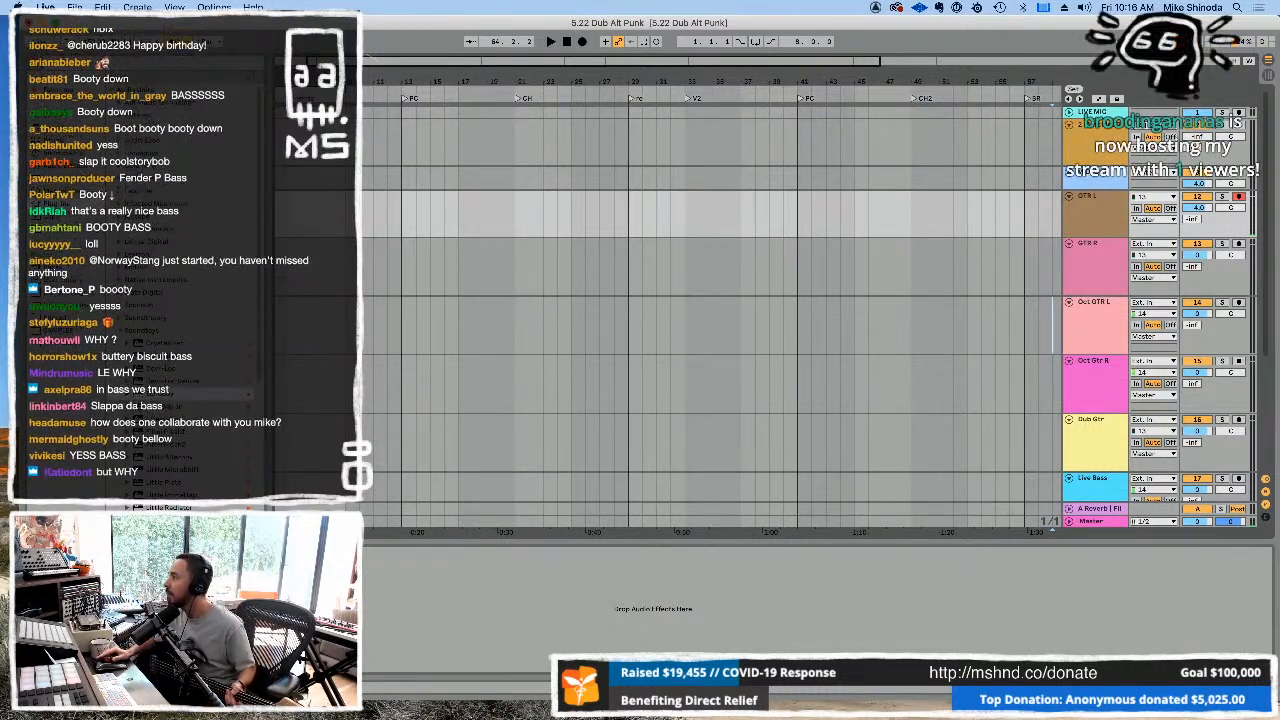
Arm the Live Bass track for recording and record a bass take from the current position.
left_click(1240, 481)
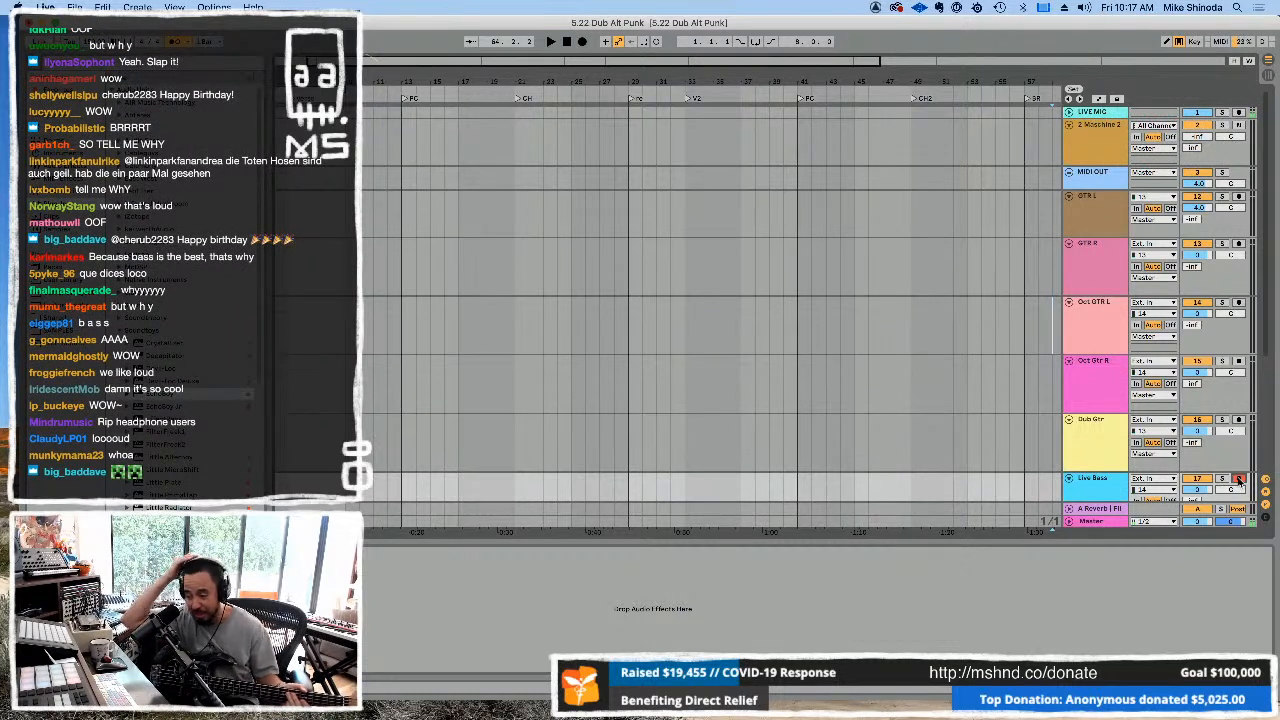
key("F9")
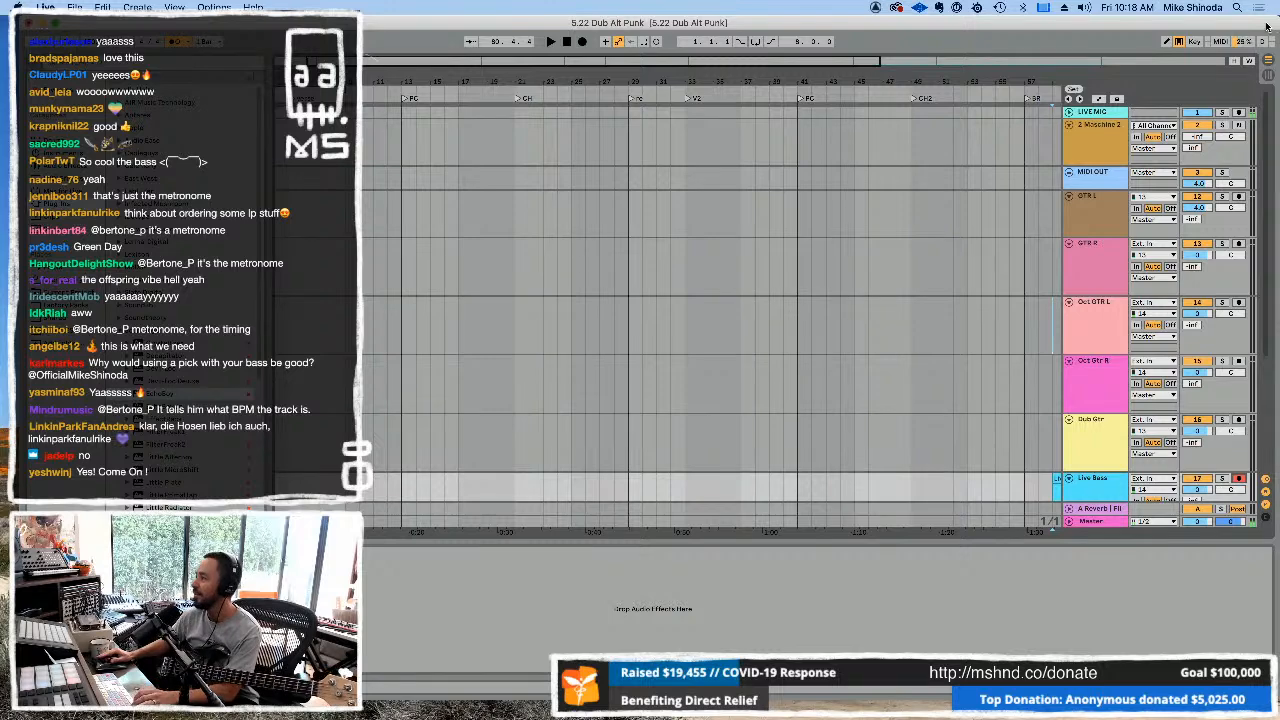
Delete the recorded bass take that follows the BR marker on the Live Bass track.
left_click_drag(988, 81, 770, 68)
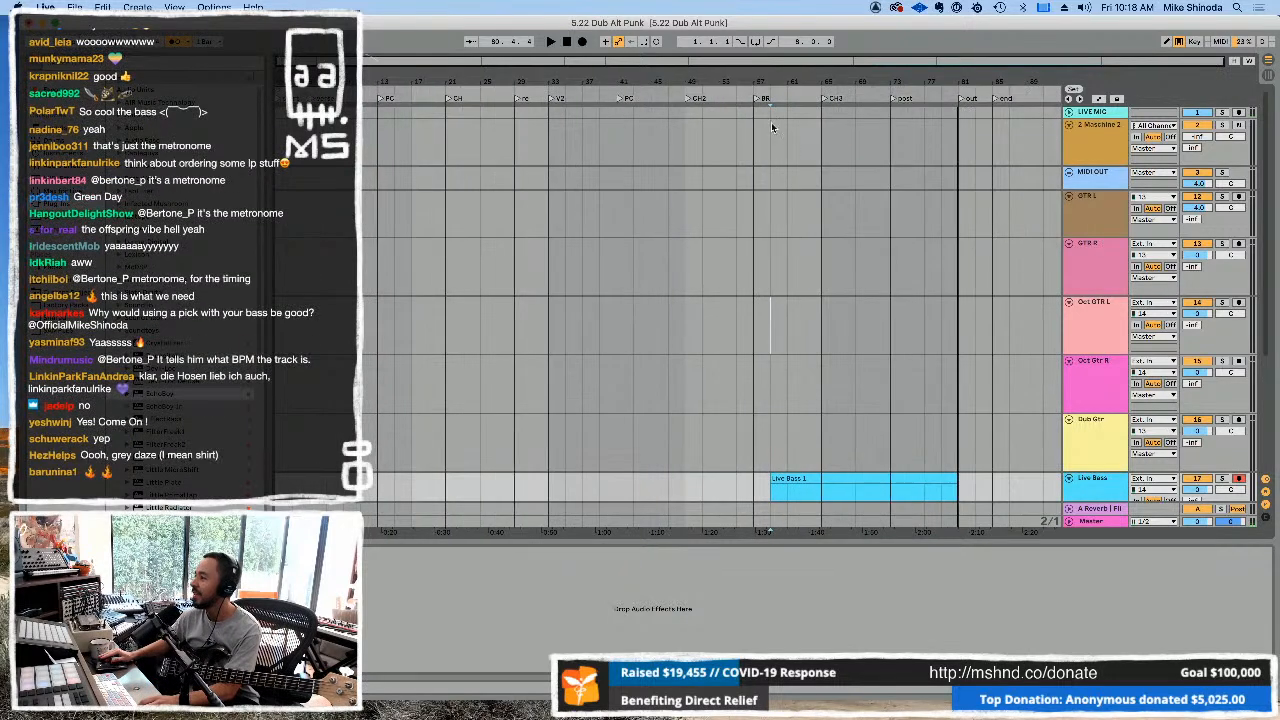
scroll(783, 180, "down", 3)
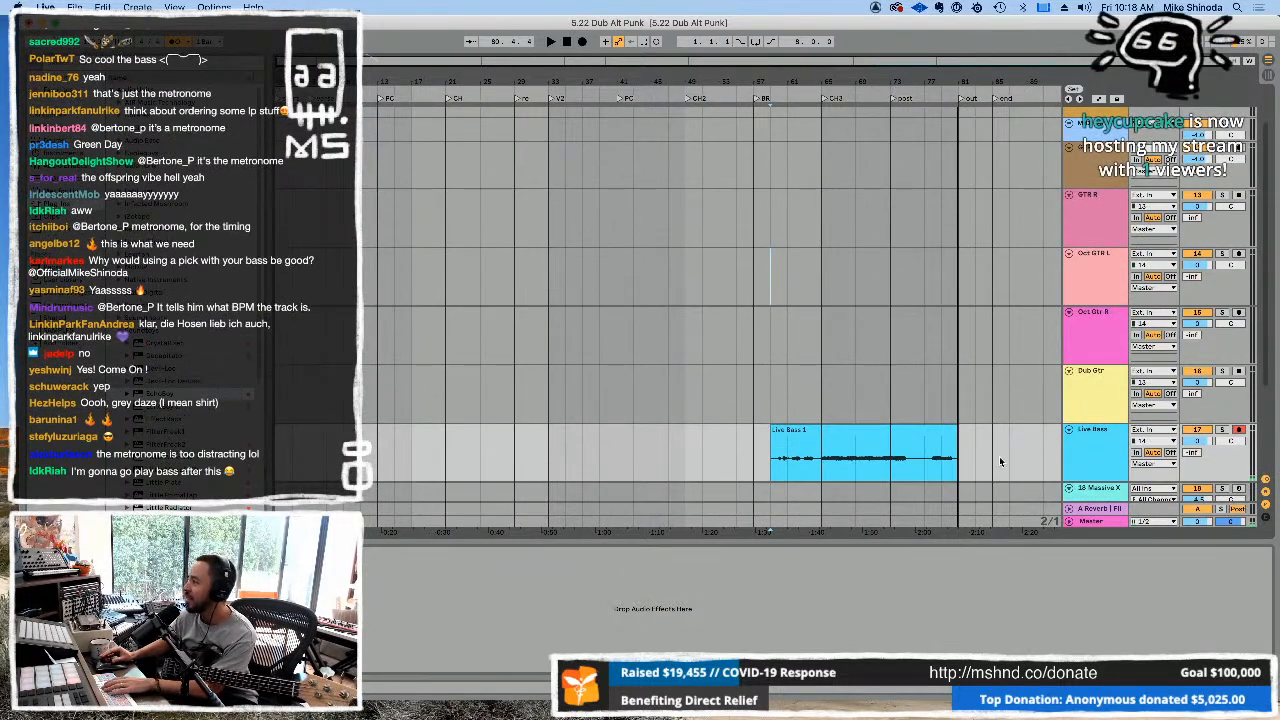
left_click_drag(1000, 456, 754, 452)
key("Delete")
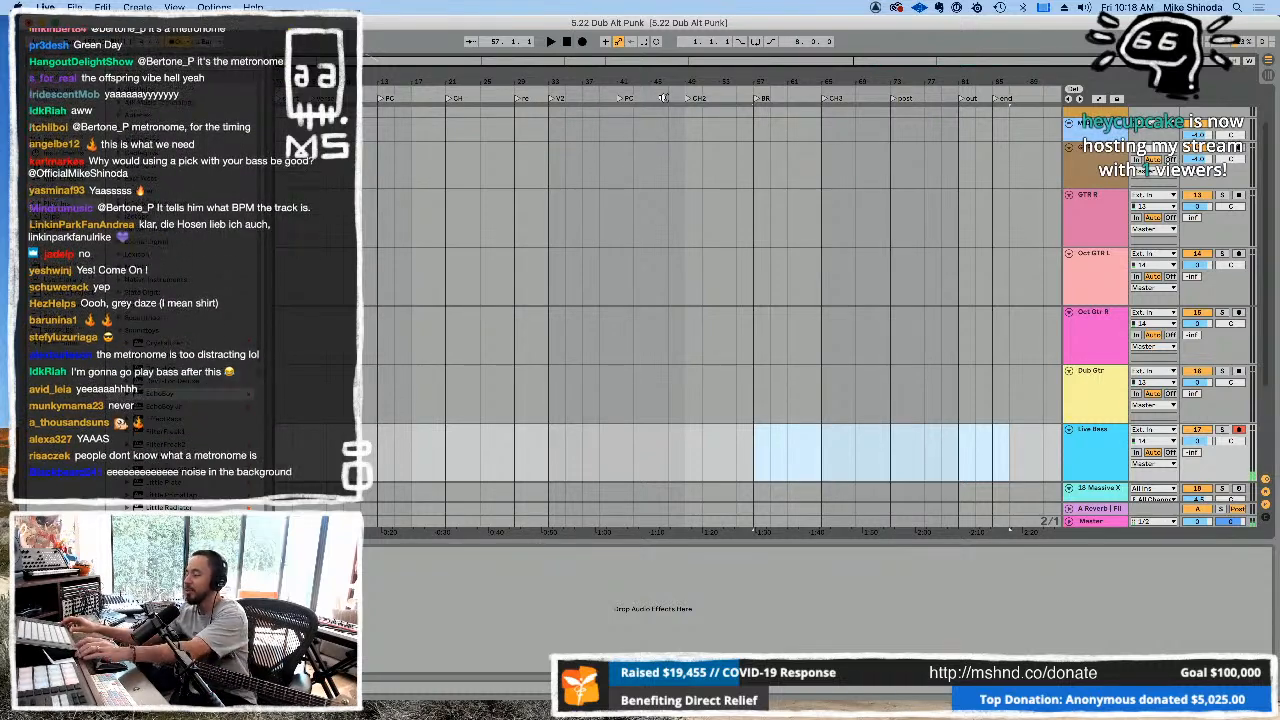
Return to the song start and record a bass take on the Live Bass track, restarting once and stopping around bar 19.
key("Home")
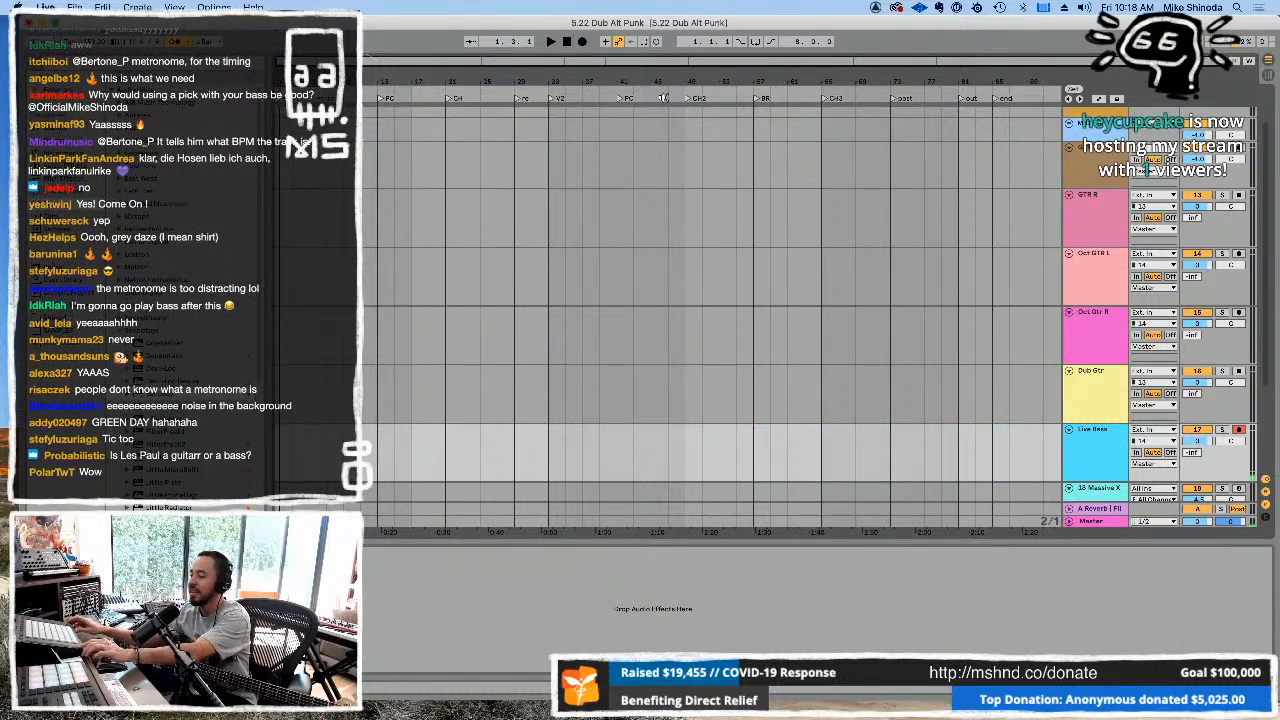
key("F9")
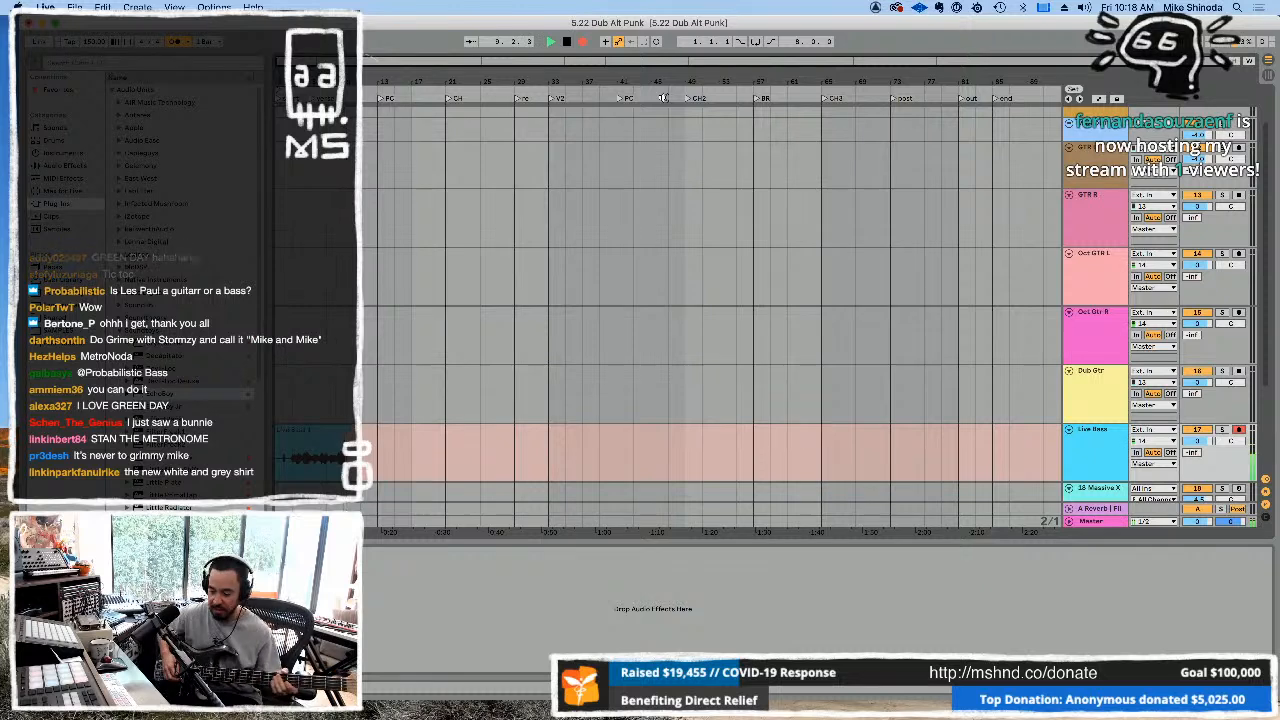
key("space")
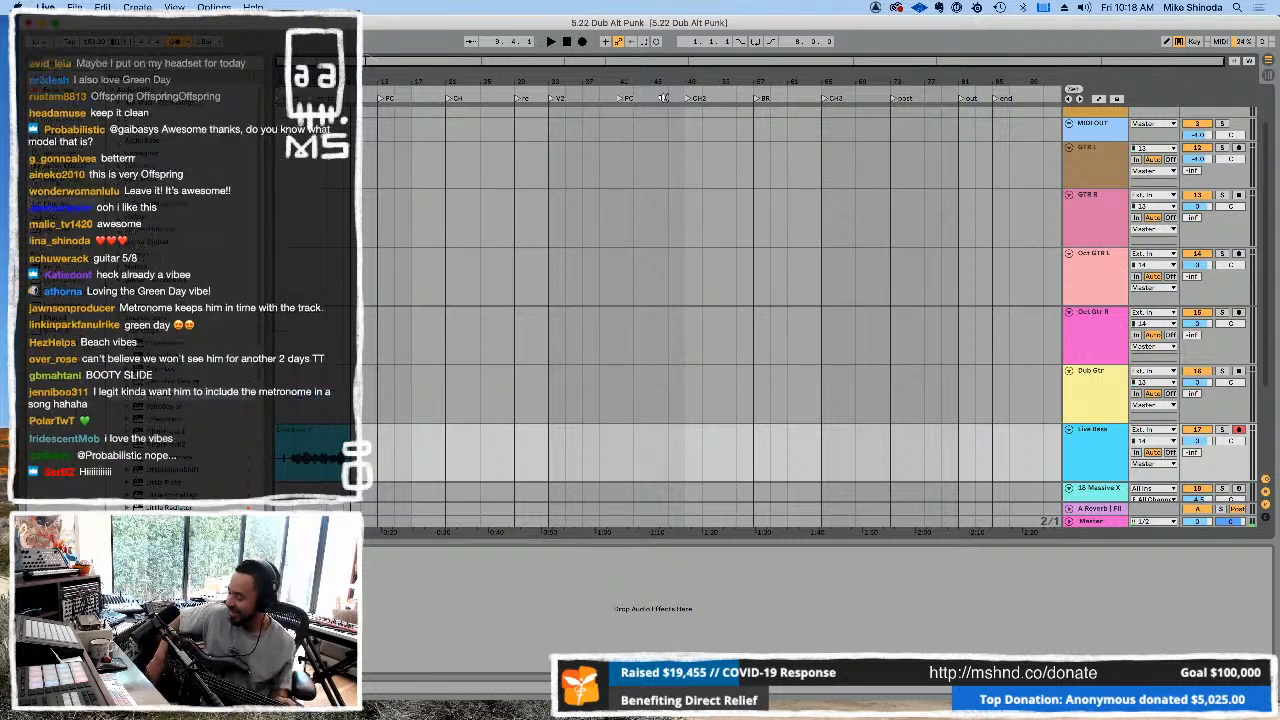
key("F9")
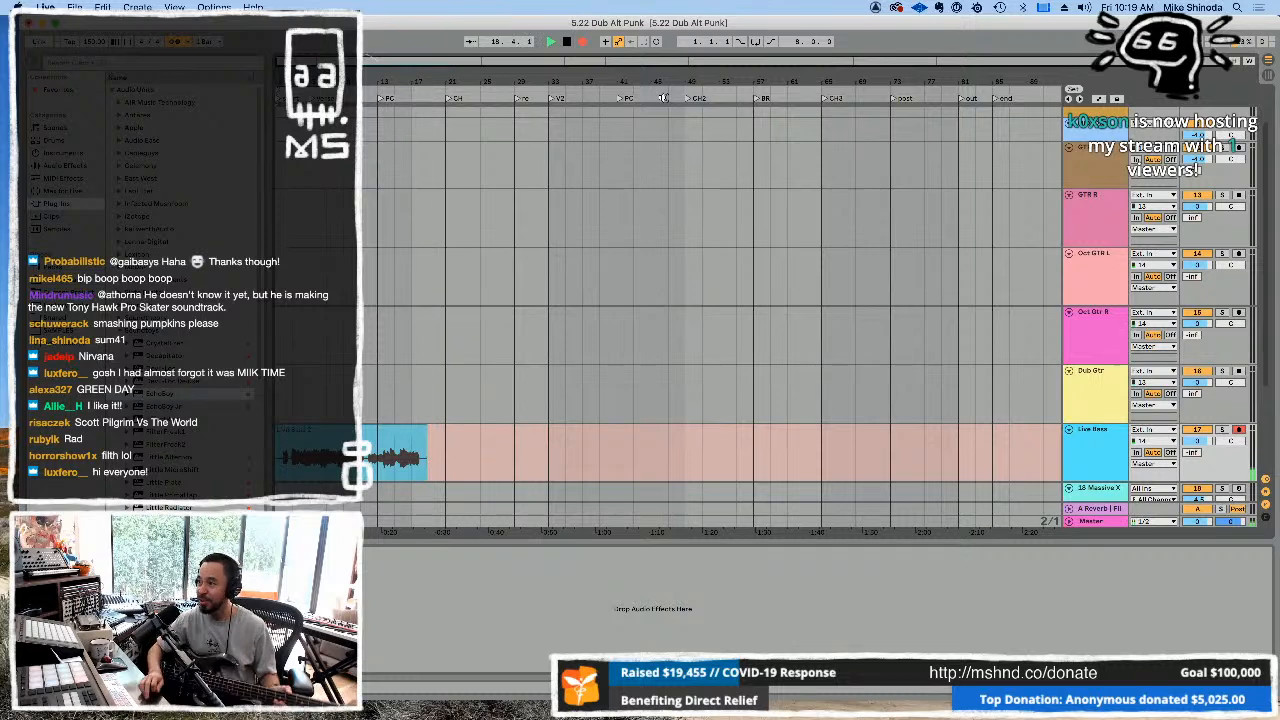
key("space")
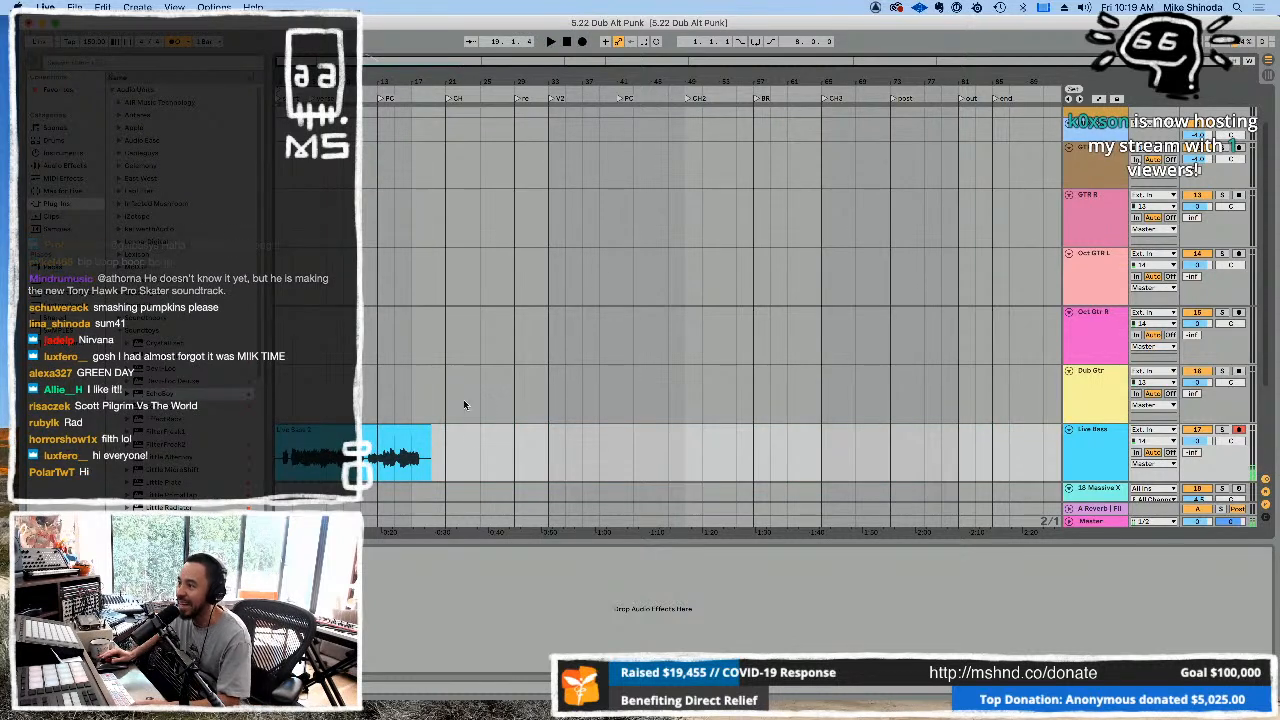
Cut a four-bar section starting at bar 3 from the Live Bass take and paste it at bar 27.
left_click(292, 473)
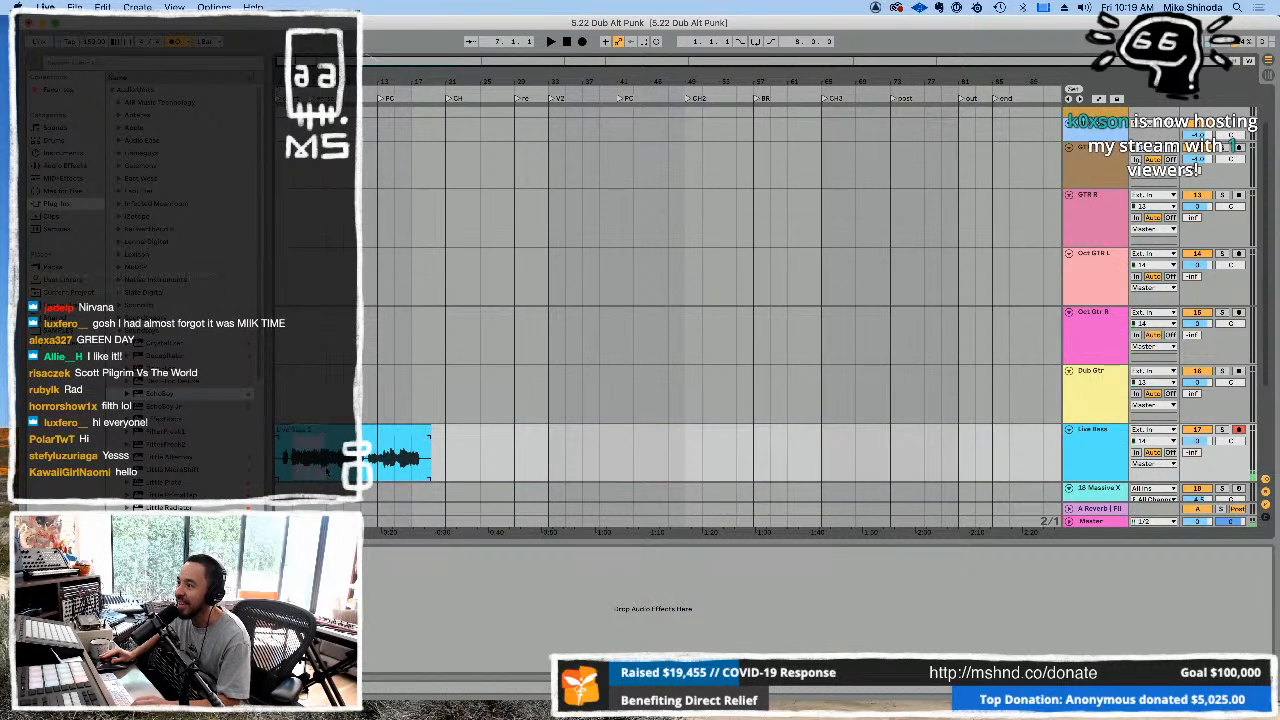
key("super+x")
left_click(489, 464)
key("super+v")
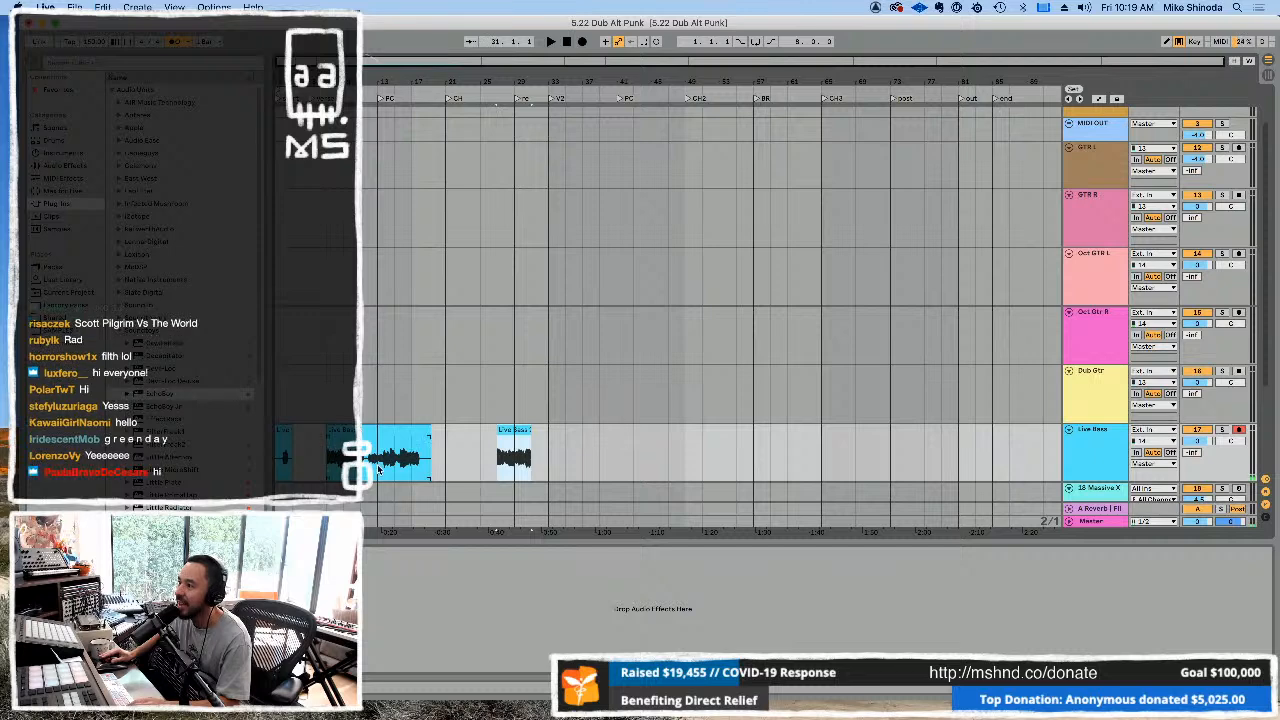
Play back the remaining bass take around the PC marker at bar 13 to audition it.
left_click(378, 470)
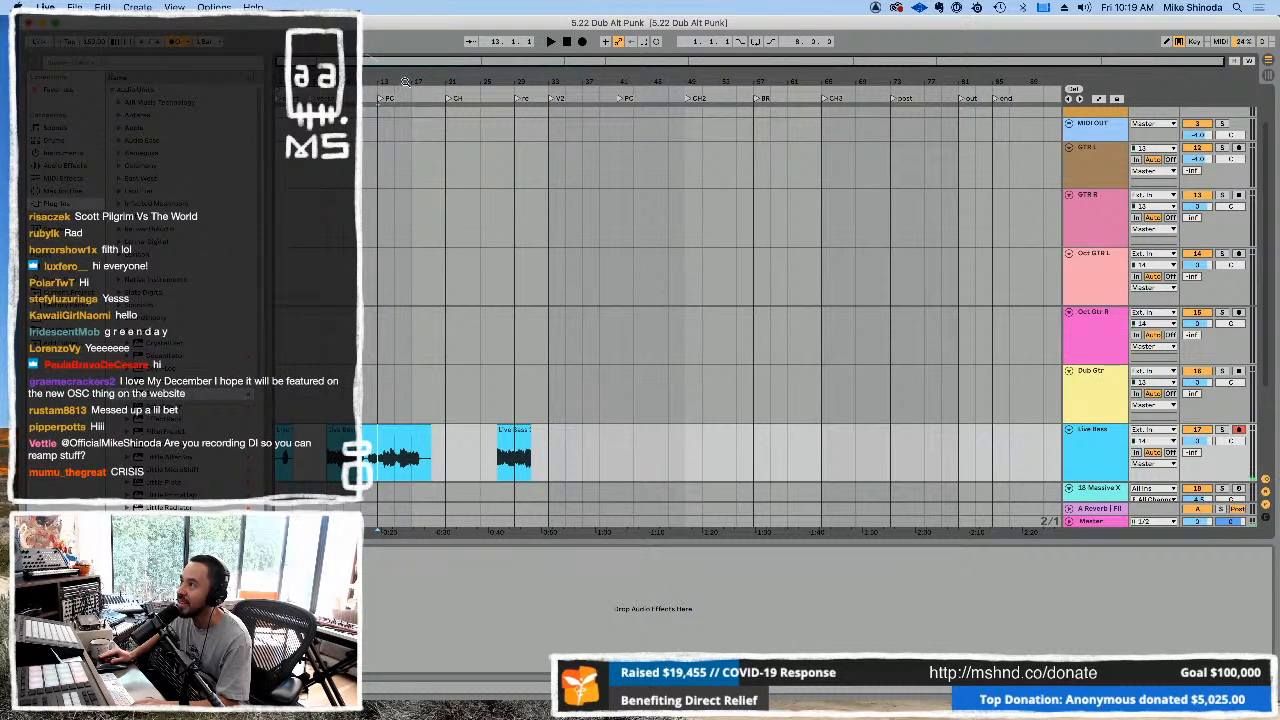
left_click_drag(405, 82, 406, 114)
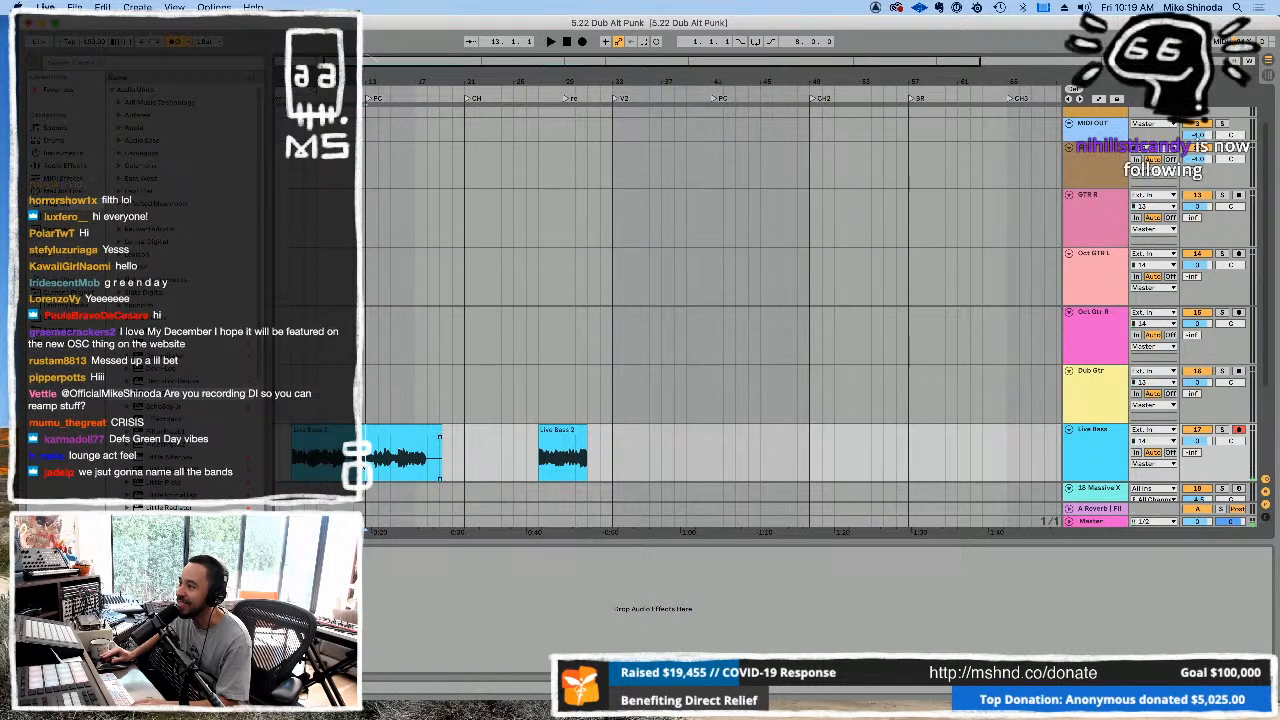
left_click(354, 462)
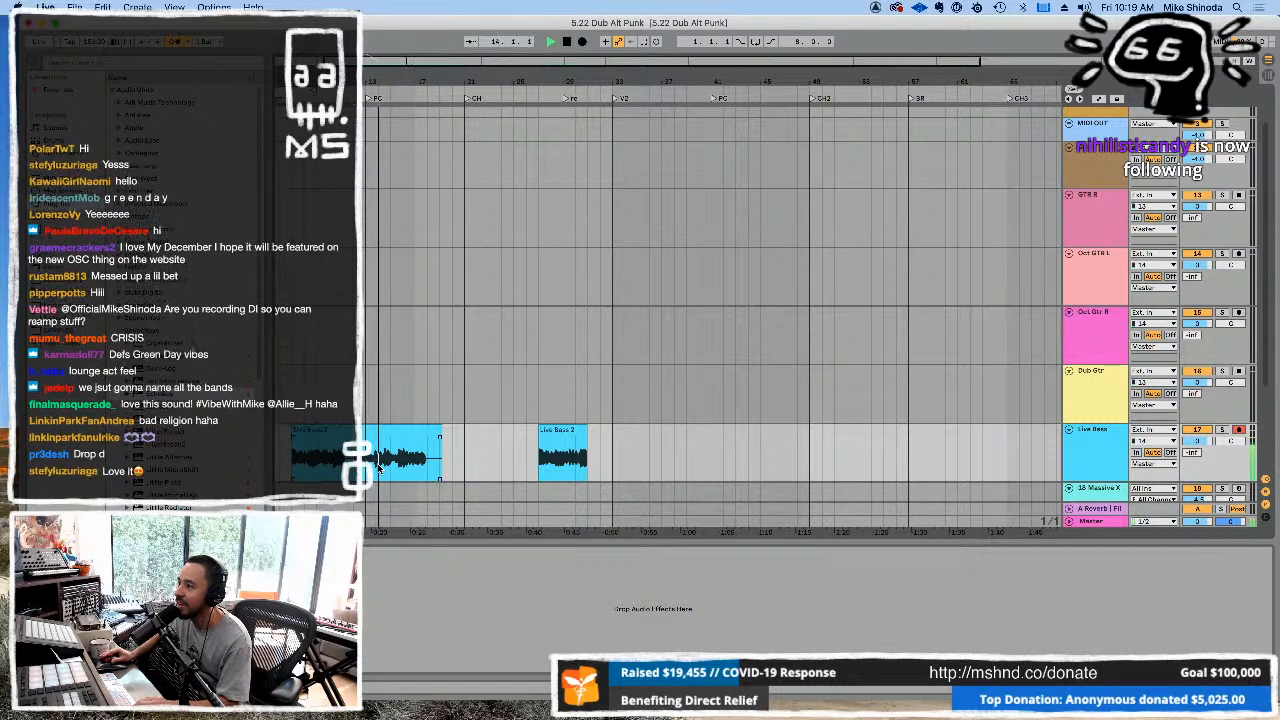
left_click(624, 468)
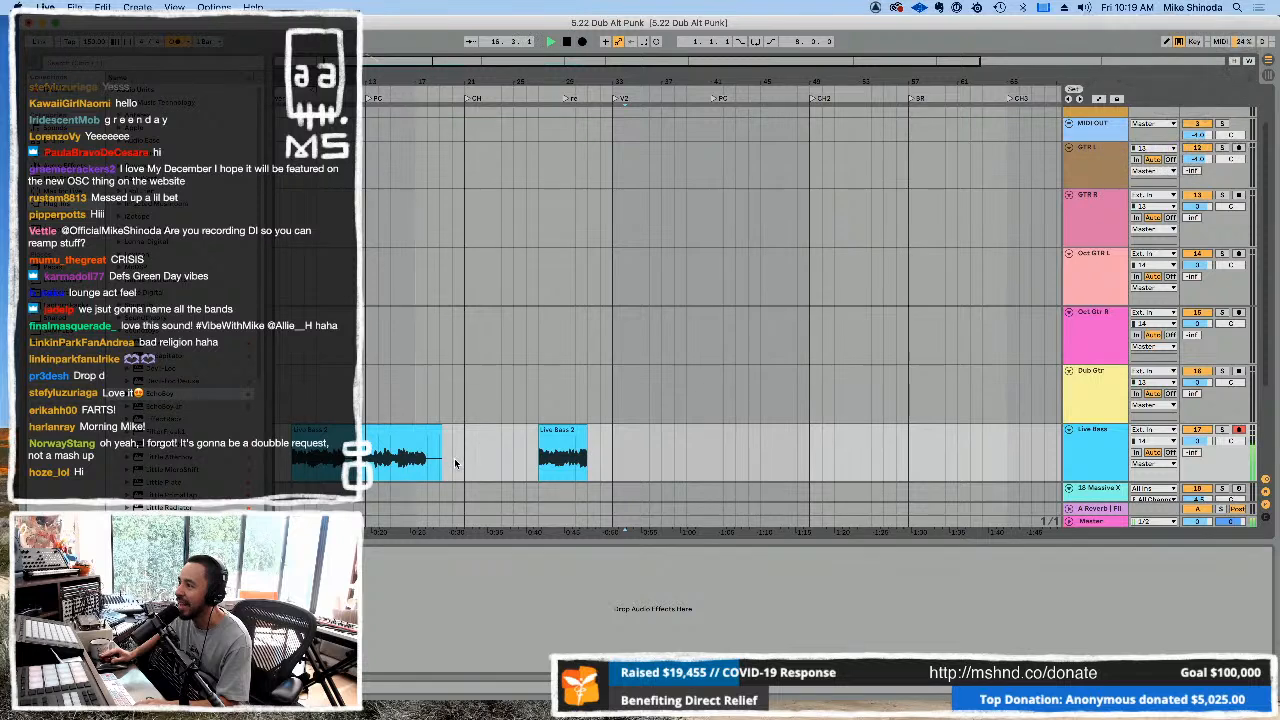
Move a two-bar section of the take to bar 25, directly before the four-bar clip, and delete the rest of the take.
left_click_drag(402, 466, 284, 440)
key("Delete")
left_click(512, 467)
key("super+v")
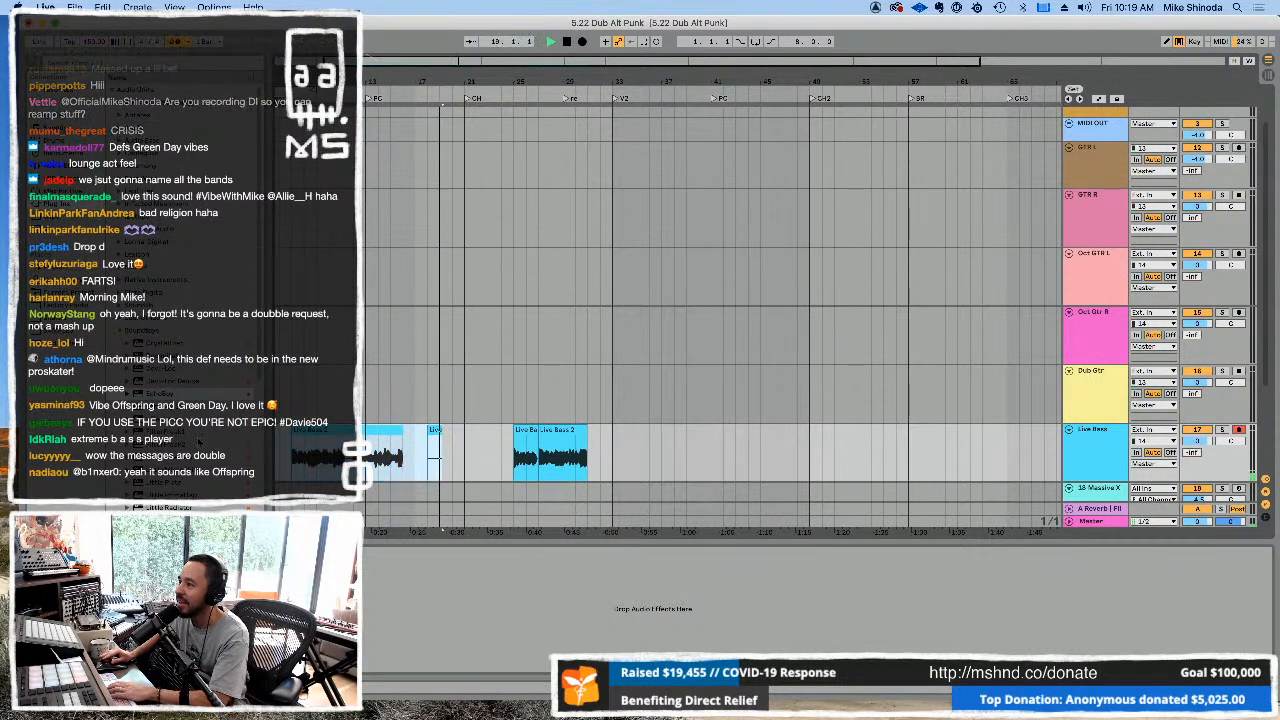
key("Delete")
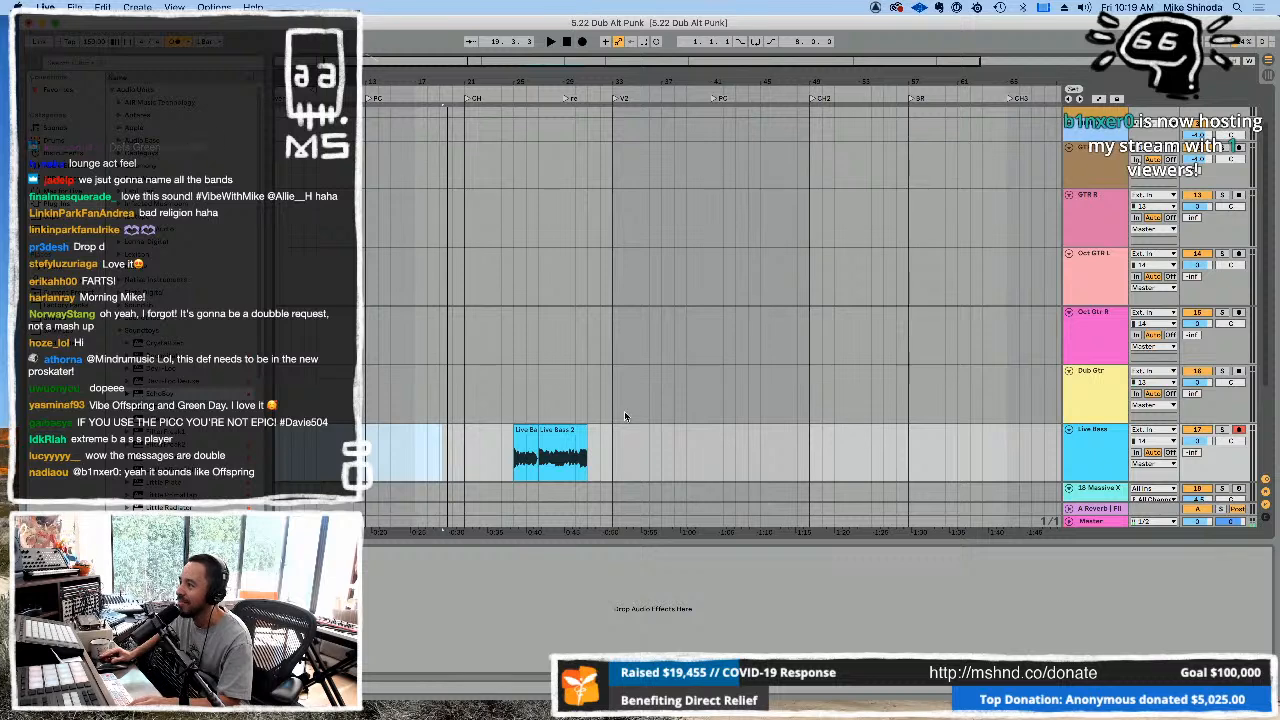
Record another bass take on the Live Bass track starting at the V2 marker and stop around bar 41.
left_click(612, 449)
key("F9")
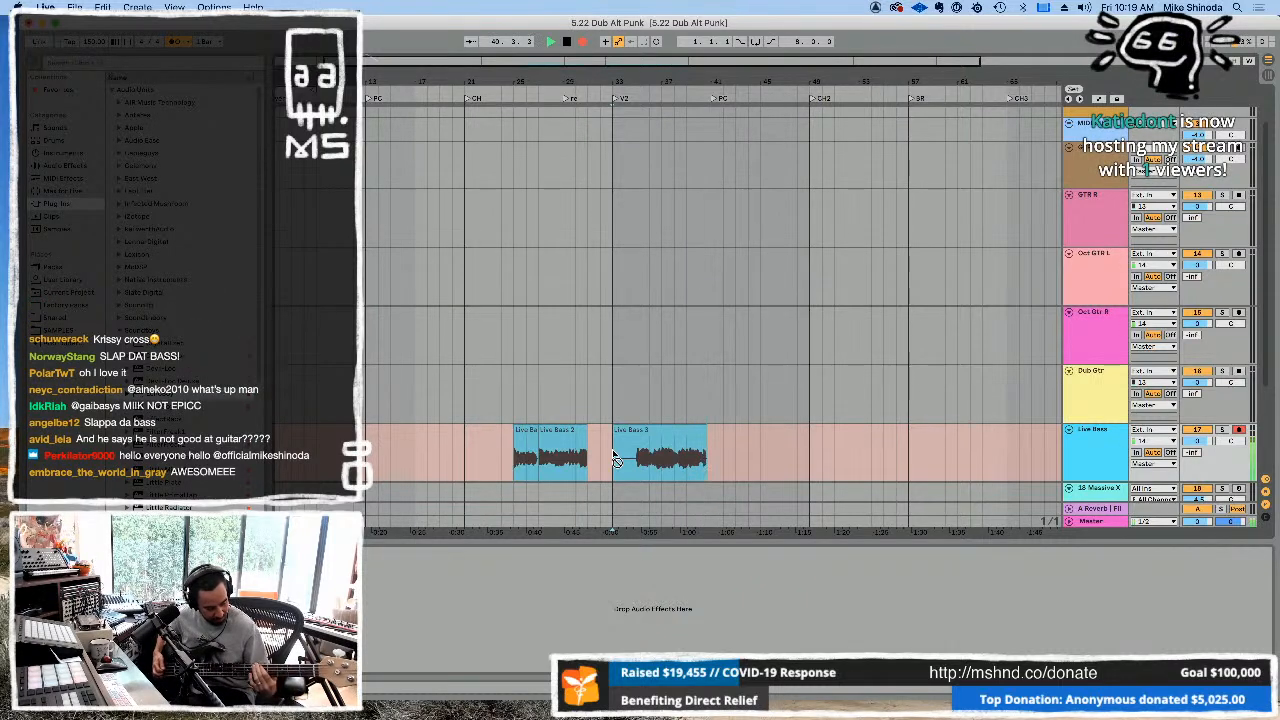
key("space")
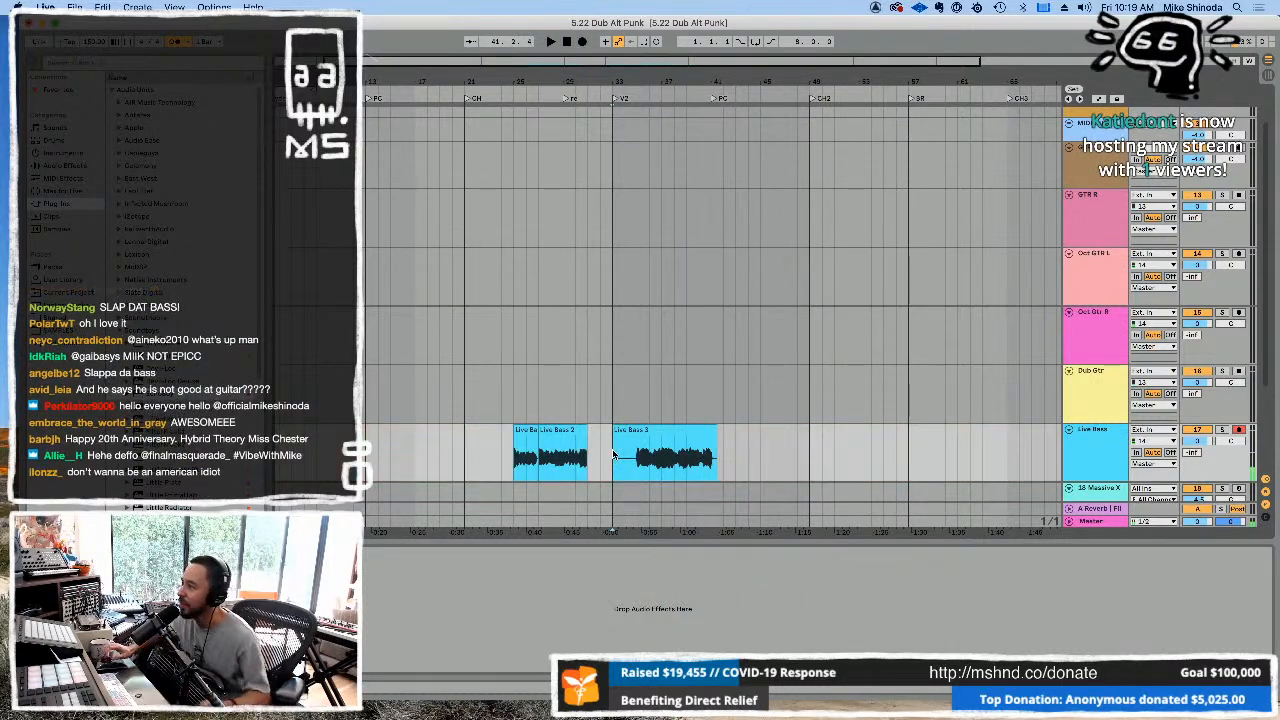
Move the new take's four-bar section starting at bar 35 to the PC marker at bar 13 and delete the leftover pieces.
left_click_drag(648, 458, 679, 467)
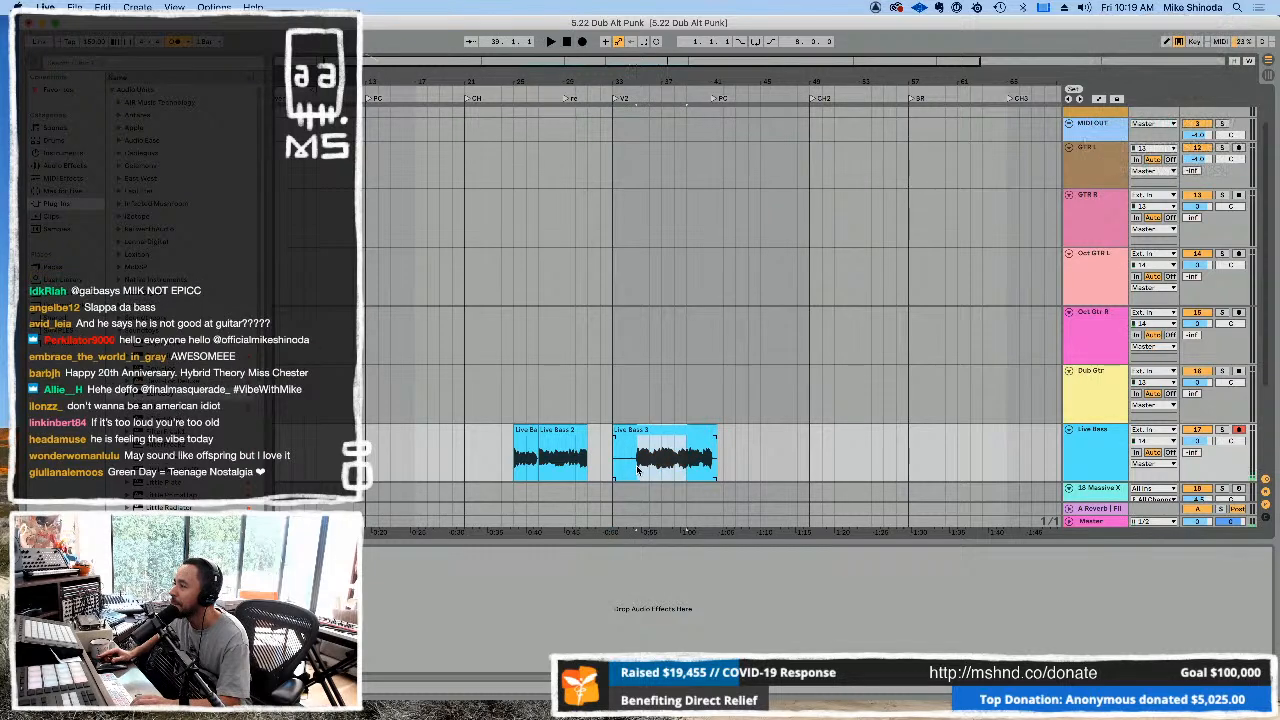
key("Delete")
left_click(367, 465)
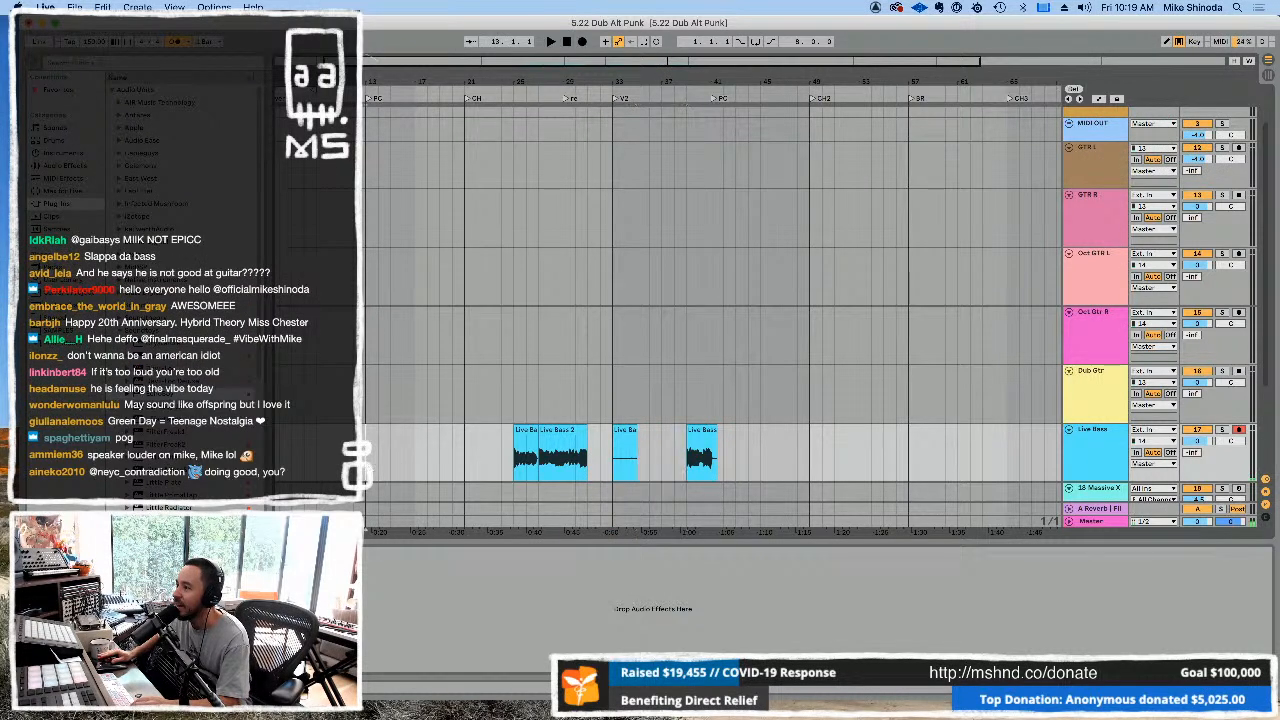
key("super+v")
left_click_drag(664, 449, 746, 451)
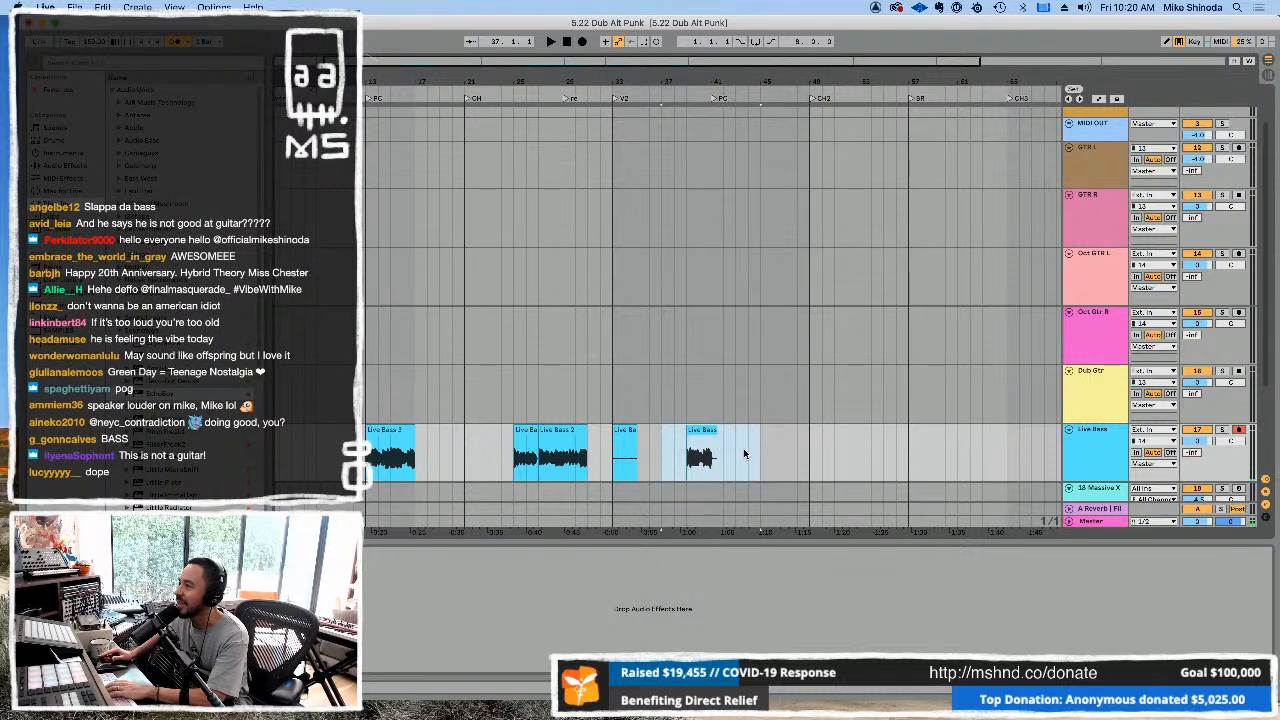
left_click_drag(598, 457, 722, 459)
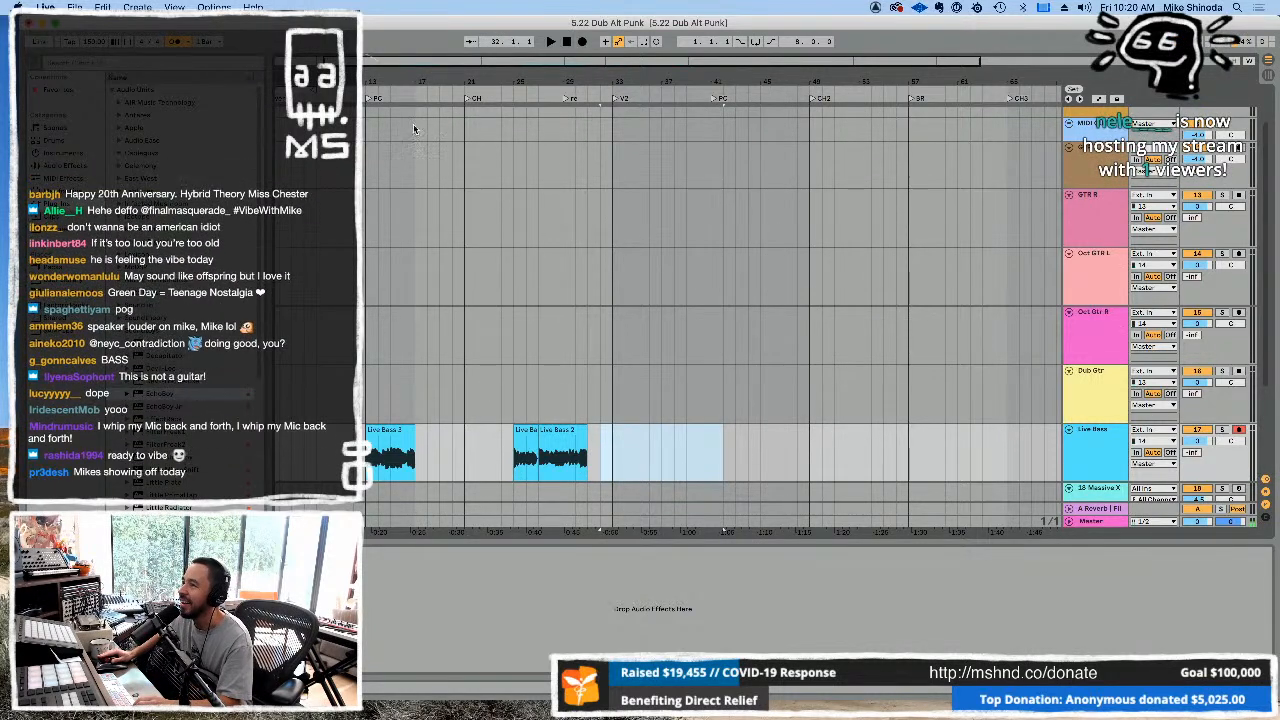
Cut the four-bar Live Bass 2 clip at bar 27 and paste it twice in a row, at bars 5 and 9.
left_click_drag(424, 85, 436, 72)
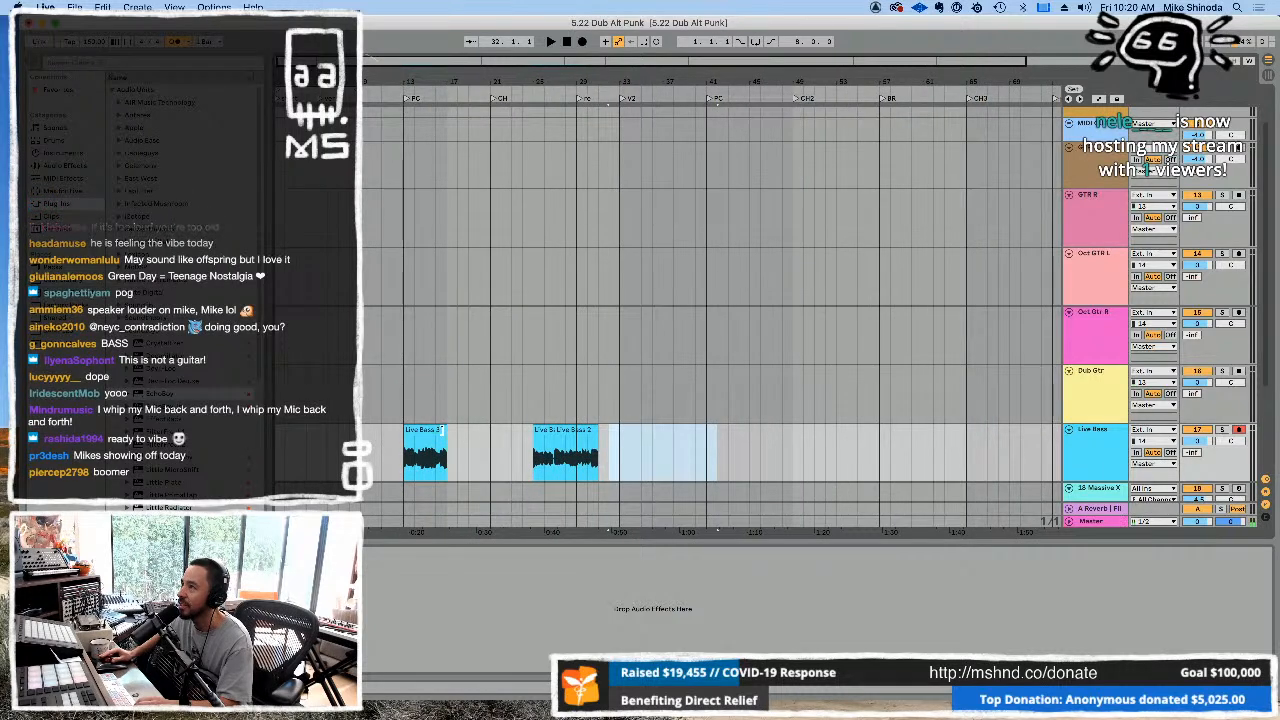
left_click(578, 431)
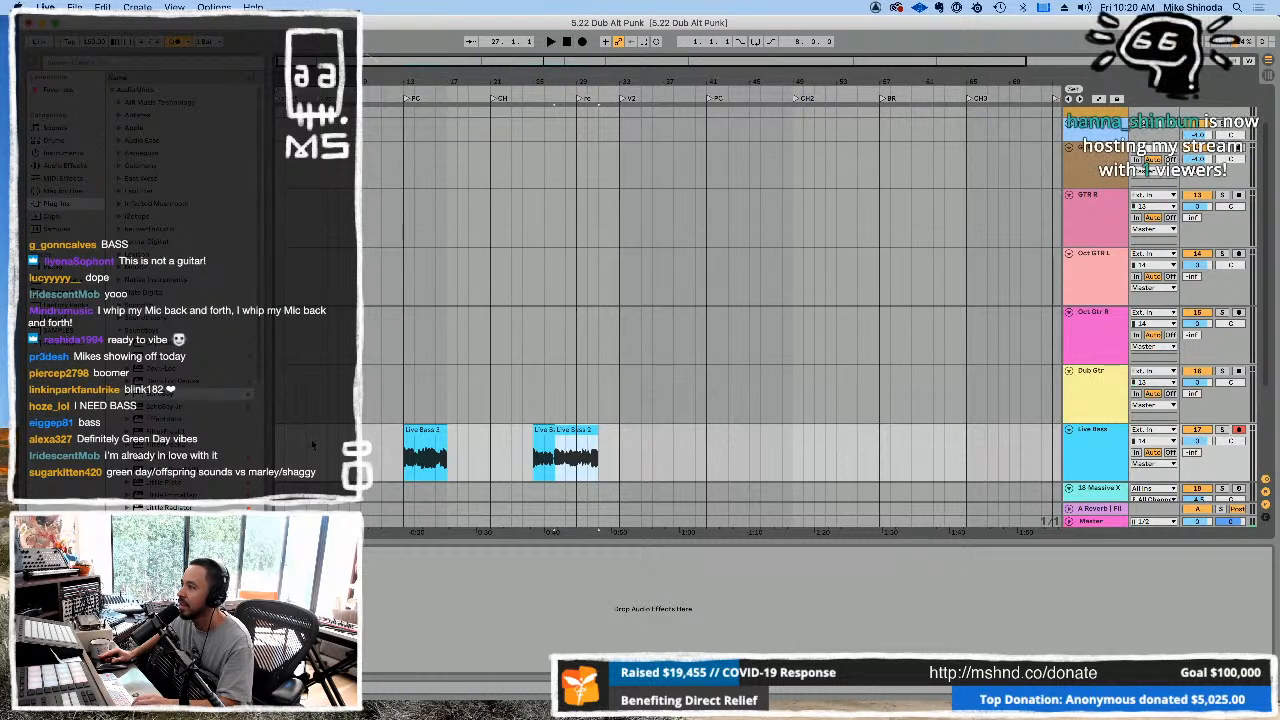
key("Delete")
key("super+v")
key("super+v")
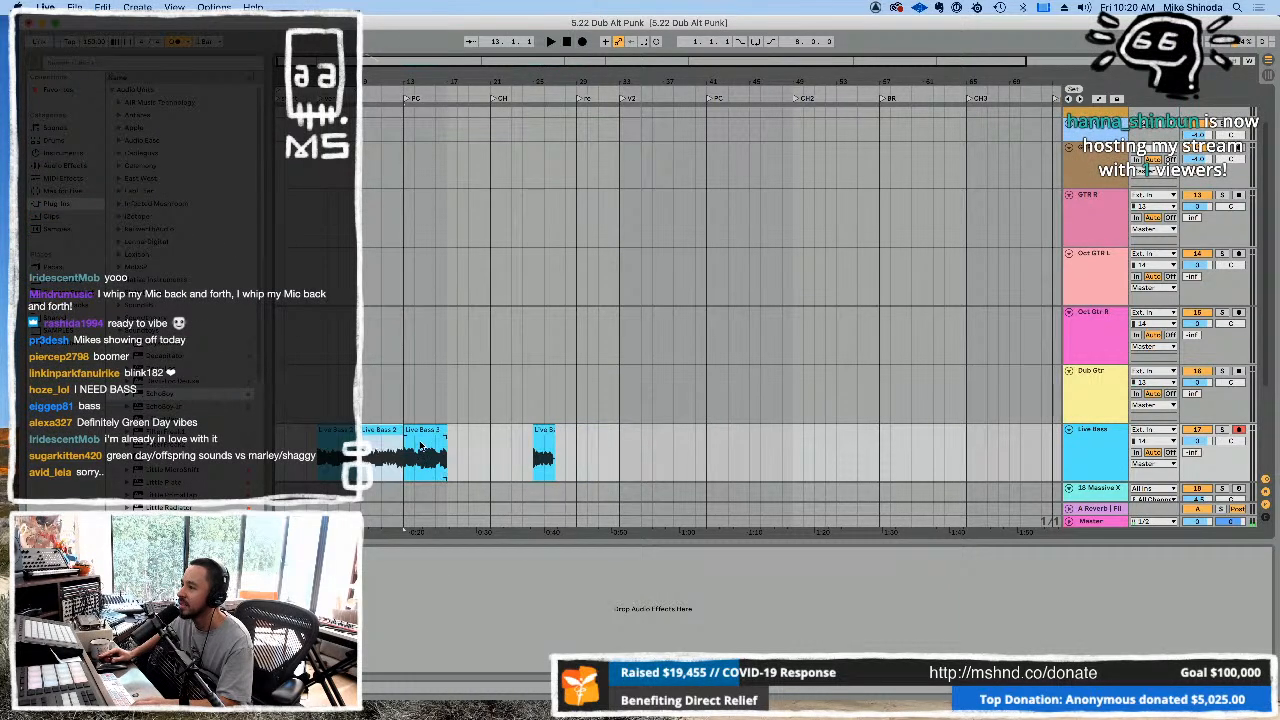
Duplicate the Live Bass 3 clip to bar 17 and move the two-bar clip from bar 25 to the CH marker at bar 21.
left_click(422, 428)
key("super+d")
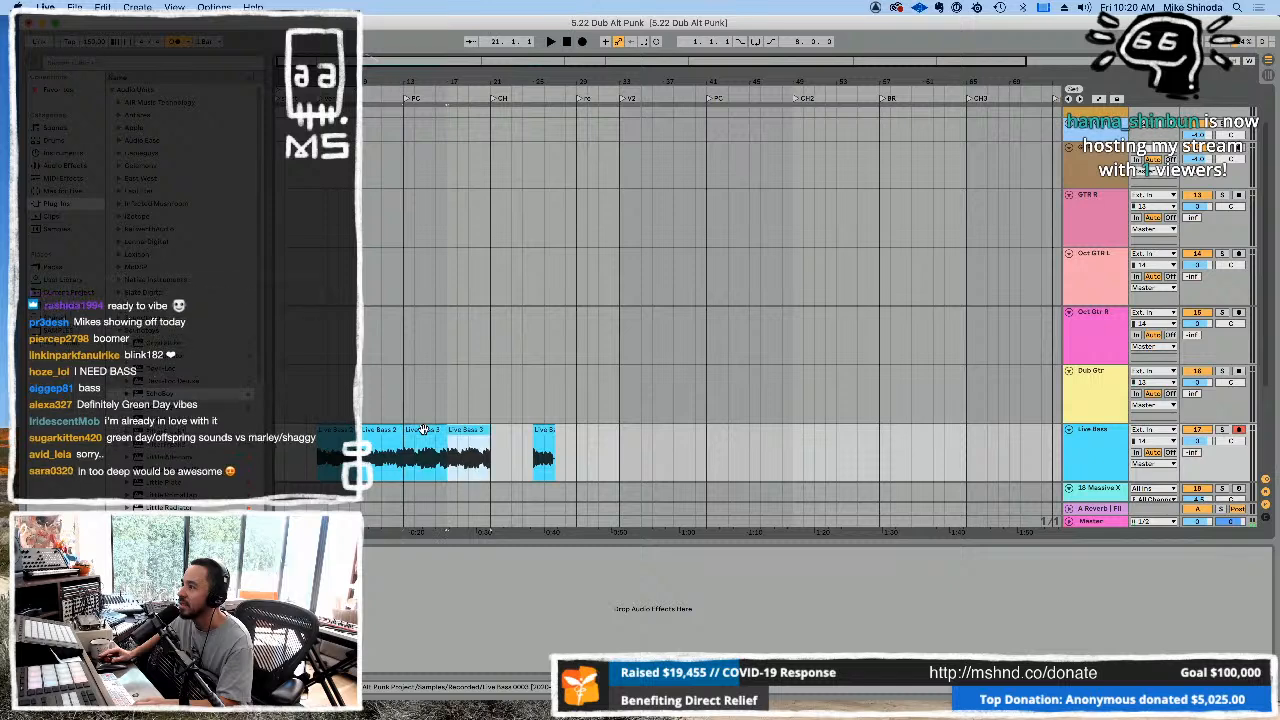
left_click(537, 428)
key("super+x")
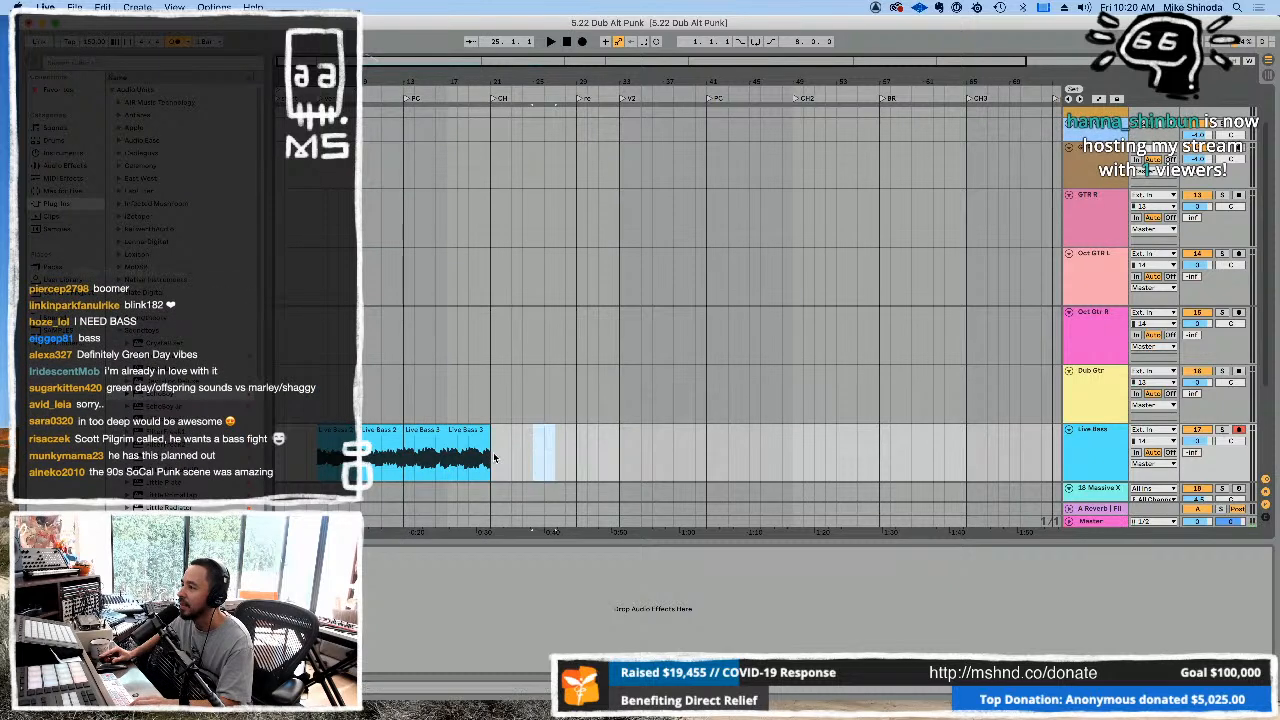
left_click(491, 457)
key("super+v")
Color the two Live Bass 3 clips orange and the two-bar clip at the CH marker yellow.
left_click(460, 432)
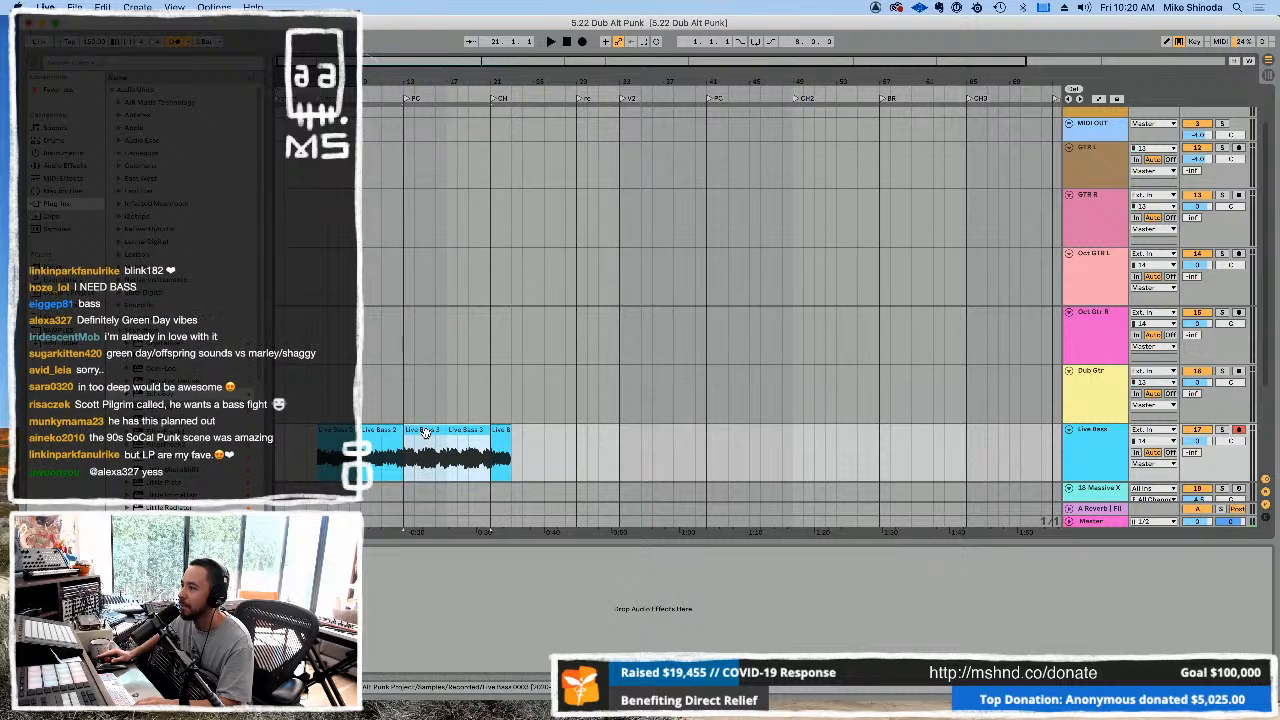
right_click(427, 437)
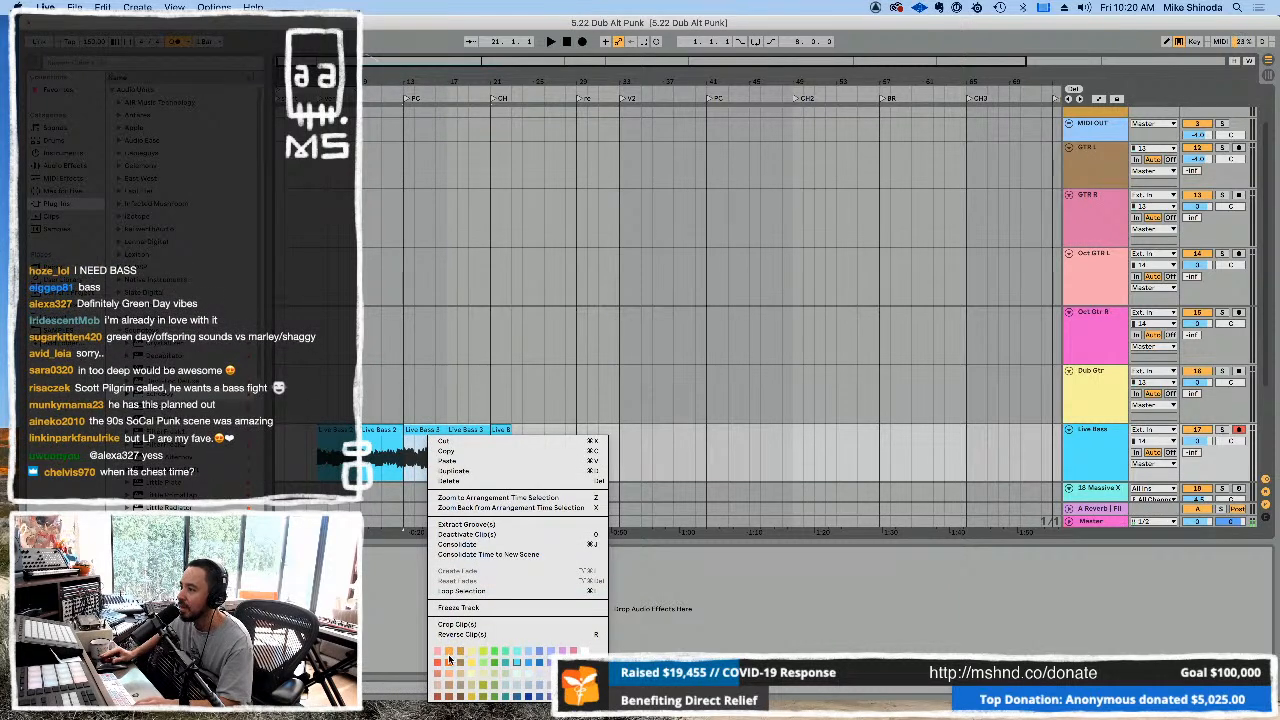
left_click(448, 652)
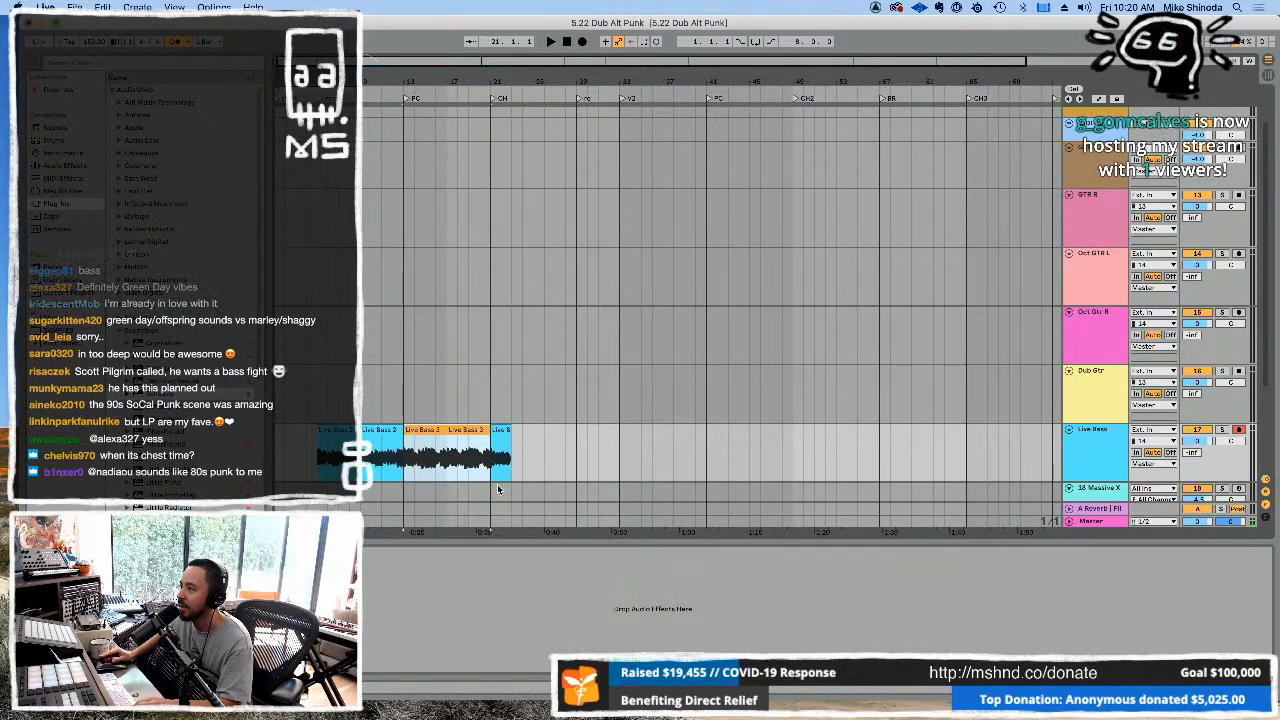
right_click(502, 428)
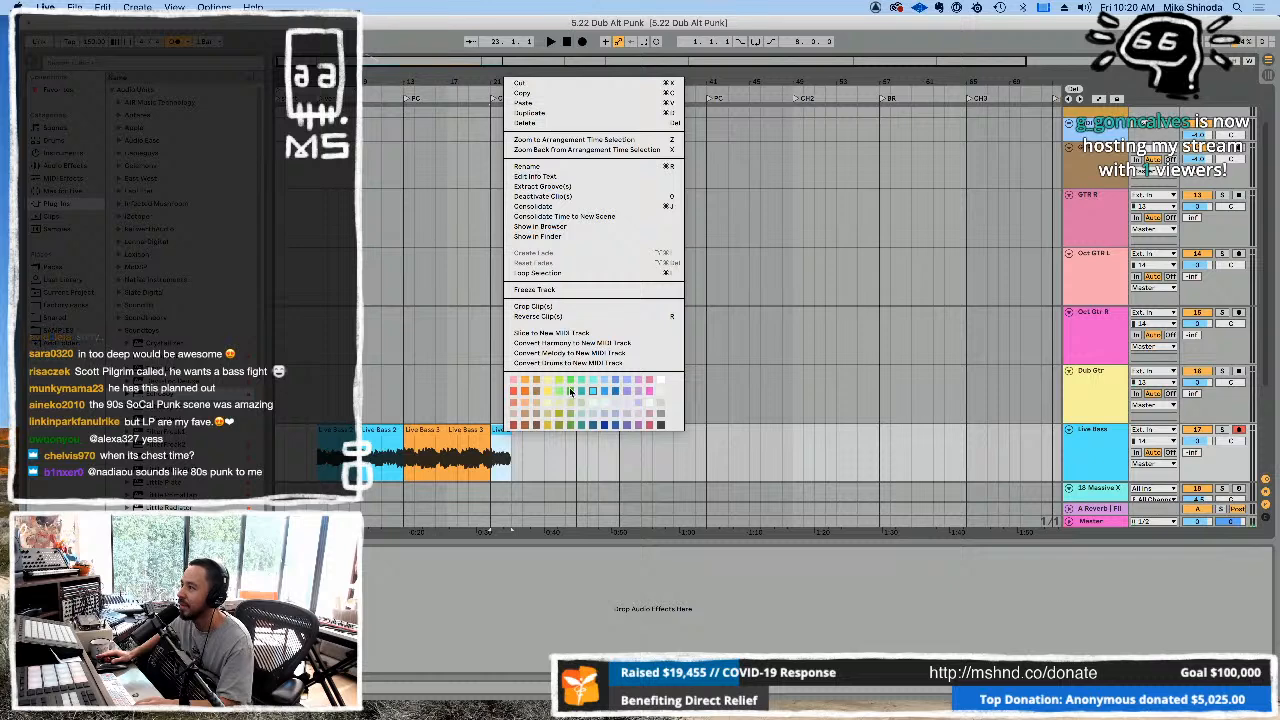
left_click(549, 388)
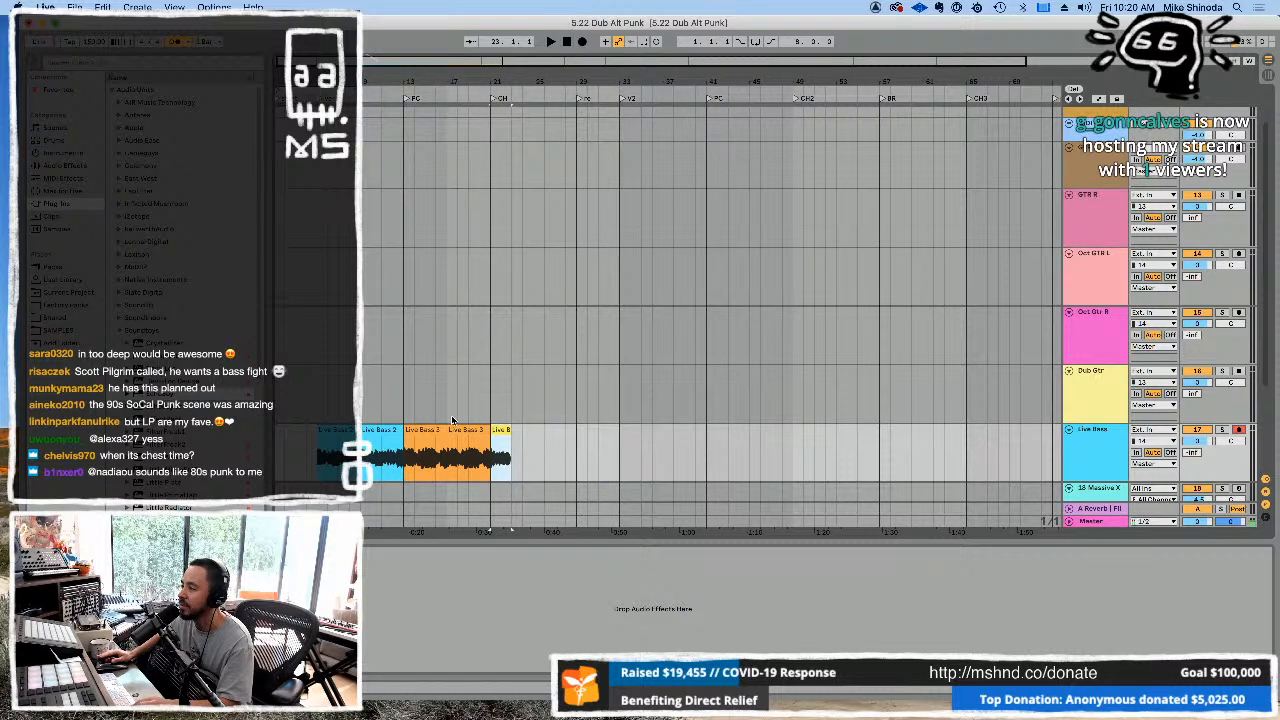
Copy the two Live Bass 2 clips at bars 5 to 13 and paste them at bar 23, after the yellow clip.
left_click(401, 466)
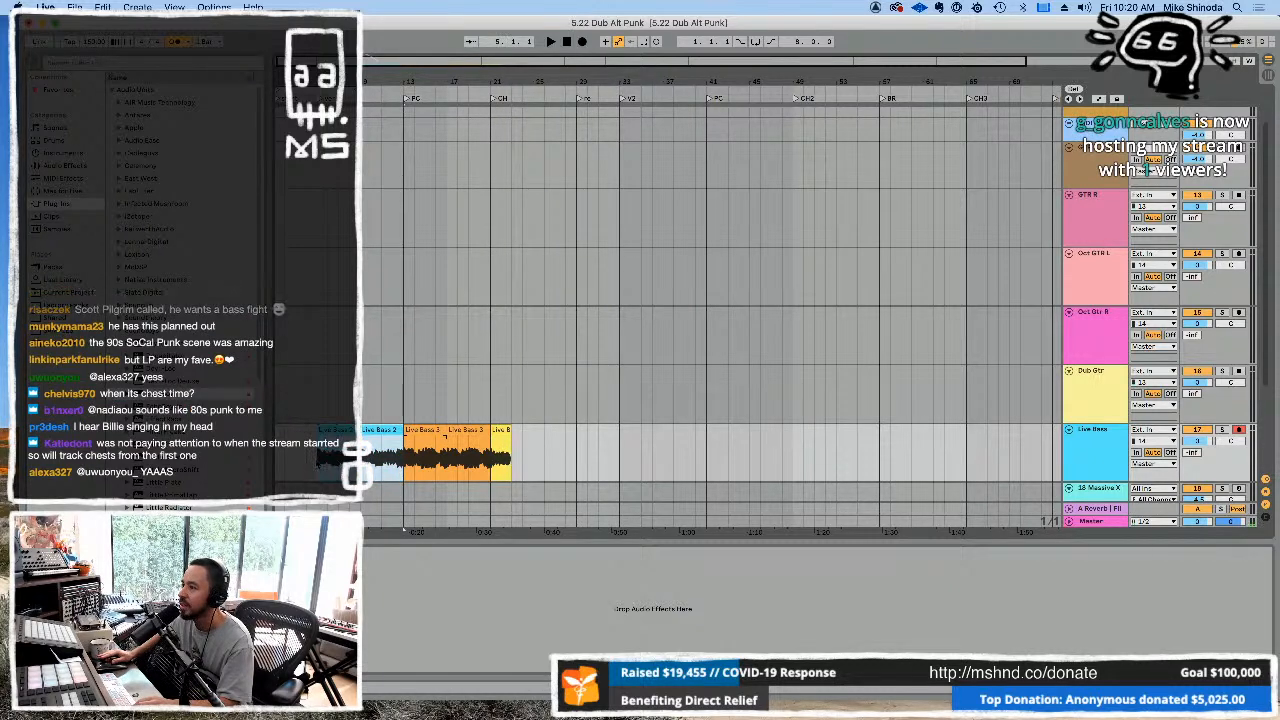
left_click(512, 456)
key("super+v")
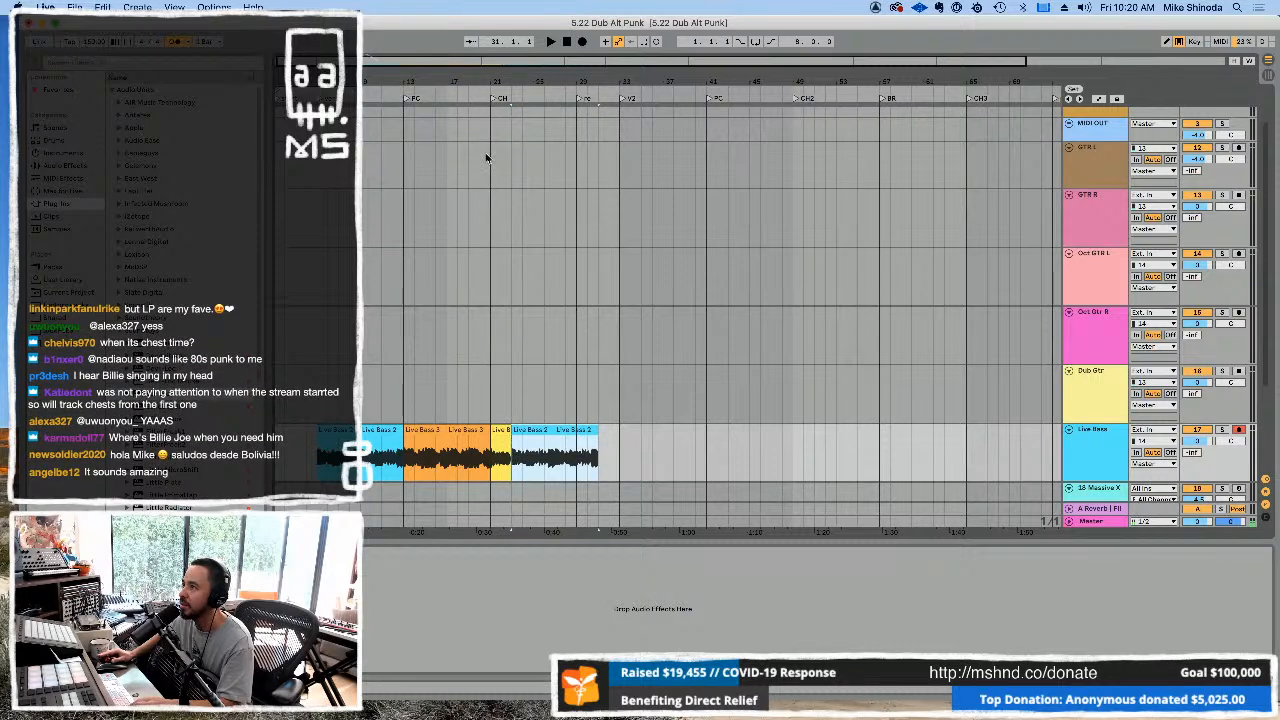
Move the CH locator to bar 23, the PC locator to bar 21 and the verse locator to bar 13.
left_click_drag(493, 99, 517, 100)
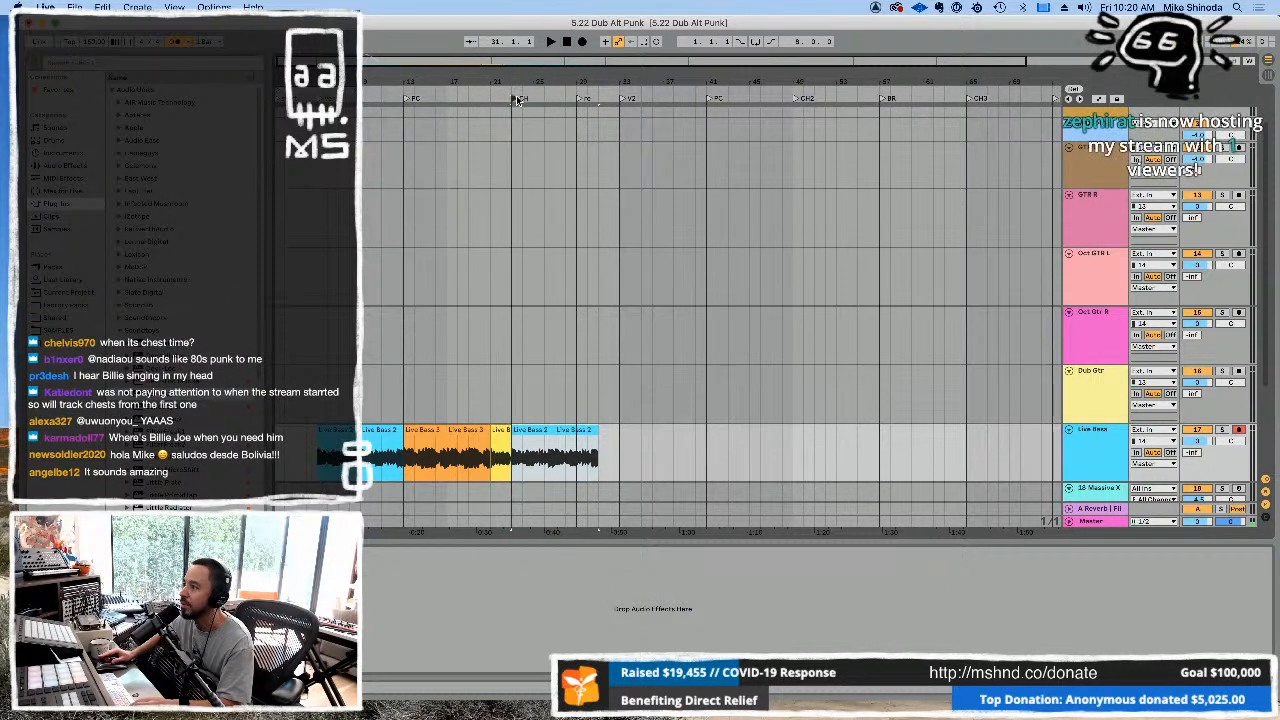
left_click_drag(406, 99, 494, 97)
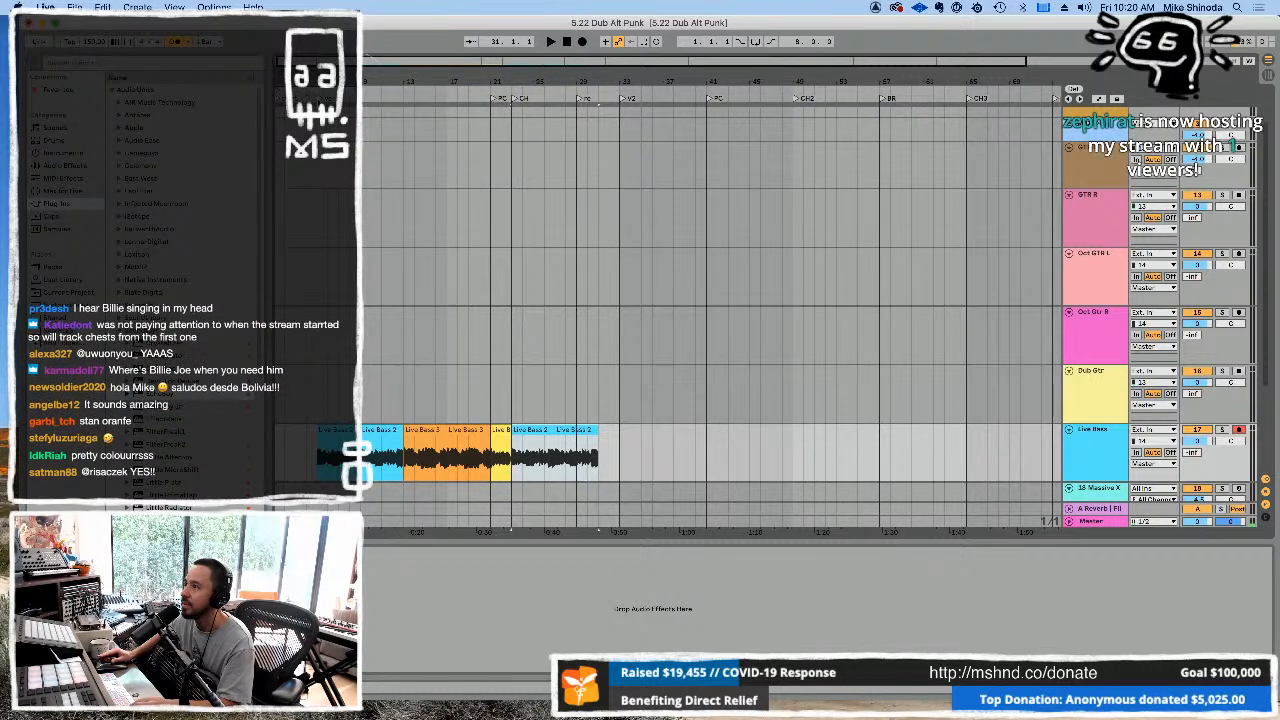
left_click_drag(320, 101, 386, 103)
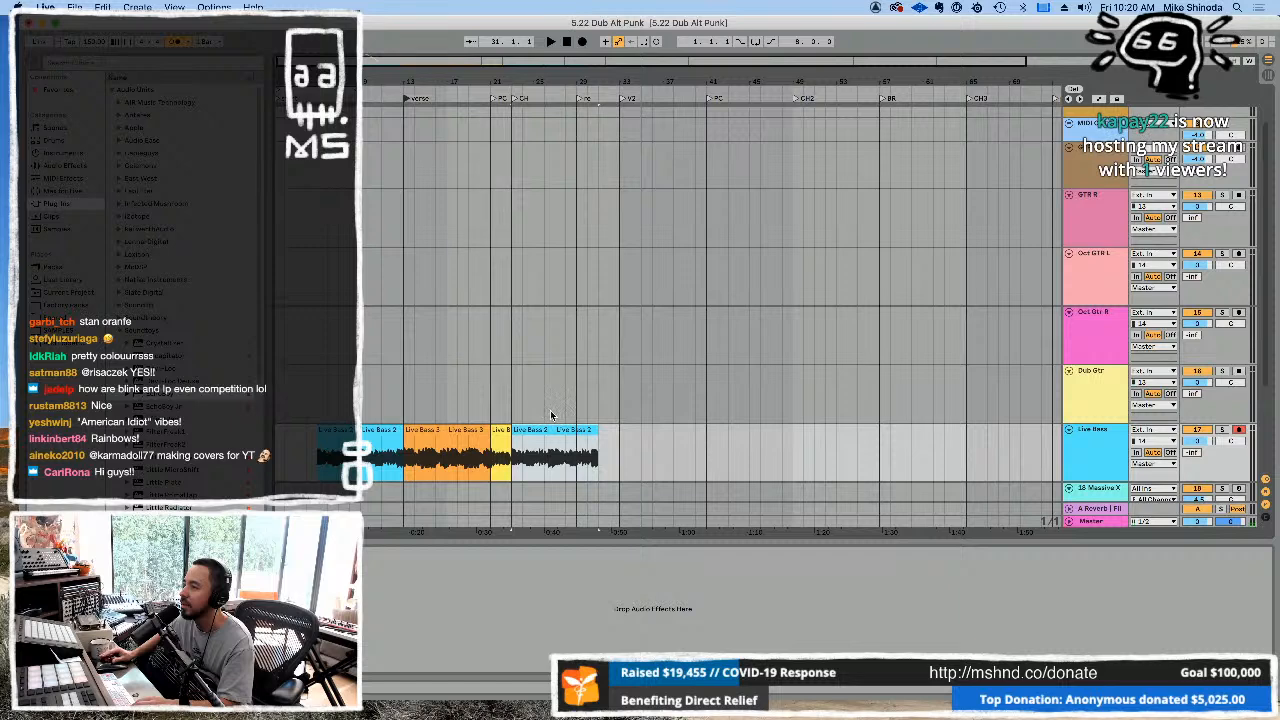
Find Renaissance Bass among the favorite plug-ins and add it to the Live Bass track.
left_click(318, 404)
key("space")
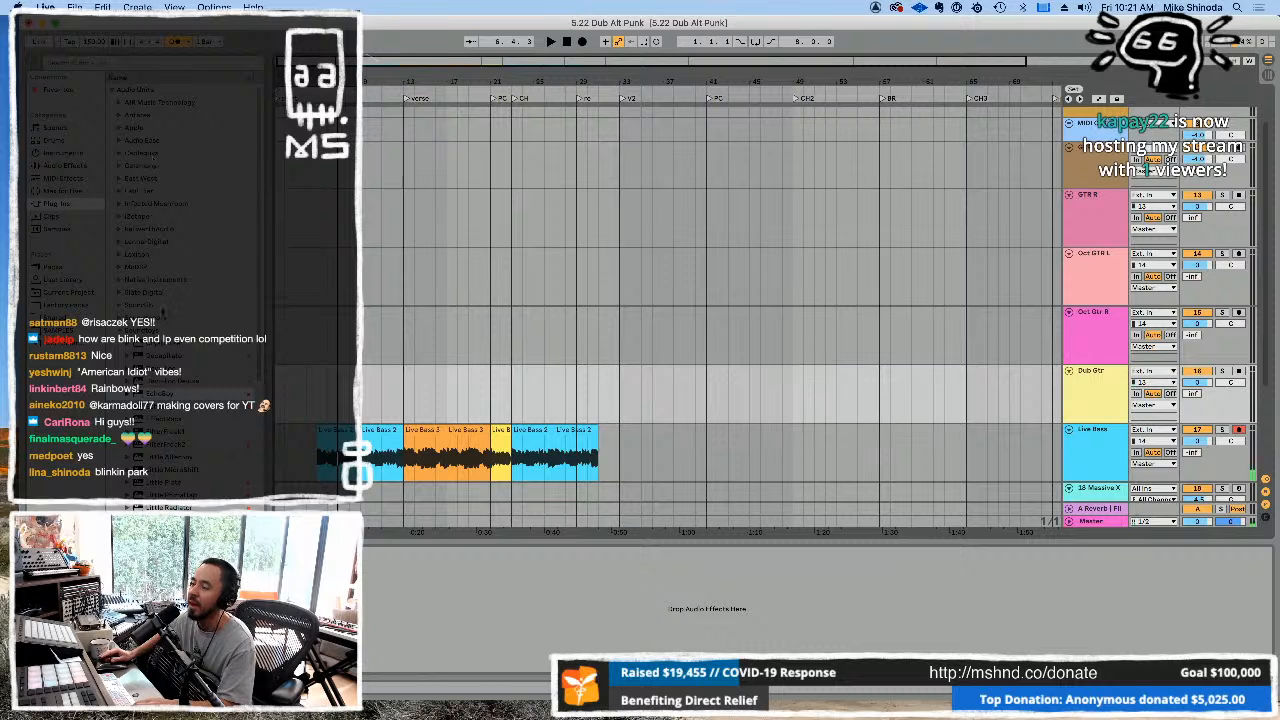
left_click(58, 91)
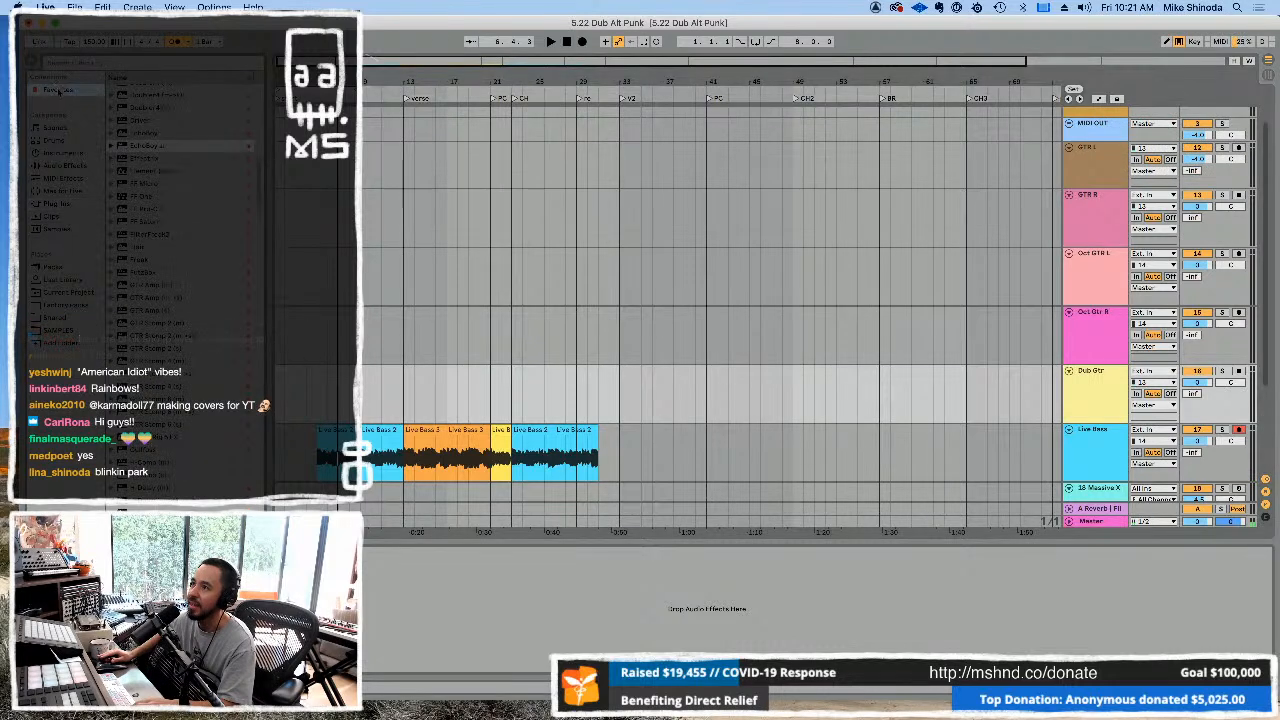
scroll(267, 262, "down", 10)
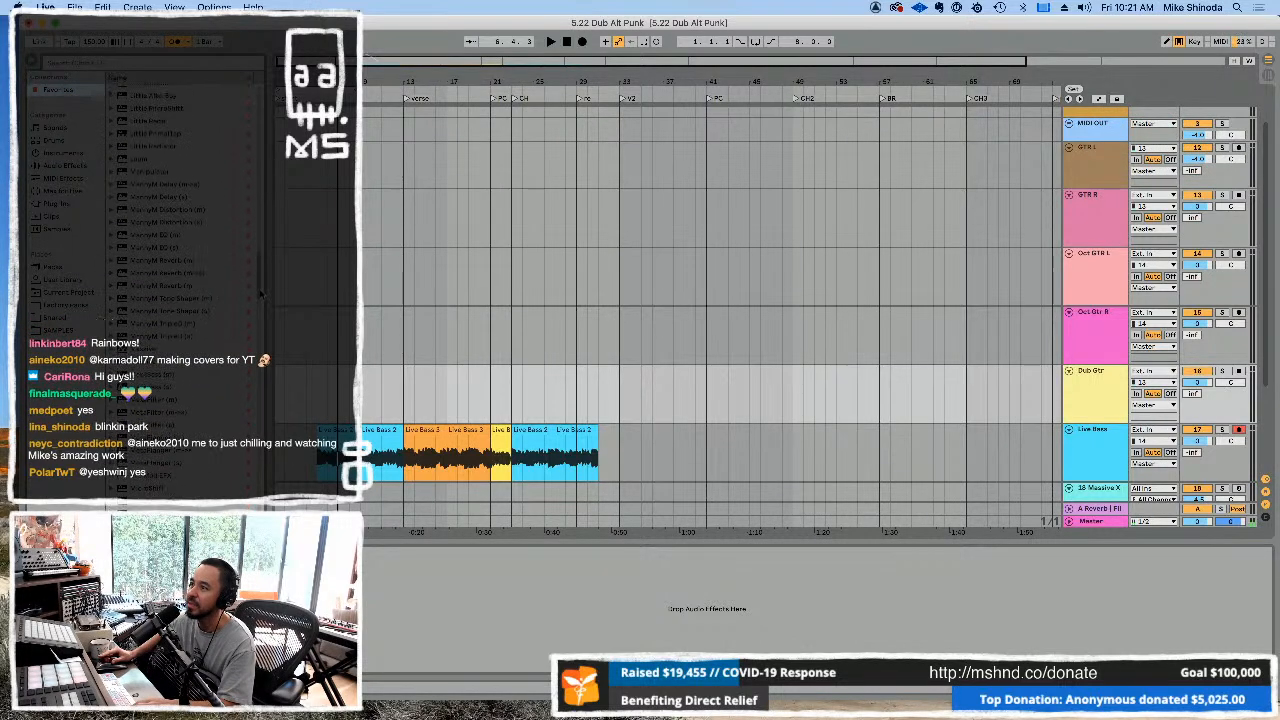
scroll(267, 255, "up", 5)
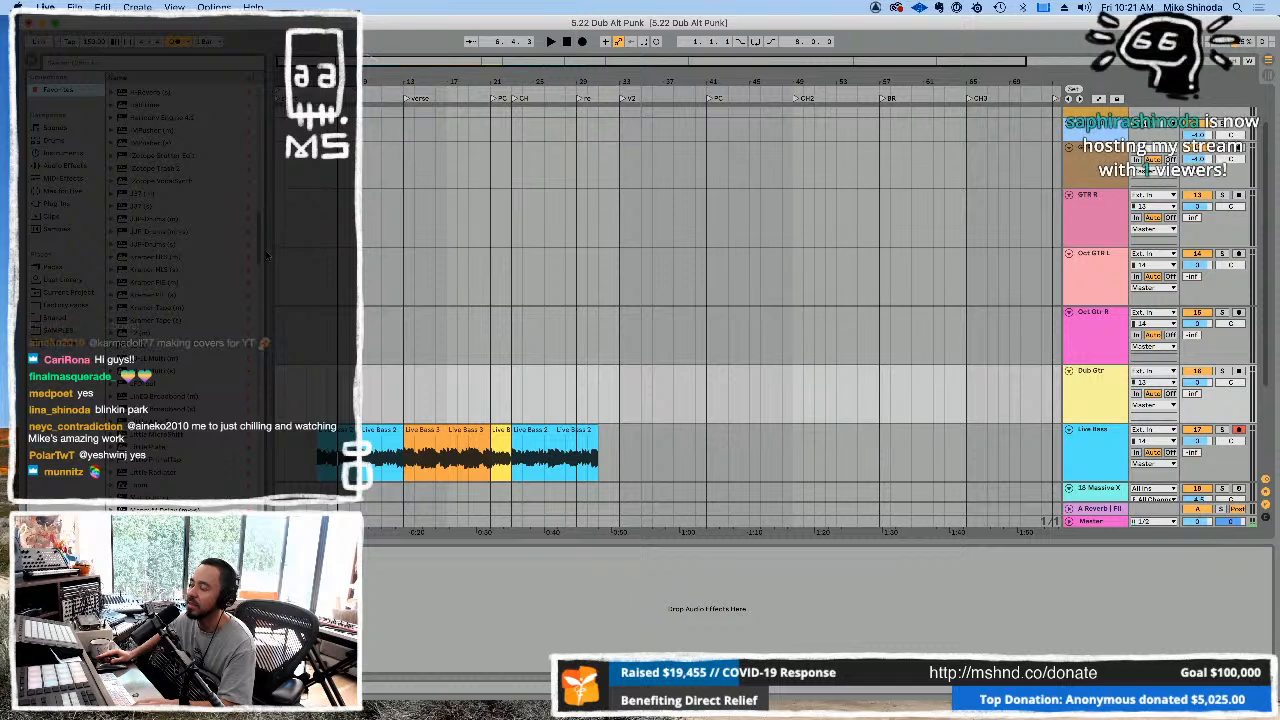
scroll(255, 300, "down", 10)
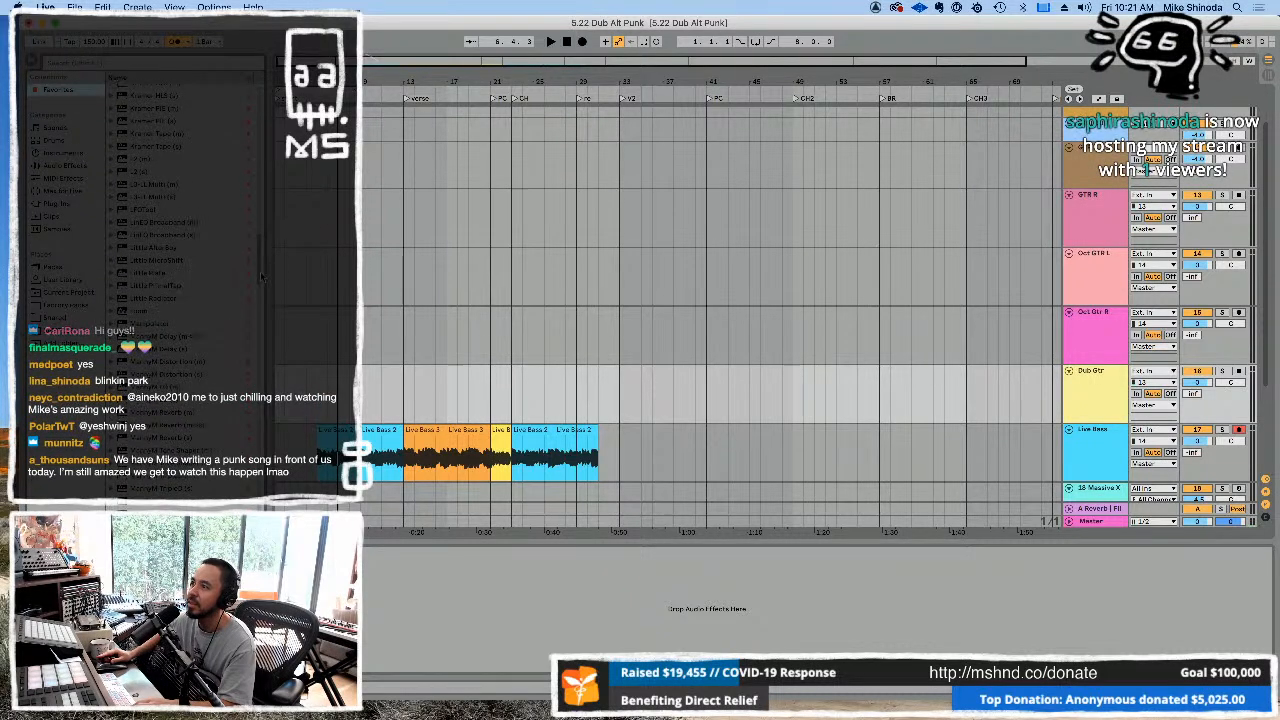
scroll(237, 360, "down", 1)
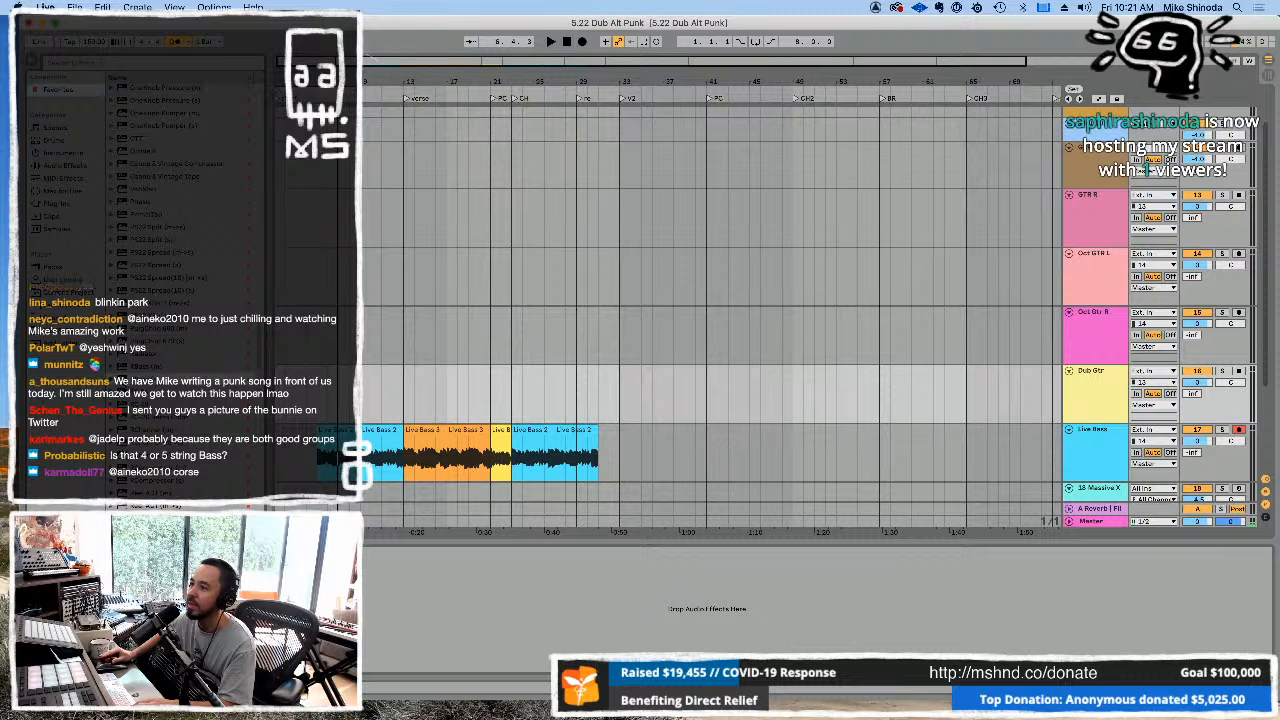
left_click(1090, 452)
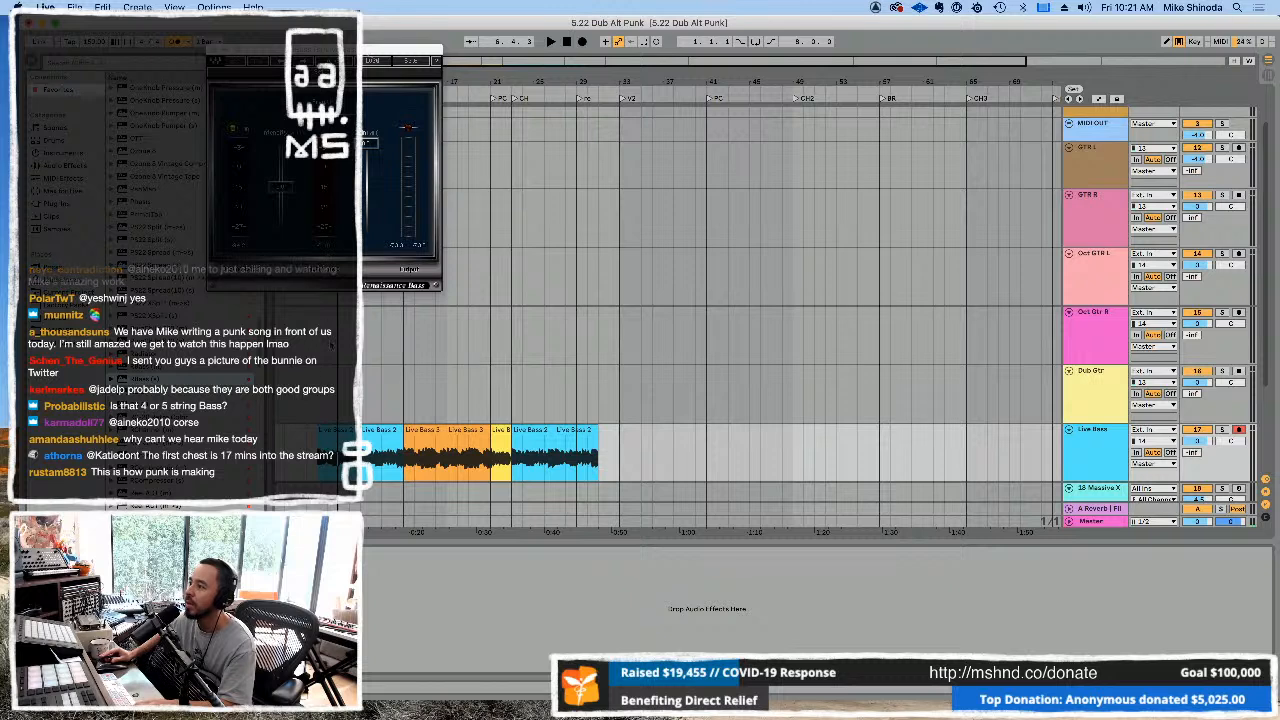
Adjust Renaissance Bass and lower the Live Bass volume to -11.0 during playback, then close the plug-in window.
key("space")
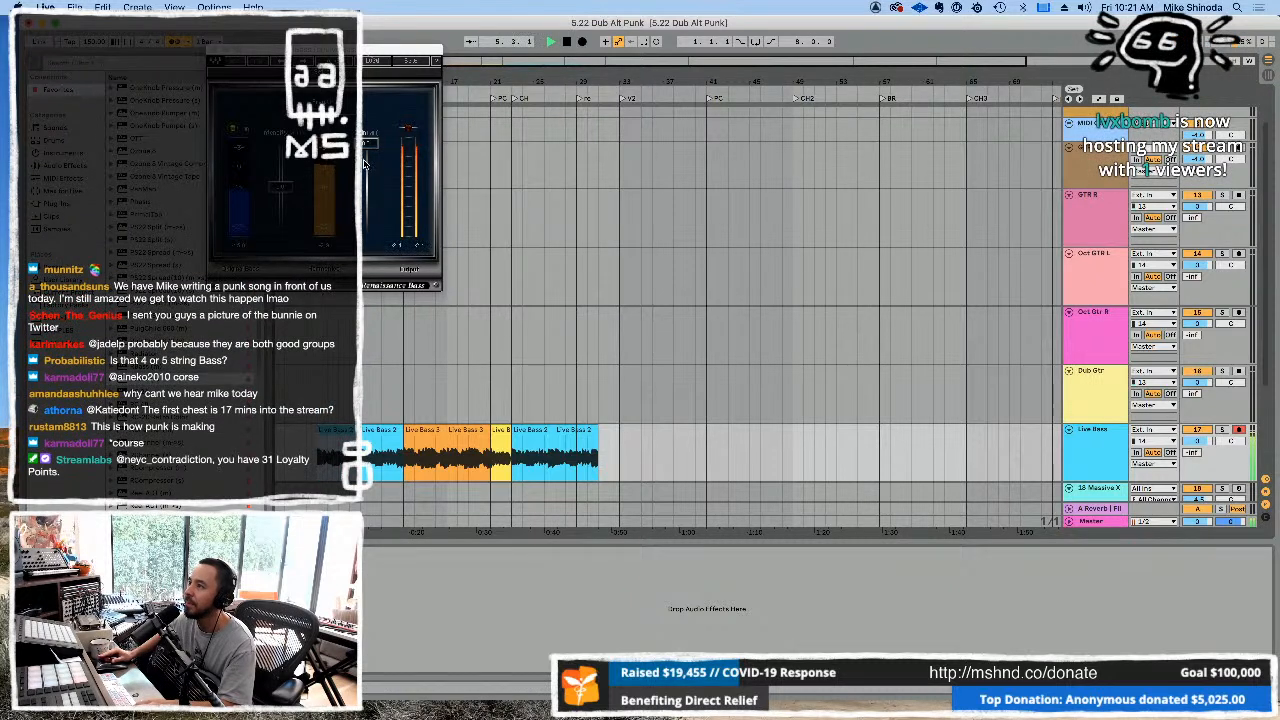
left_click(367, 147)
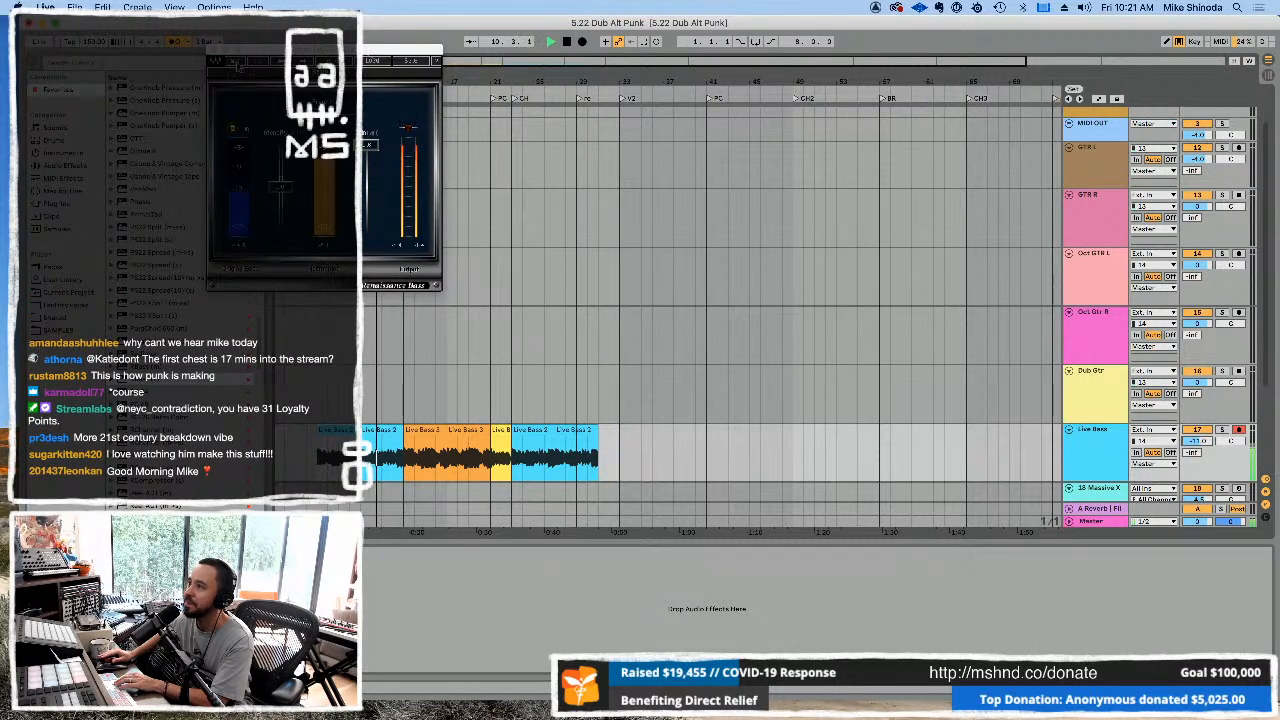
left_click(212, 60)
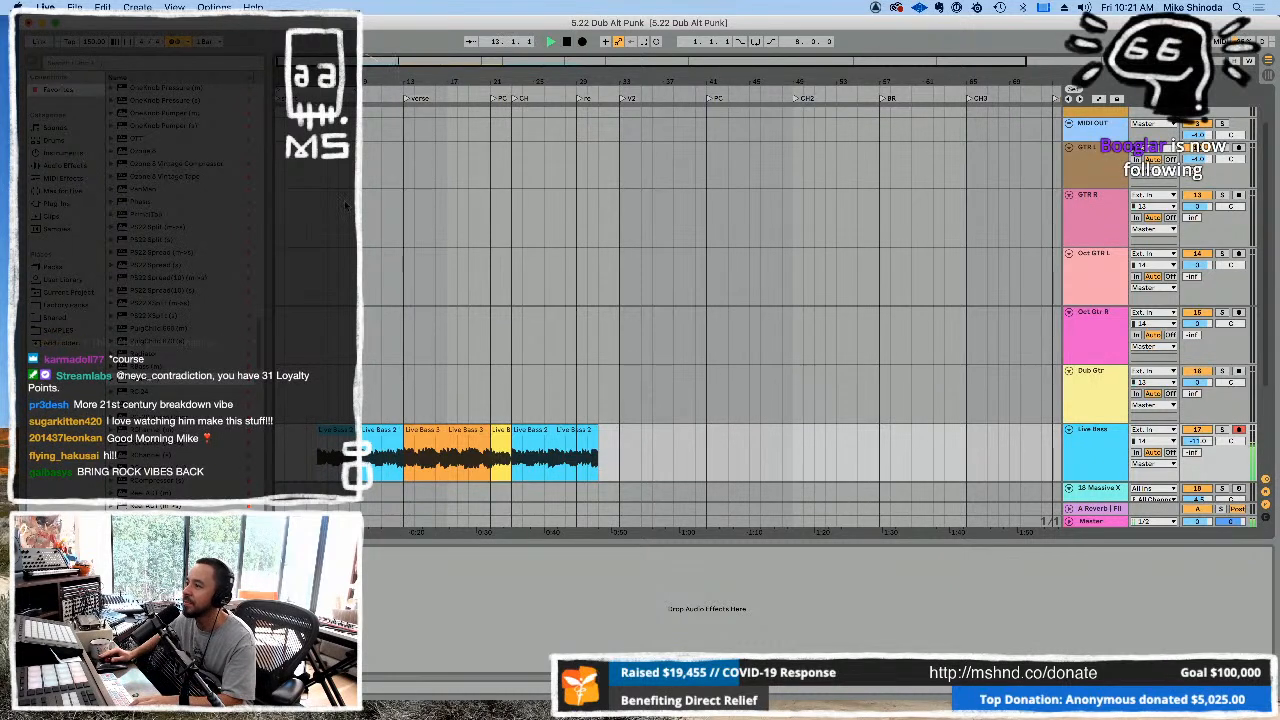
key("space")
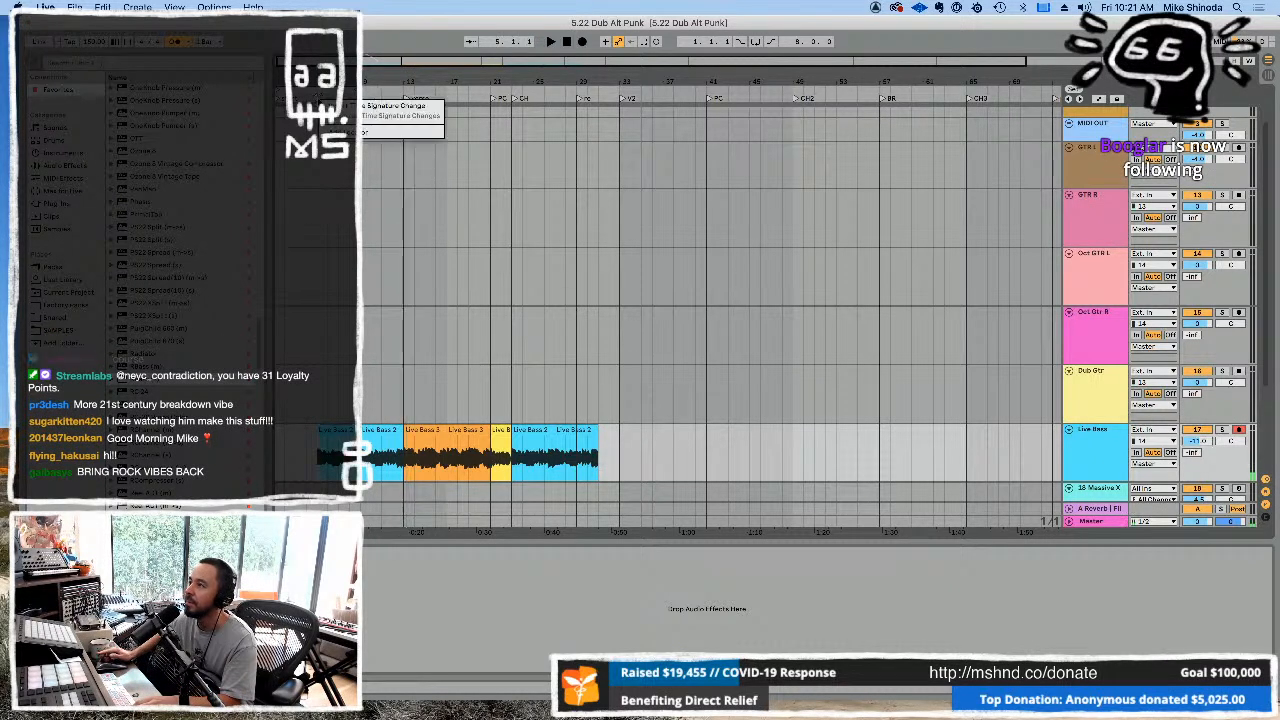
Add an intro locator at bar 5 and deactivate the two orange Live Bass 3 clips in the verse.
left_click(325, 98)
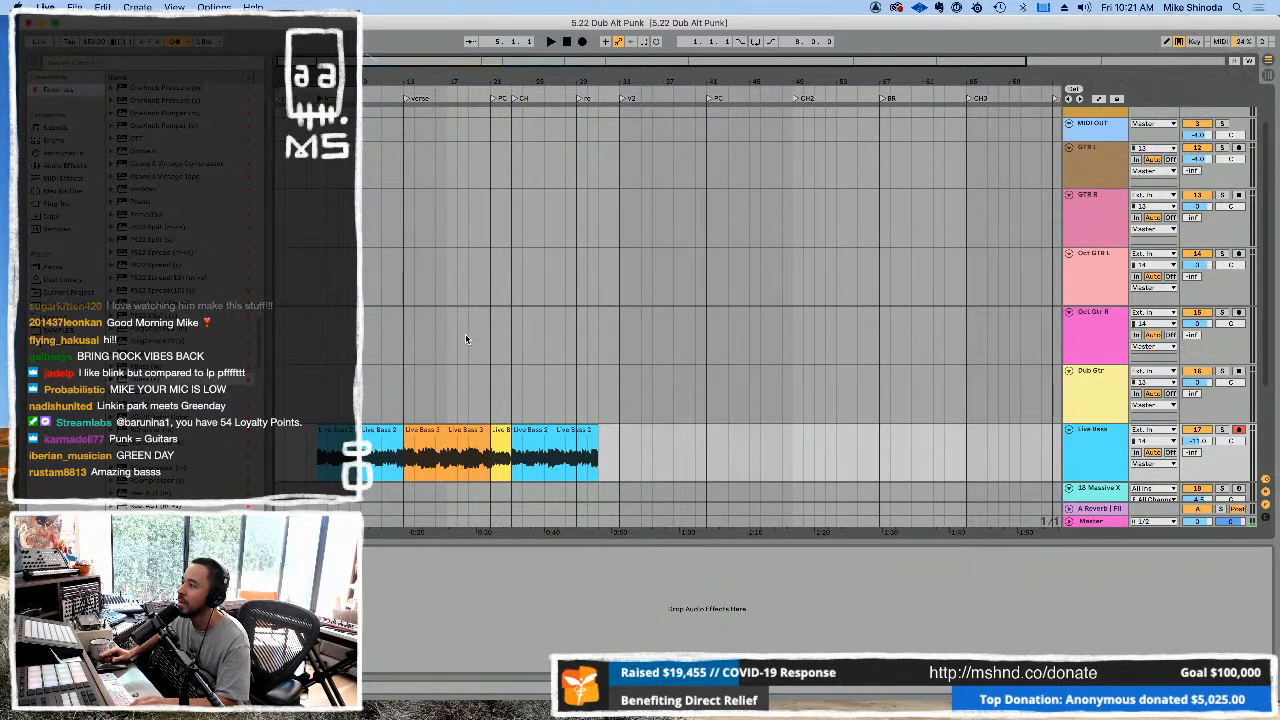
left_click(420, 430)
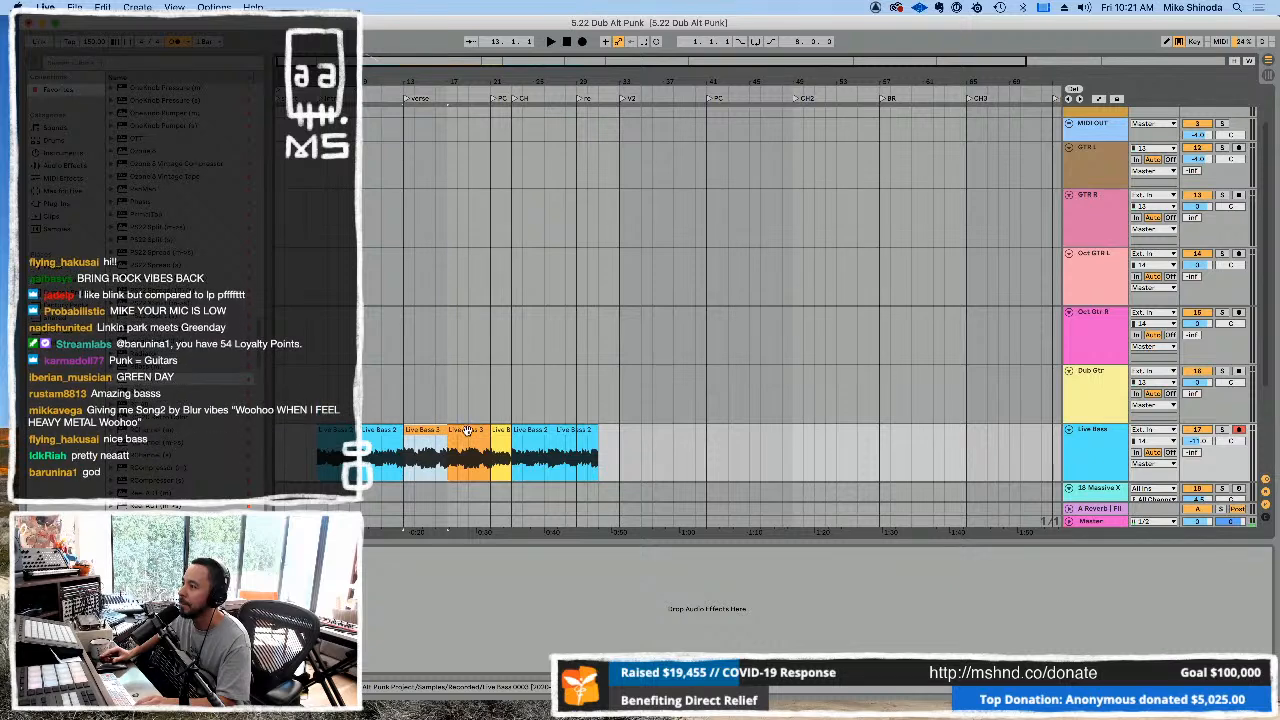
key("0")
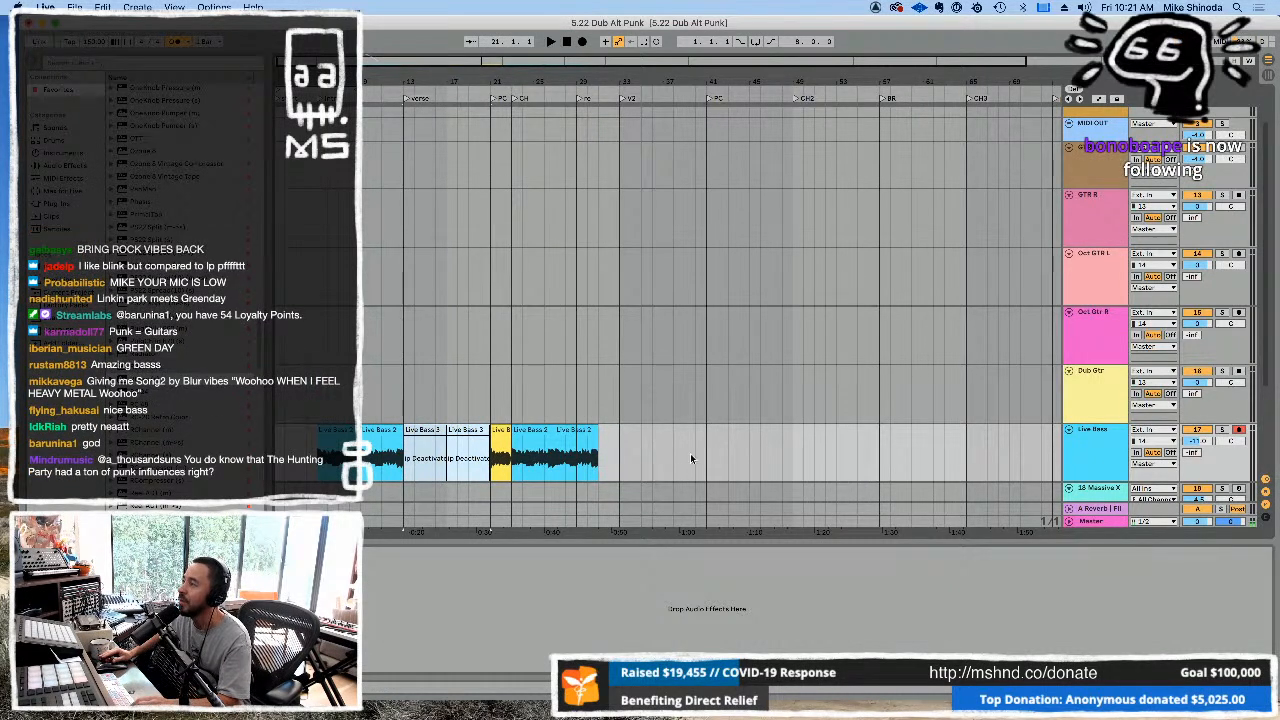
Move the whole sequence of Live Bass clips from bar 5 two bars later to bar 7.
left_click_drag(662, 440, 320, 455)
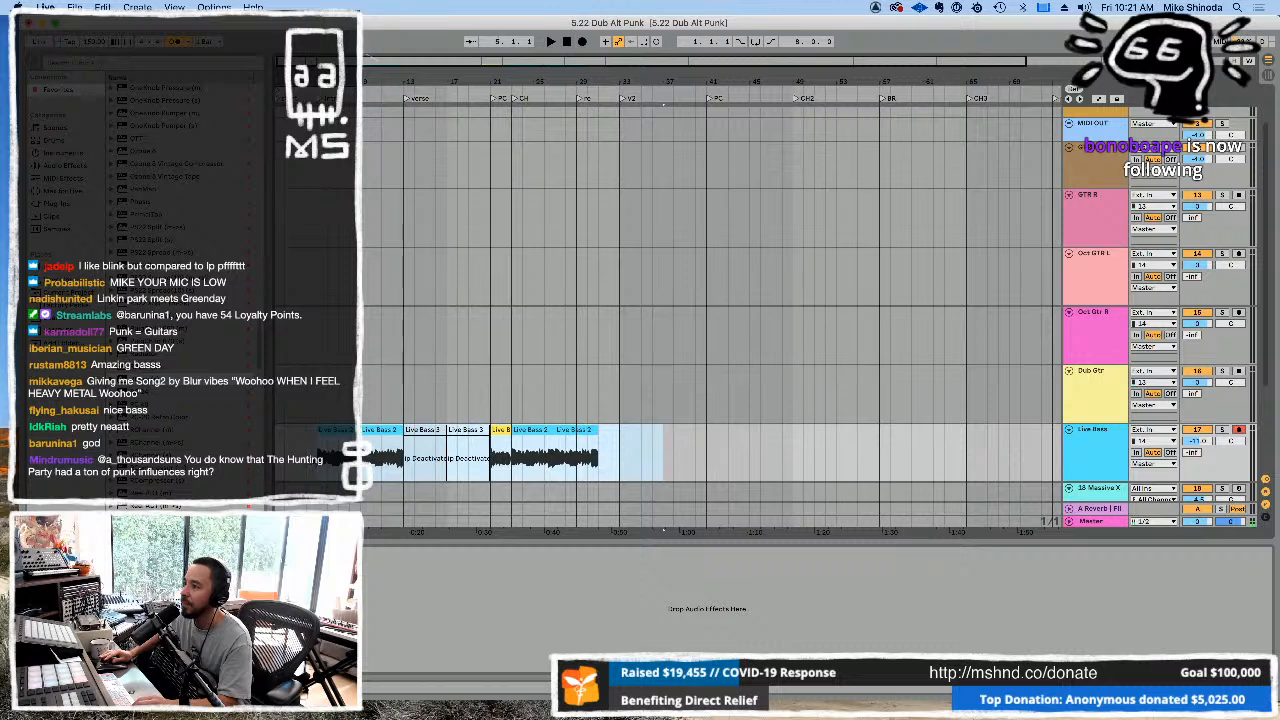
left_click(323, 412)
key("space")
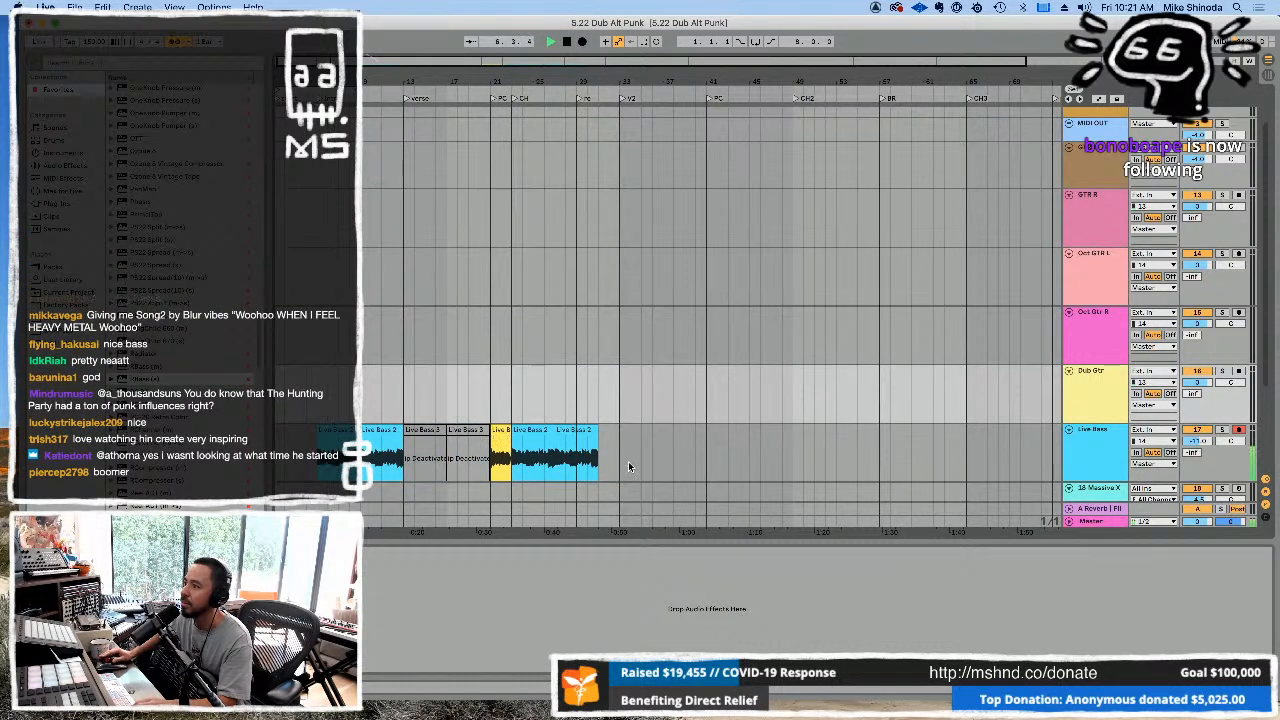
key("space")
left_click_drag(630, 466, 335, 448)
key("super+x")
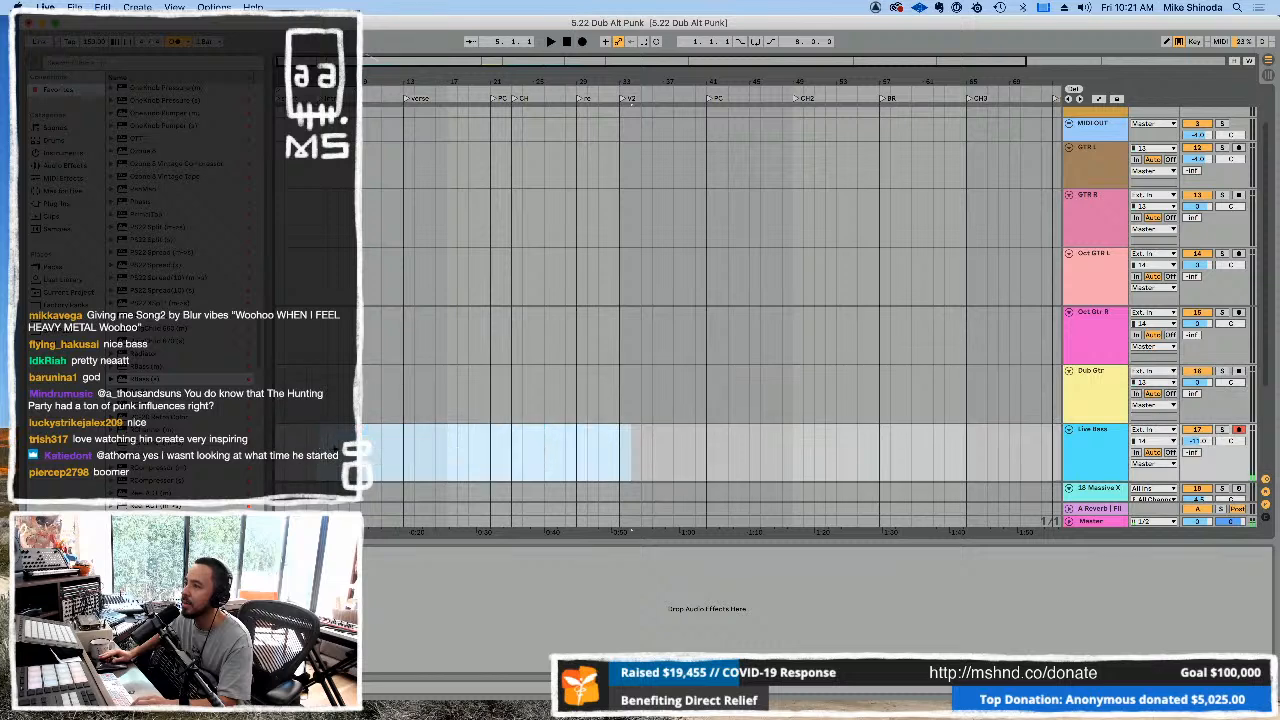
left_click(339, 452)
key("super+v")
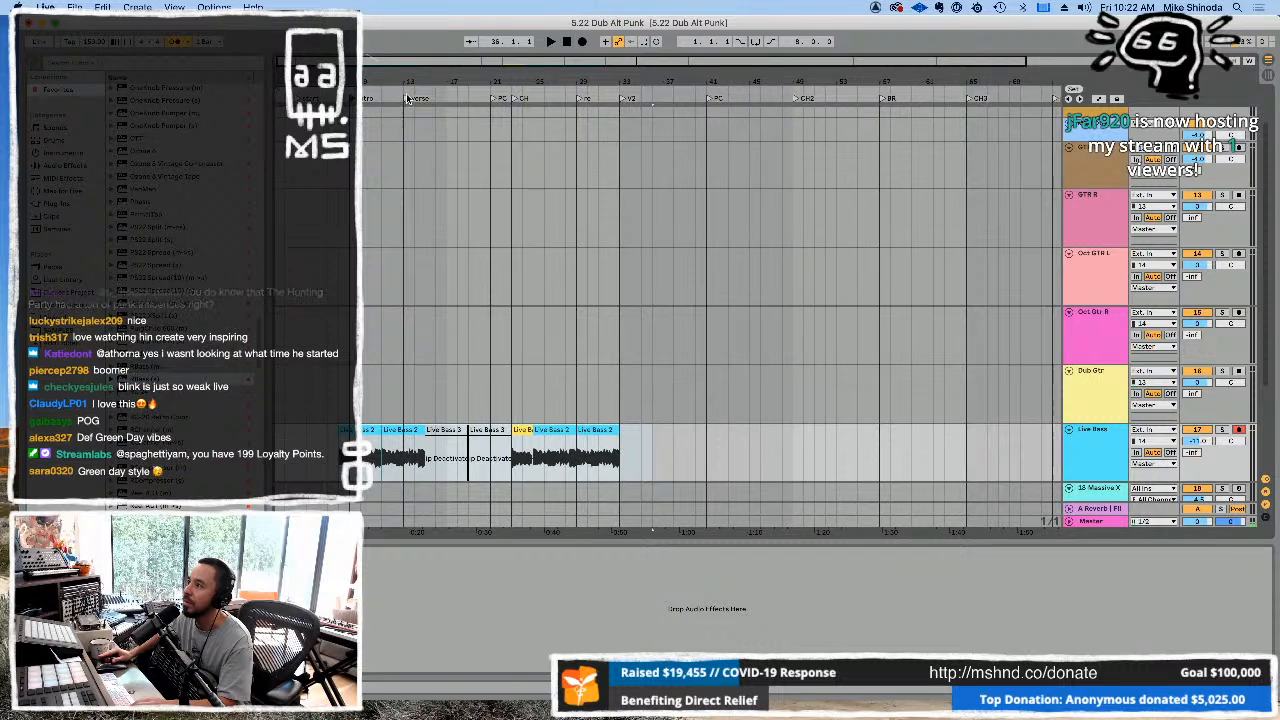
Shift the verse, PC and CH locators two bars later to bars 15, 23 and 25, and delete the re locator.
left_click(522, 99)
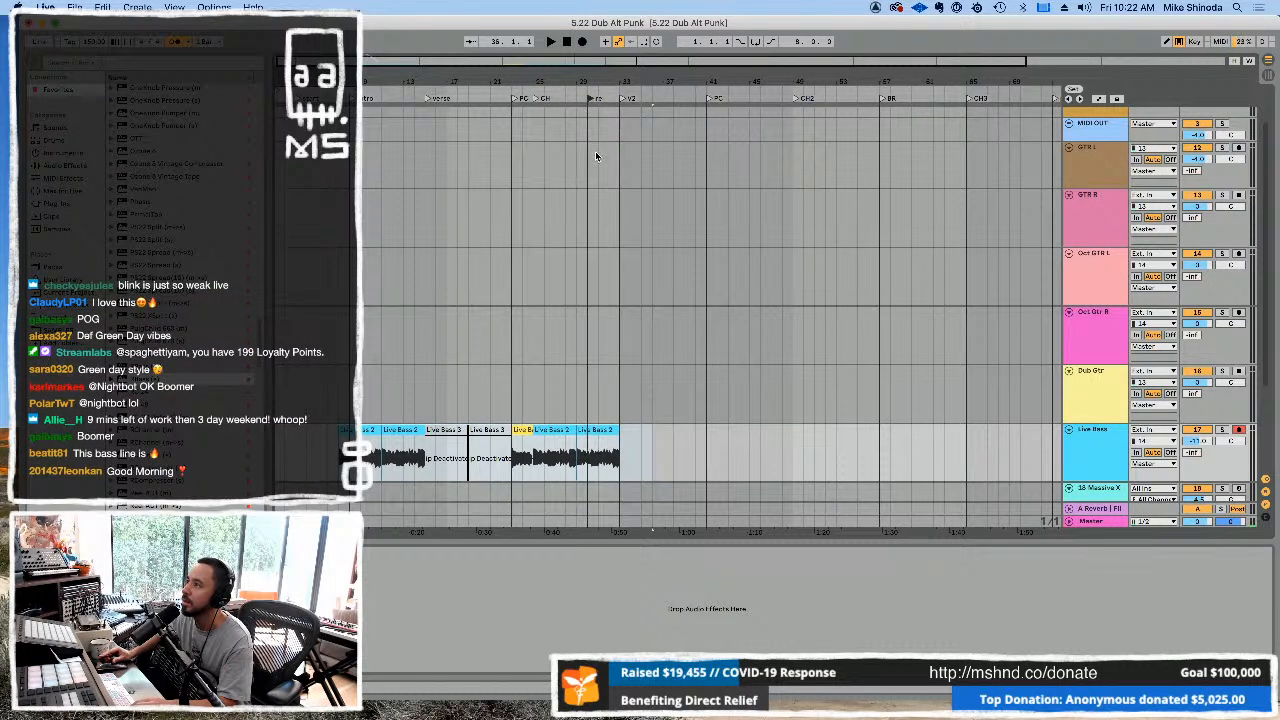
right_click(590, 100)
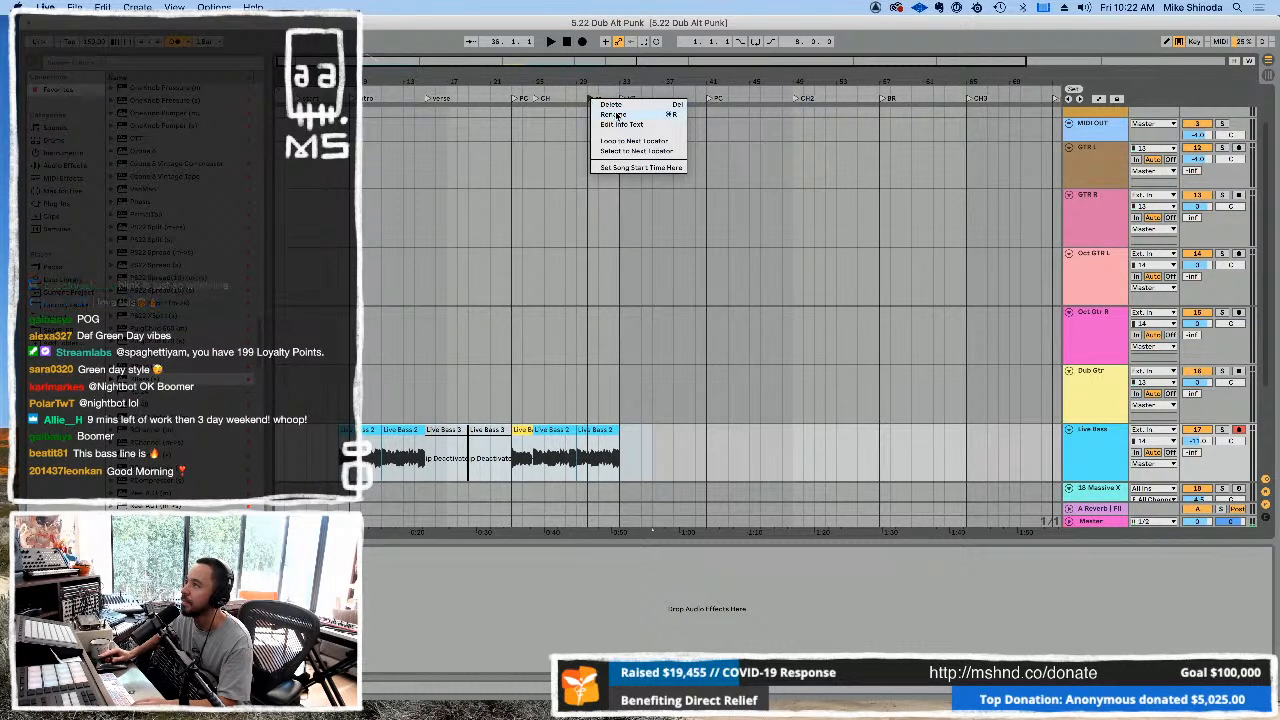
left_click(617, 106)
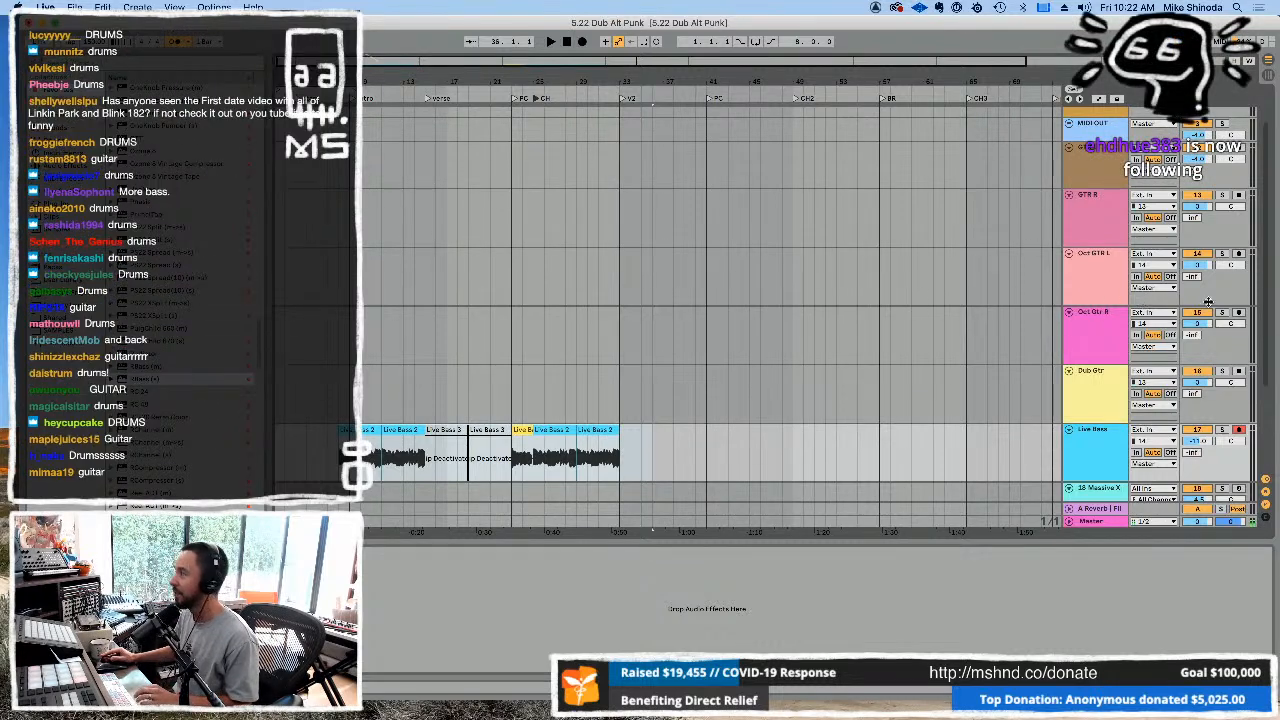
Select the Drums track and disarm the Live Bass track for recording.
scroll(958, 345, "down", 3)
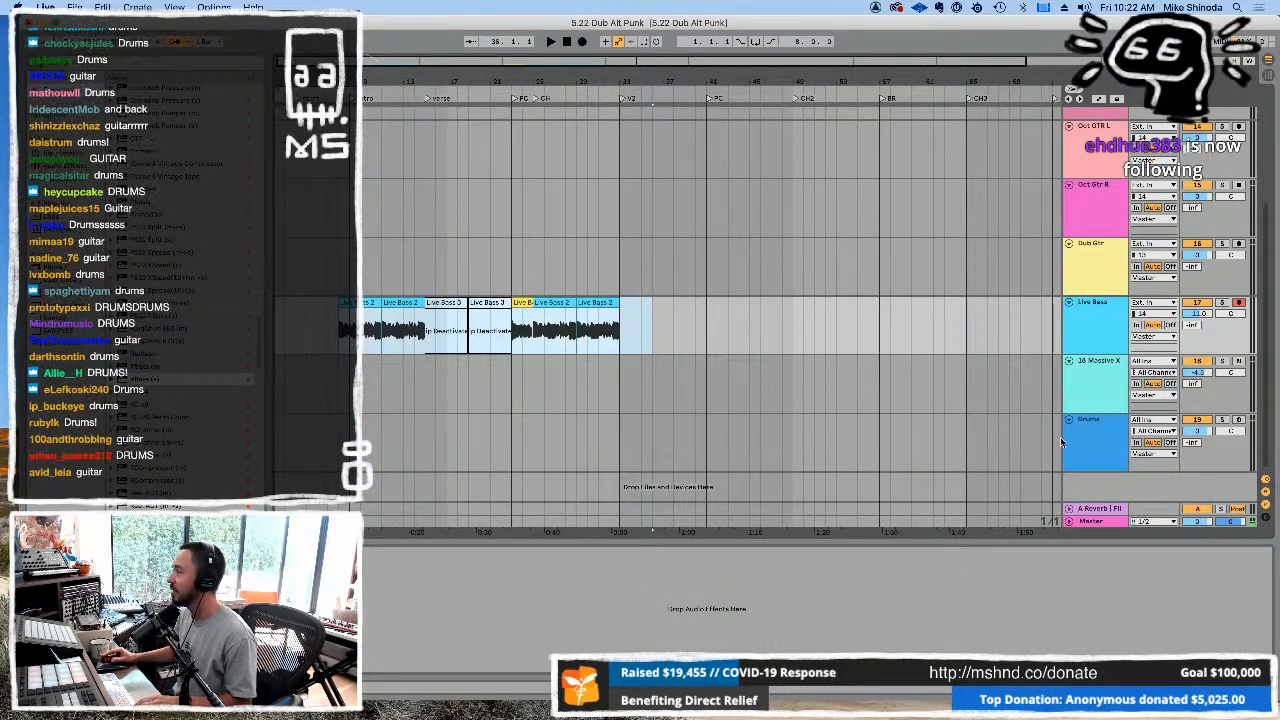
left_click(1090, 424)
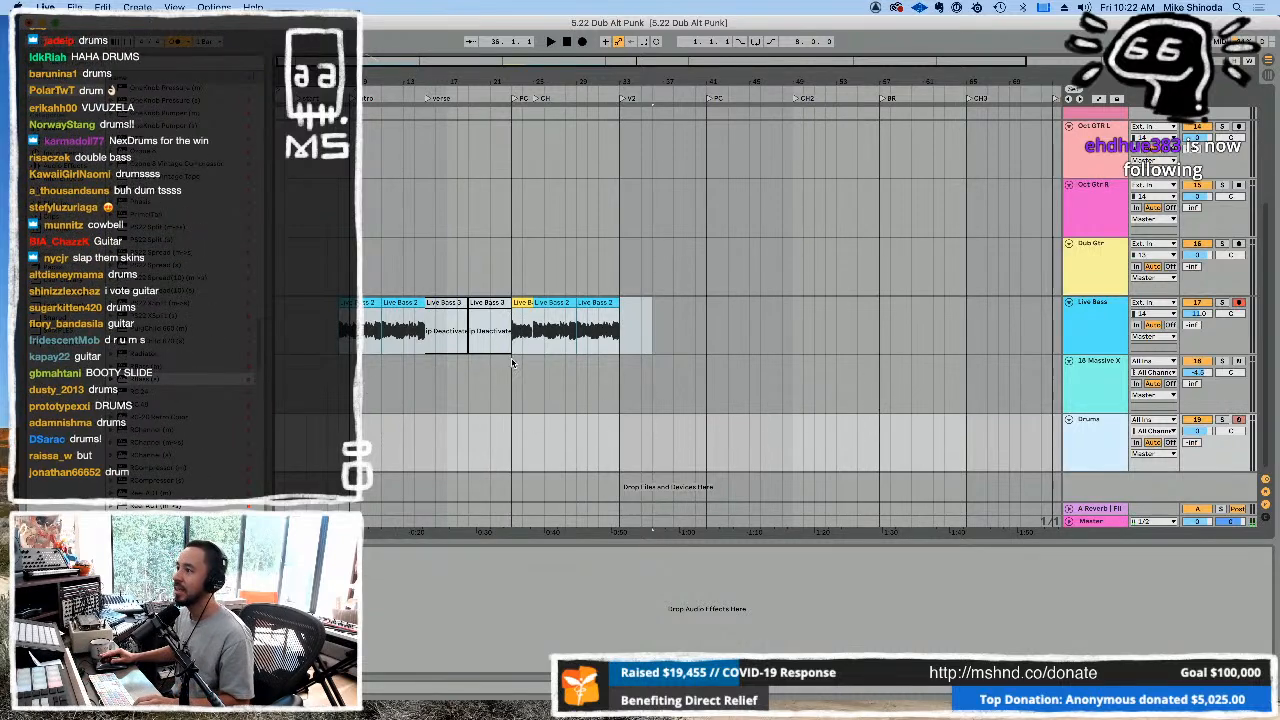
left_click(697, 338)
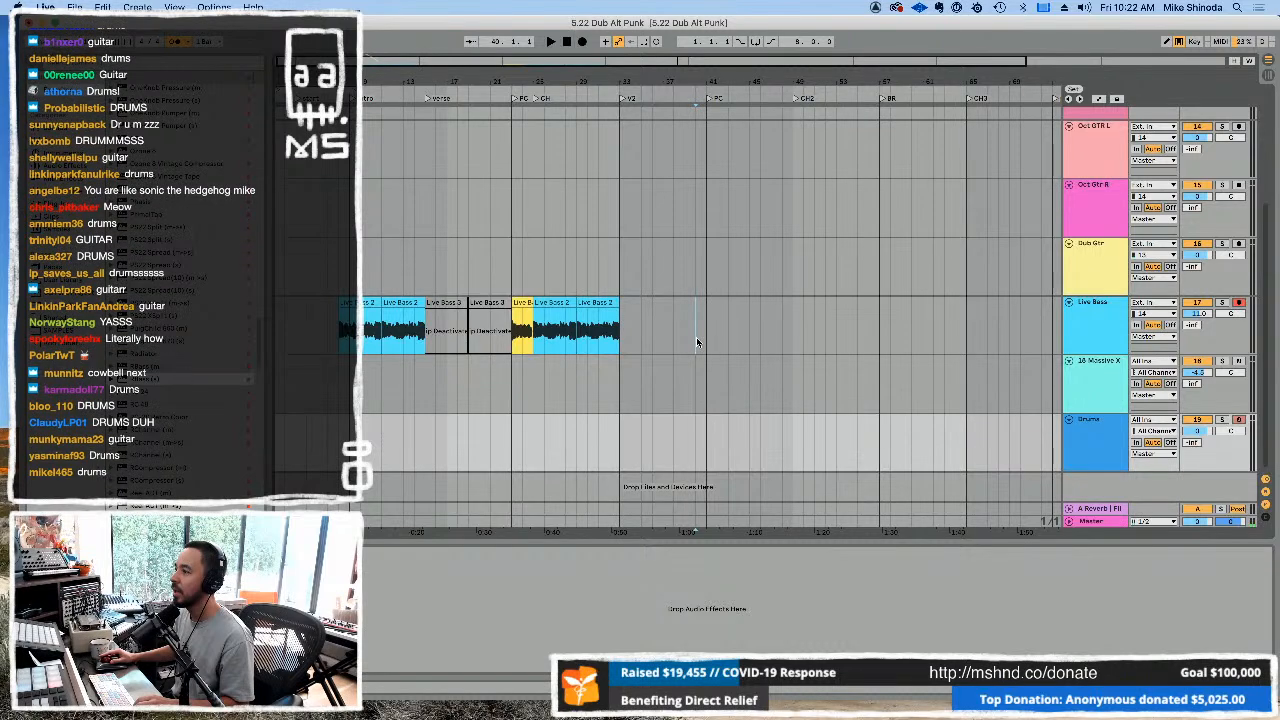
left_click_drag(352, 66, 390, 82)
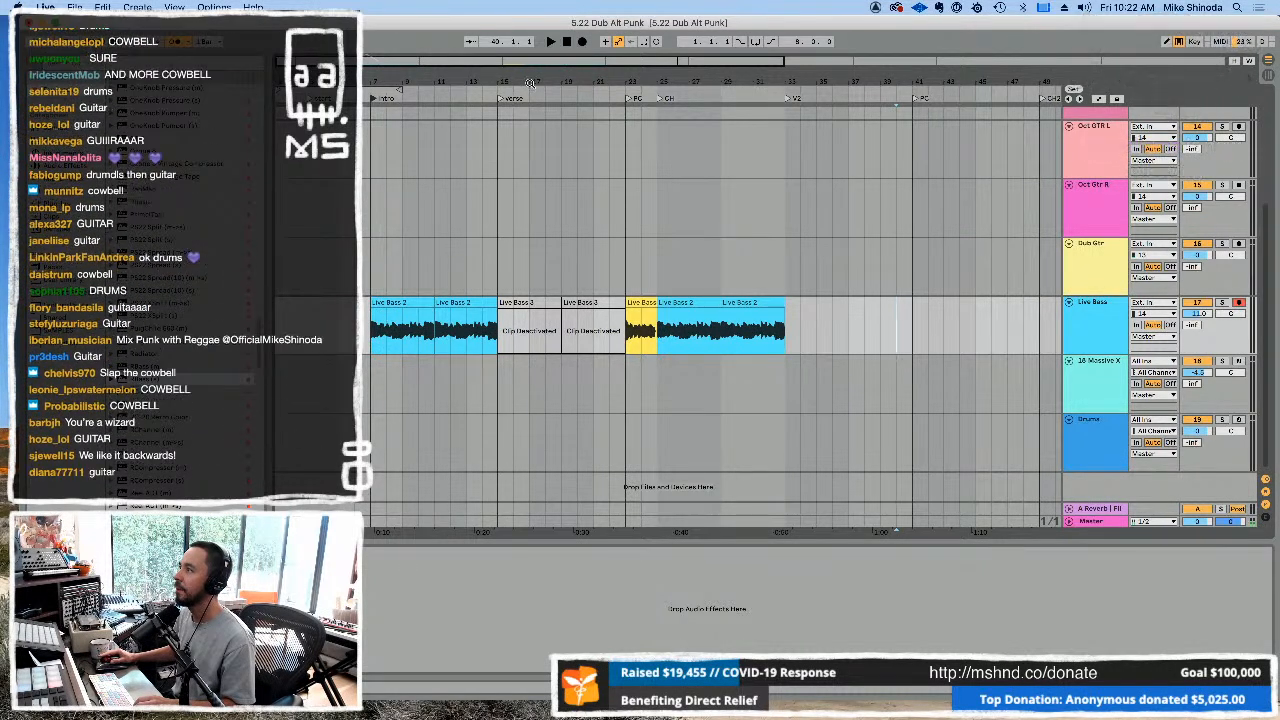
left_click_drag(531, 81, 470, 70)
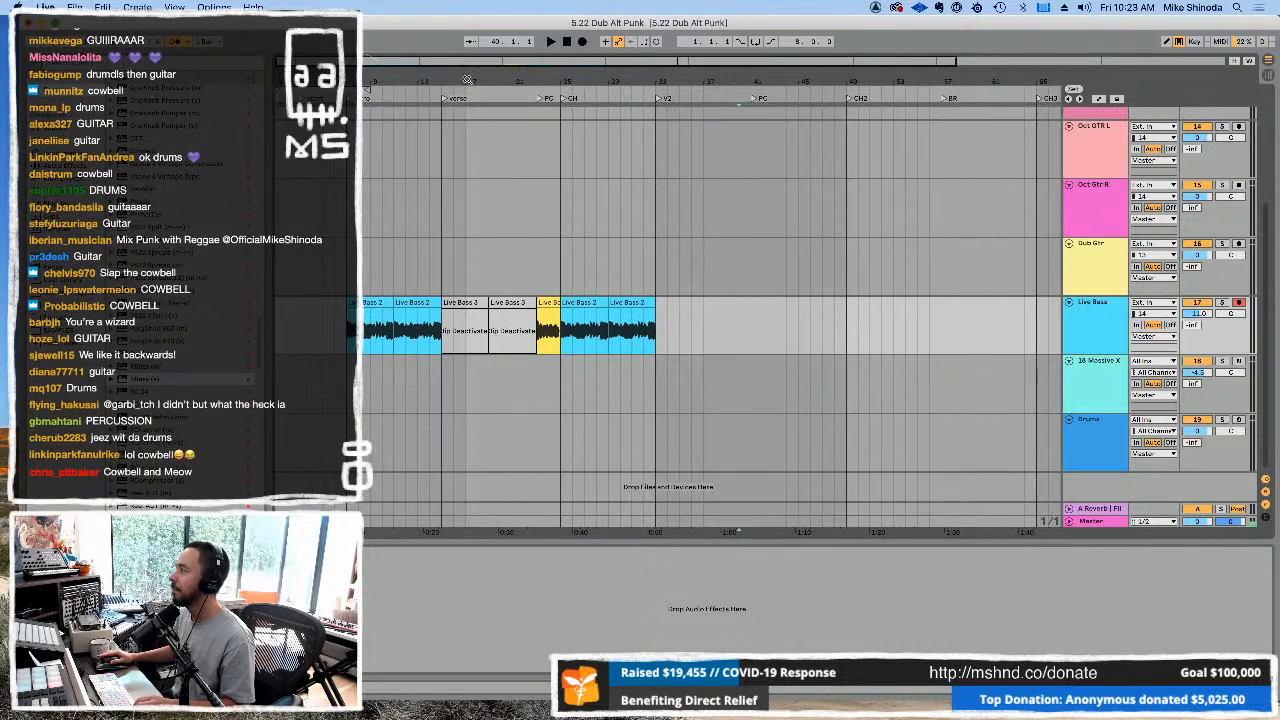
left_click(1118, 428)
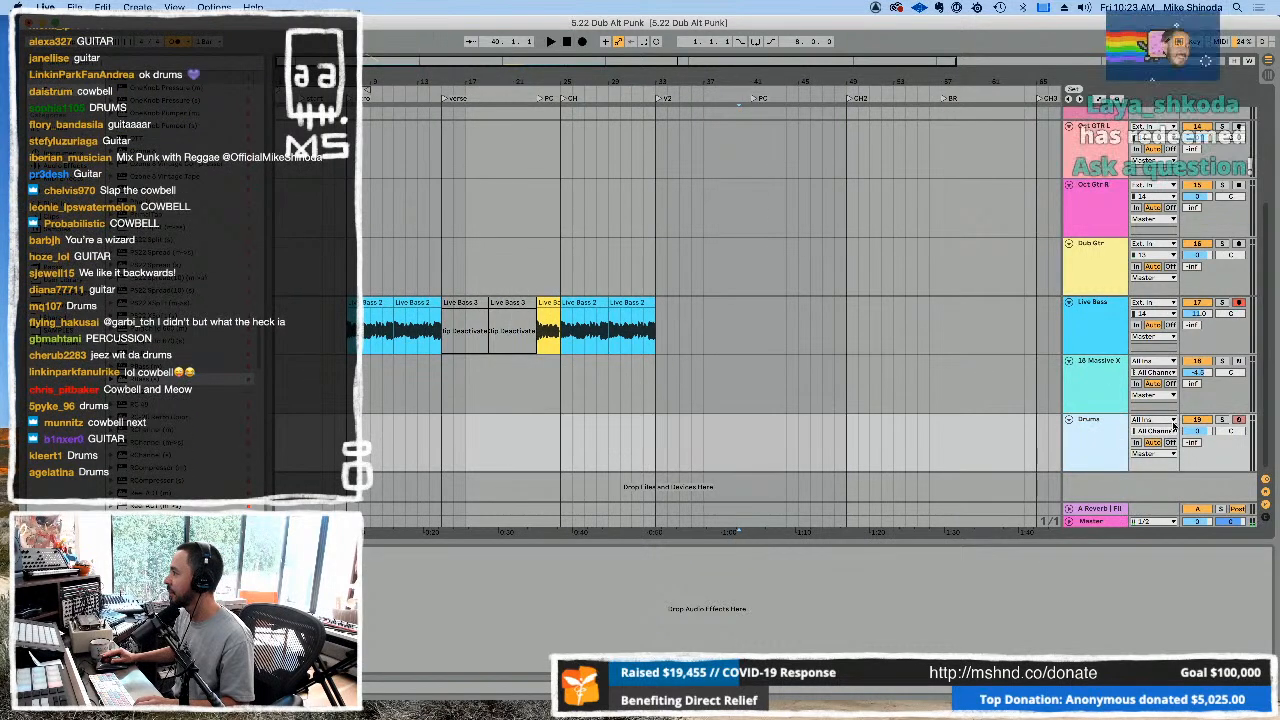
left_click(1239, 304)
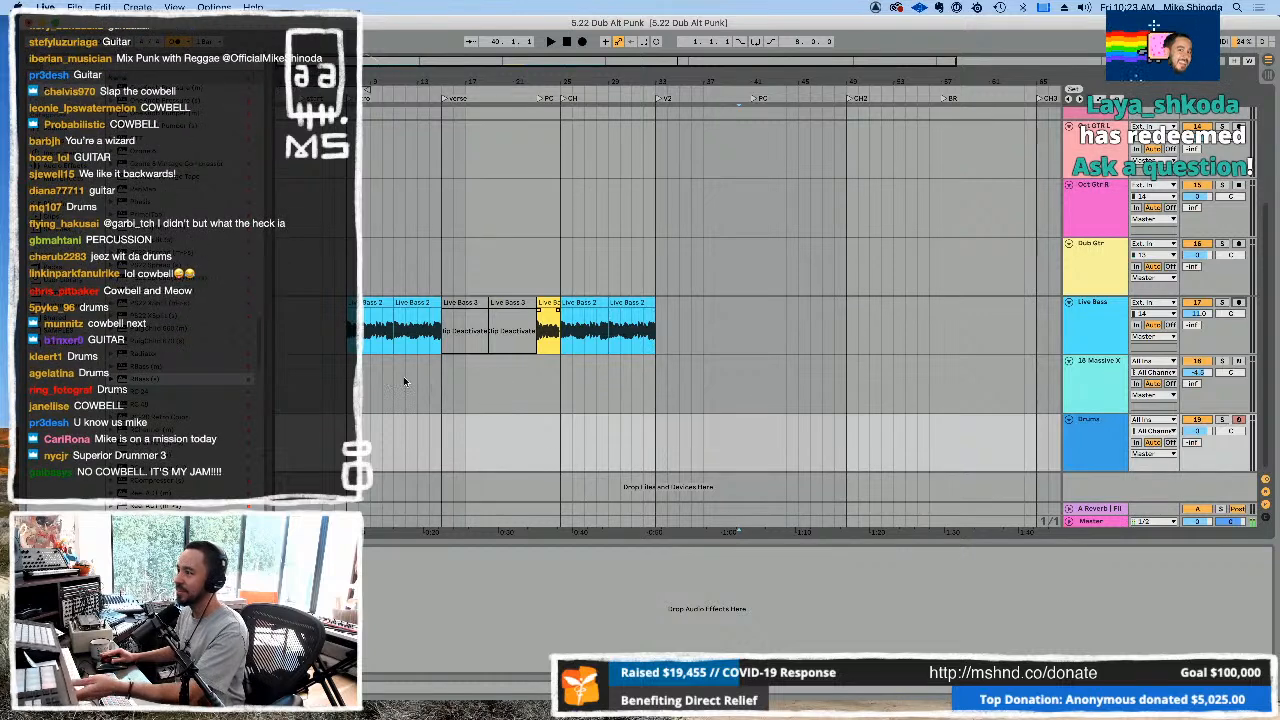
Loop the eight intro bars from bar 7 on the 18 Massive X track and start playback.
left_click_drag(352, 383, 437, 387)
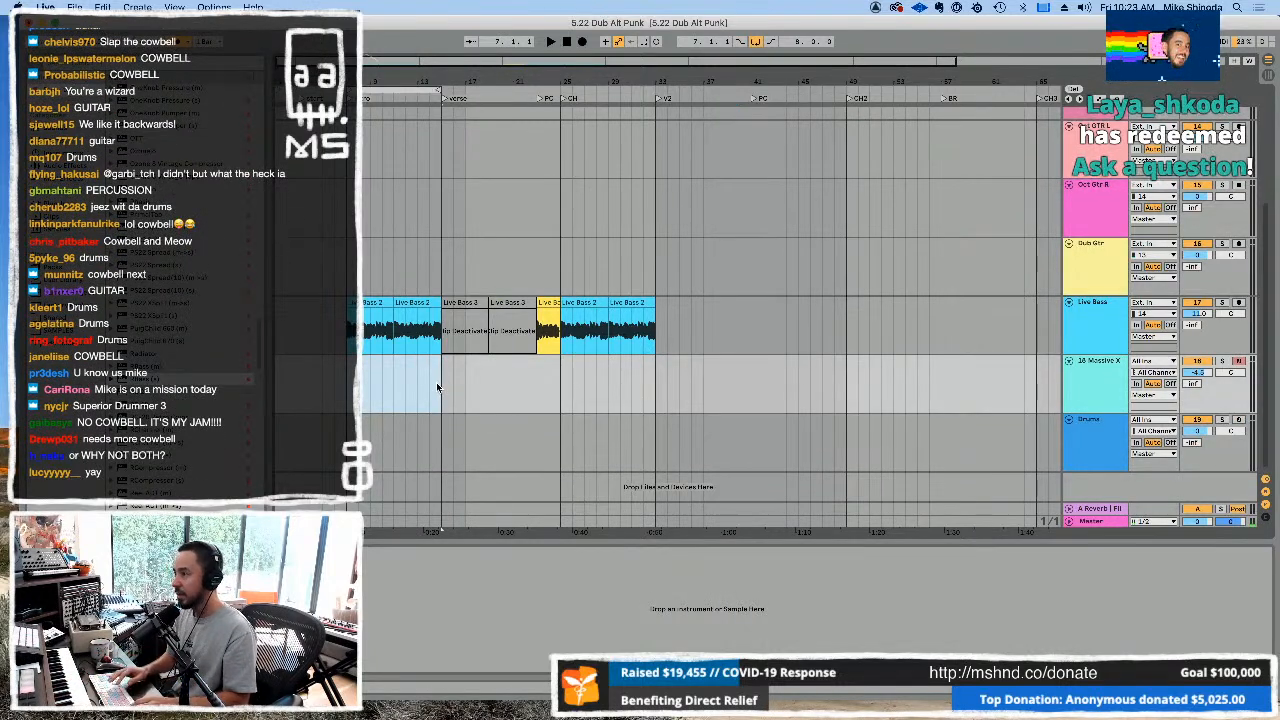
key("space")
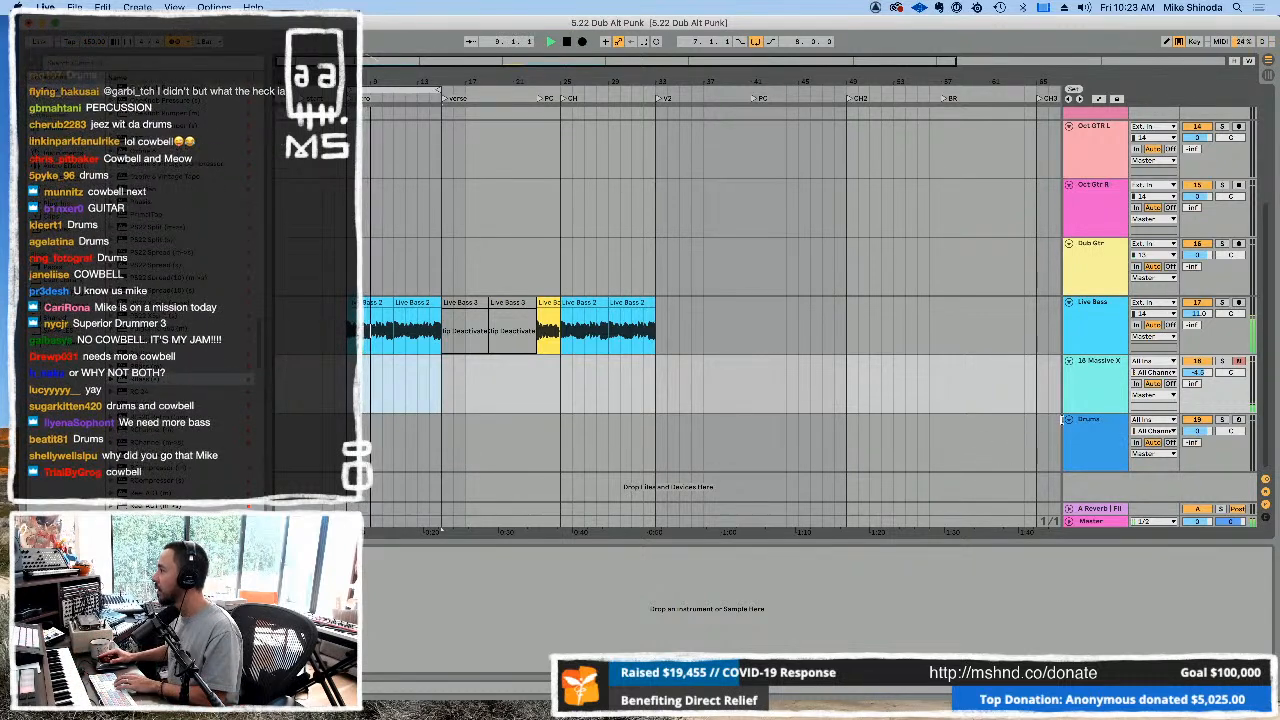
Select the Drums track and record a MIDI drum beat over the looped intro from bar 7.
left_click(1087, 427)
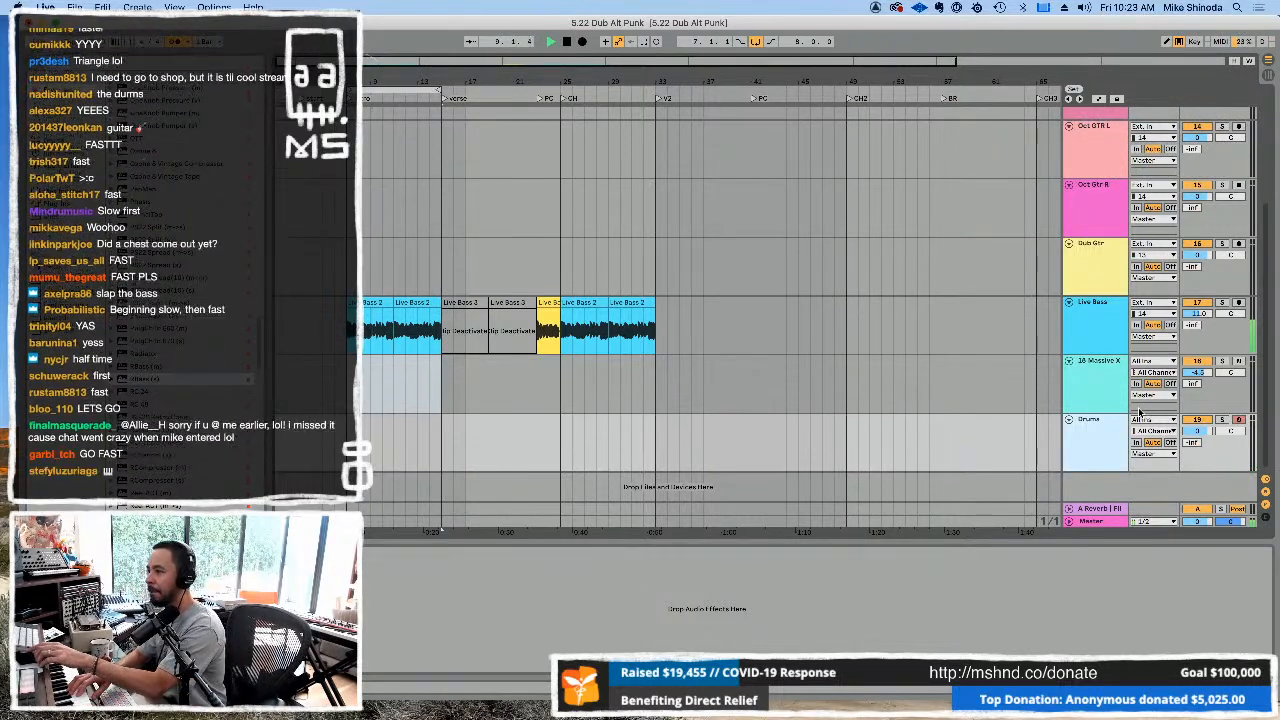
key("F9")
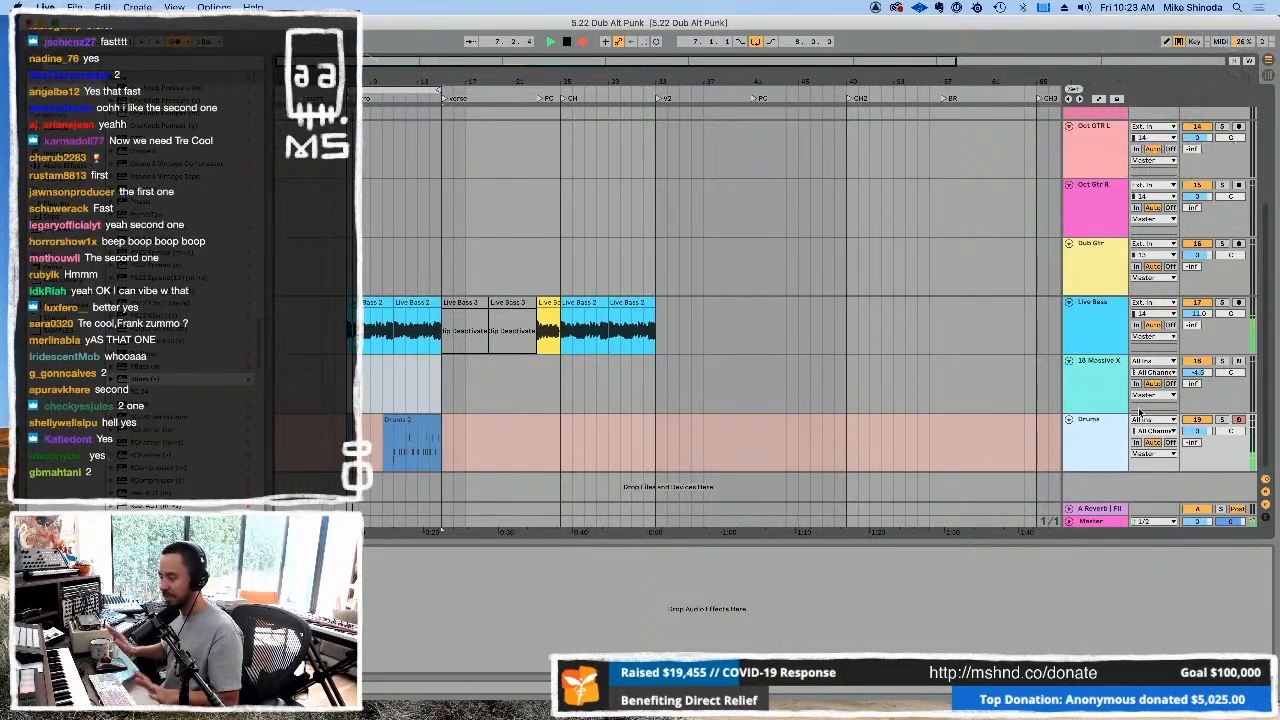
left_click(1238, 420)
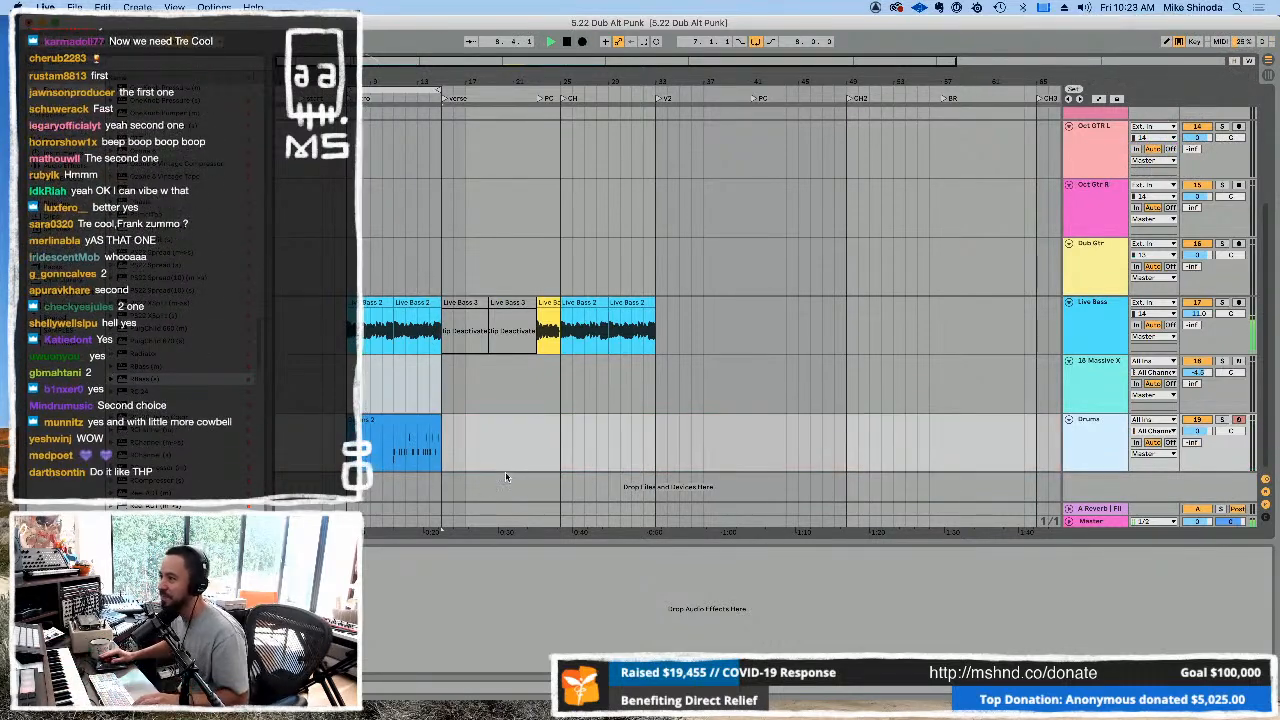
Delete the first four bars of the recorded Drums clip and open the remaining part from bar 11 for note editing.
left_click_drag(347, 427, 381, 427)
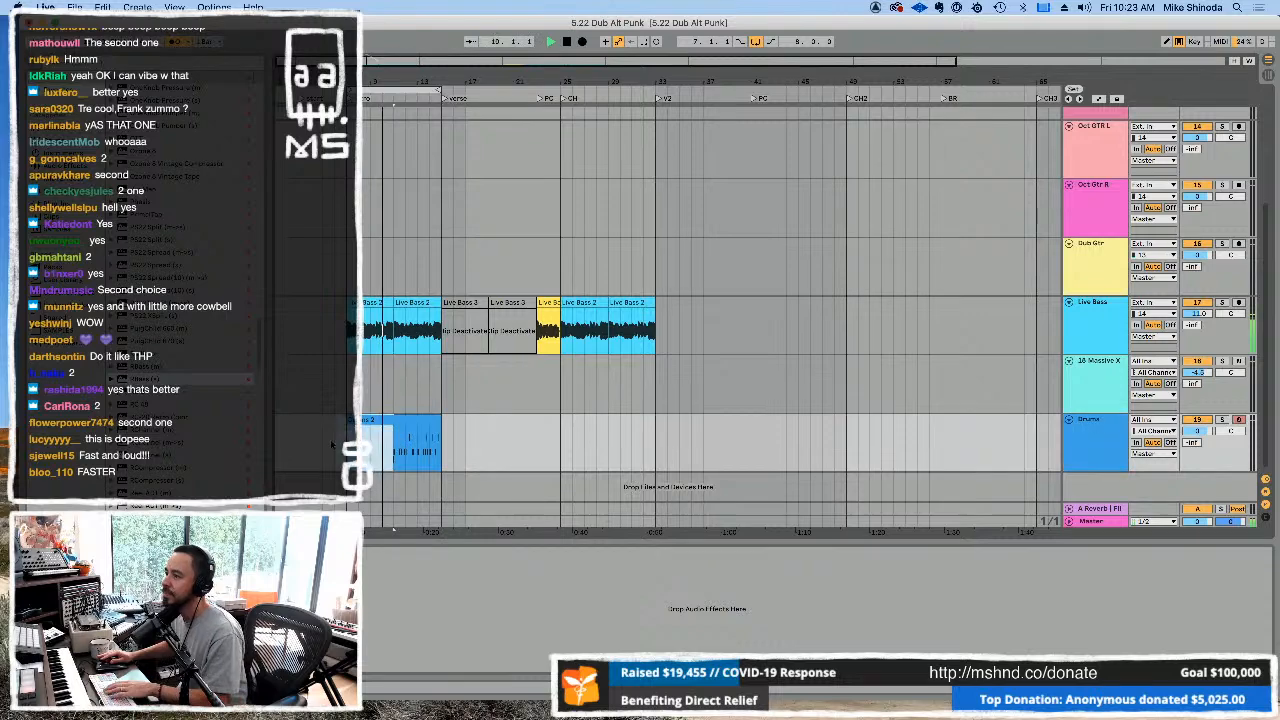
key("Delete")
left_click(401, 422)
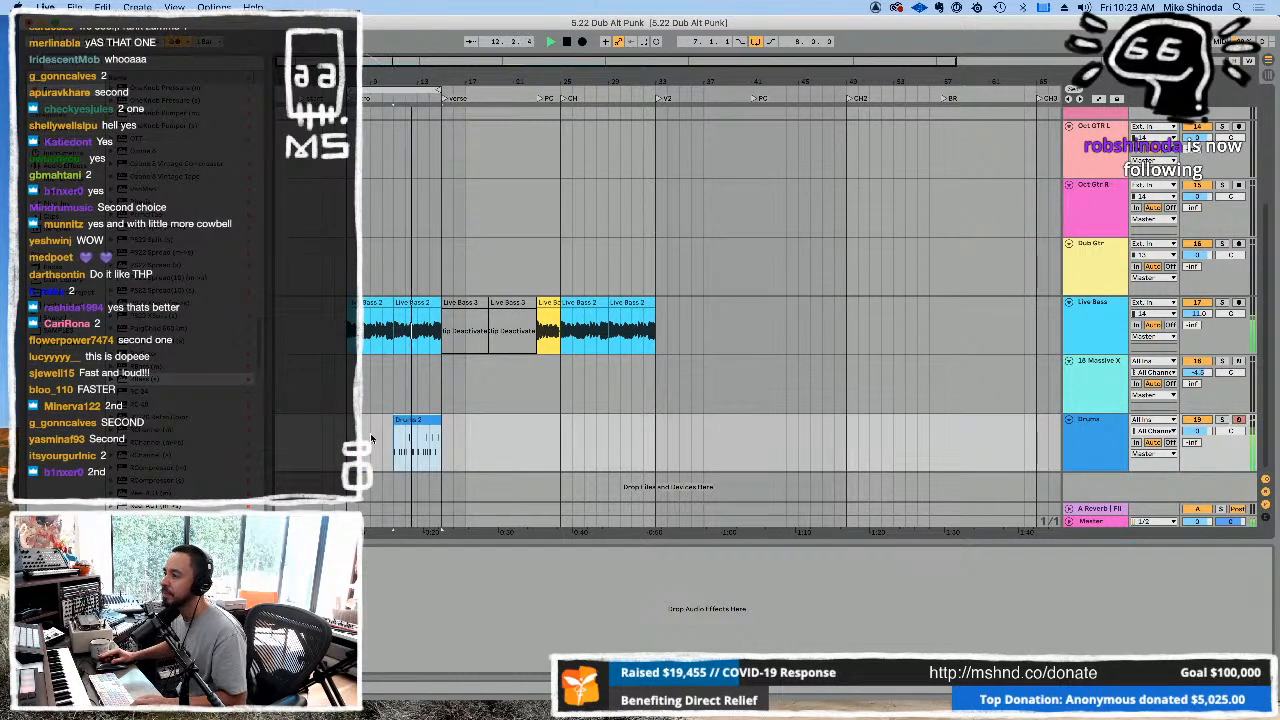
double_click(407, 420)
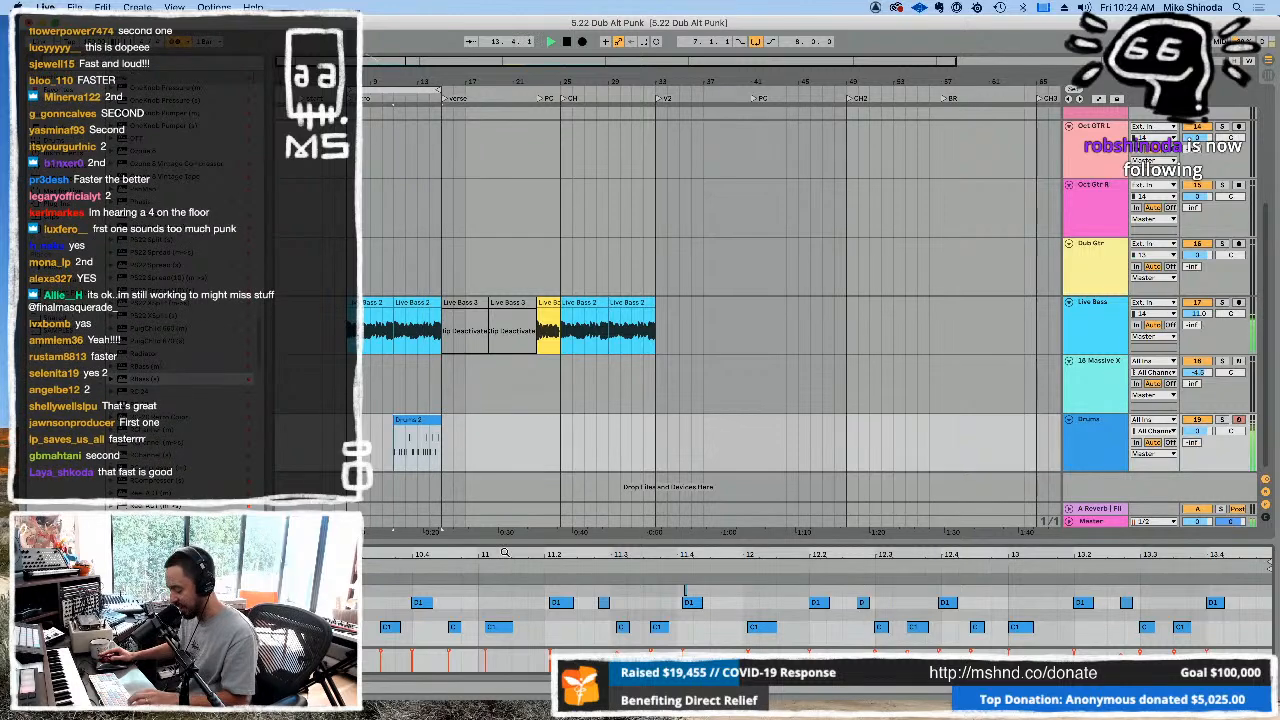
Try to quantize all notes of the remaining Drums clip with the existing quantize settings.
left_click(541, 601)
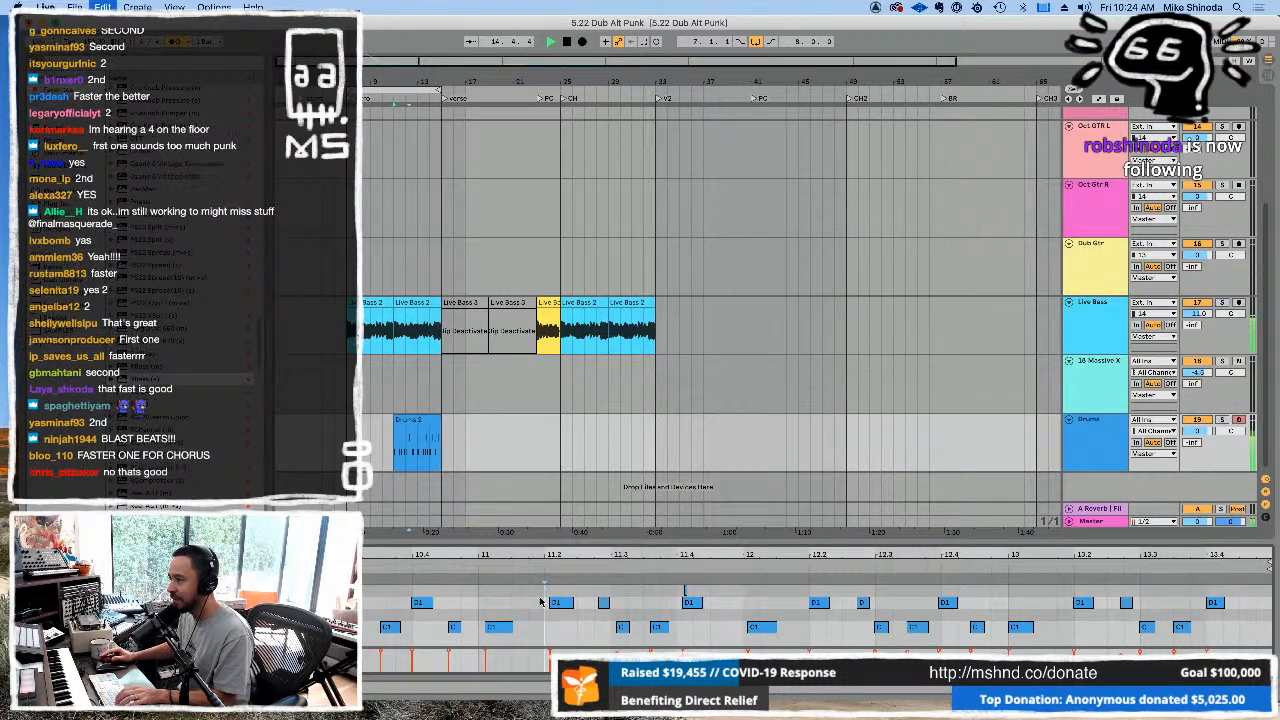
key("super+a")
key("super+u")
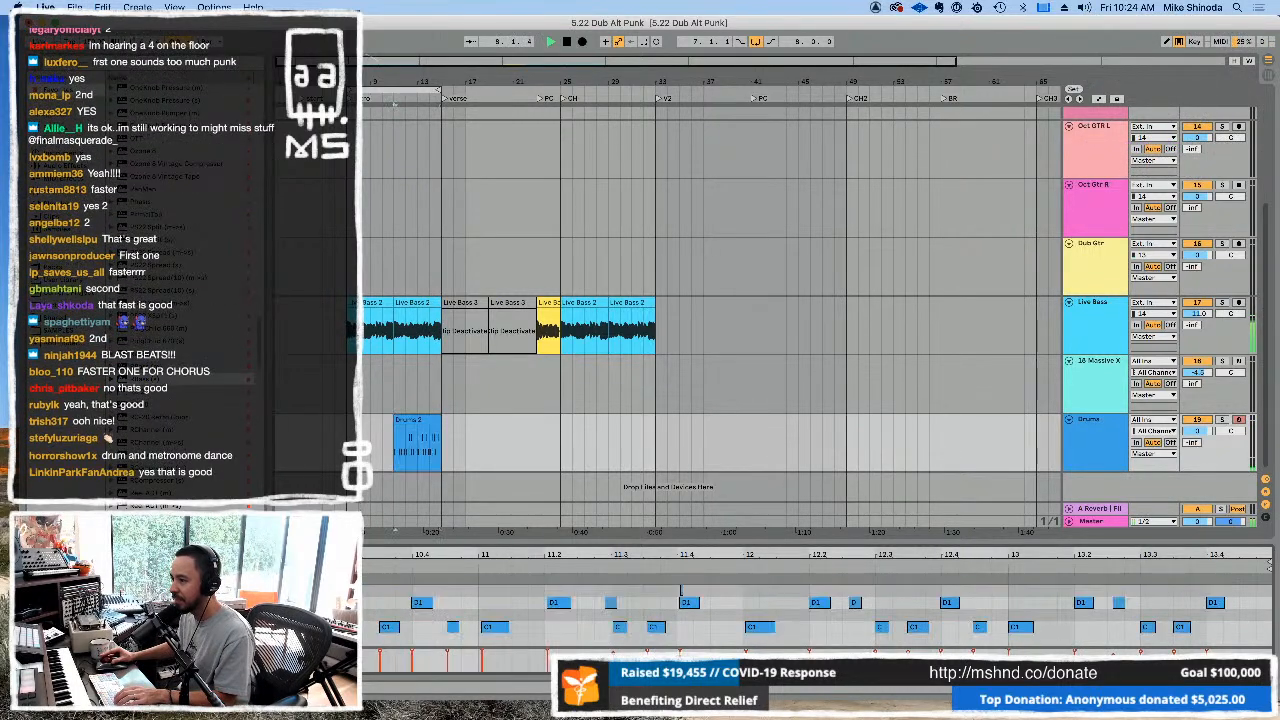
key("plus")
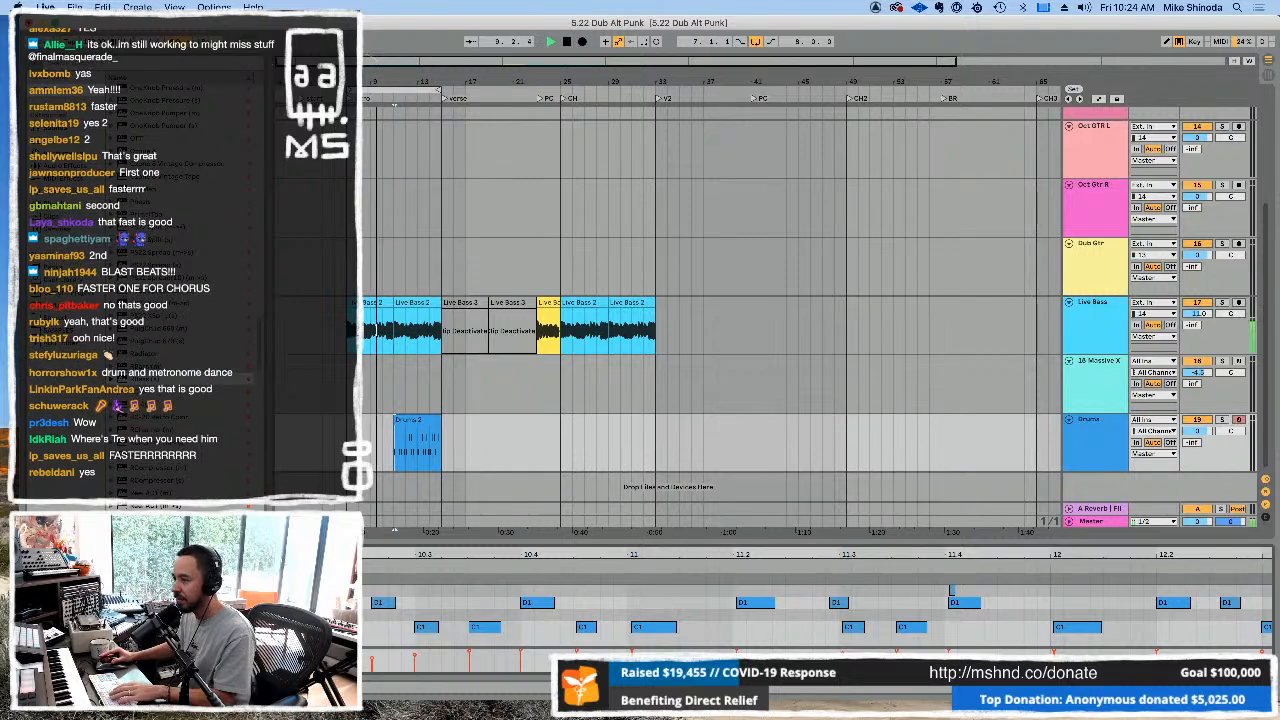
key("minus")
key("minus")
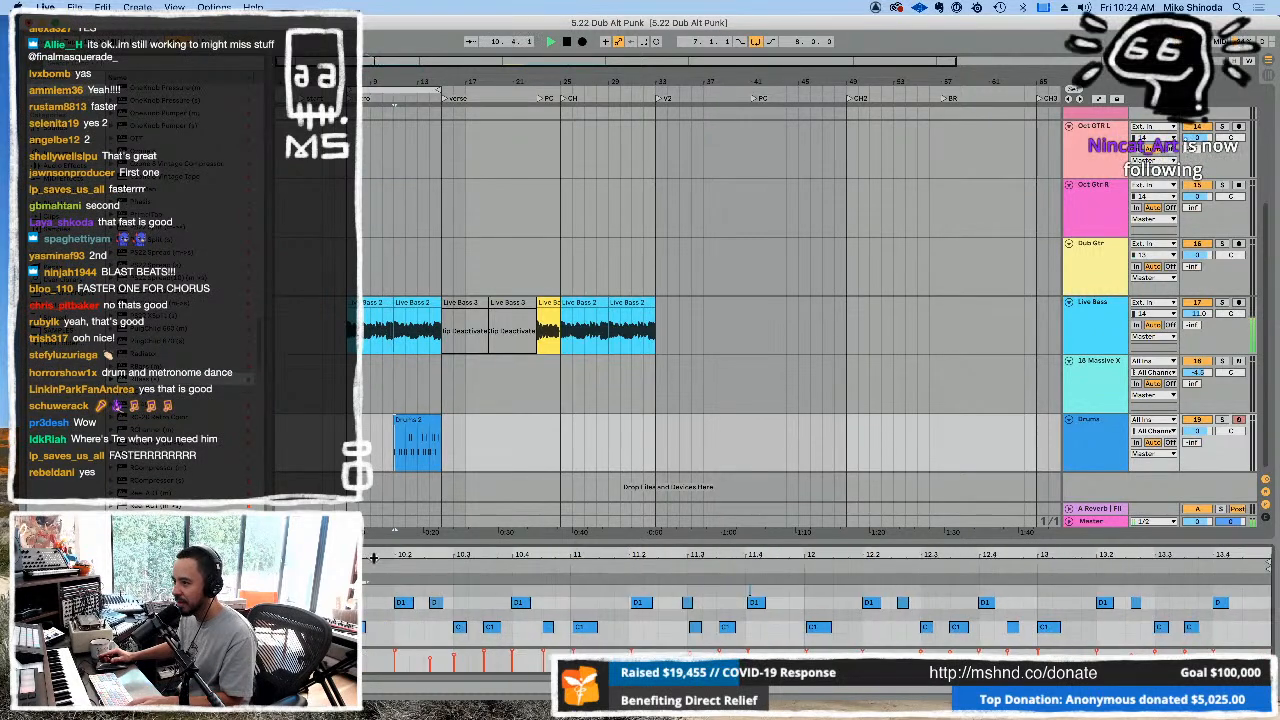
Quantize the start of all notes in the Drums clip to 1/16.
right_click(369, 626)
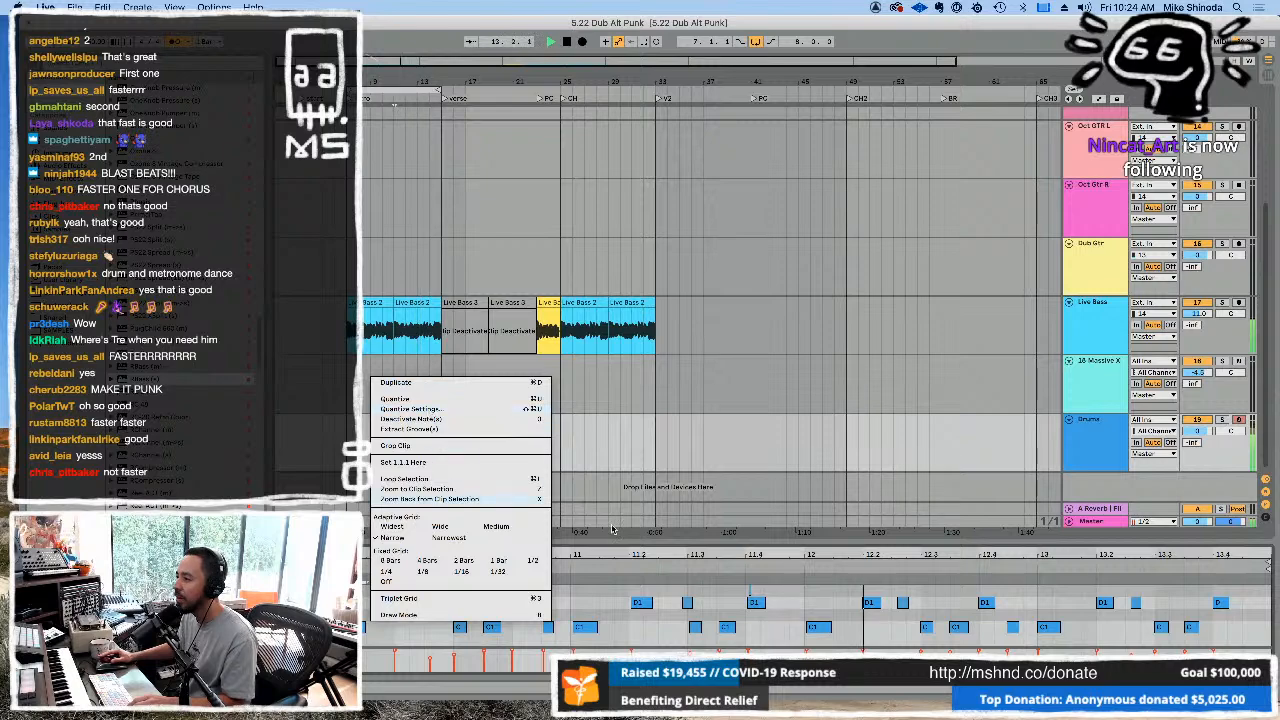
left_click(648, 635)
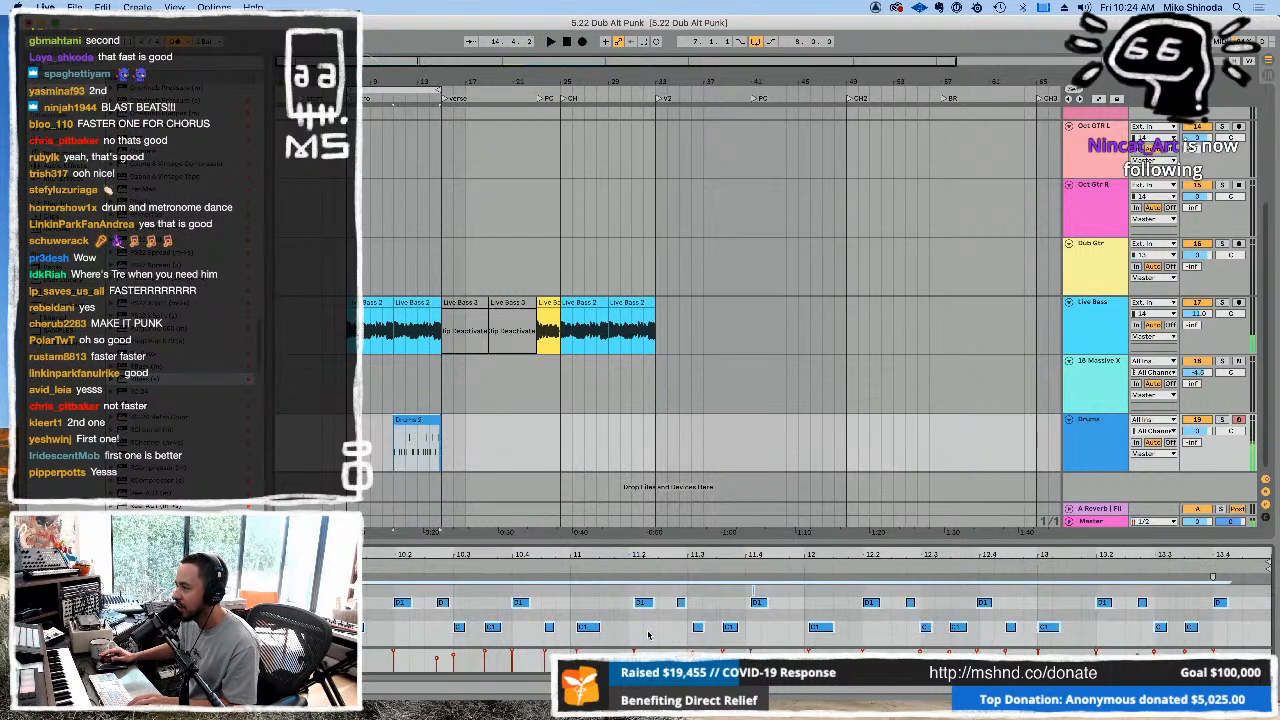
right_click(648, 635)
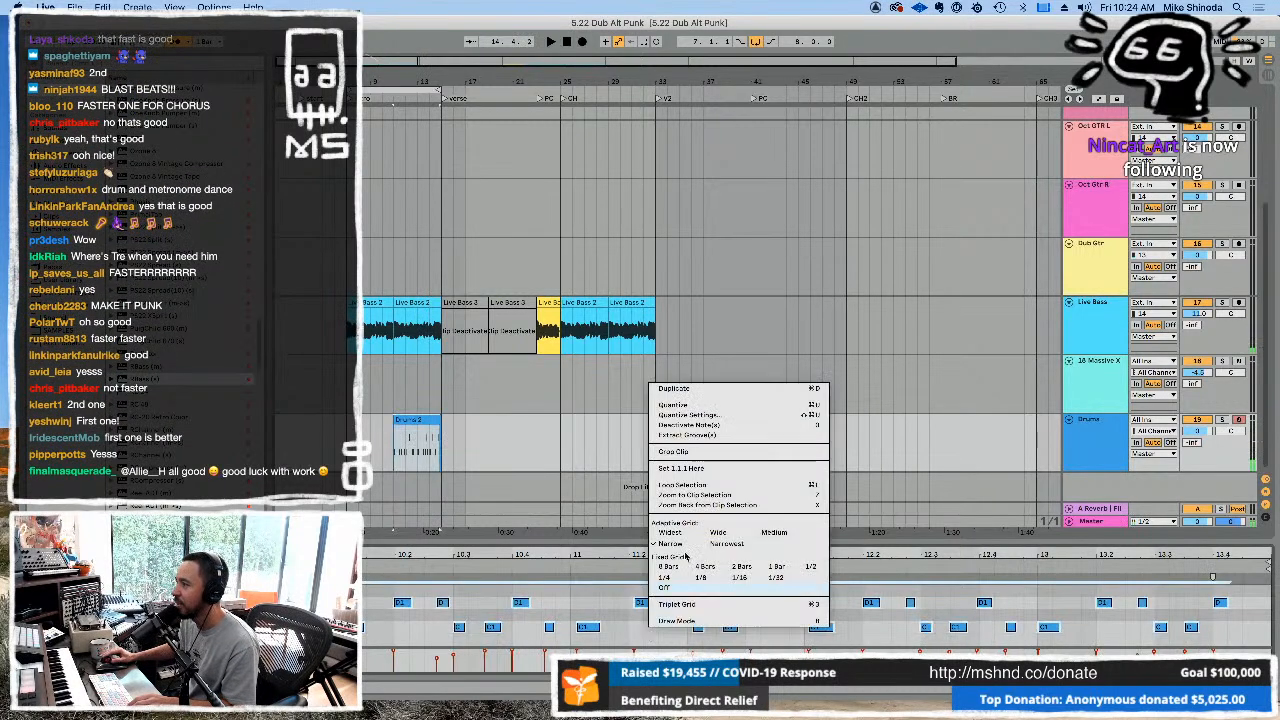
left_click(707, 416)
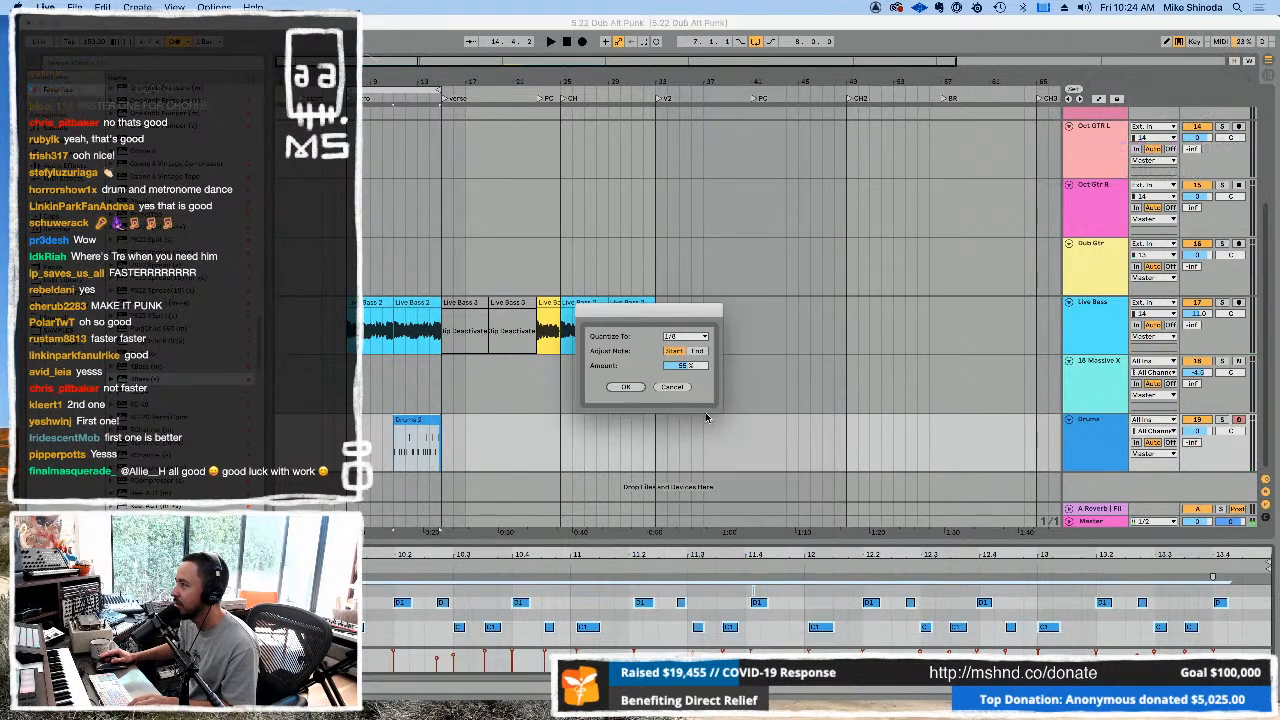
left_click(693, 337)
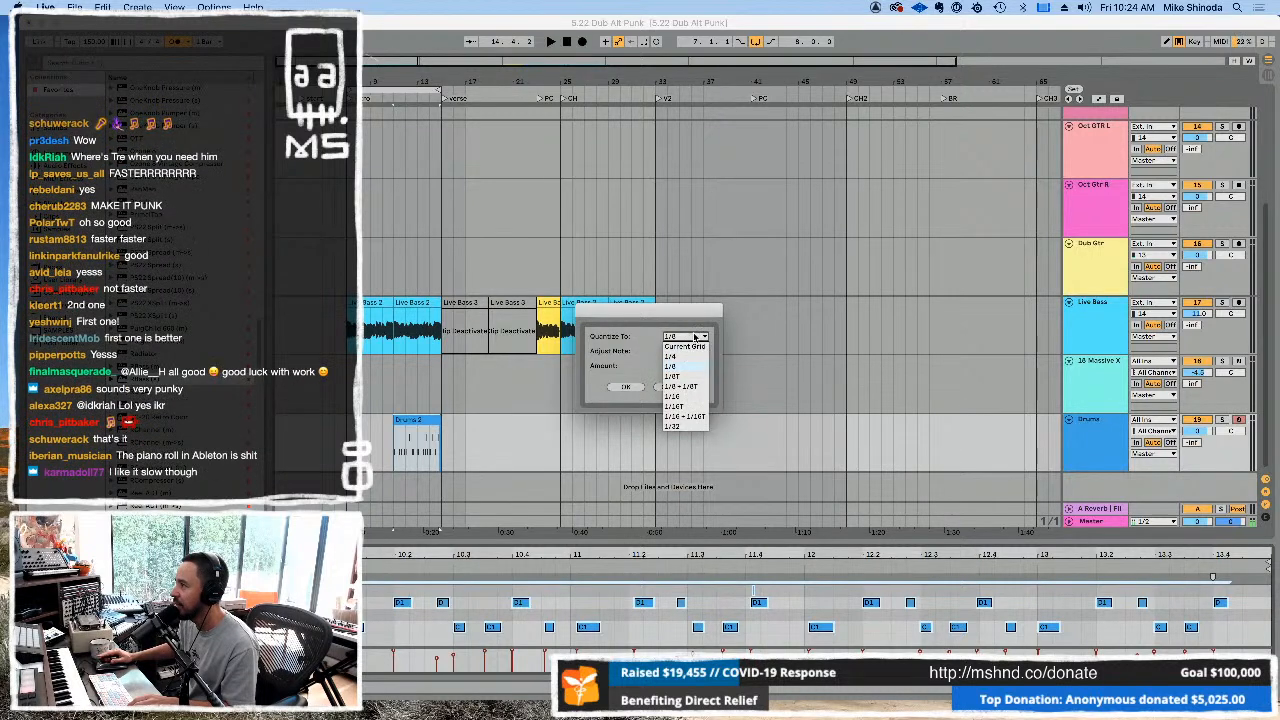
left_click(686, 397)
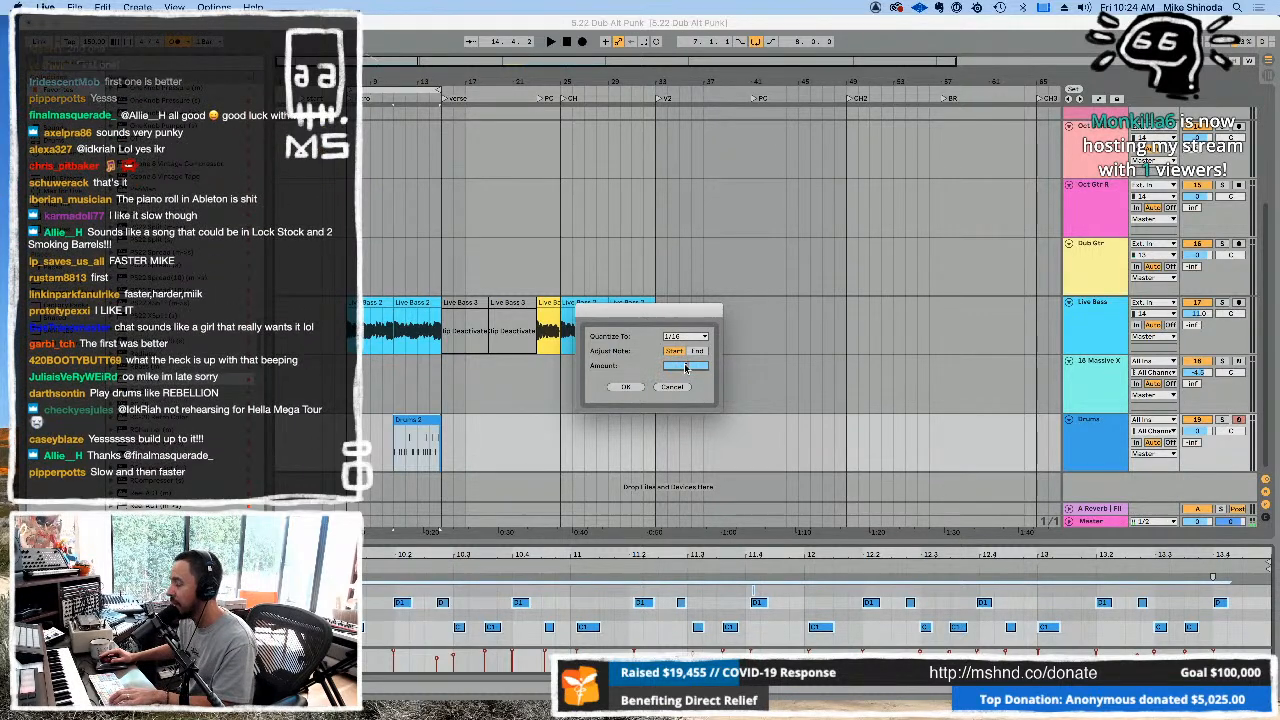
left_click(628, 387)
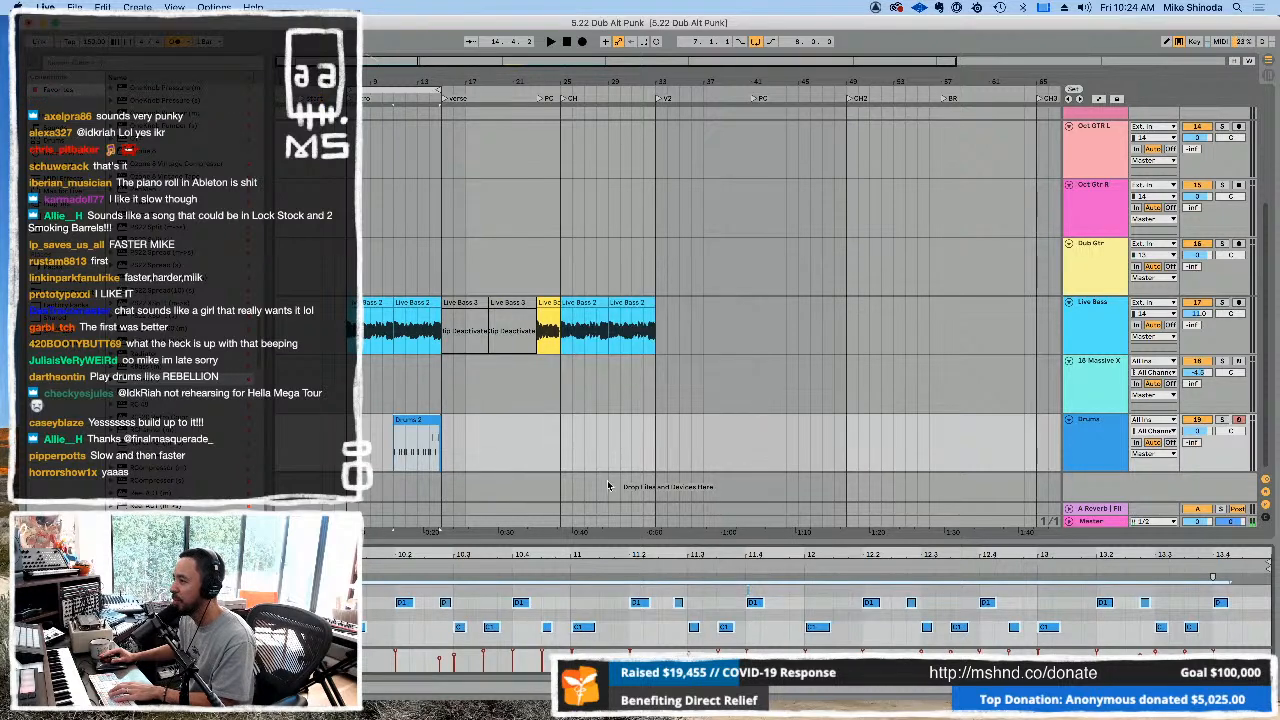
Move the quantized Drums clip from bar 11 to the start of the intro at bar 7.
left_click(395, 444)
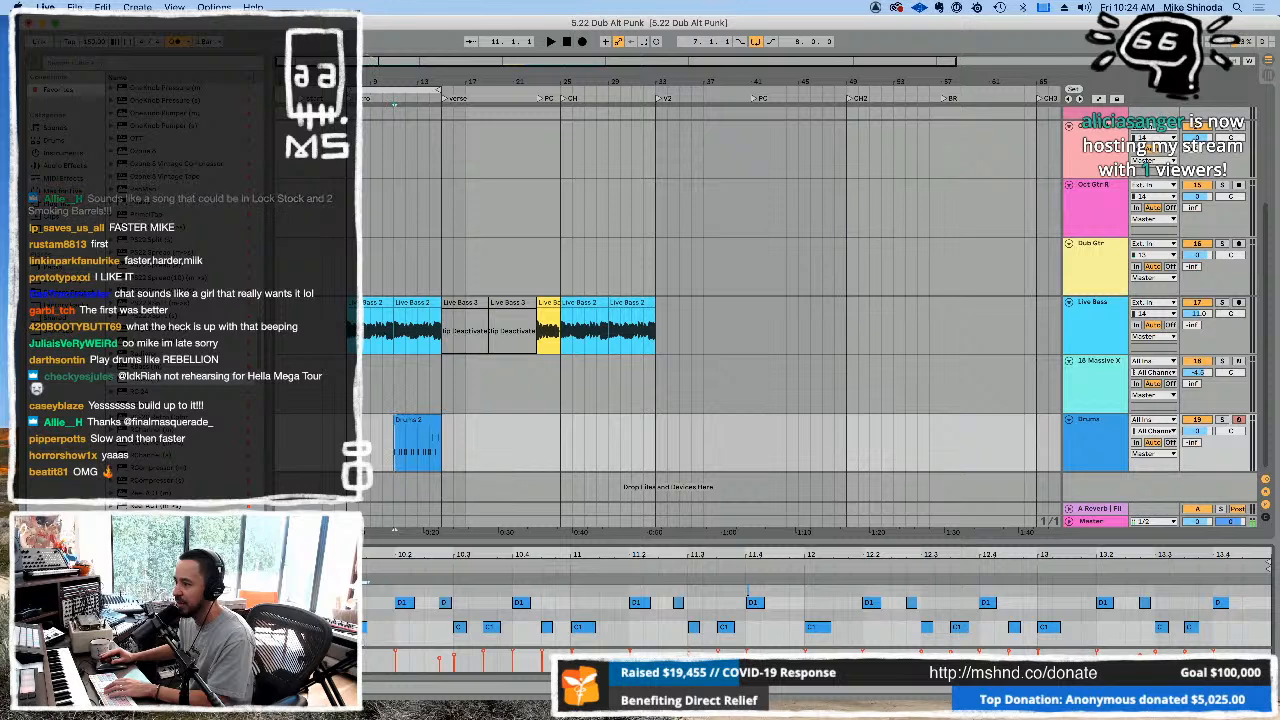
left_click(431, 416)
key("super+x")
left_click(348, 440)
key("super+v")
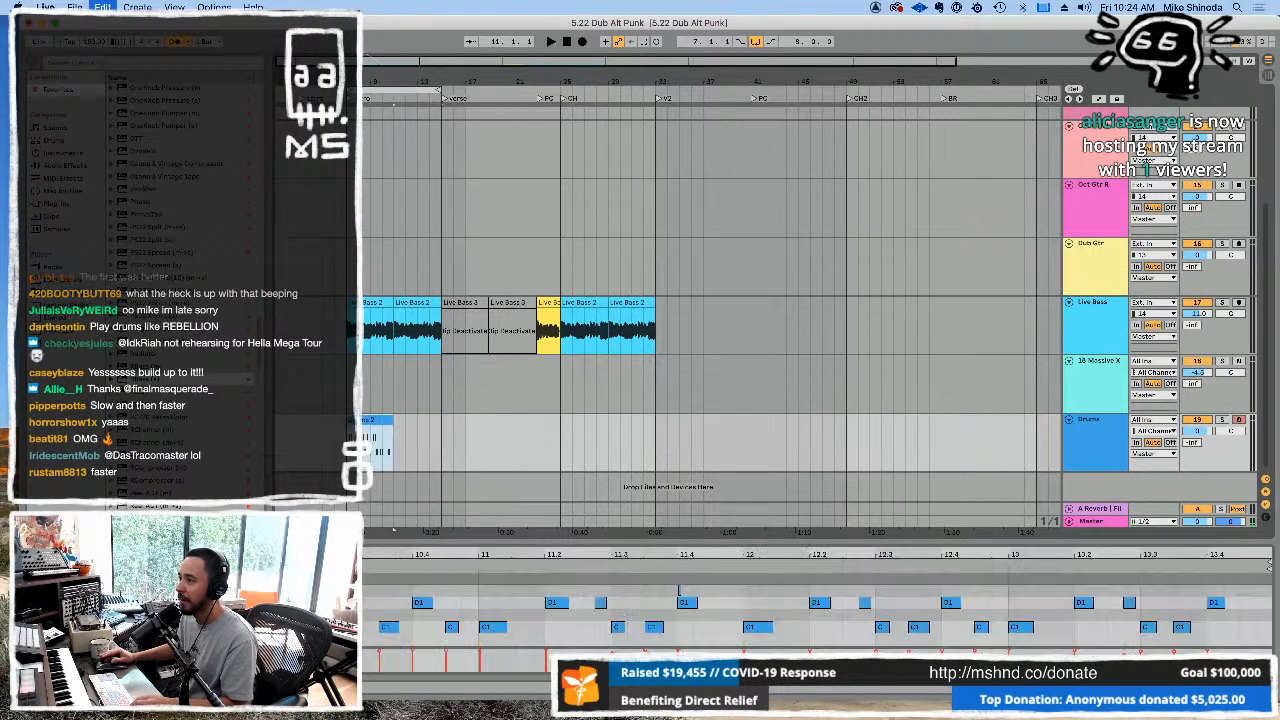
Loop the four bars of the Drums clip from bar 7 and start playback.
key("super+l")
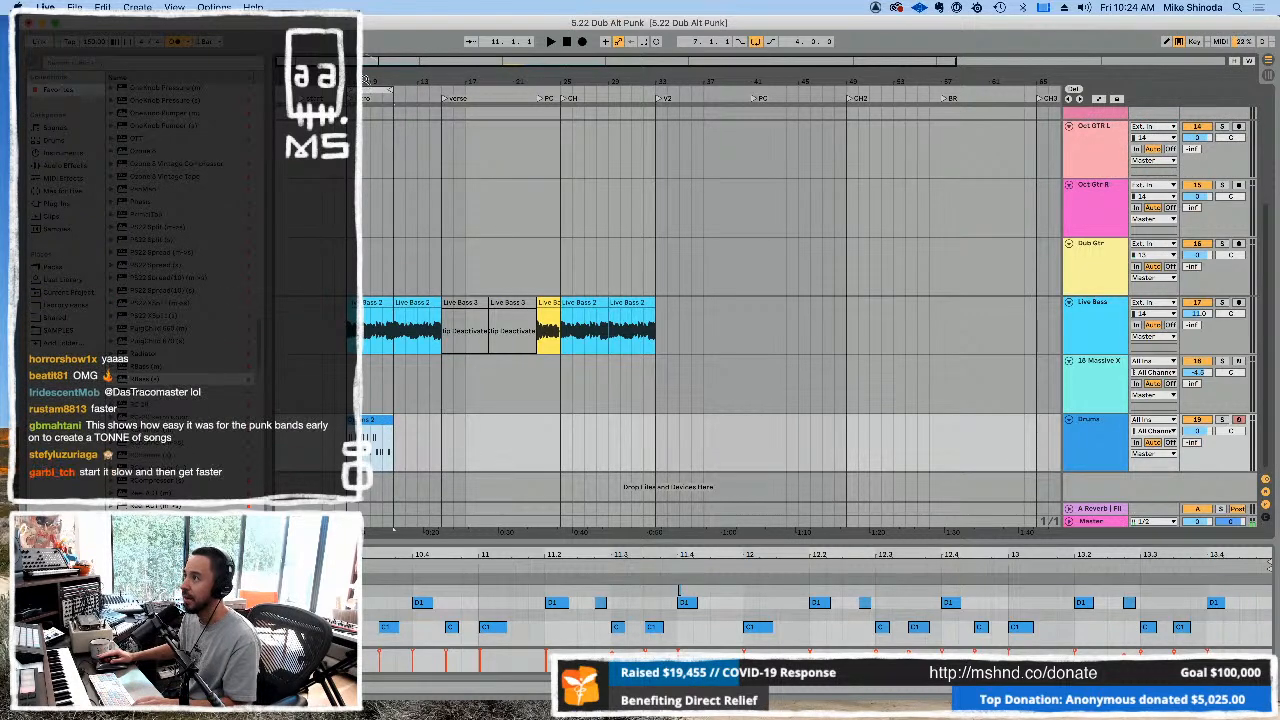
left_click_drag(365, 86, 536, 81)
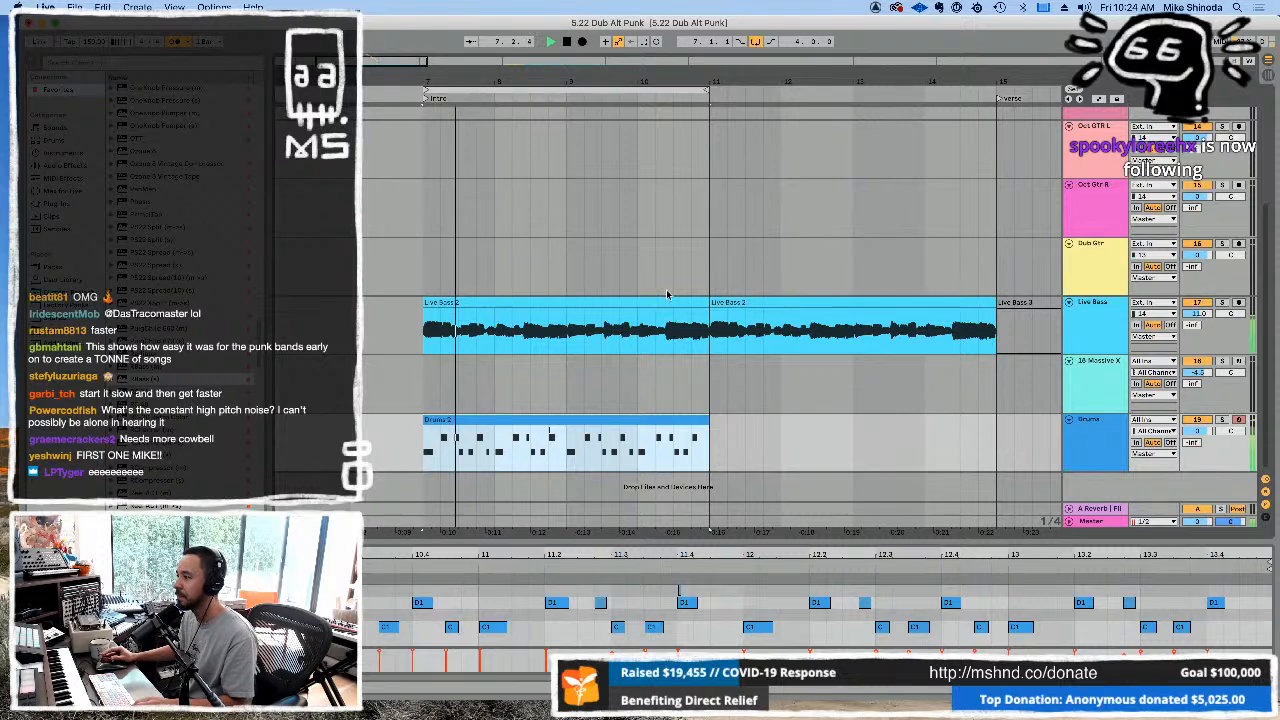
left_click(708, 593)
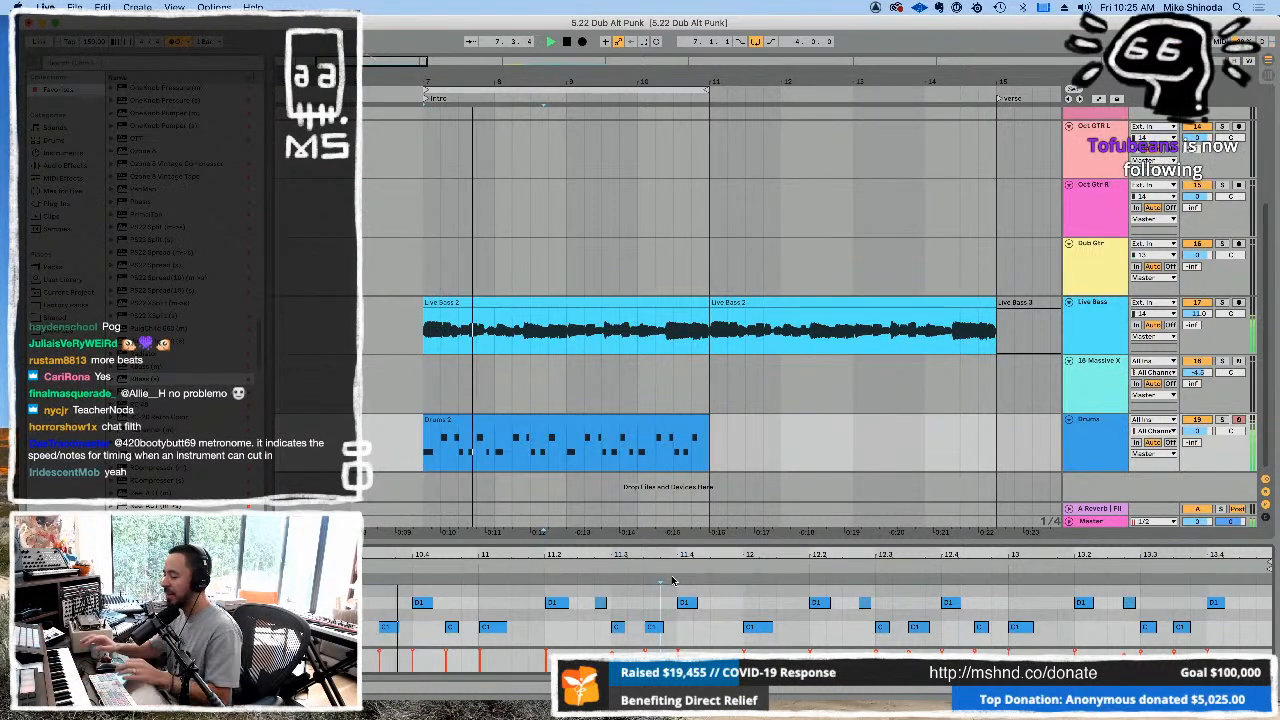
Try to record another drum pass over the looped Drums clip.
key("F9")
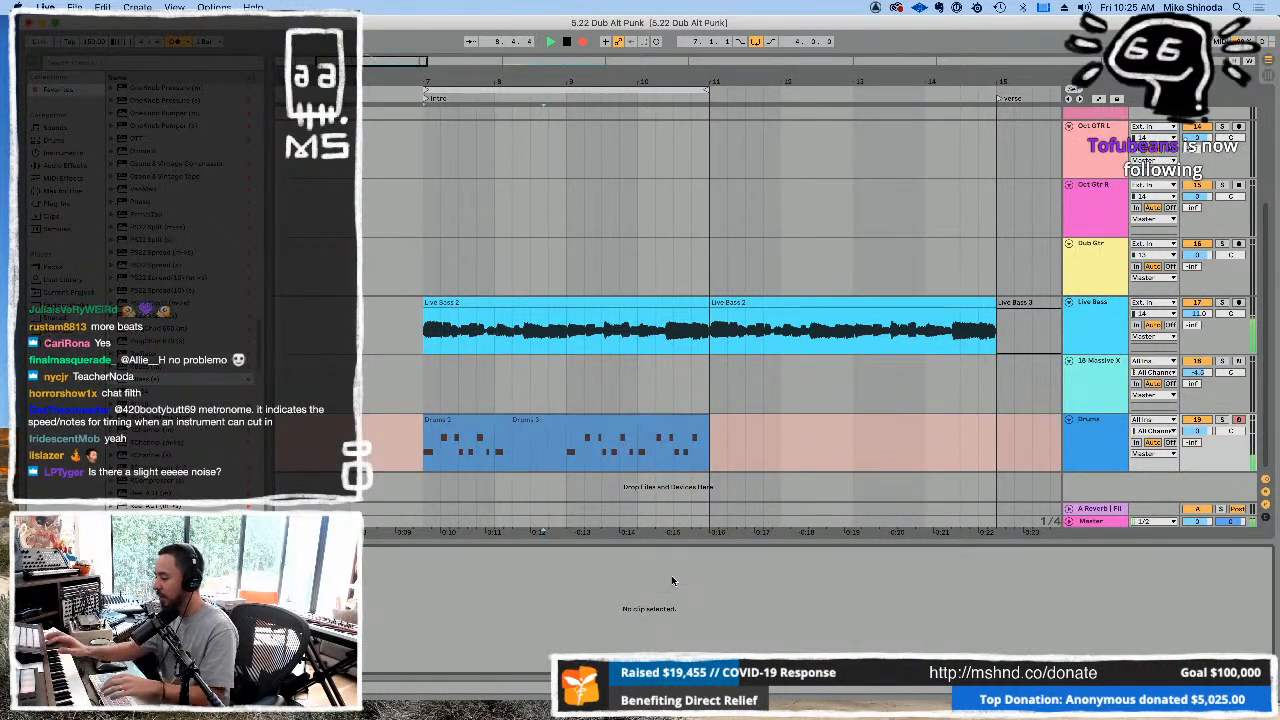
key("F9")
key("super+z")
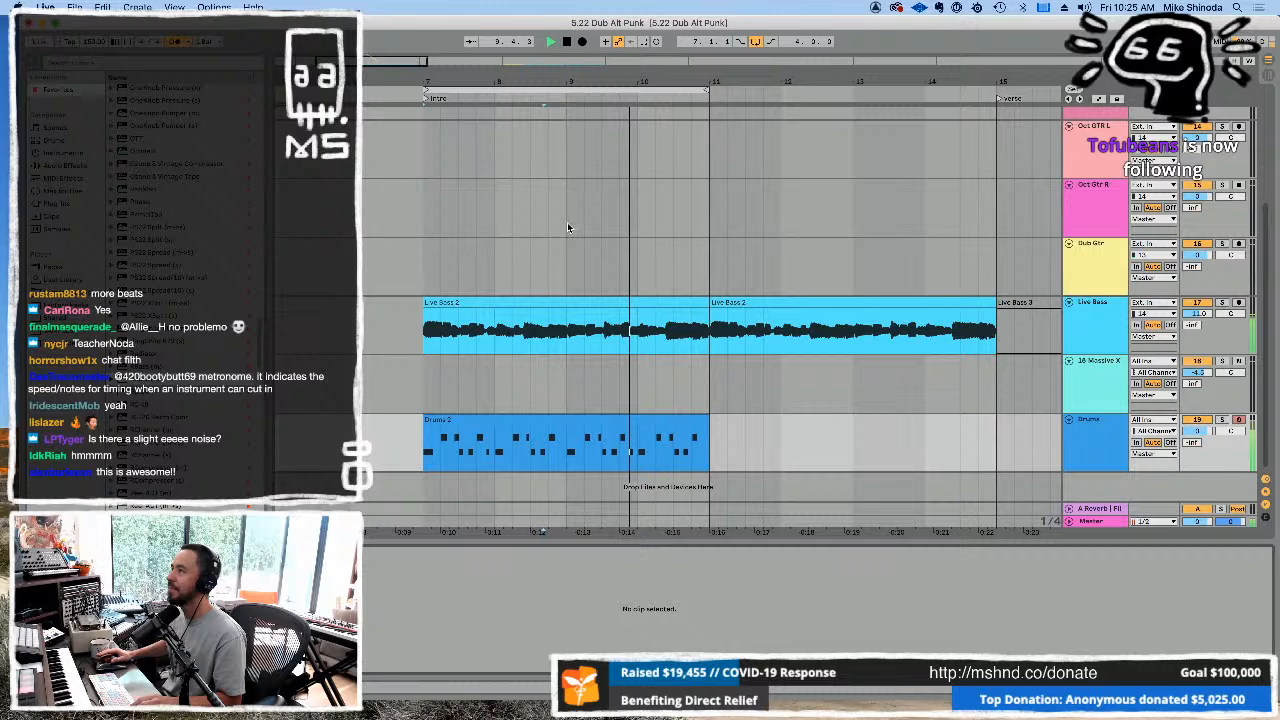
Enable MIDI Arrangement Overdub and record additional drum notes into the looped four-bar Drums clip.
left_click(605, 42)
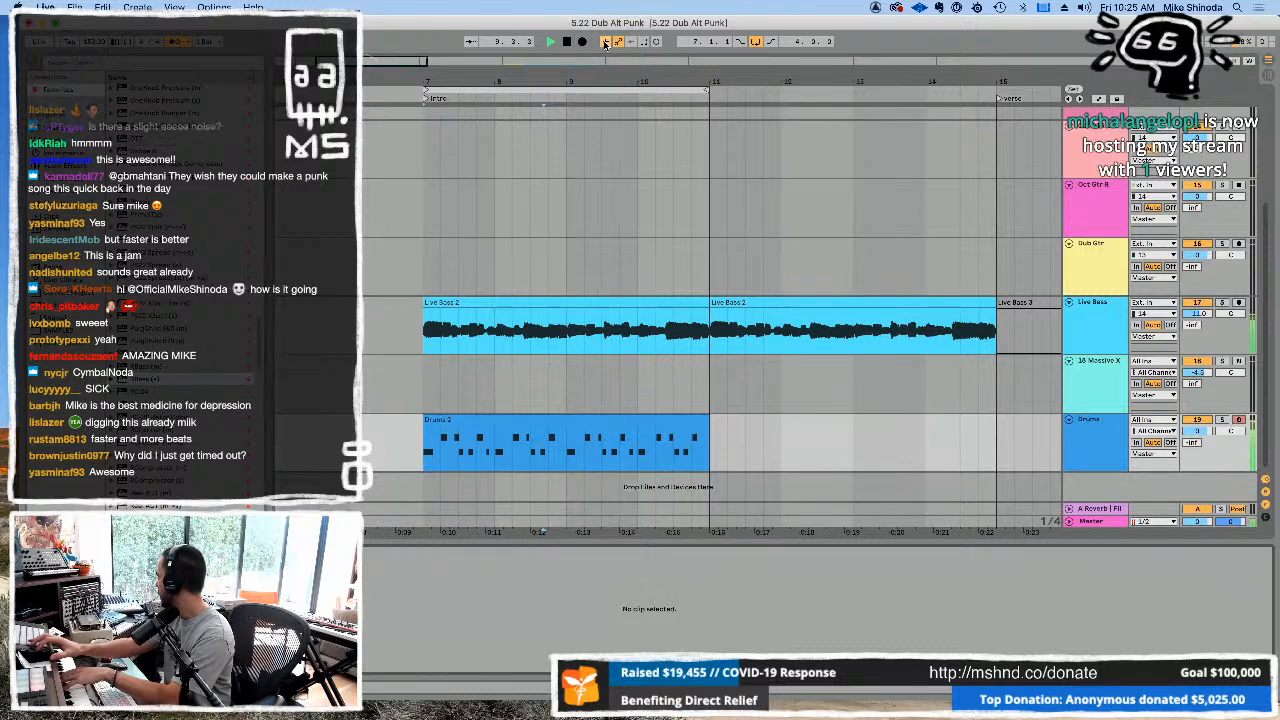
key("F9")
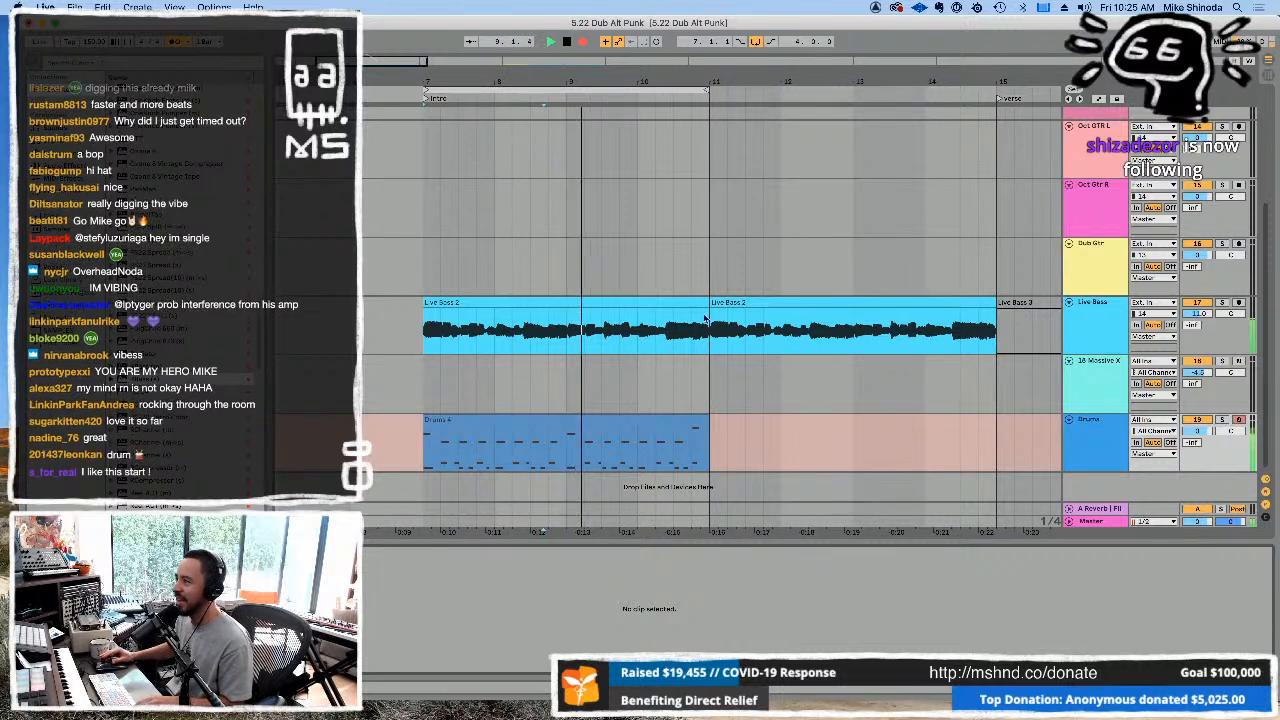
Duplicate the overdubbed Drums clip twice, filling the second half of the intro and the first four verse bars.
left_click(641, 420)
key("super+d")
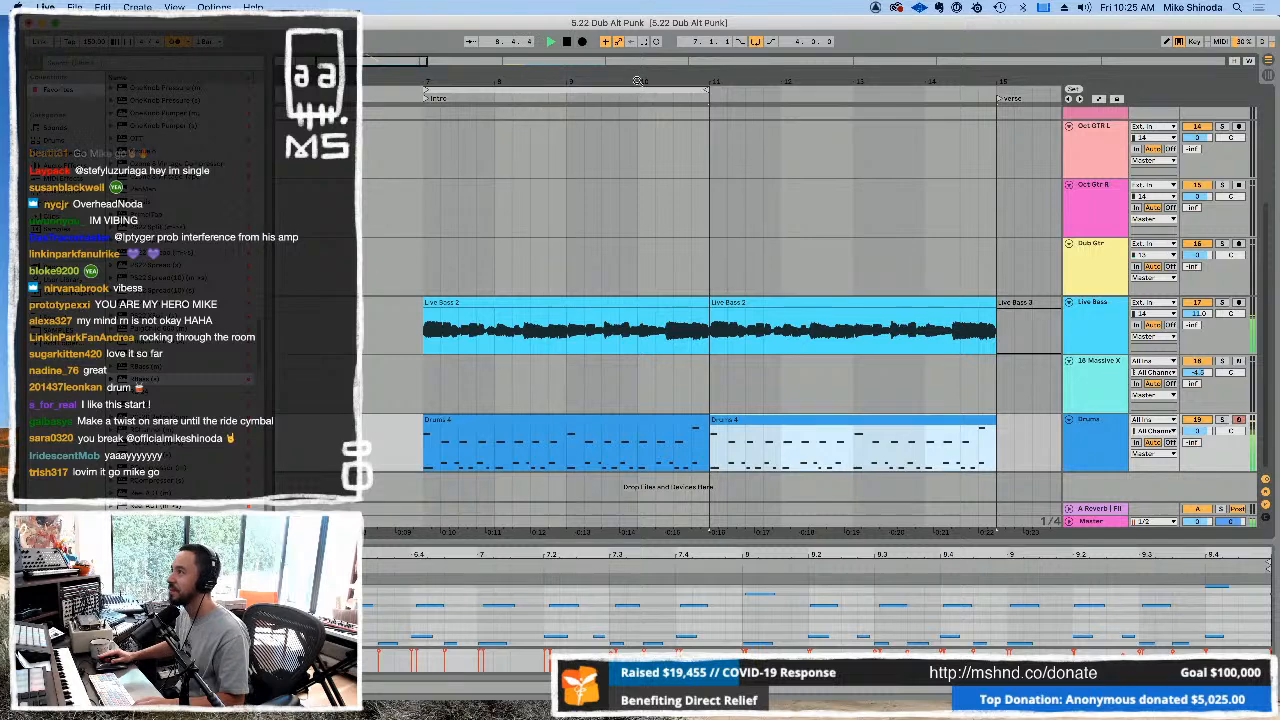
left_click_drag(637, 81, 474, 34)
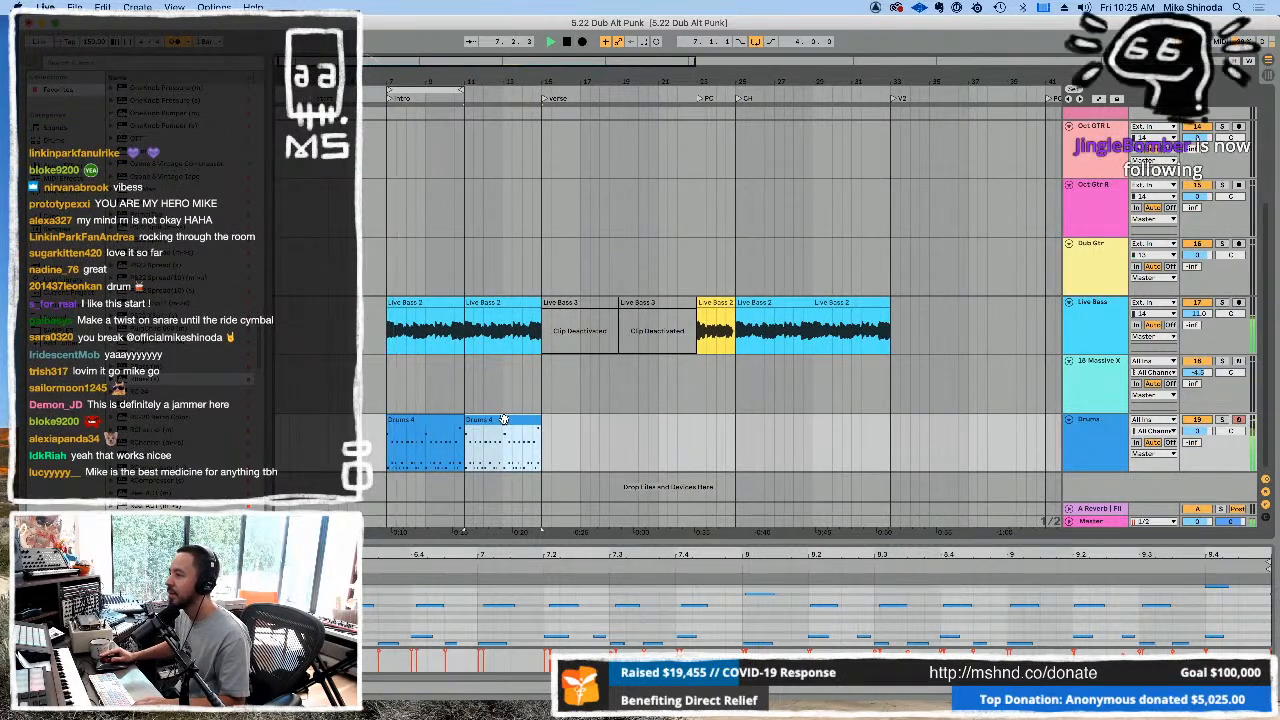
key("ctrl+d")
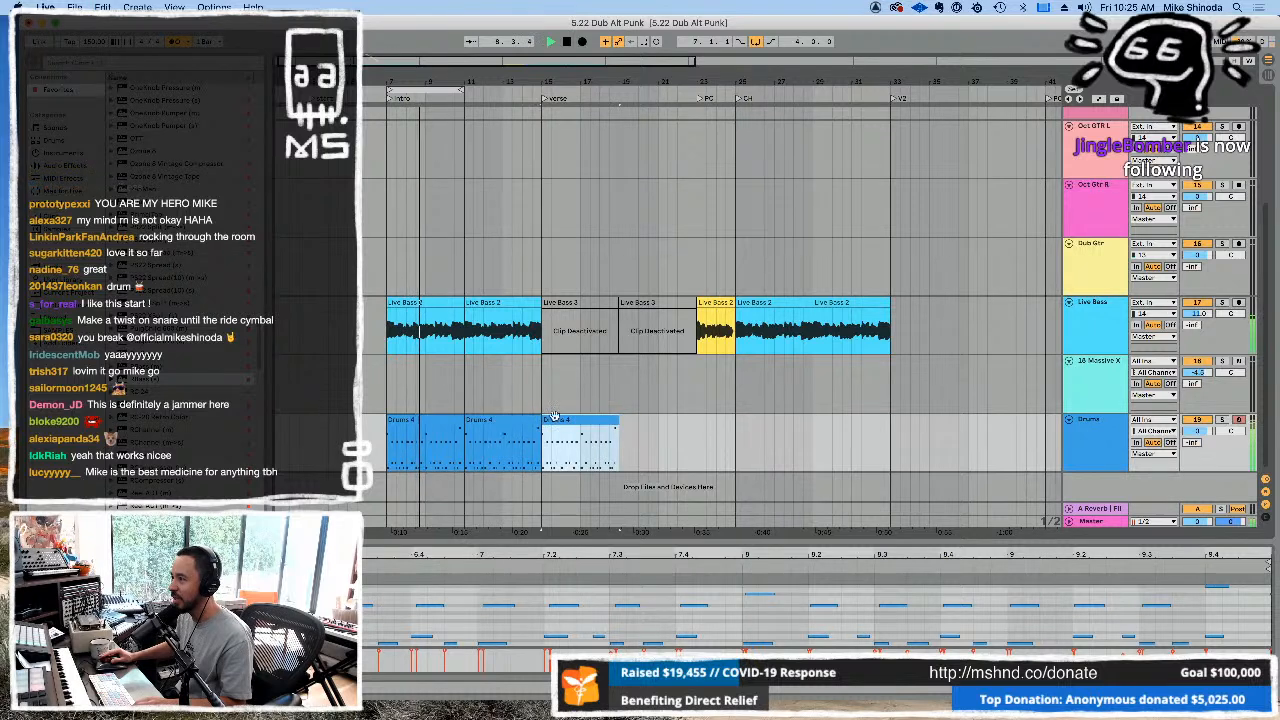
Reactivate the first verse Live Bass clip at bar 15 and loop its four bars.
left_click(578, 305)
key("0")
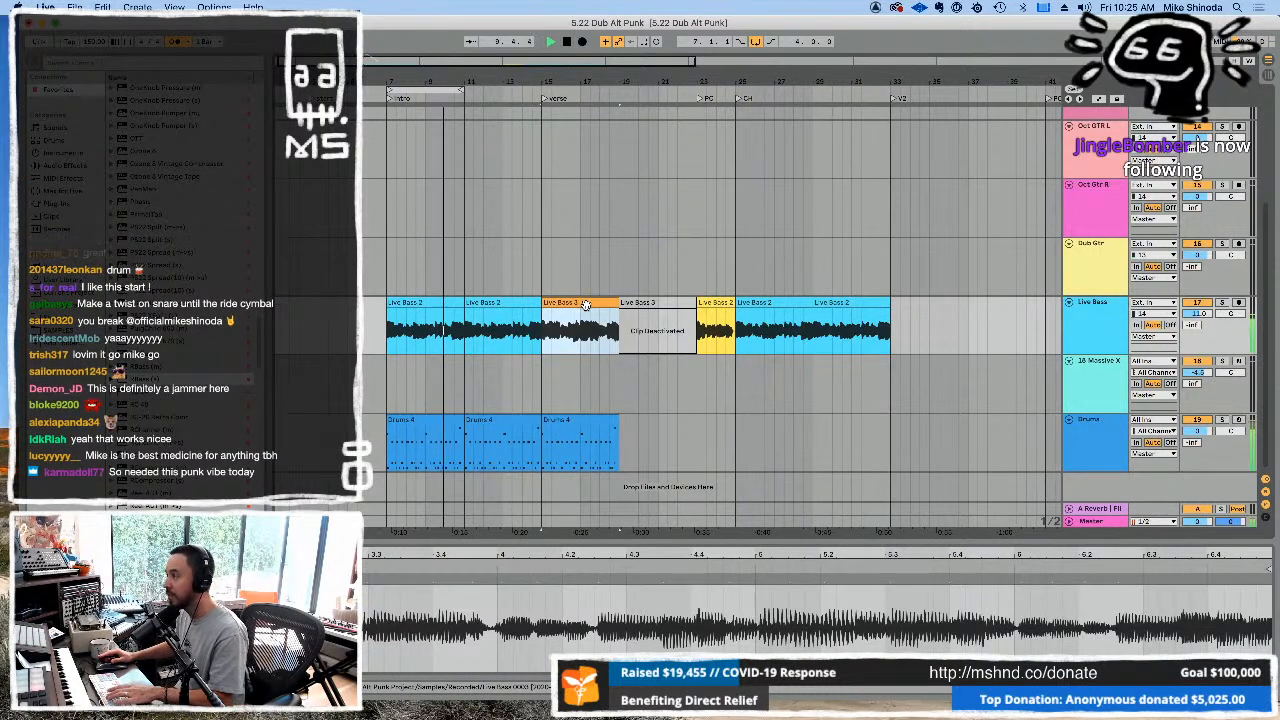
key("super+l")
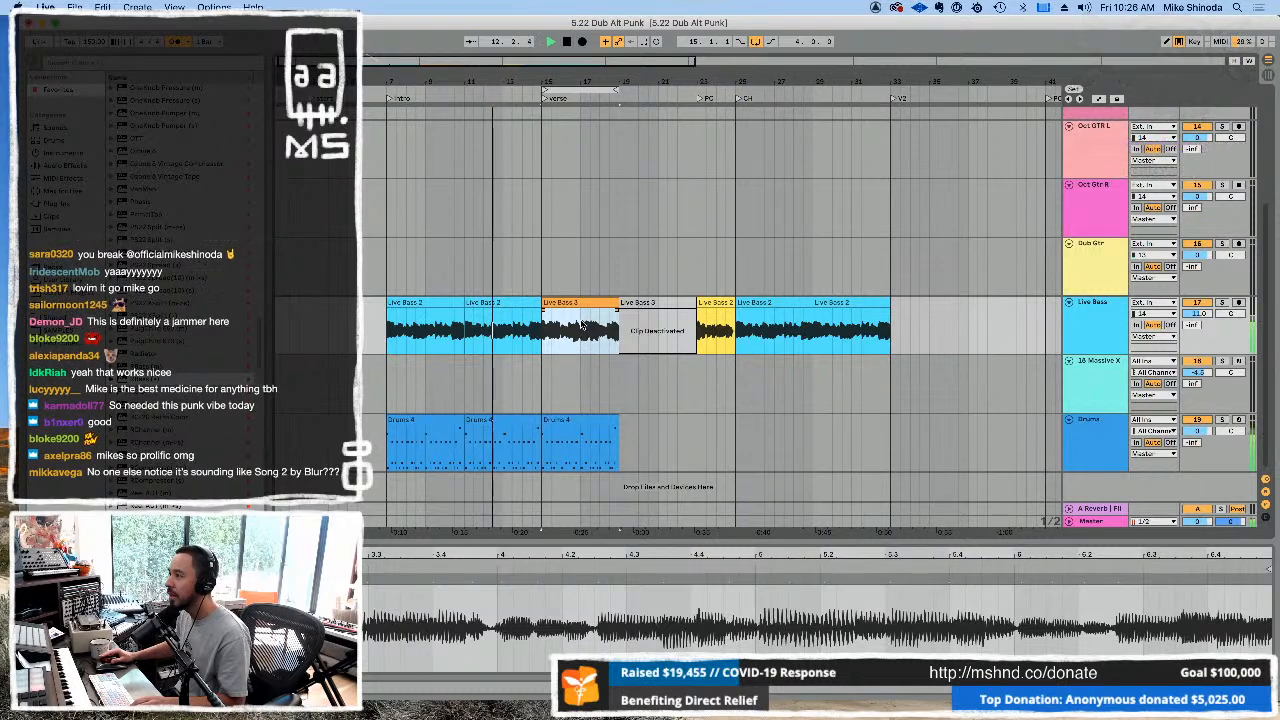
Move the verse Drums clip's repeated cymbal notes down four semitones and bring its final accent down to the same hi-hat row.
left_click(581, 420)
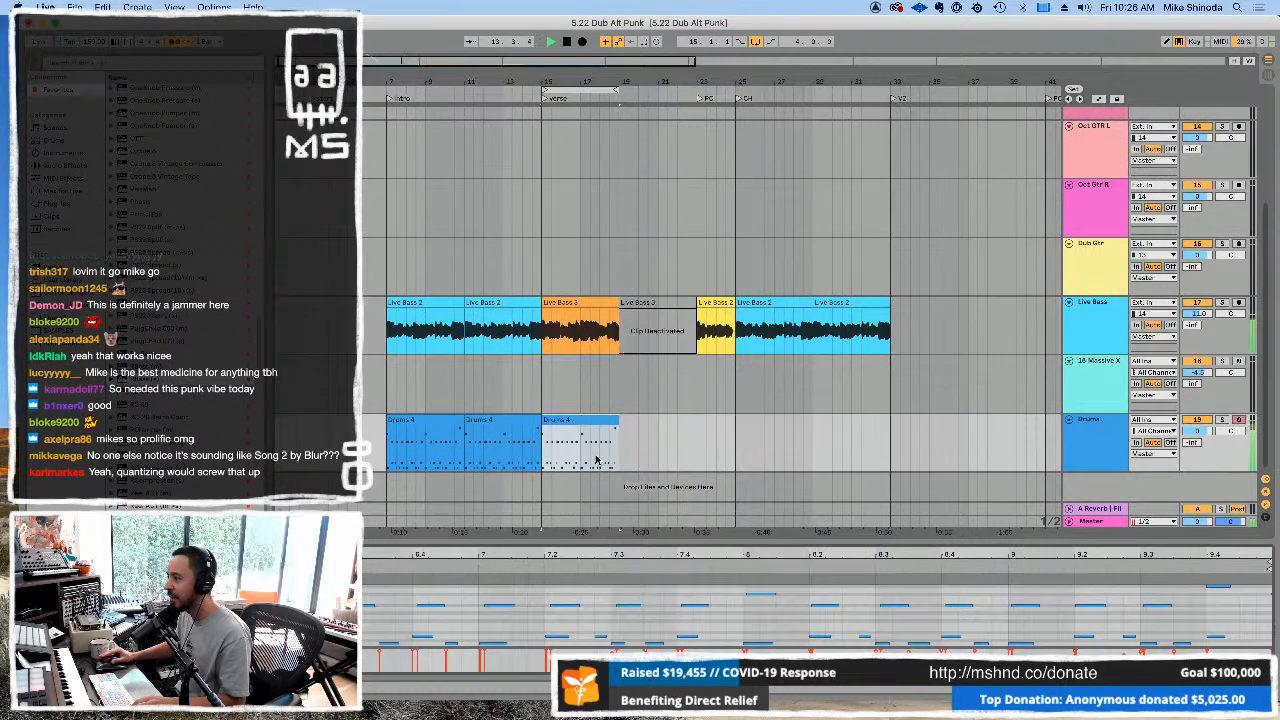
left_click_drag(604, 541, 604, 241)
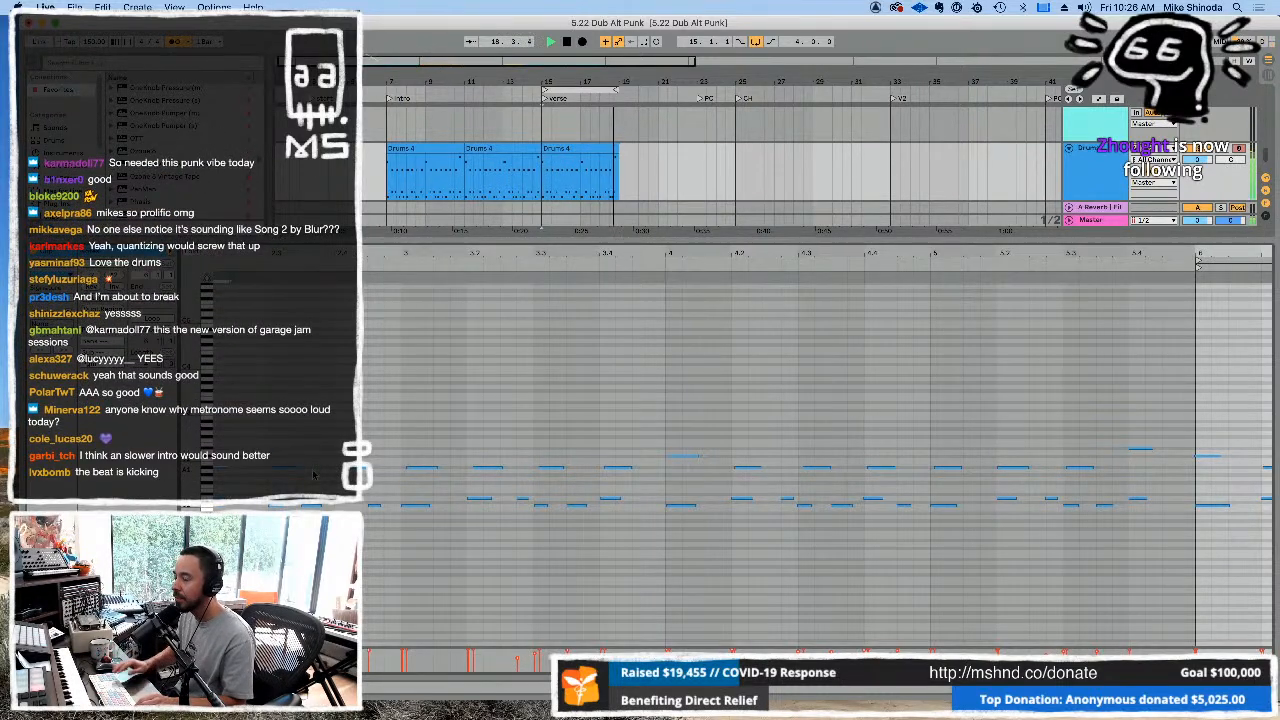
left_click(568, 152)
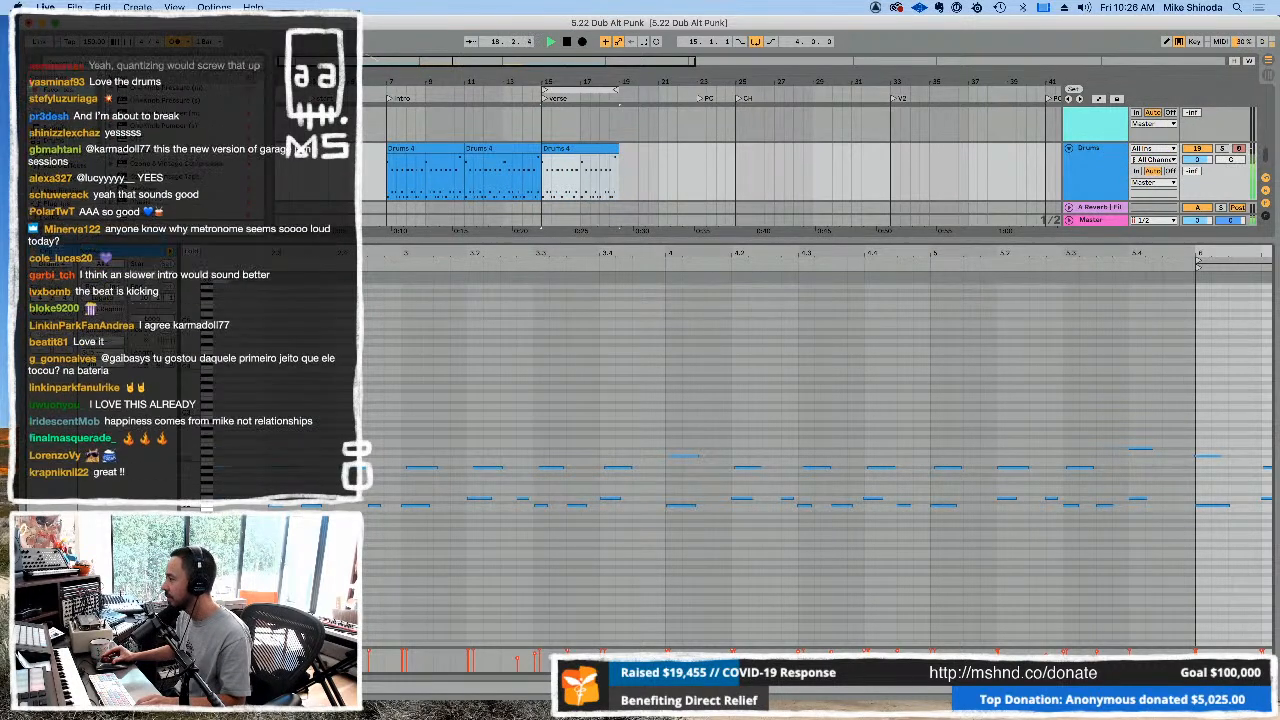
left_click_drag(485, 253, 485, 190)
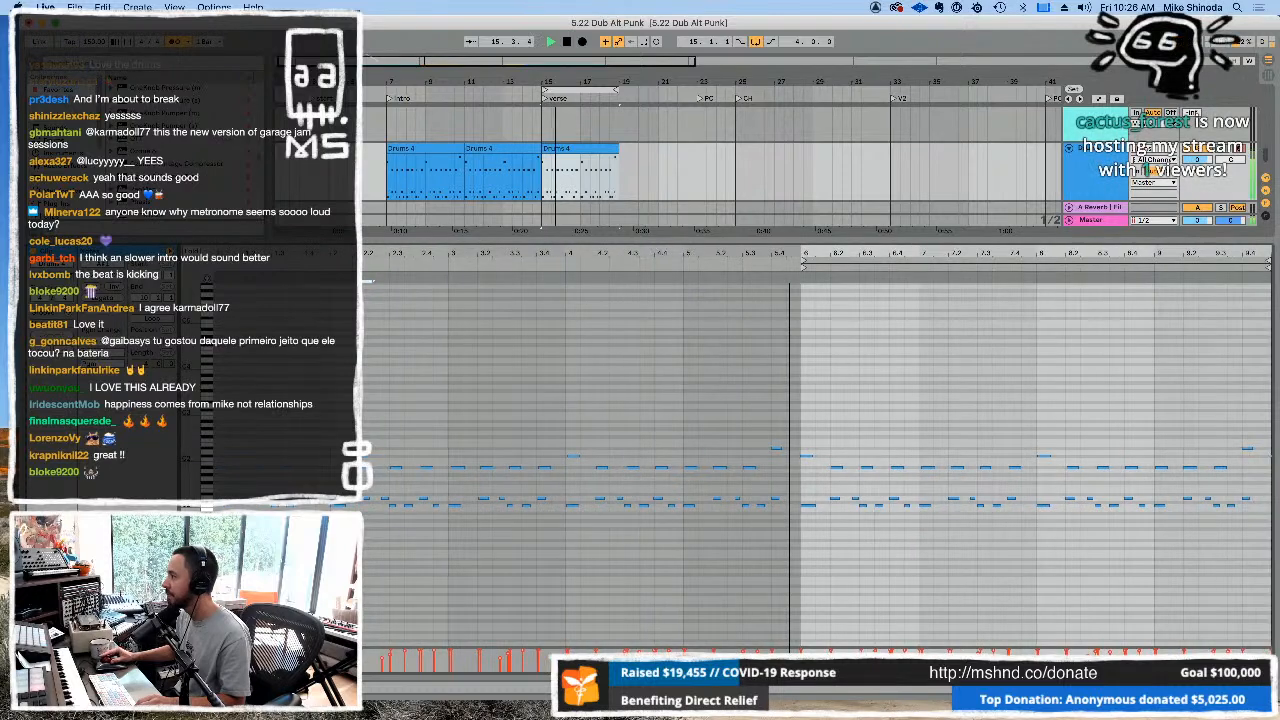
mouse_move(1242, 456)
left_mouse_down()
mouse_move(1052, 495)
mouse_move(808, 477)
mouse_move(1259, 468)
left_mouse_up()
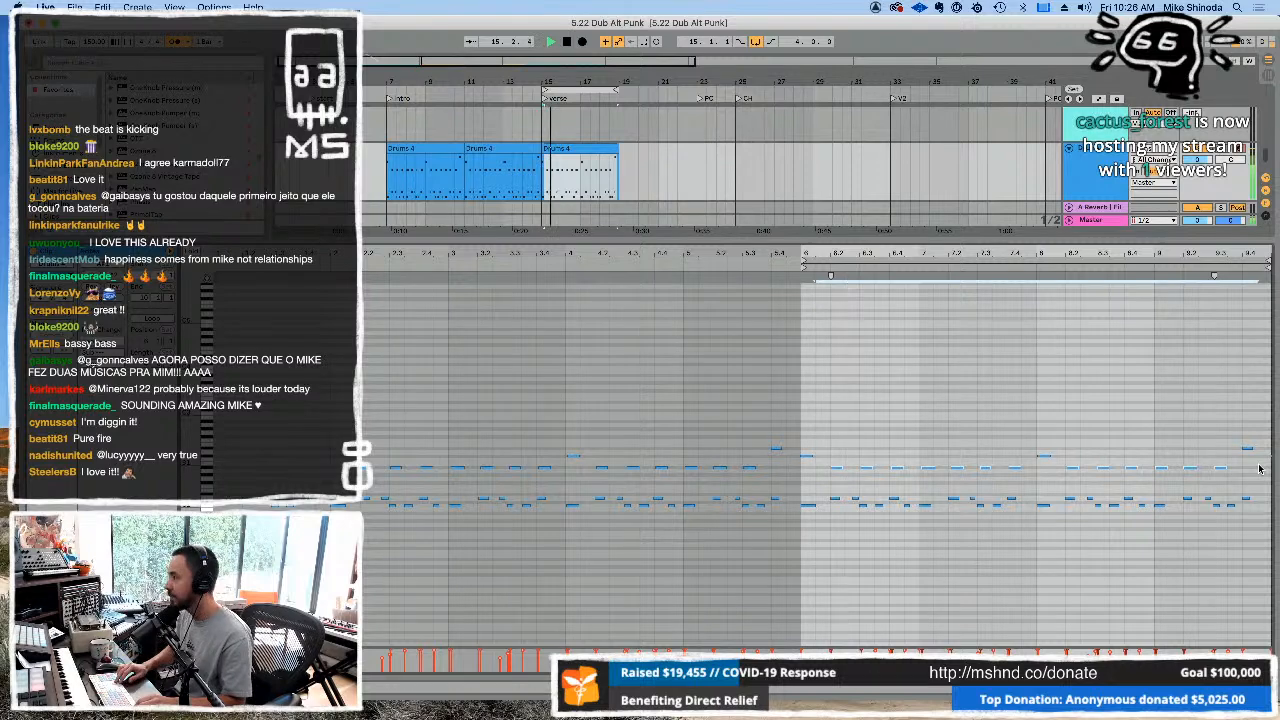
key("Down")
key("Down")
key("Down")
key("Down")
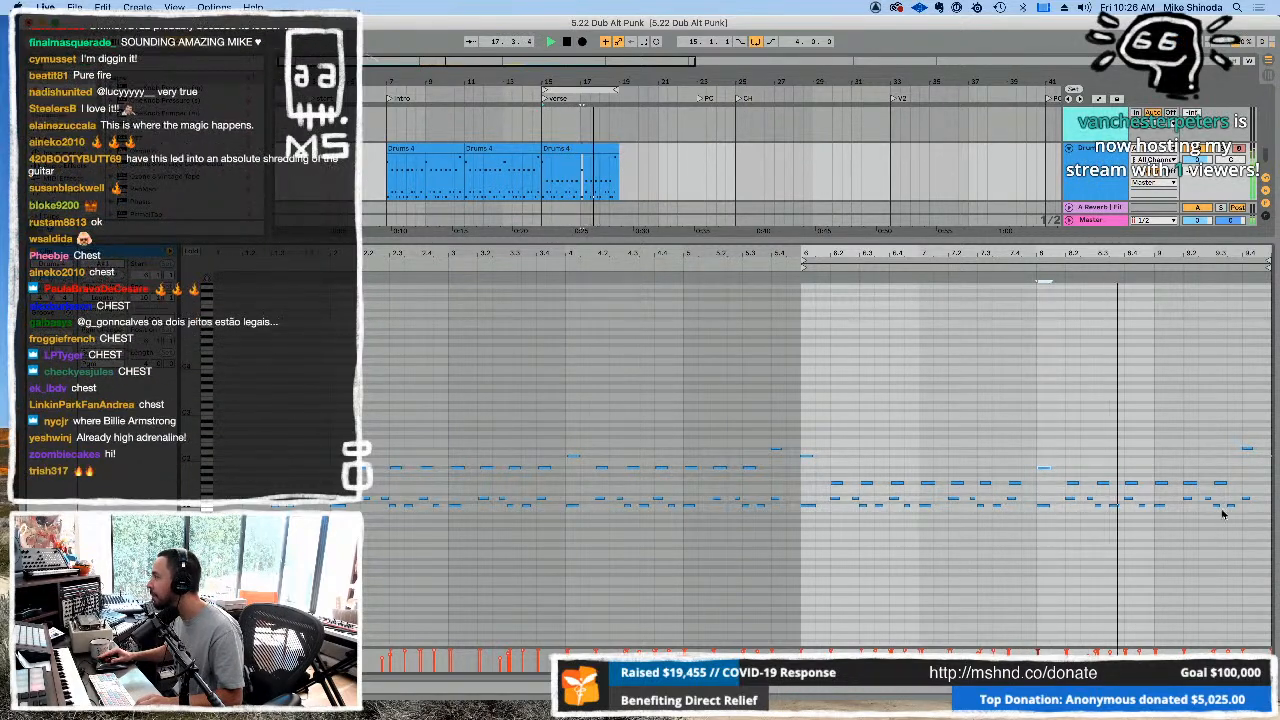
left_click_drag(1240, 431, 1279, 462)
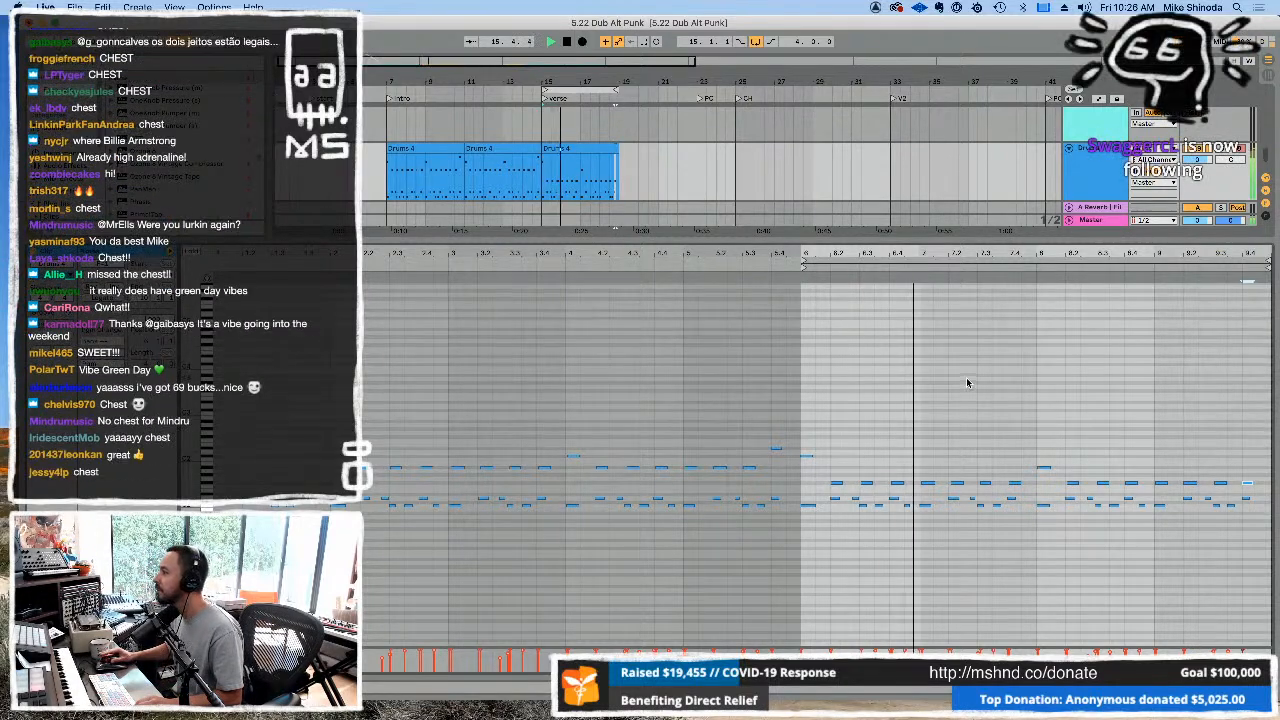
Double the hi-hat pattern in the verse Drums clip by copying hits into the gaps, including one before the first hit.
left_click_drag(821, 436, 808, 461)
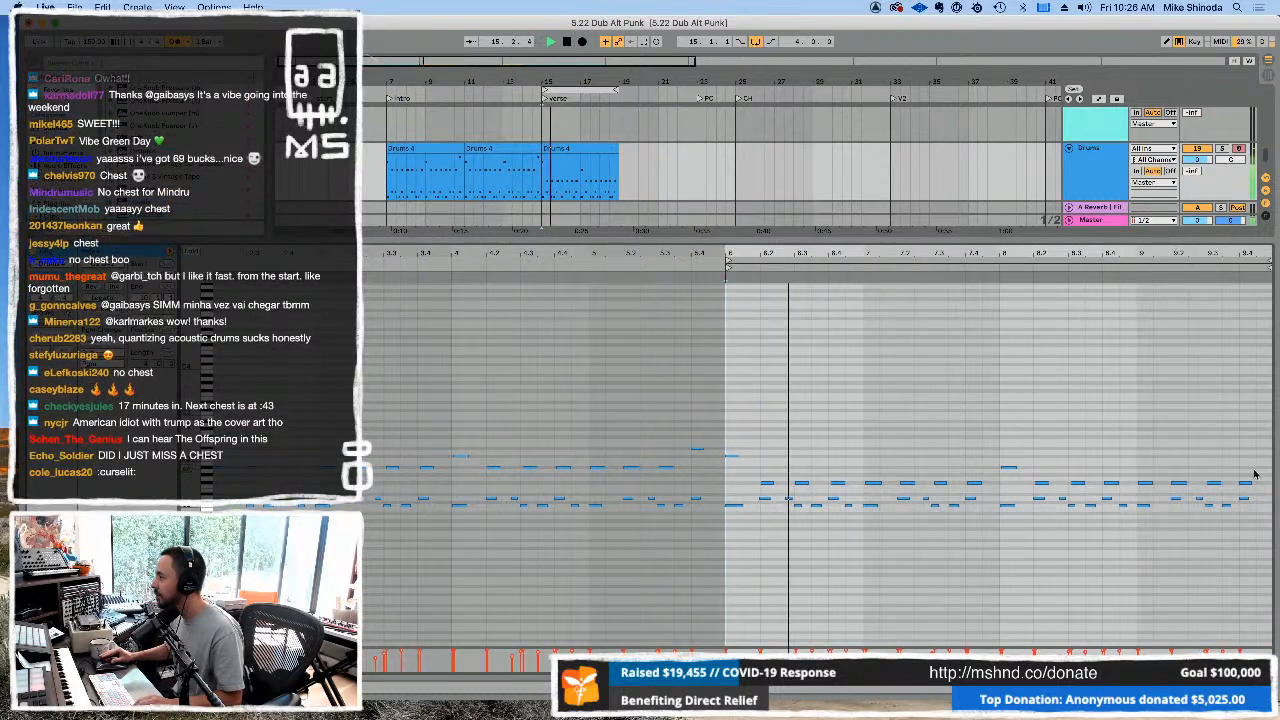
left_click_drag(1255, 481, 787, 486)
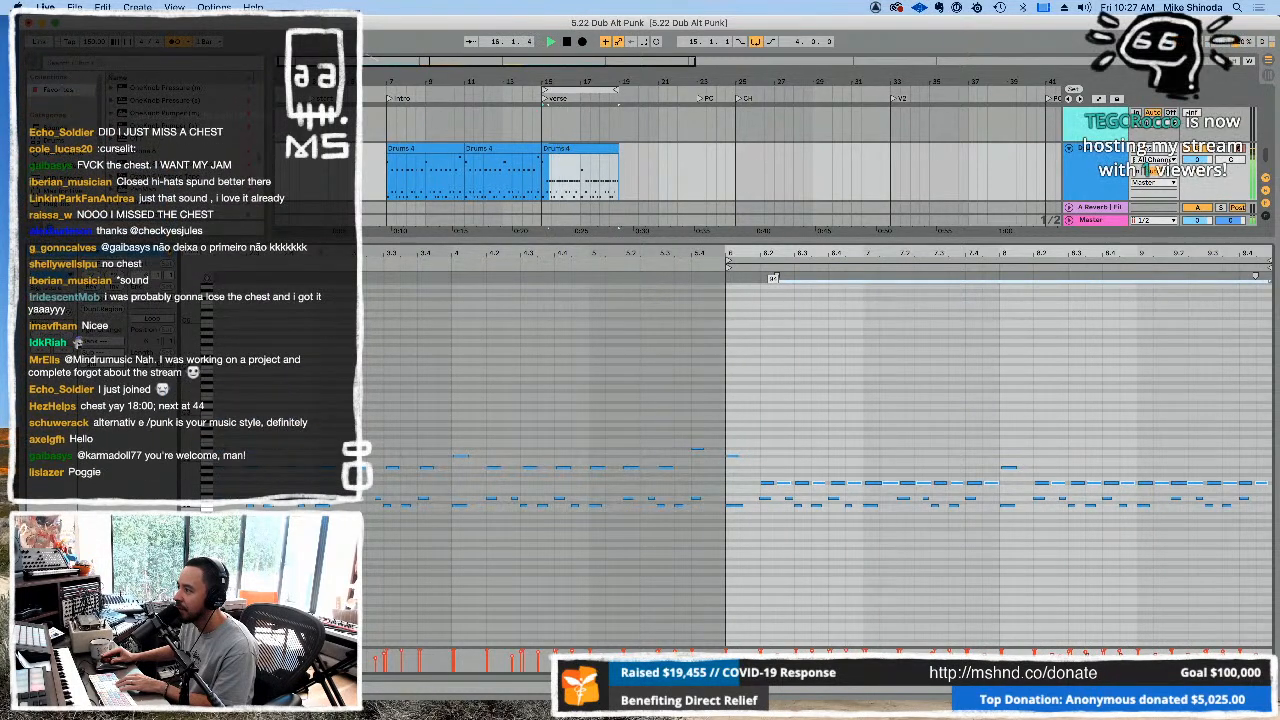
left_click(806, 465)
left_click(787, 485)
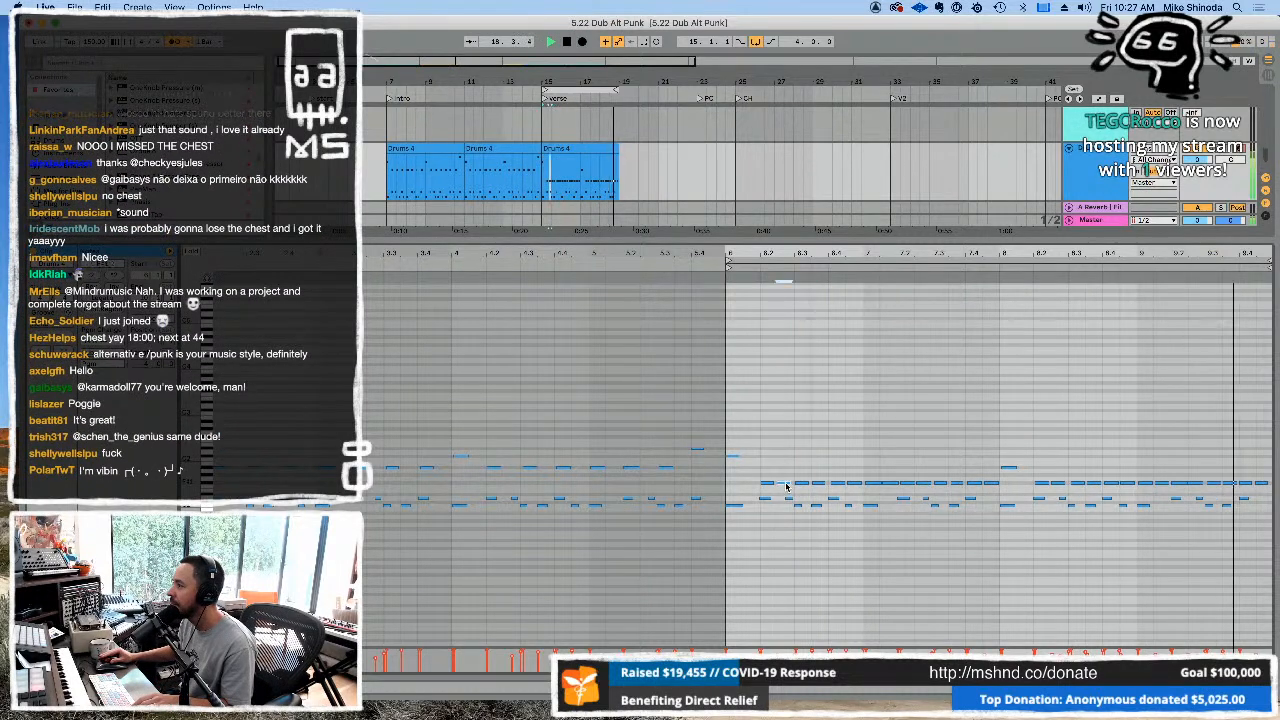
left_click_drag(740, 485, 1272, 487)
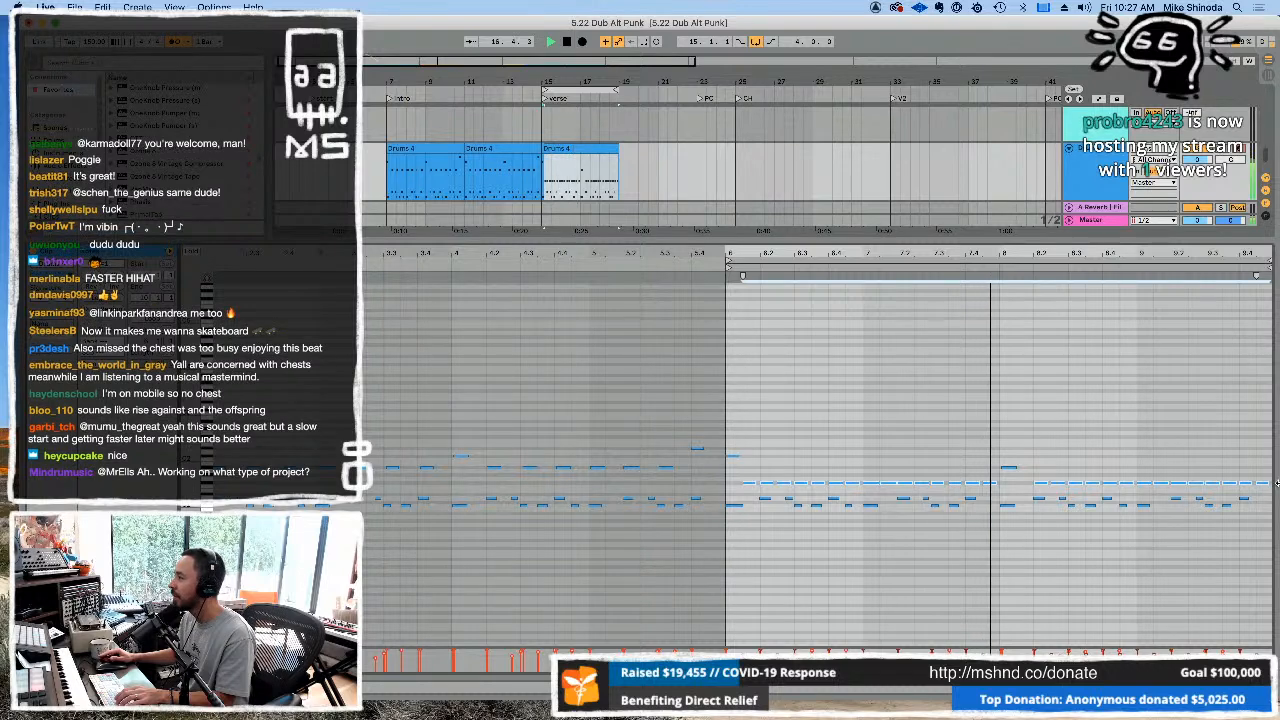
Crop the verse Drums clip to its four-bar length.
left_click(1033, 459)
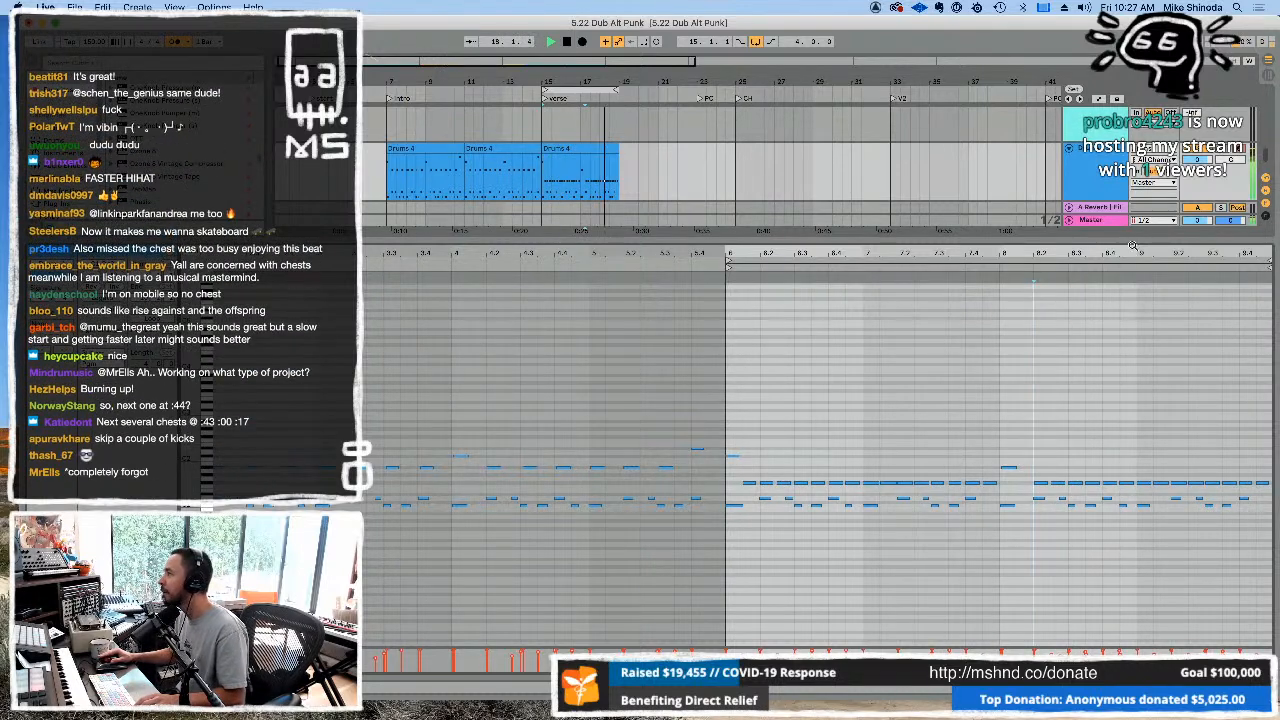
right_click(1037, 390)
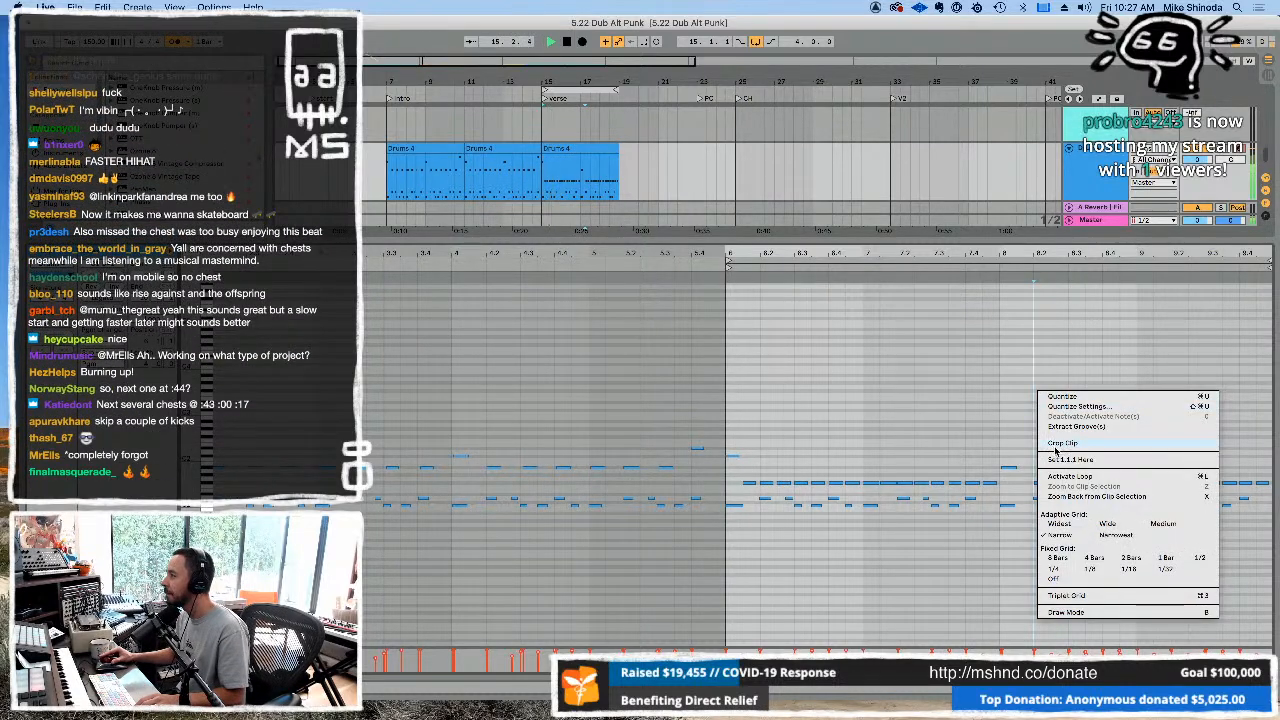
left_click(1055, 448)
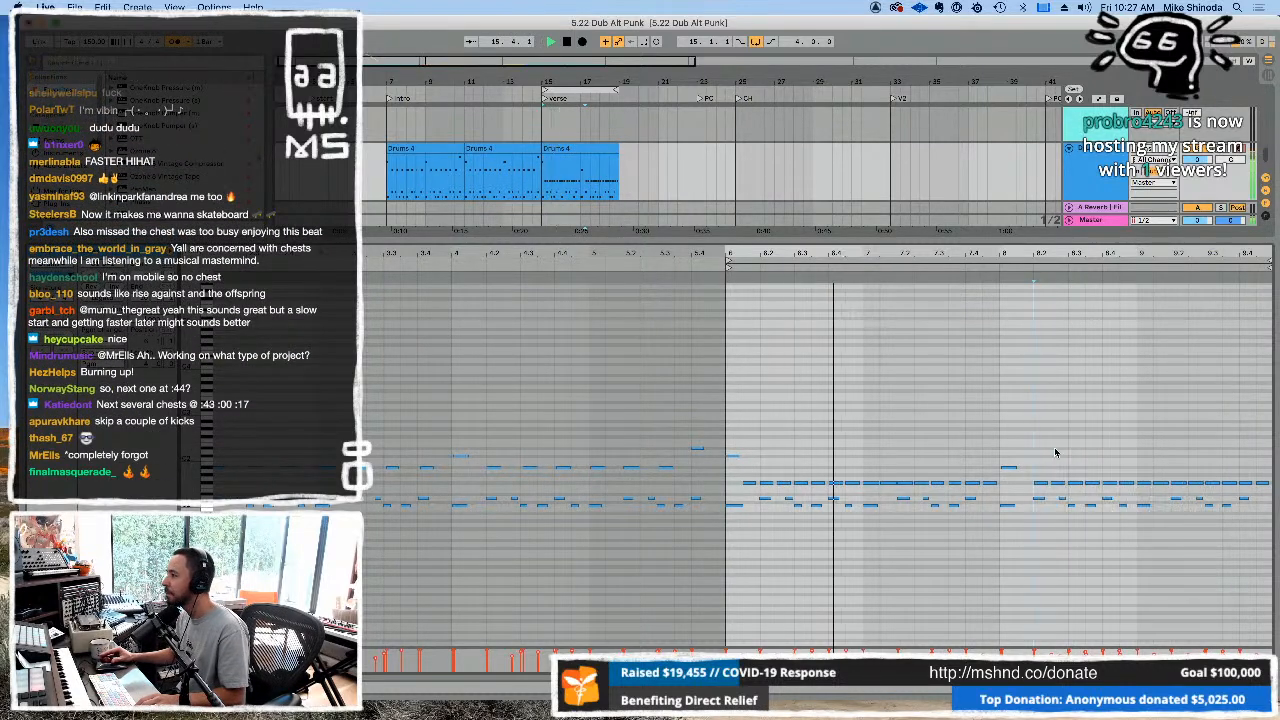
right_click(912, 300)
left_click(936, 360)
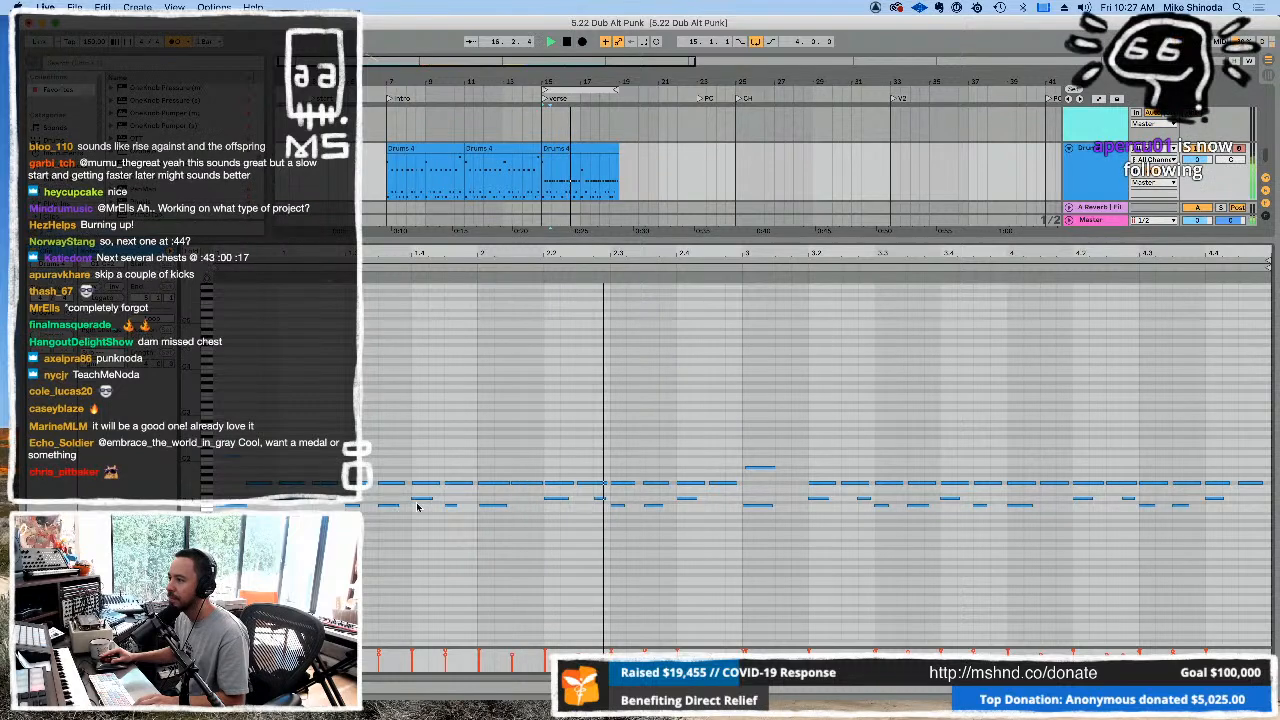
Enlarge the velocity lane, copy kick notes to just after beats 2.4 and 4.4, and delete the snare note before 3.3.
left_click(207, 498)
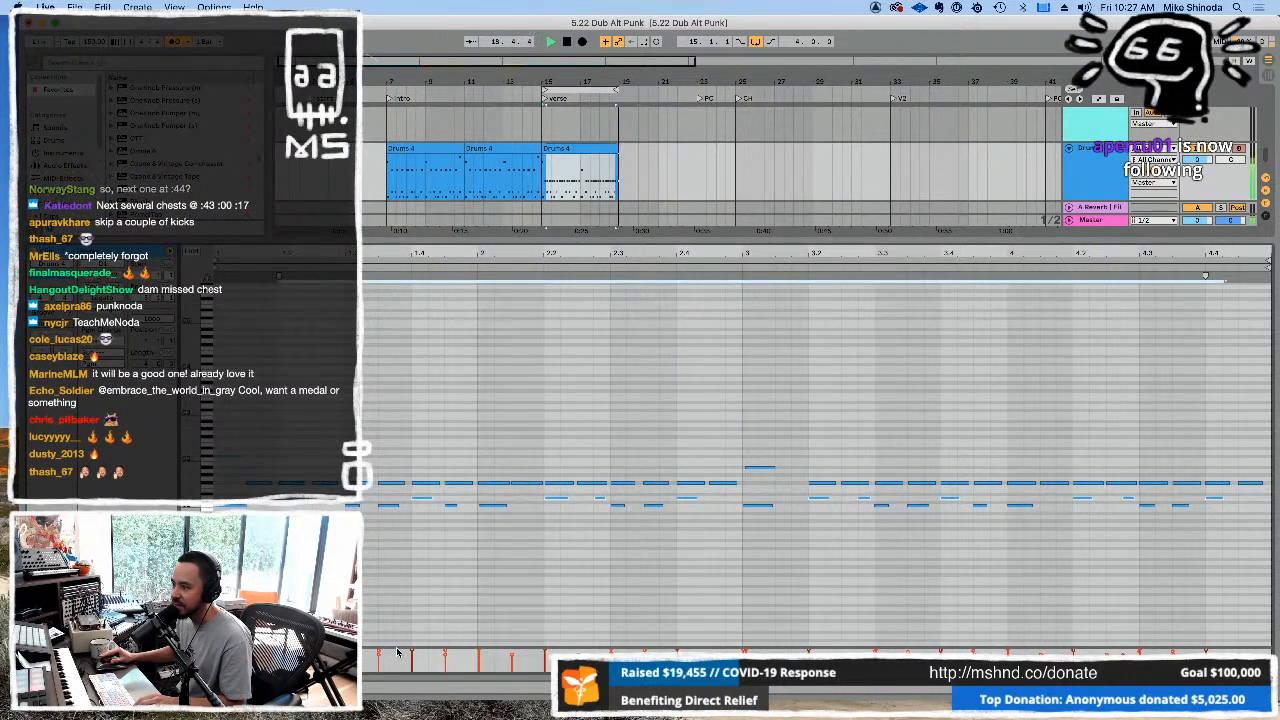
left_click_drag(397, 652, 397, 533)
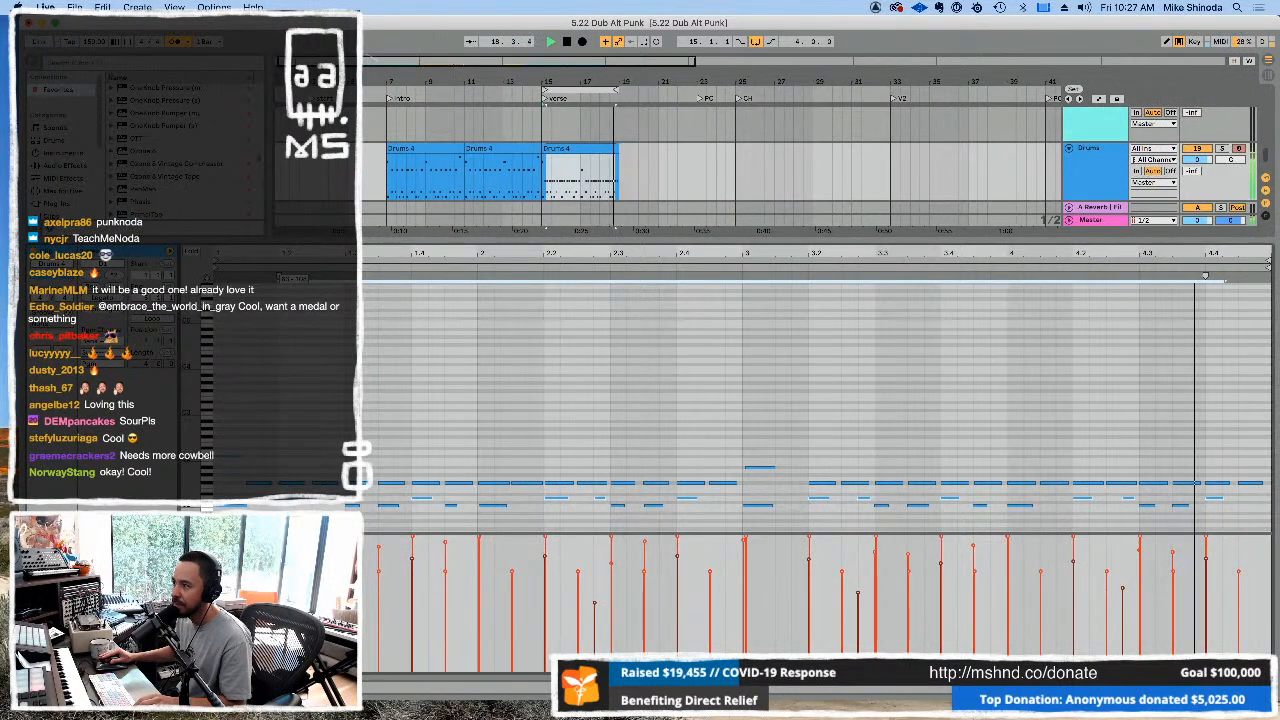
left_click(393, 502)
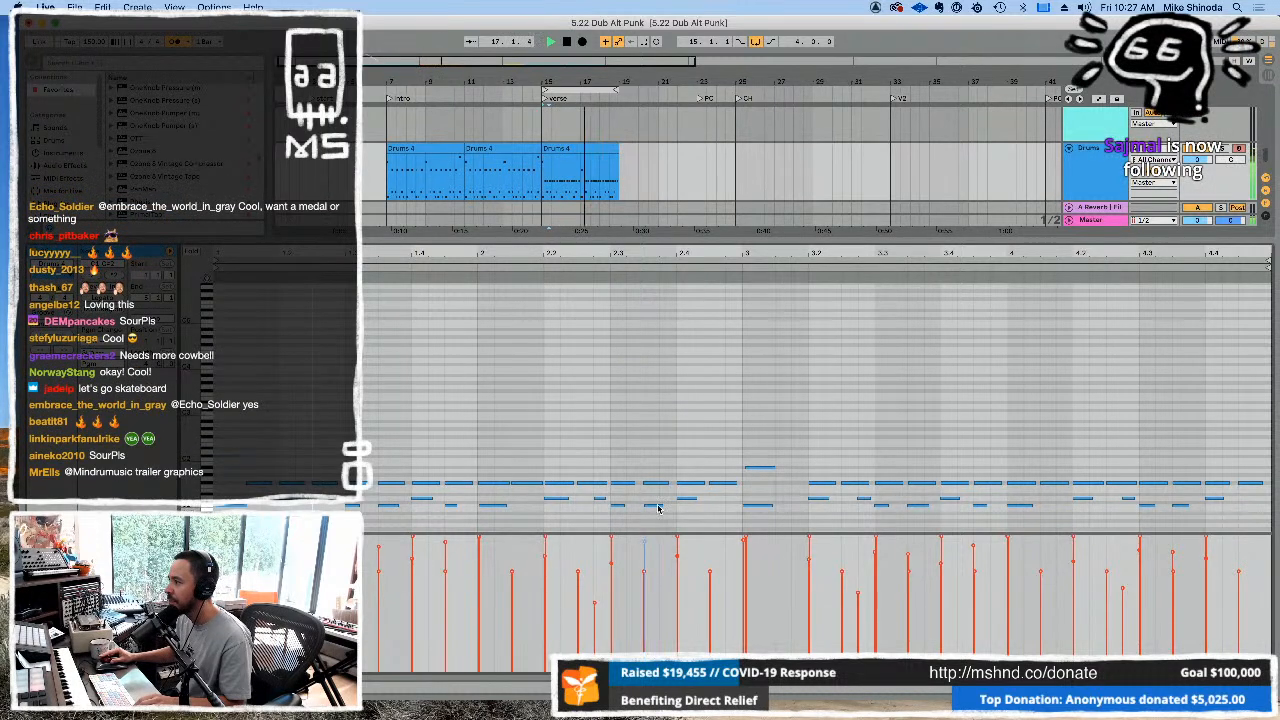
left_click_drag(655, 507, 702, 512)
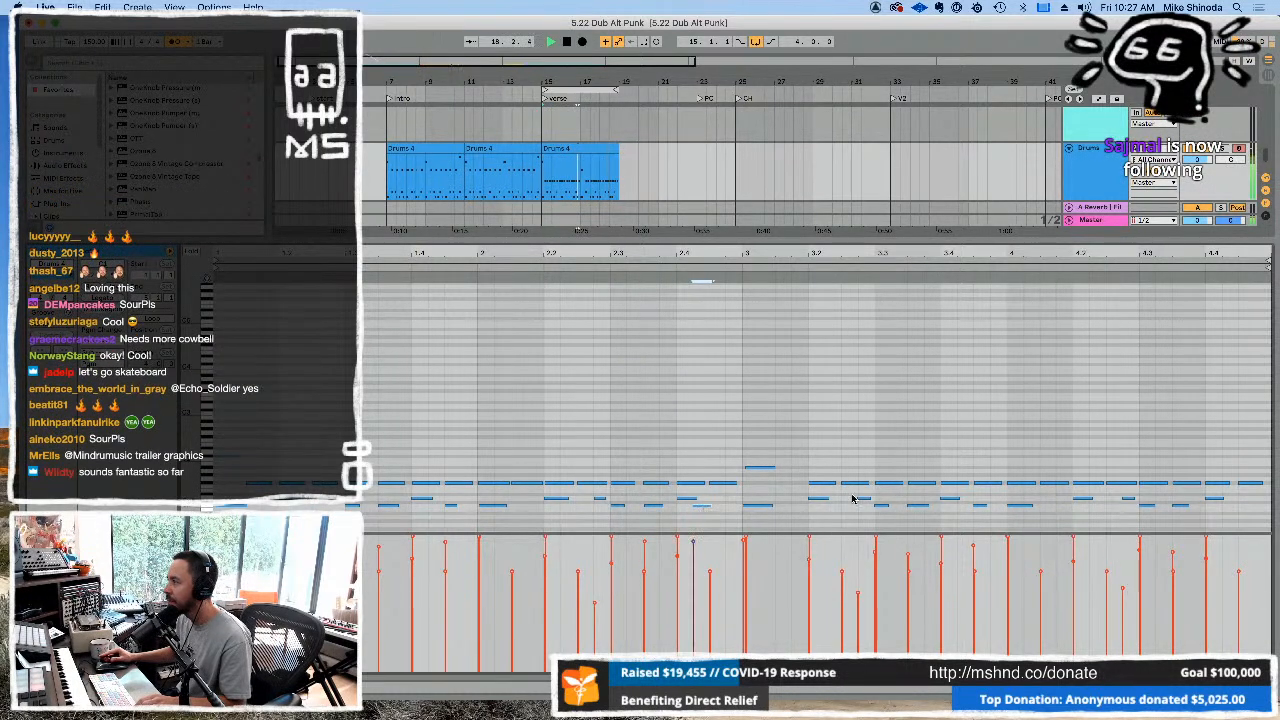
left_click_drag(1183, 507, 1230, 508)
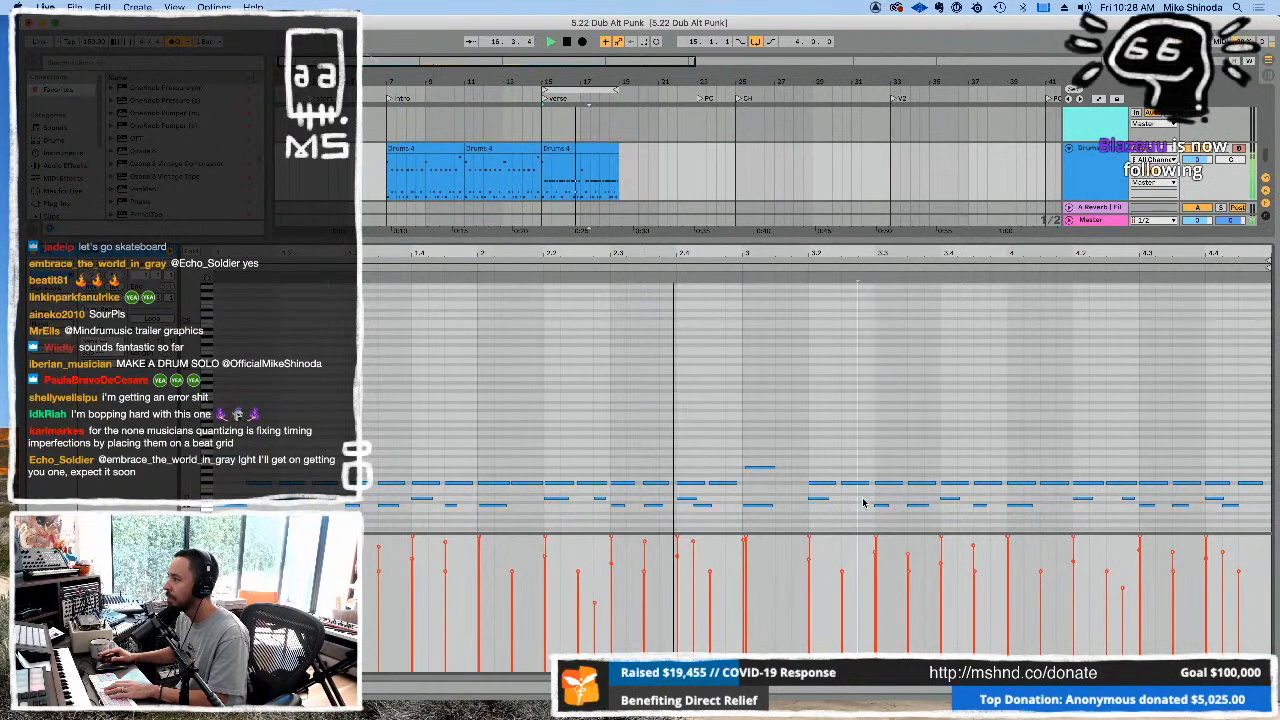
Duplicate the verse Drums clip twice, trimming and looping the last copy over the two-bar PC section.
left_click(594, 148)
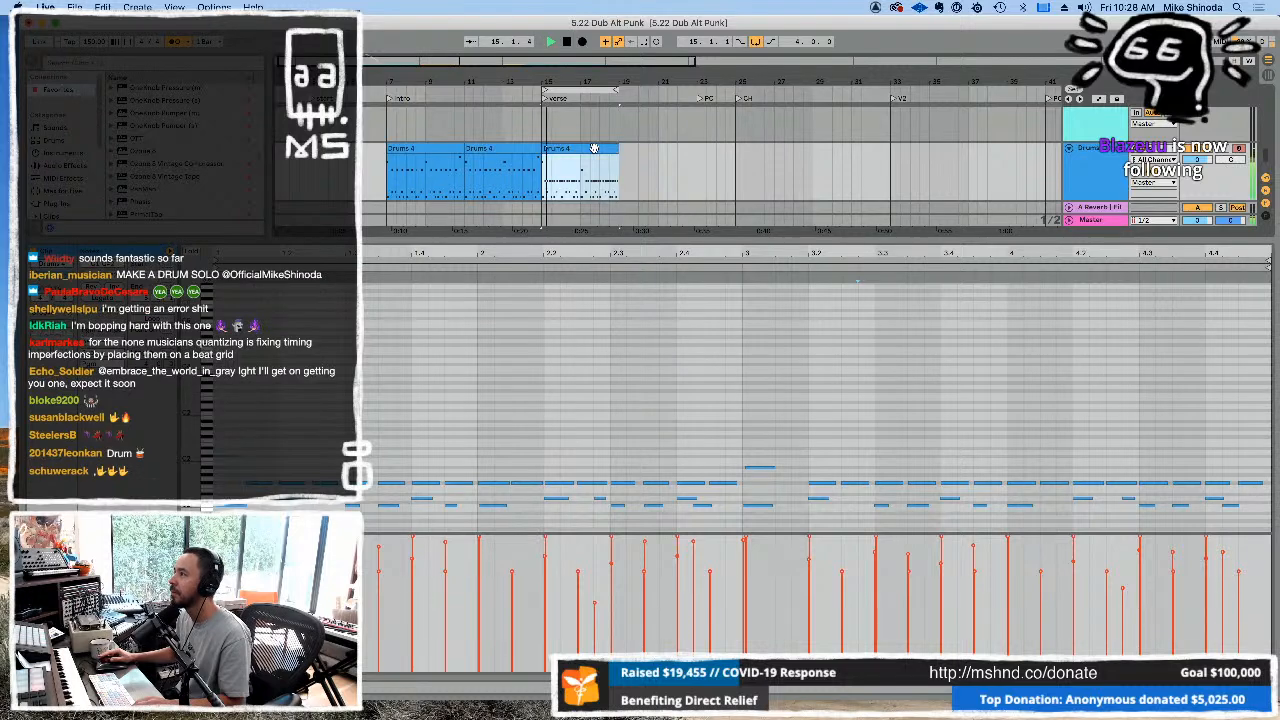
key("space")
key("super+d")
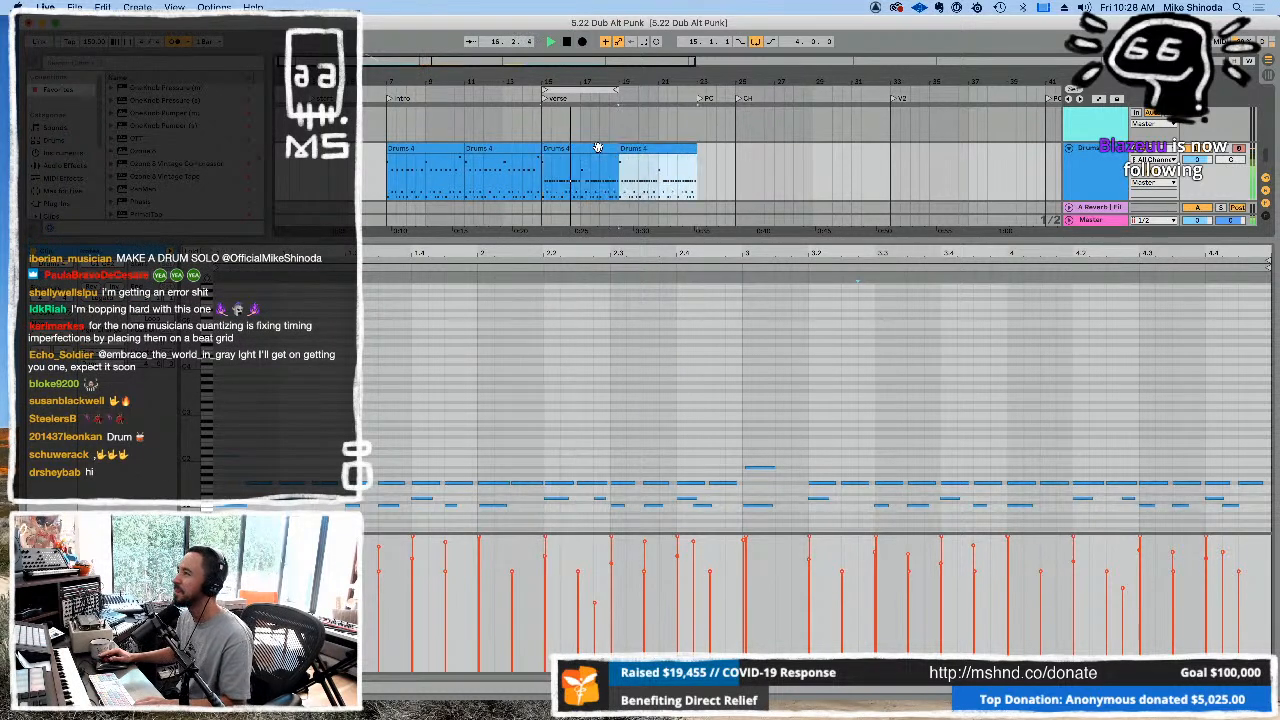
key("super+d")
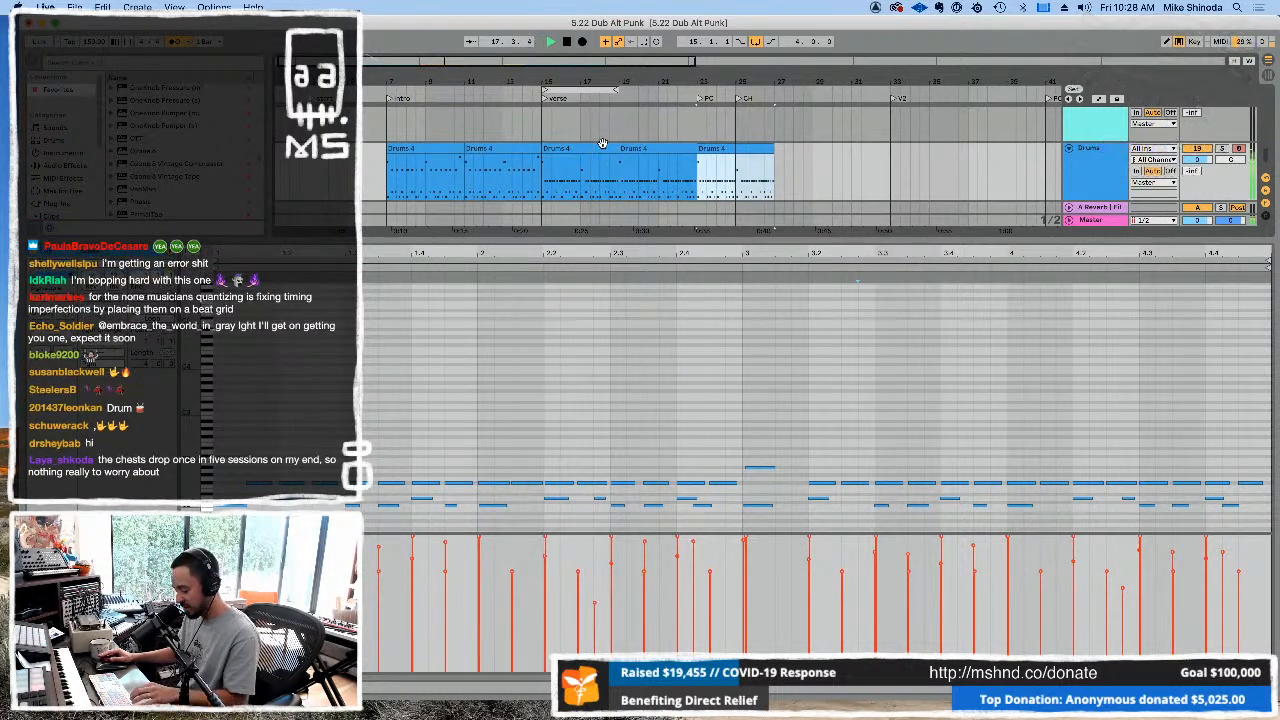
key("super+l")
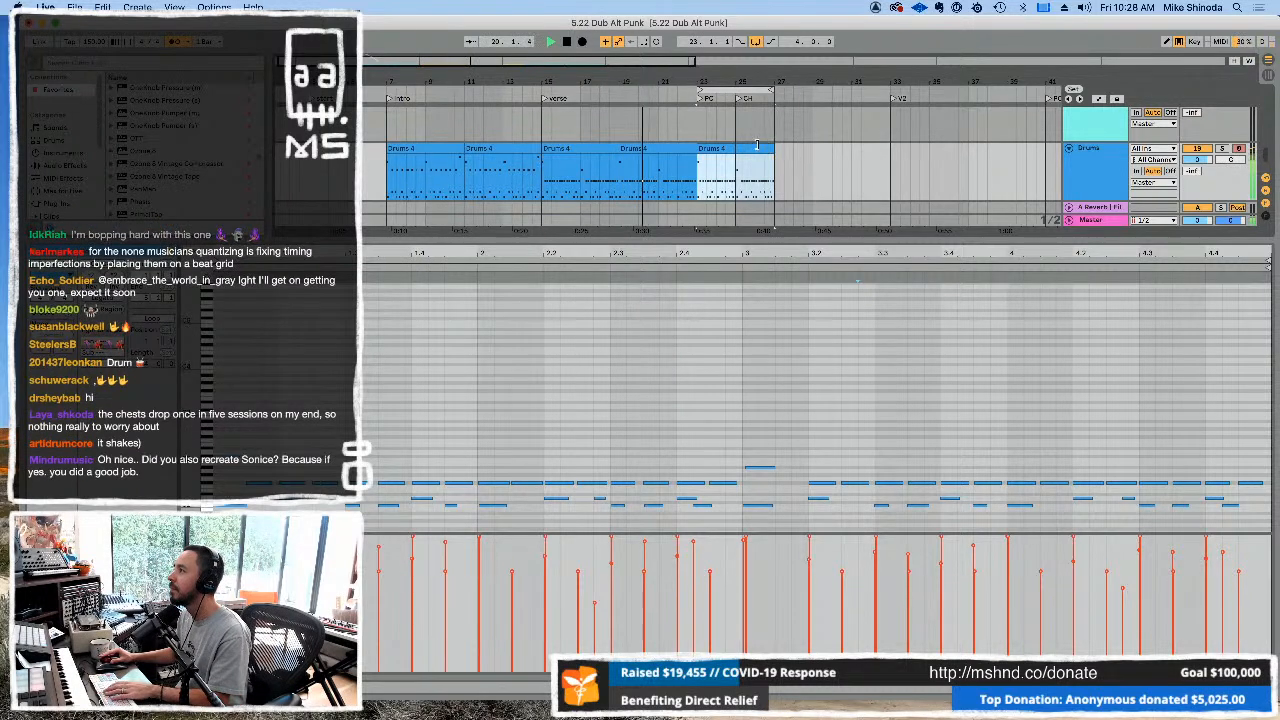
left_click_drag(757, 145, 733, 146)
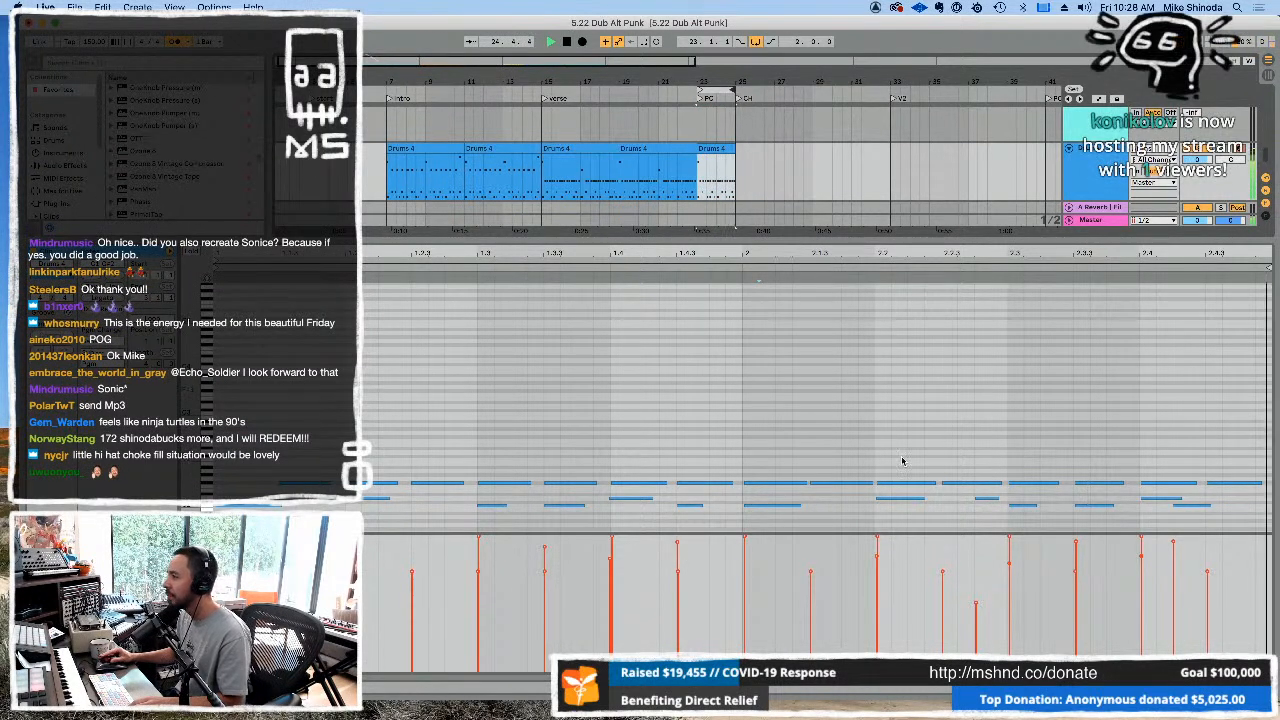
Raise the hi-hat note at the start of bar 2 in the PC Drums clip to the highest cymbal row used.
left_click(784, 484)
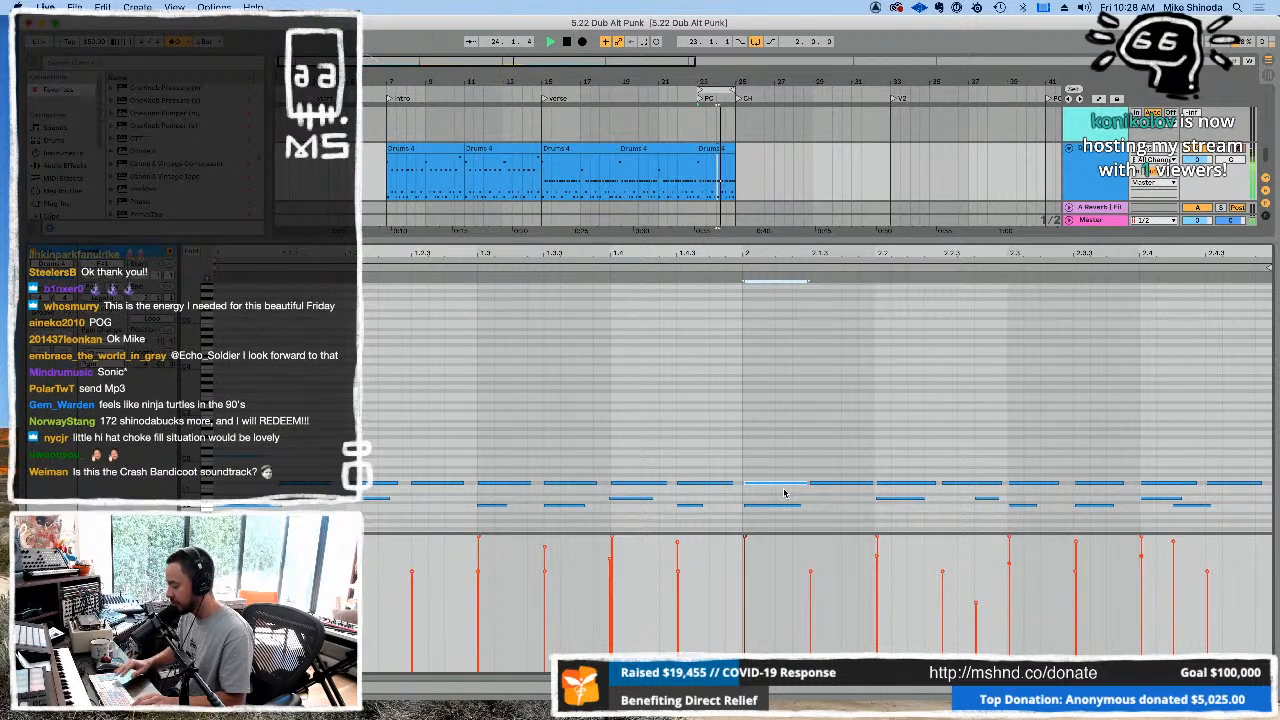
key("Up")
key("Up")
key("Up")
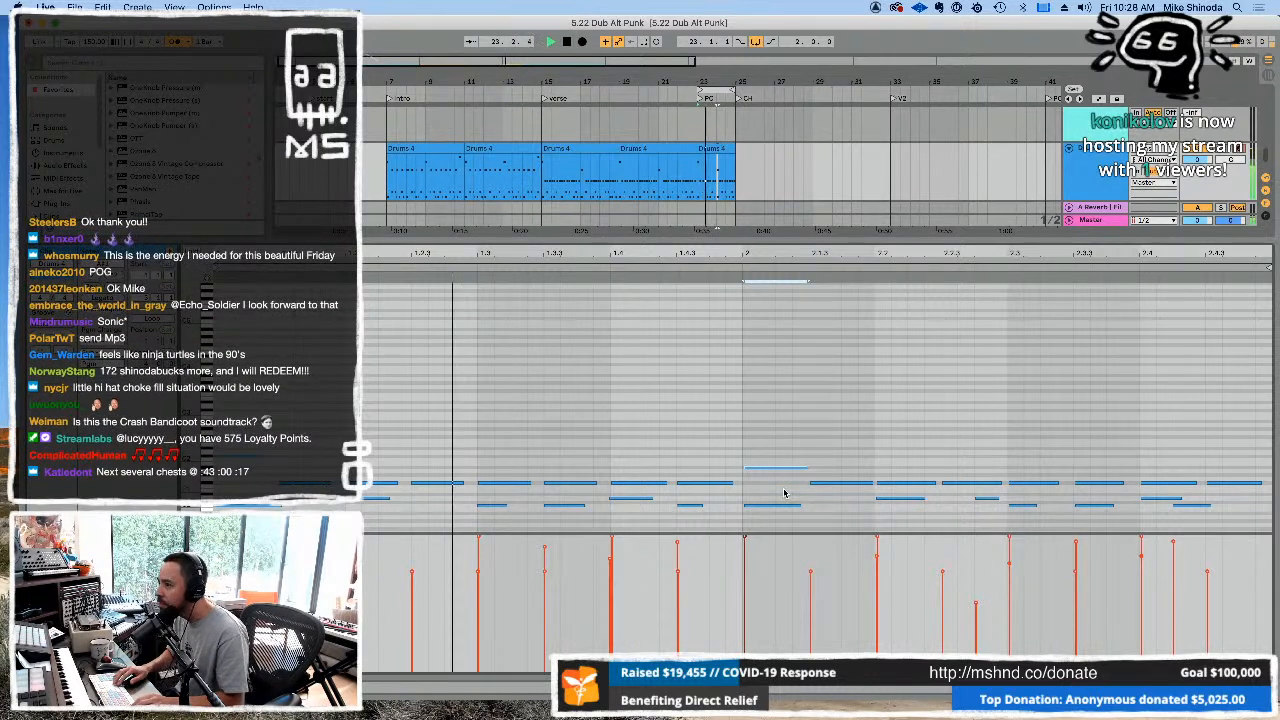
key("Up")
key("Up")
key("Up")
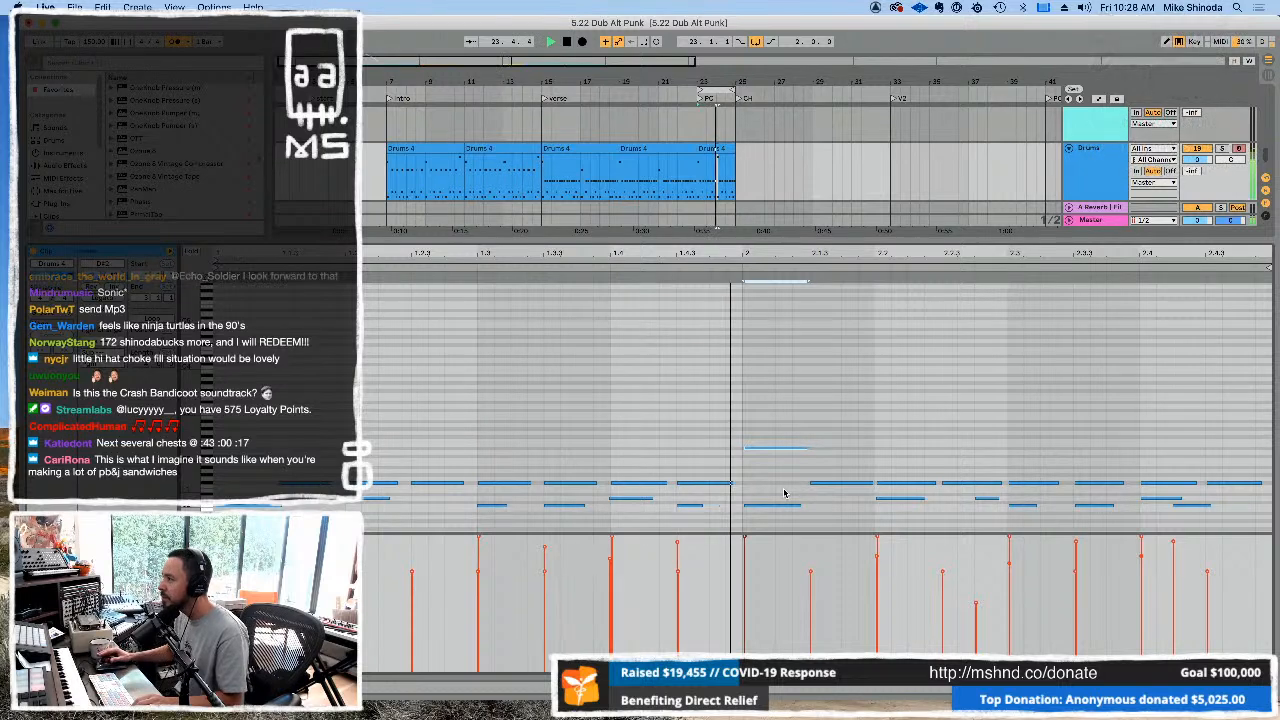
Raise the hi-hats on beats 2.2 and 2.3 to successively lower cymbal accents and delete the hi-hats from beat 2.4 onward.
left_click_drag(895, 487, 898, 465)
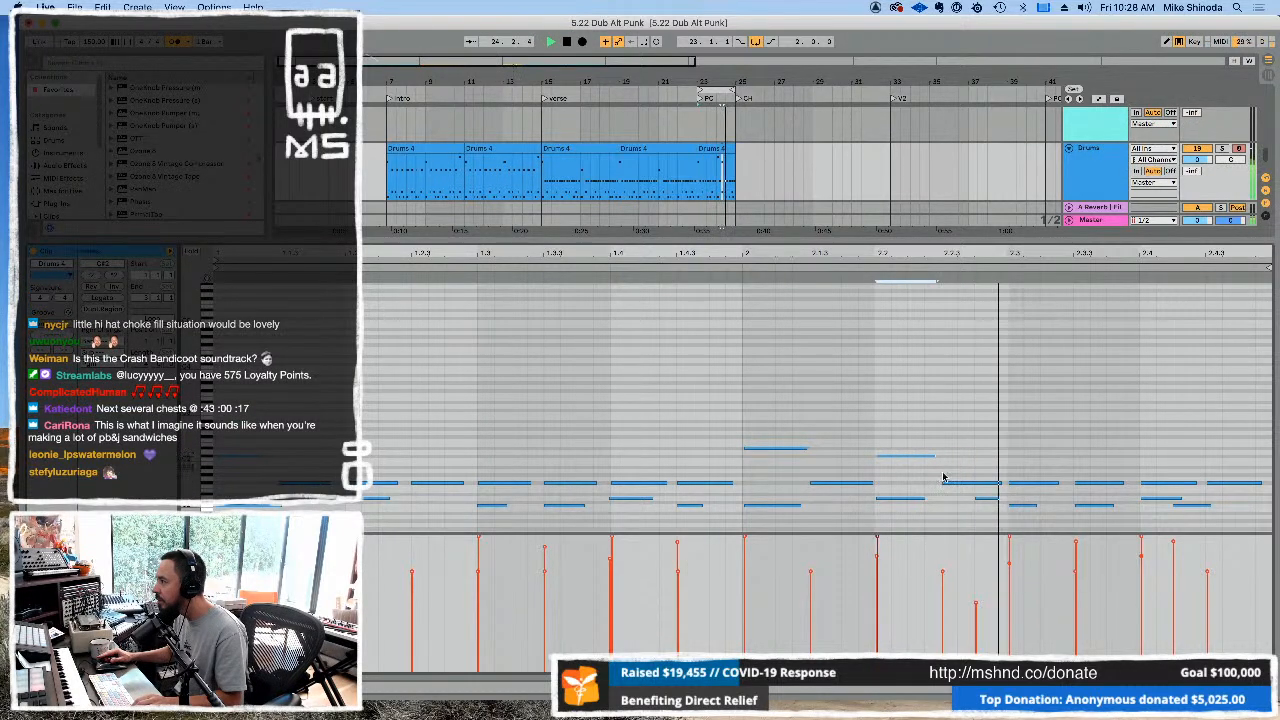
left_click_drag(1024, 486, 1024, 474)
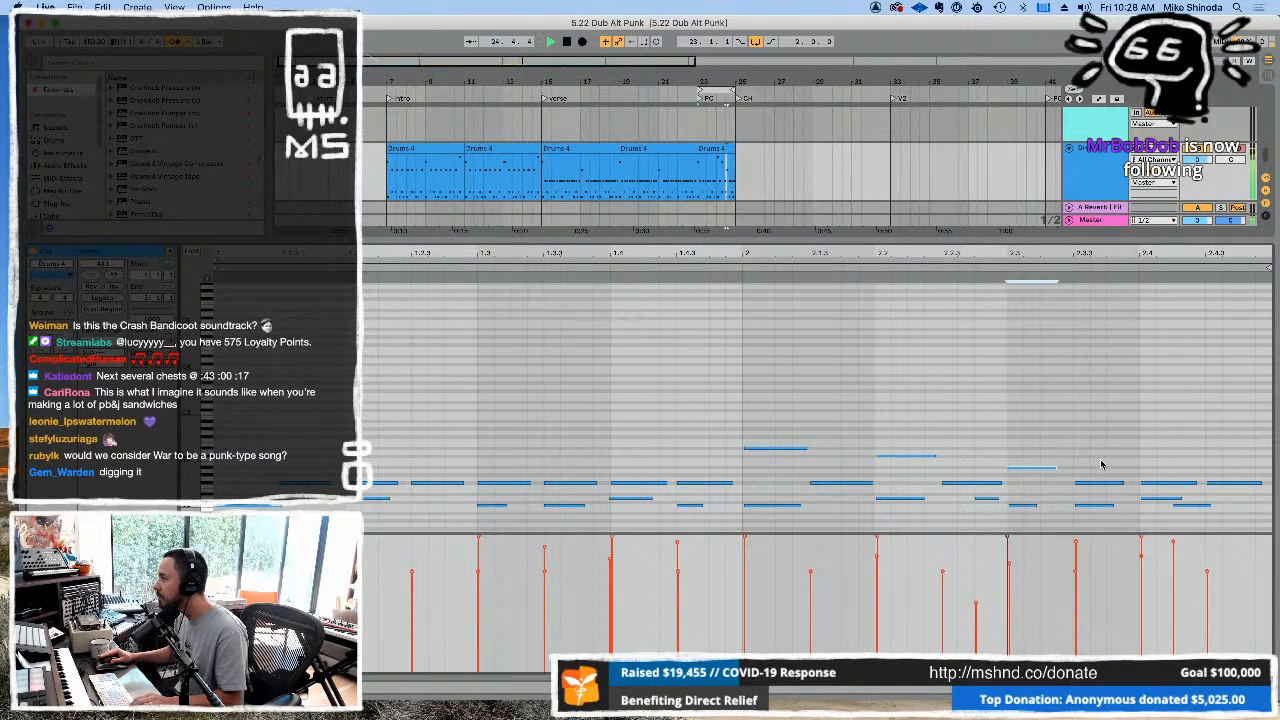
left_click_drag(1174, 464, 1221, 488)
key("Delete")
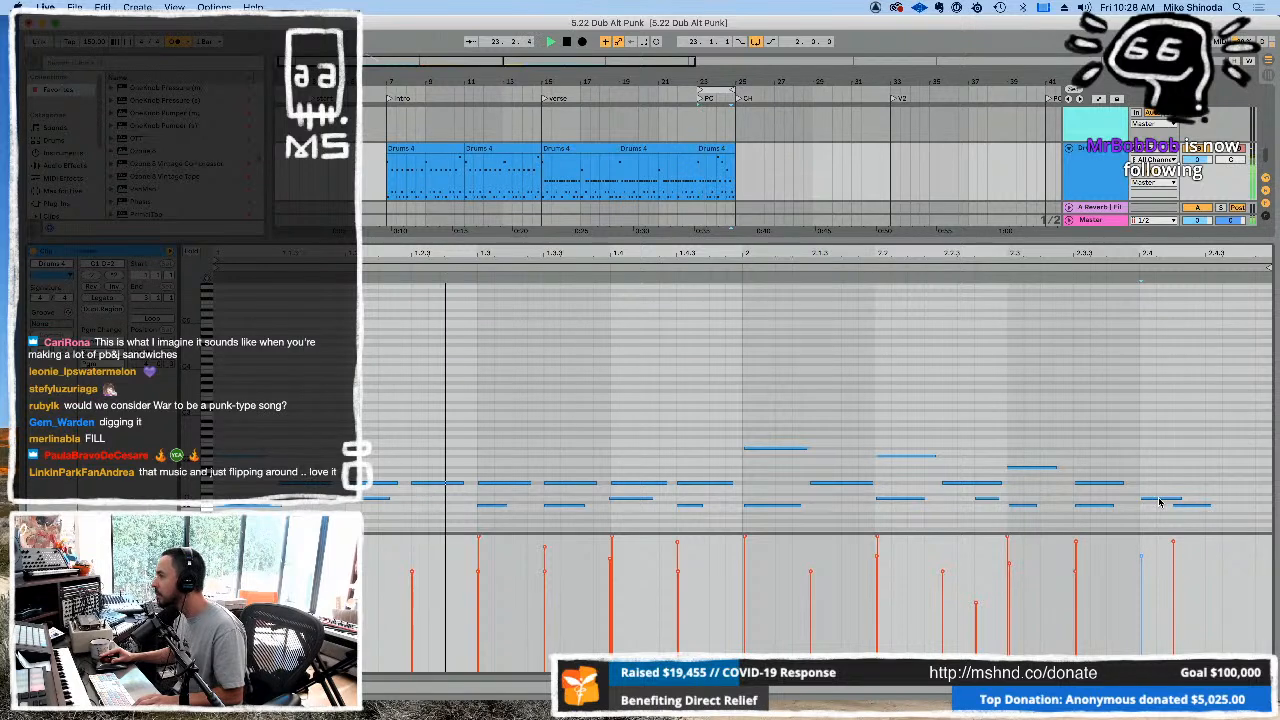
Replace the snare note on beat 2.4 of the PC Drums clip with a copy one row higher.
left_click_drag(1160, 501, 1161, 499)
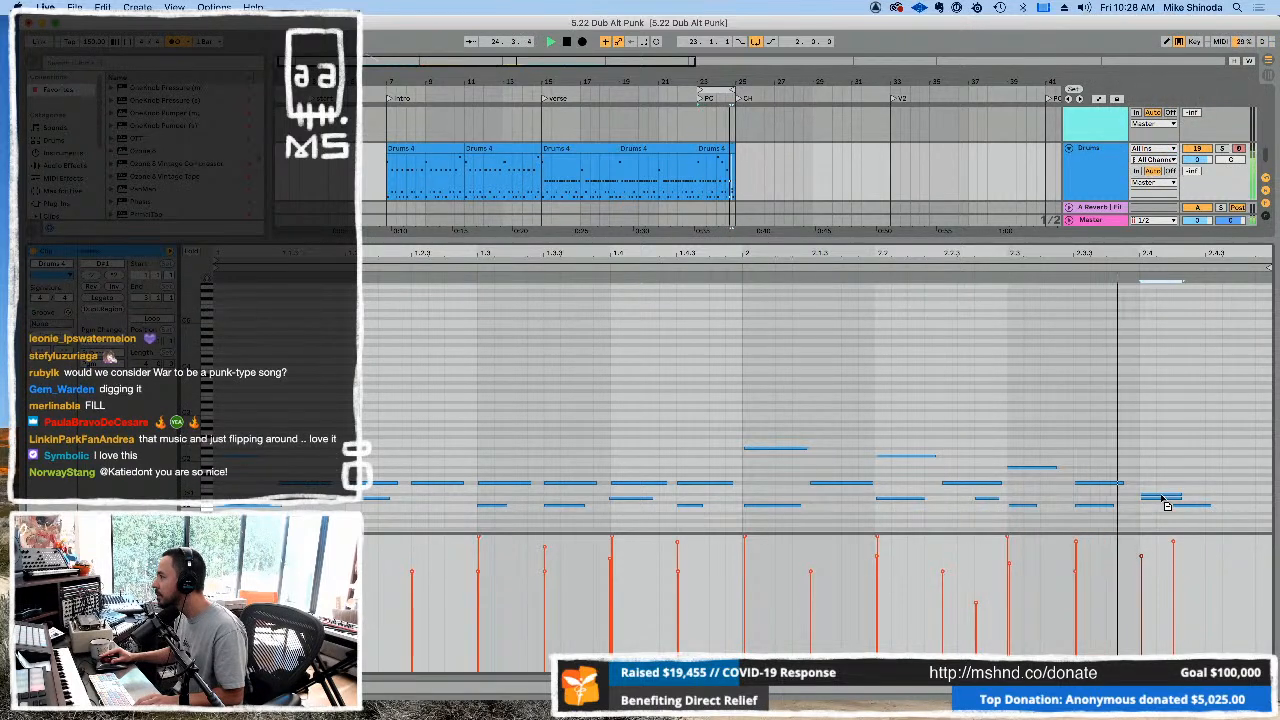
left_click(1160, 505)
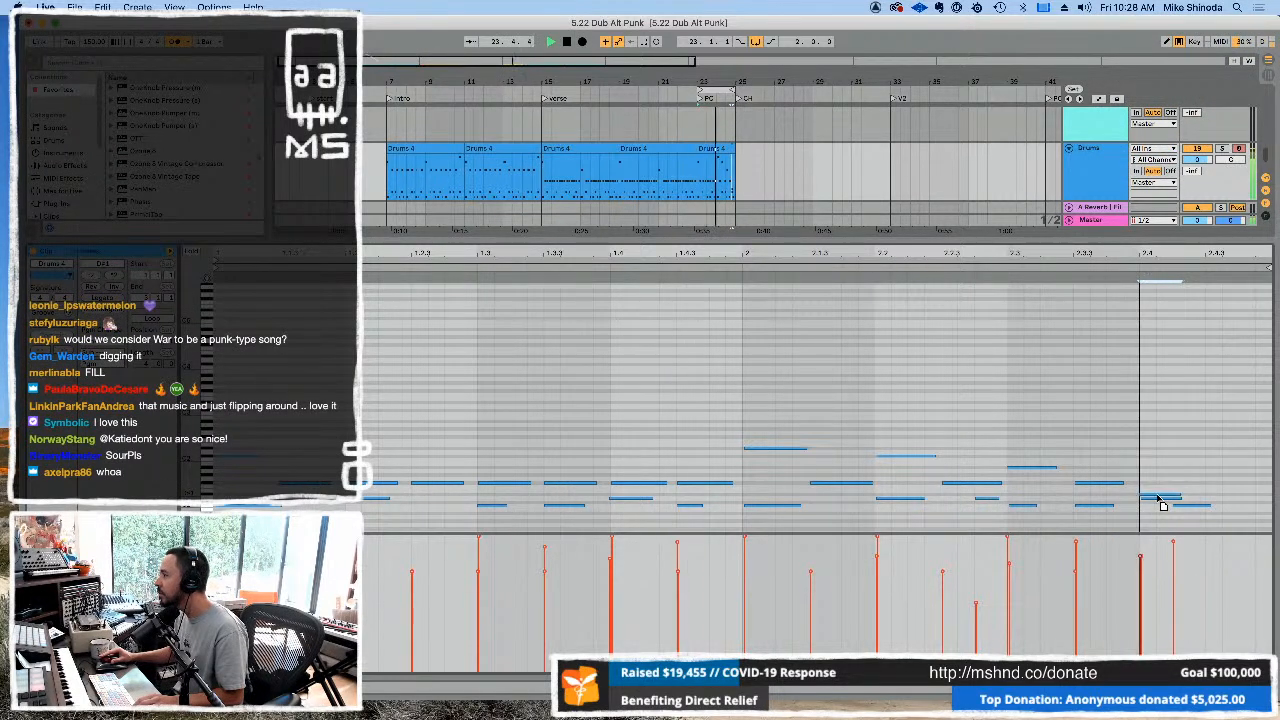
left_click_drag(1155, 496, 1156, 500)
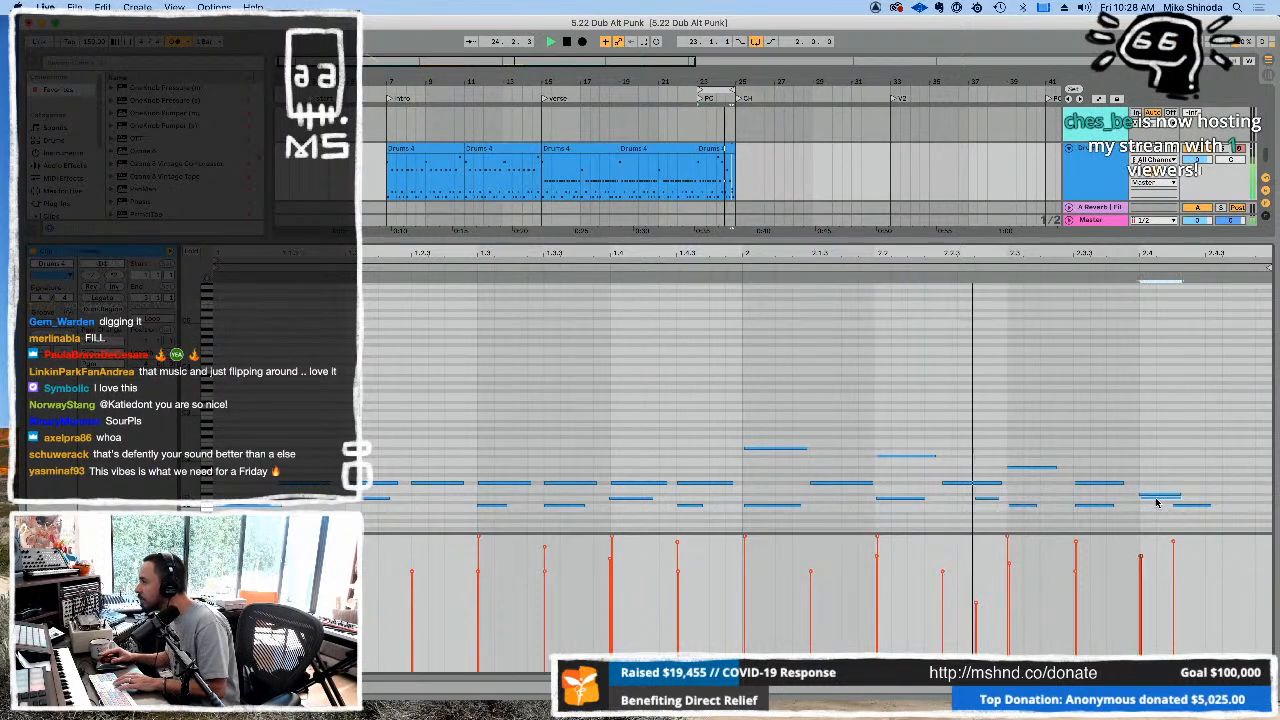
key("Up")
left_click(1157, 502)
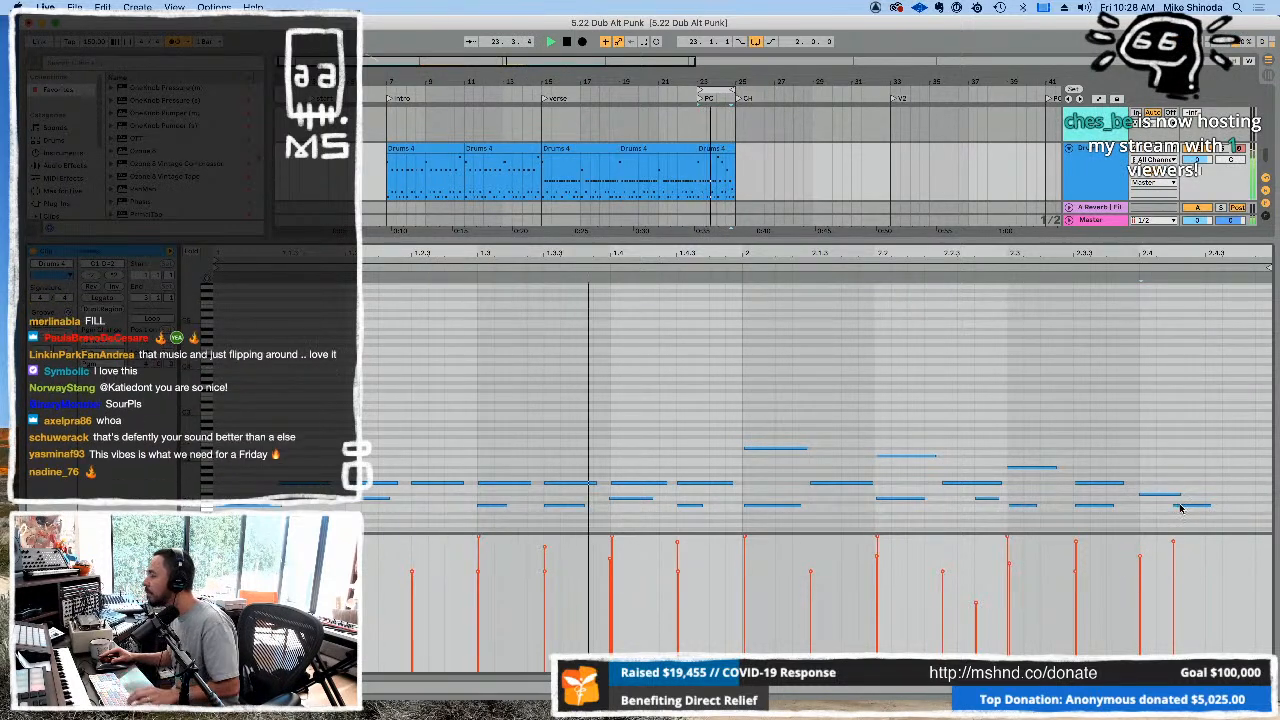
Move the snare note on 2.2.4 of the PC Drums clip down to the kick row and raise its velocity.
left_click(987, 499)
key("Down")
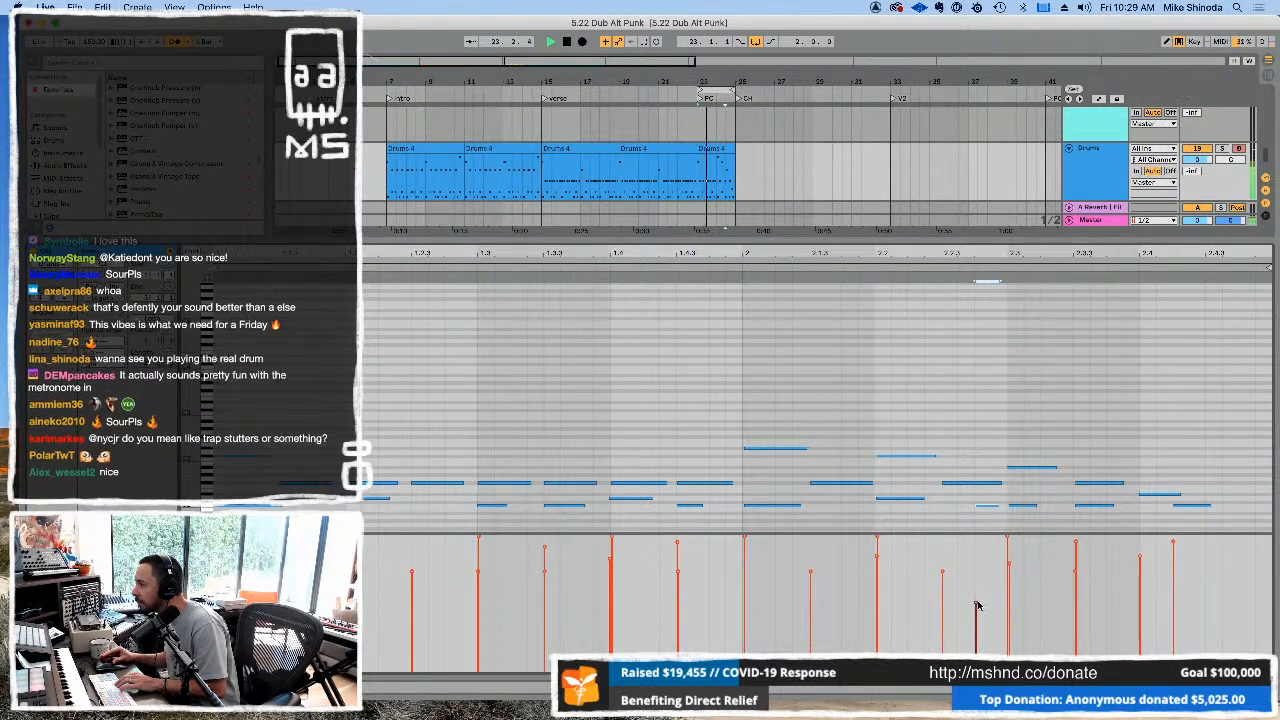
left_click_drag(976, 550, 976, 573)
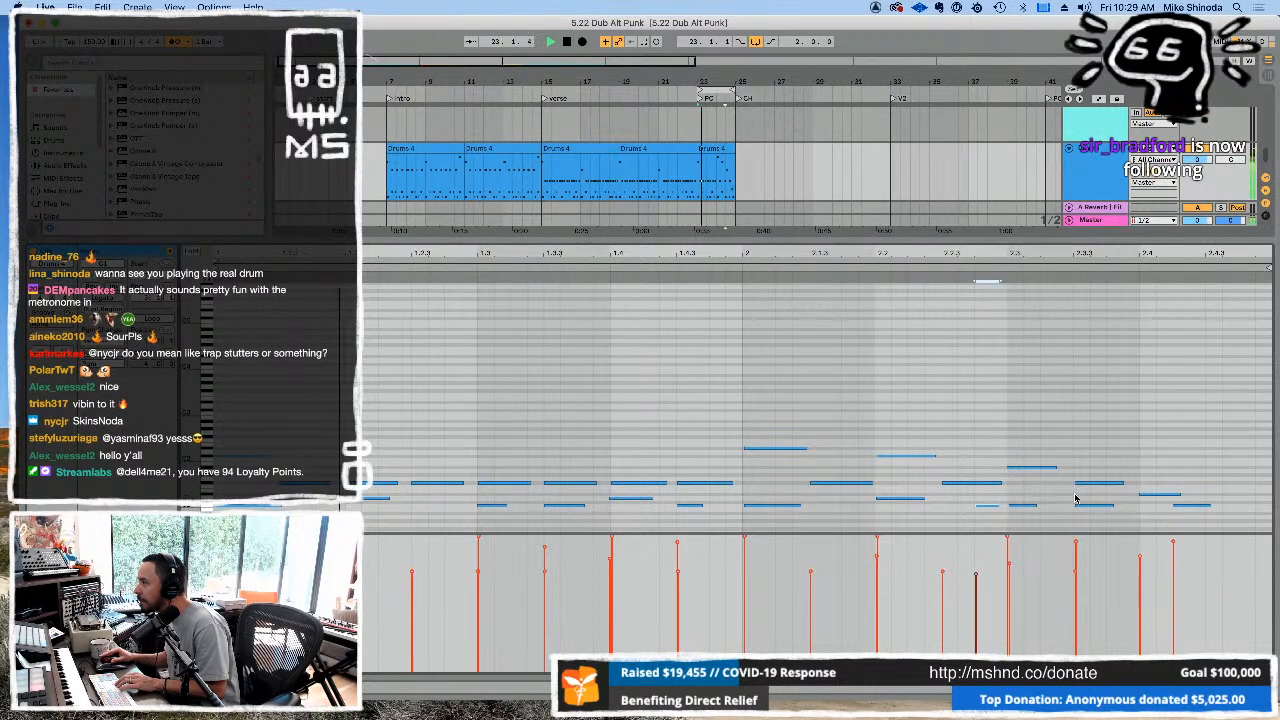
Lower the cymbal note on beat 2.3 to one row above the hi-hats and raise the 2.3.3 hi-hat to that same row.
left_click(1149, 498)
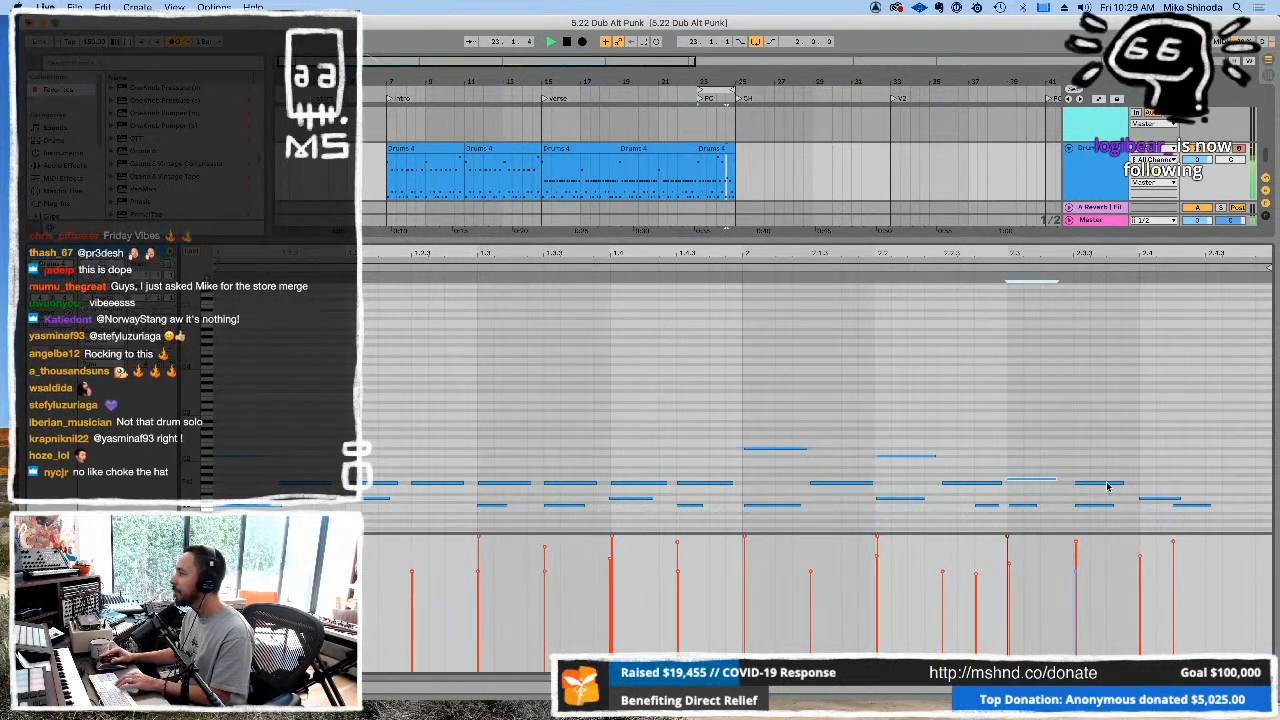
key("Up")
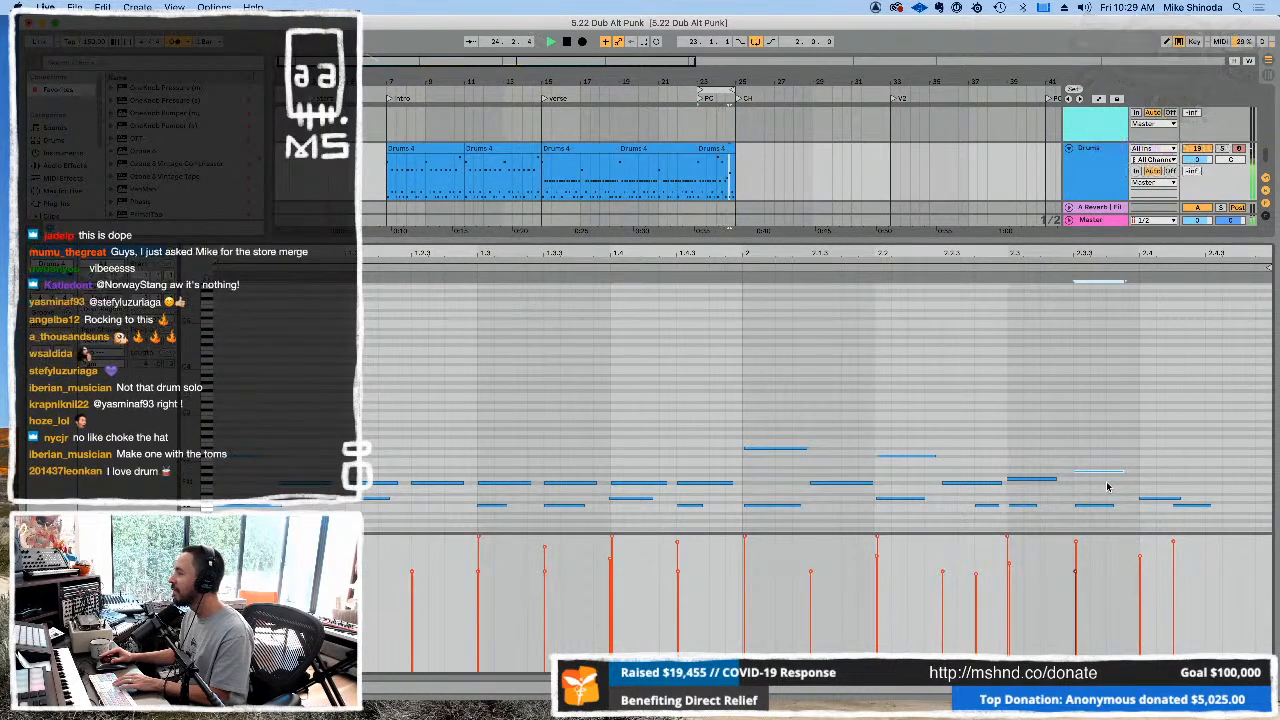
key("Down")
Raise the beat 2.3 note one row and place a copy of the 2.2.4 kick just ahead of it, one row above the hi-hats.
left_click(1052, 480)
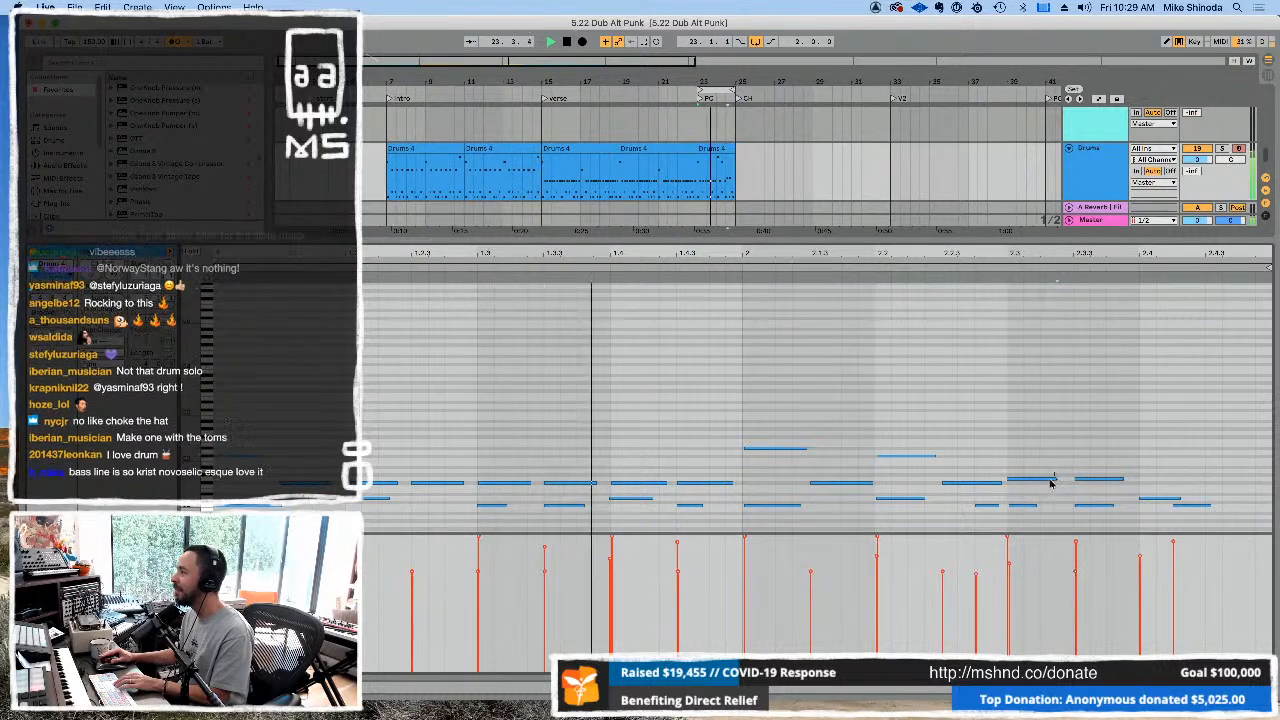
key("Up")
key("Up")
key("Down")
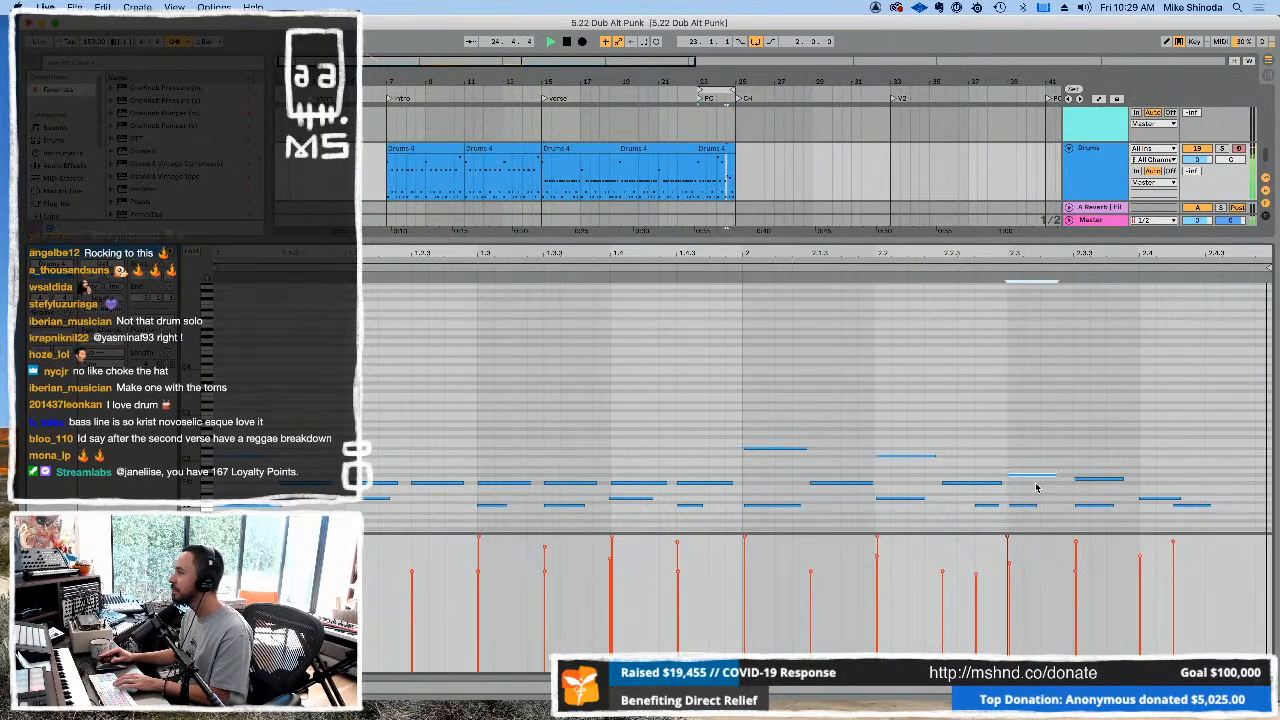
left_click(989, 508)
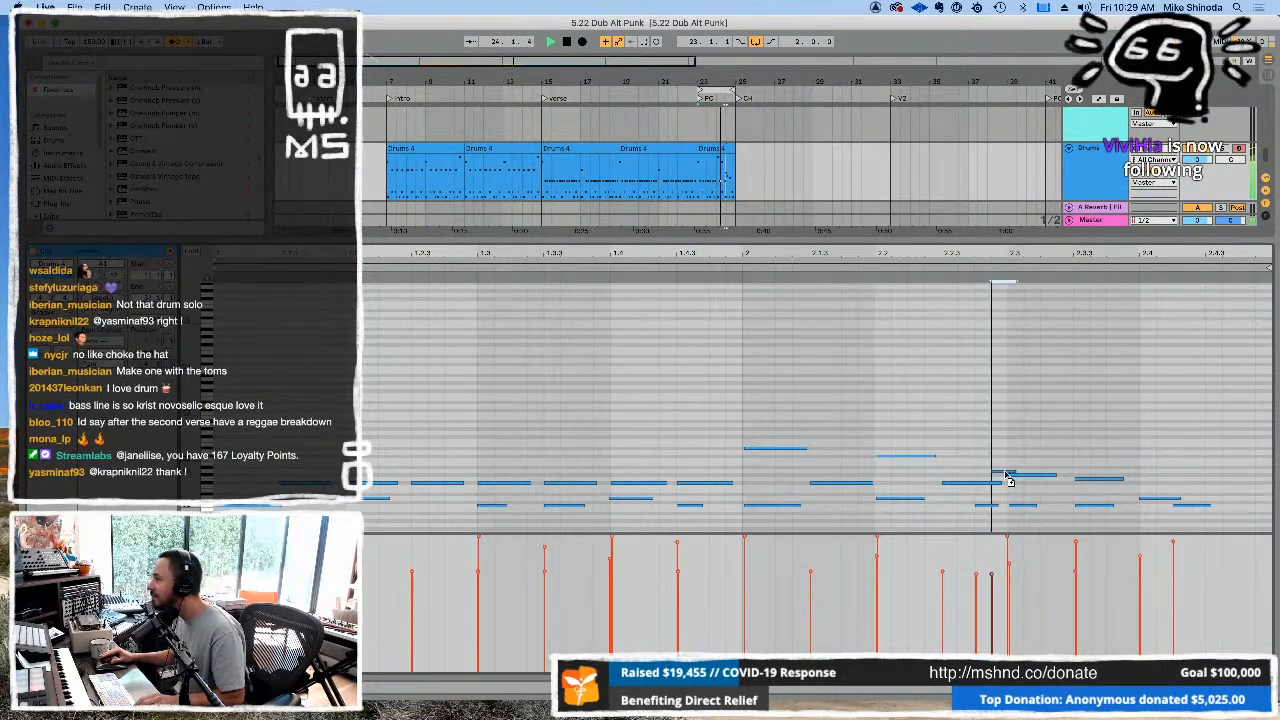
left_click_drag(1003, 473, 1003, 468)
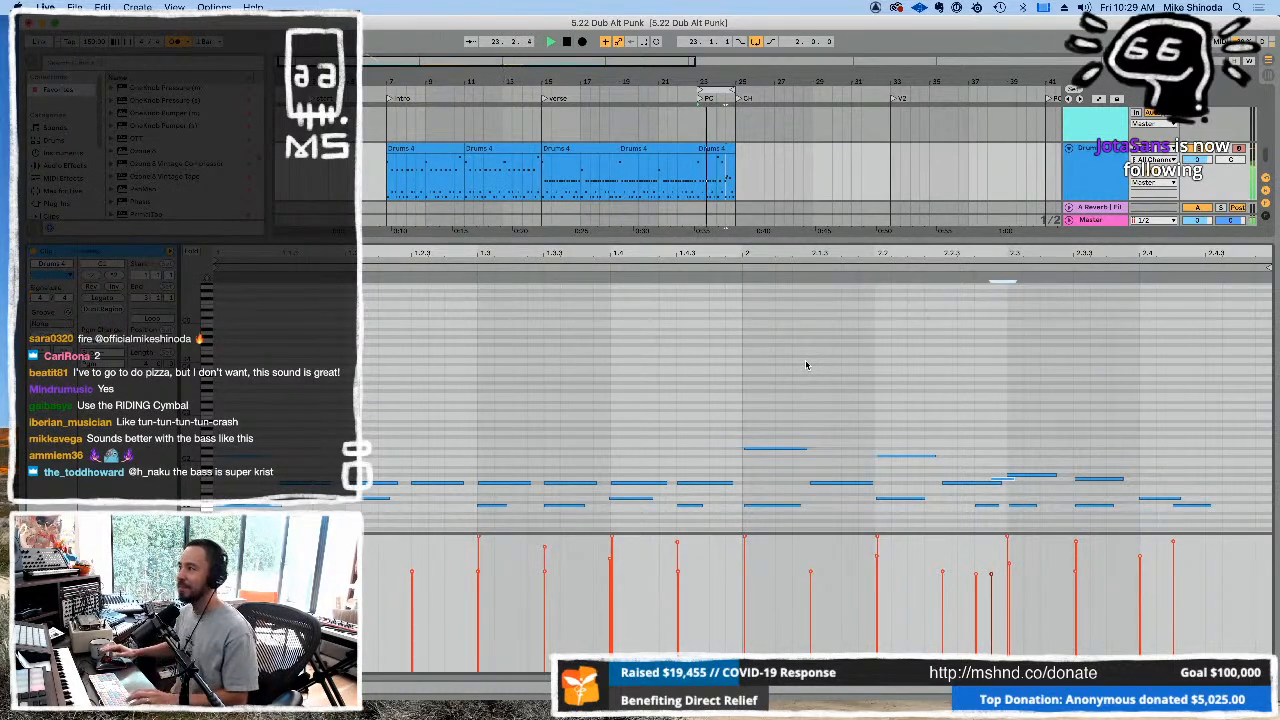
Copy the second intro Drums clip to the start of the CH section and duplicate it once to fill the section up to V2.
left_click(520, 149)
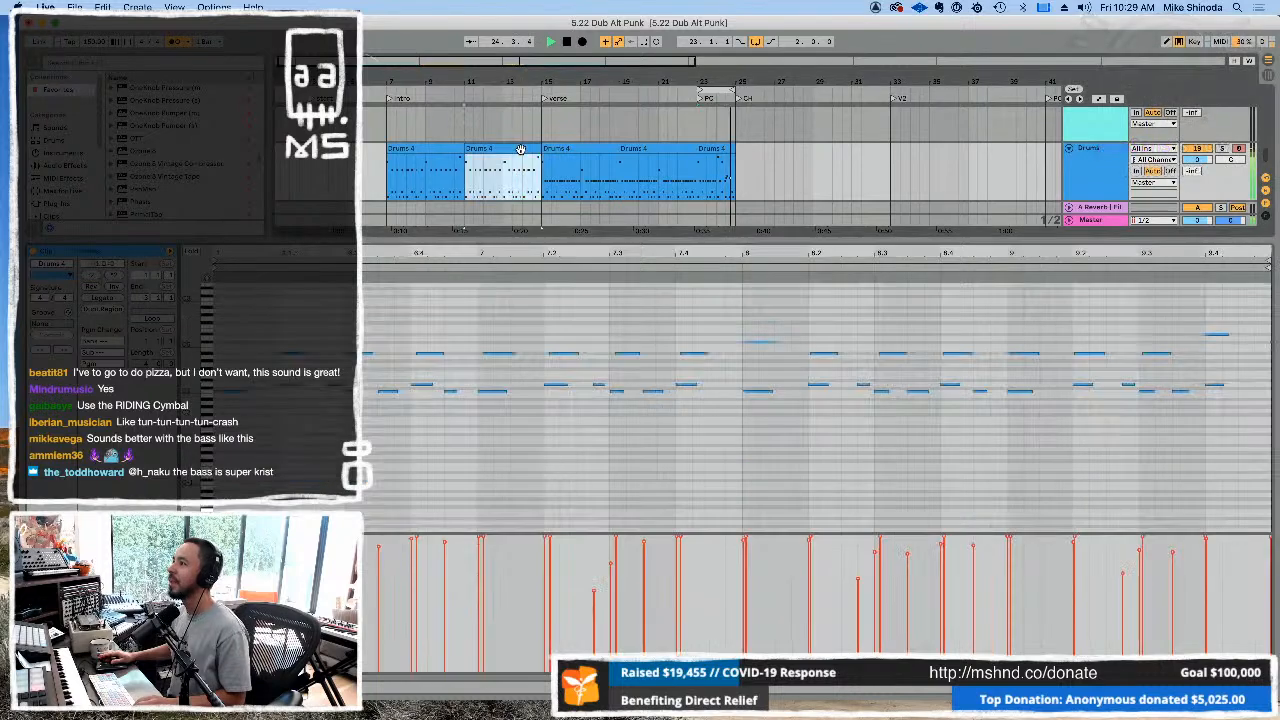
key("super+c")
left_click(739, 173)
key("super+v")
key("super+d")
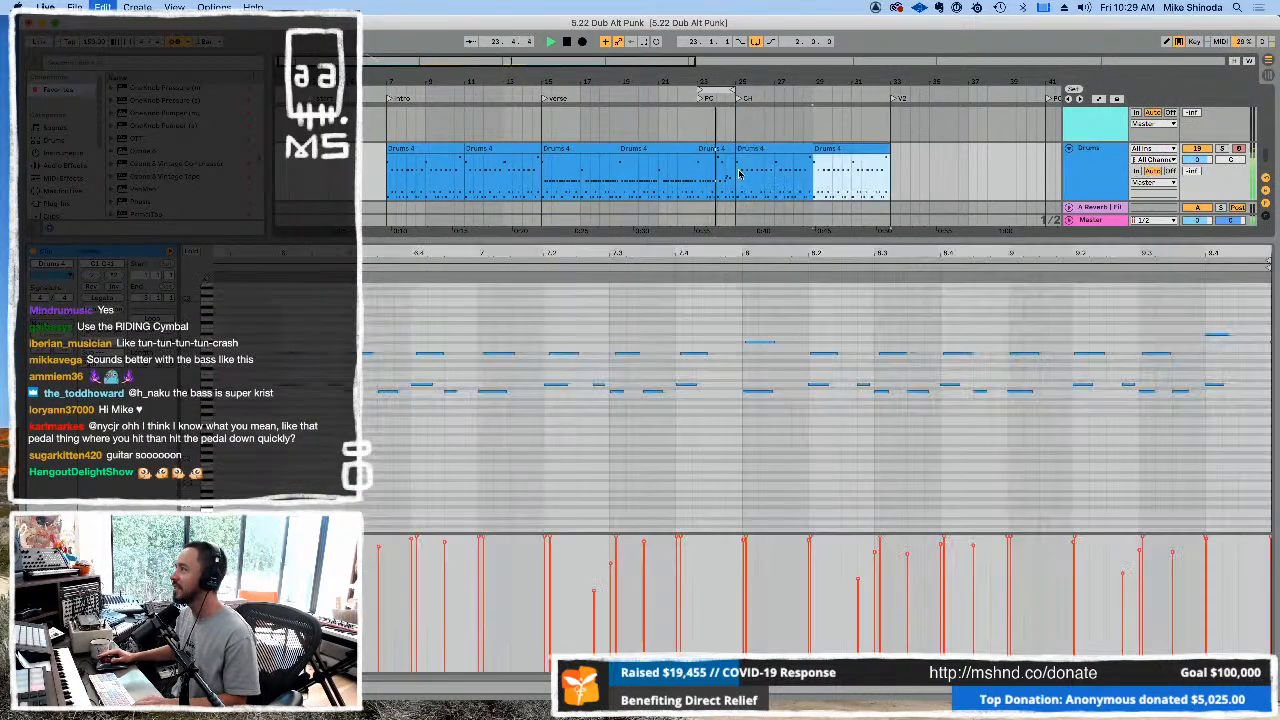
Play the arrangement from the Intro marker and set the loop to span from bar 7 to the V2 marker.
left_click(388, 100)
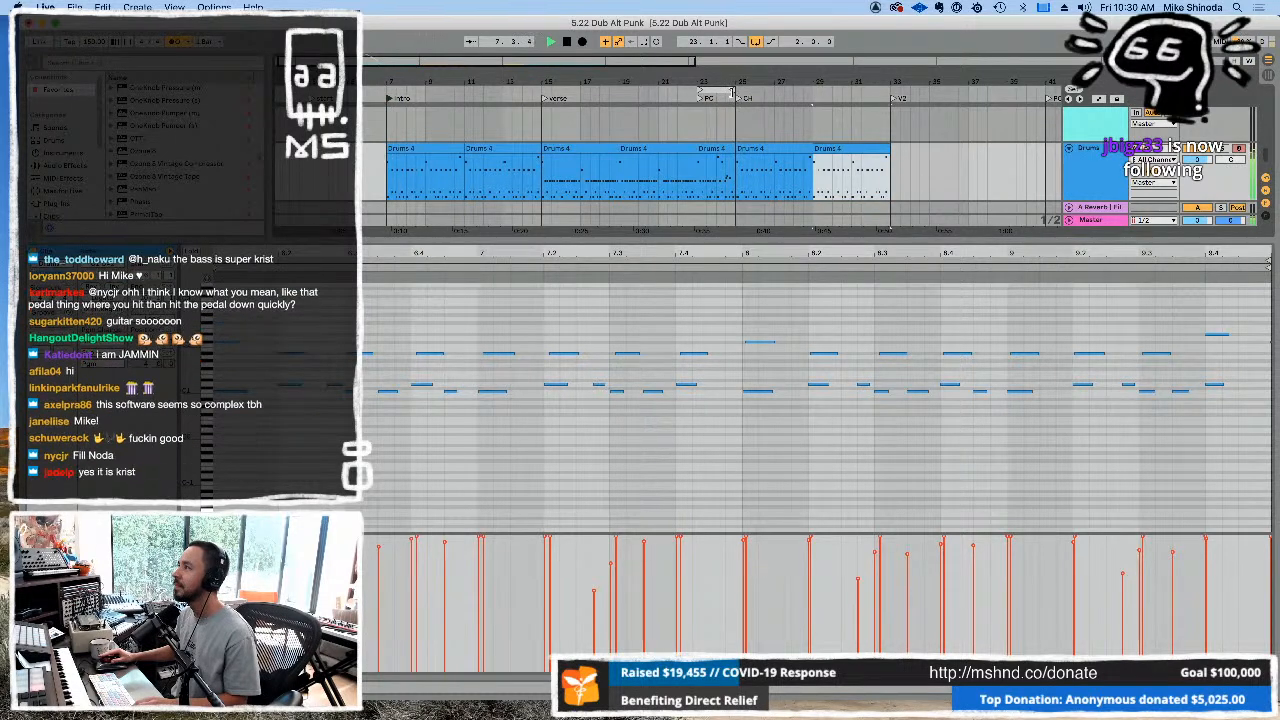
left_click(475, 158)
left_click_drag(264, 300, 232, 402)
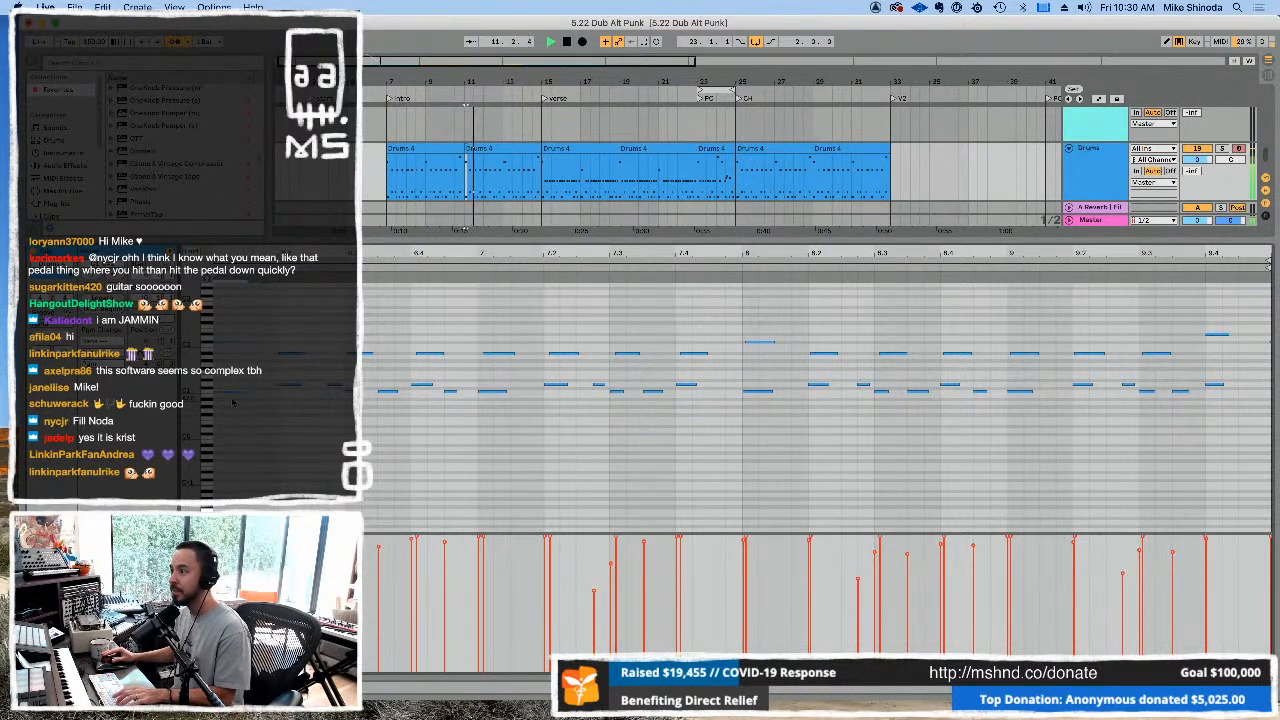
left_click(490, 152)
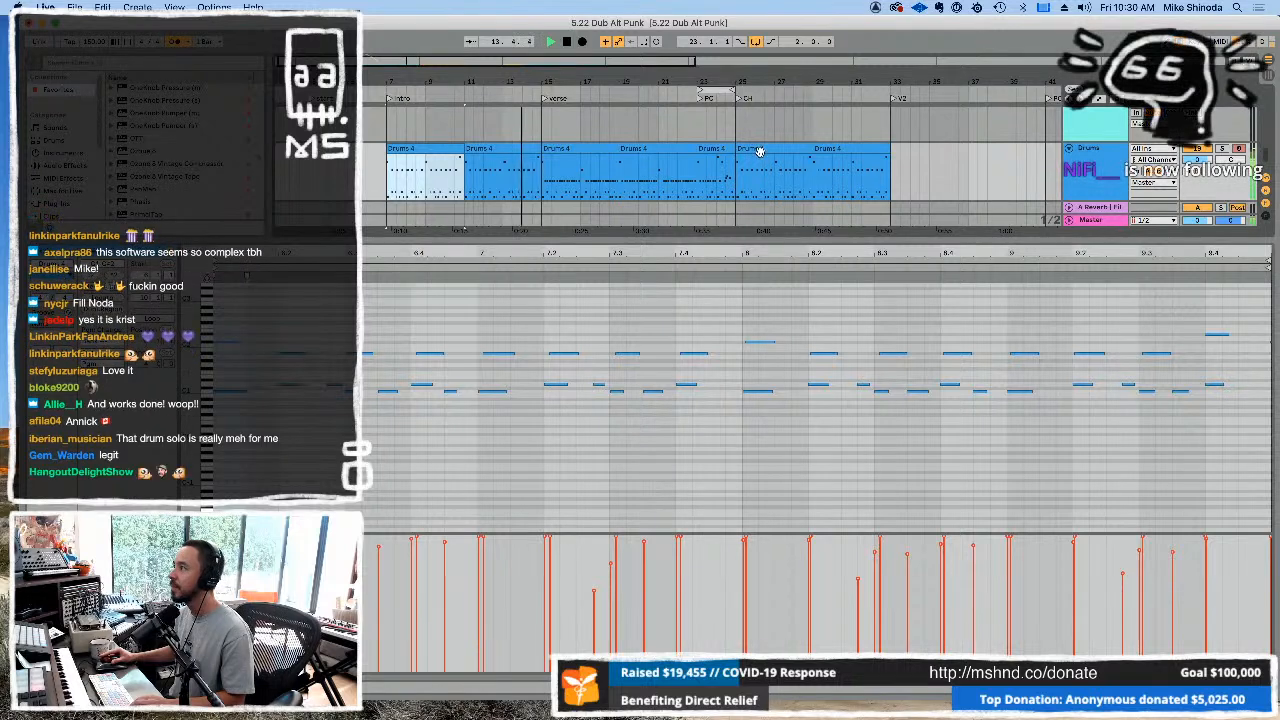
left_click(760, 150)
left_click(838, 151)
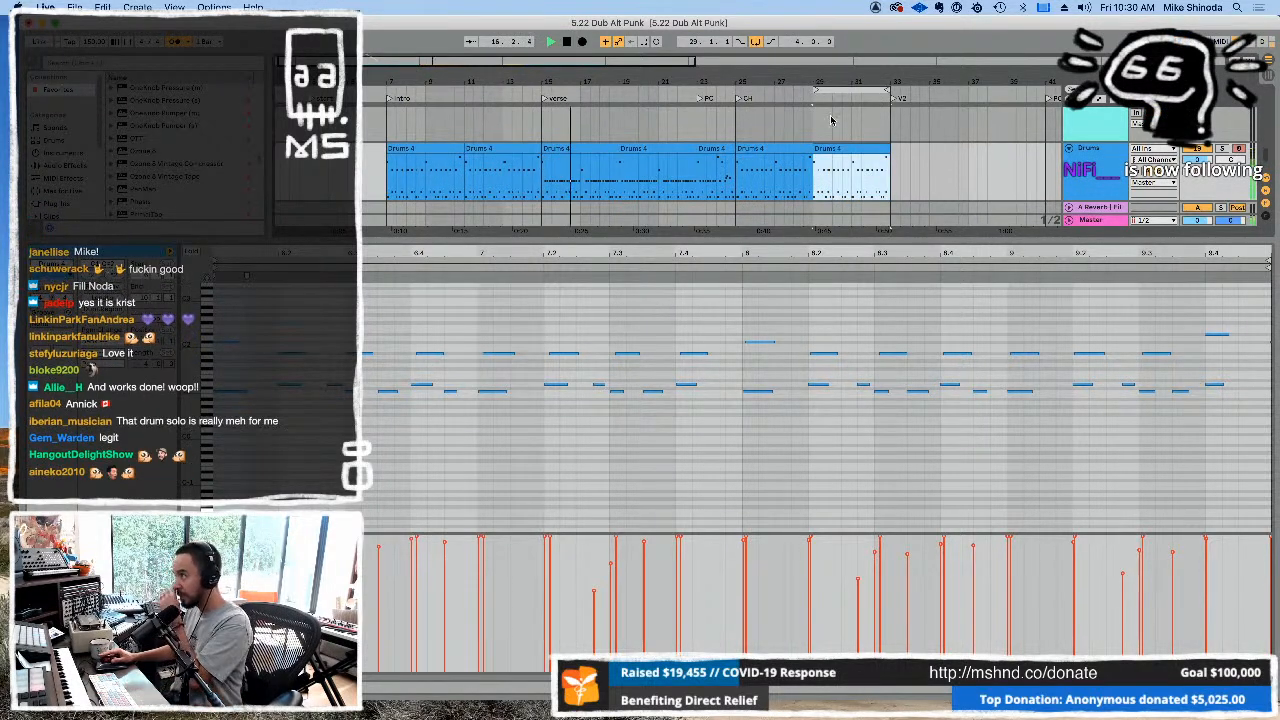
left_click_drag(814, 90, 388, 87)
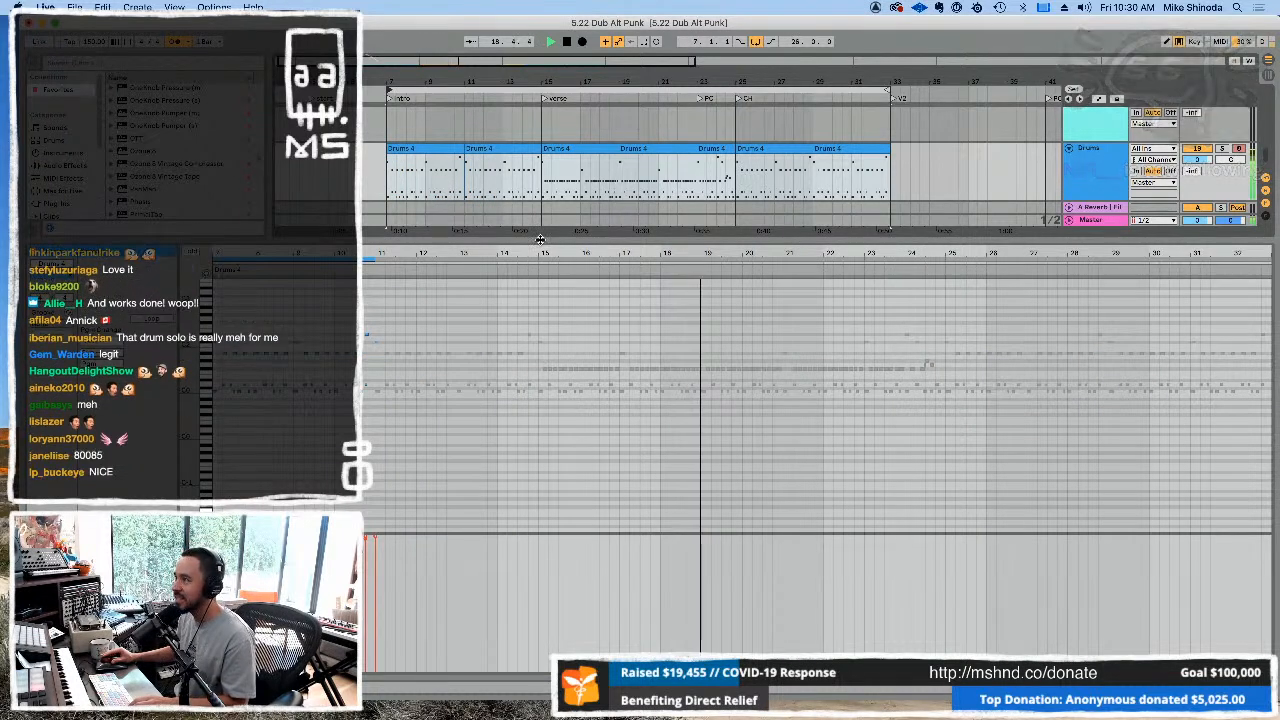
Enlarge the arrangement area and deactivate the first Live Bass clip in the verse.
left_click_drag(540, 239, 580, 459)
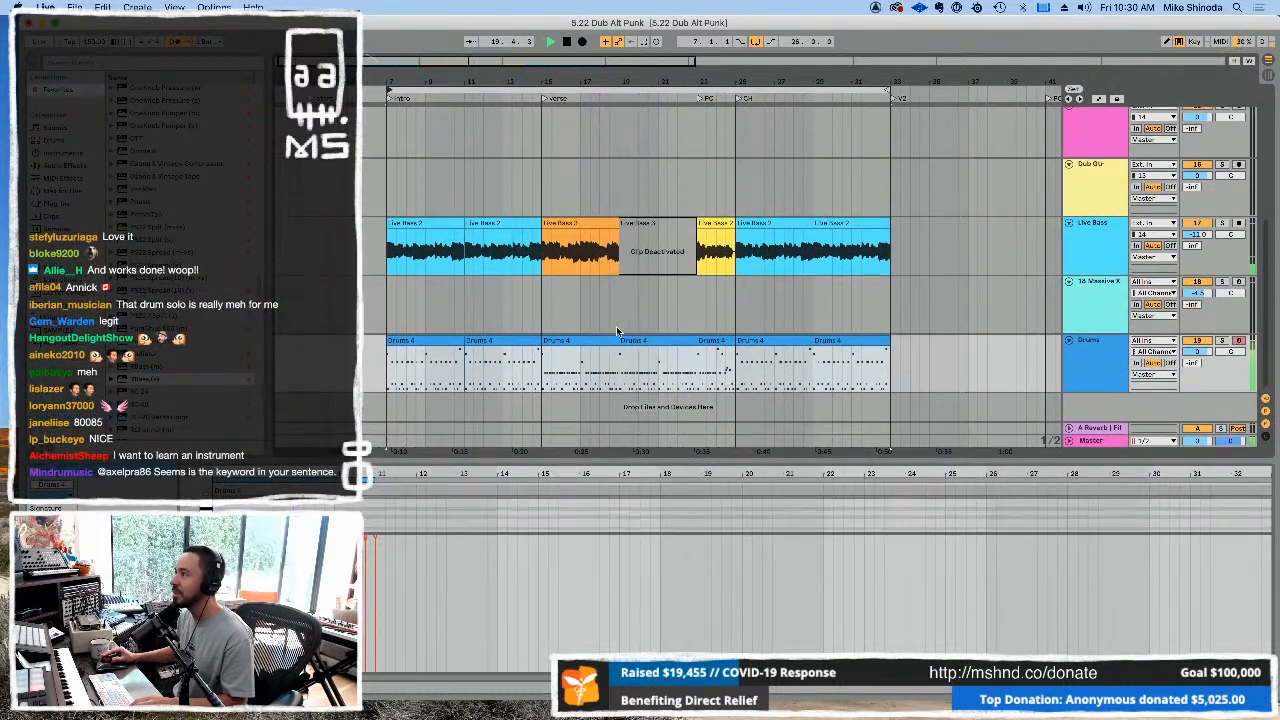
left_click(662, 250)
left_click(600, 224)
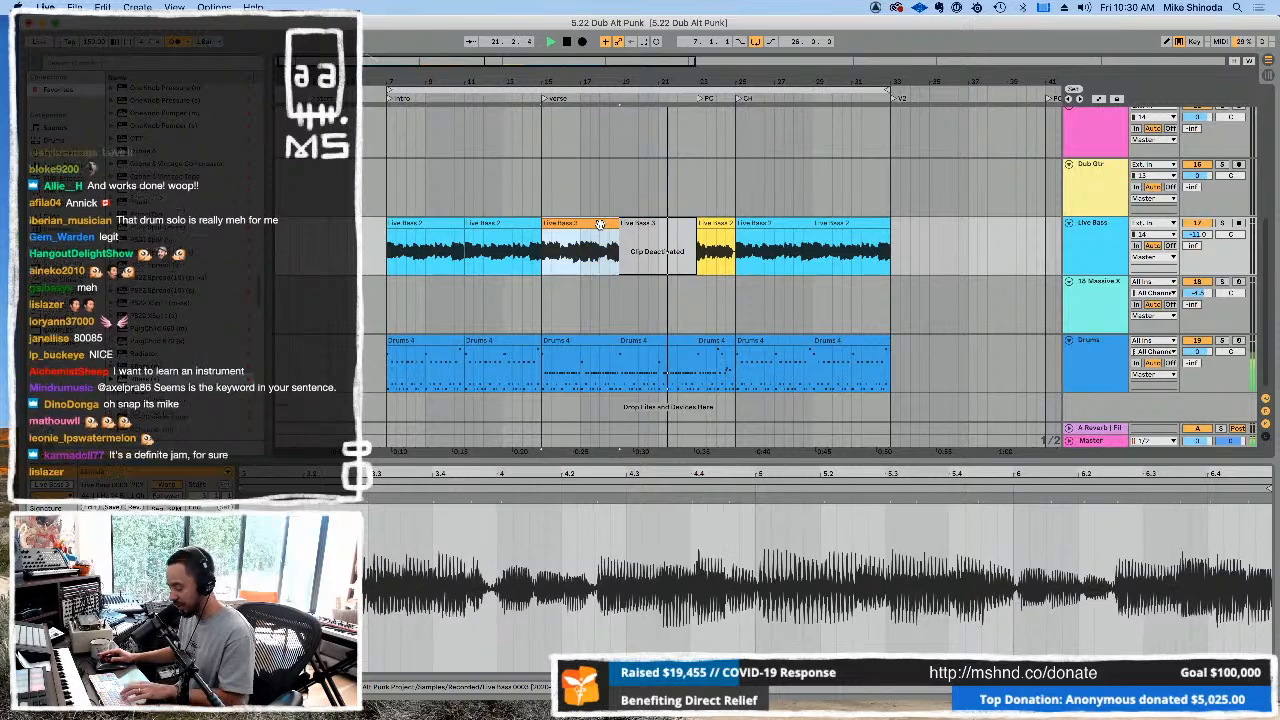
key("0")
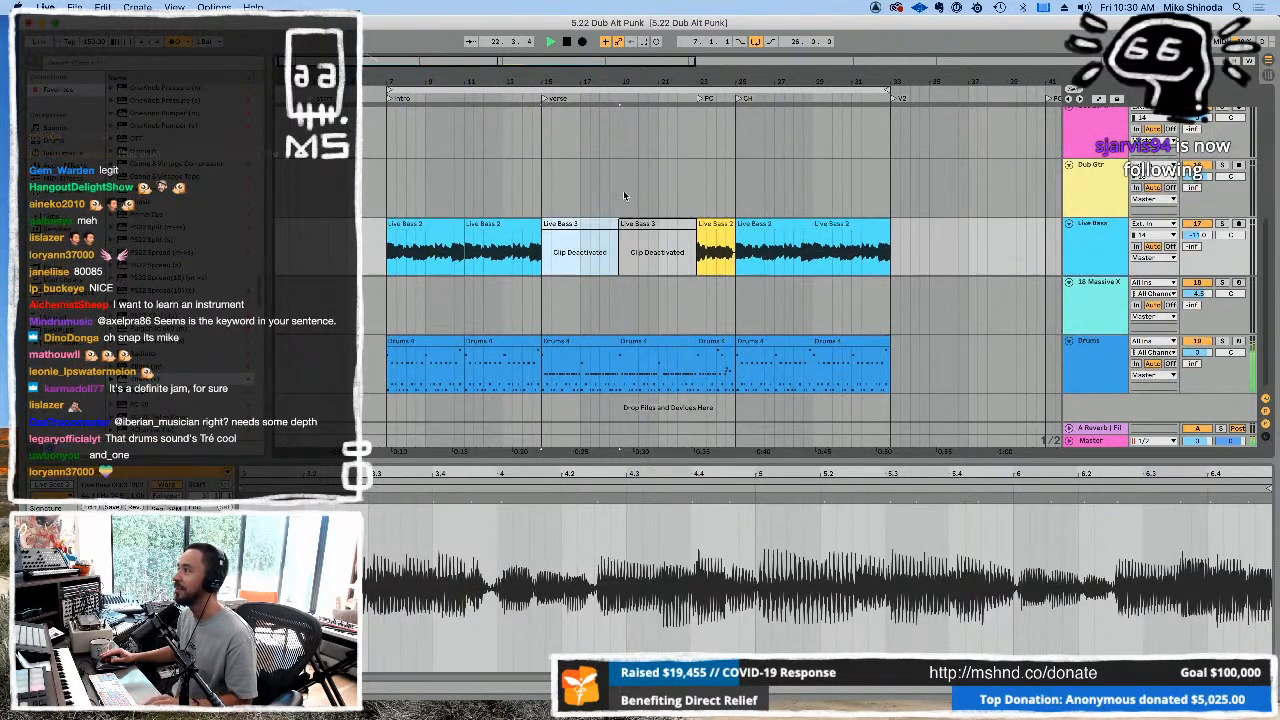
Arm the GTR R track for recording and stop playback.
scroll(623, 190, "up", 3)
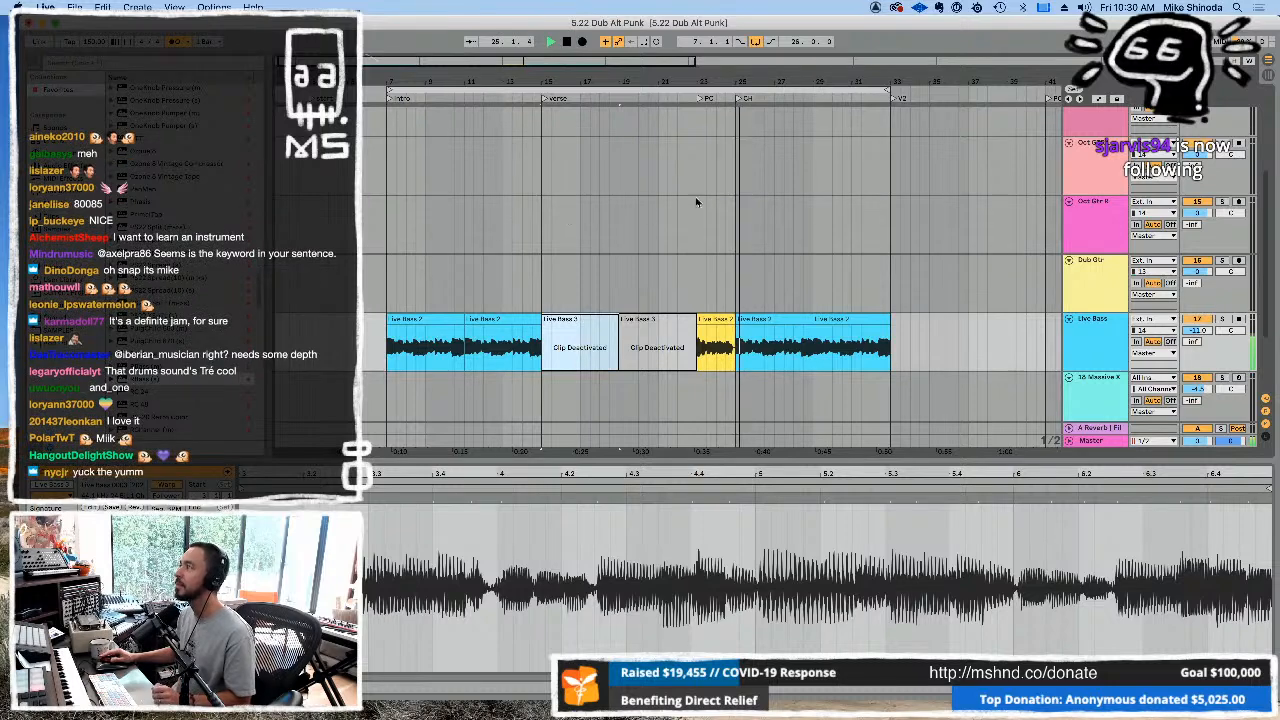
scroll(931, 202, "up", 2)
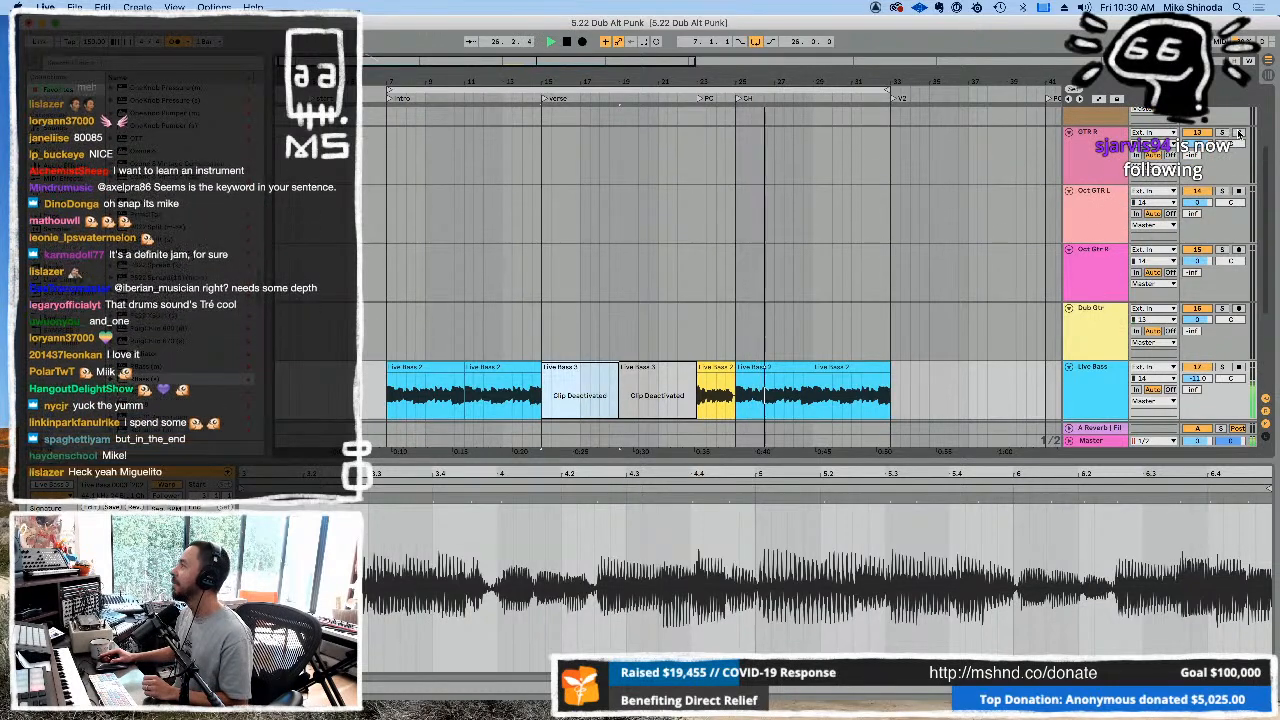
scroll(1153, 318, "down", 4)
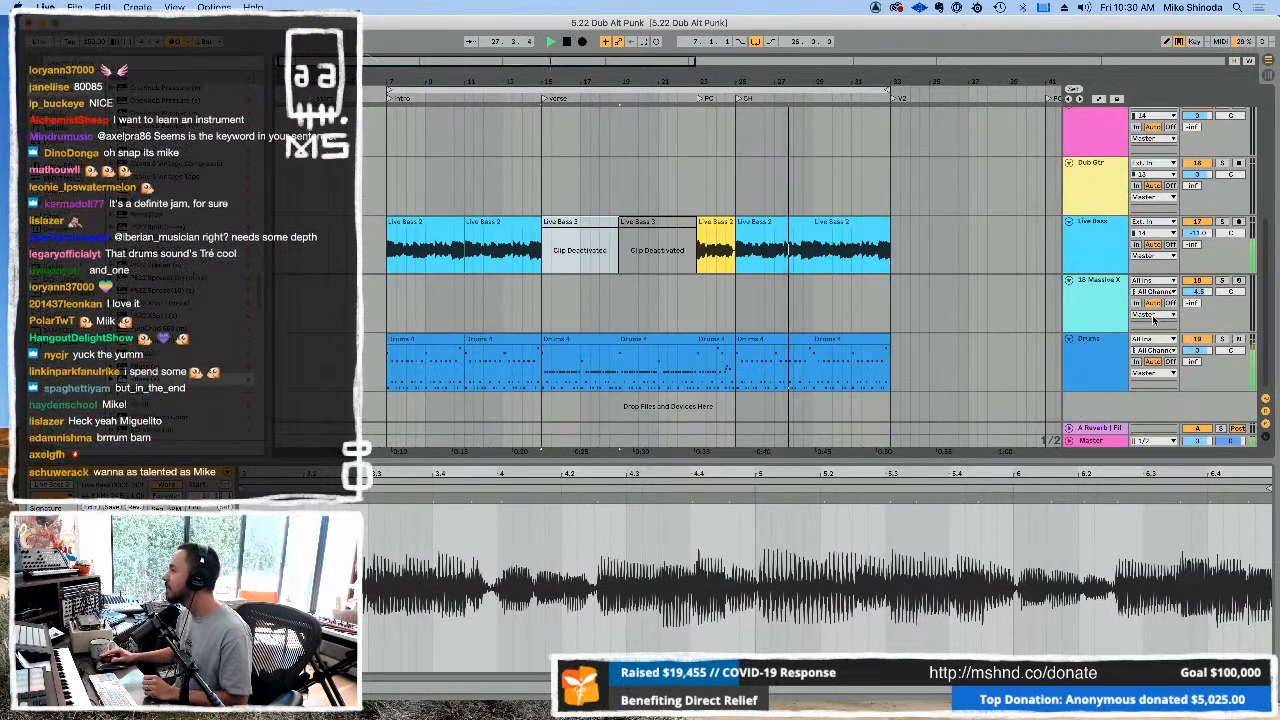
scroll(1153, 318, "up", 6)
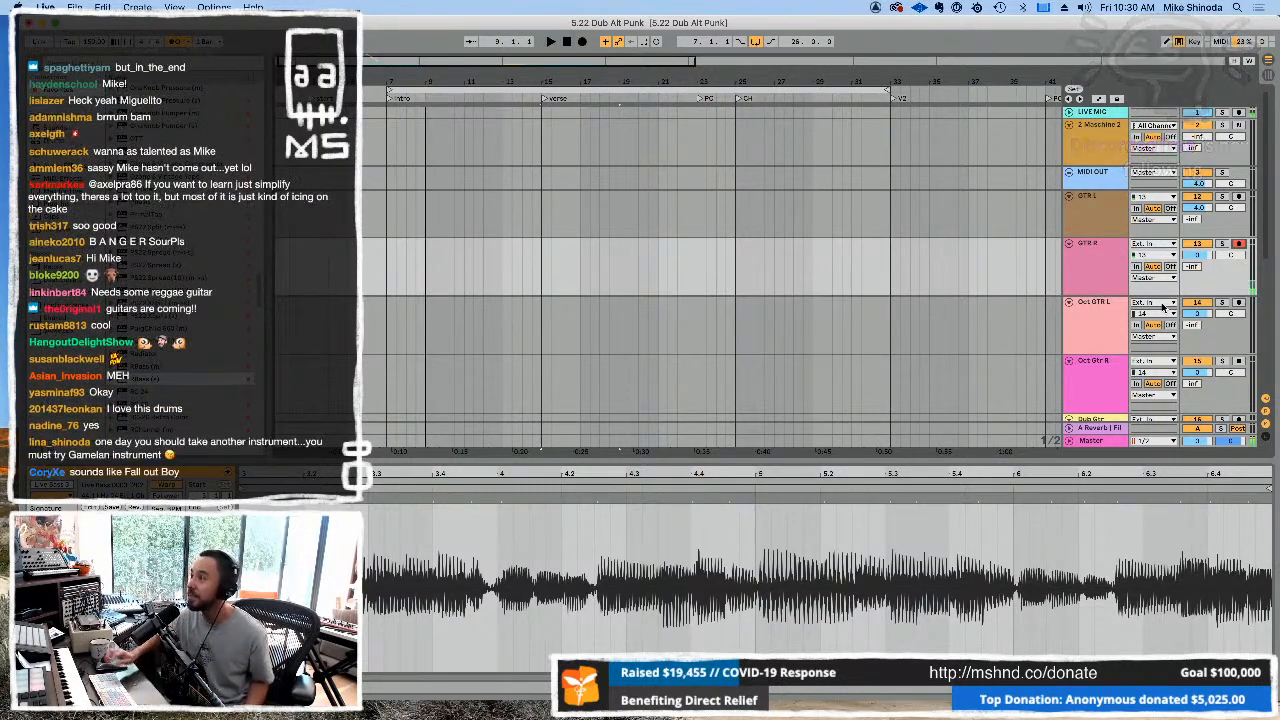
key("minus")
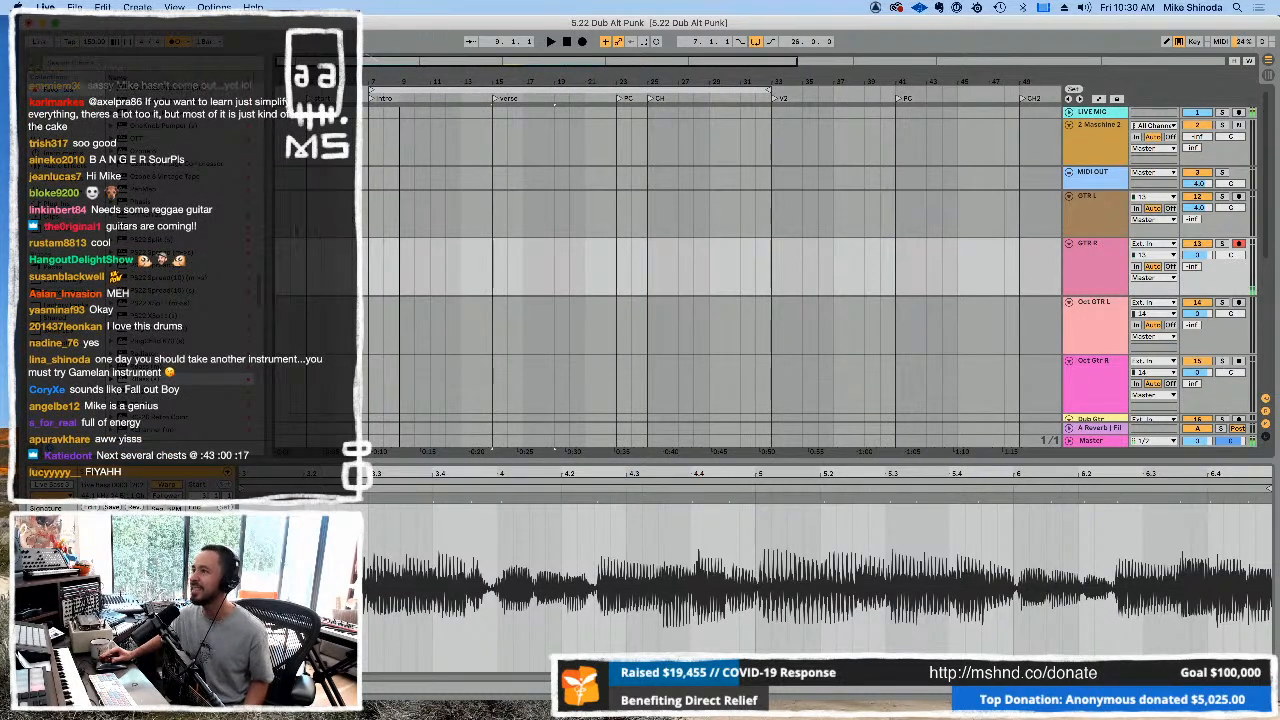
Record a guitar take on GTR R from bar 1 to about bar 17.
left_click(279, 221)
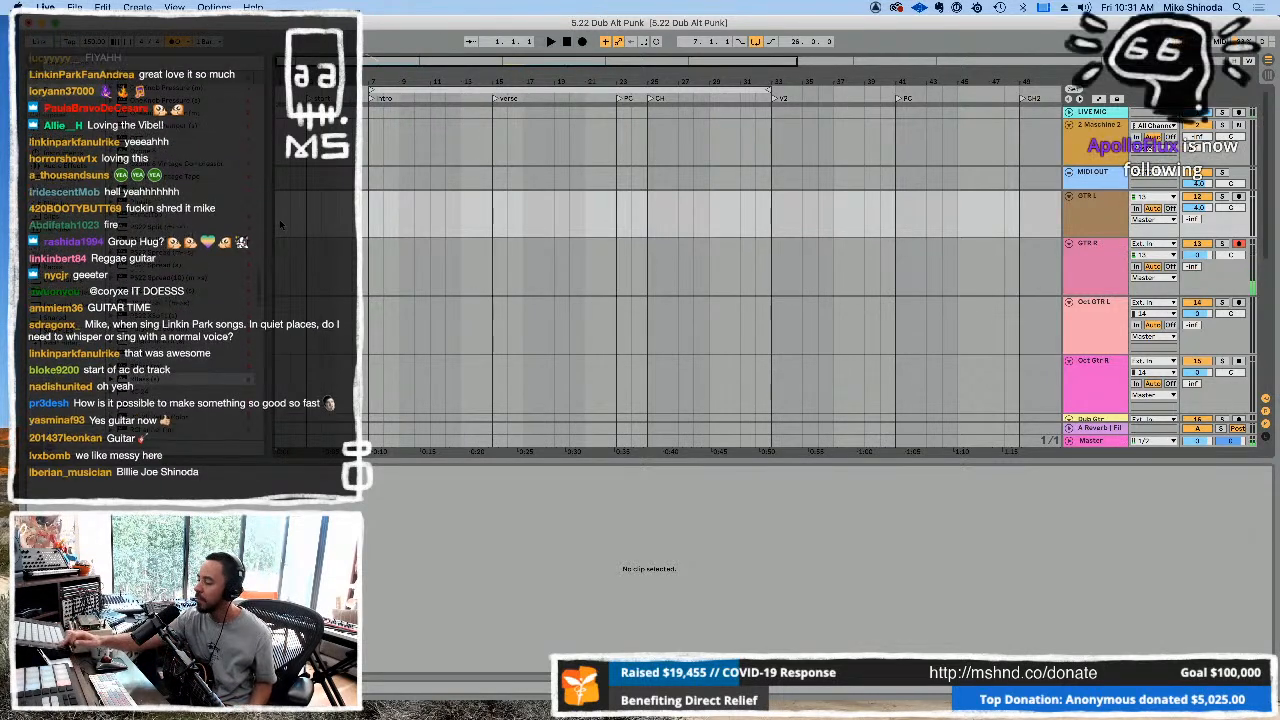
key("F9")
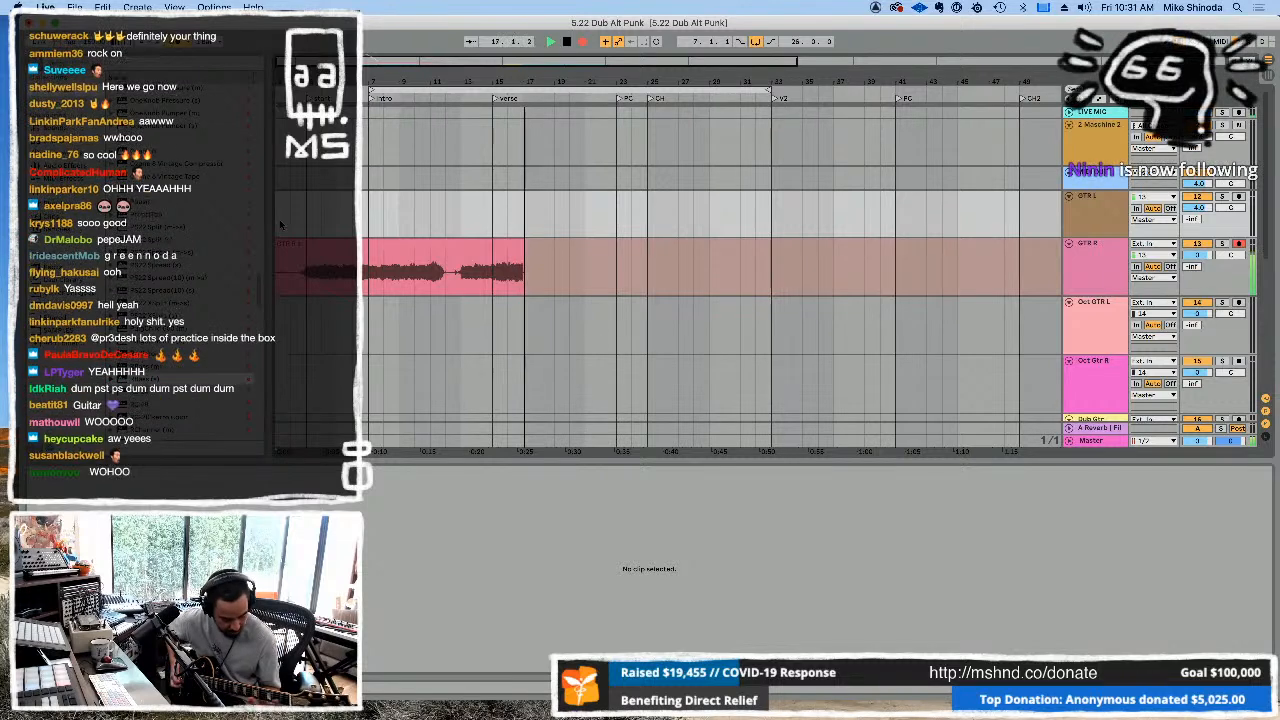
key("space")
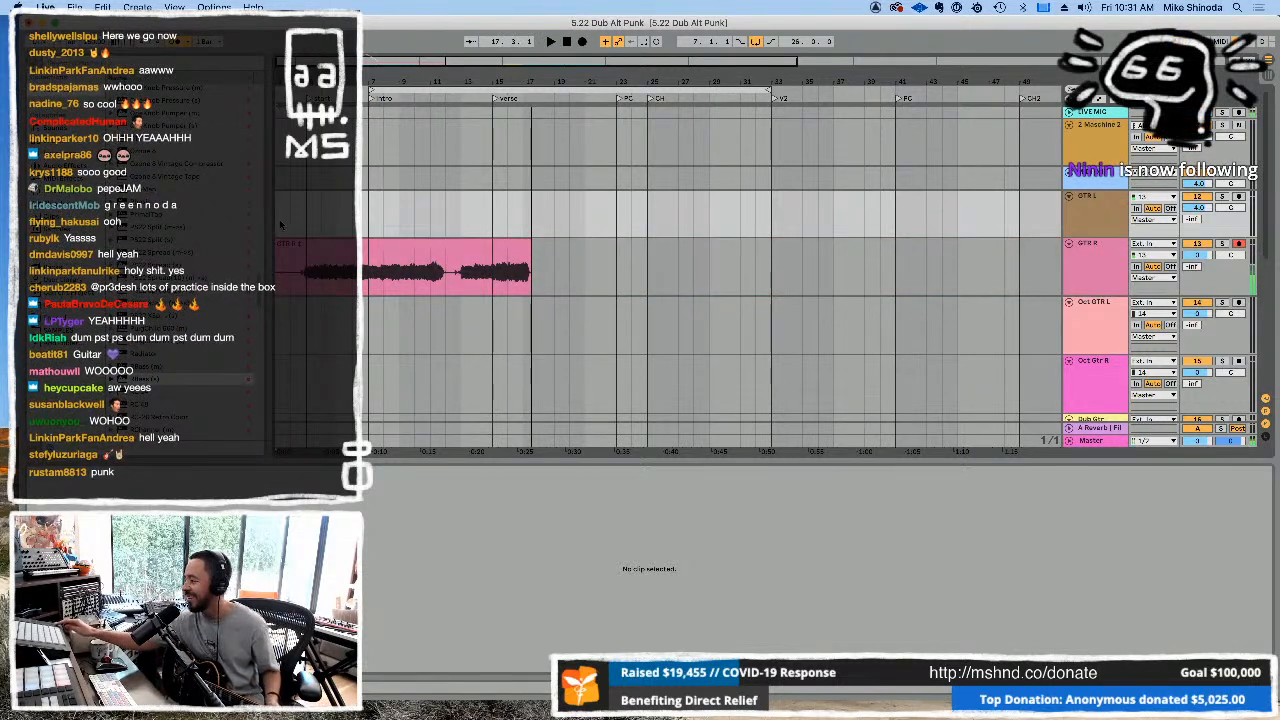
key("space")
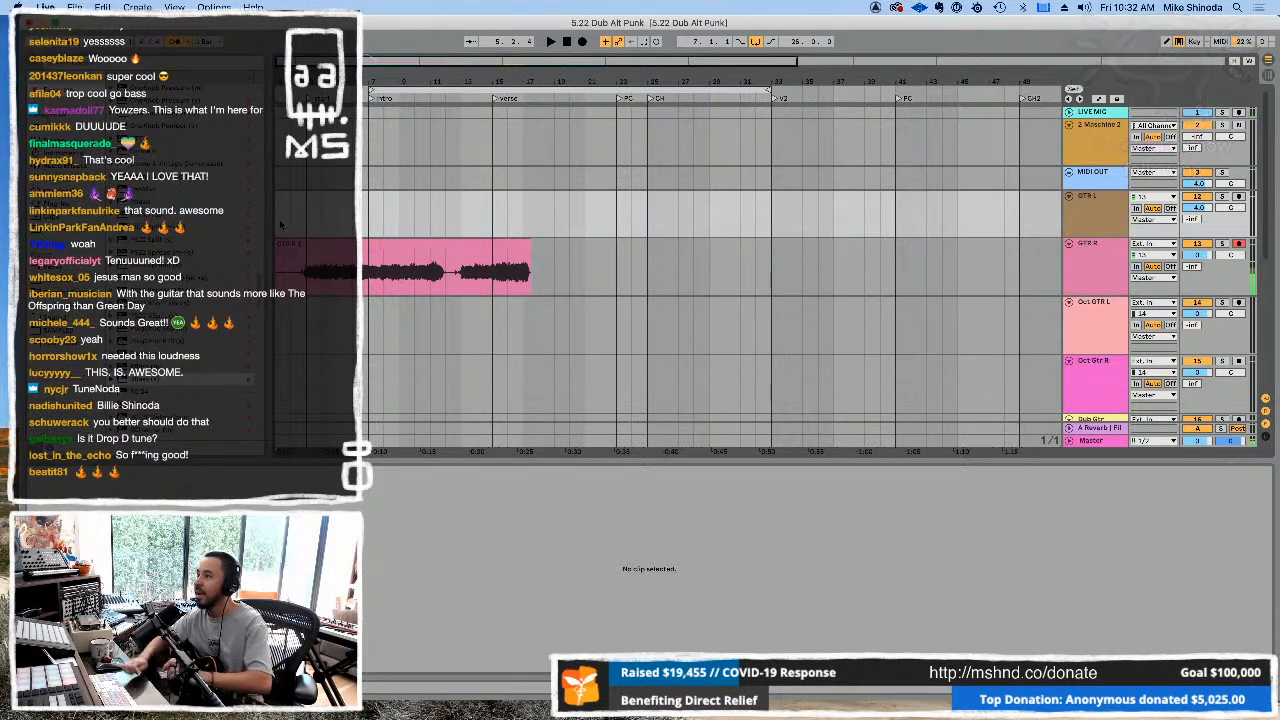
Delete the time of the intro's second half, bars 11 to 15, across the whole arrangement.
scroll(587, 281, "down", 10)
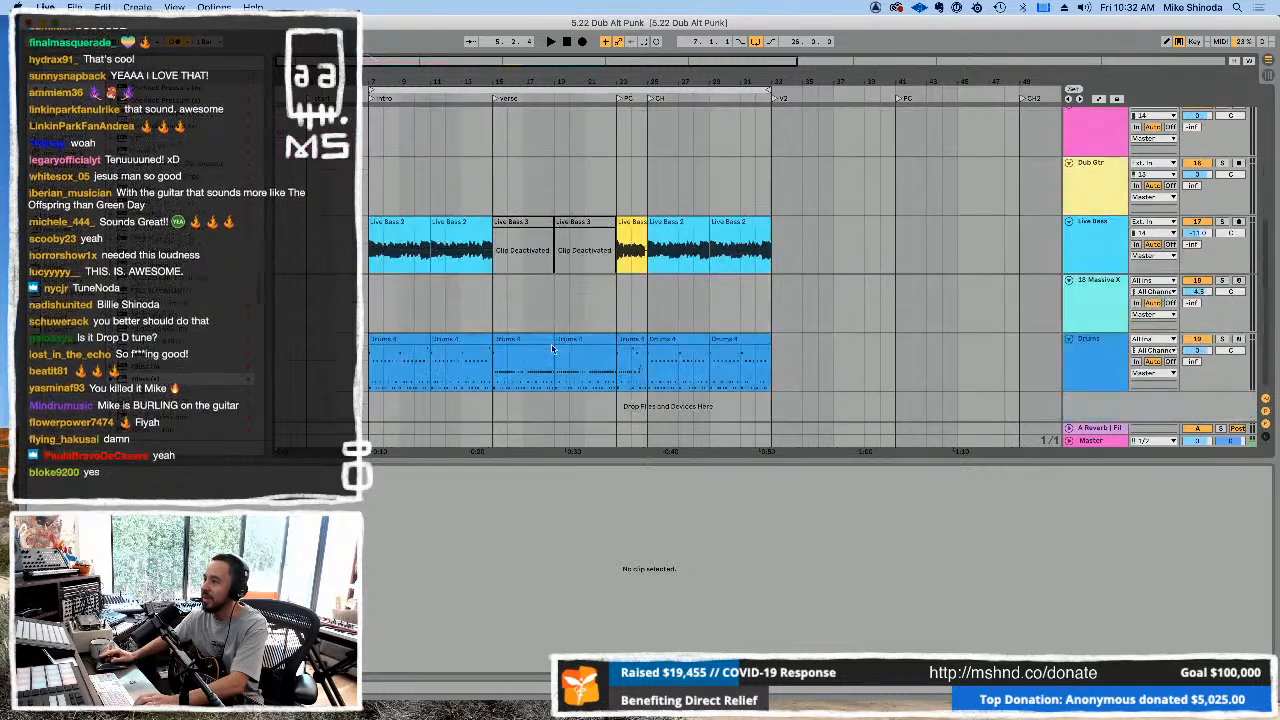
left_click_drag(493, 443, 447, 444)
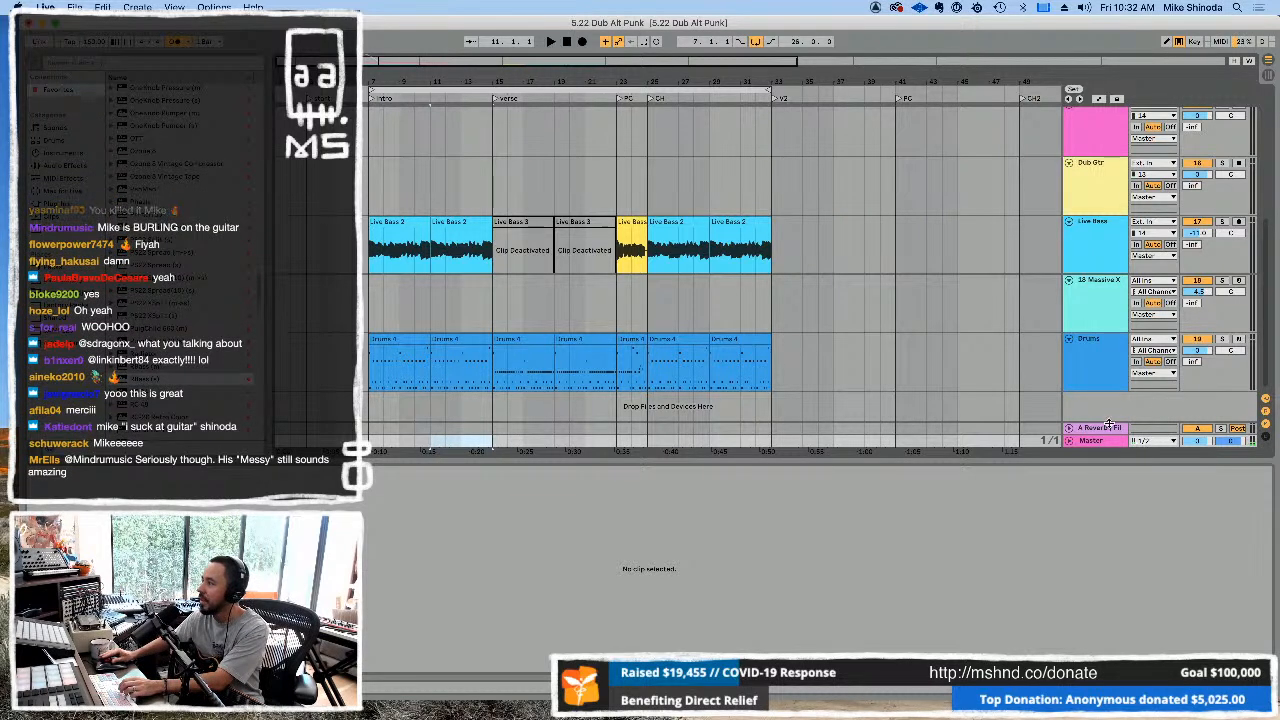
left_click_drag(1112, 433, 1111, 410)
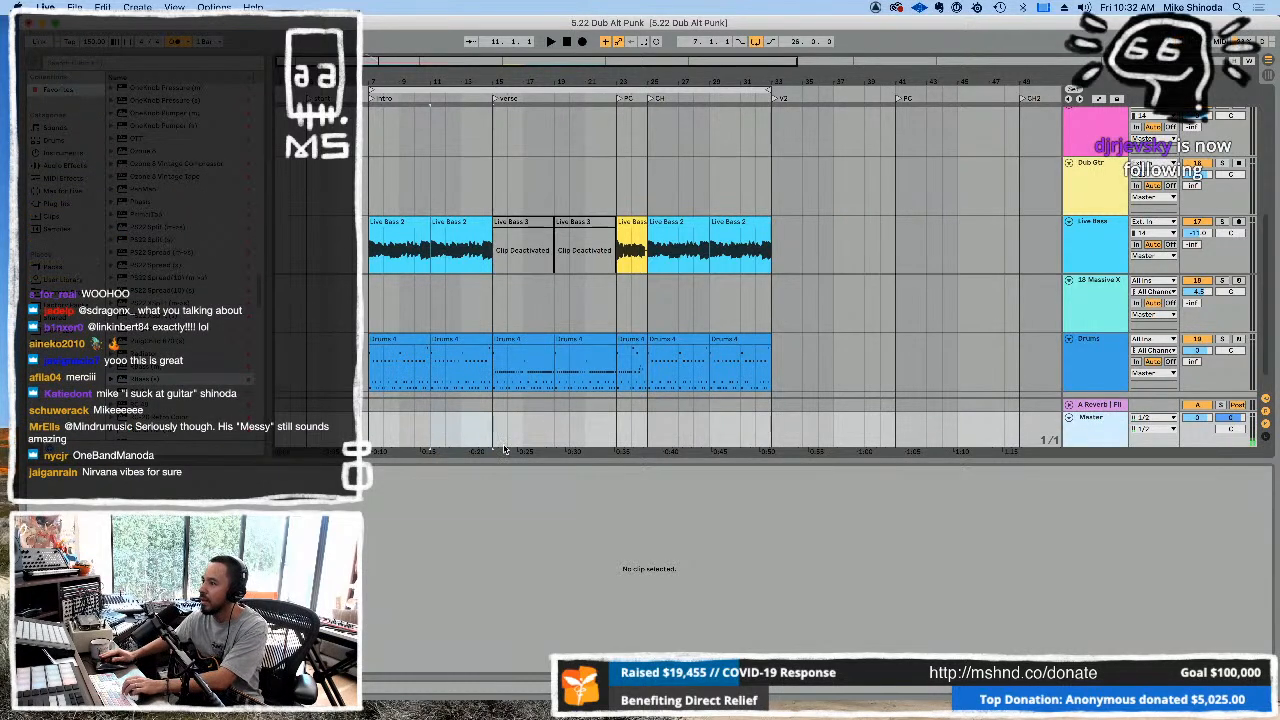
left_click_drag(429, 436, 480, 436)
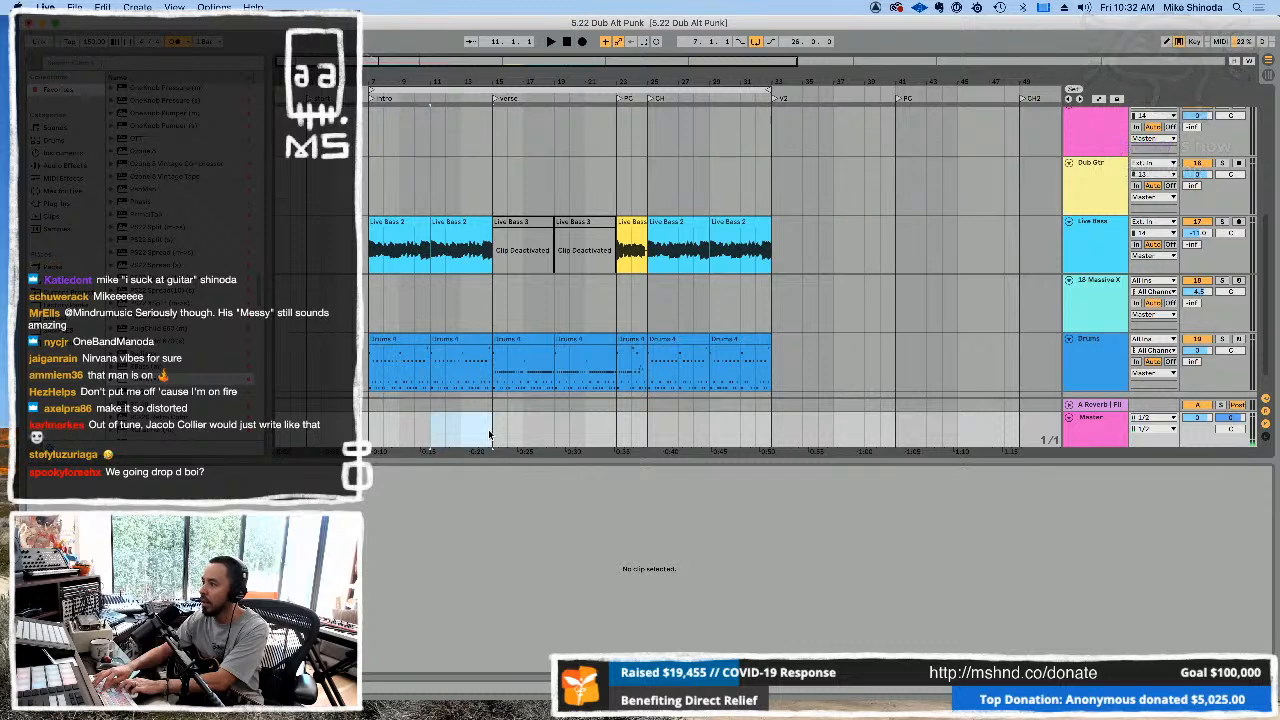
key("super+shift+Delete")
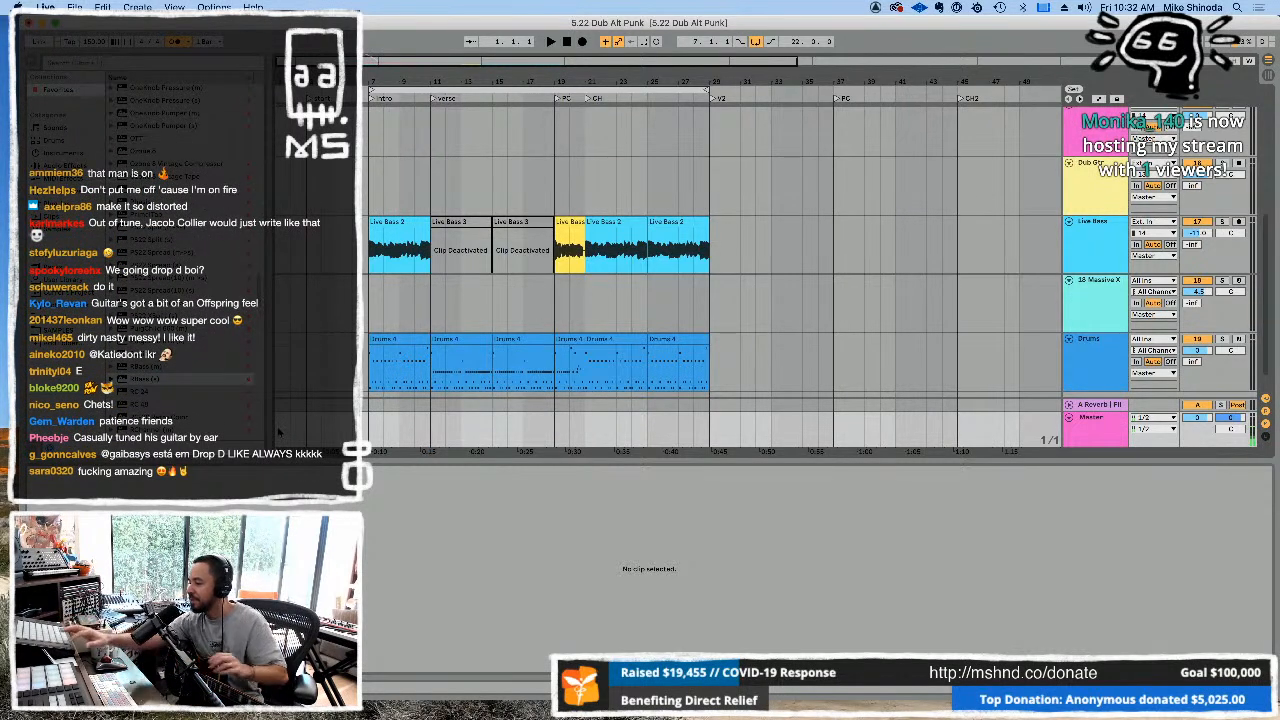
Record a new guitar take on GTR R from bar 1 through the end of the chorus, looping back to the intro.
key("space")
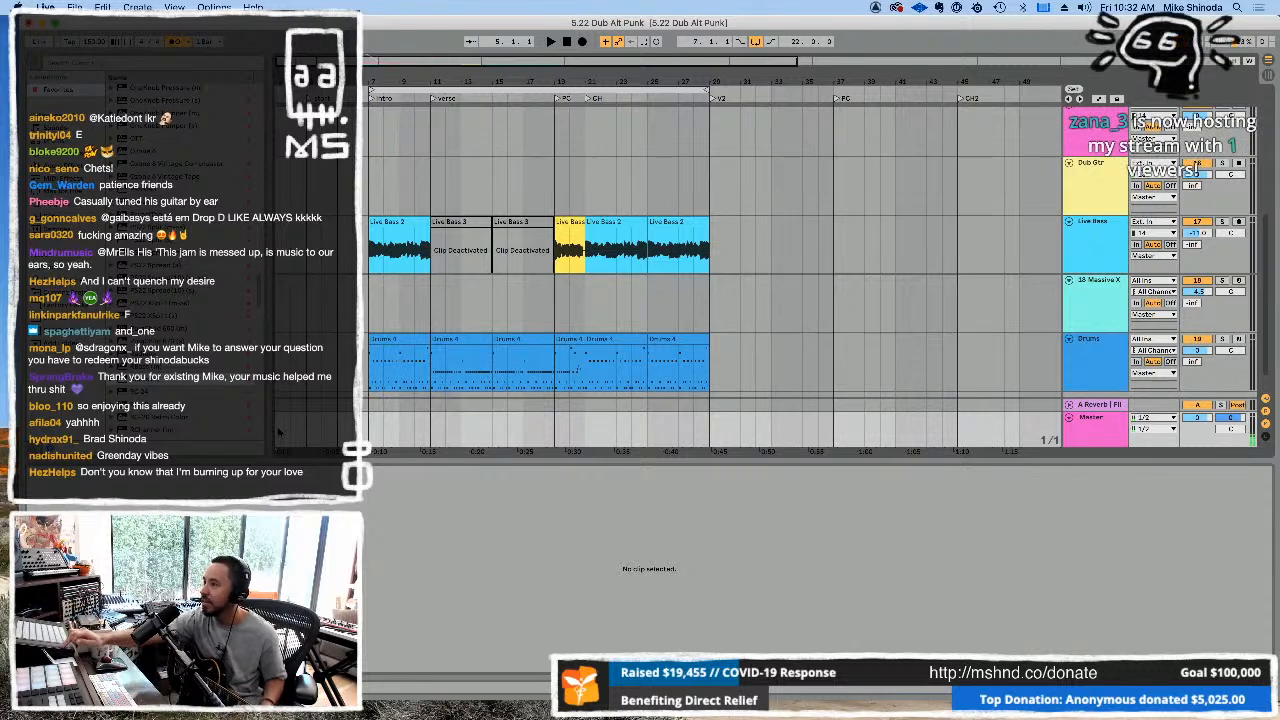
scroll(532, 206, "up", 4)
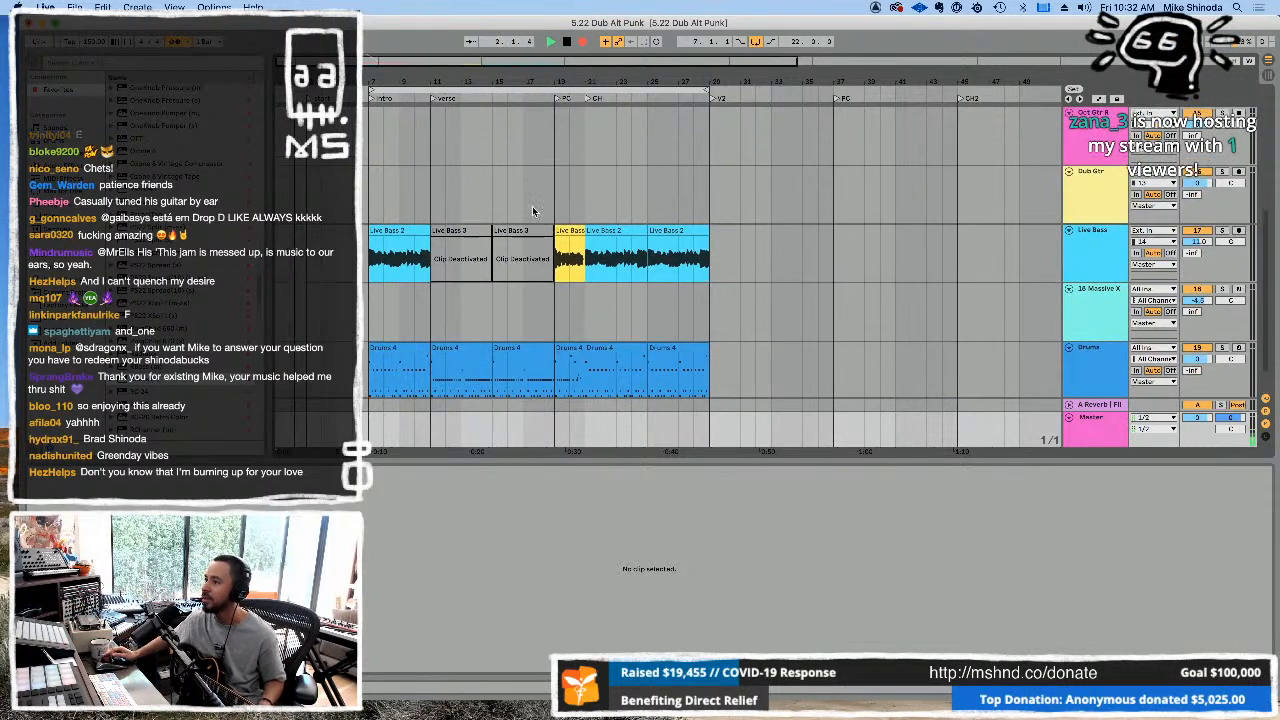
scroll(497, 390, "up", 1)
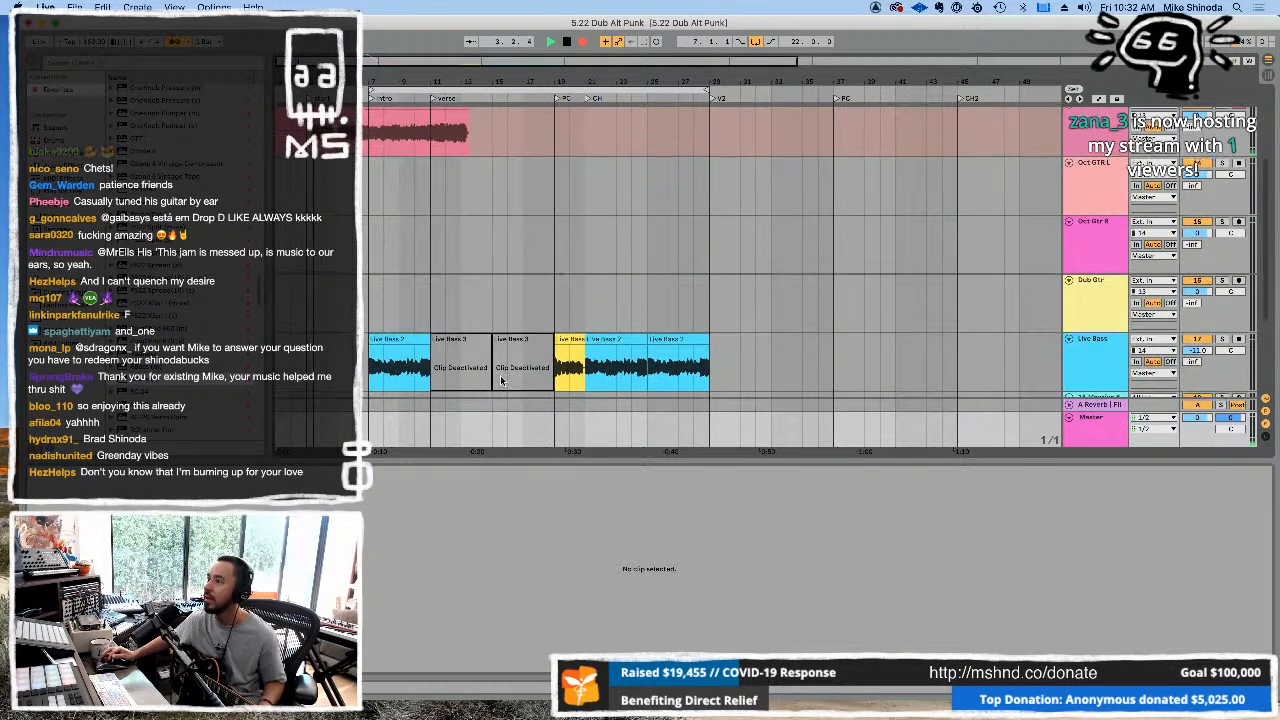
key("space")
key("space")
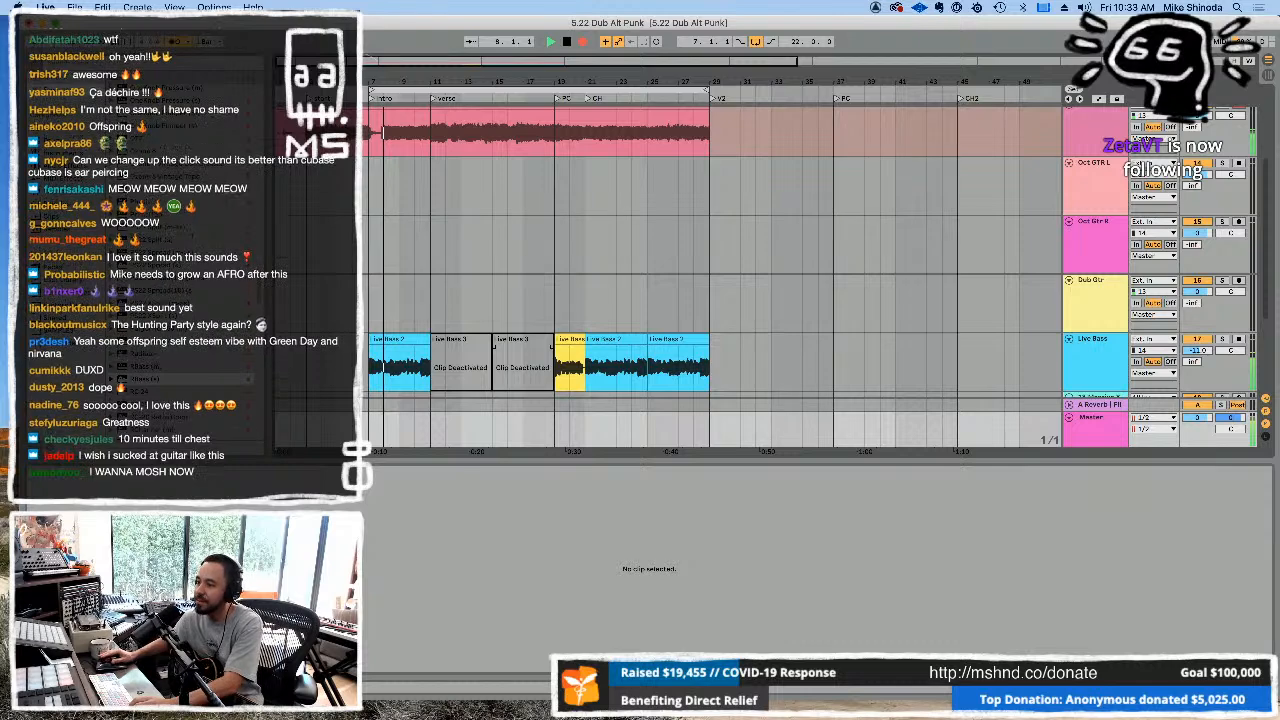
key("space")
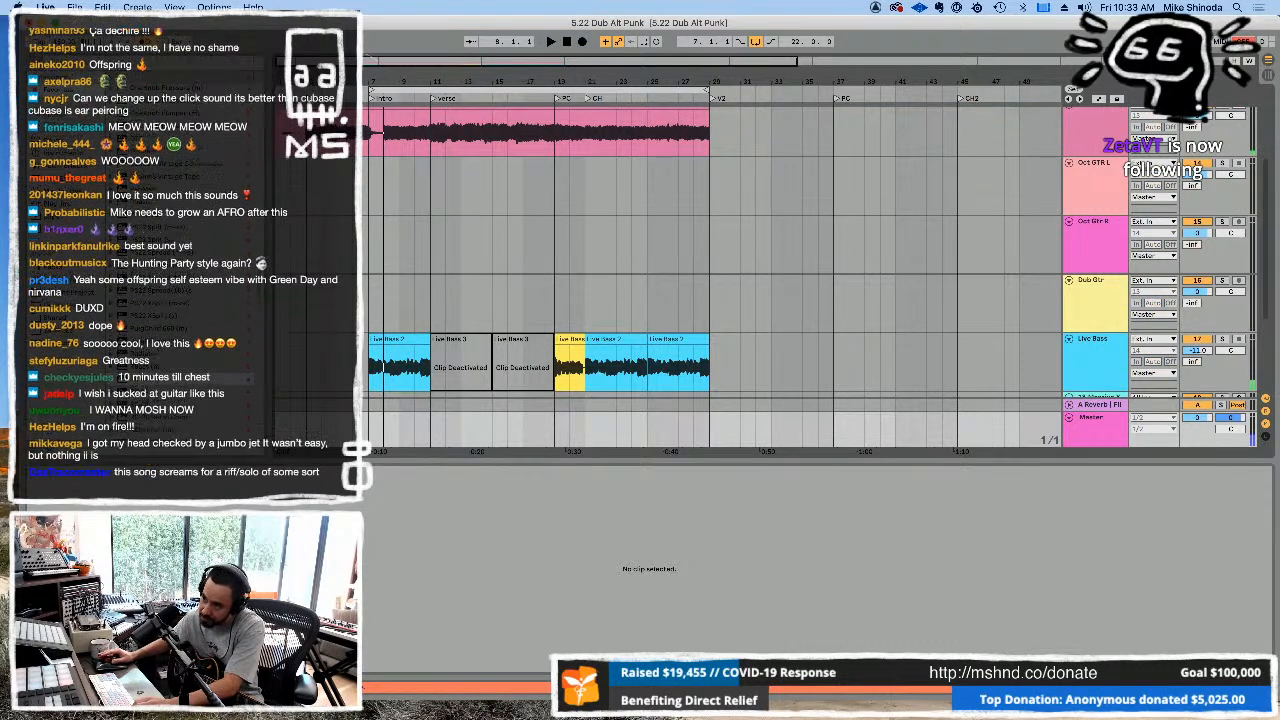
Set the audio output and input devices to Avid HDX (16 In, 16 Out) in the preferences.
key("super+comma")
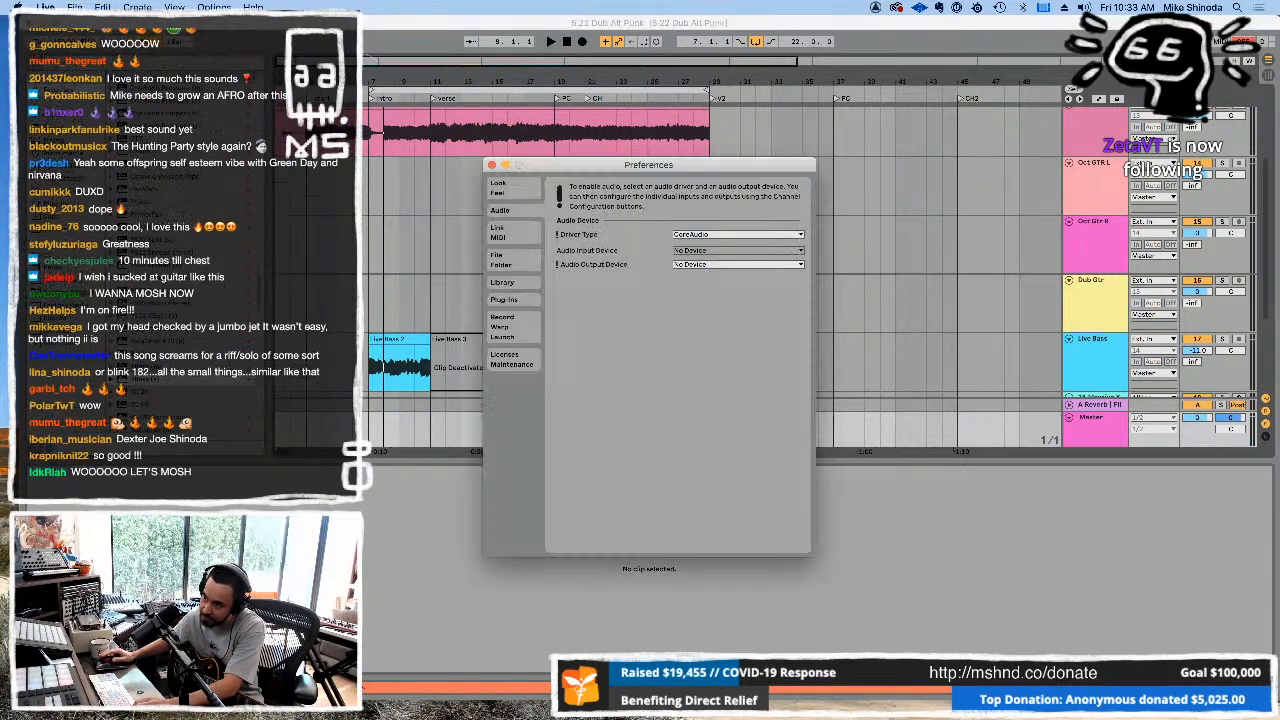
left_click(748, 264)
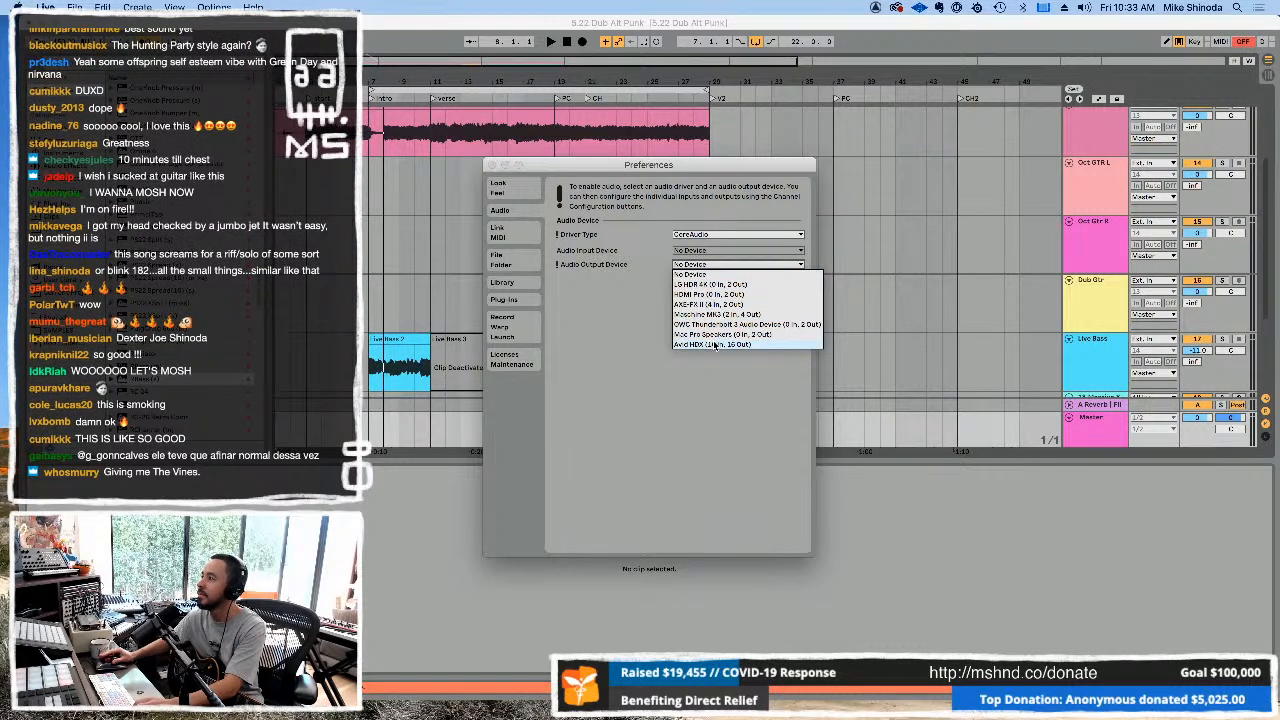
left_click(713, 344)
left_click(716, 251)
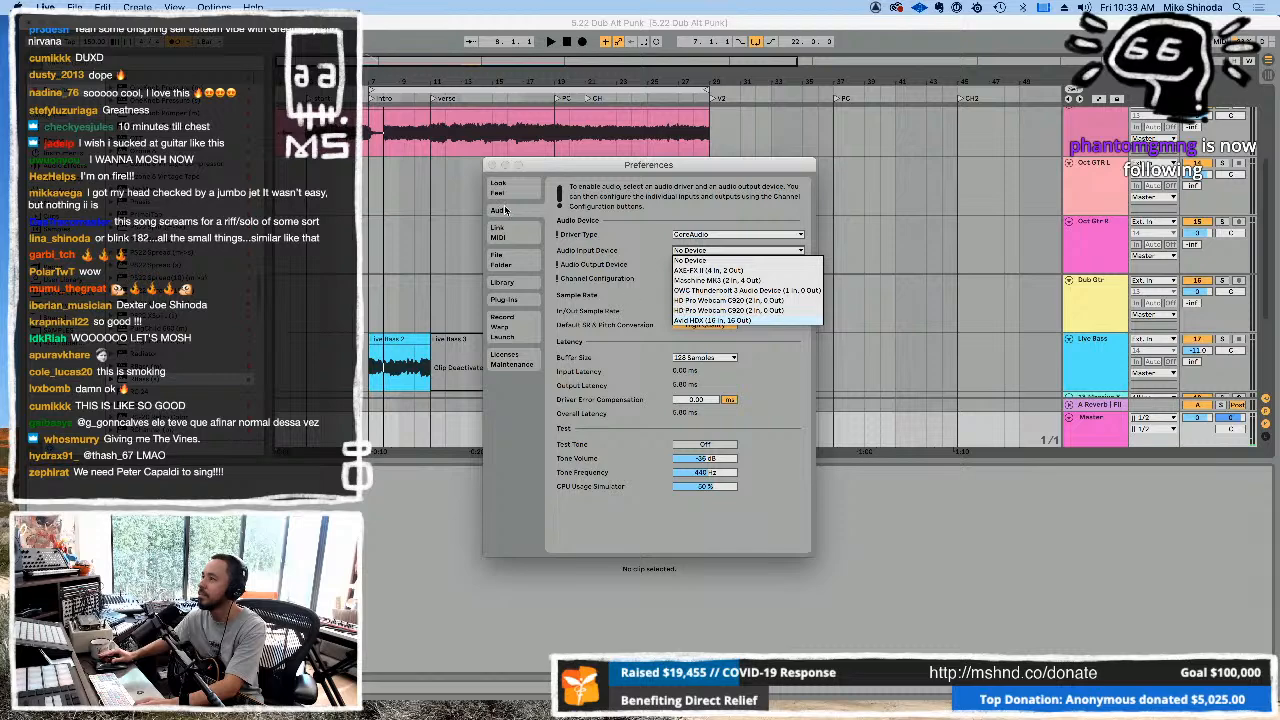
left_click(491, 166)
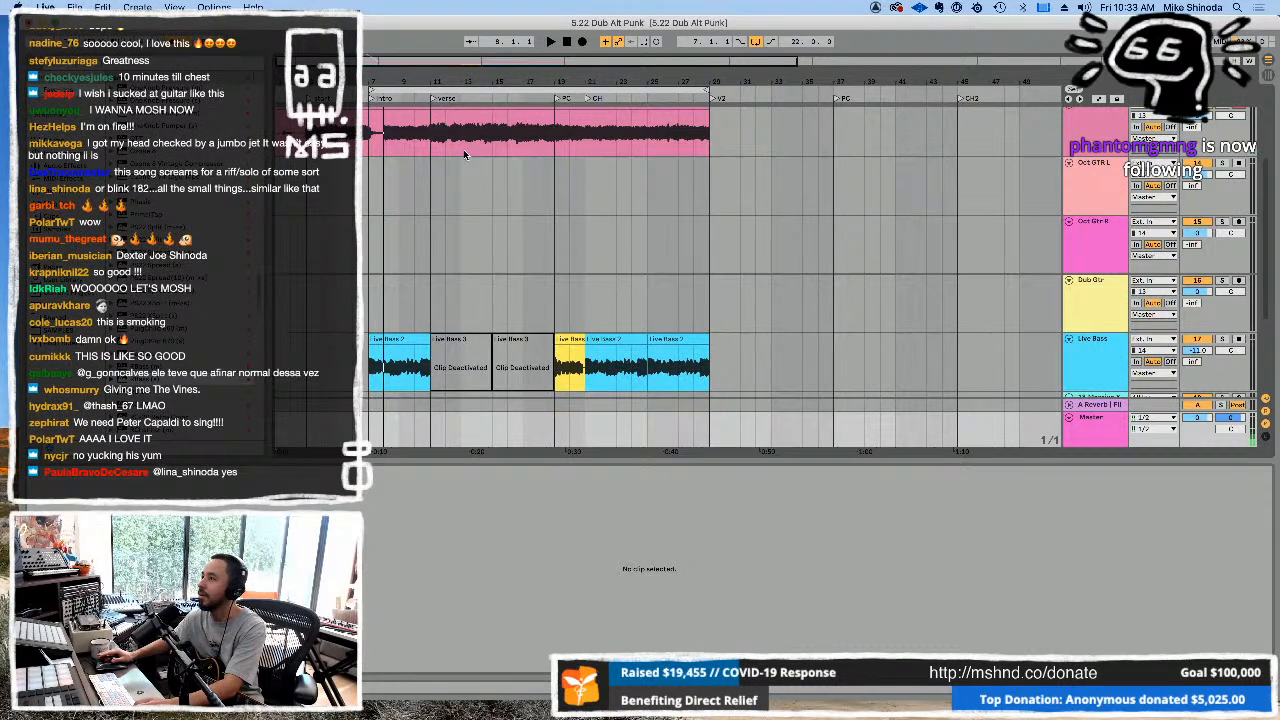
Extend the start of the main GTR R clip back to bar 7, covering the looped-over recording.
left_click(385, 117)
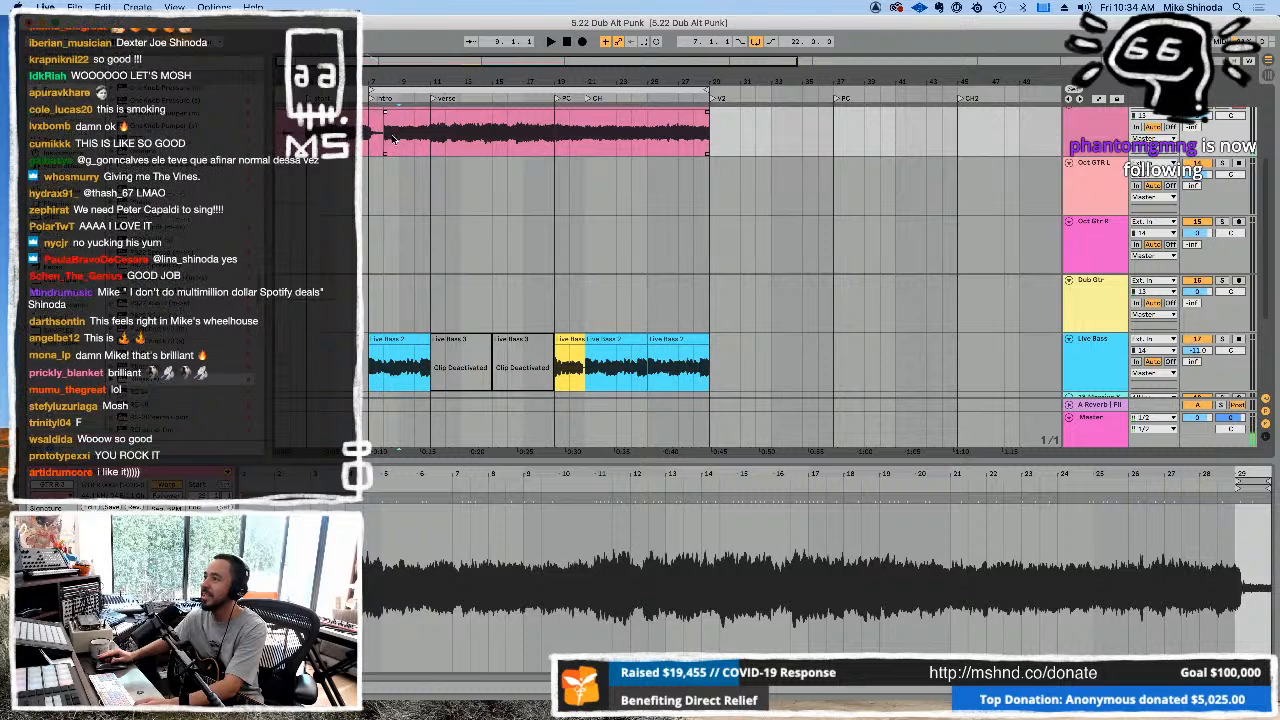
scroll(385, 120, "up", 5)
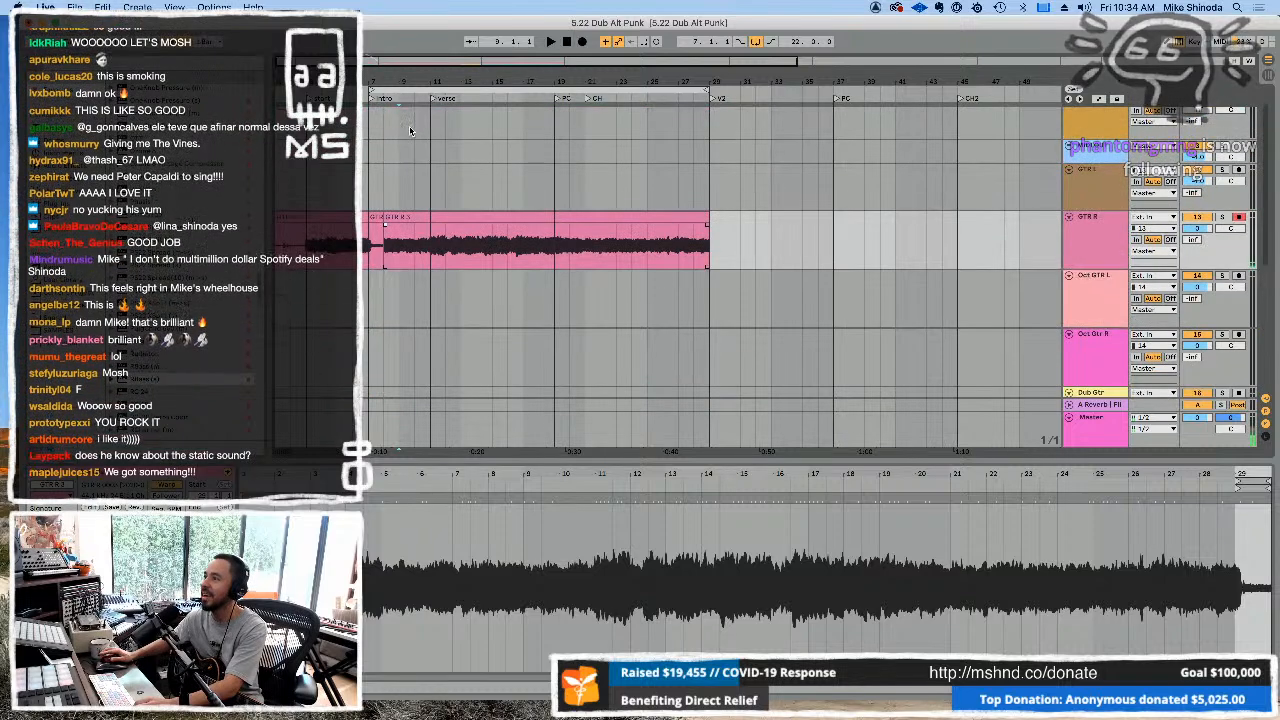
left_click(387, 227)
left_click_drag(382, 220, 367, 220)
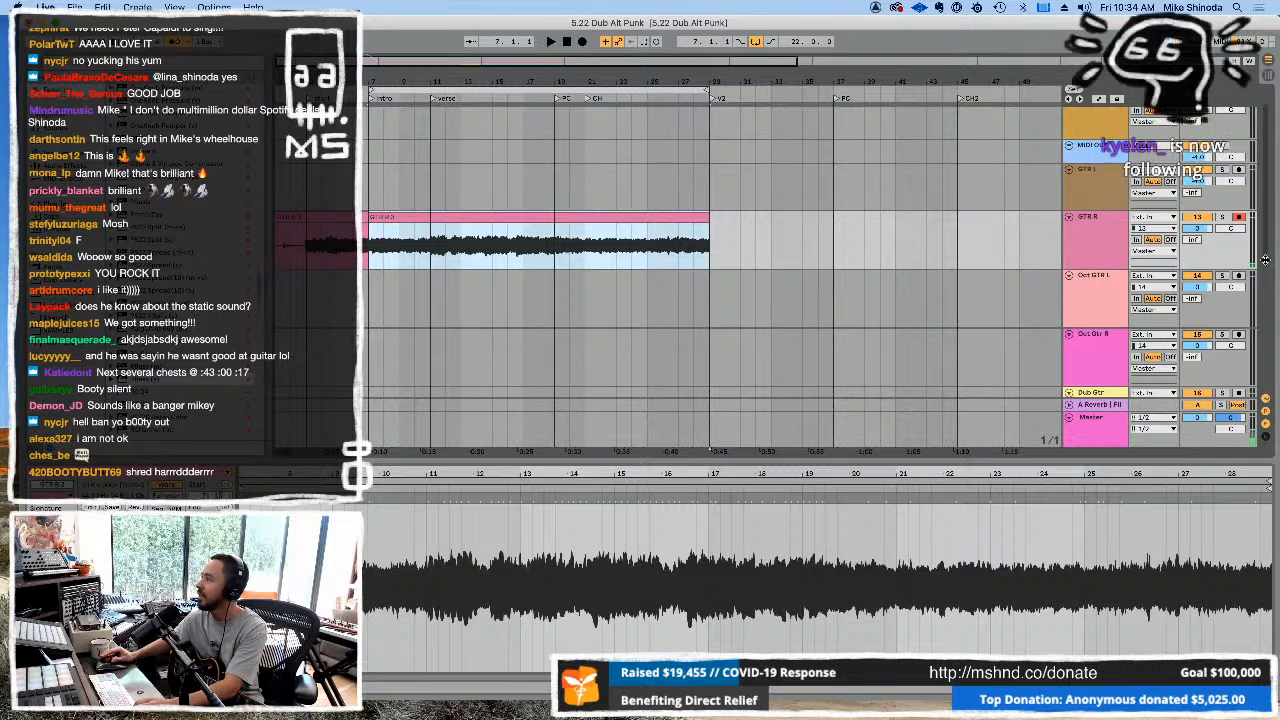
Pan GTR L and Oct GTR L to 50L and both R tracks to 50R, lowering GTR R and Oct GTR L to about -5 dB.
left_click_drag(1230, 229, 1230, 240)
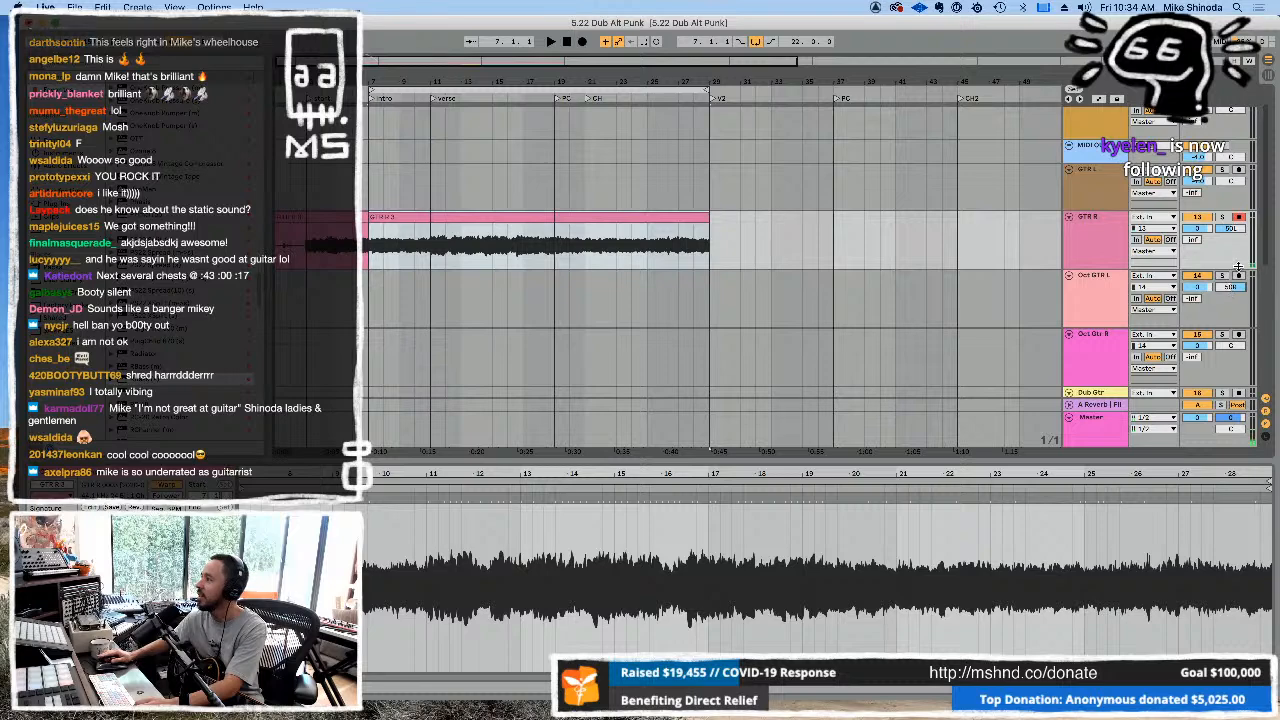
left_click(1100, 224)
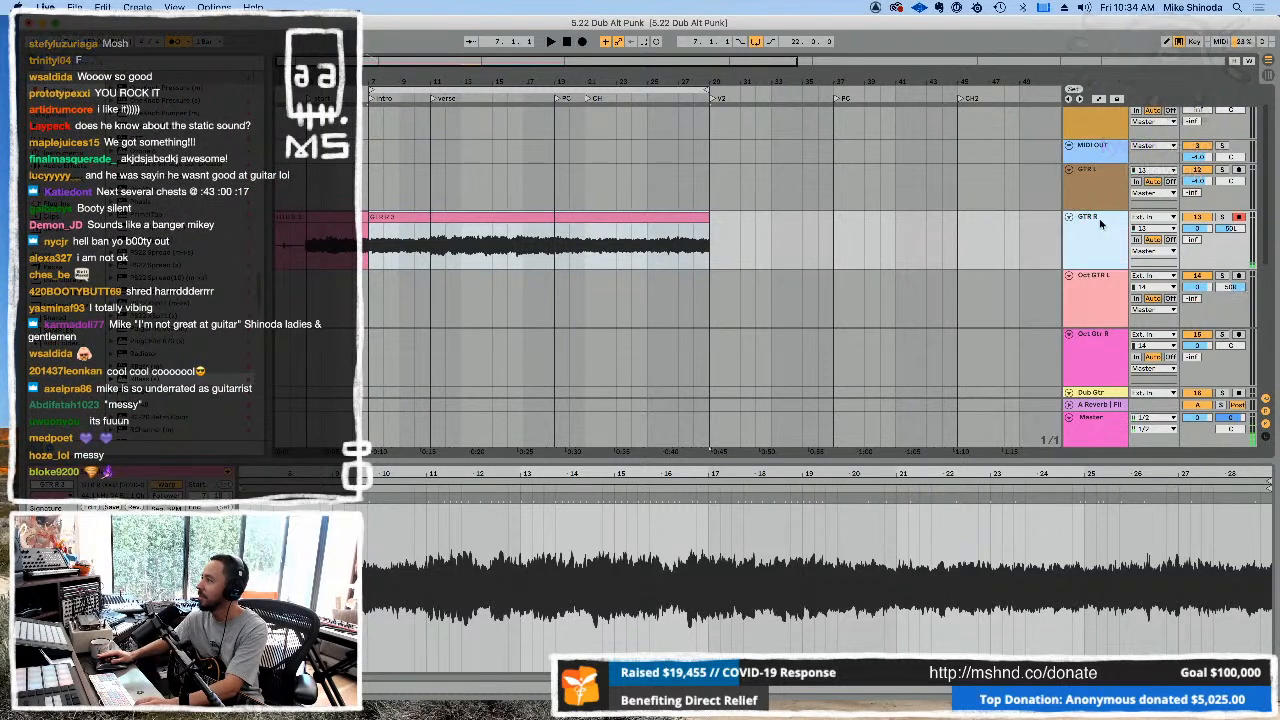
left_click(1095, 283)
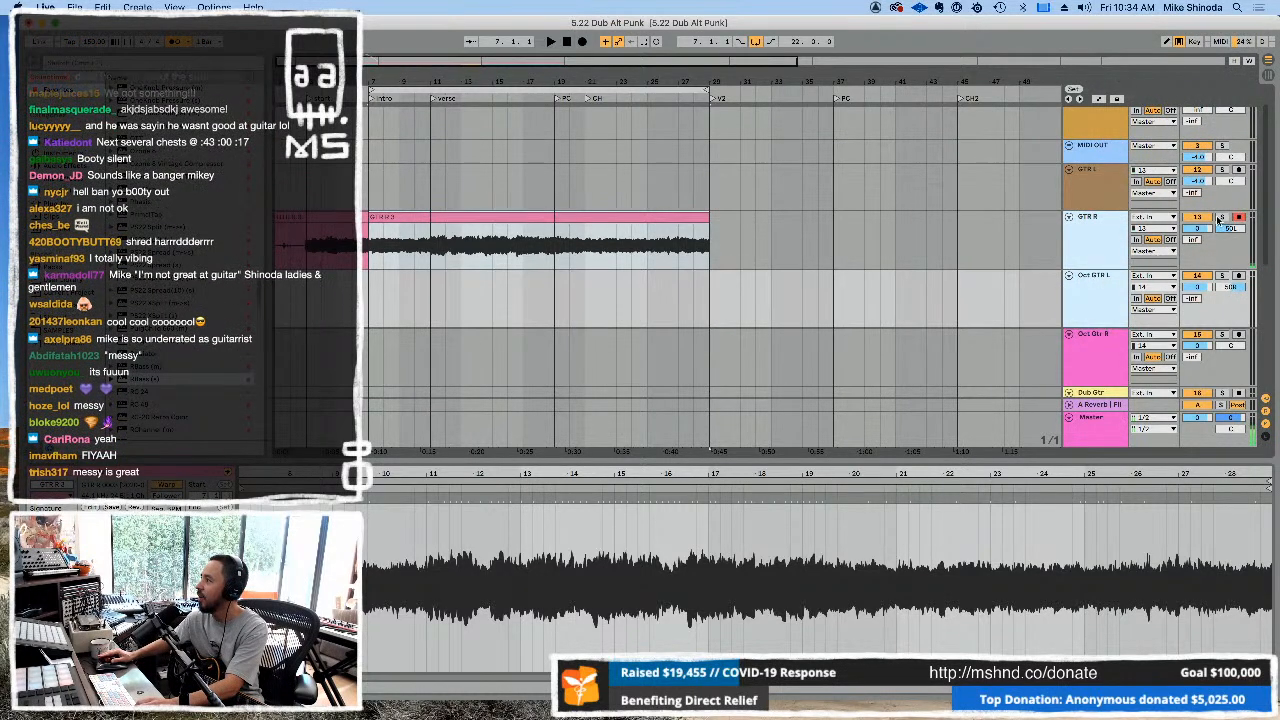
left_click_drag(1201, 228, 1201, 254)
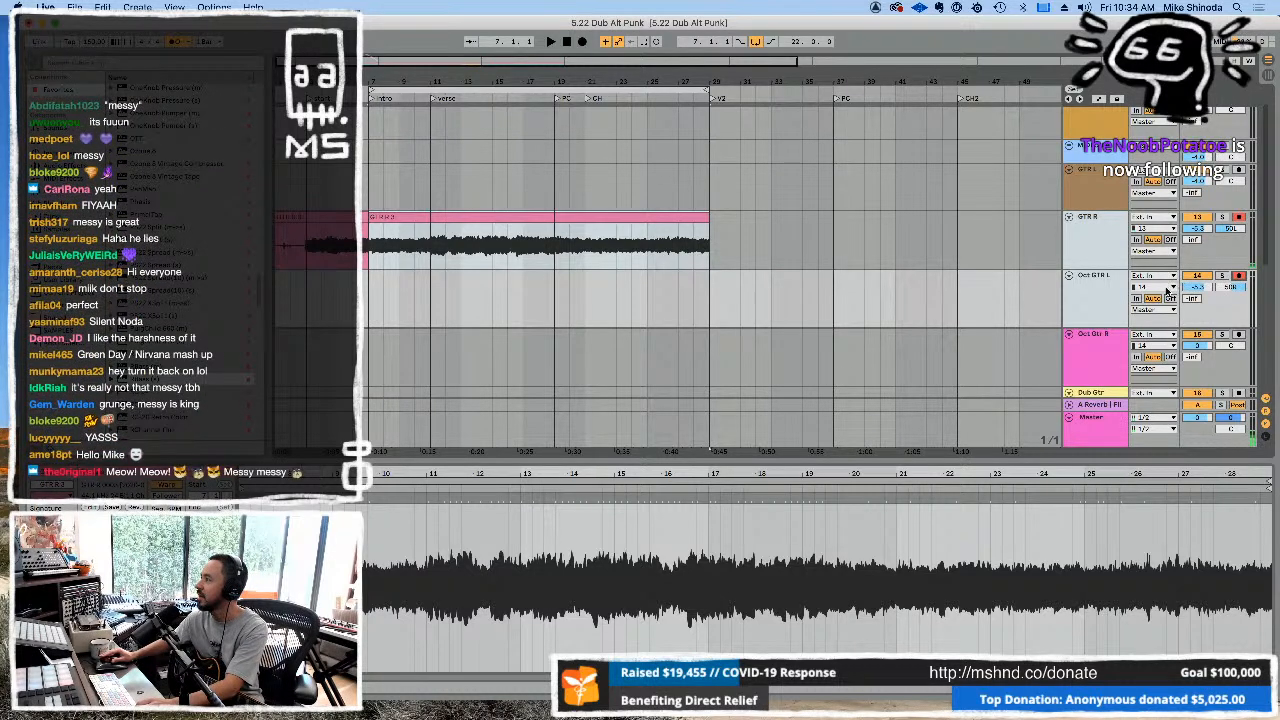
left_click(1101, 173)
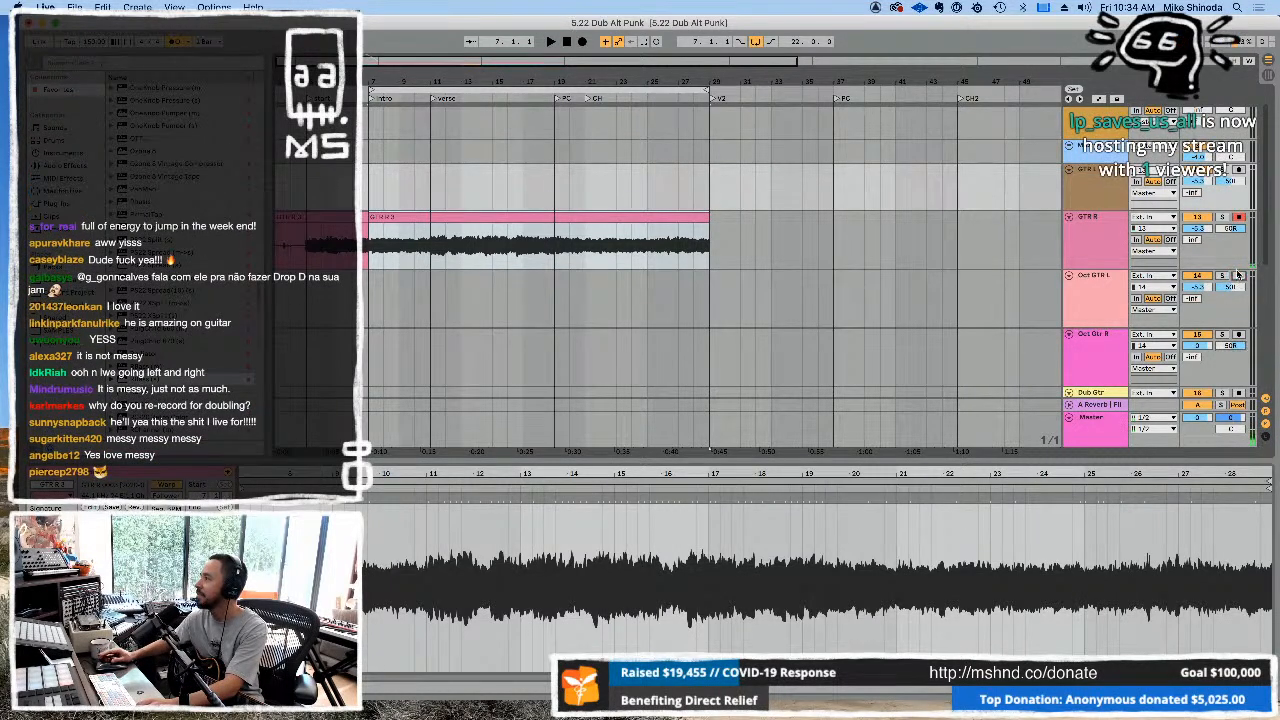
Arm GTR L, record a doubled guitar take from bar 1, and extend its main clip's start back to bar 7.
left_click(1238, 171)
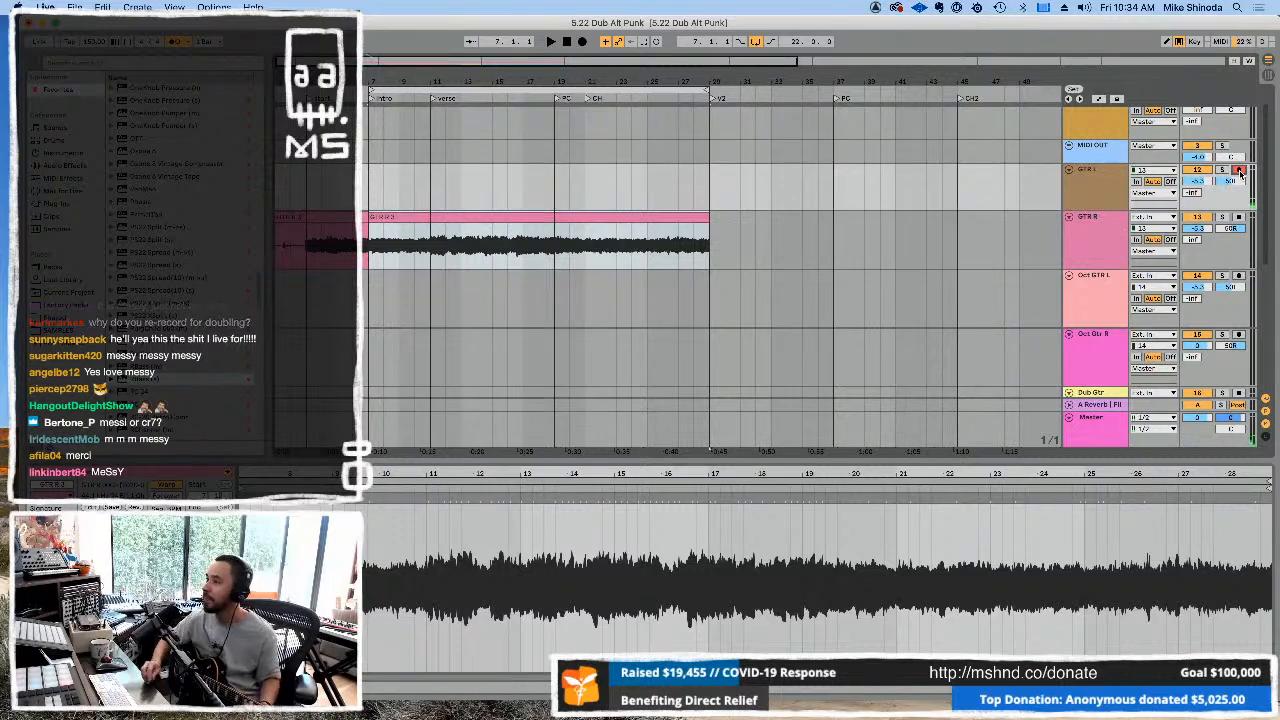
key("Home")
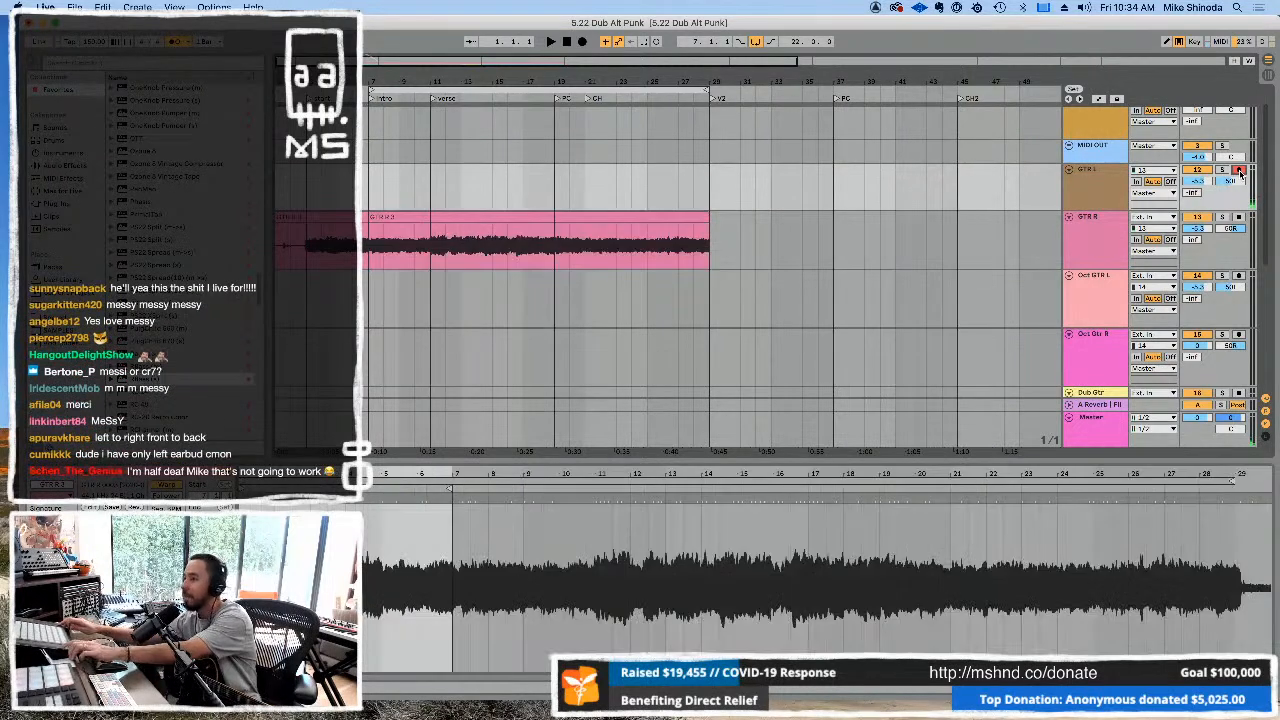
key("F9")
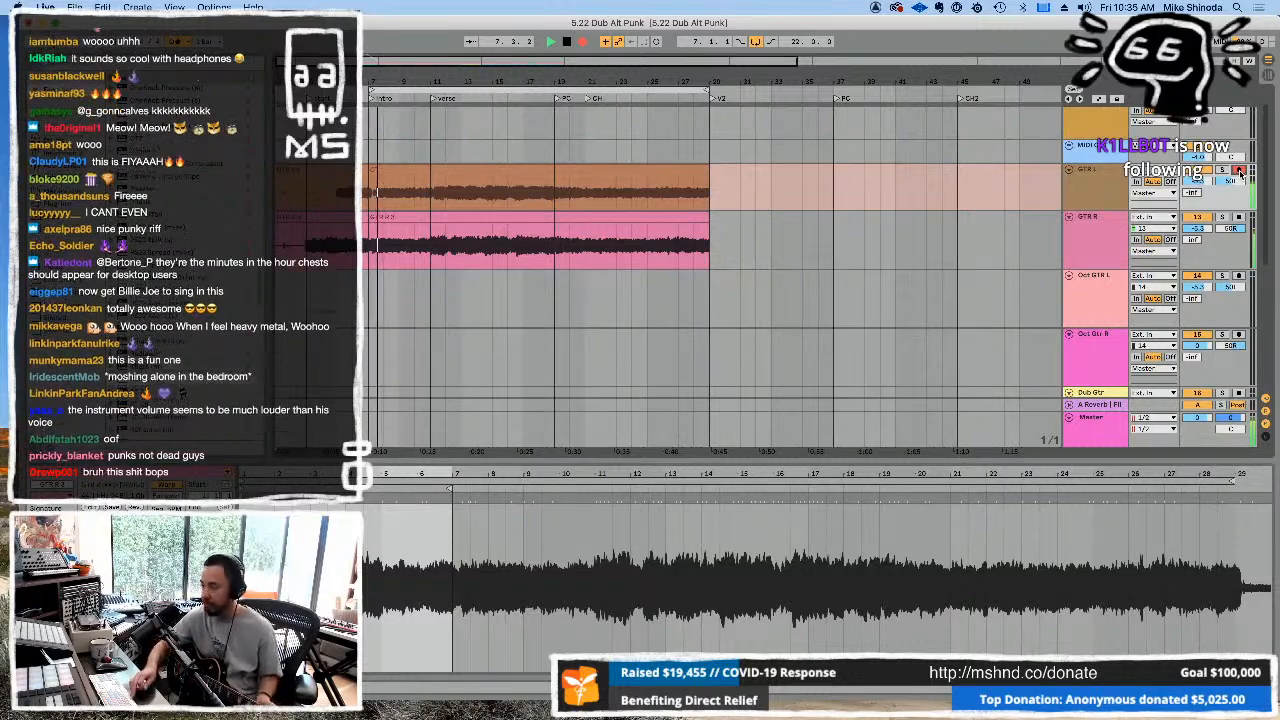
key("space")
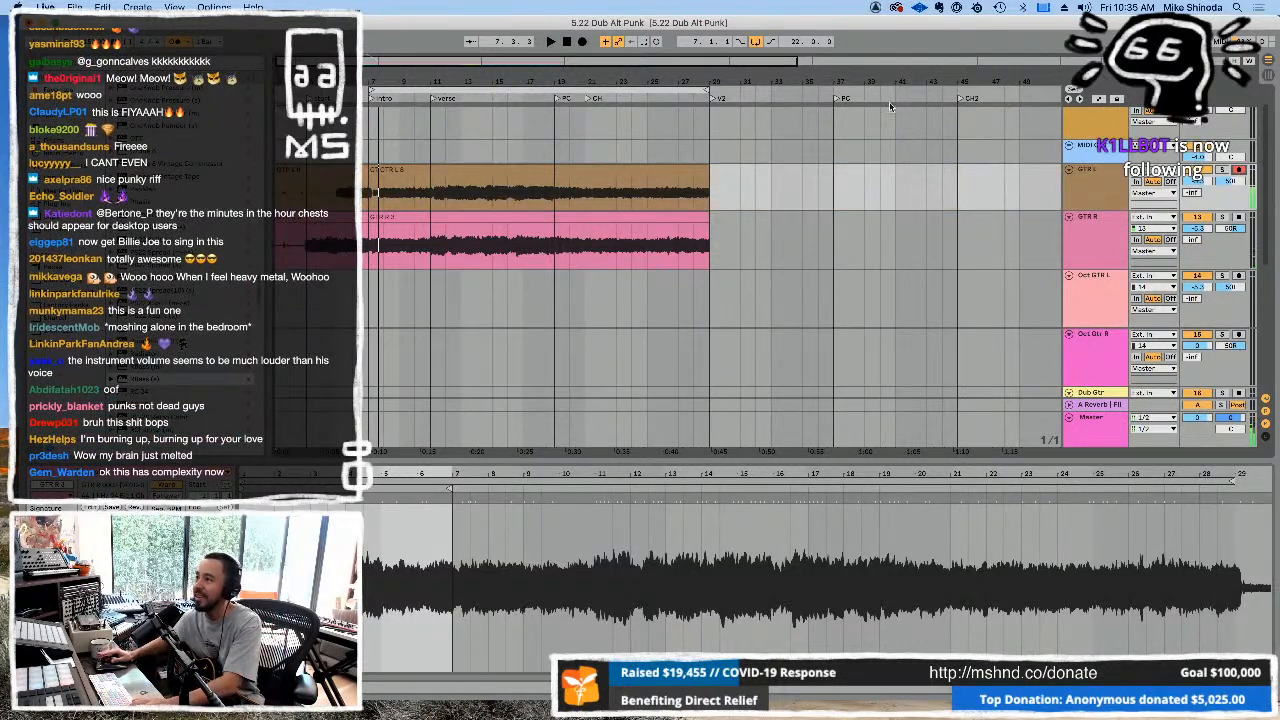
left_click(396, 172)
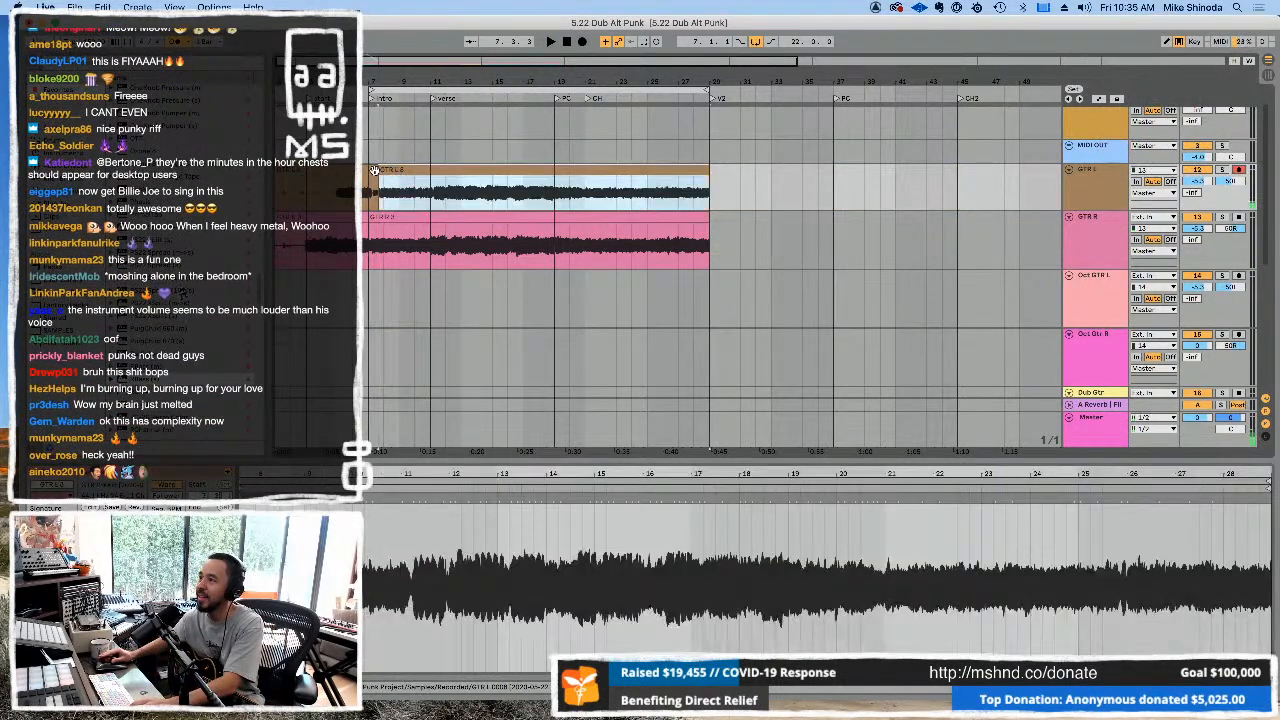
left_click_drag(378, 170, 369, 170)
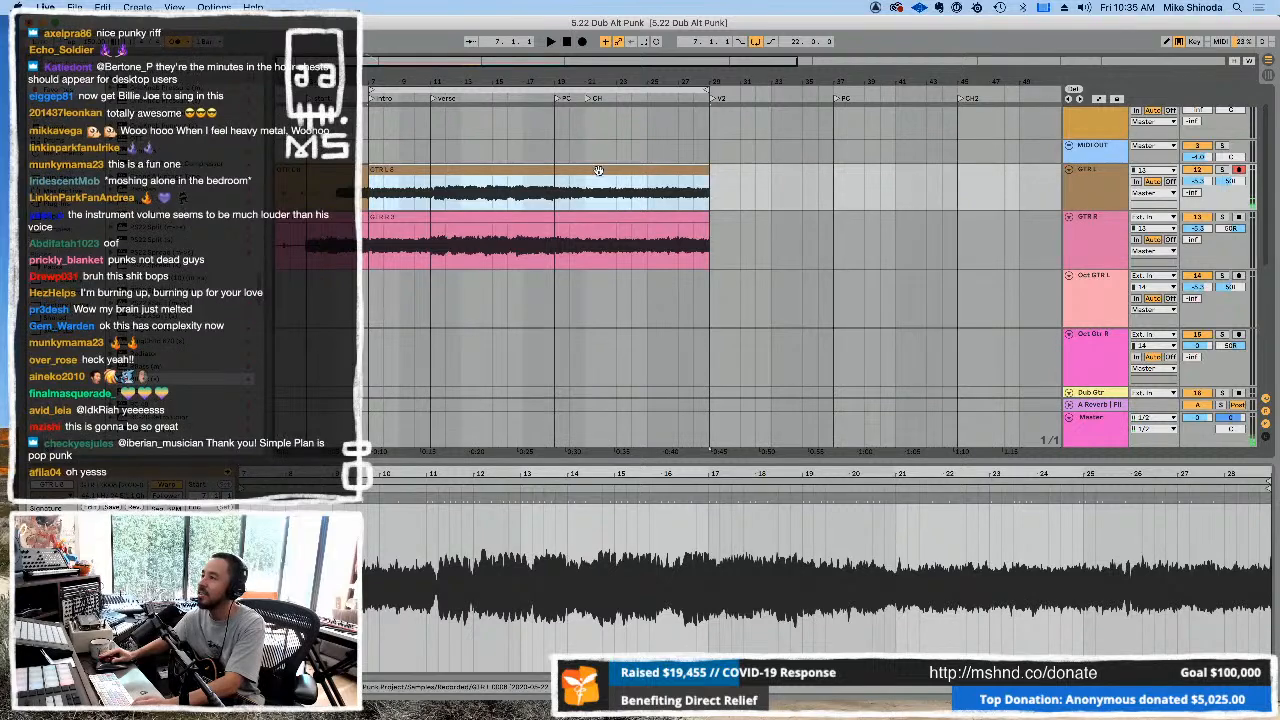
Duplicate the GTR L audio of bars 23 to 25 onto bars 25 to 27 and play it back from bar 25.
left_click_drag(618, 195, 646, 195)
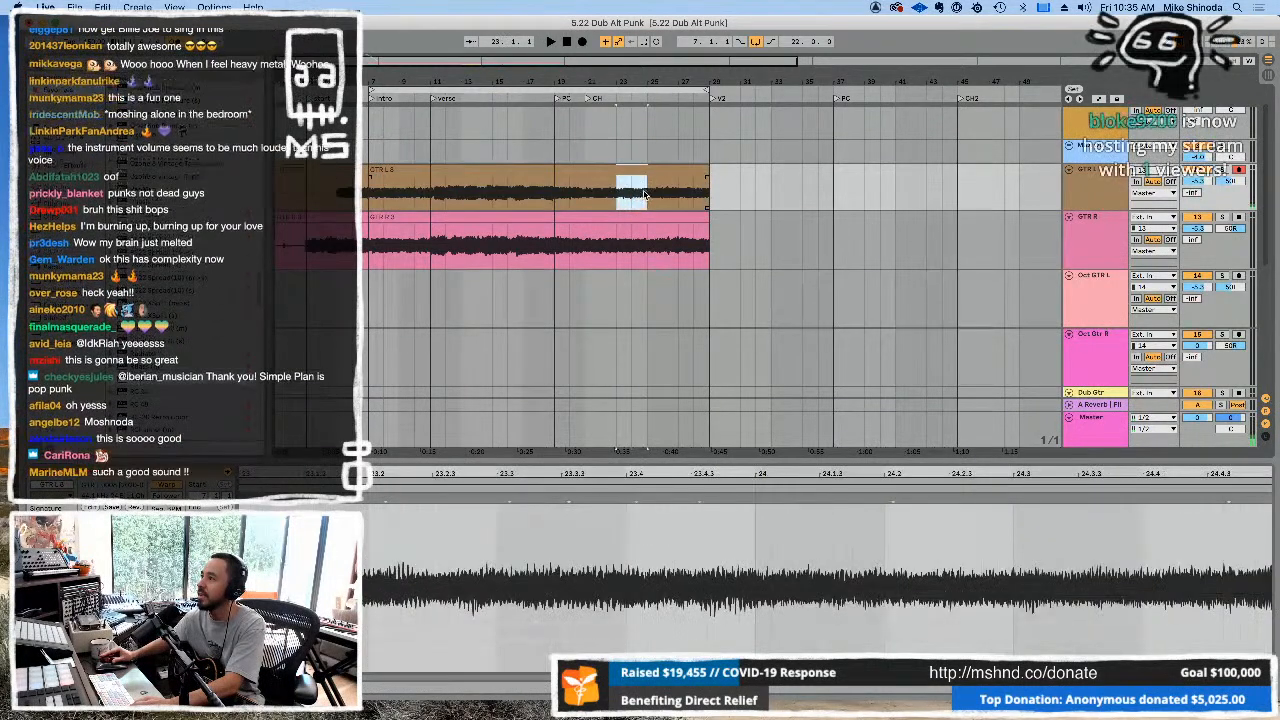
key("super+d")
left_click(646, 195)
key("space")
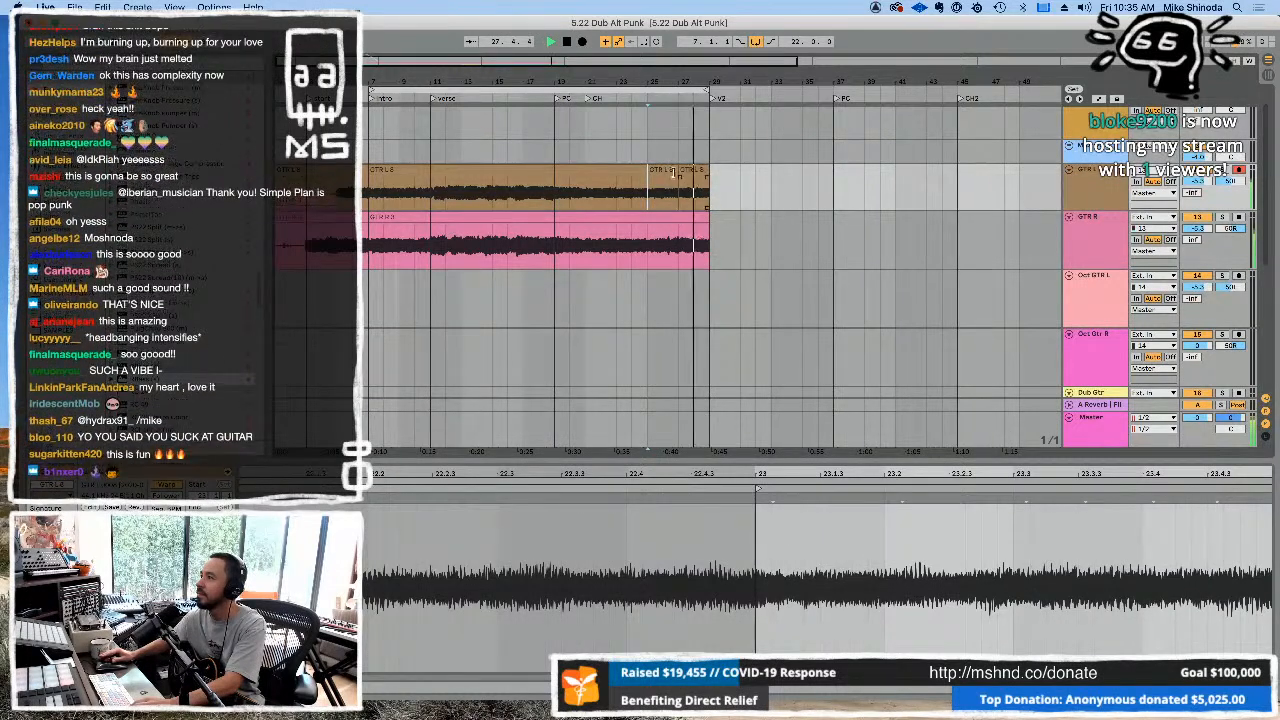
Copy the first bar of the duplicated GTR L clip at bar 25, paste it at bar 27, and stop playback.
left_click(673, 171)
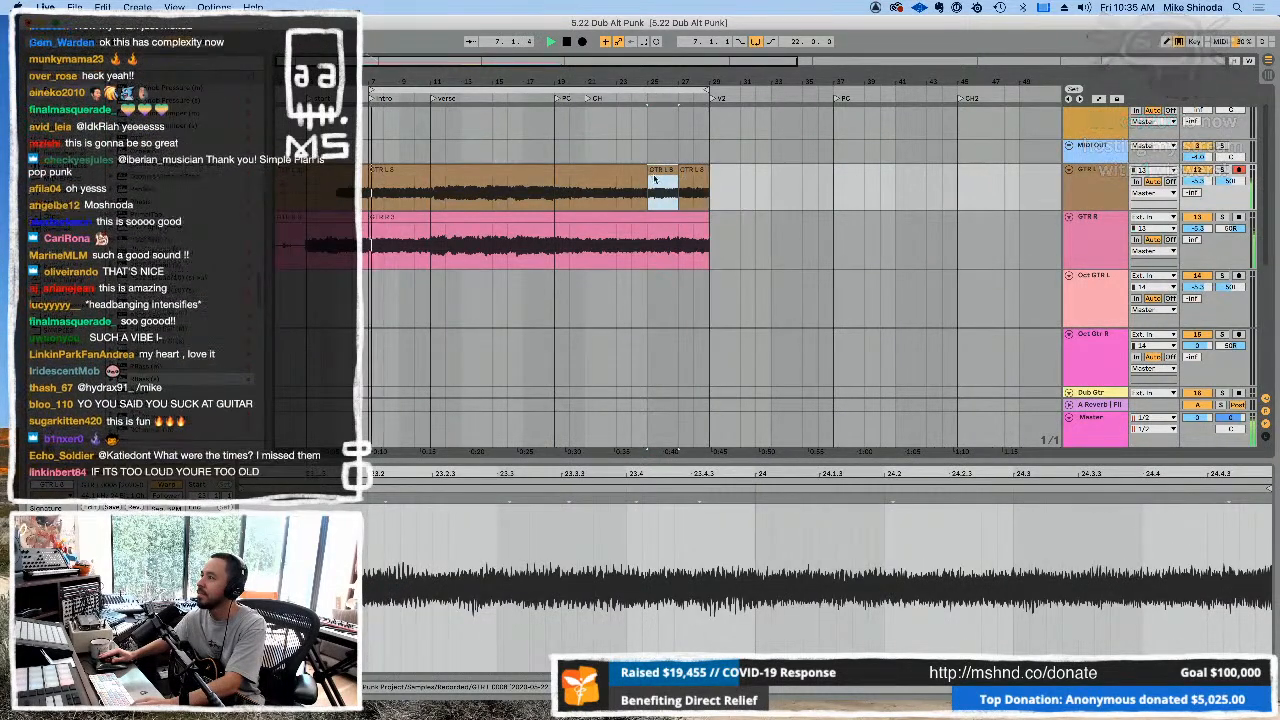
left_click_drag(599, 197, 617, 199)
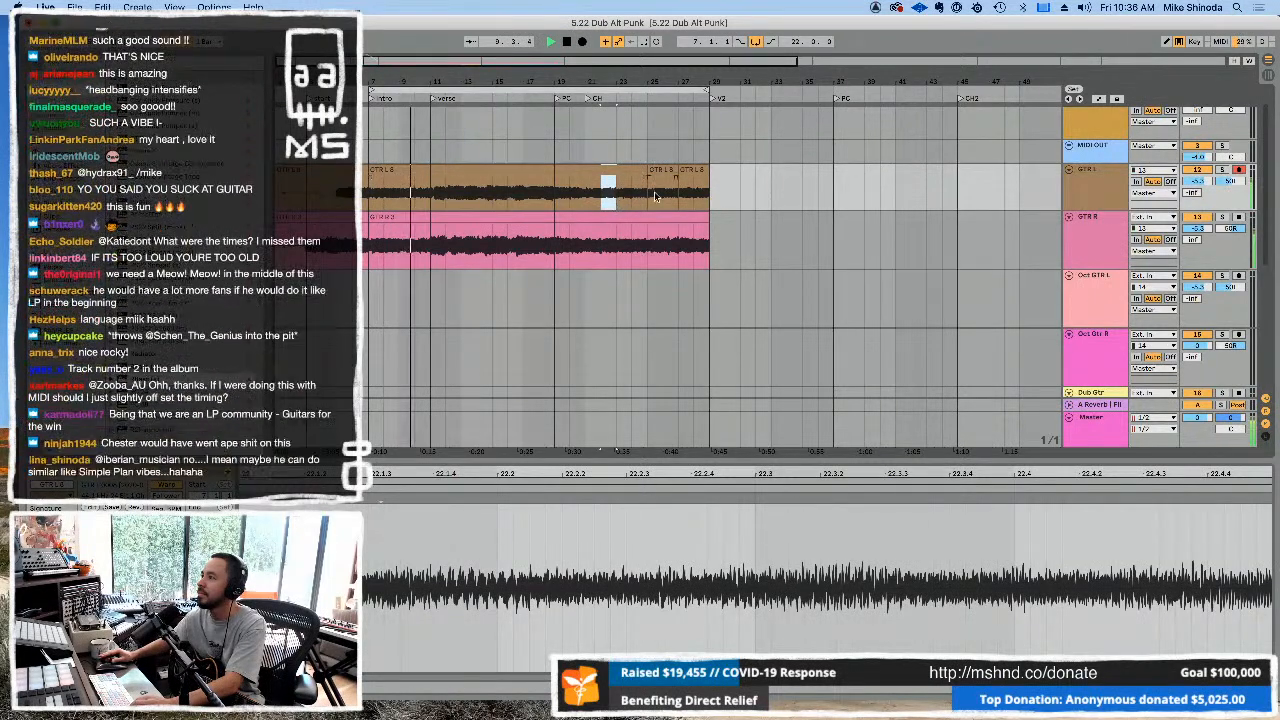
left_click(648, 194)
left_click_drag(648, 197, 662, 197)
key("super+c")
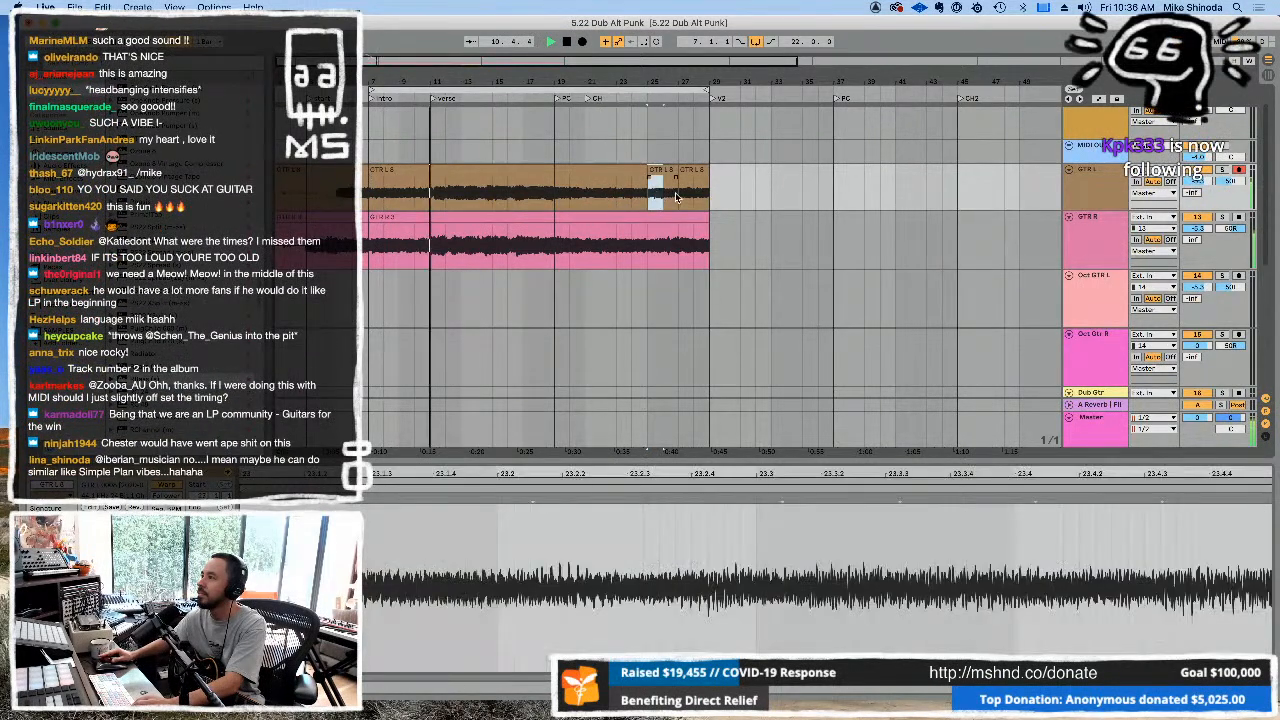
left_click(676, 197)
key("super+v")
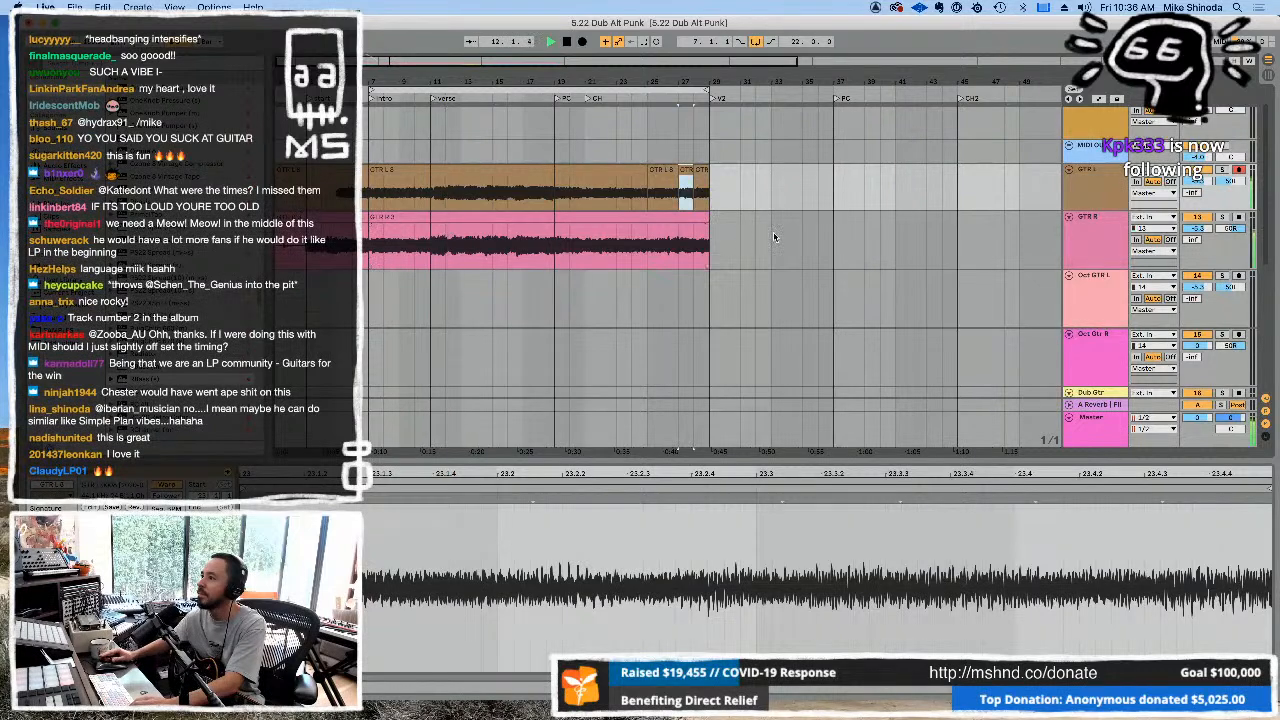
key("space")
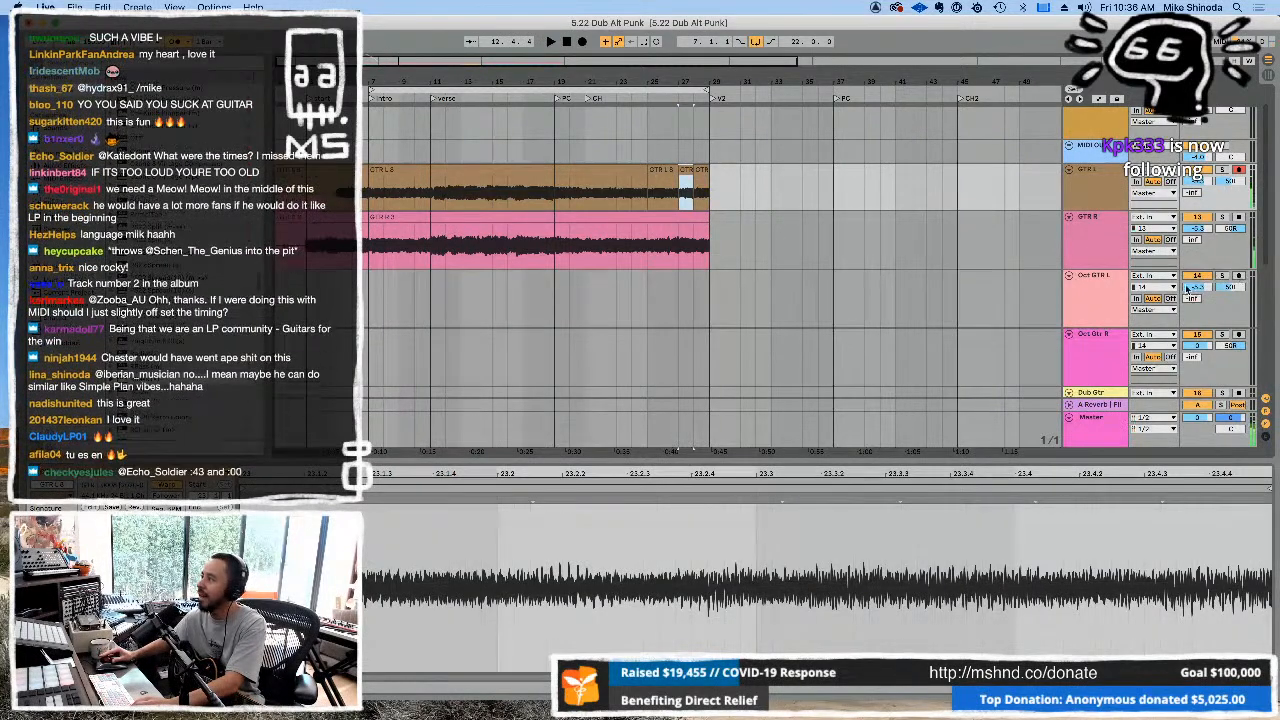
Reset Oct GTR L's volume to 0 and lower it together with Oct Gtr R to about -5 dB.
left_click(1195, 287)
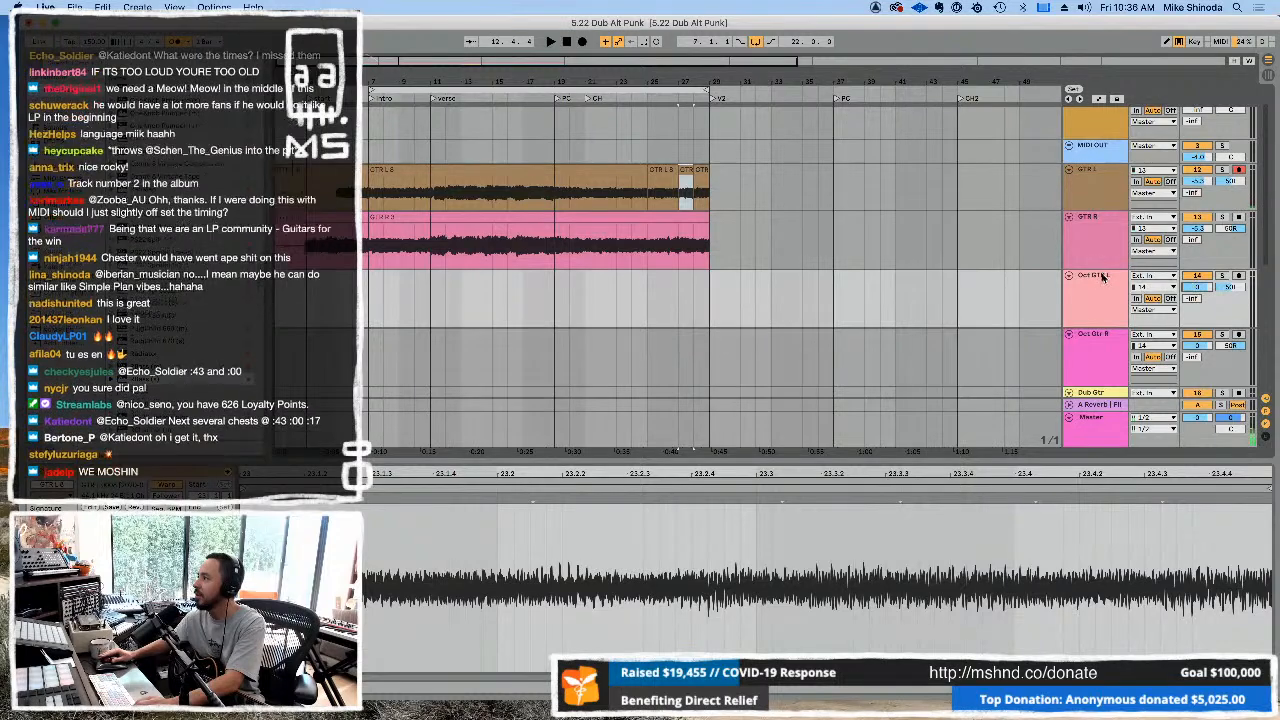
left_click(1104, 340)
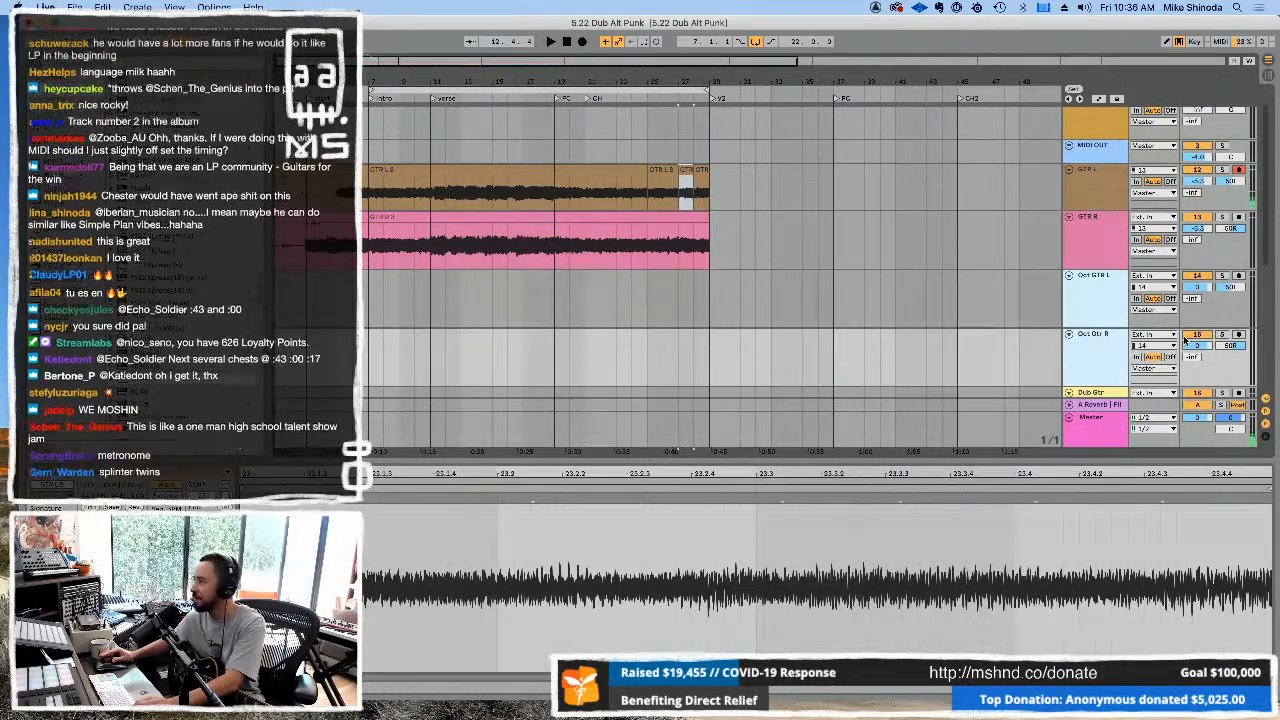
left_click_drag(1196, 346, 1196, 365)
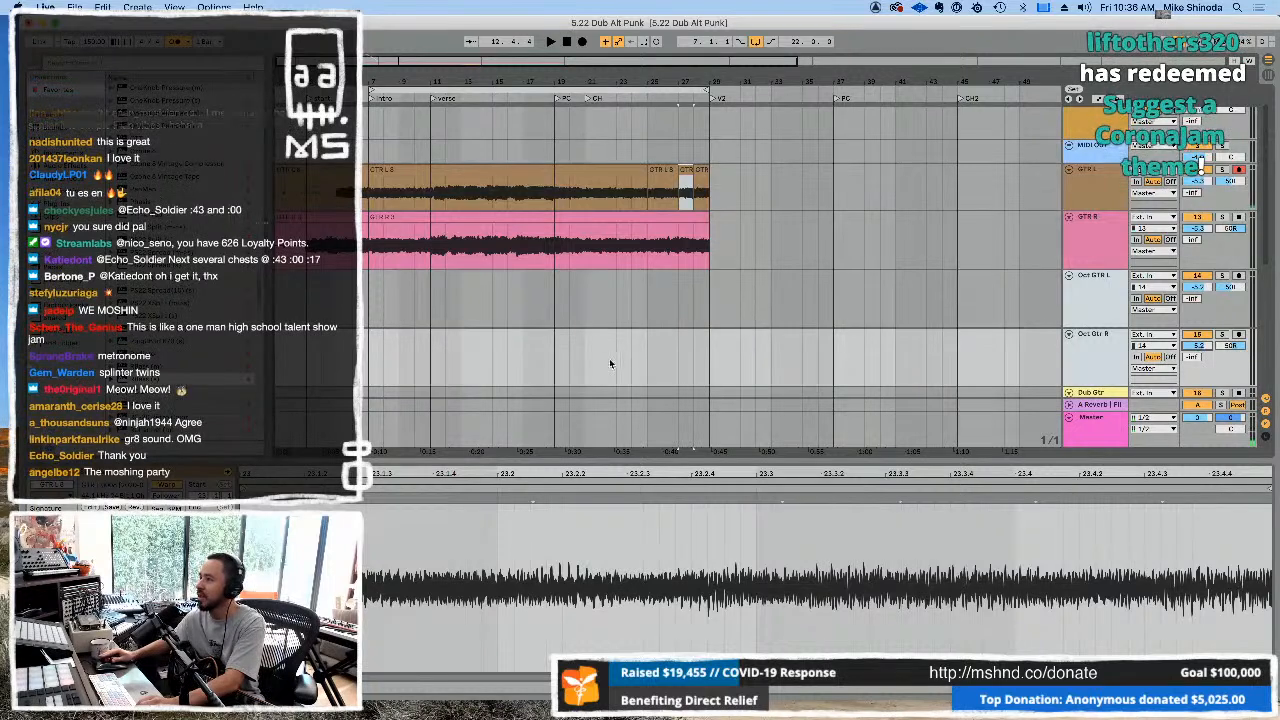
Loop the eight-bar chorus from bar 21 and arm Oct GTR L for recording.
left_click_drag(585, 359, 704, 357)
key("super+l")
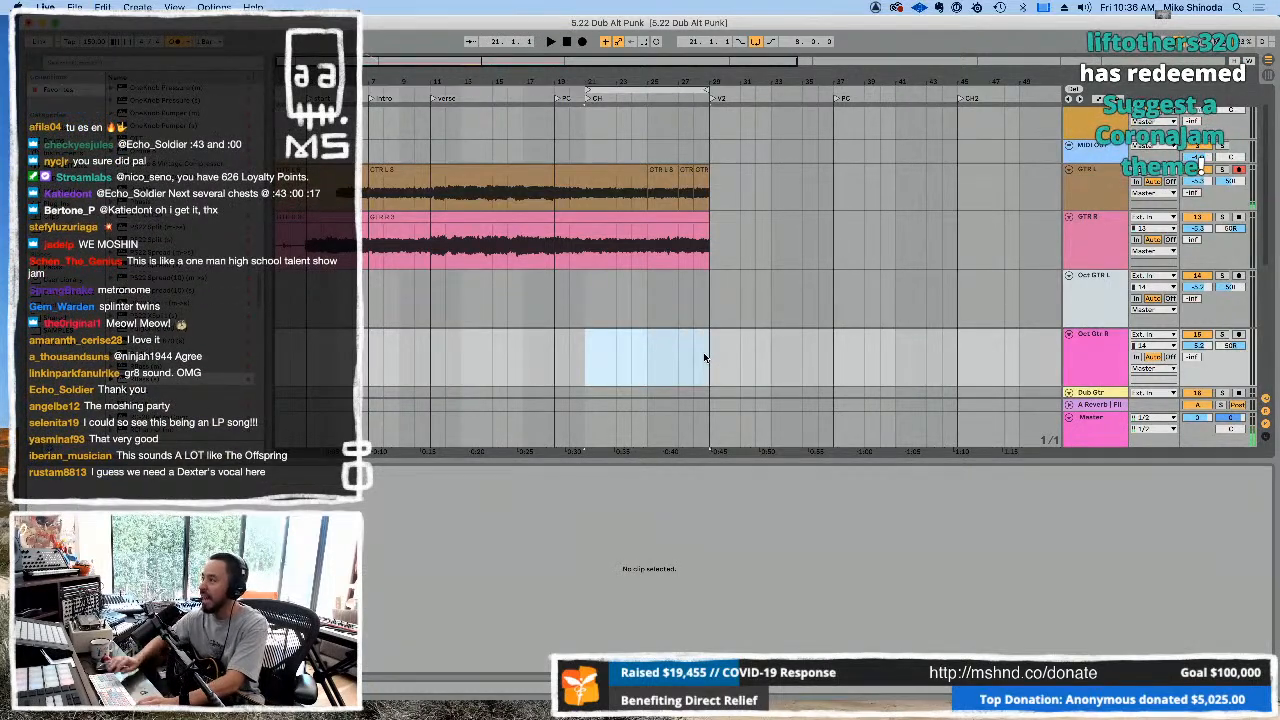
left_click(1240, 277)
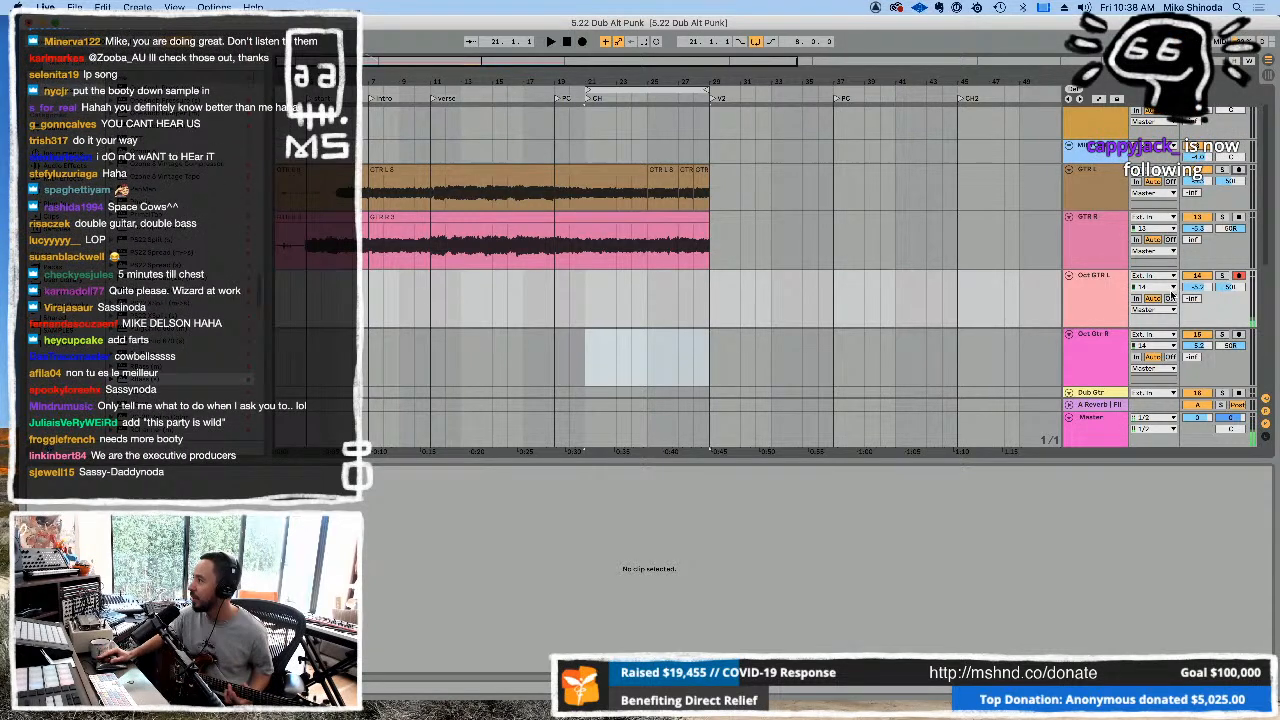
Raise the volumes of Oct GTR L and Oct Gtr R together to about -4.1 dB and play through the chorus loop.
left_click(1096, 288)
left_click(1103, 336)
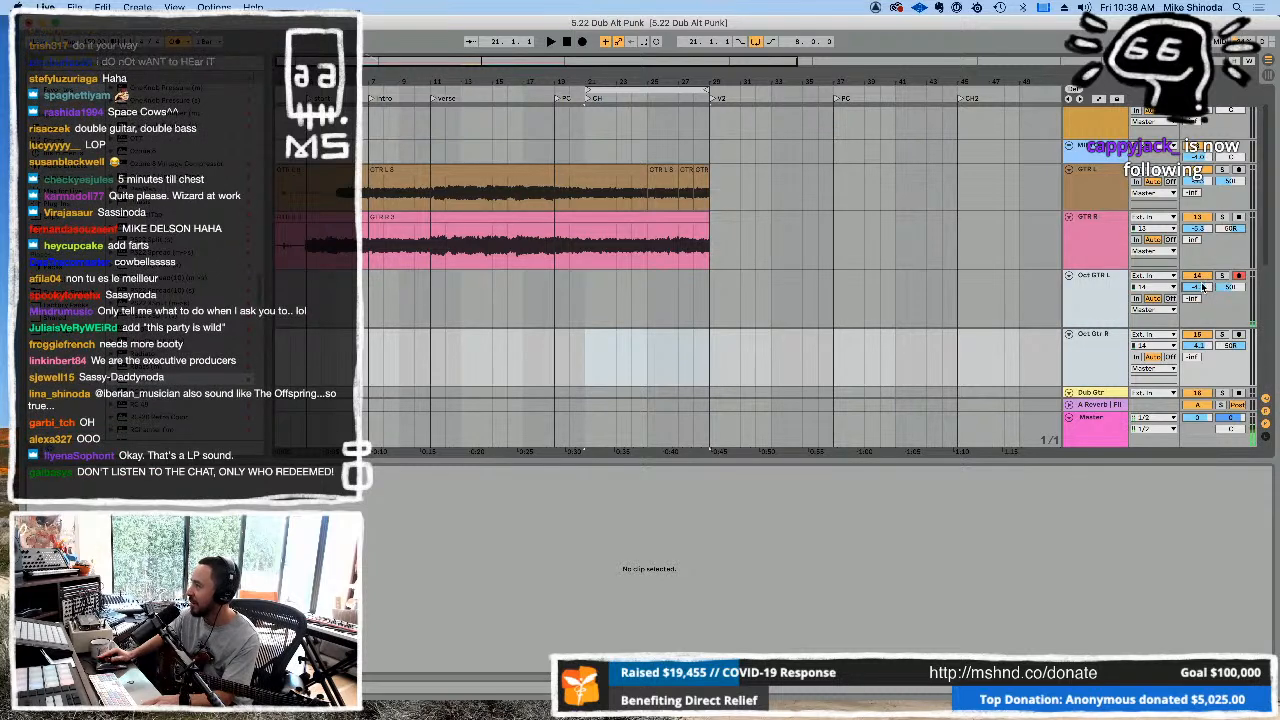
key("space")
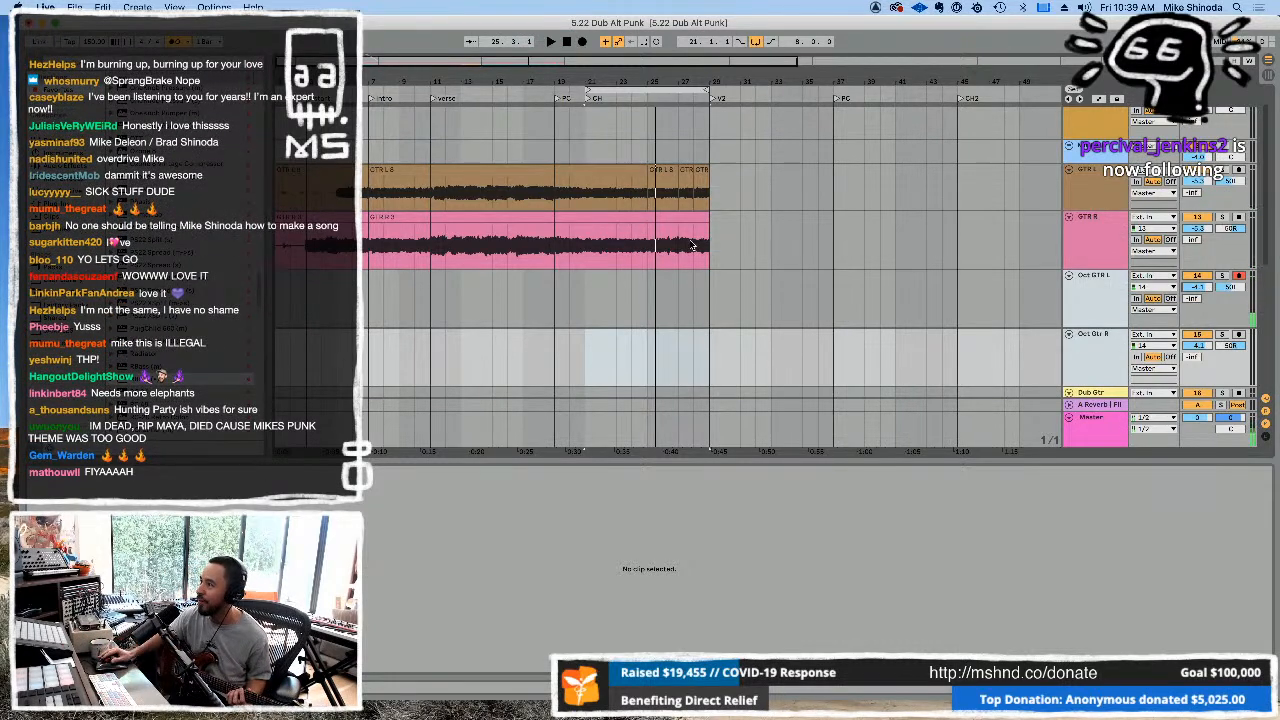
key("space")
Record an Oct GTR L guitar take from bar 31, stop it, and set the playback position to bar 19.
left_click(742, 292)
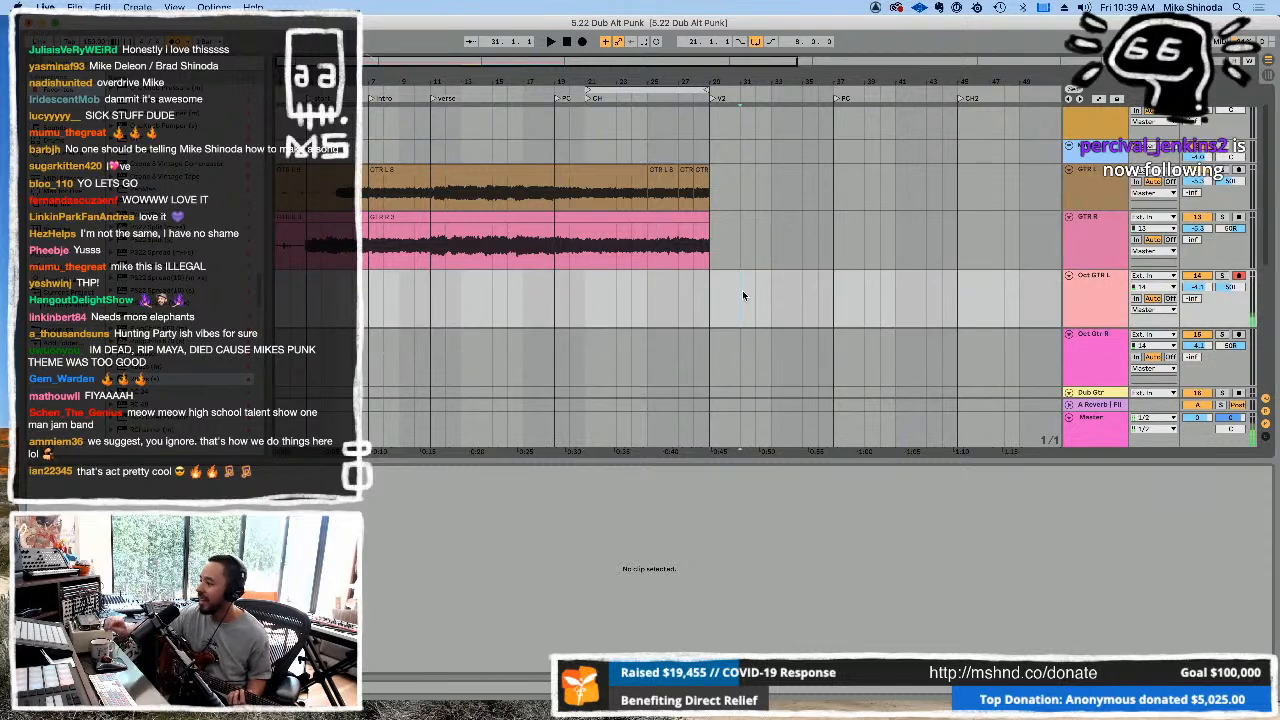
key("F9")
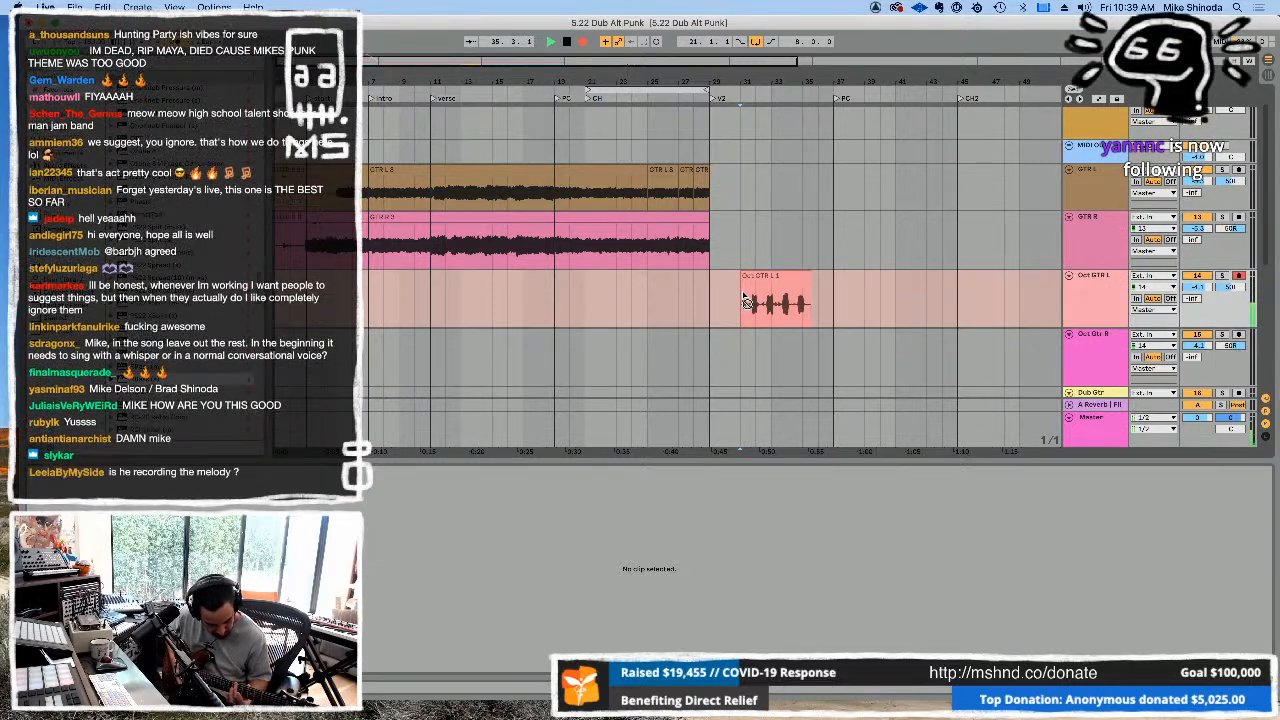
key("space")
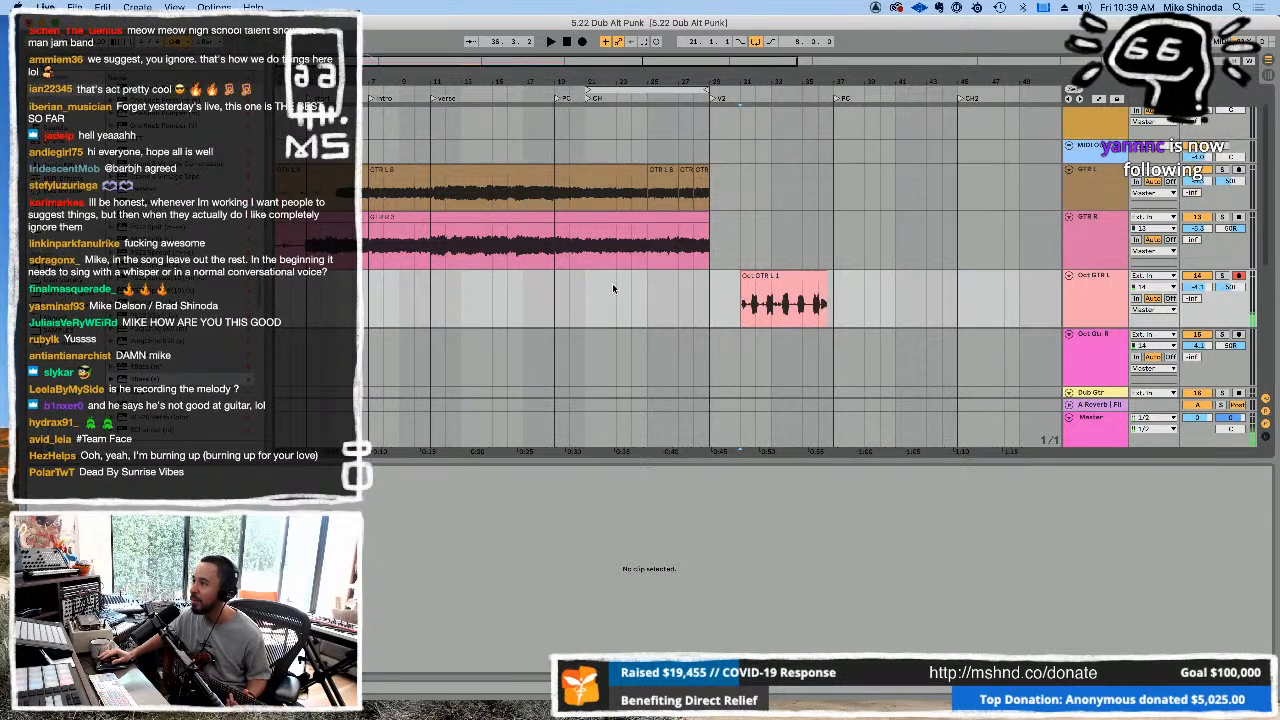
left_click(556, 298)
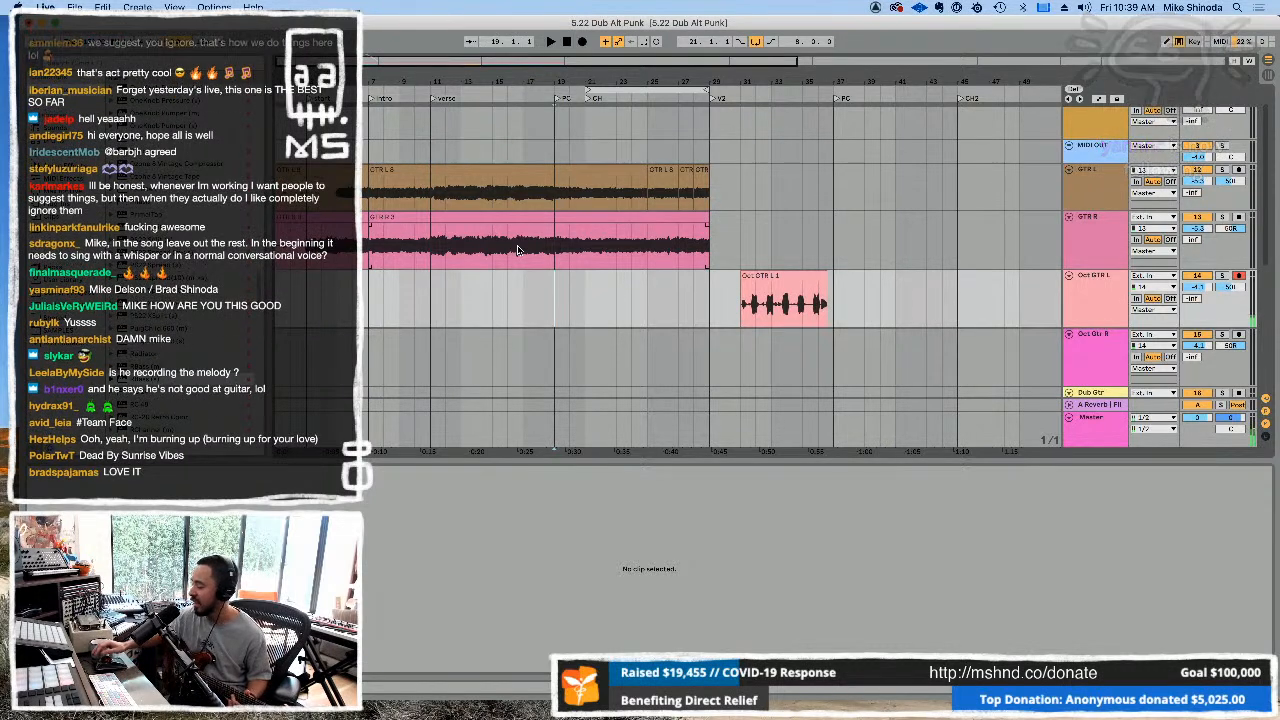
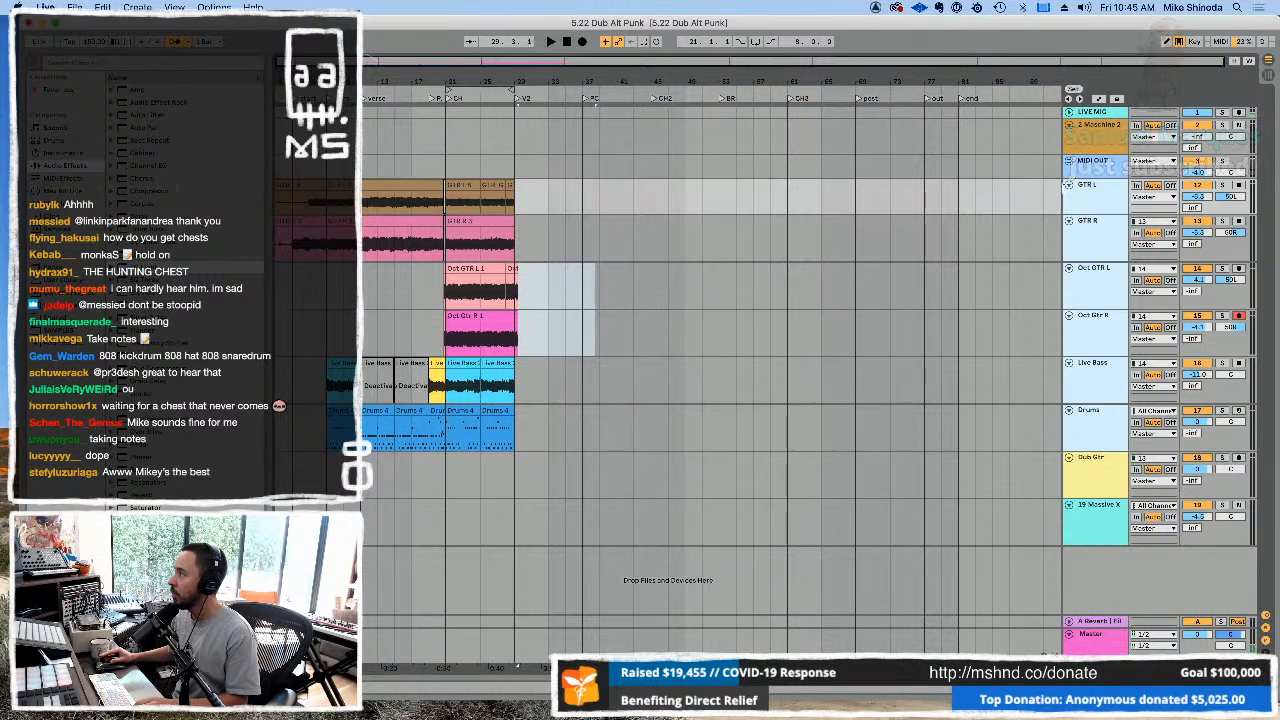
Show the automation lanes and narrow GTR L's panning to 30L across the verse and pre-chorus, bars 11 to 21.
left_click(1105, 163)
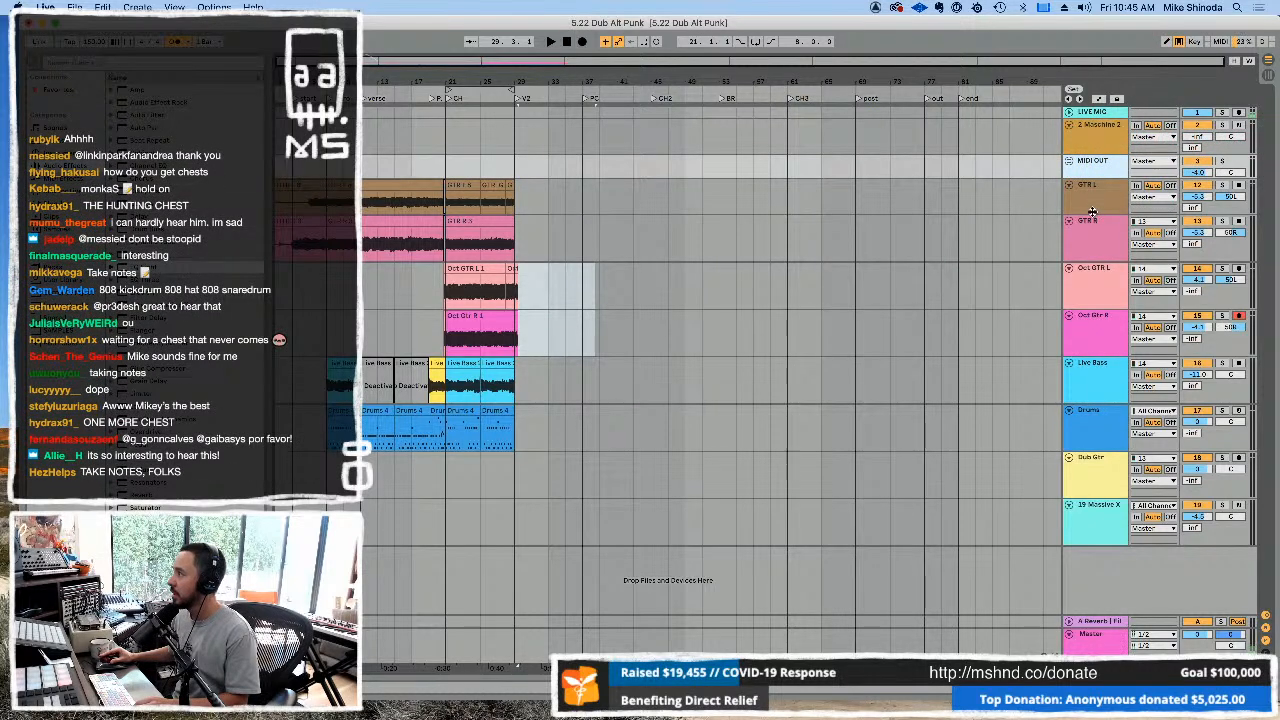
left_click(1092, 212)
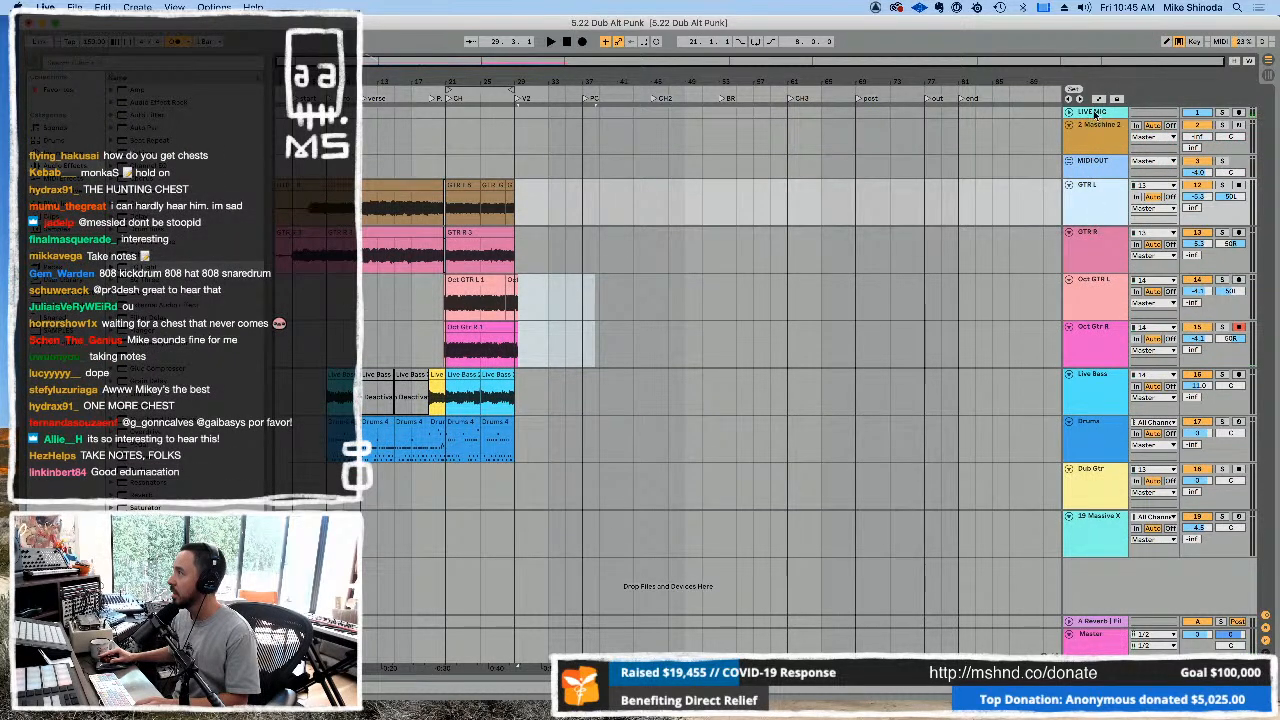
left_click(1099, 101)
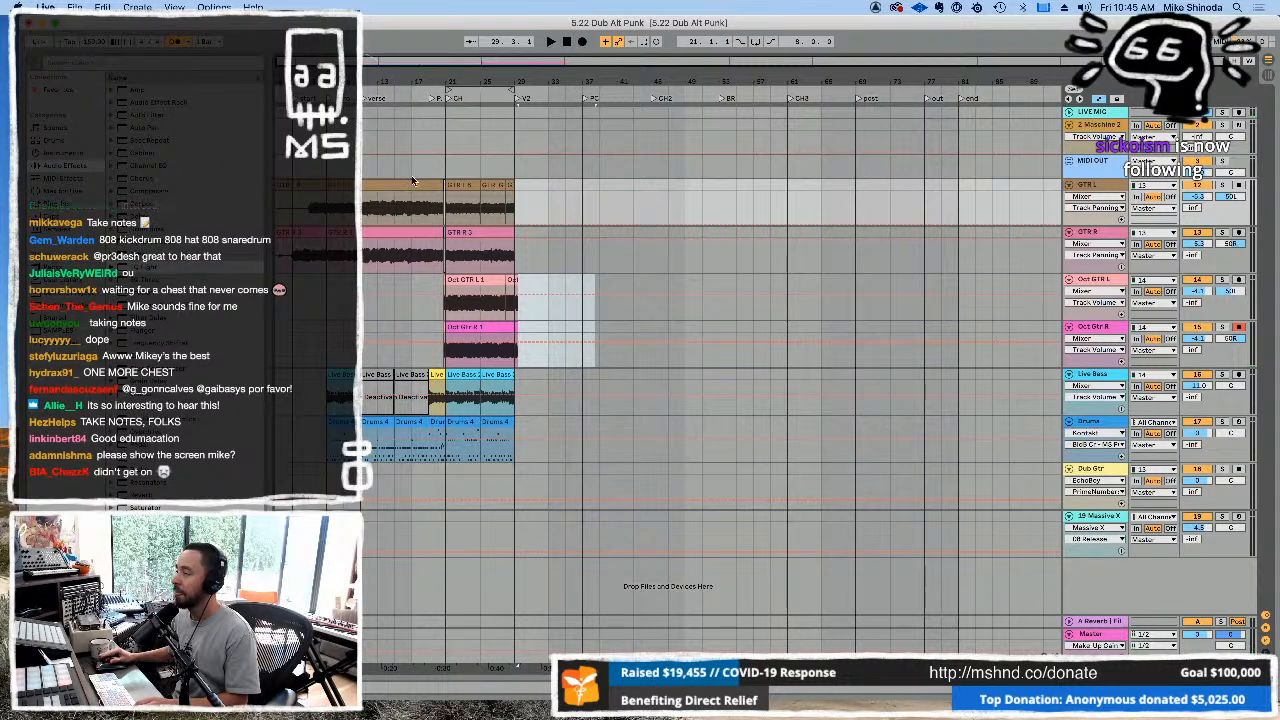
left_click_drag(363, 213, 456, 209)
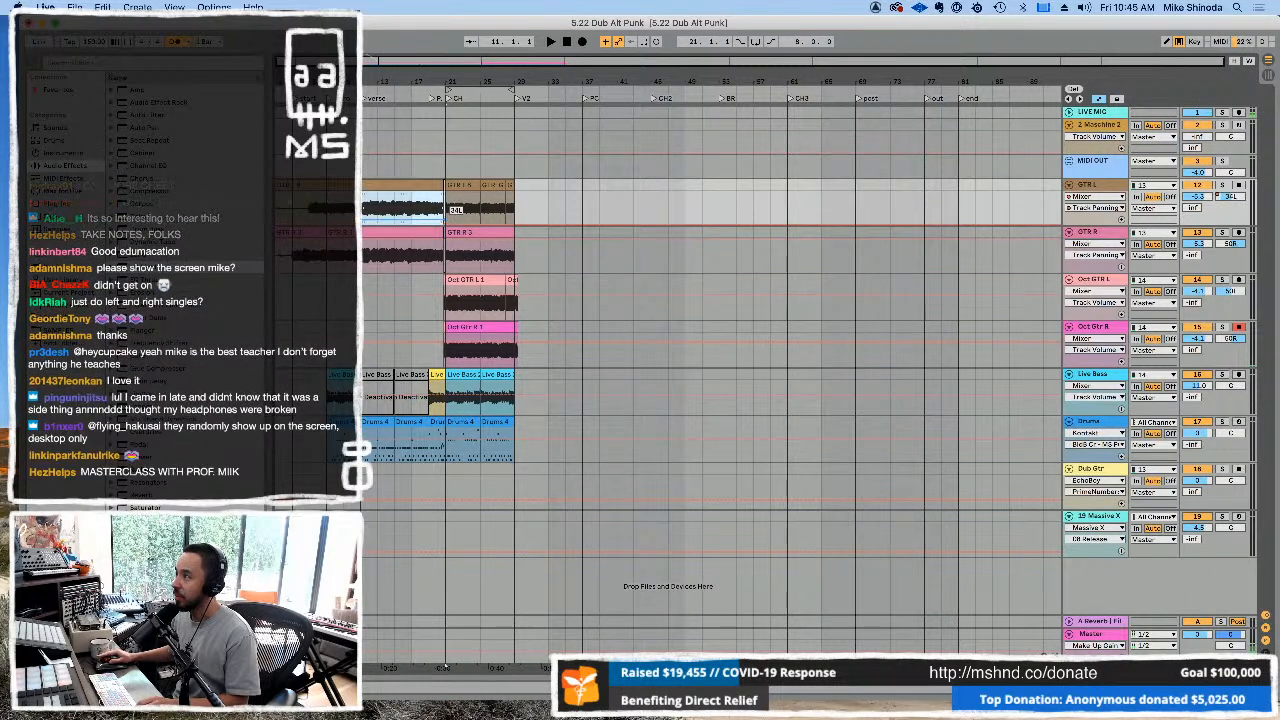
left_click_drag(456, 209, 456, 207)
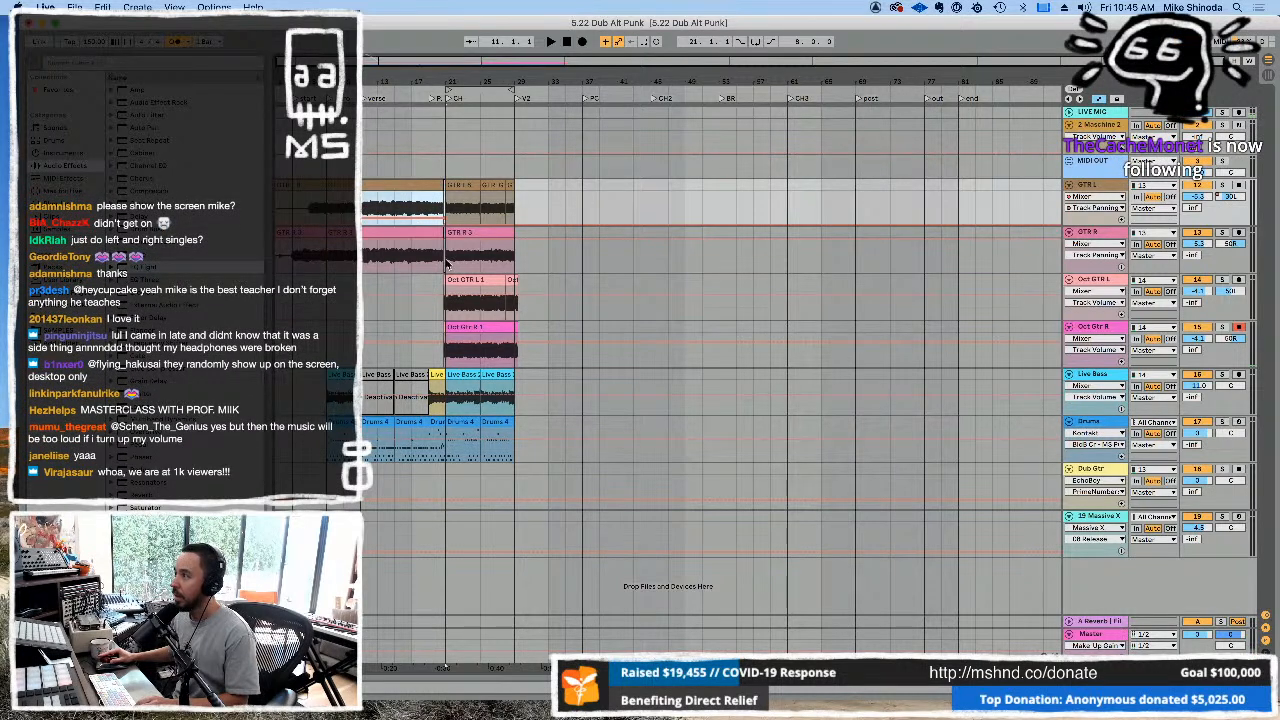
Automate GTR R's panning to 30R over bars 11 to 21, and select bars 13 to 19 on both guitar tracks.
key("Down")
left_click_drag(363, 263, 403, 245)
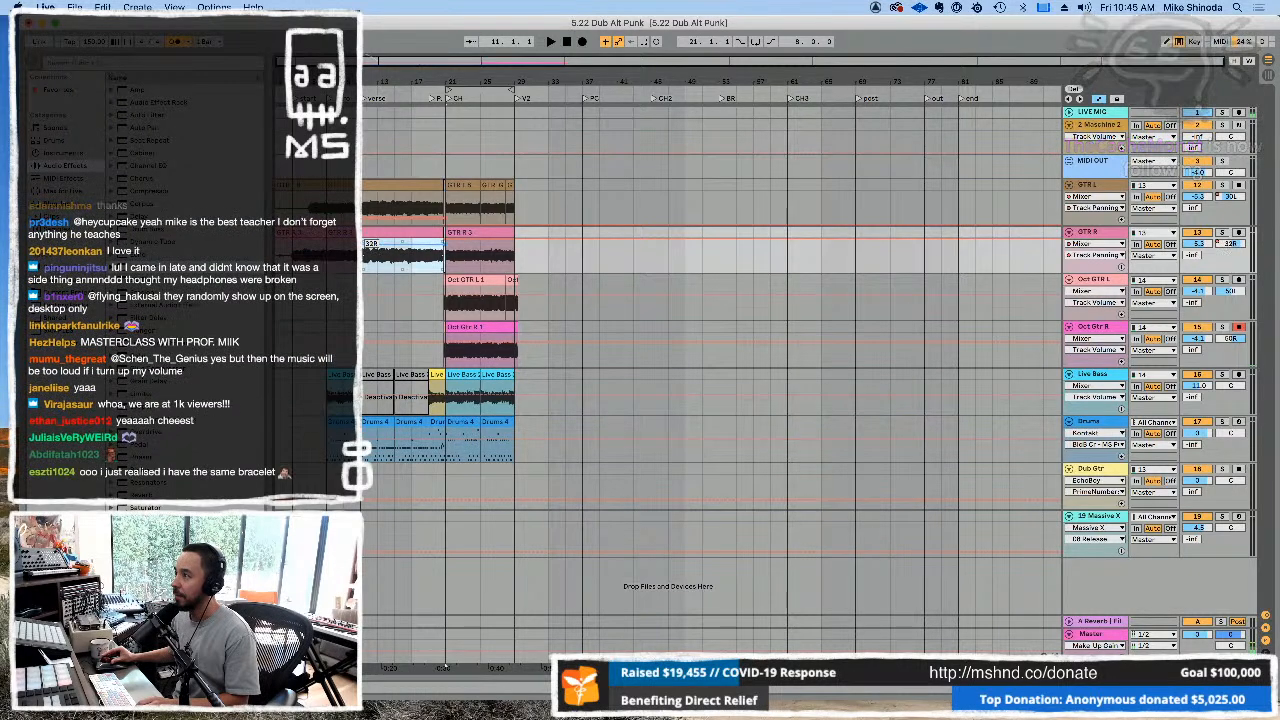
left_click(392, 264)
left_click_drag(392, 264, 425, 264)
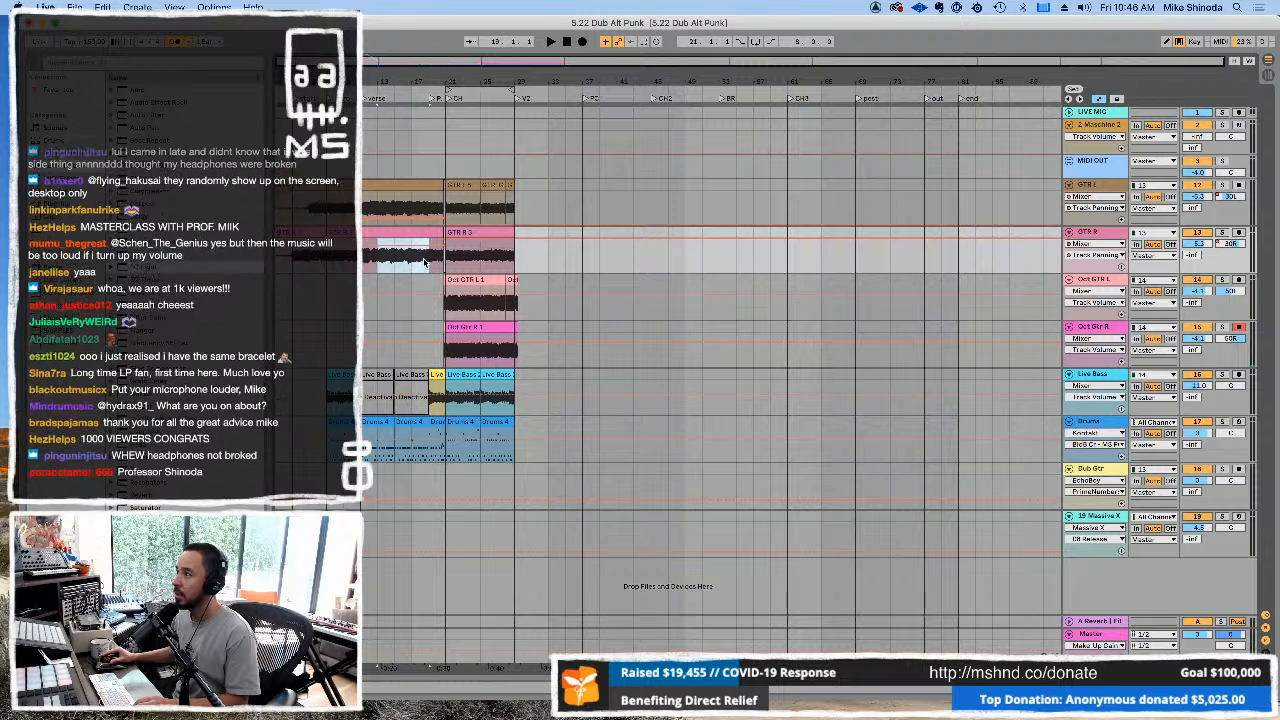
left_click(427, 207, "shift")
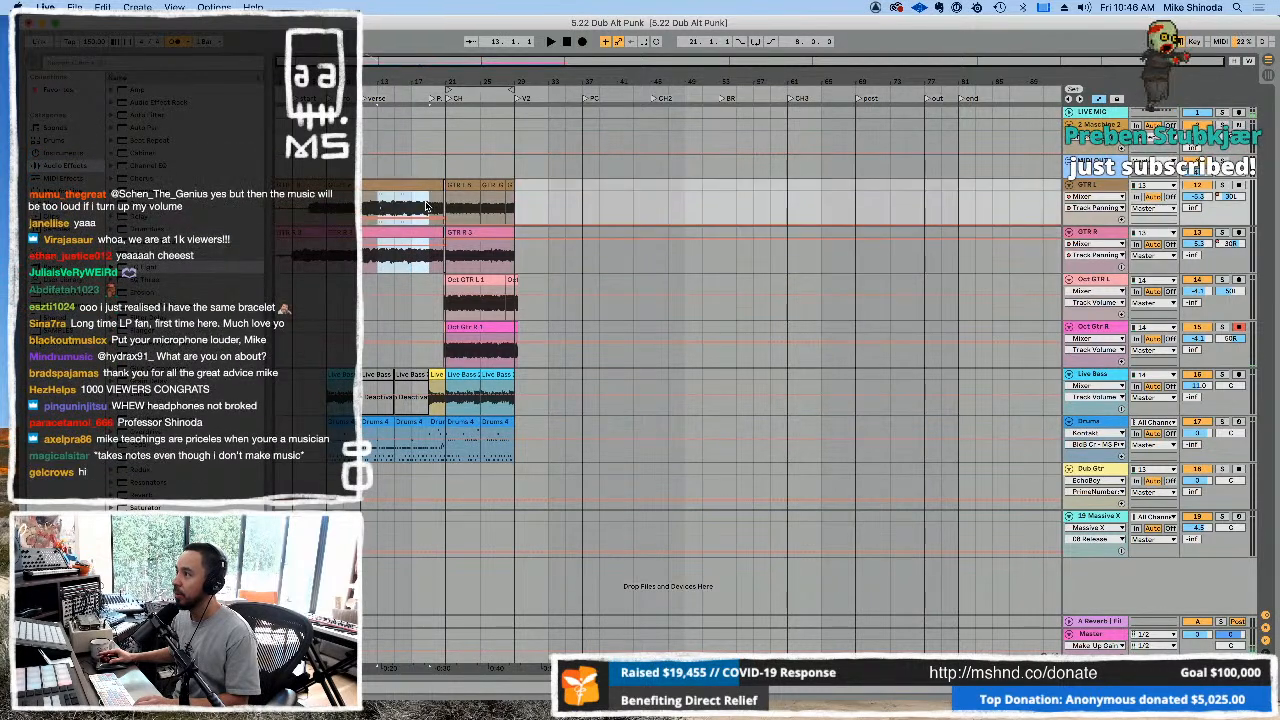
Narrow the automated panning of GTR L and GTR R in the opening section before bar 7 and hide the automation lanes.
left_click_drag(276, 208, 288, 260)
left_click(324, 250)
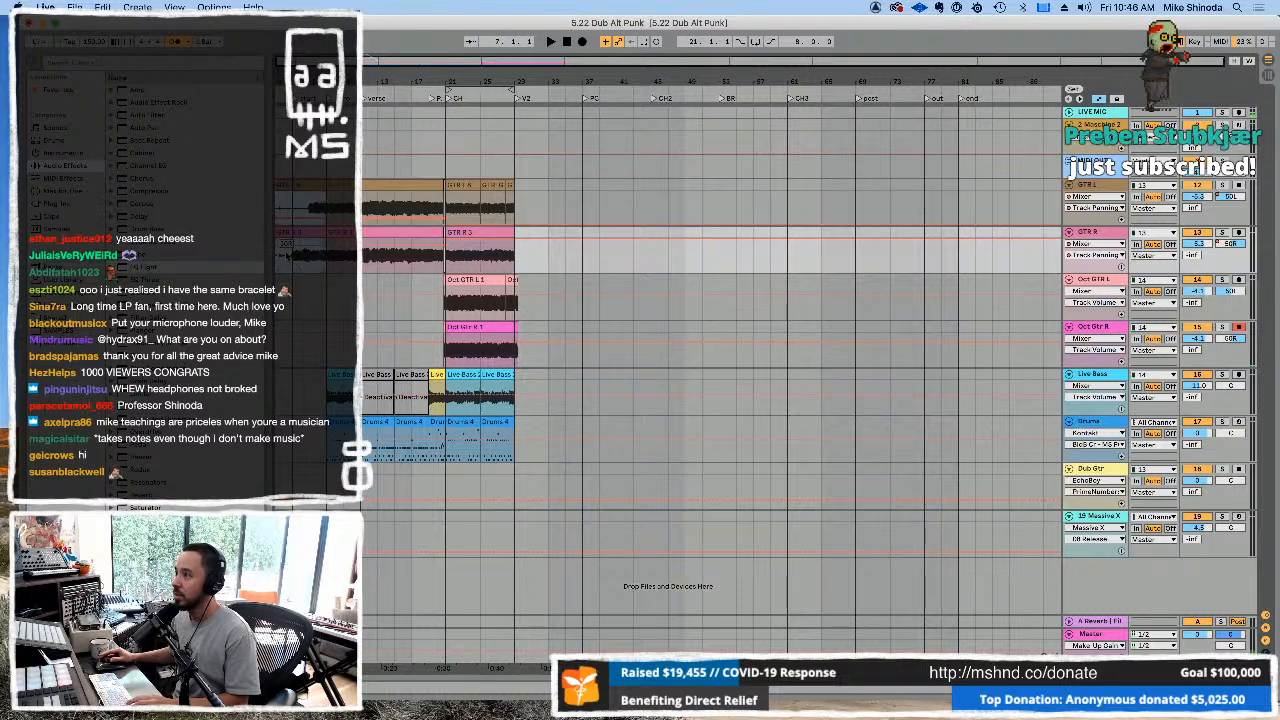
scroll(318, 250, "up", 5)
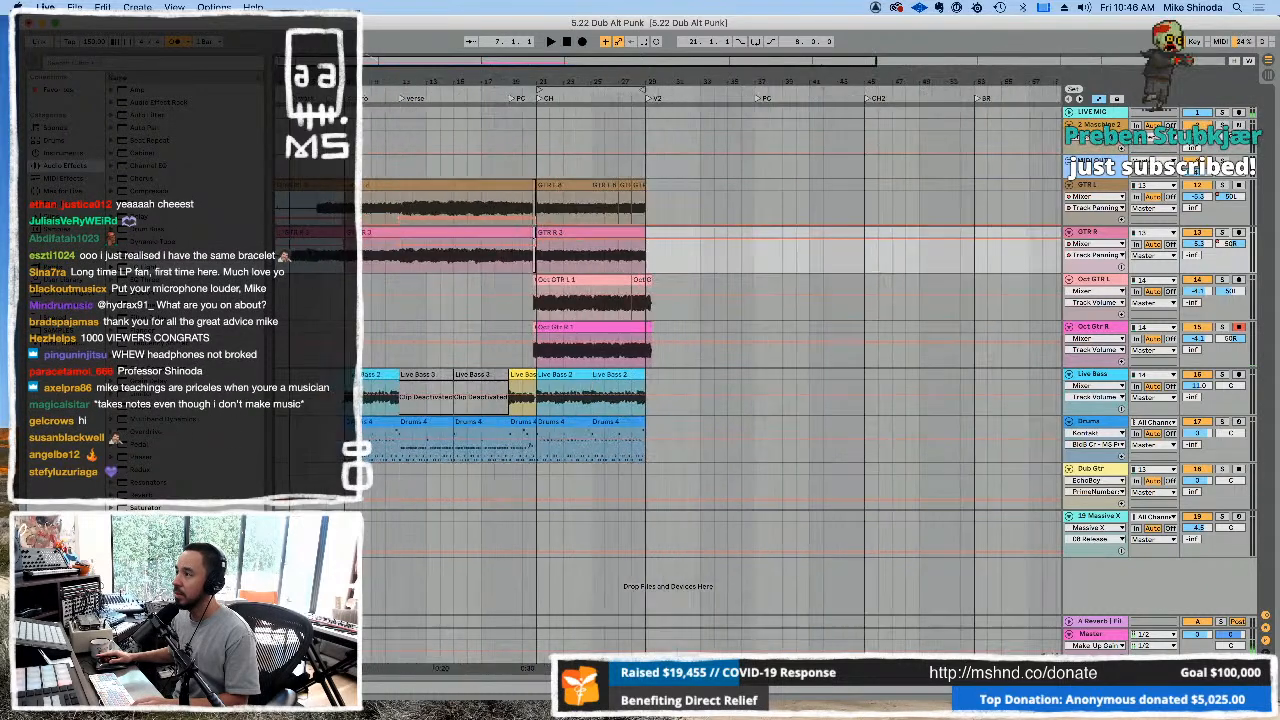
scroll(318, 250, "left", 3)
scroll(318, 250, "down", 2)
left_click_drag(407, 82, 407, 90)
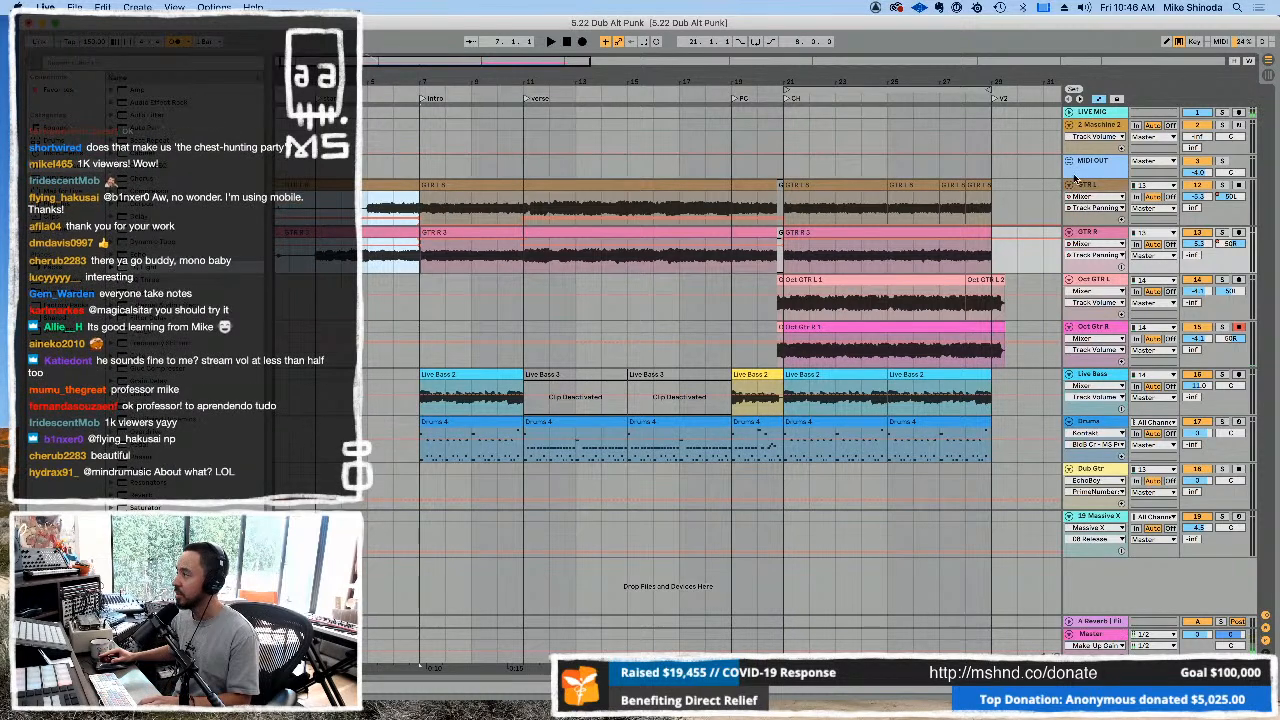
left_click(1099, 100)
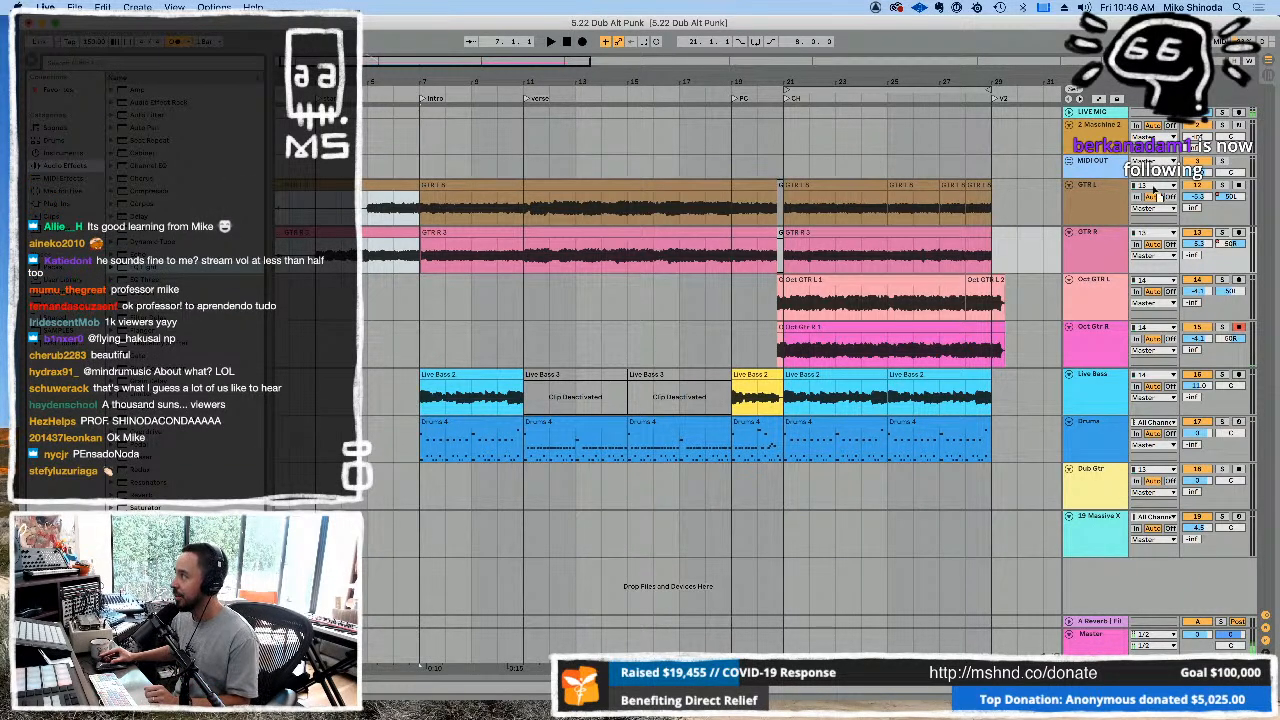
Add the Master Thinner EQ to GTR L, set its low cut to 126 Hz and high cut to about 11.9 kHz, with the low cut bypassed.
double_click(1109, 189)
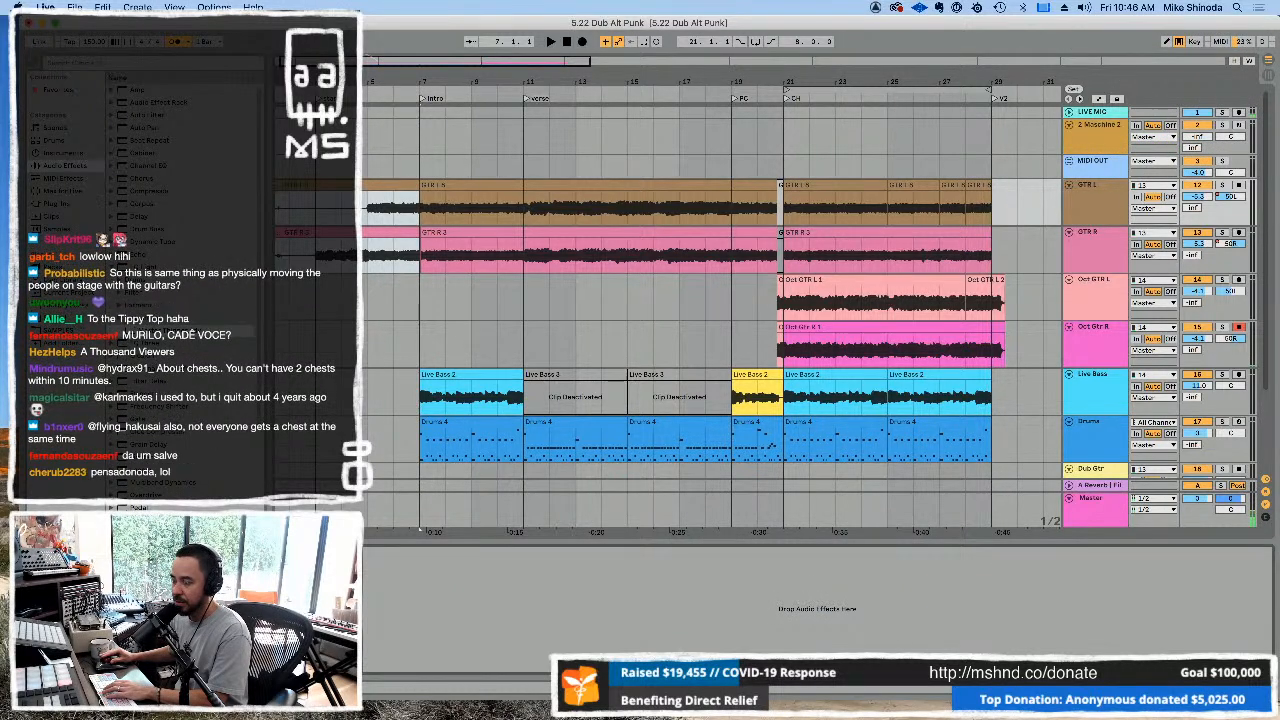
left_click_drag(20, 698, 390, 621)
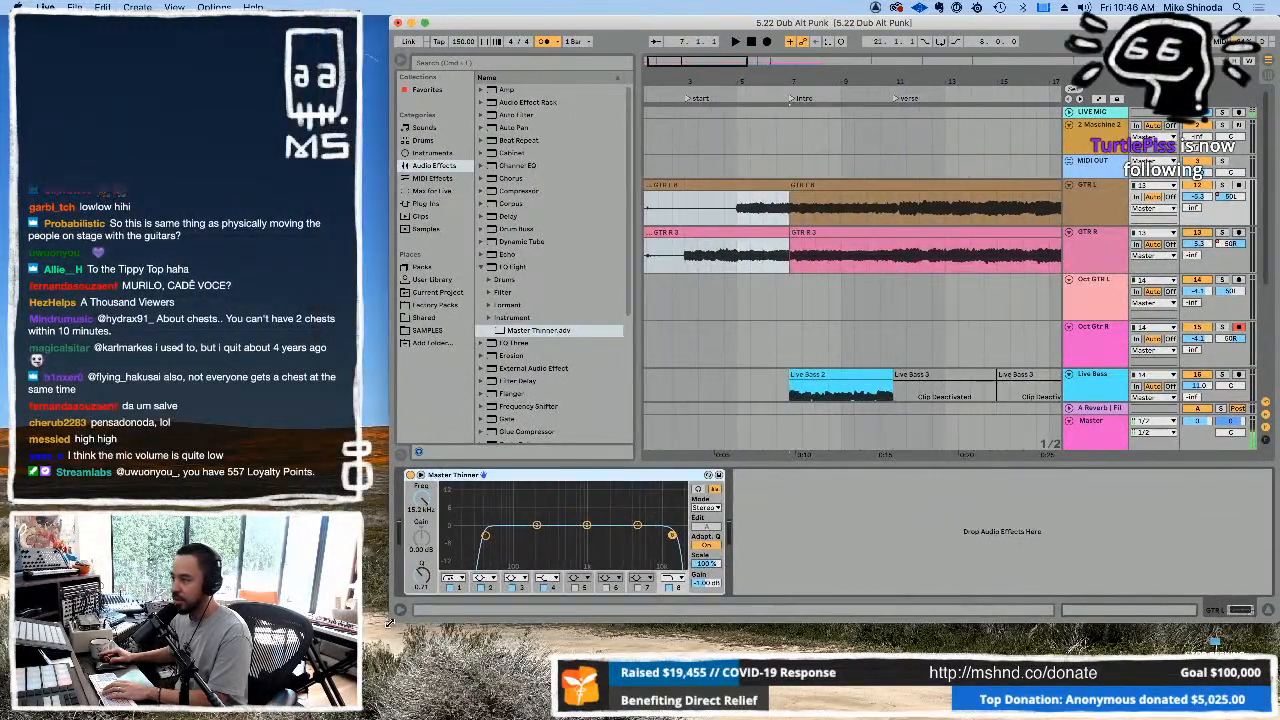
left_click(487, 537)
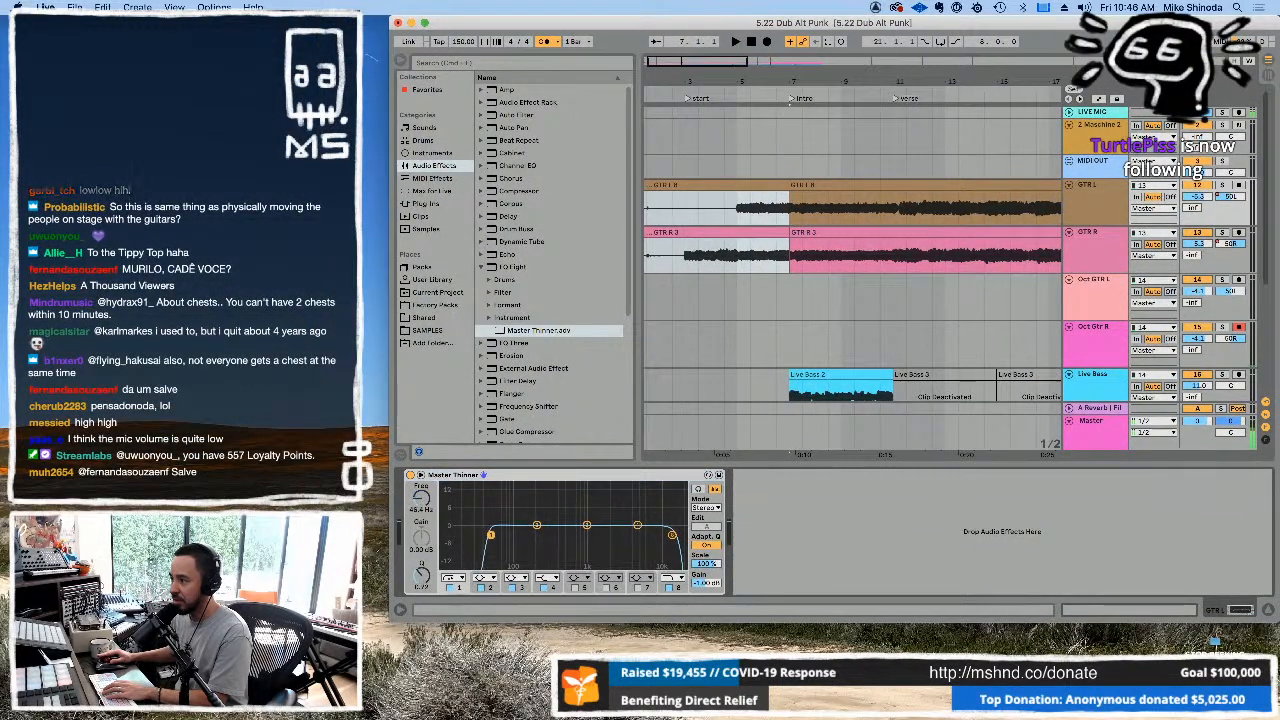
left_click_drag(490, 535, 494, 537)
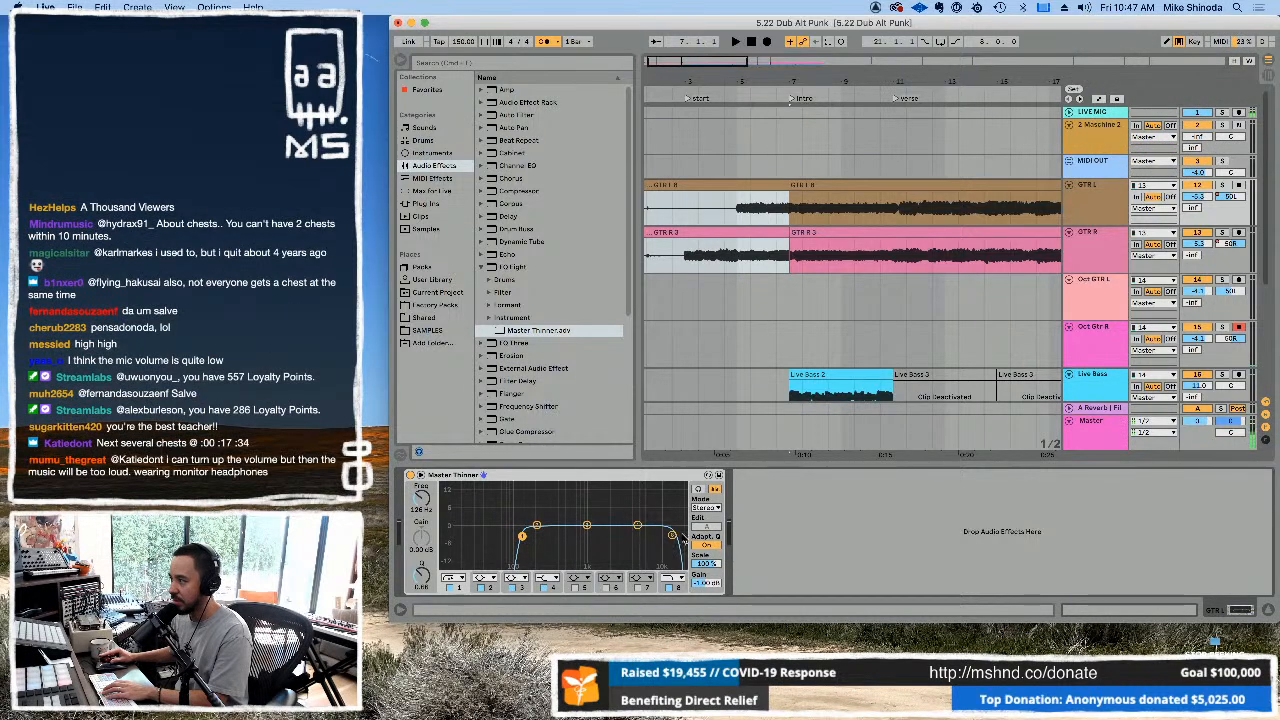
left_click_drag(673, 537, 664, 537)
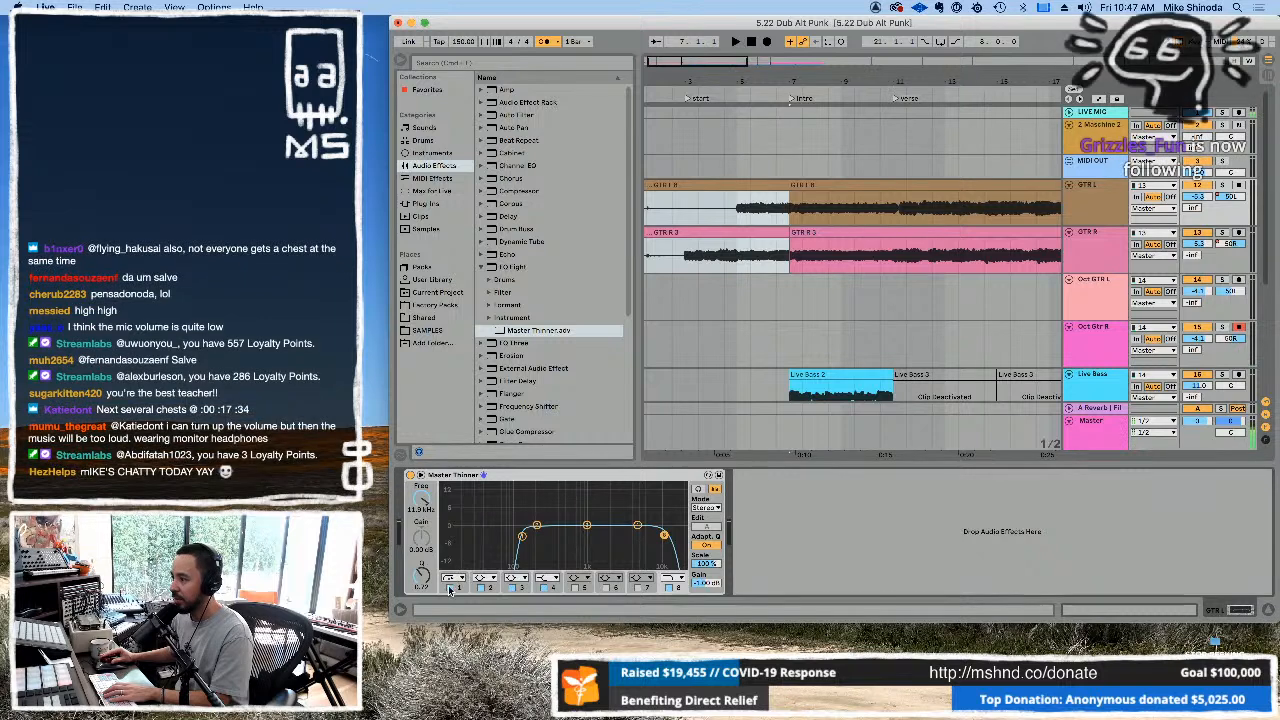
left_click(458, 578)
Loop bars 5 to 7 and play them with GTR R muted.
left_click_drag(744, 270, 790, 266)
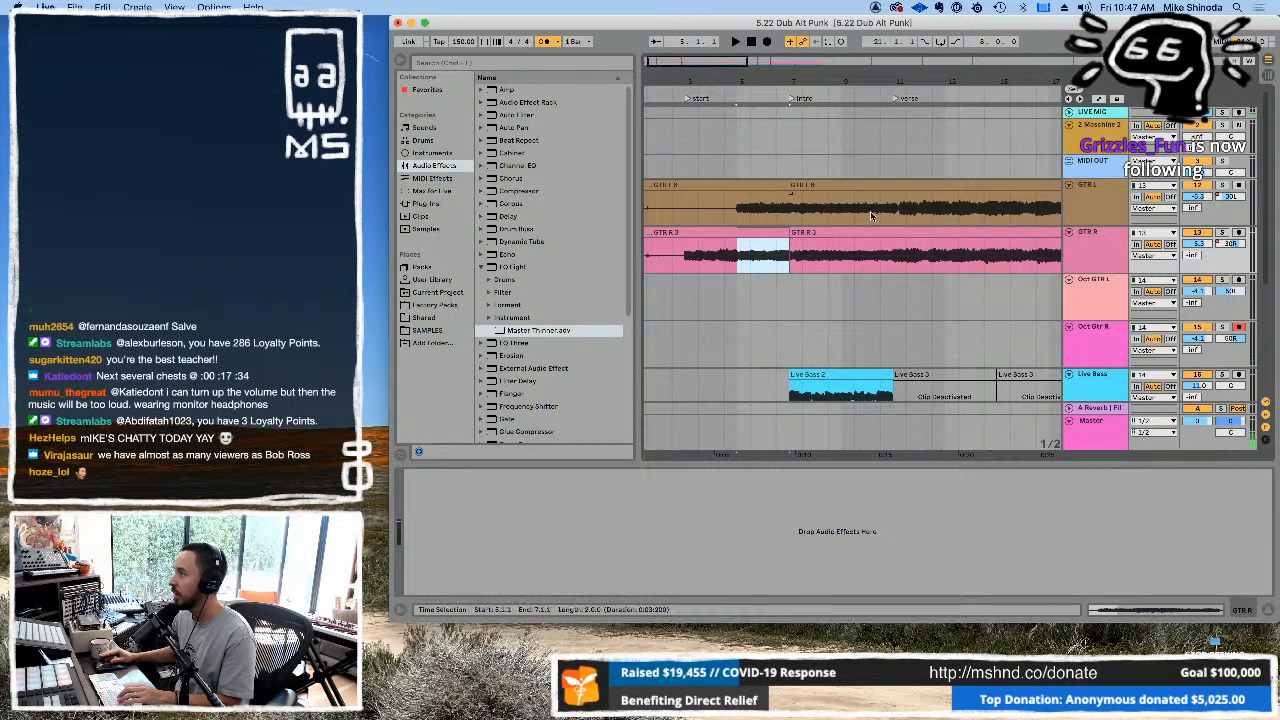
left_click(1221, 187)
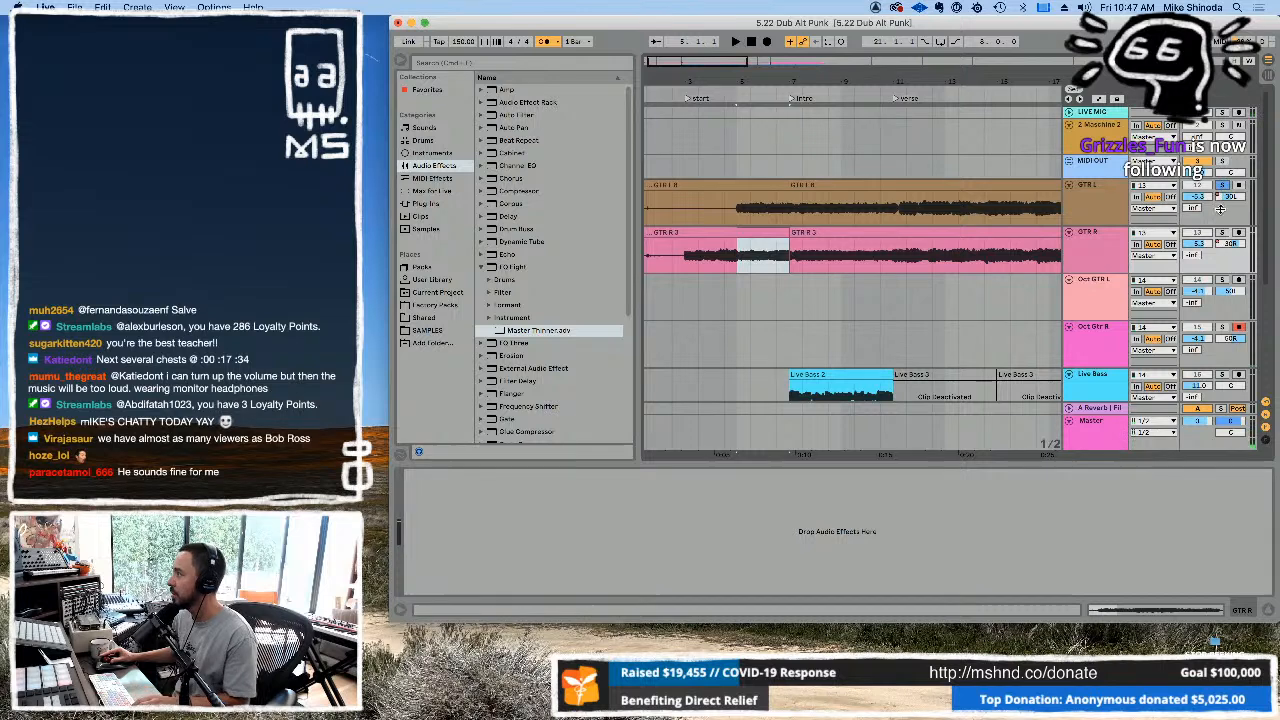
left_click(1221, 187)
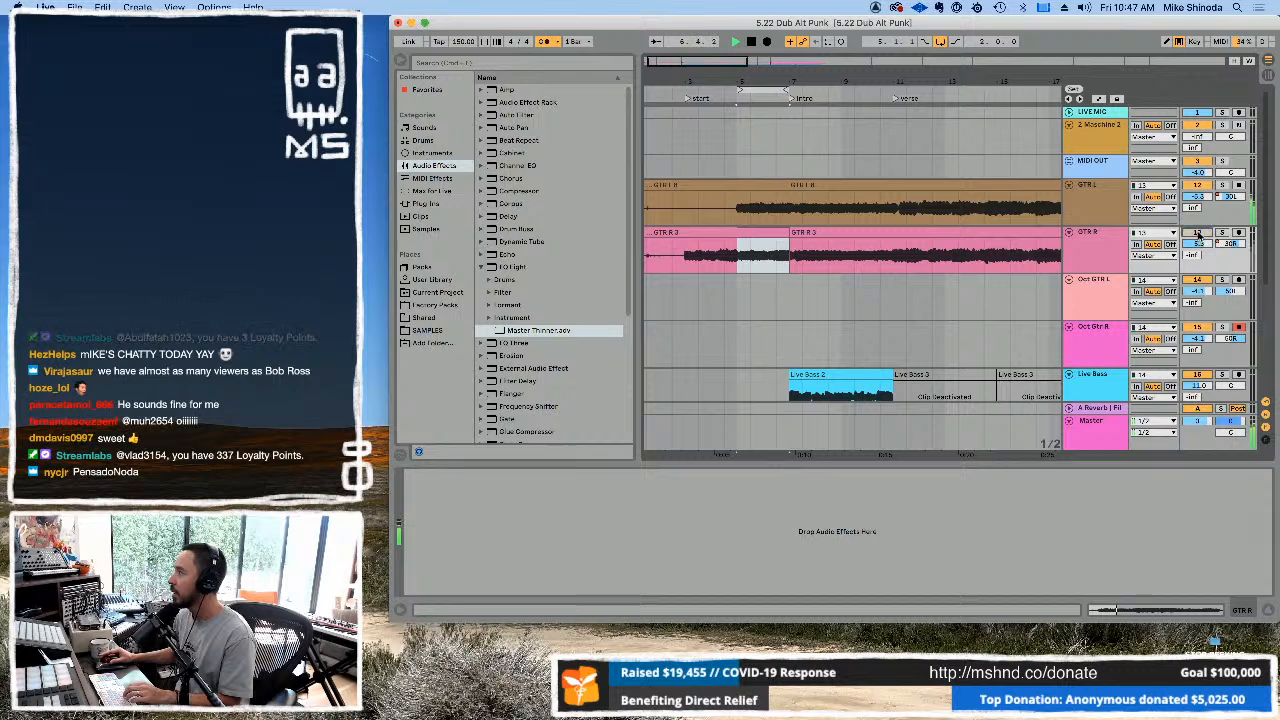
Lower the high cut on GTR L's EQ to about 6.7 kHz and re-enable its low cut at 194 Hz.
left_click(1092, 193)
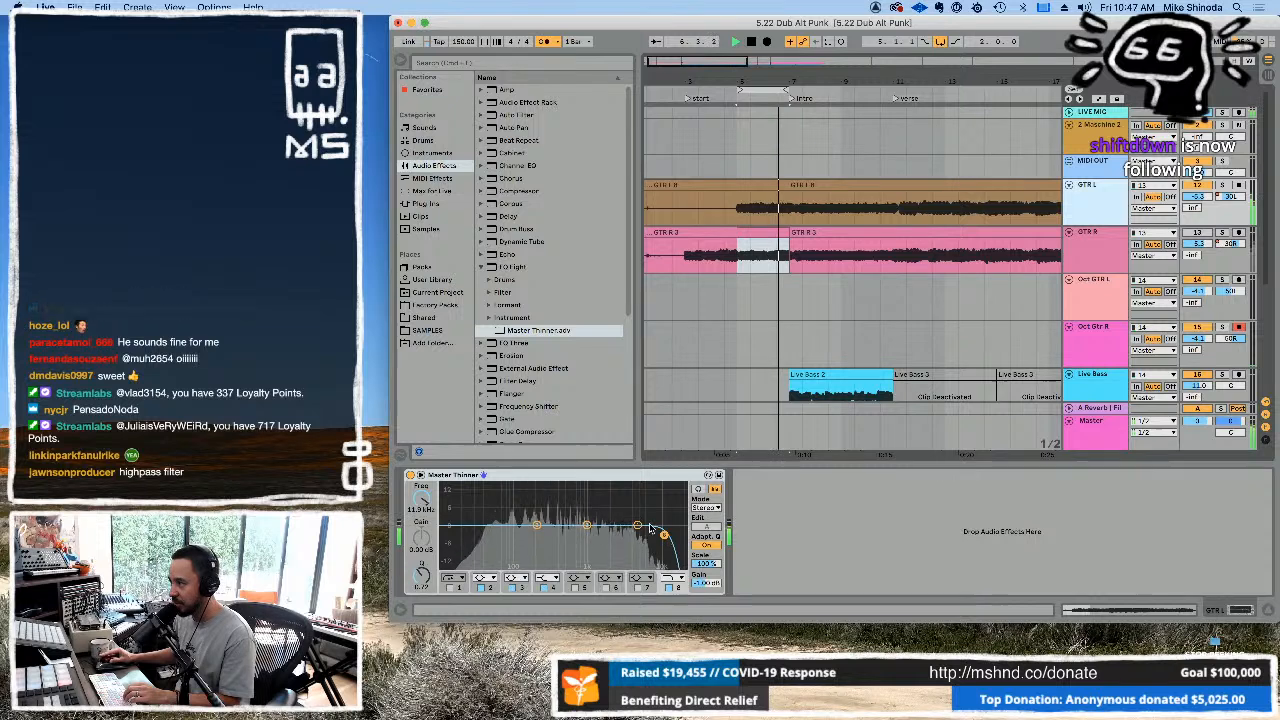
mouse_move(664, 537)
left_mouse_down()
mouse_move(614, 530)
mouse_move(646, 533)
left_mouse_up()
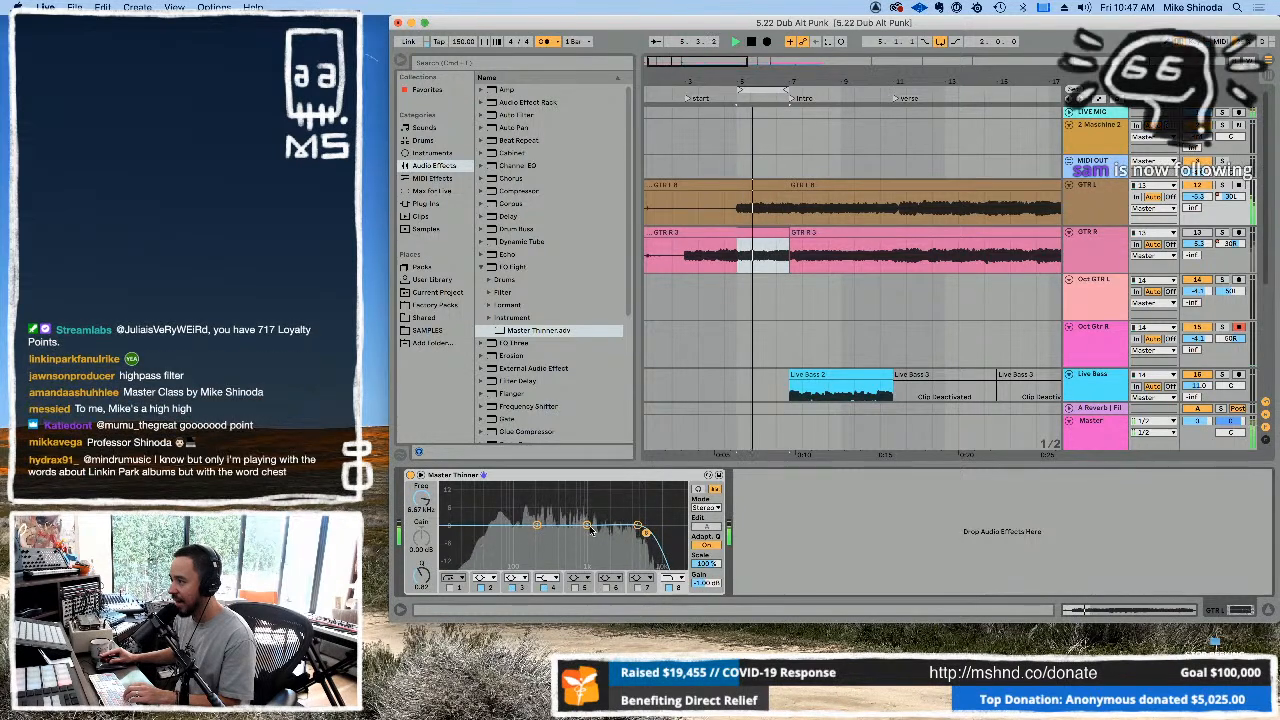
left_click(451, 587)
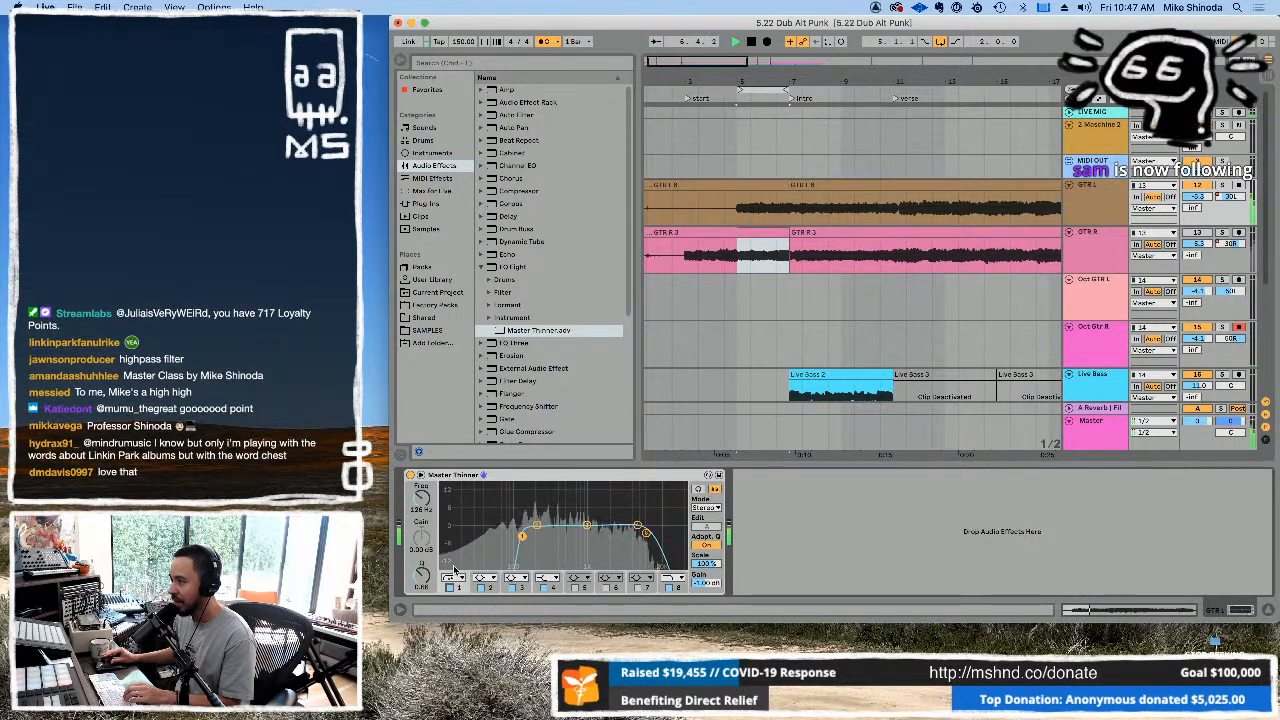
left_click_drag(520, 543, 536, 538)
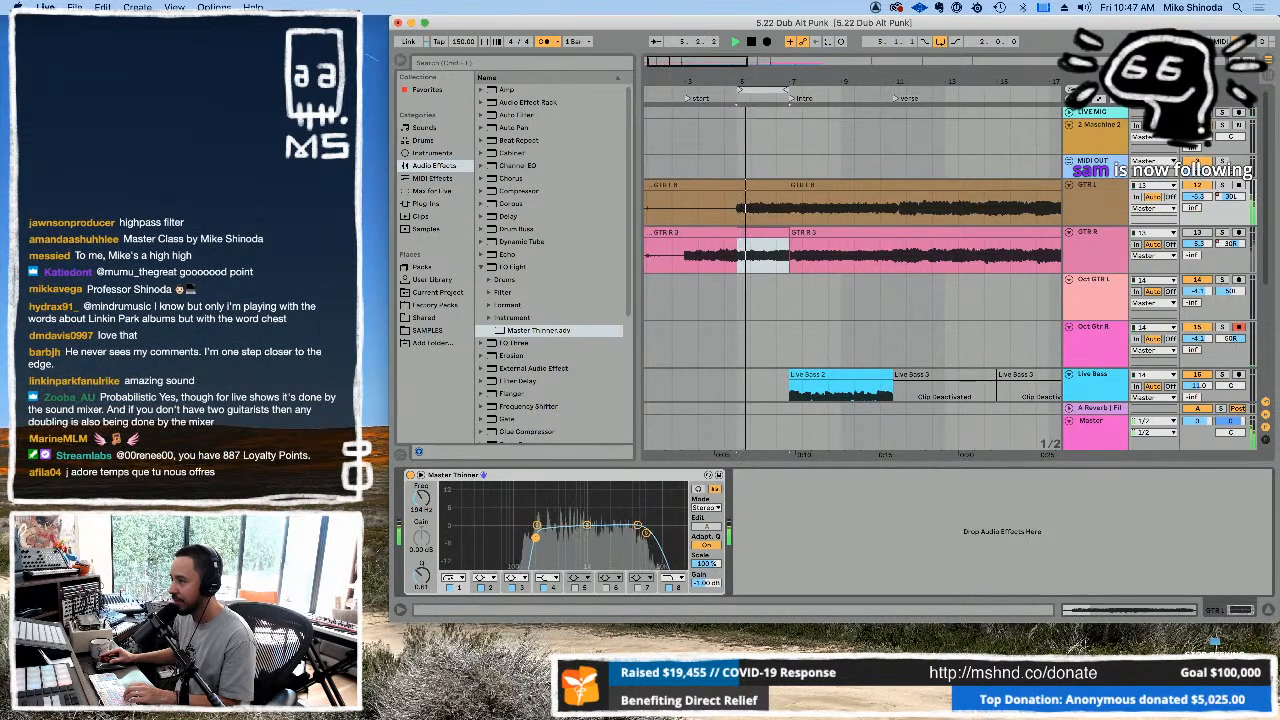
Adjust the output gain of GTR L's EQ and show the Device On automation of Master Thinner on that track.
right_click(707, 583)
left_click(701, 583)
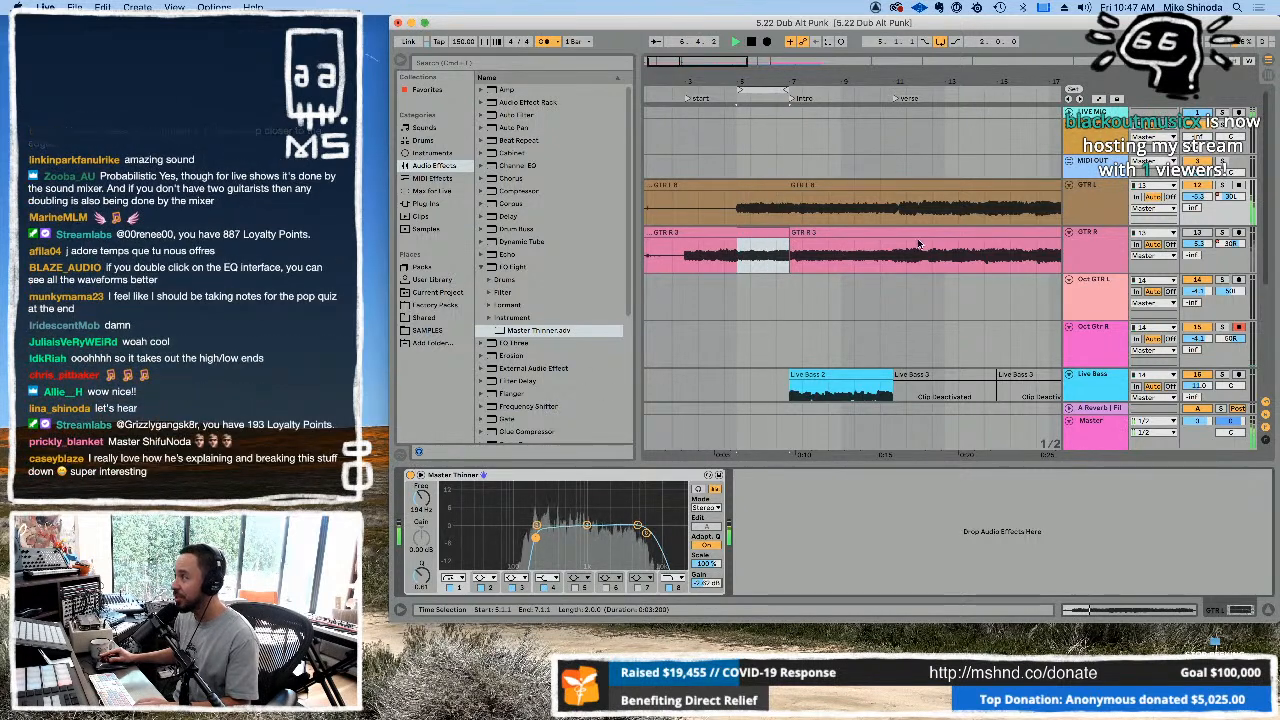
left_click(1099, 98)
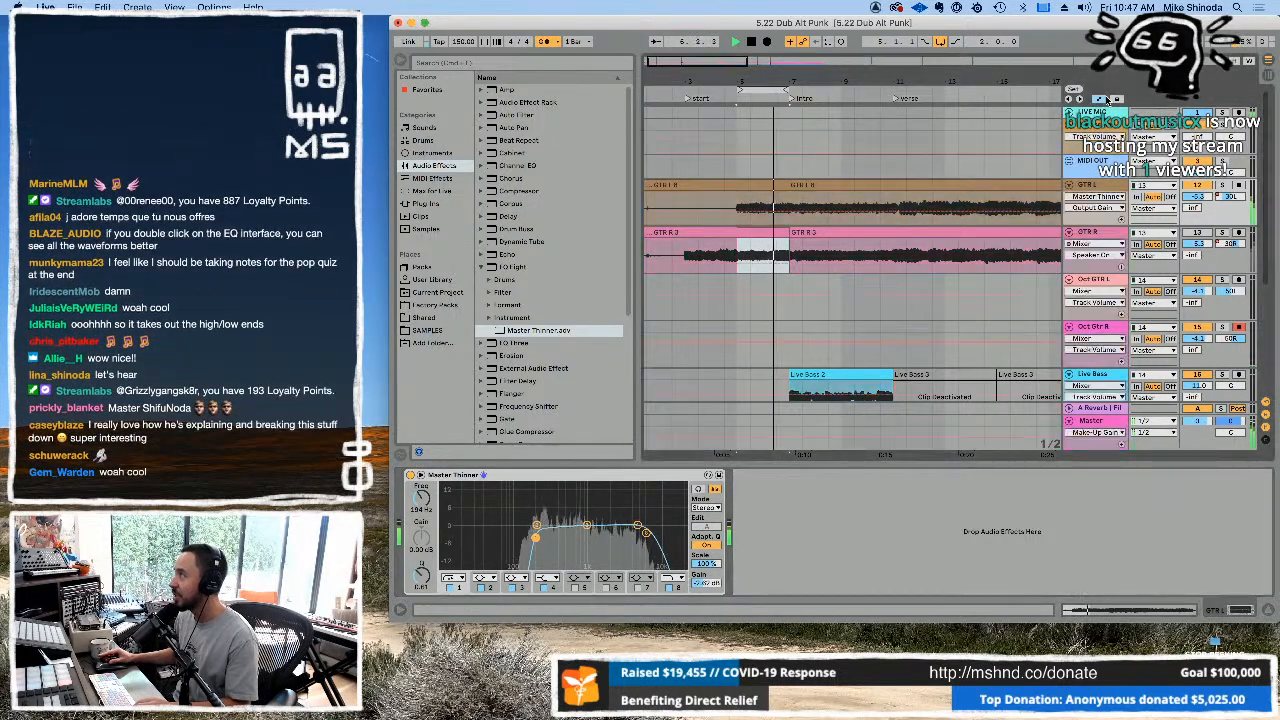
left_click(1098, 208)
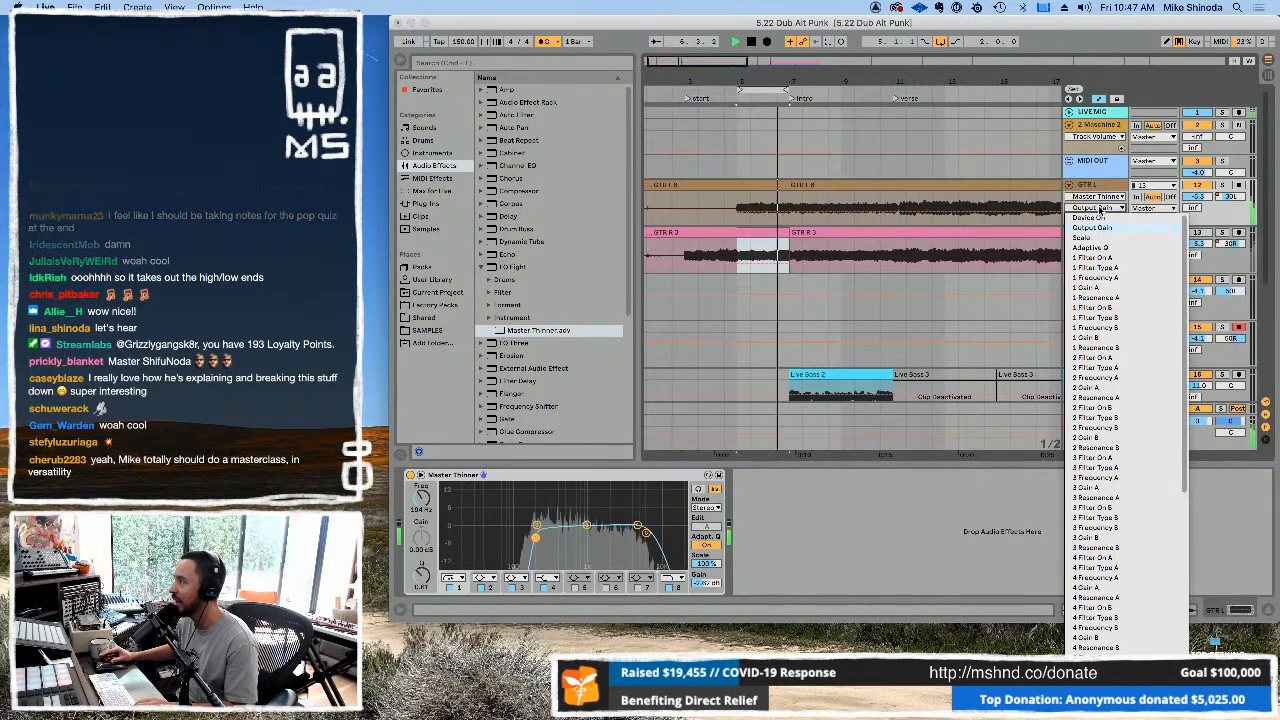
left_click(1099, 218)
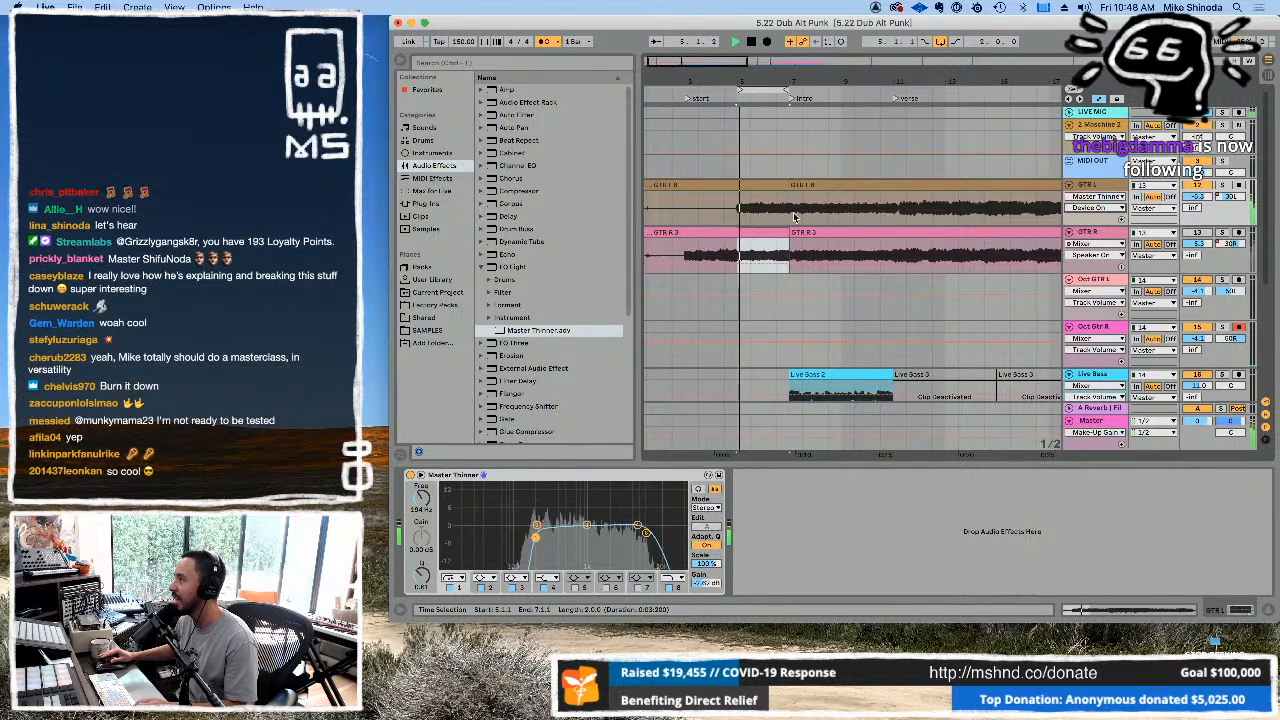
Switch Master Thinner off for the intro, bars 7 to 11, in GTR L's Device On automation.
mouse_move(795, 214)
left_mouse_down()
mouse_move(822, 215)
mouse_move(792, 211)
left_mouse_up()
left_click(883, 209)
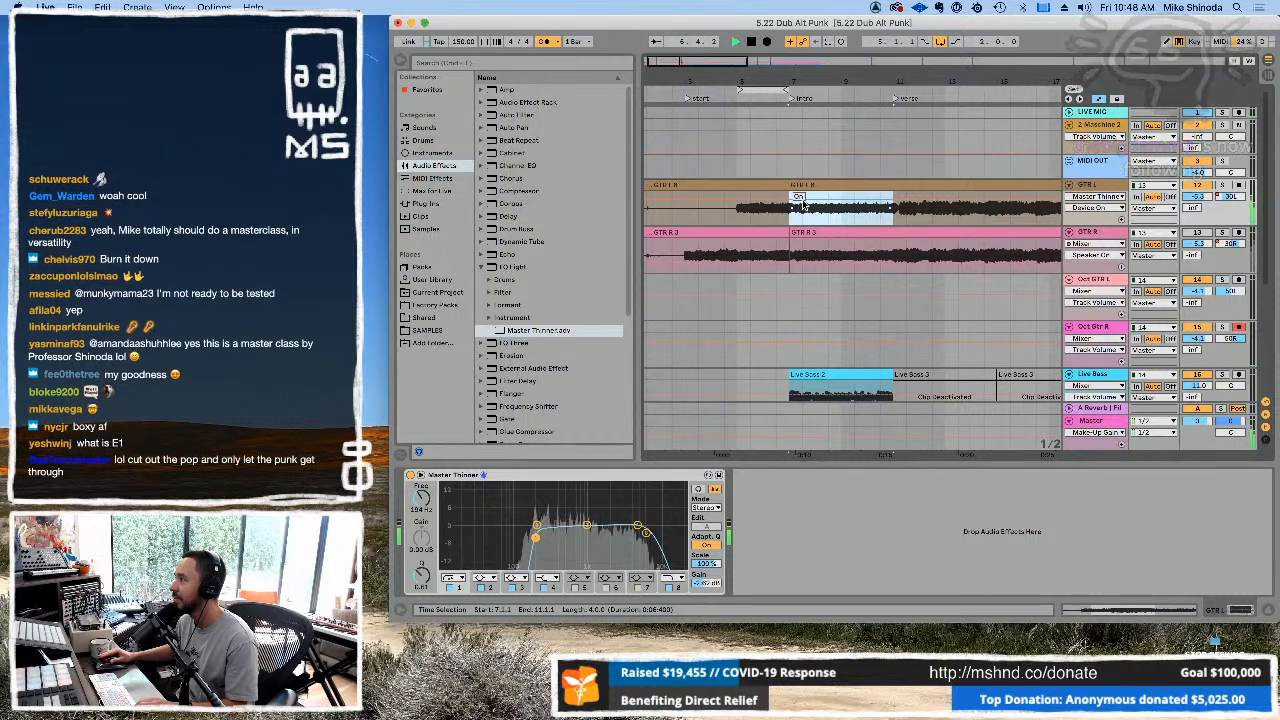
left_click(816, 200)
left_click_drag(816, 200, 811, 219)
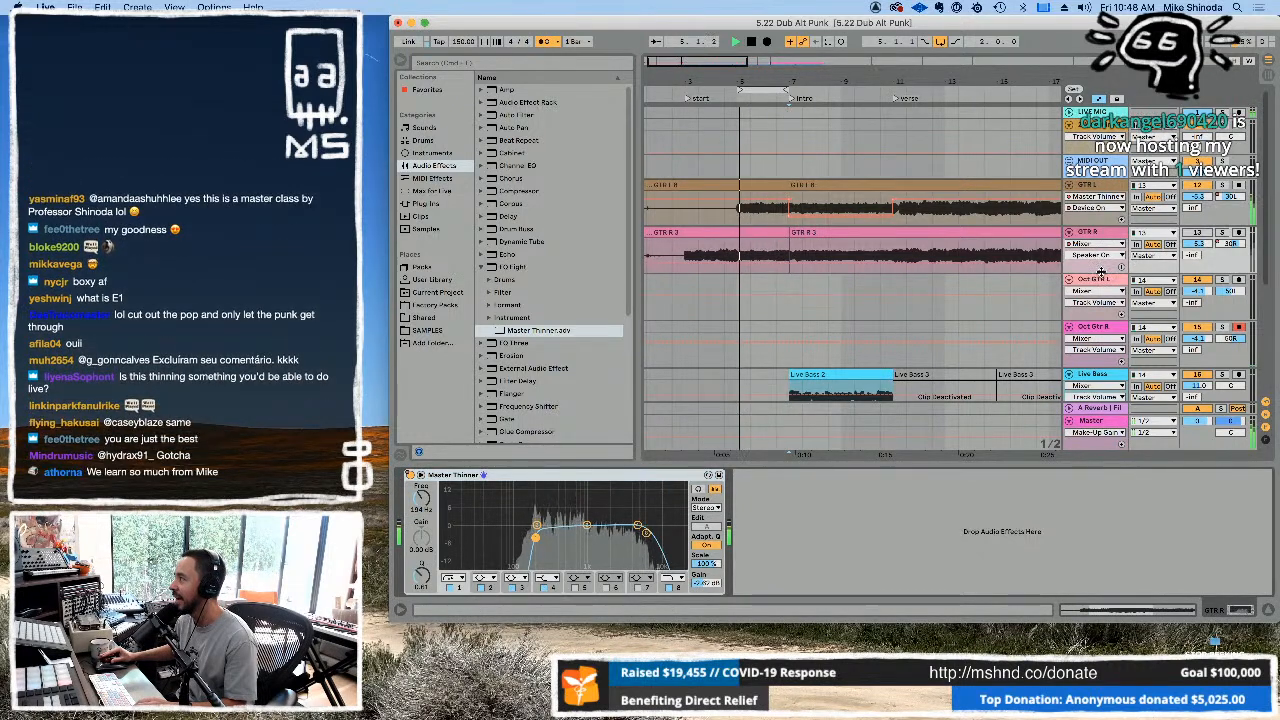
Make the GTR R track taller and show the Device On automation of its Master Thinner.
left_click_drag(1104, 273, 1106, 307)
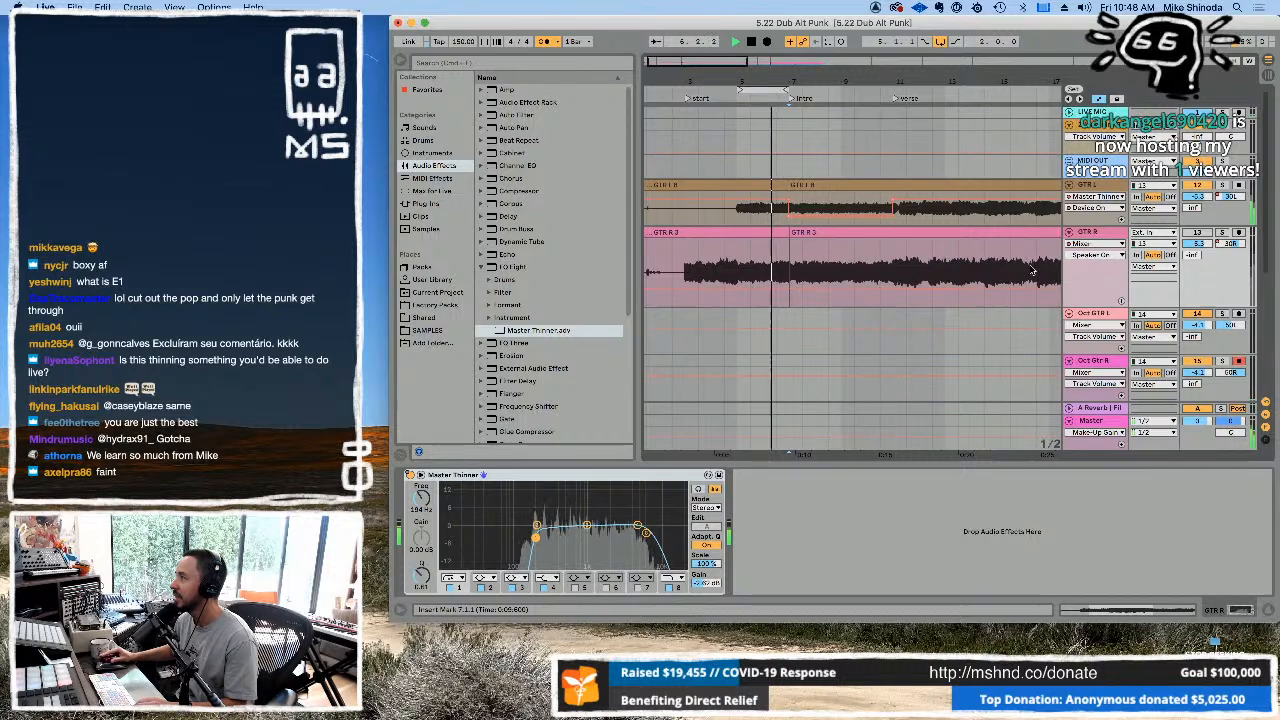
left_click(1094, 243)
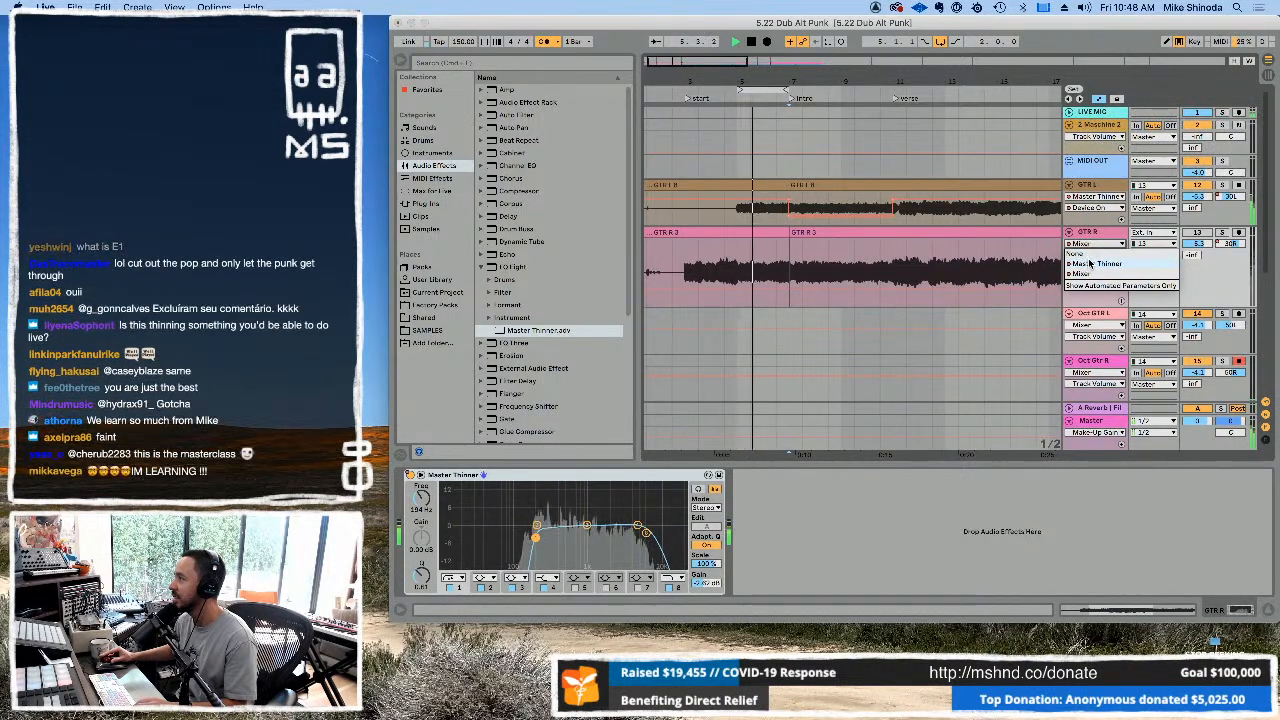
left_click(1090, 263)
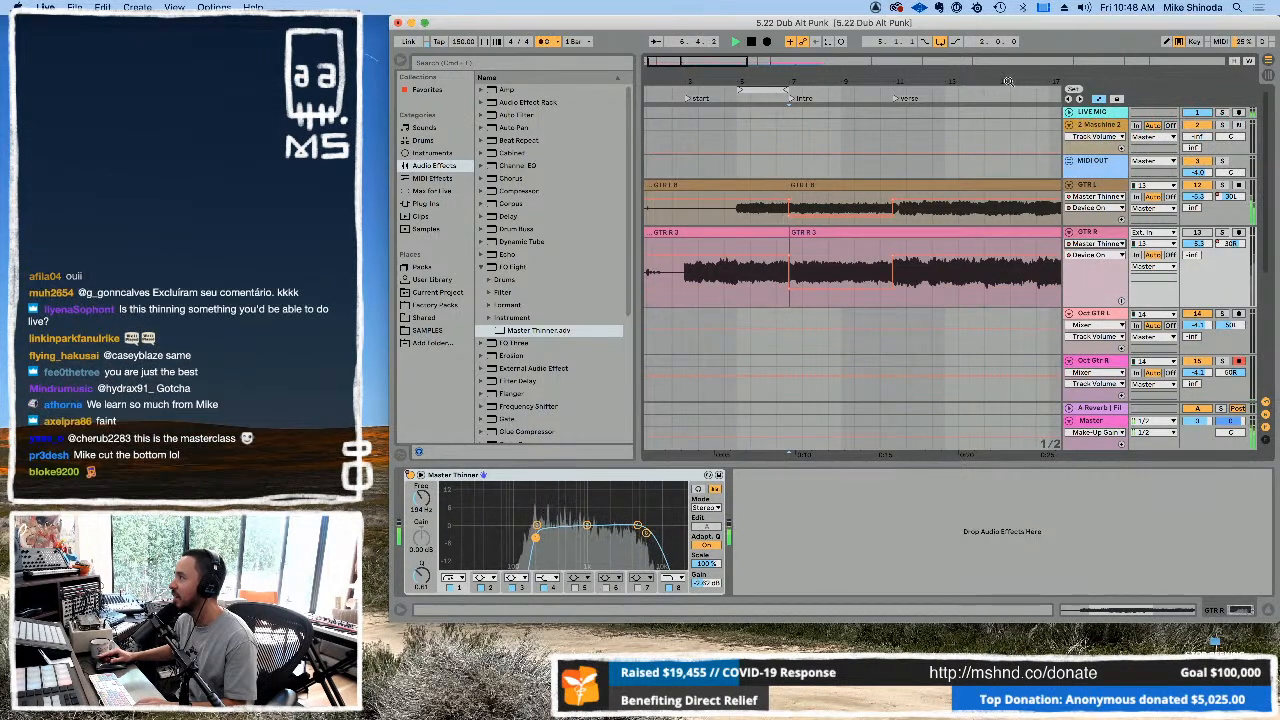
Switch Master Thinner off from the first chorus onward in the Device On automation of GTR L and GTR R, and hide the automation.
left_click_drag(1008, 82, 820, 82)
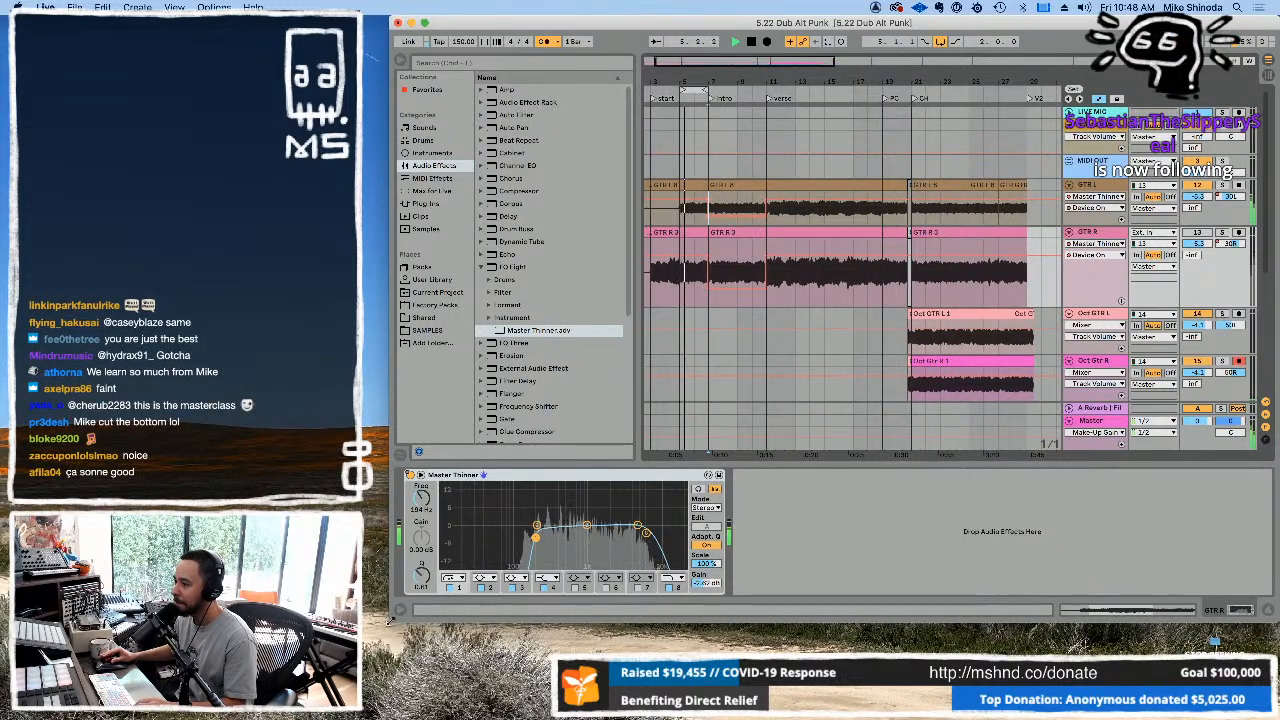
left_click_drag(390, 620, 20, 716)
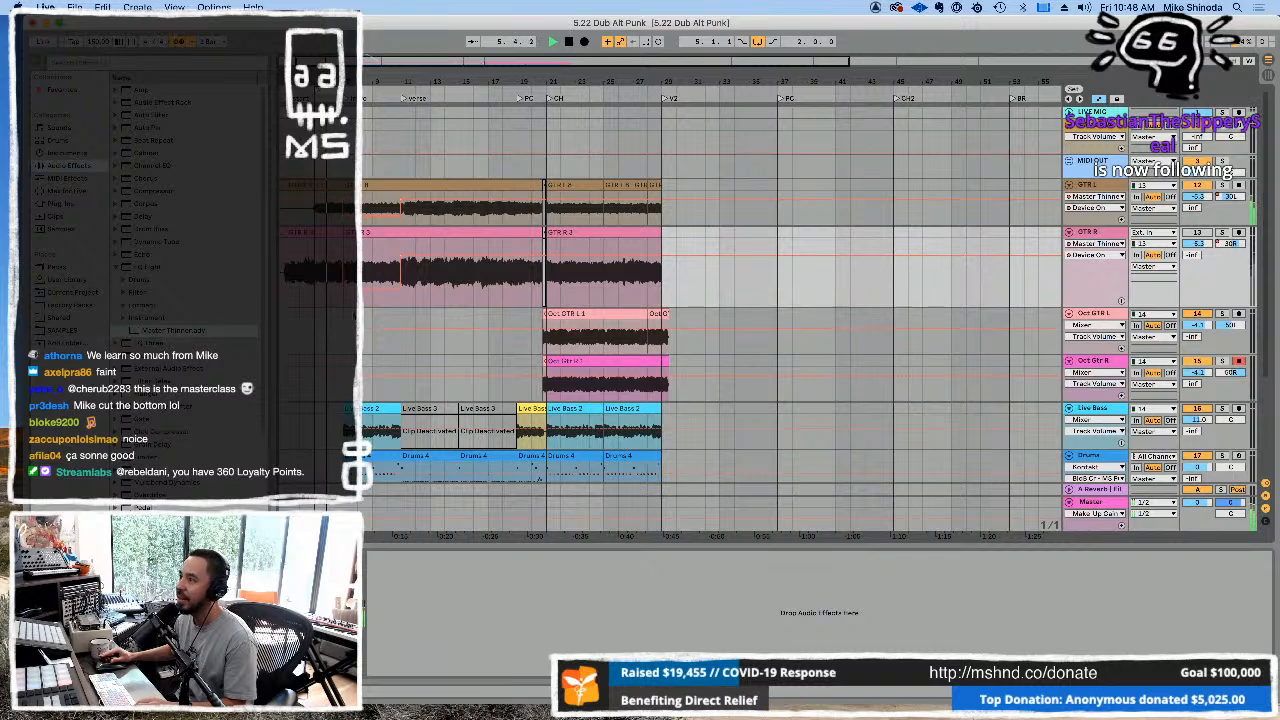
left_click_drag(347, 304, 405, 215)
left_click_drag(546, 294, 677, 254)
key("Right")
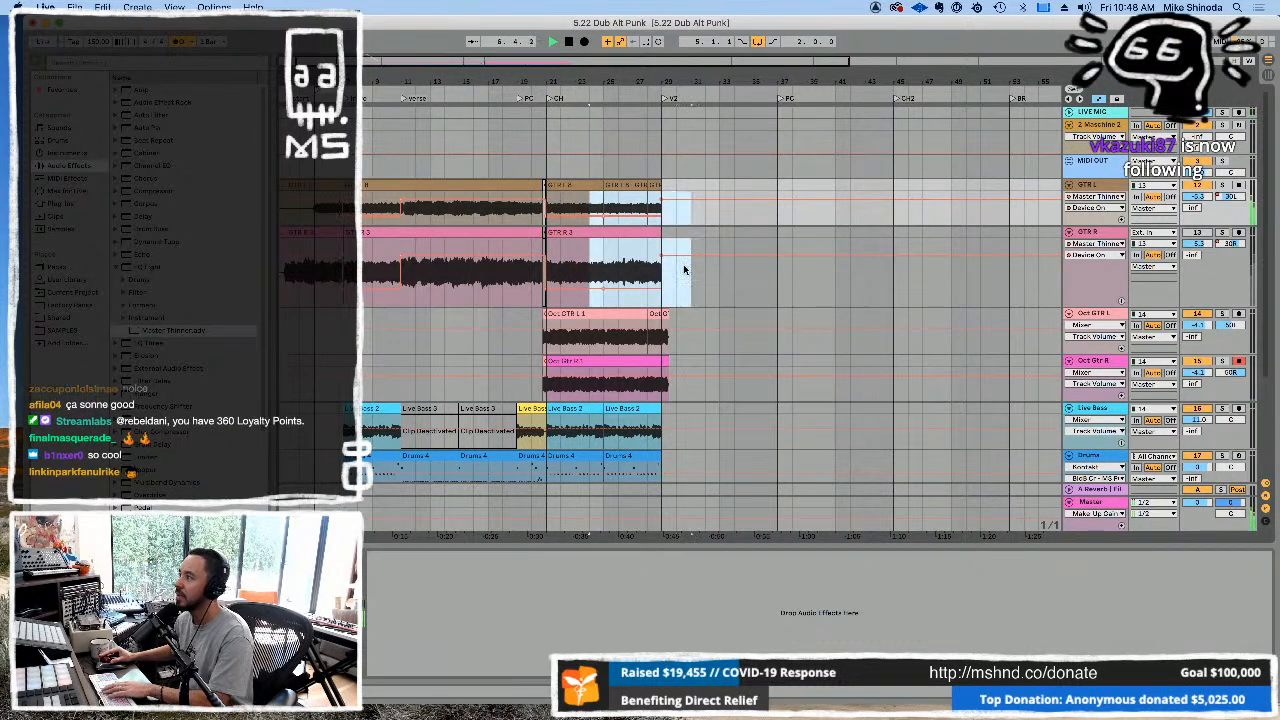
key("Delete")
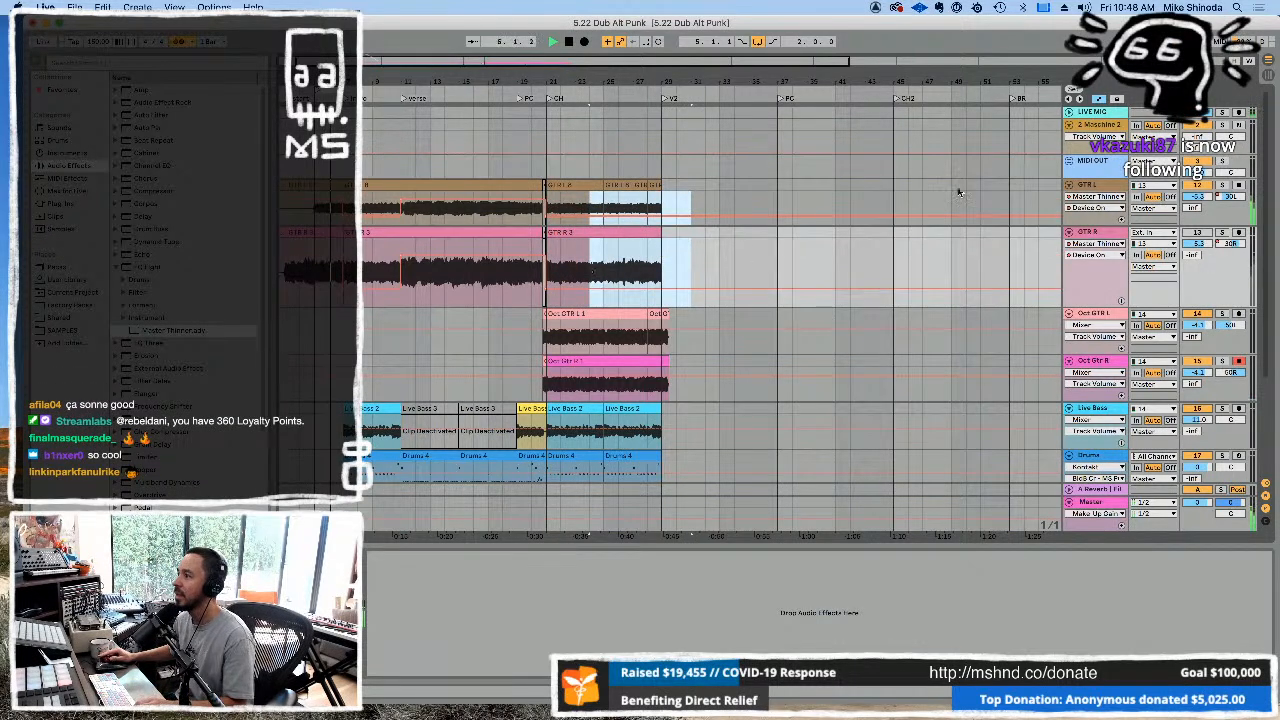
left_click(1098, 99)
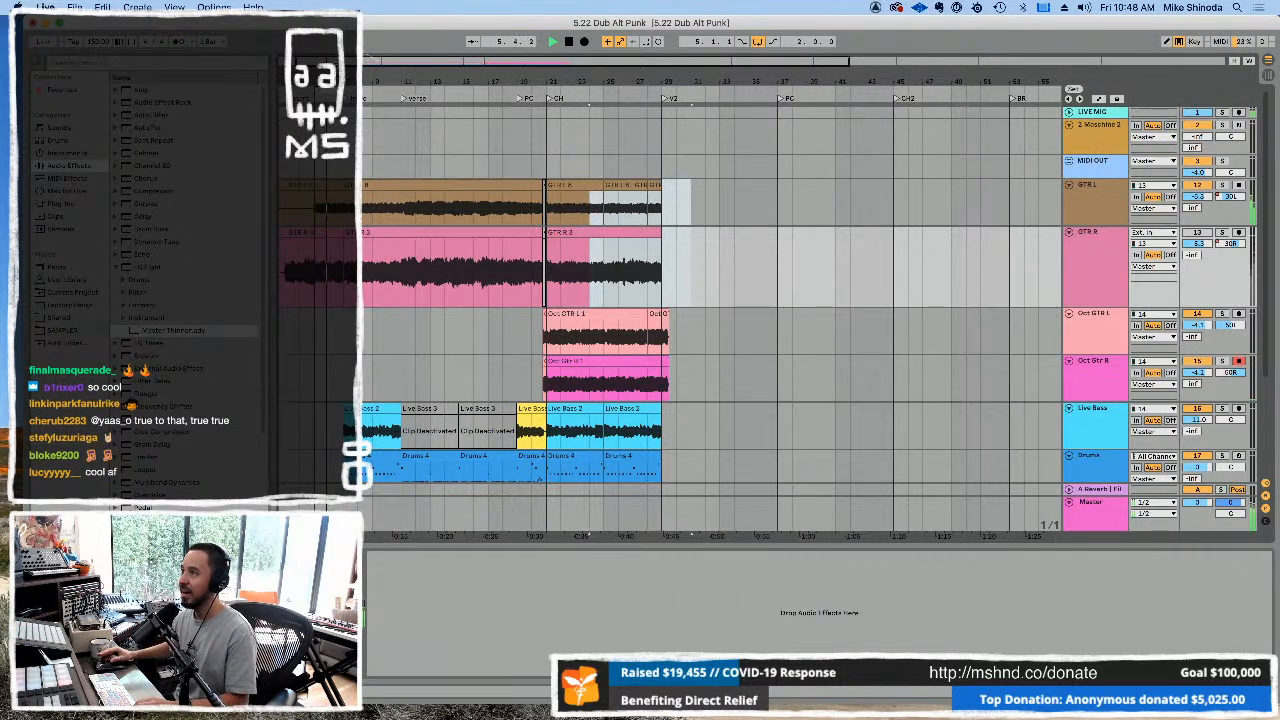
Play the song from its start through the verse into the first chorus.
left_click_drag(800, 82, 756, 43)
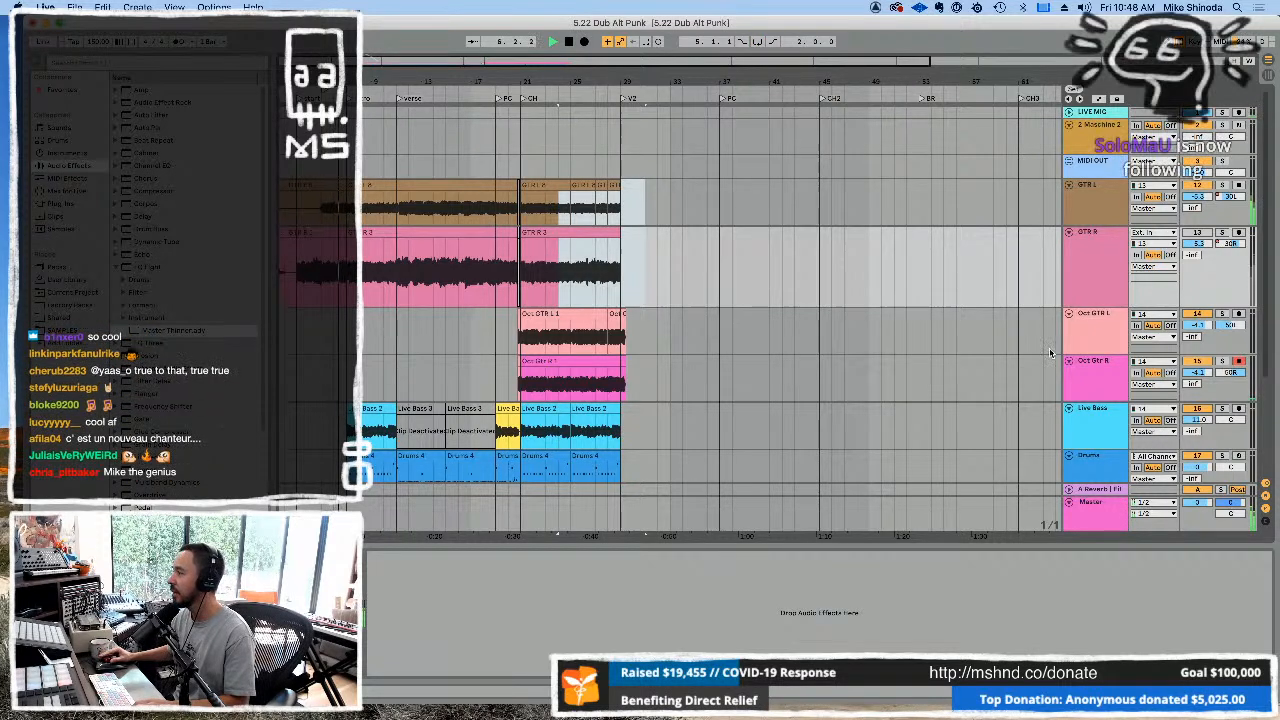
key("space")
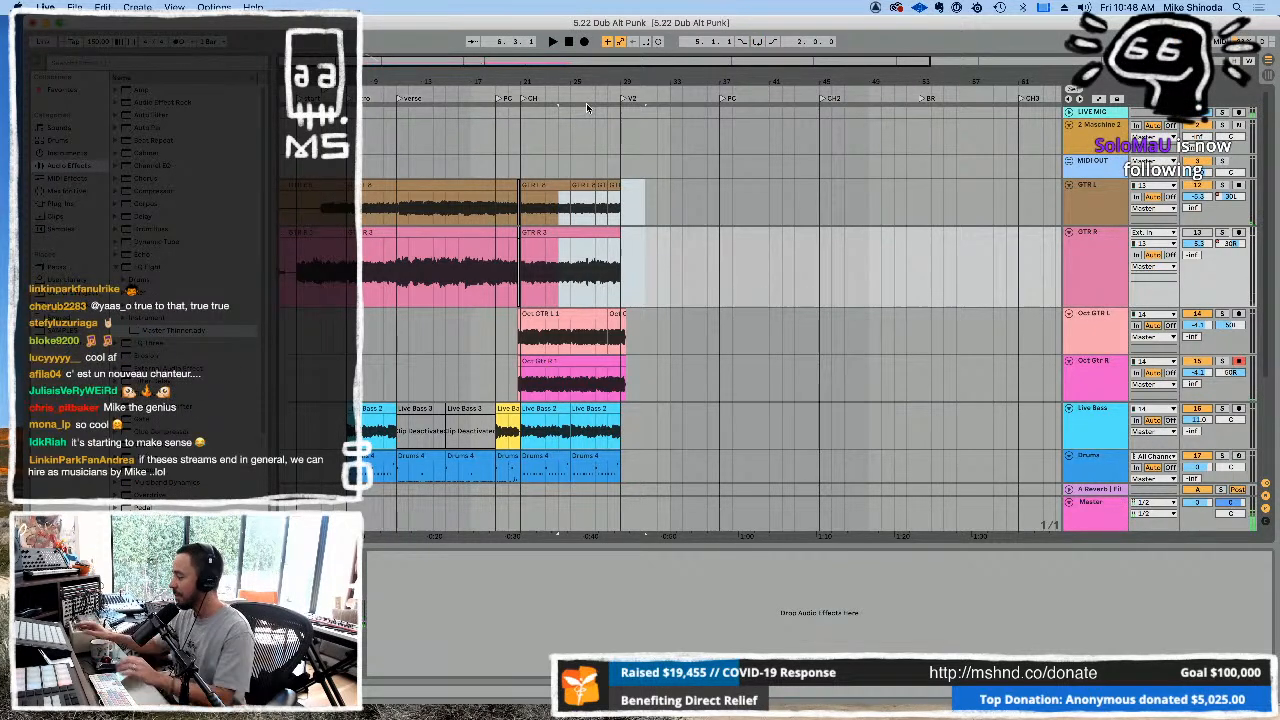
key("Home")
key("space")
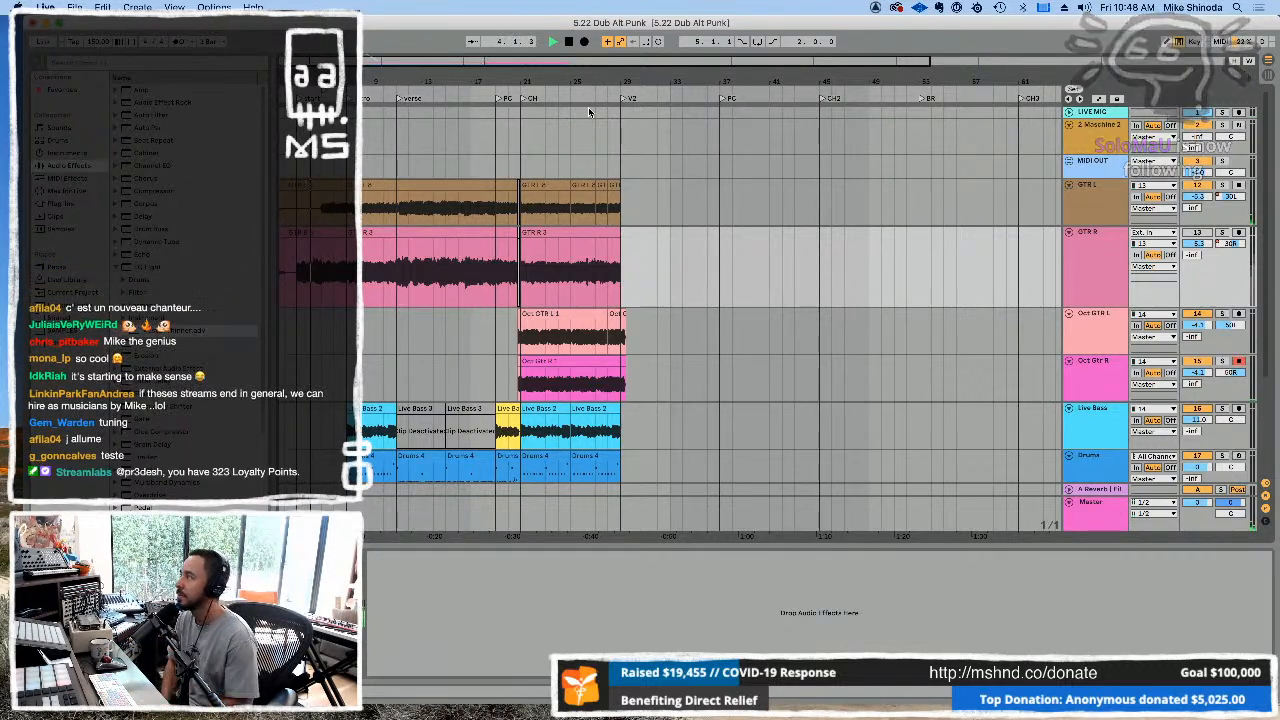
key("space")
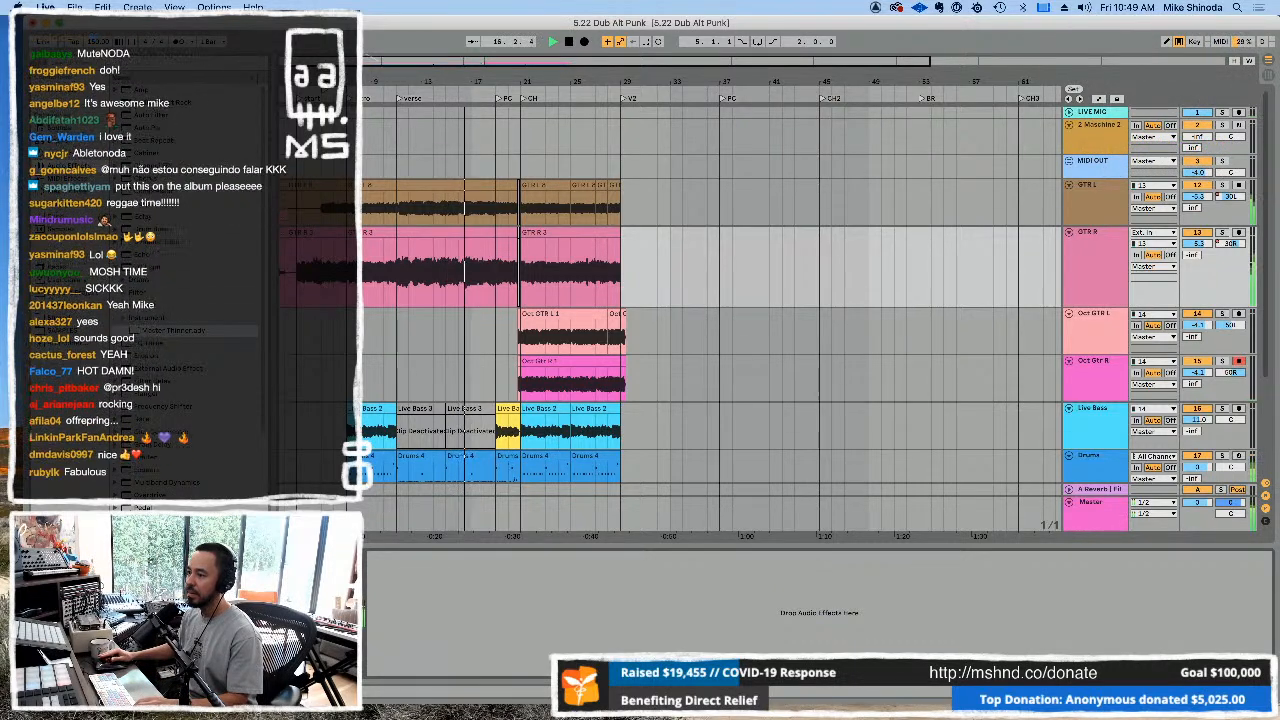
left_click(1091, 206)
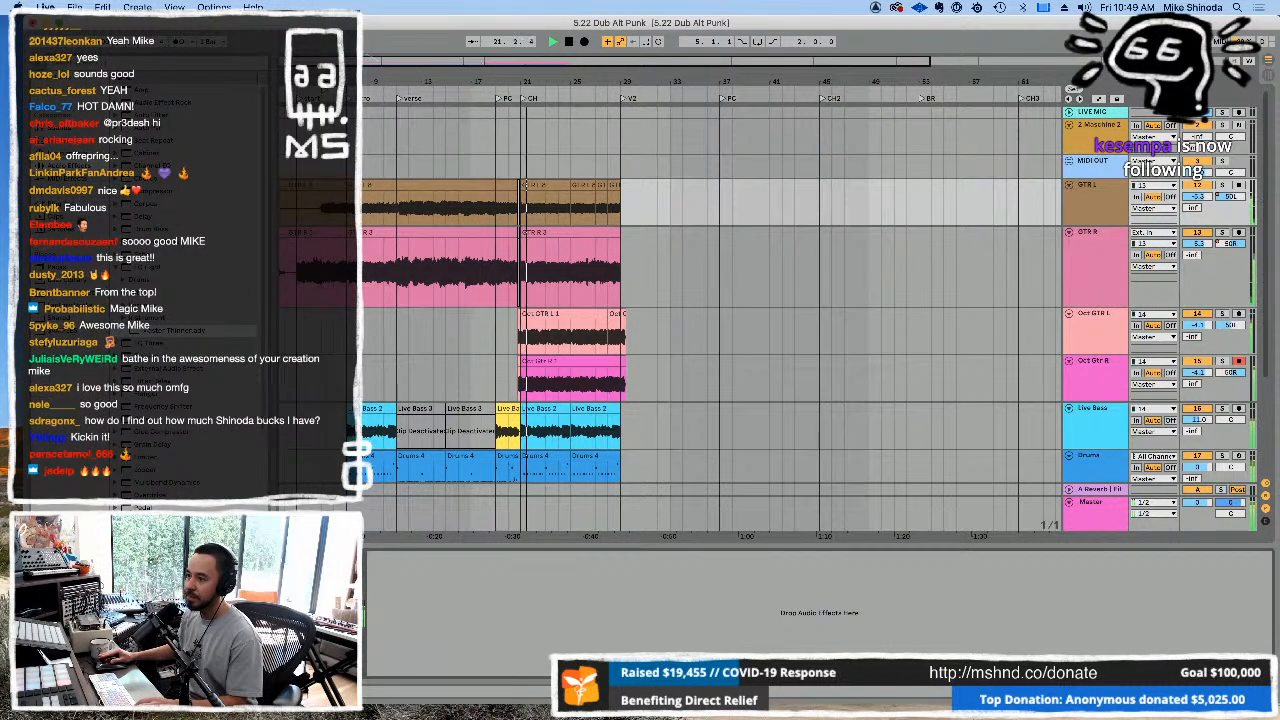
Lower the volume of Oct GTR L and Oct Gtr R together to -10.1 dB.
scroll(855, 283, "down", 3)
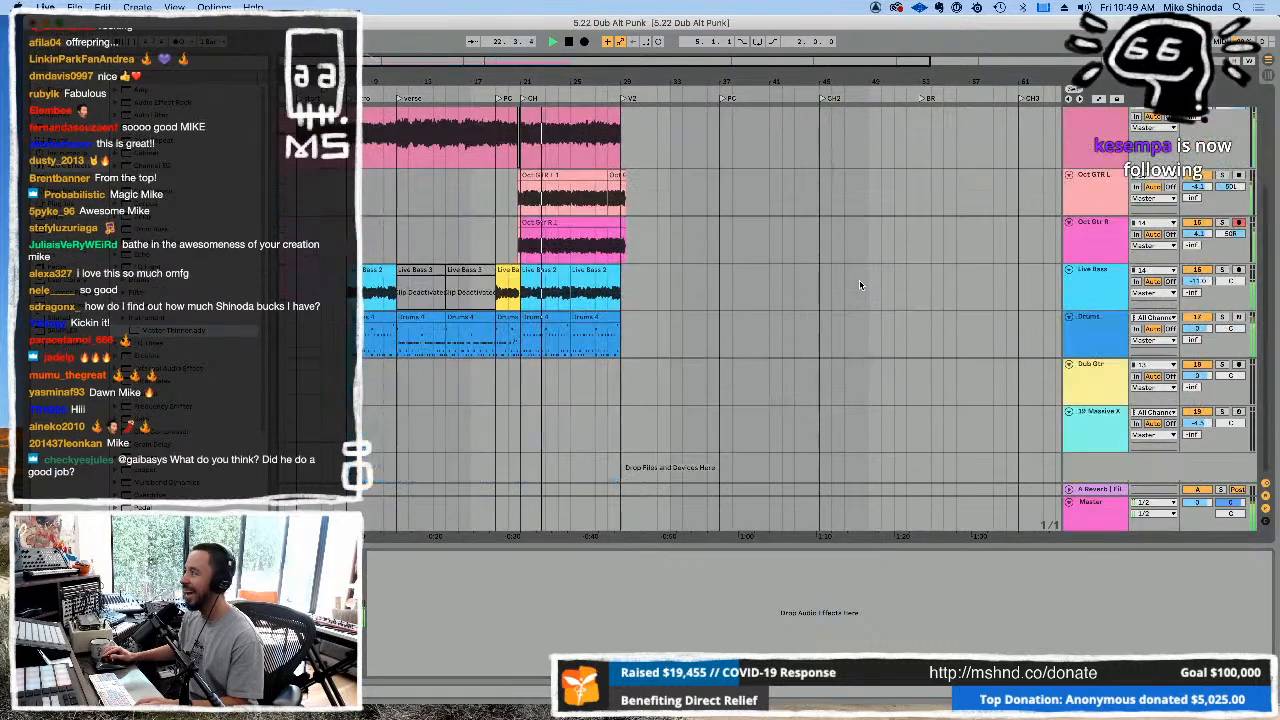
left_click(1097, 184)
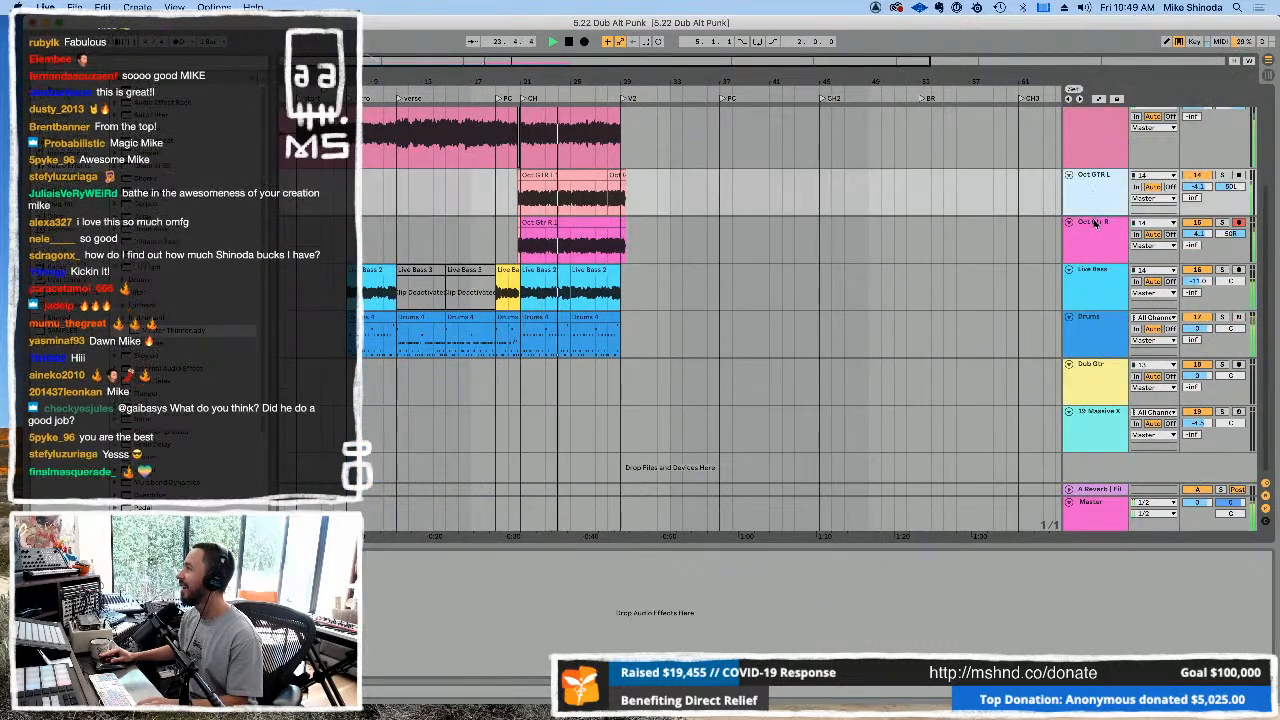
left_click(1109, 221, "shift")
left_click_drag(1194, 186, 1194, 187)
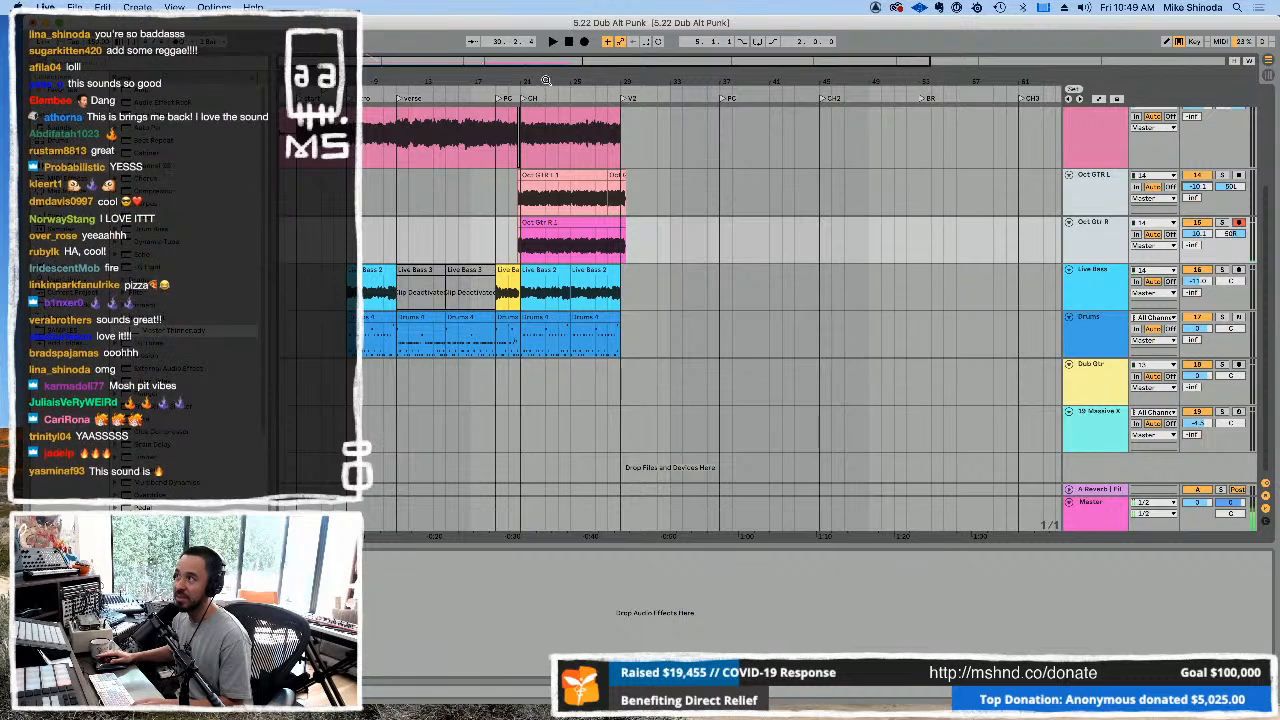
Duplicate bars 11 to 29 of the guitar, octave, bass and drum tracks directly after, and move the CH2 locator to the copied chorus.
left_click_drag(546, 80, 468, 66)
scroll(502, 215, "up", 3)
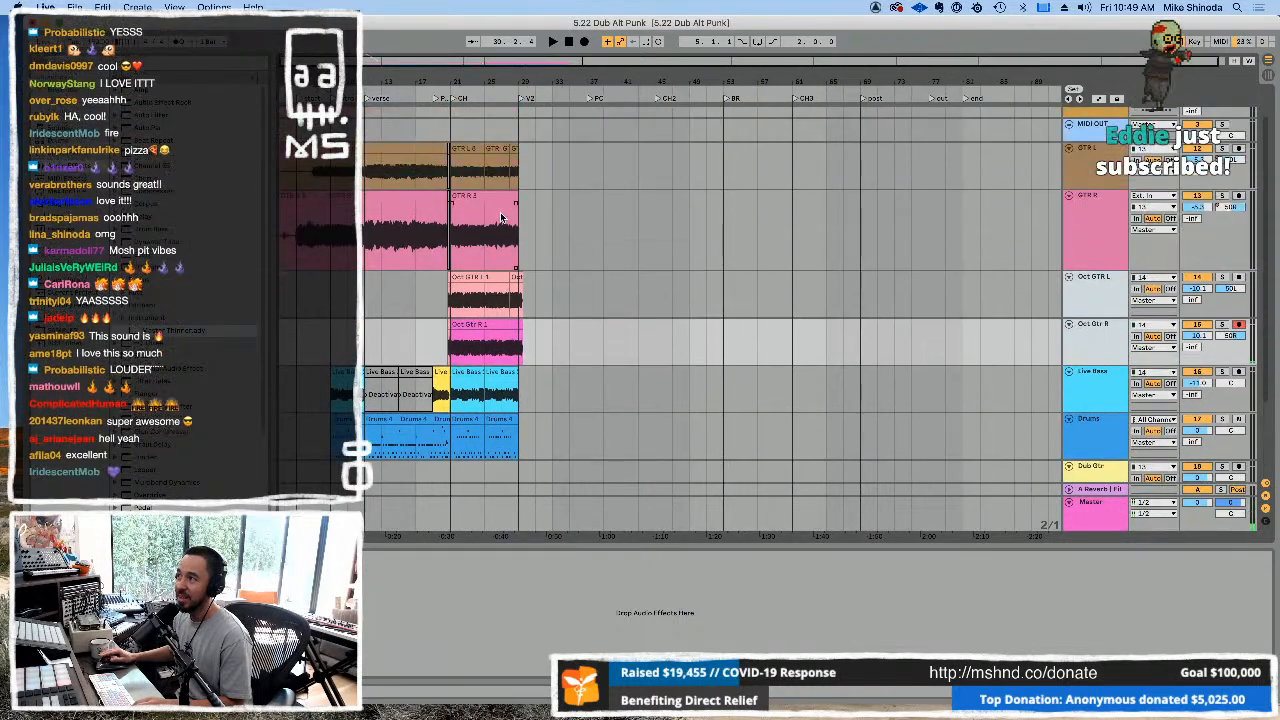
scroll(500, 212, "up", 1)
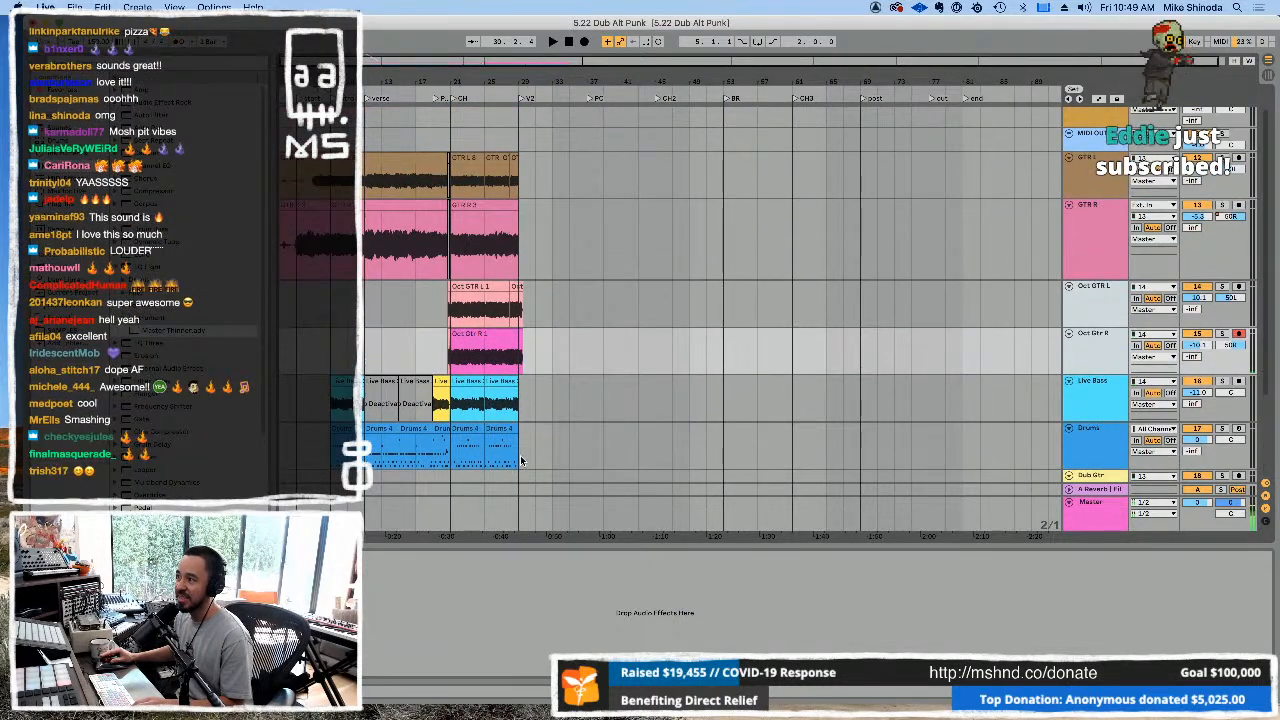
left_click_drag(521, 460, 368, 172)
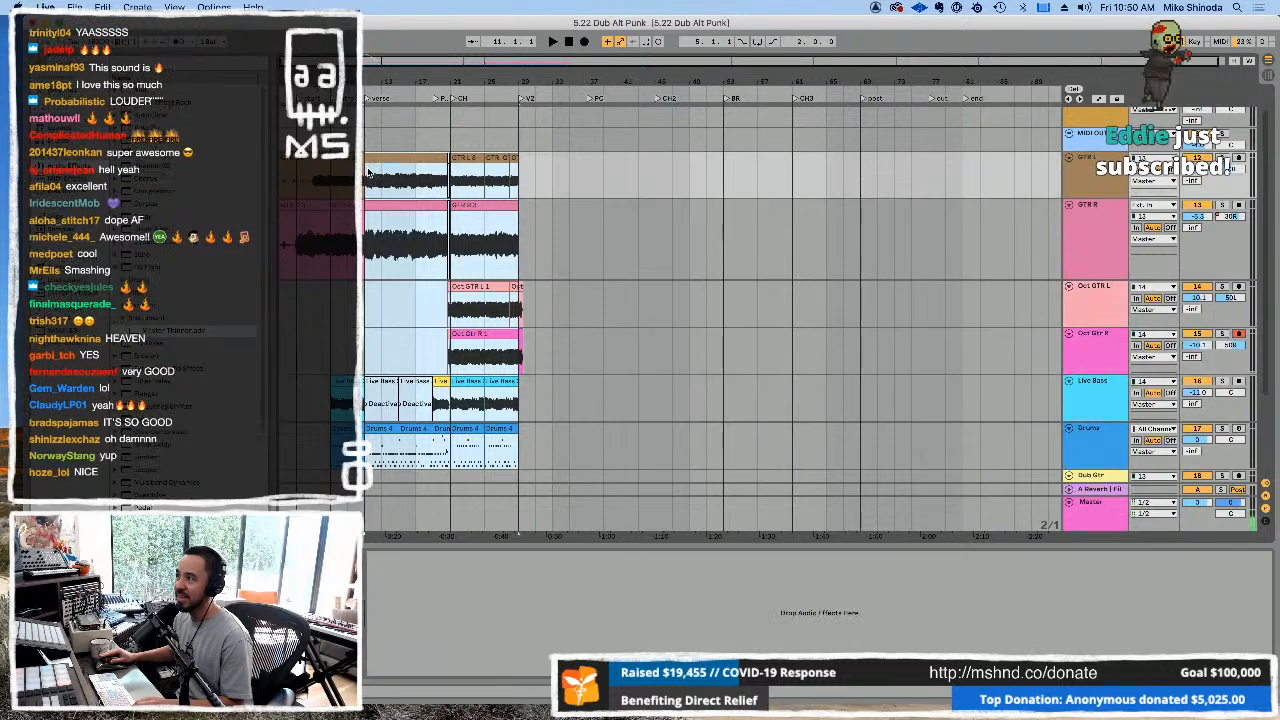
key("super+d")
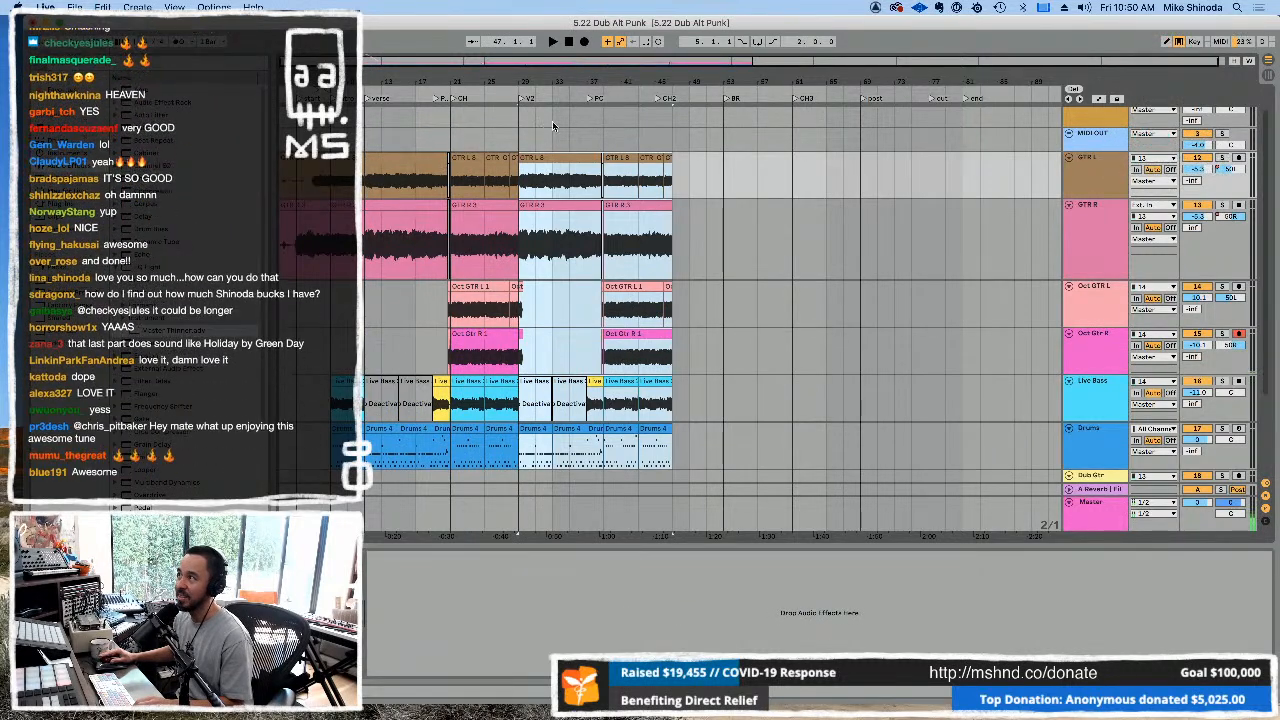
left_click(656, 100)
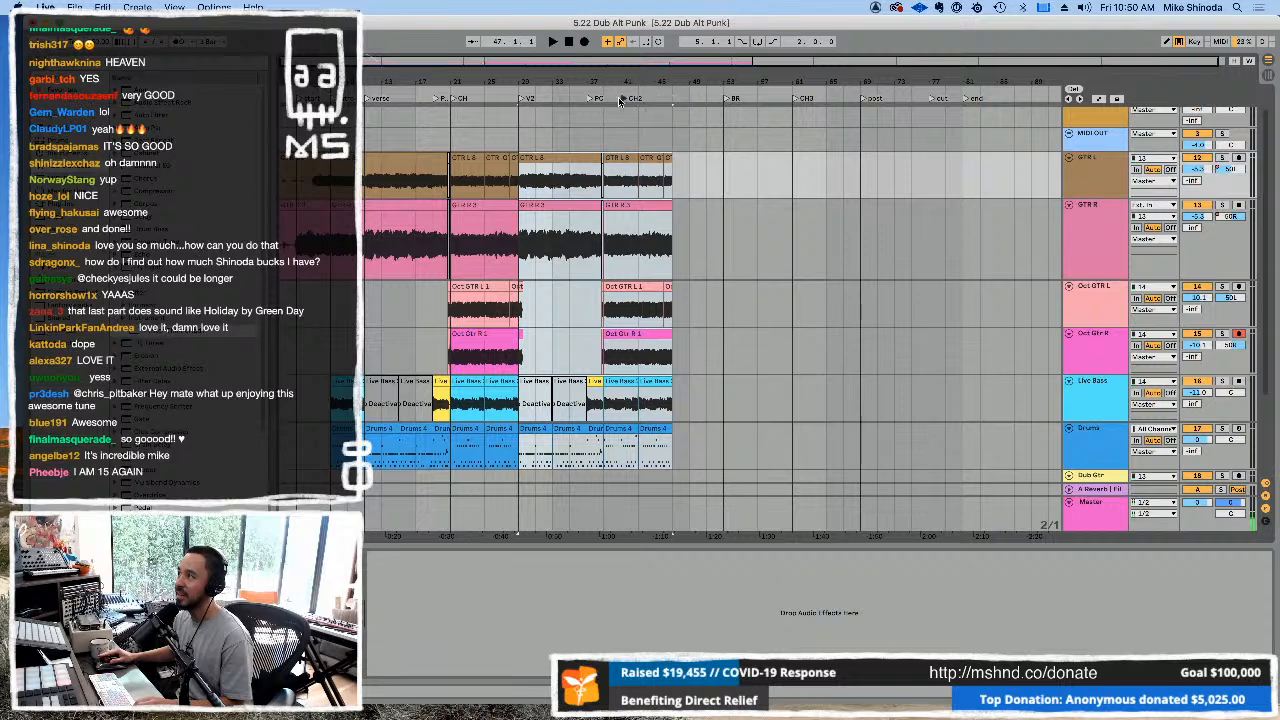
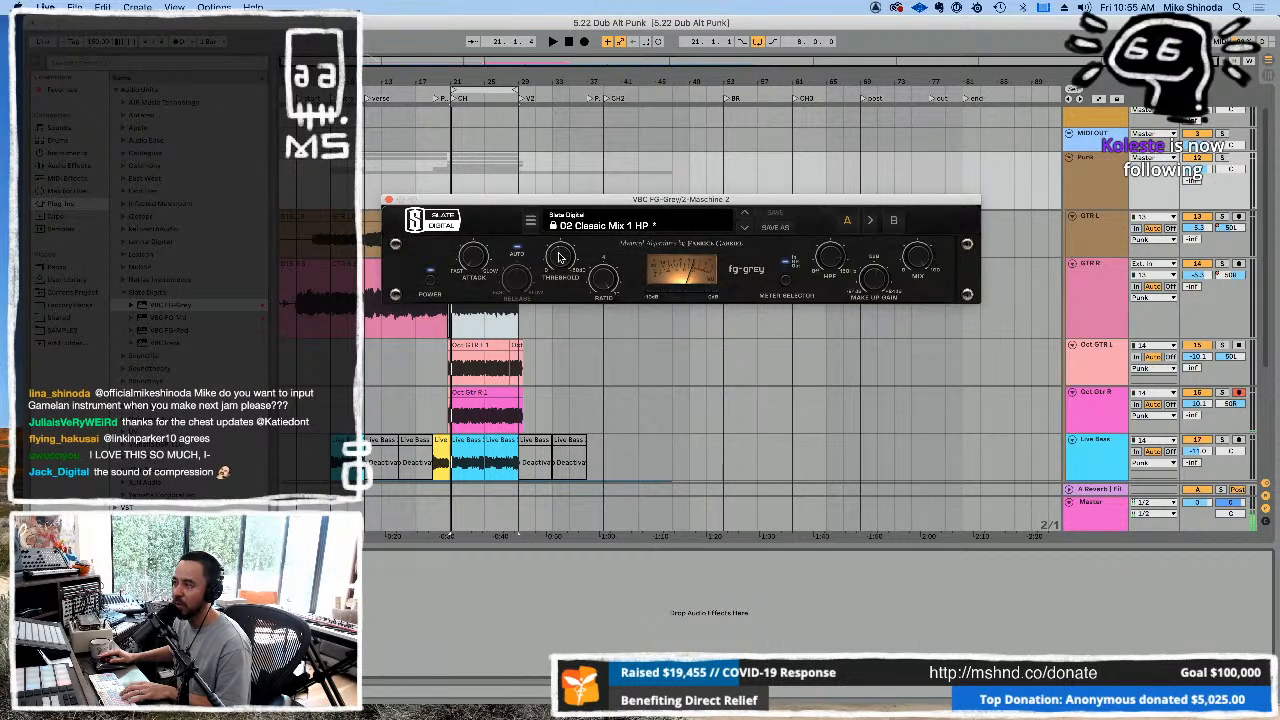
Play the chorus loop, bars 21 to 29, repeatedly to judge the FG-Grey compressor's effect.
key("space")
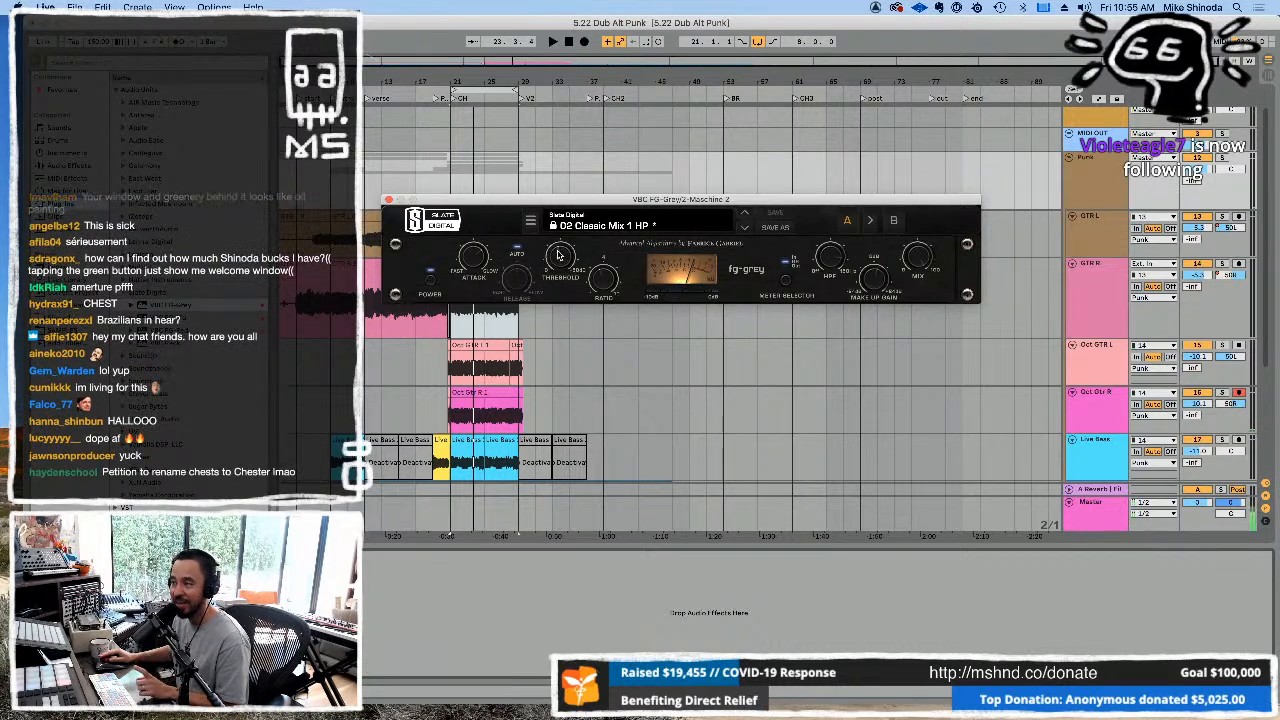
mouse_move(478, 262)
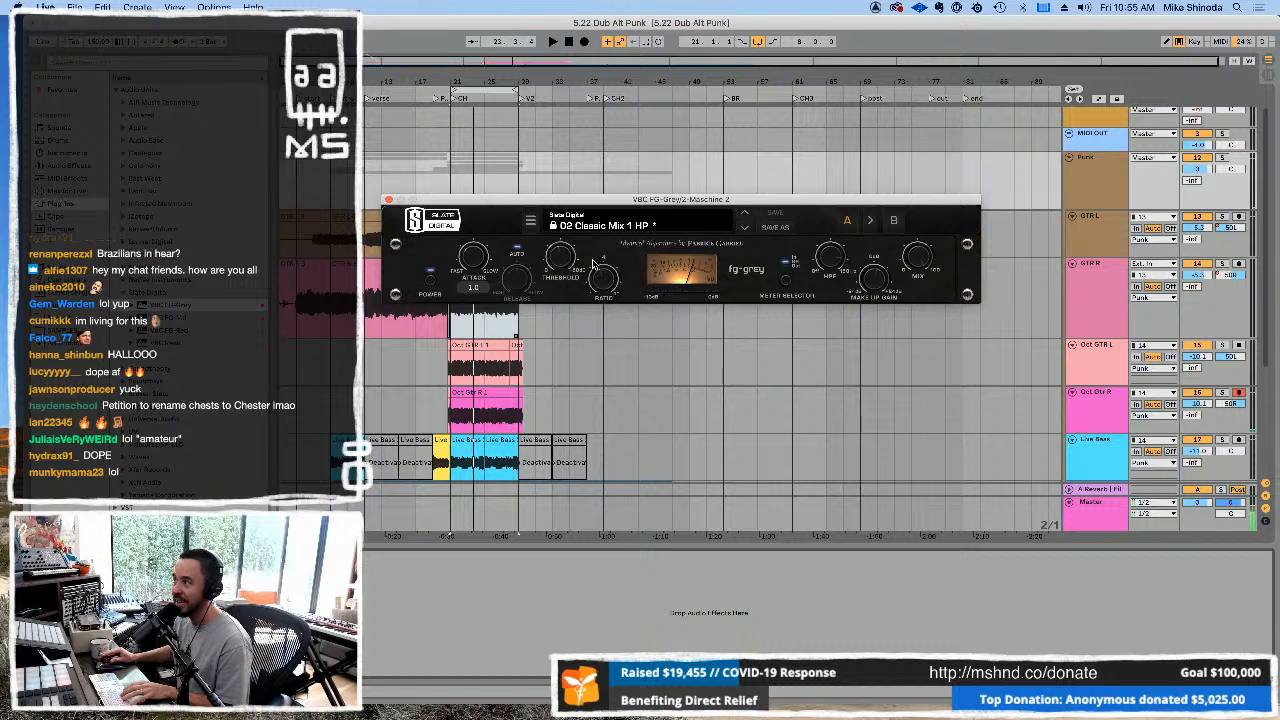
key("space")
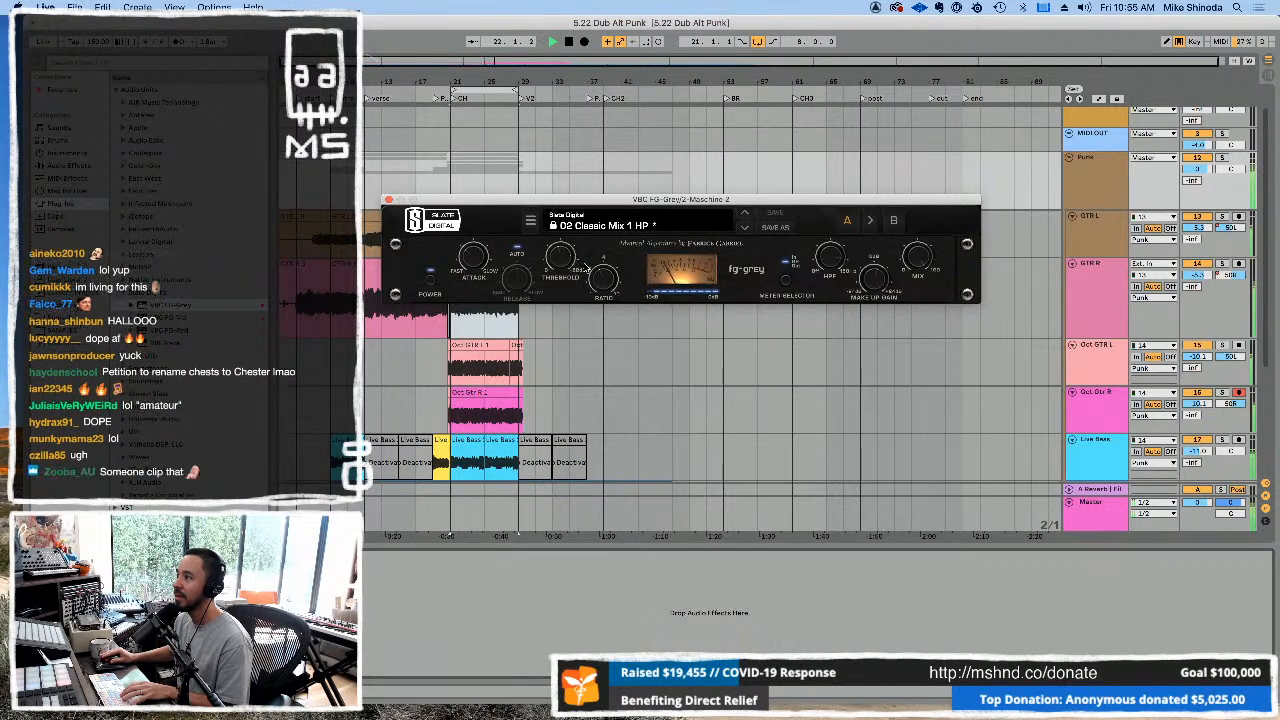
mouse_move(589, 262)
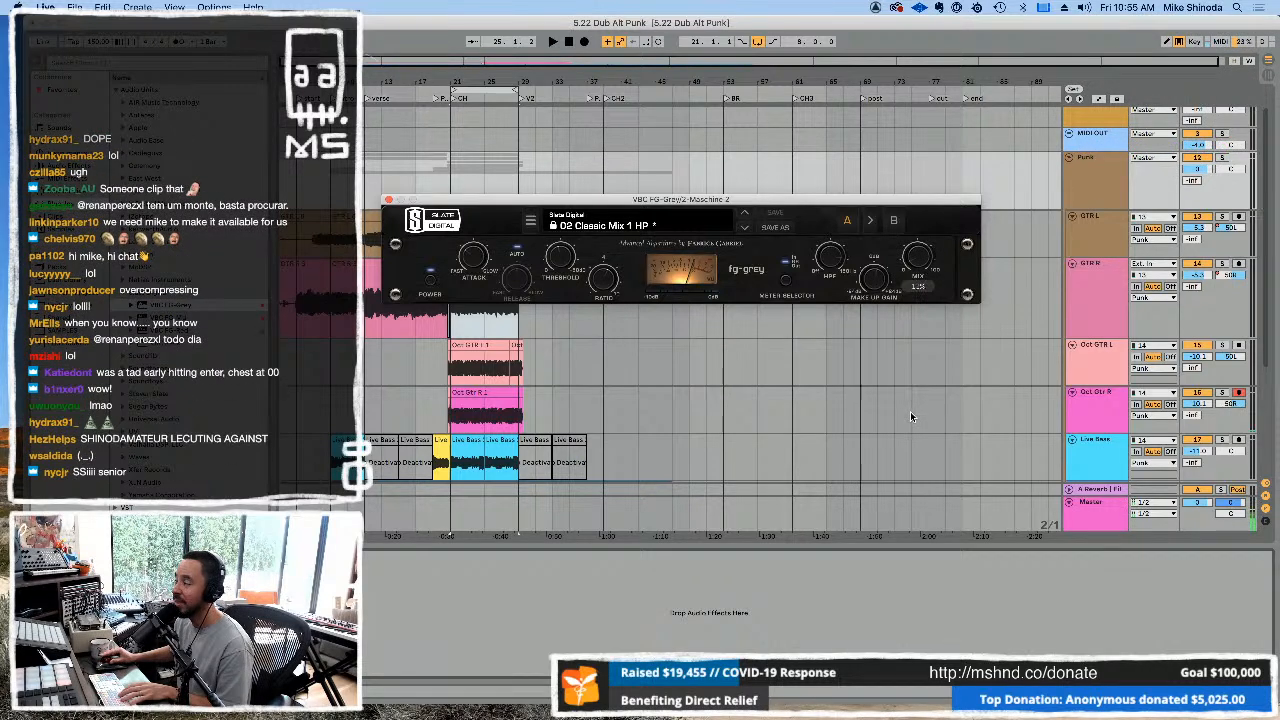
key("space")
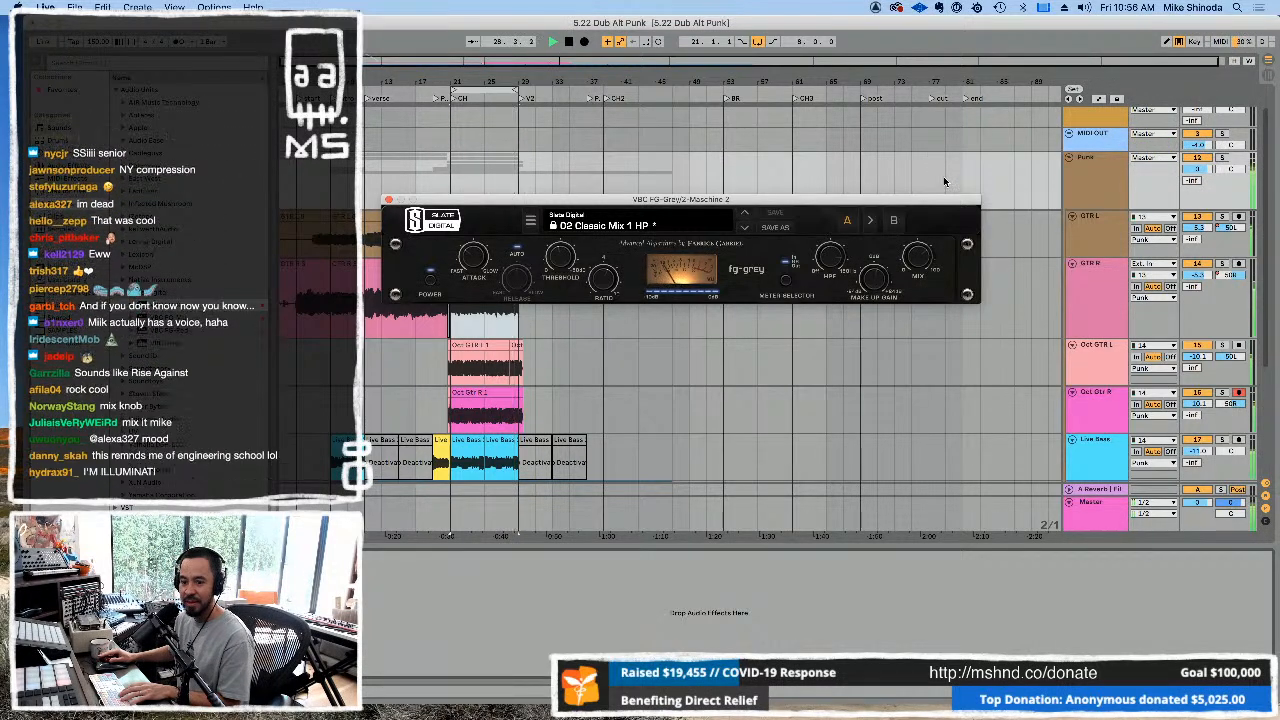
mouse_move(923, 247)
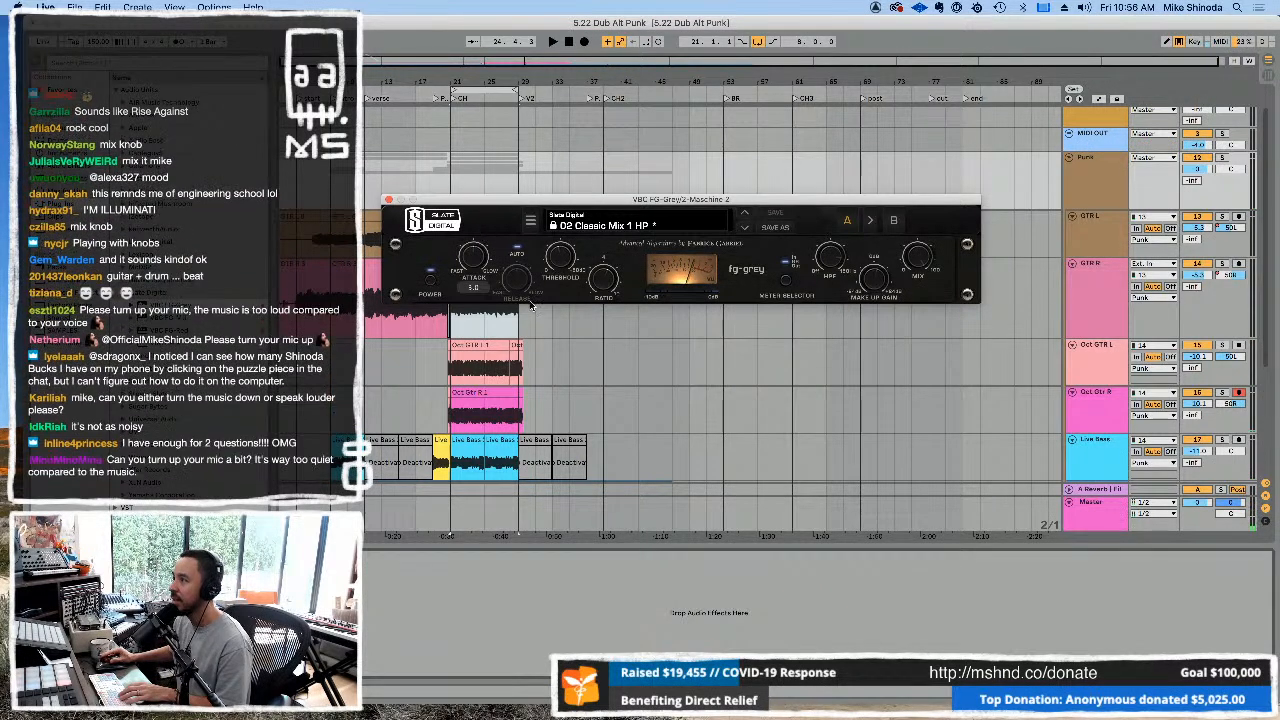
Adjust the FG-Grey compressor's threshold, check it against the looped chorus and close the plug-in window.
left_click_drag(562, 264, 598, 311)
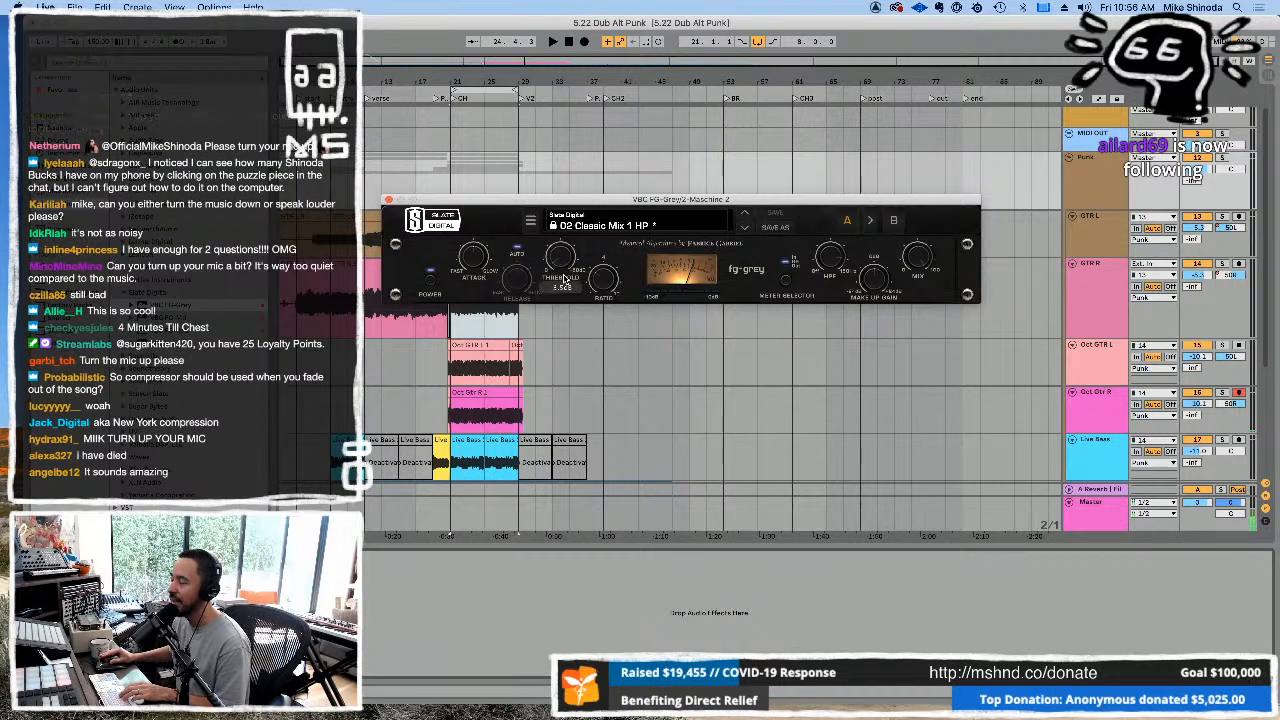
left_click_drag(564, 280, 560, 247)
key("space")
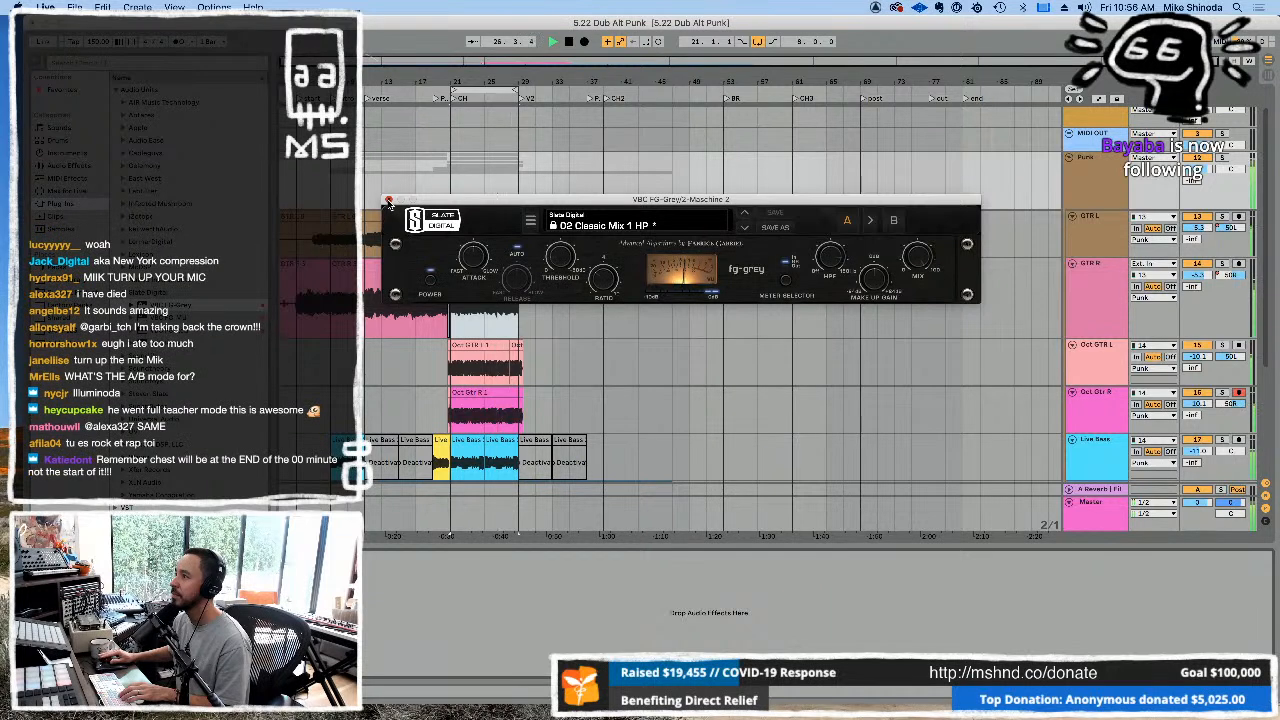
left_click(389, 201)
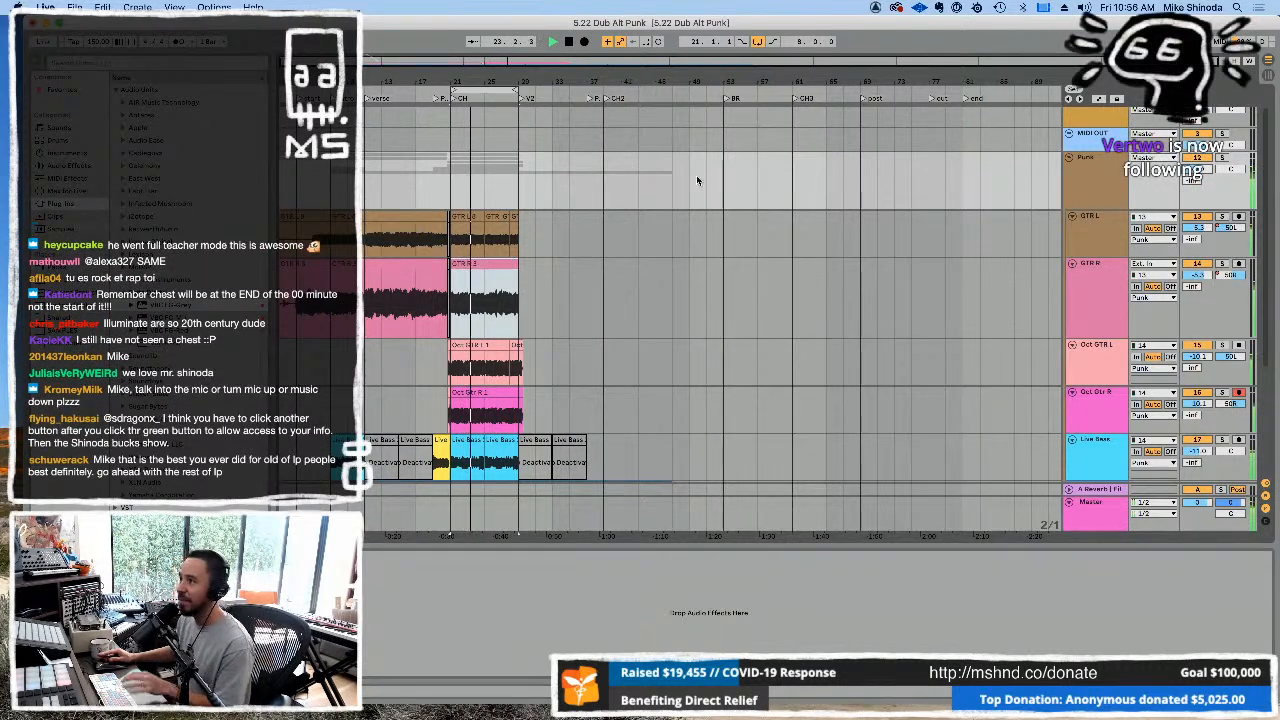
Lengthen the ends of the GTR L and GTR R chorus clips slightly past bar 29.
left_click(376, 183)
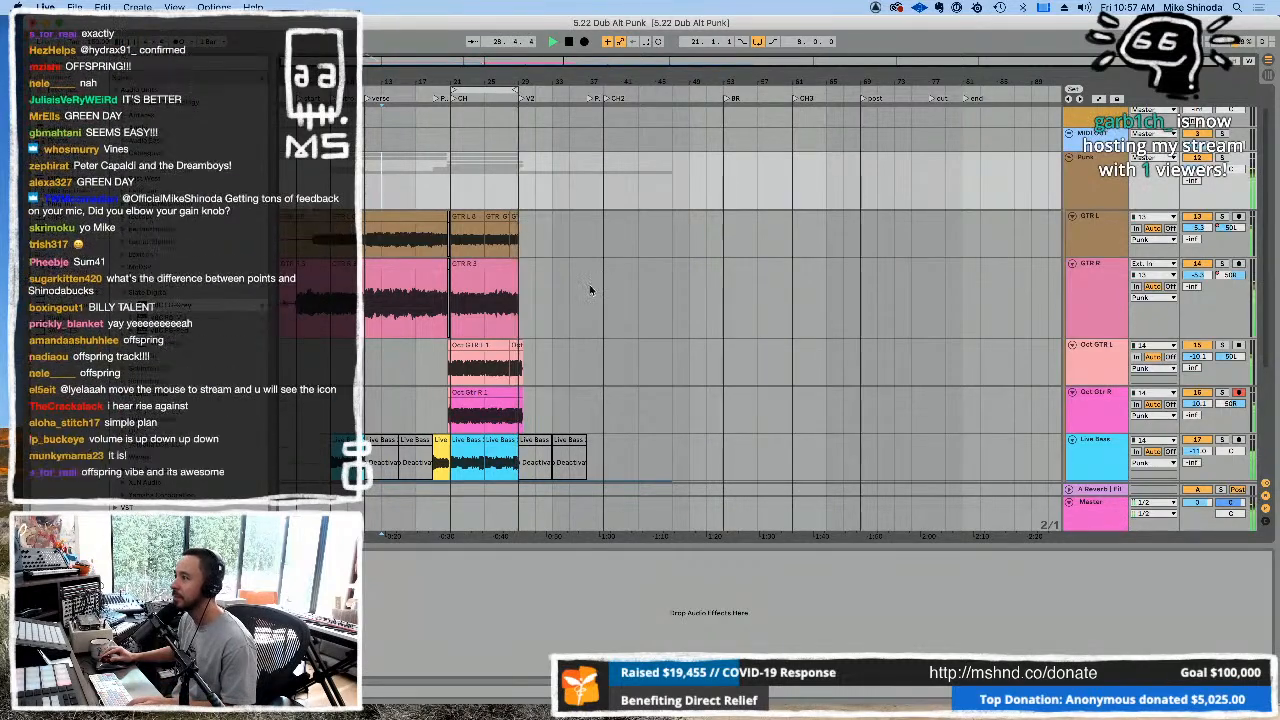
left_click_drag(530, 82, 503, 210)
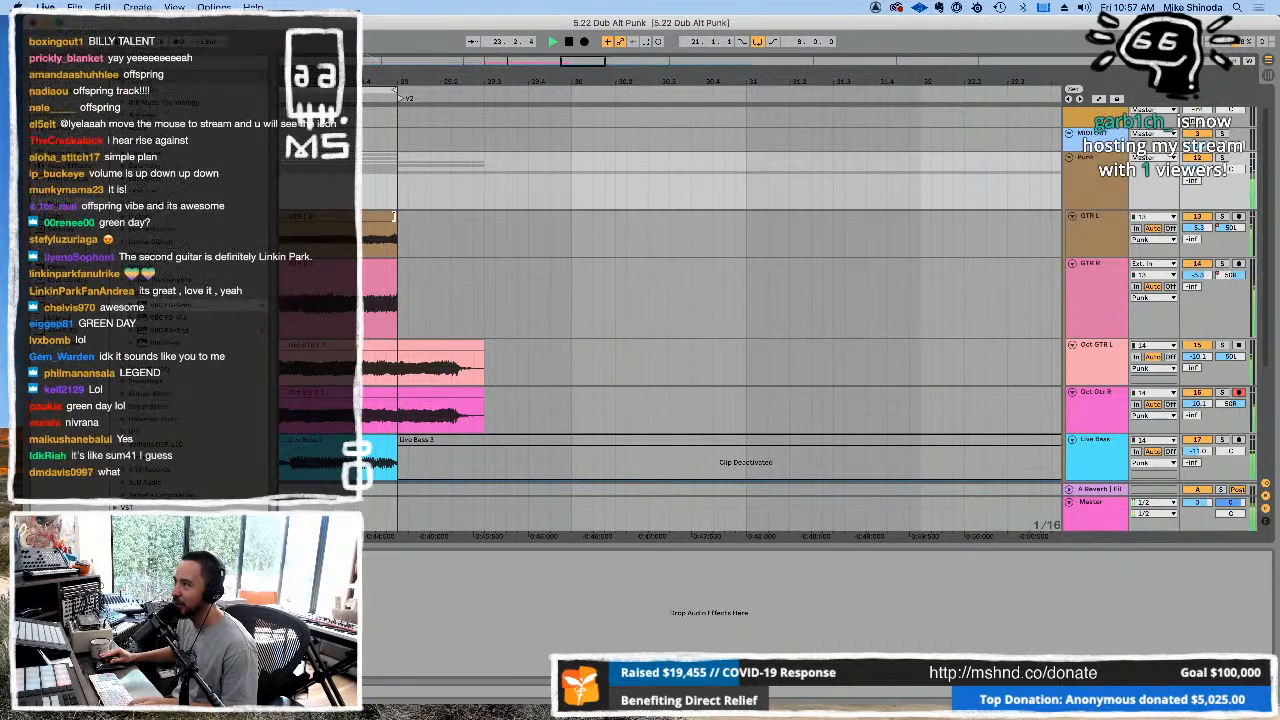
left_click_drag(395, 216, 437, 219)
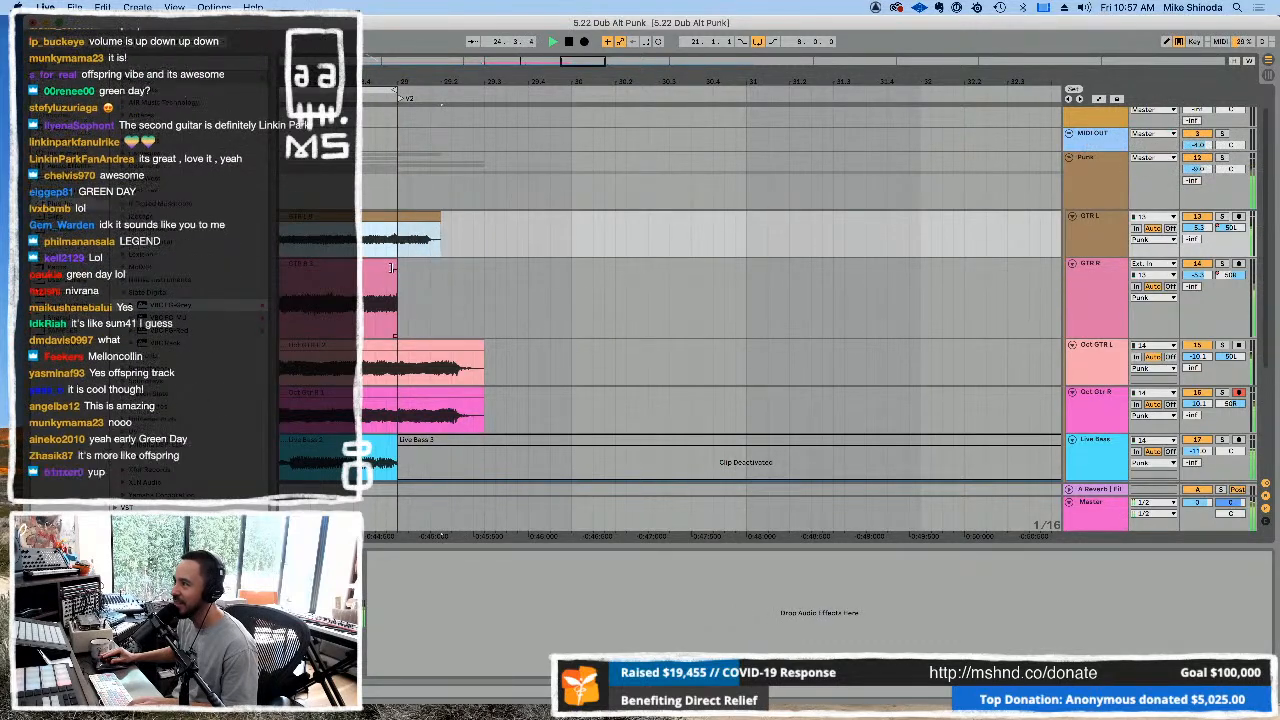
left_click_drag(397, 266, 430, 268)
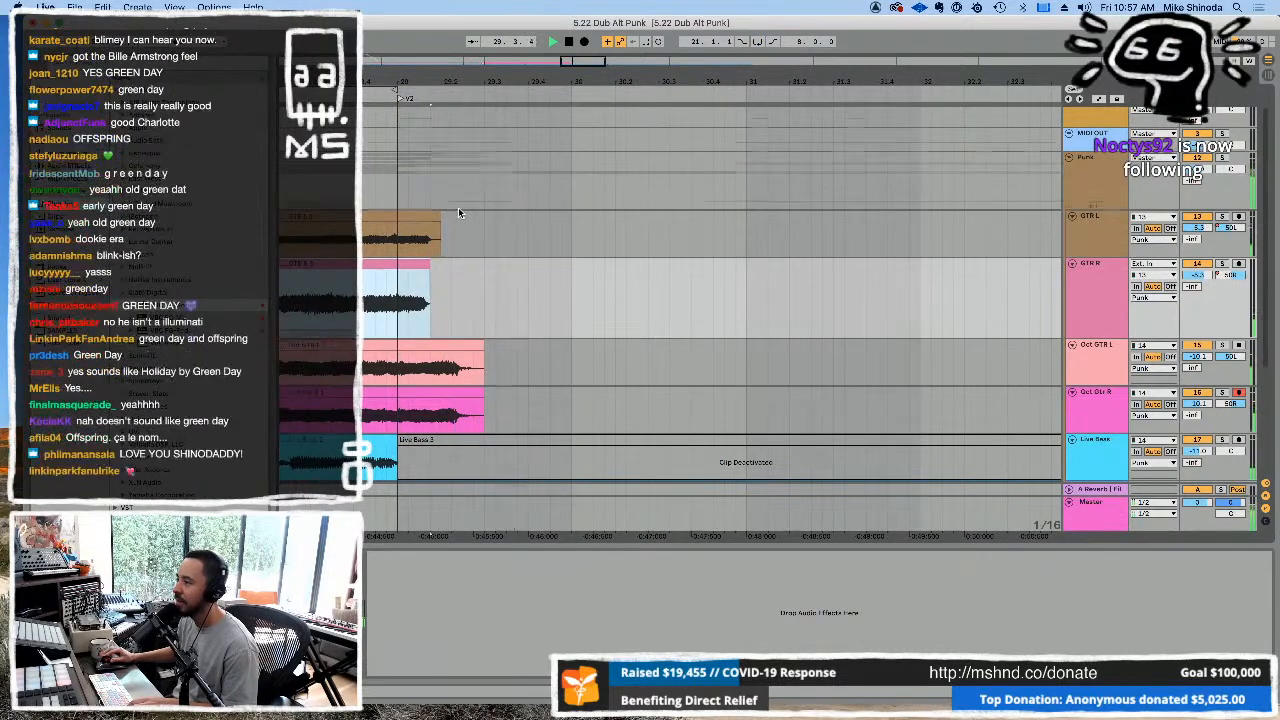
Stop playback and delete the deactivated Live Bass clips in the second verse, from bar 29 onward.
scroll(458, 207, "down", 3)
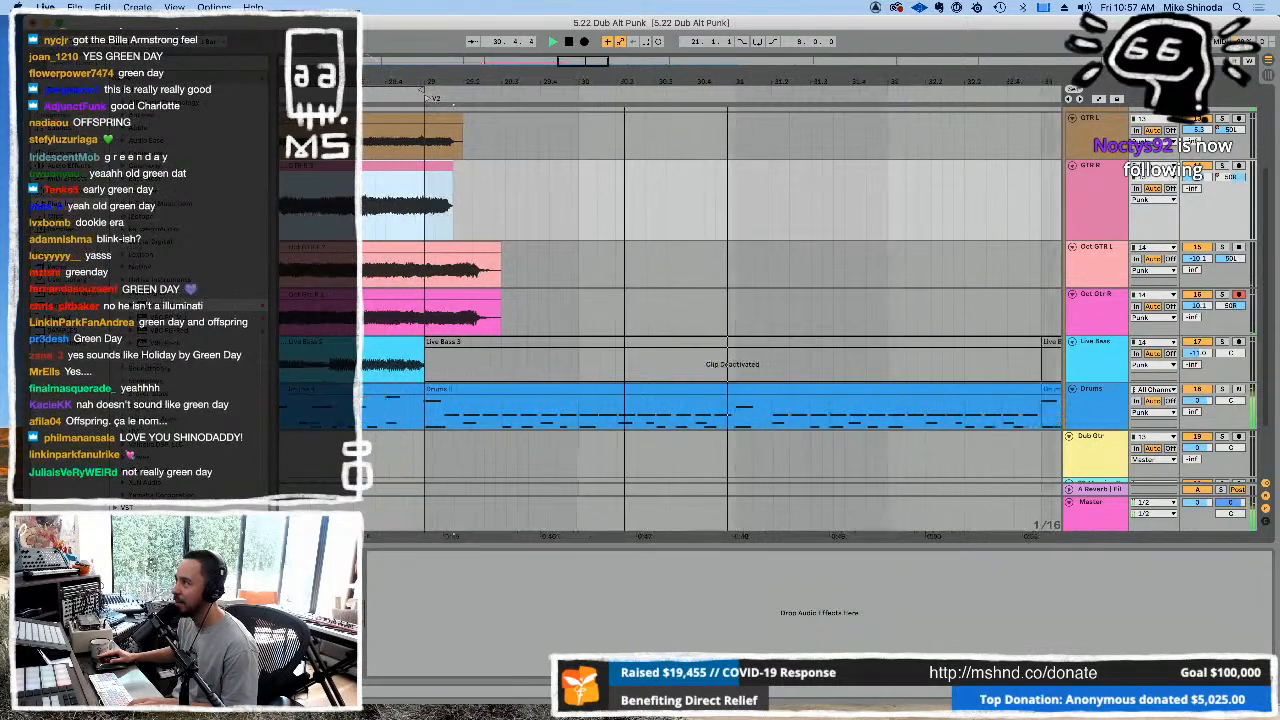
scroll(470, 205, "down", 8)
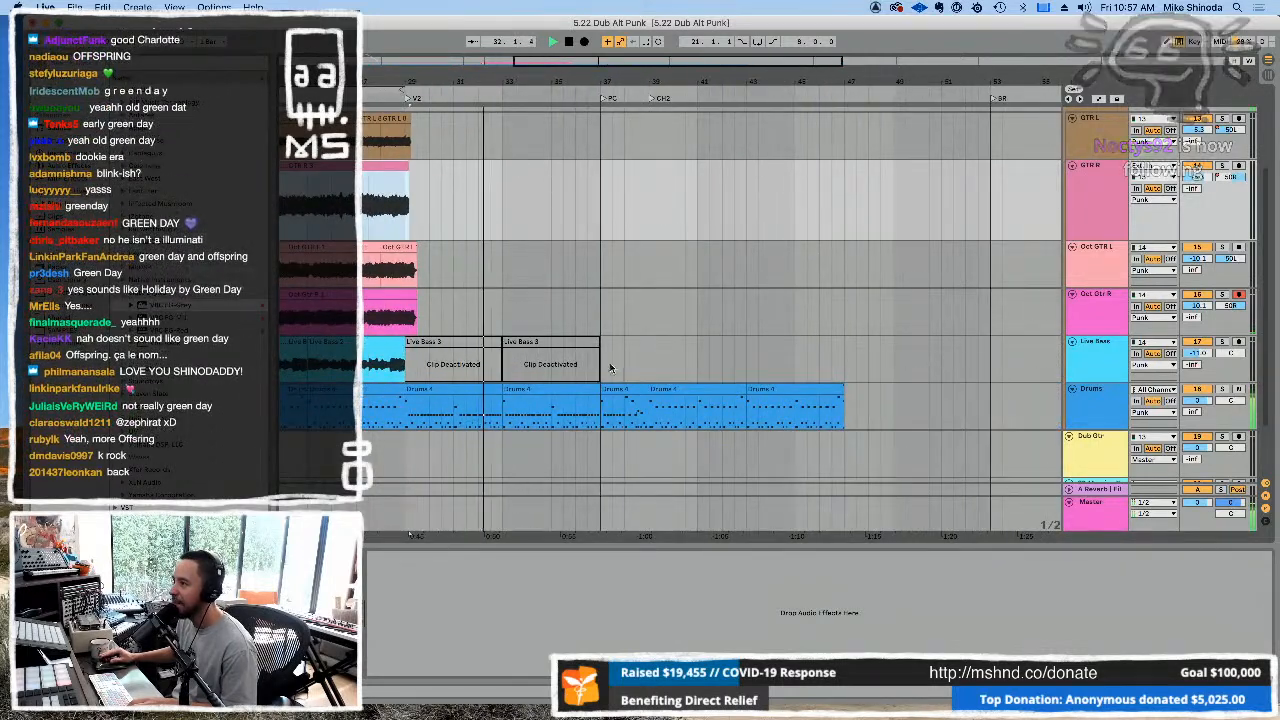
left_click_drag(637, 370, 407, 346)
key("space")
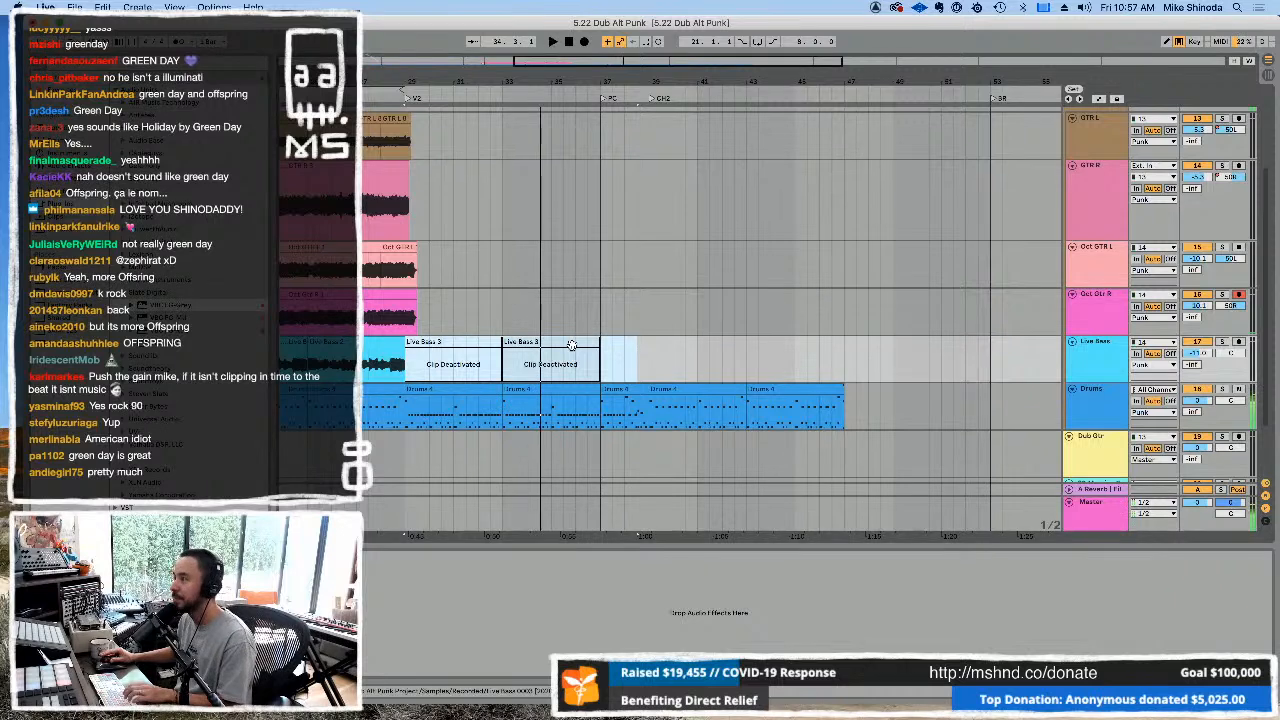
key("Delete")
left_click_drag(885, 405, 407, 394)
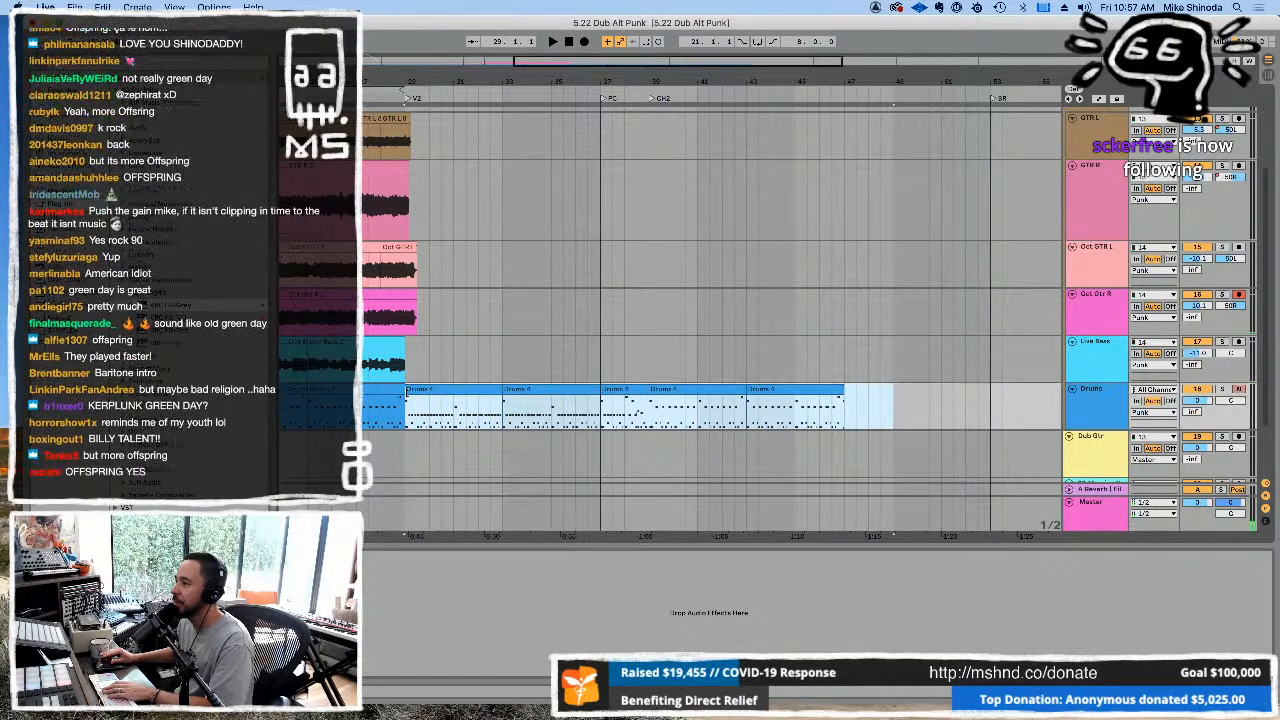
key("Delete")
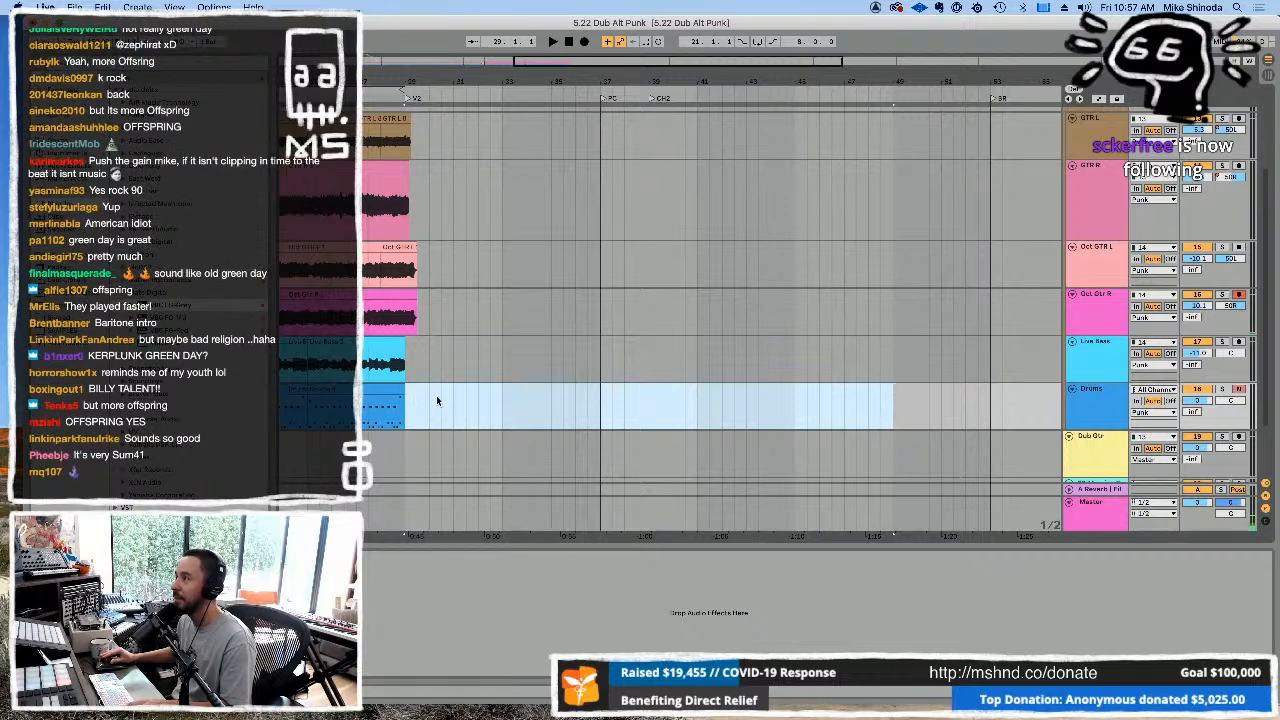
left_click_drag(371, 90, 663, 108)
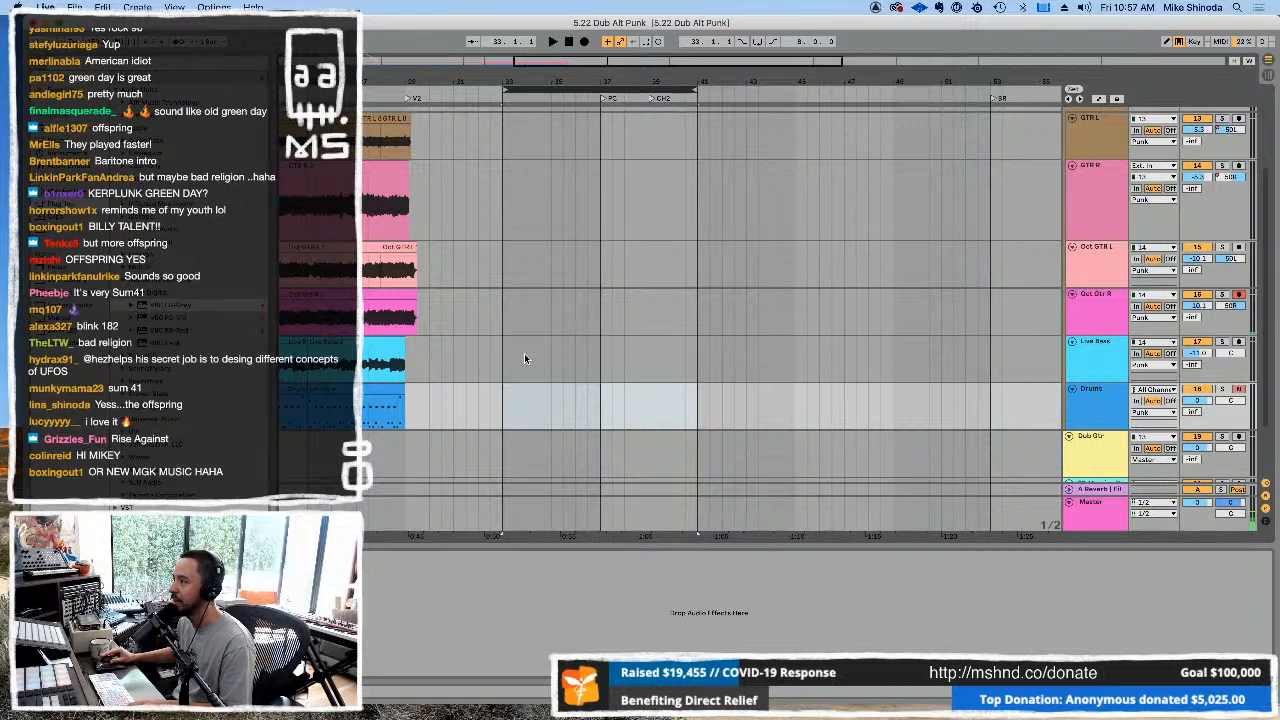
left_click(423, 386)
key("super+v")
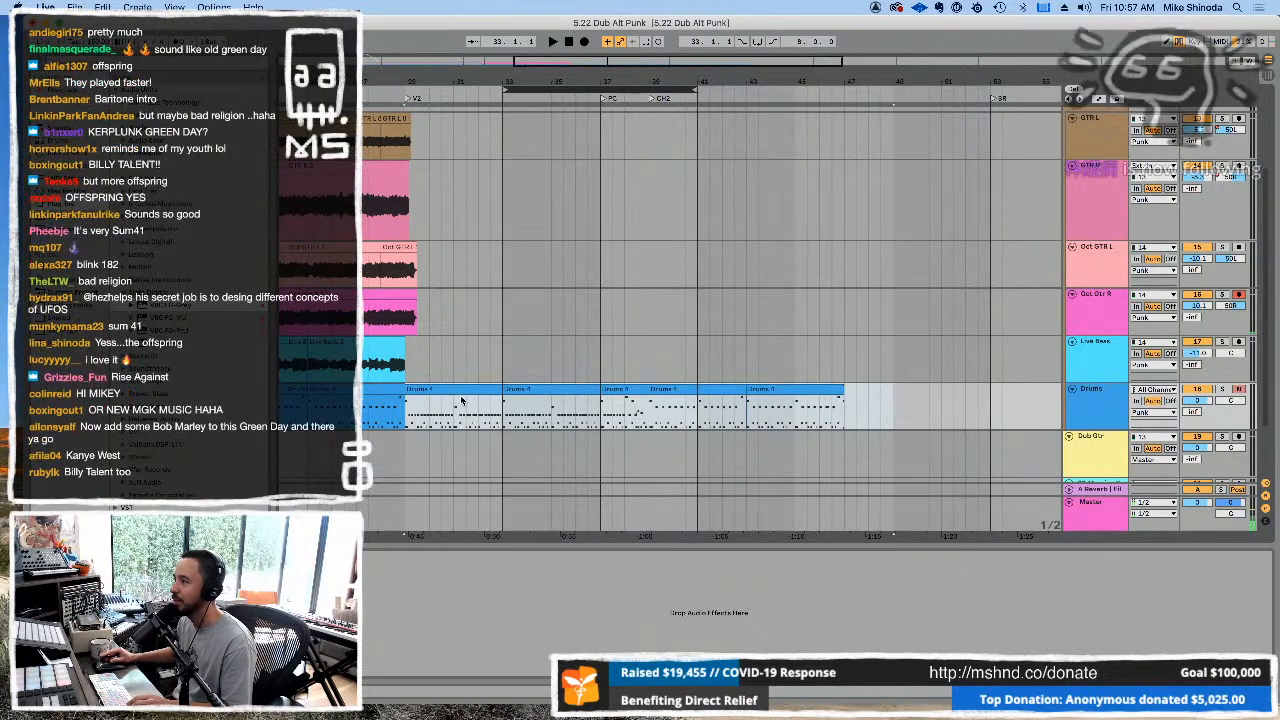
Delete the Drums clips from bar 33 onward, then move the bar 29 clip to bar 33 and loop it.
left_click(523, 398)
left_click(531, 390)
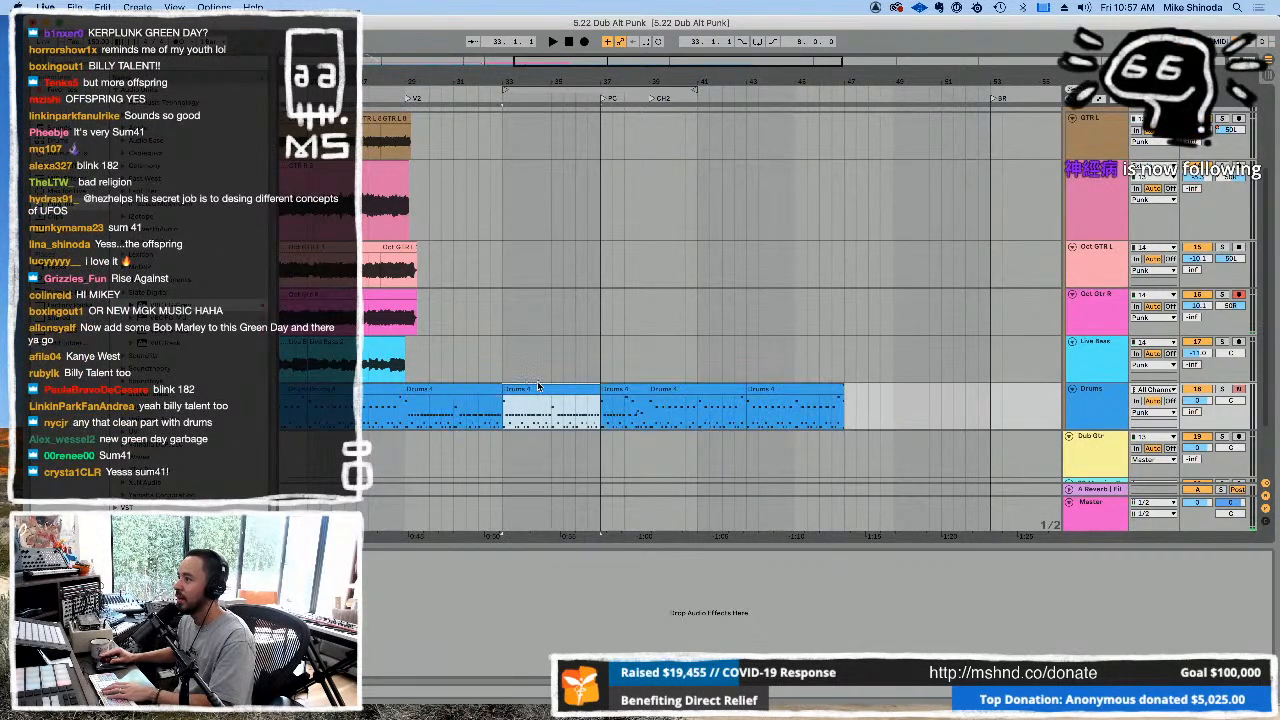
left_click_drag(563, 400, 928, 405)
key("Delete")
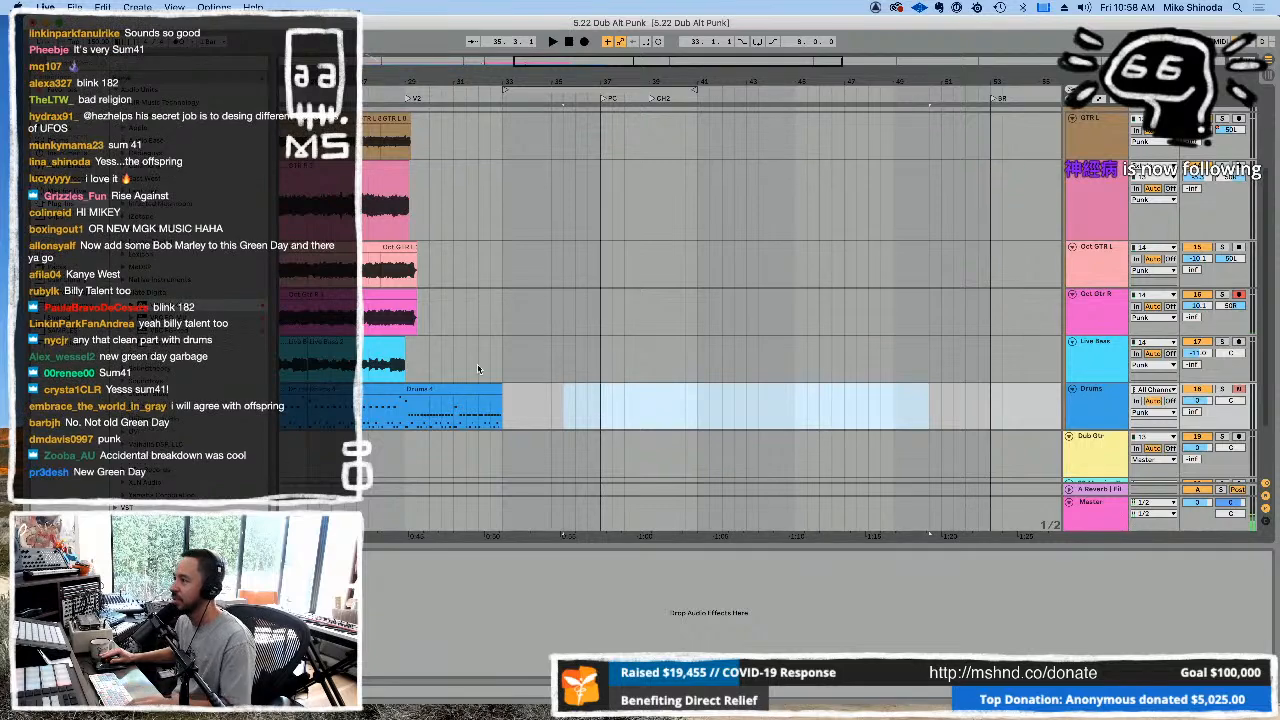
left_click_drag(475, 388, 571, 398)
key("super+l")
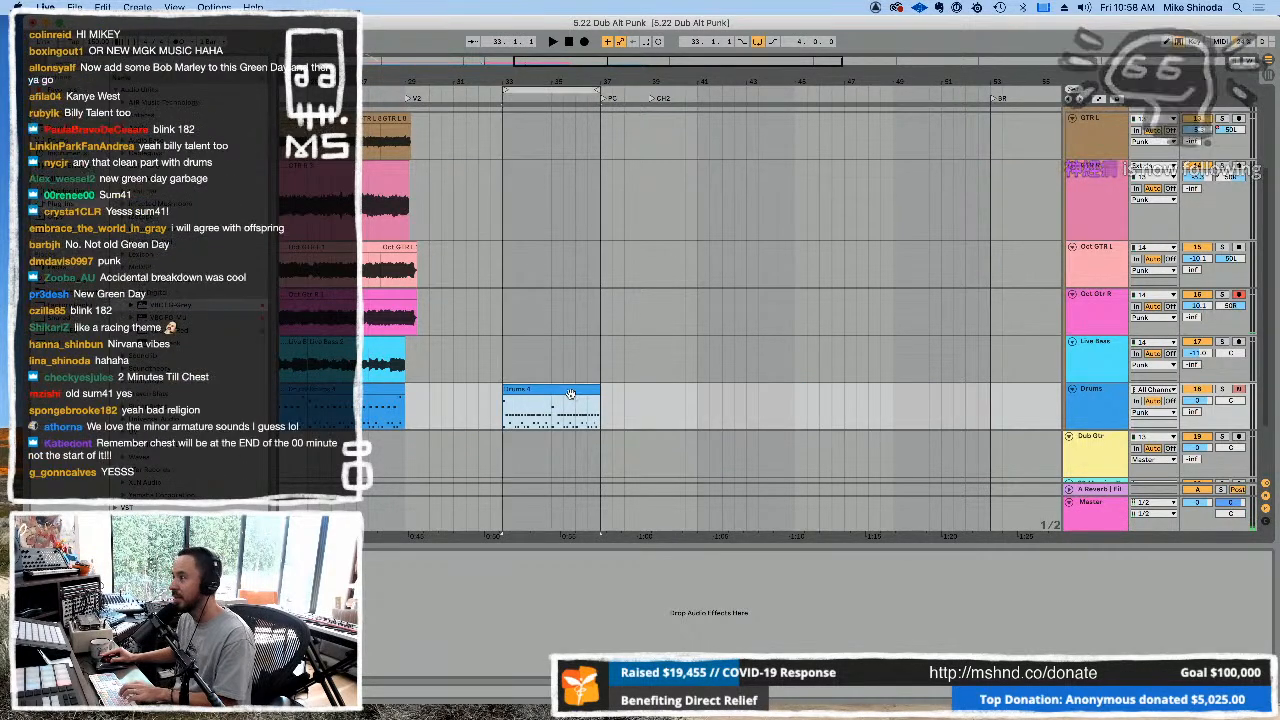
Delete the lower rows of drum notes after the opening hit in the looped Drums clip, keeping the steady upper row and the accent.
double_click(571, 390)
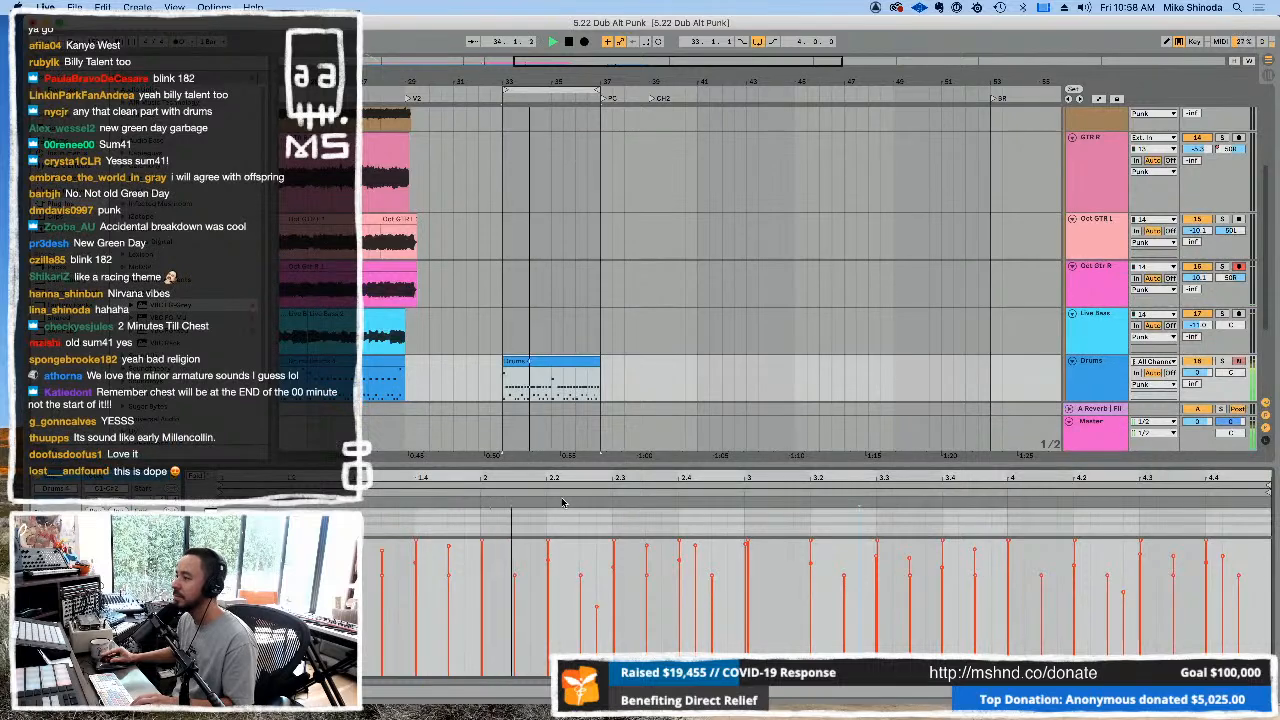
left_click_drag(573, 465, 576, 118)
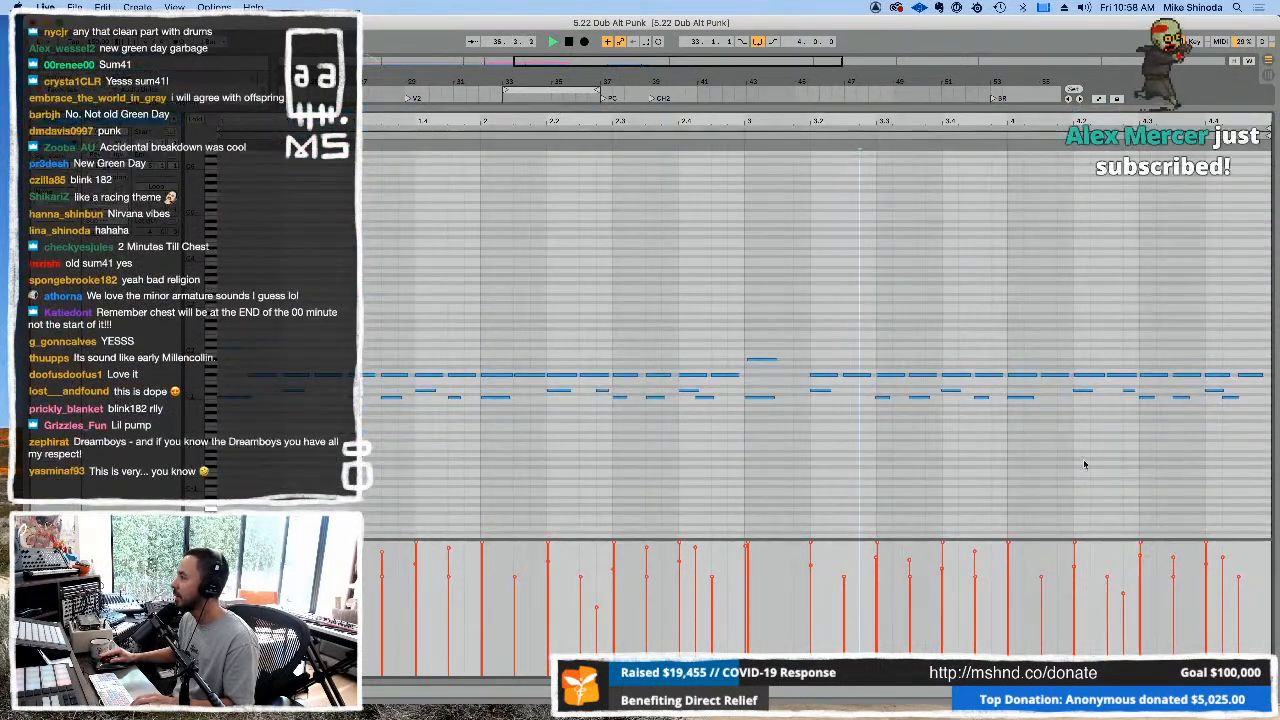
left_click_drag(1232, 385, 265, 410)
key("Delete")
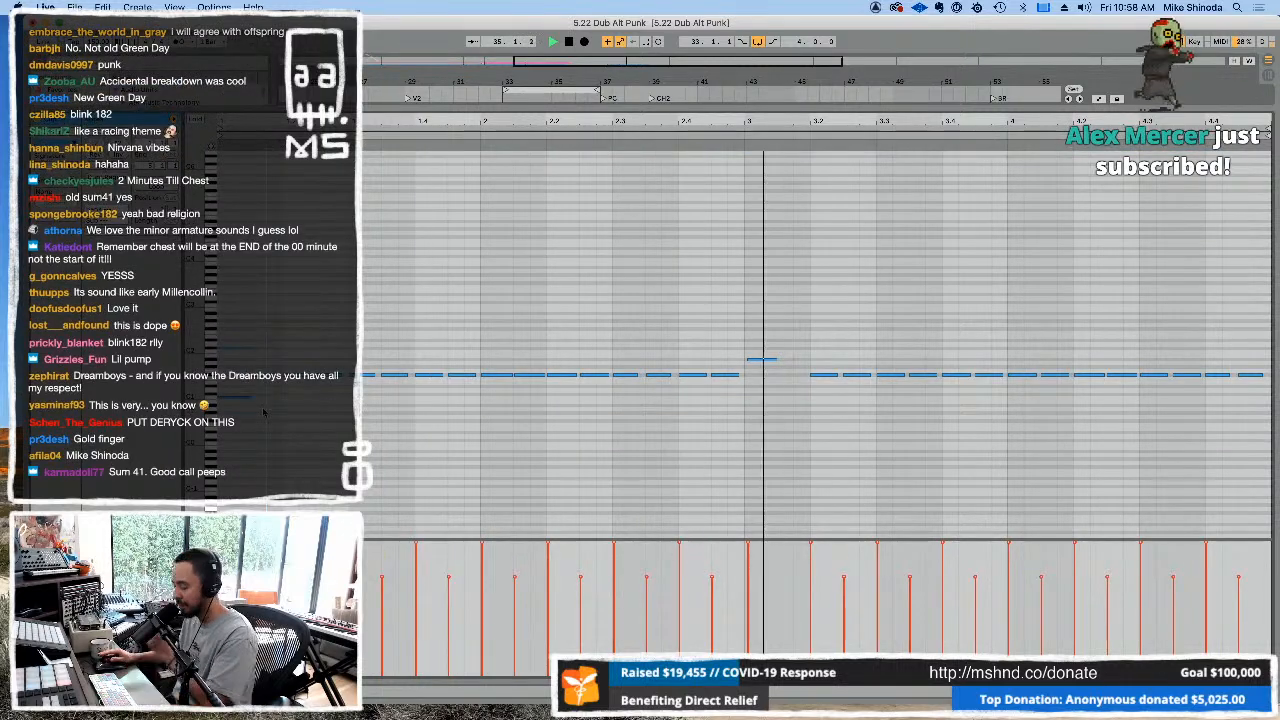
double_click(439, 110)
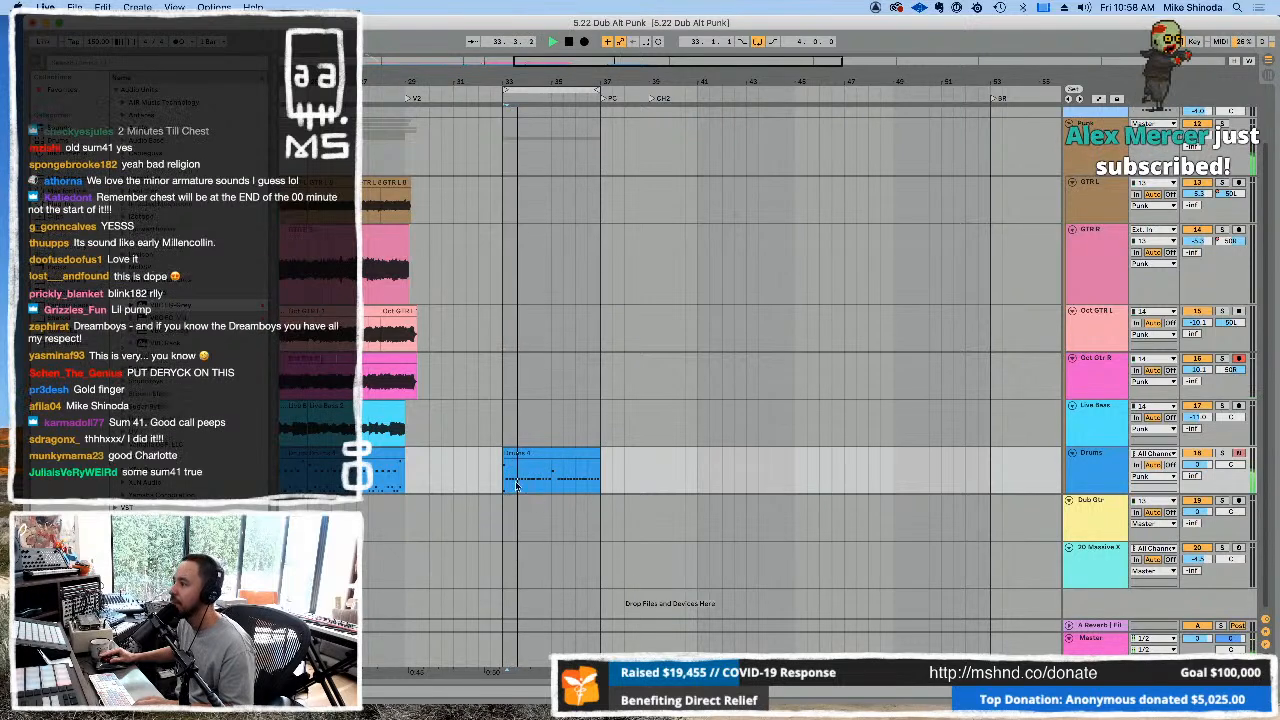
Copy the thinned Drums clip to bar 29 and duplicate the bar 33 clip to bar 37.
left_click(409, 465)
key("super+v")
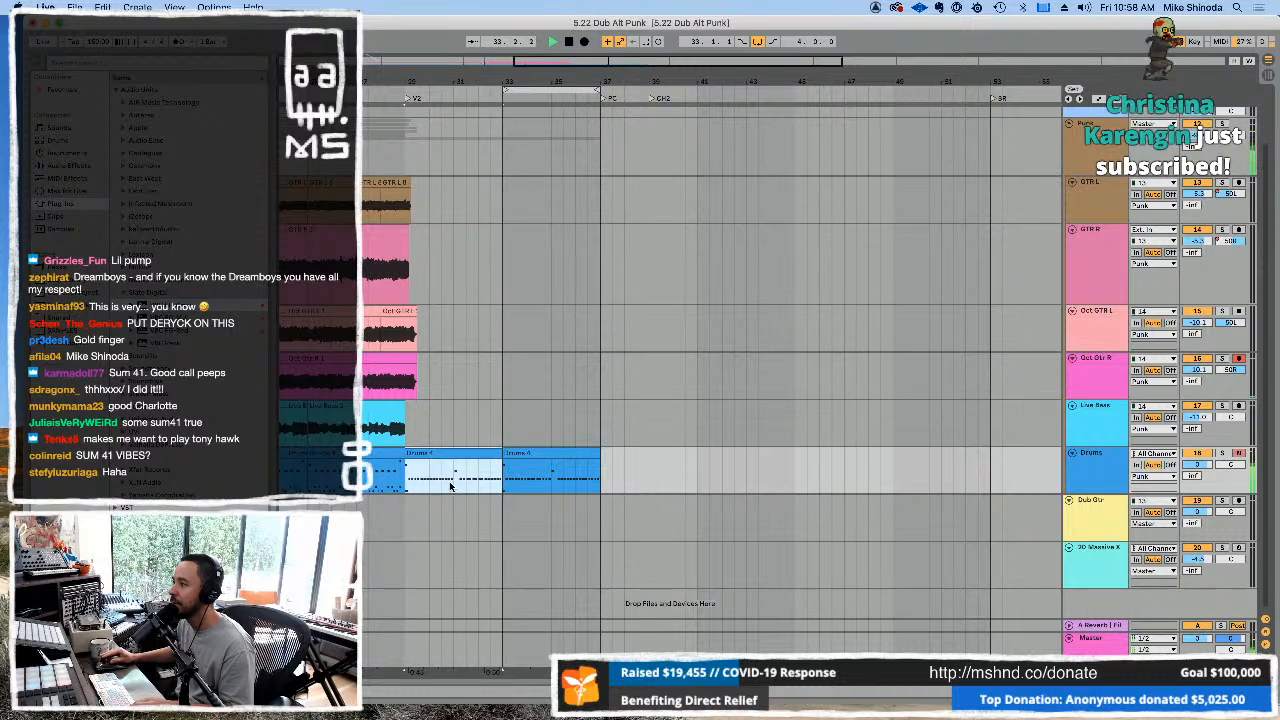
left_click(533, 455)
key("super+d")
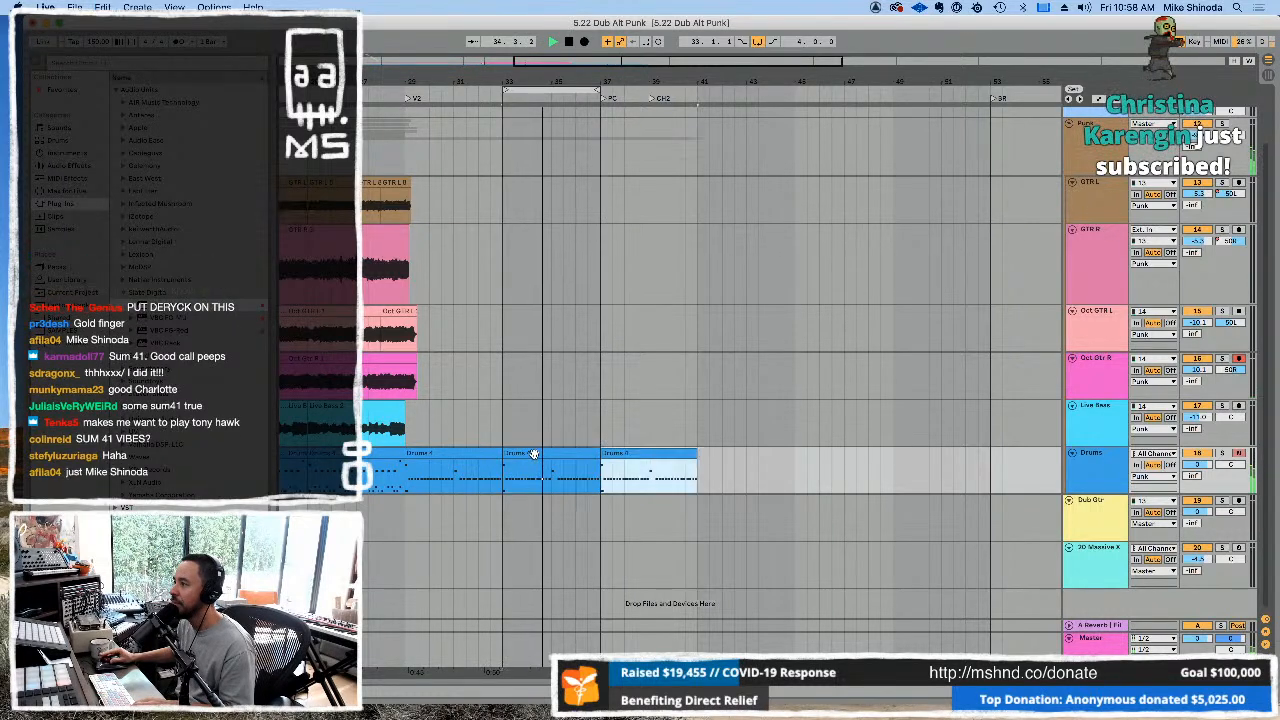
Duplicate bars 31 to 33 of the Drums track directly after, and set the loop to the Drums clip at bar 37.
left_click_drag(456, 483, 503, 485)
key("super+d")
left_click(587, 480)
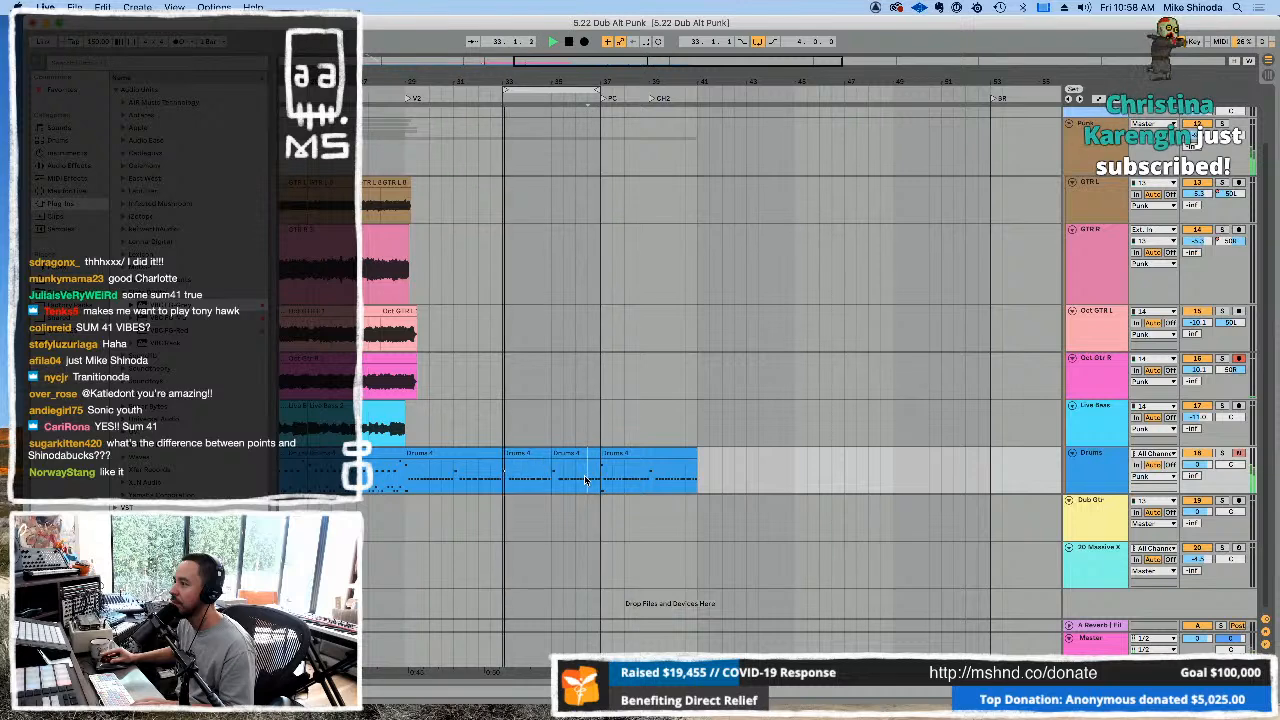
left_click(620, 456)
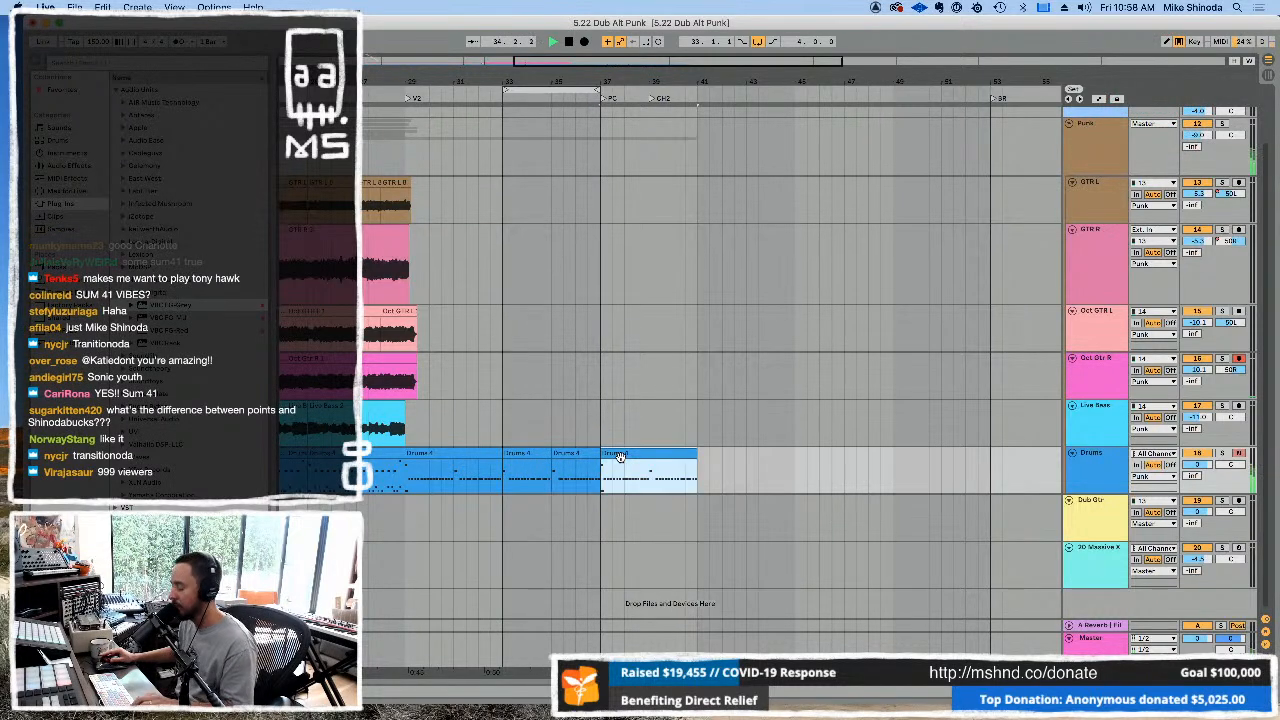
key("super+l")
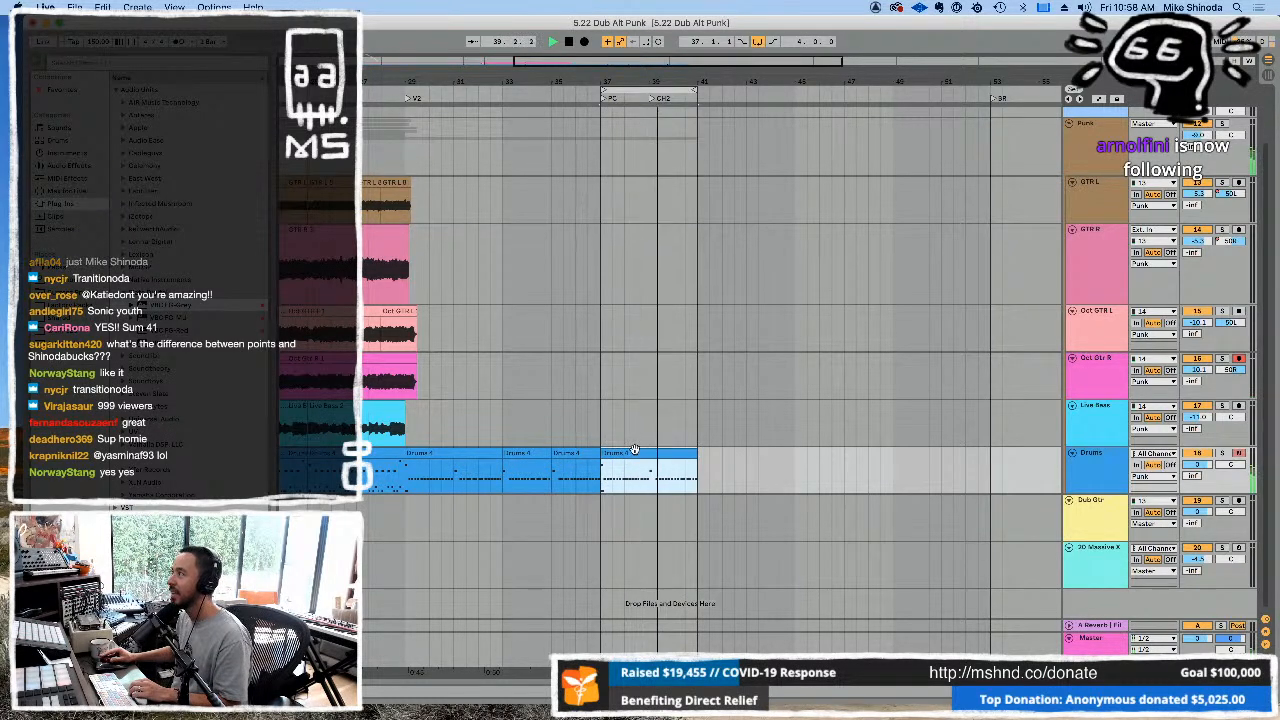
Set the start position to bar 29 on the Maschine 2 track, stop playback and open the Maschine plug-in window.
scroll(701, 327, "up", 3)
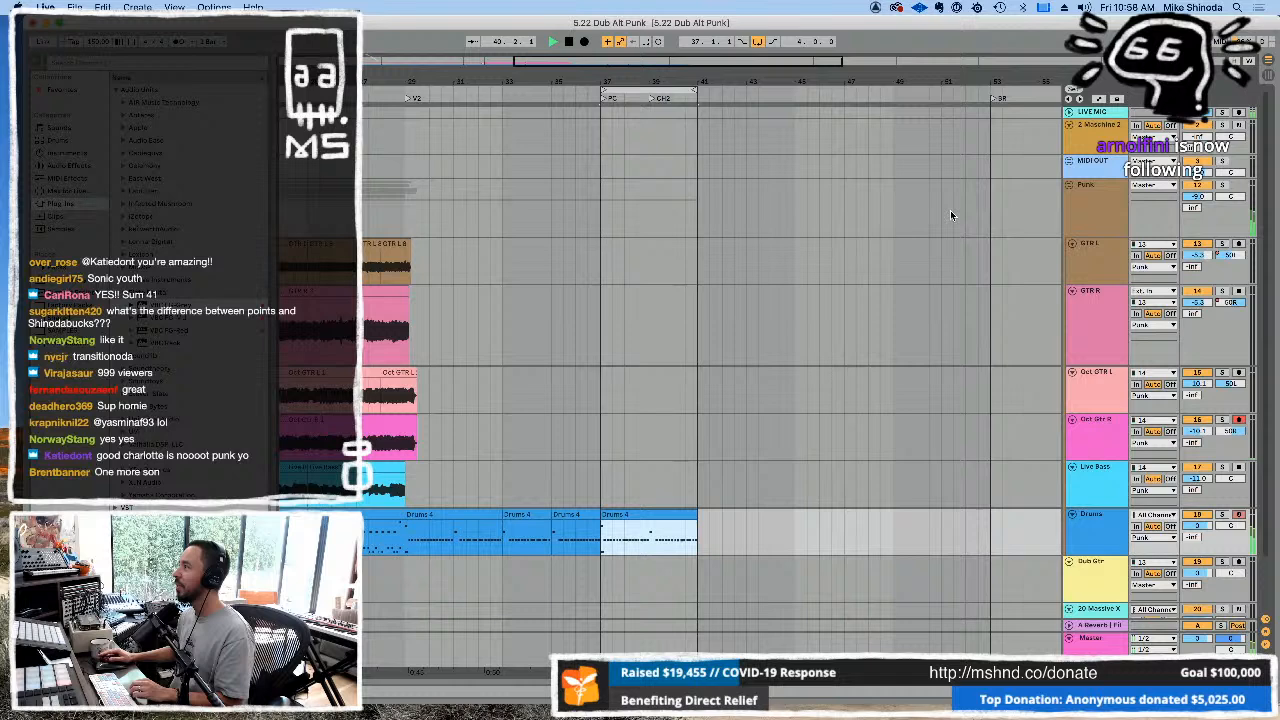
double_click(1097, 127)
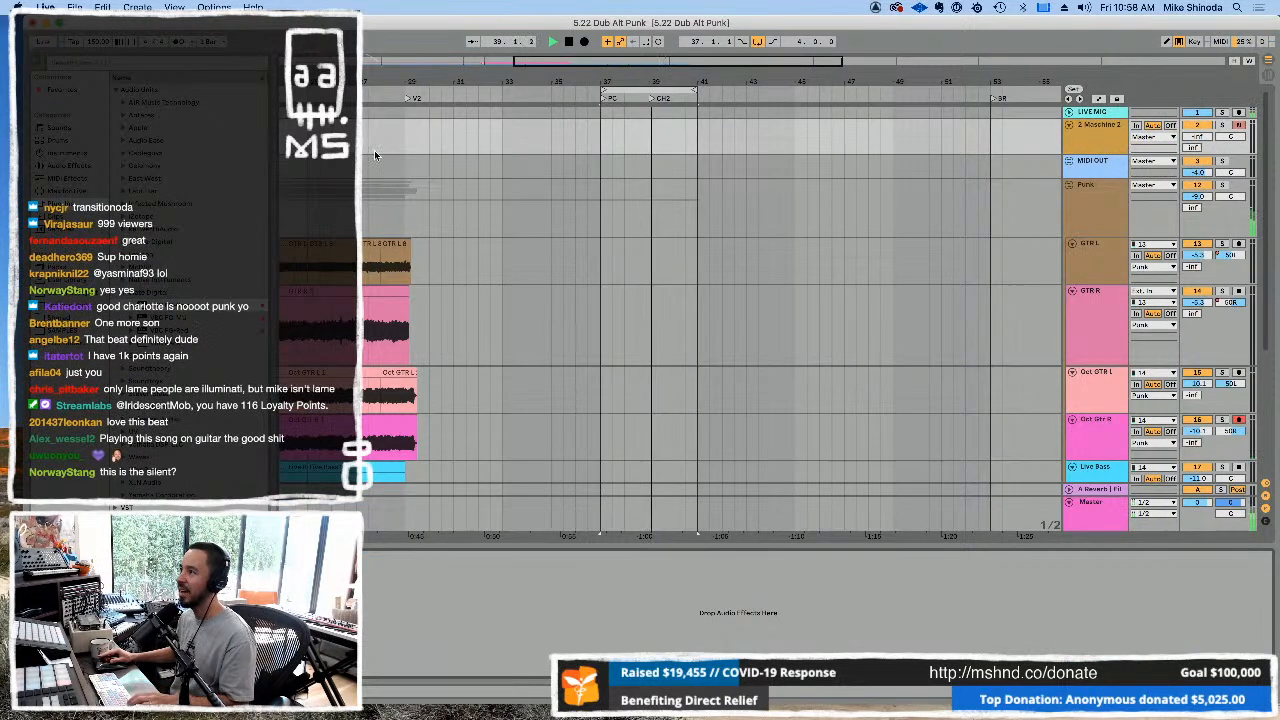
left_click(404, 133)
key("space")
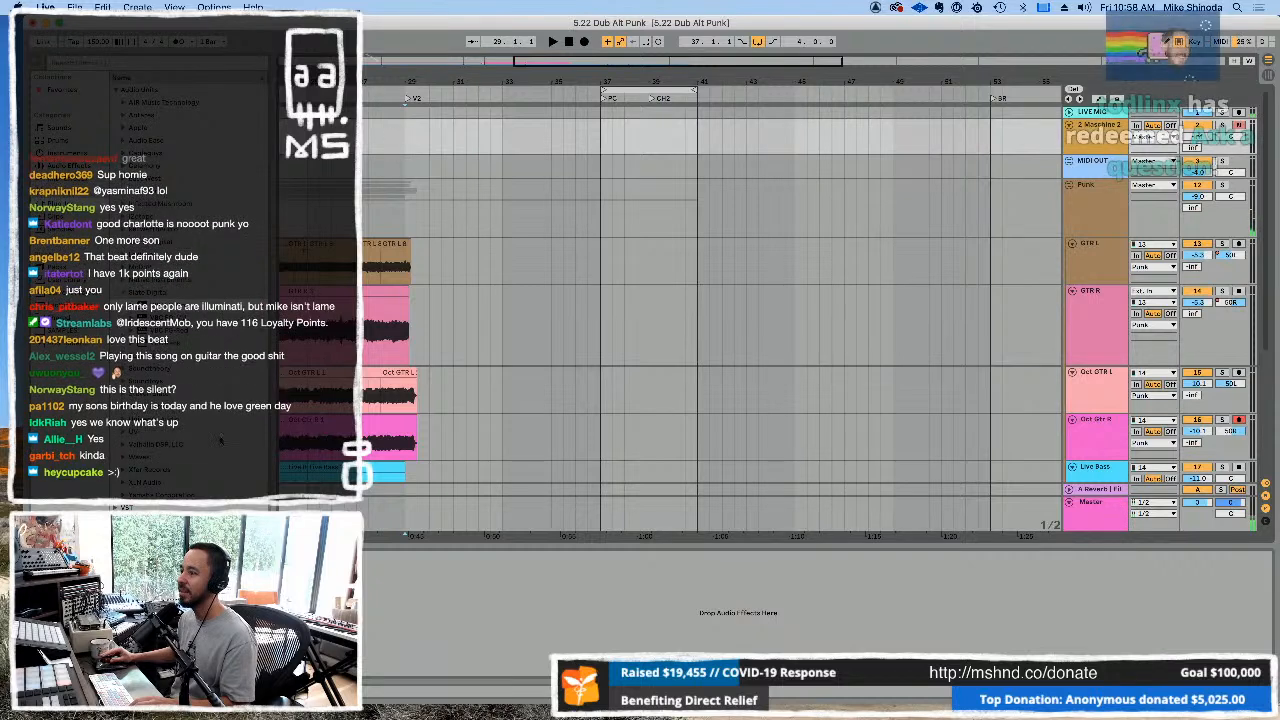
key("super+alt+p")
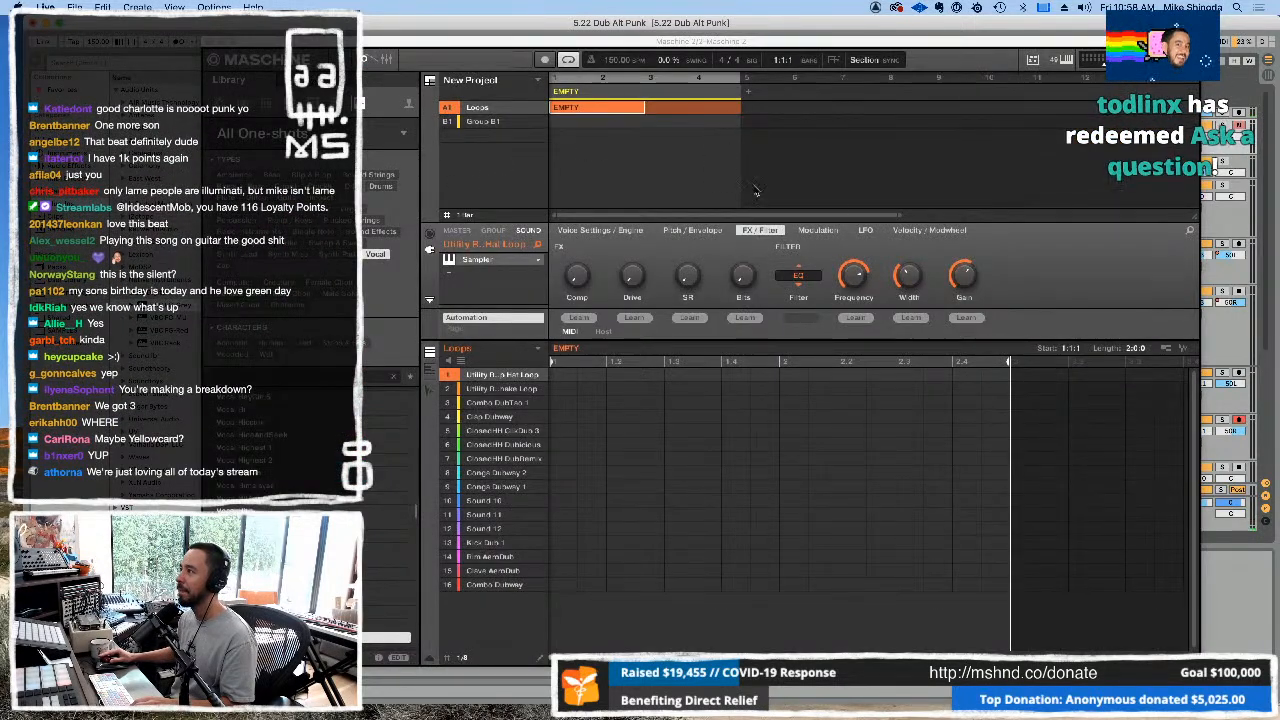
left_click(569, 60)
left_click(569, 60)
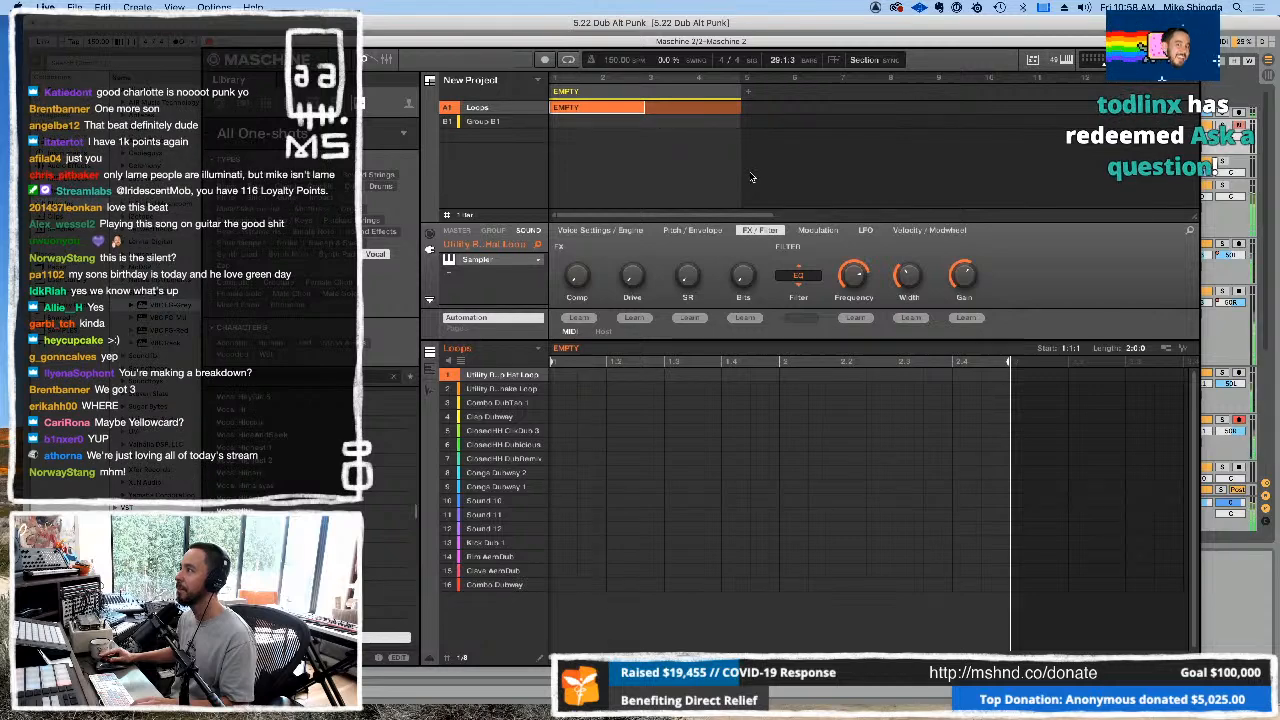
Extend Maschine's EMPTY section to bar 29 and assign Scene 2 to the section directly after it.
left_click_drag(767, 214, 1230, 200)
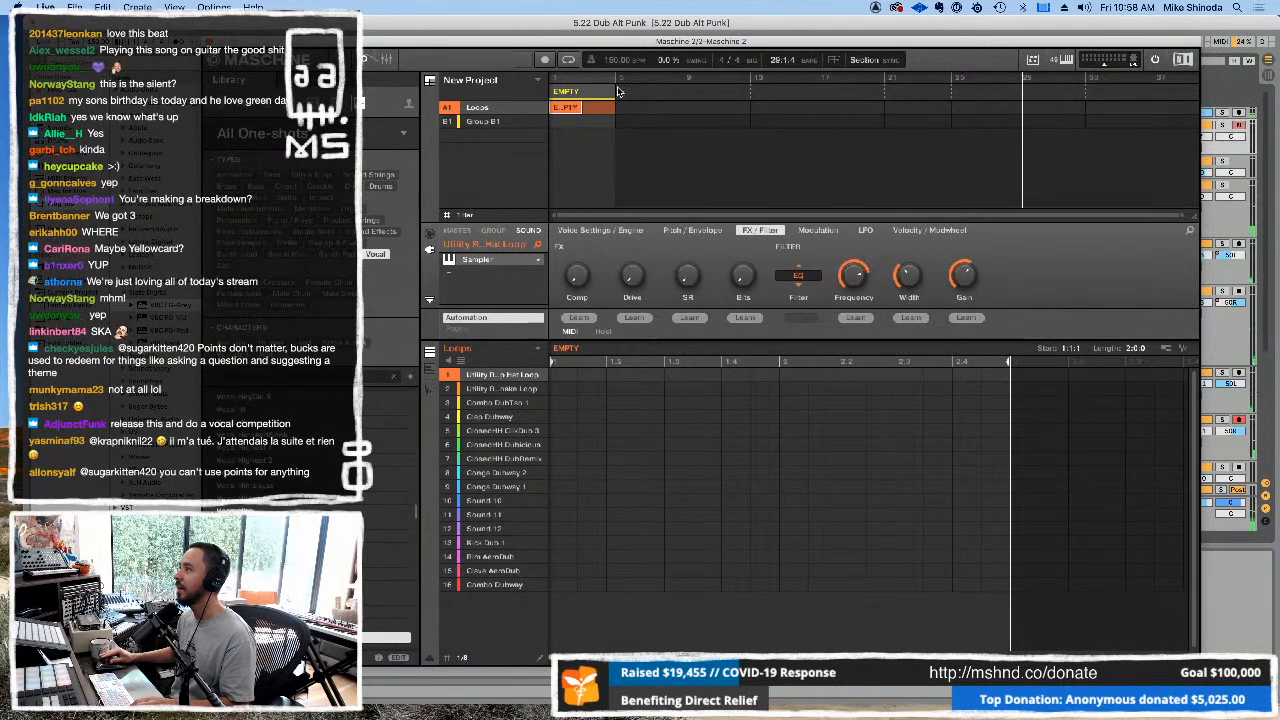
left_click_drag(621, 91, 1016, 118)
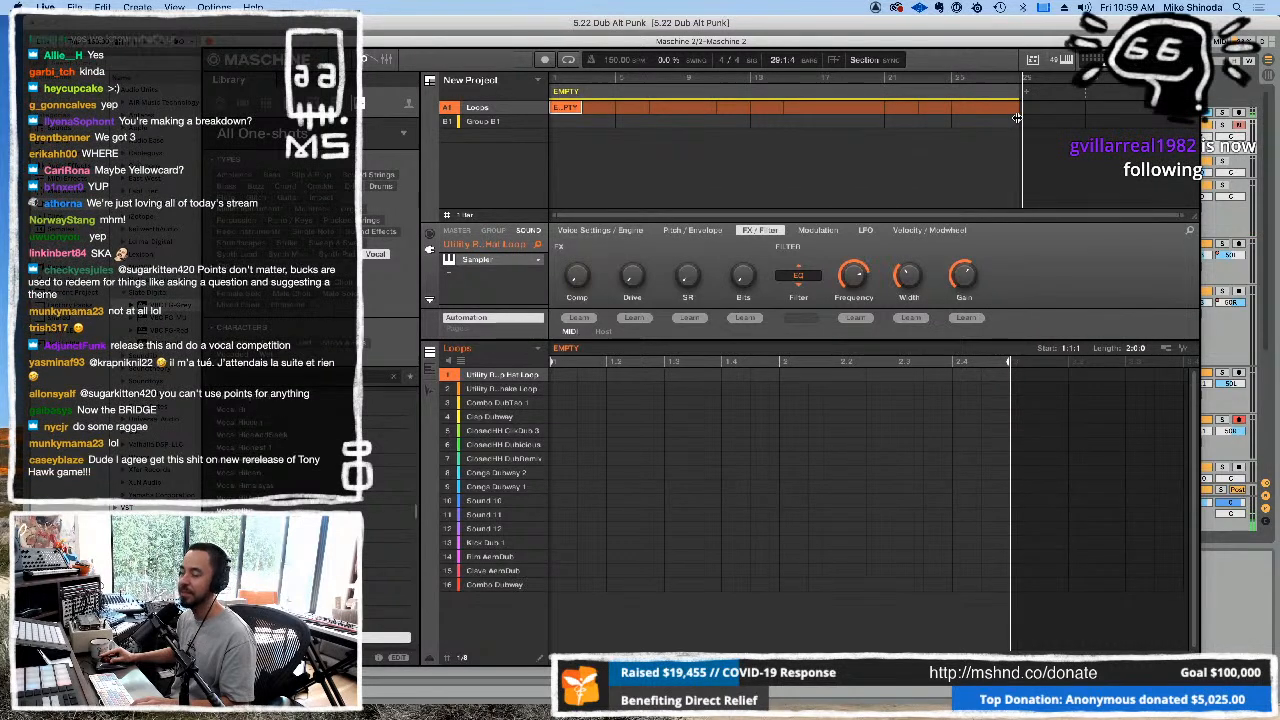
left_click(1025, 92)
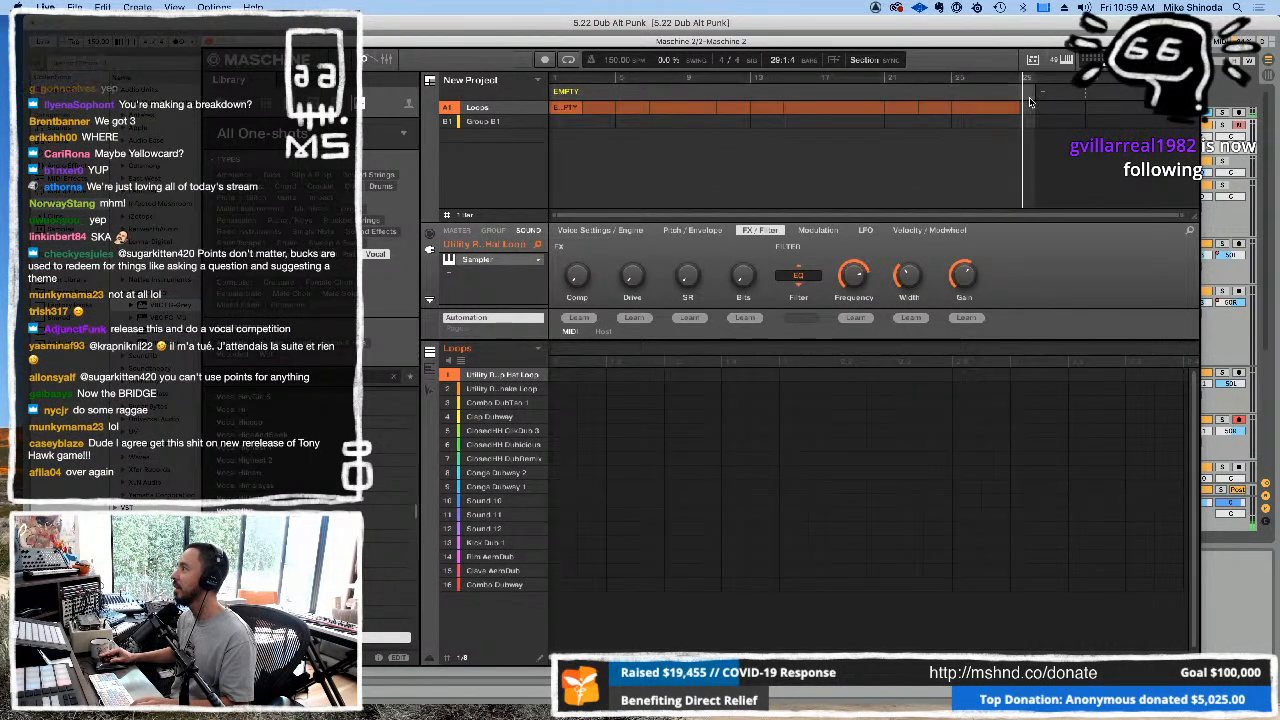
right_click(1030, 101)
mouse_move(1054, 116)
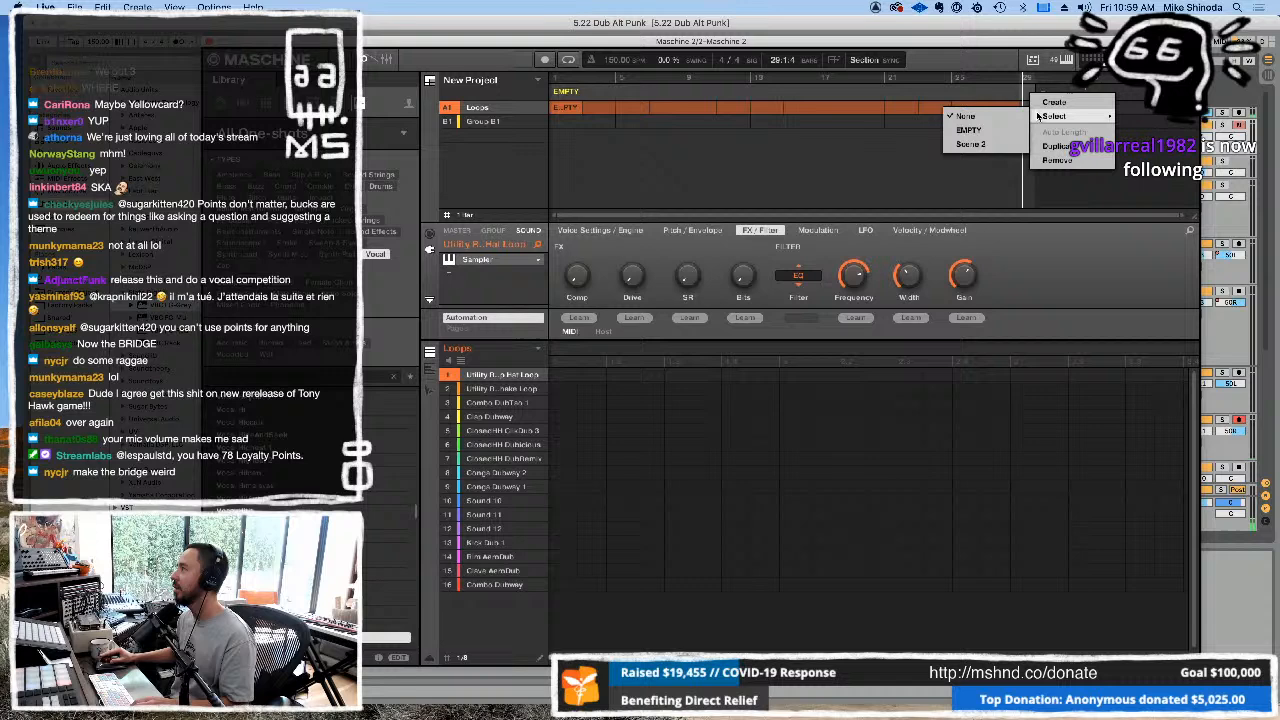
left_click(997, 144)
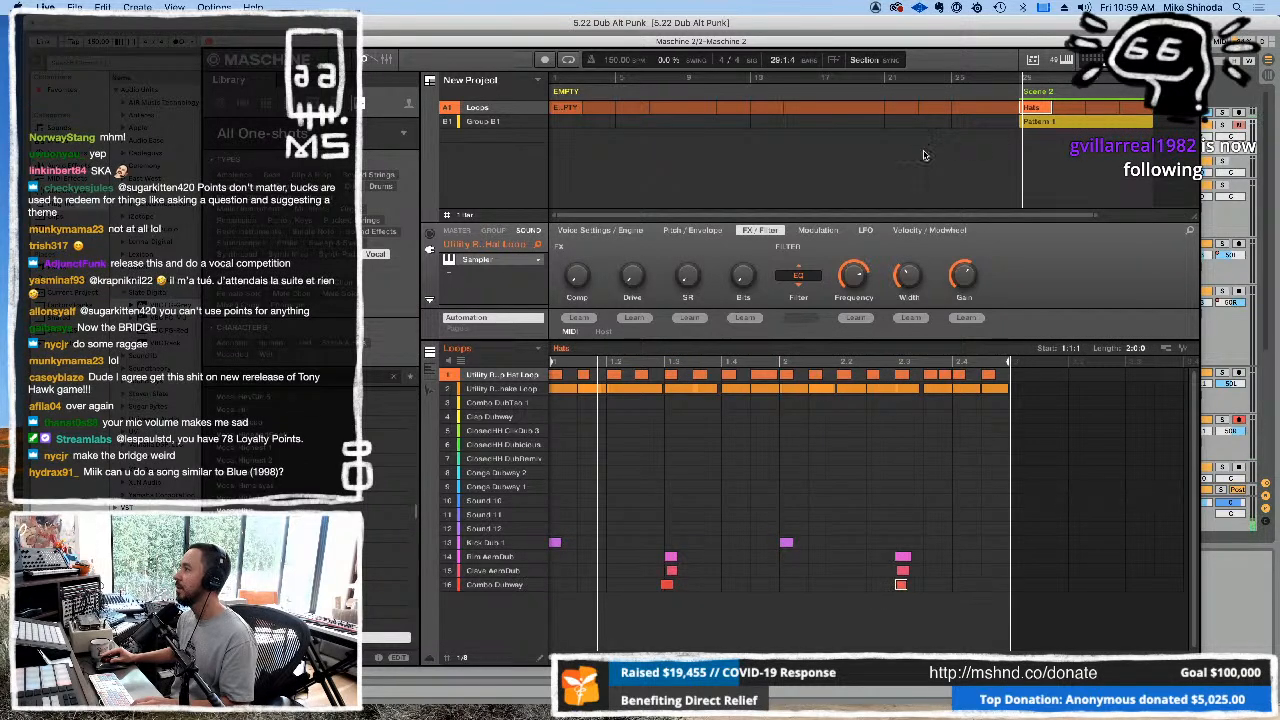
Duplicate Group B1's Pattern 1 within the Scene 2 section at bar 29.
right_click(1072, 94)
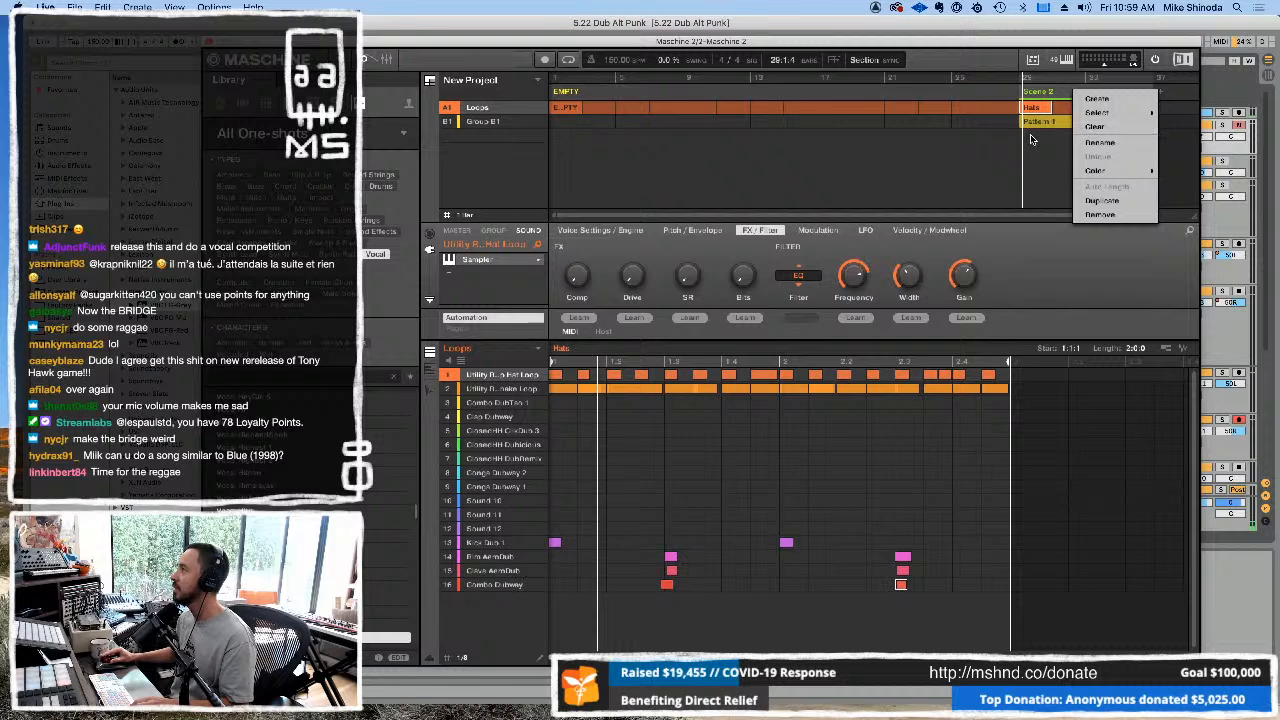
left_click(1034, 125)
left_click(1034, 123)
right_click(1036, 126)
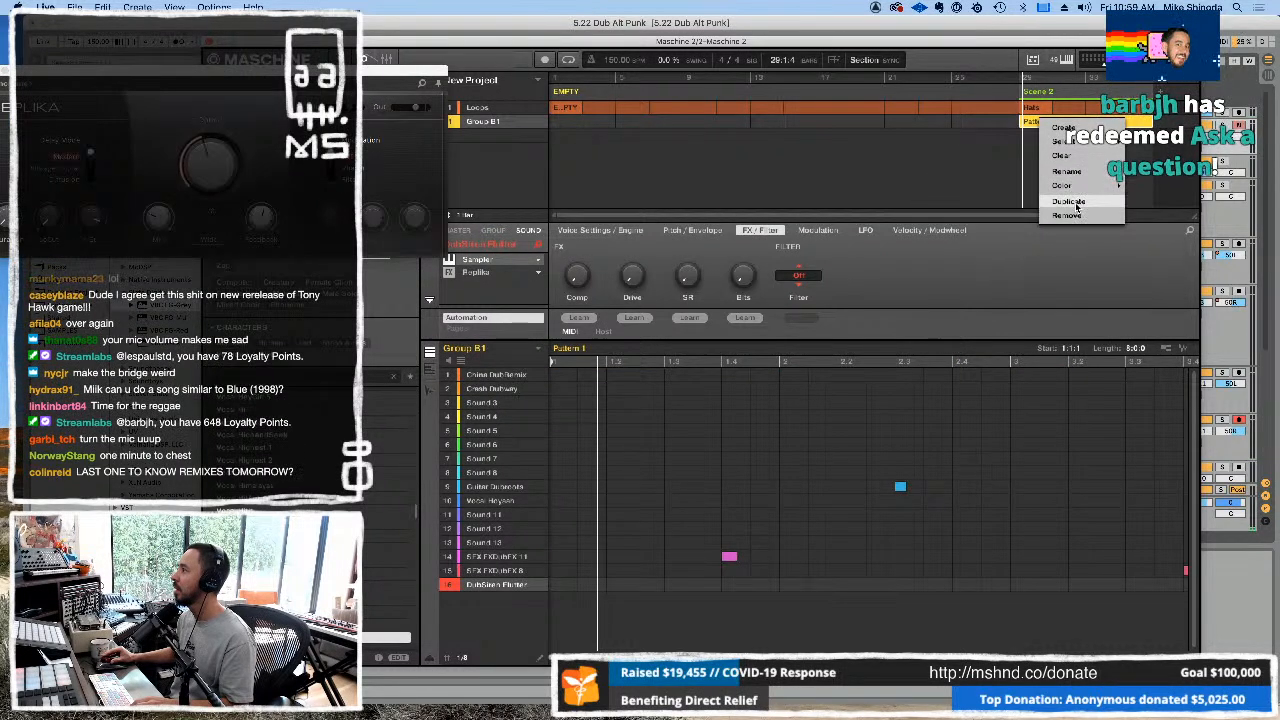
left_click(1076, 205)
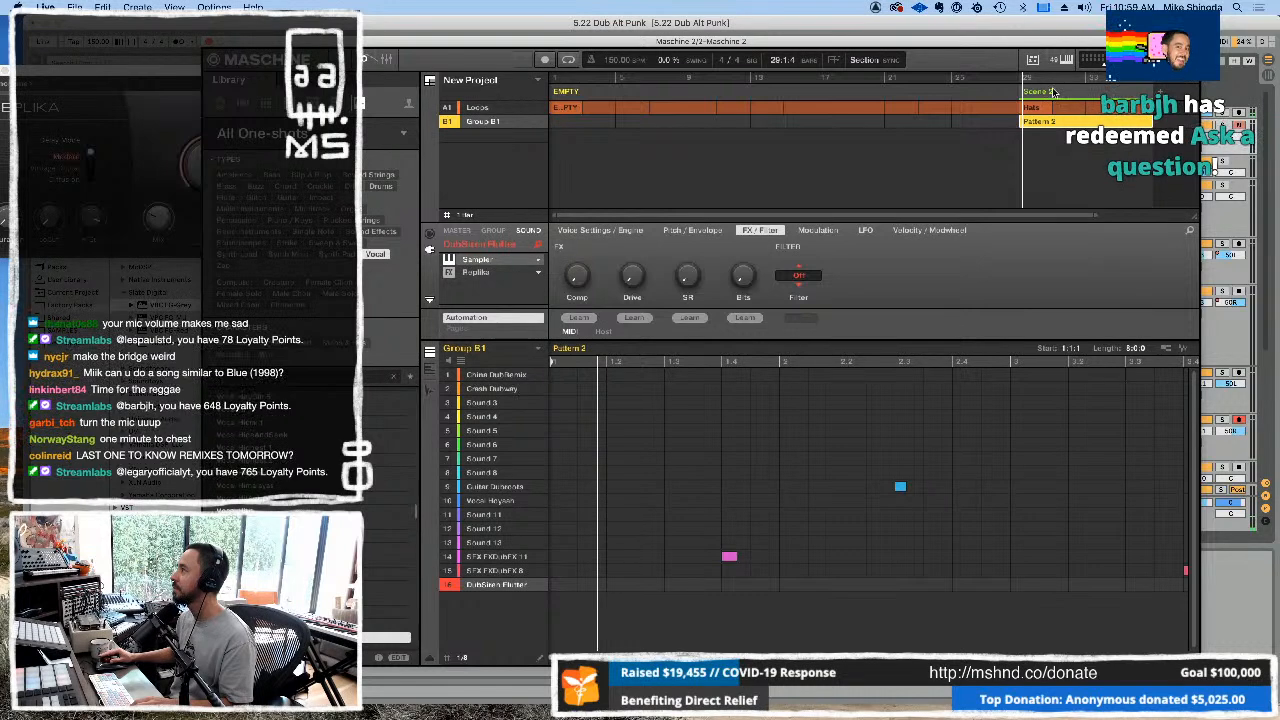
Duplicate the Loops group's Hats pattern in Scene 2 and delete the kick, rim, clave and combo hits from the copy.
left_click(478, 108)
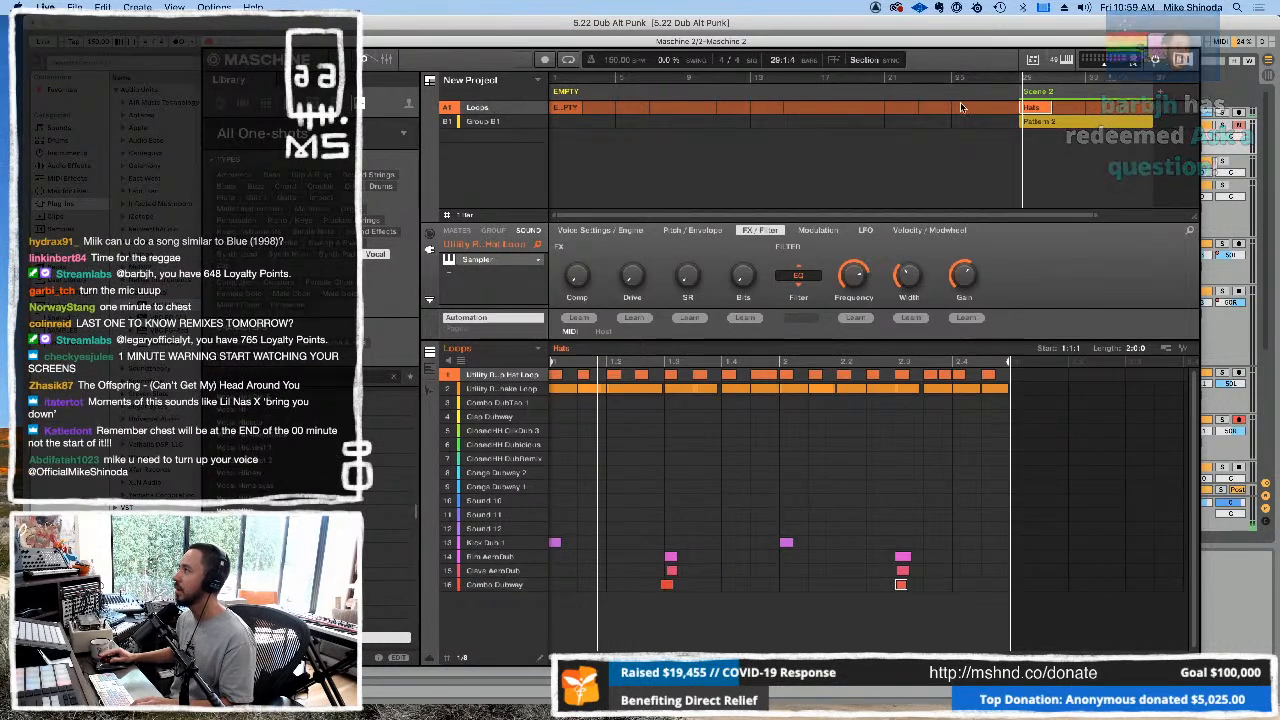
right_click(1040, 108)
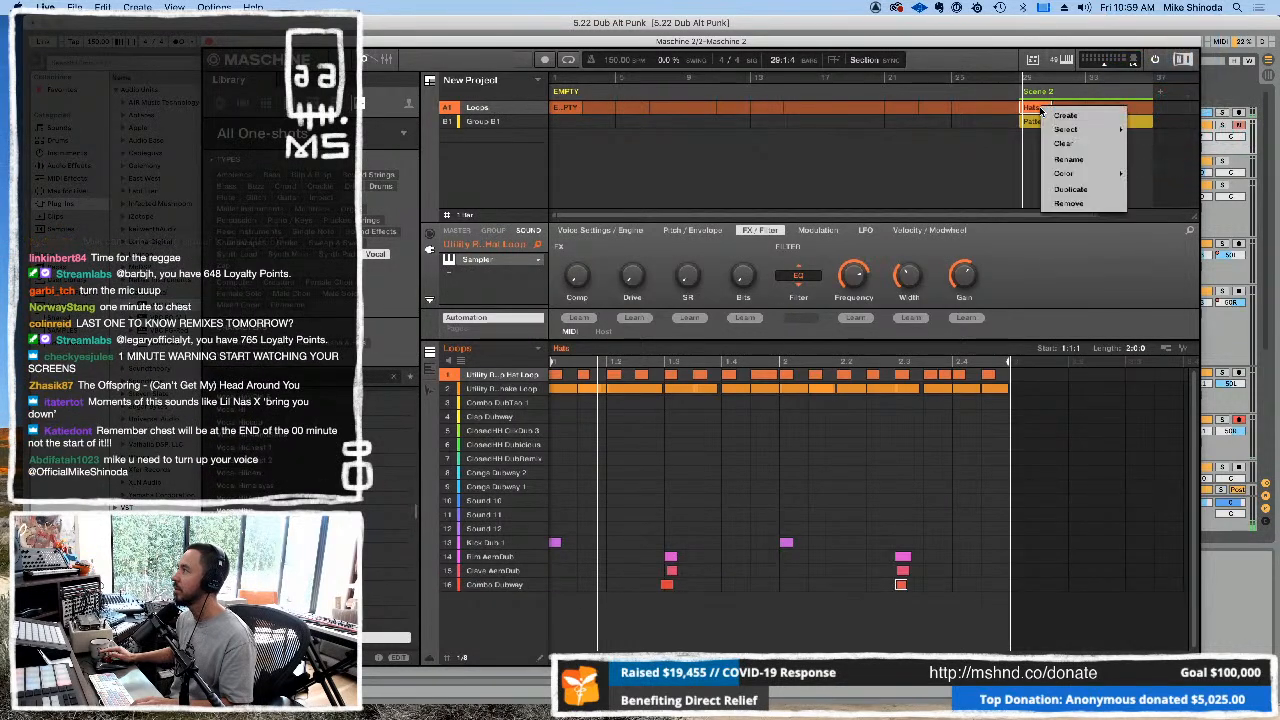
left_click(1060, 189)
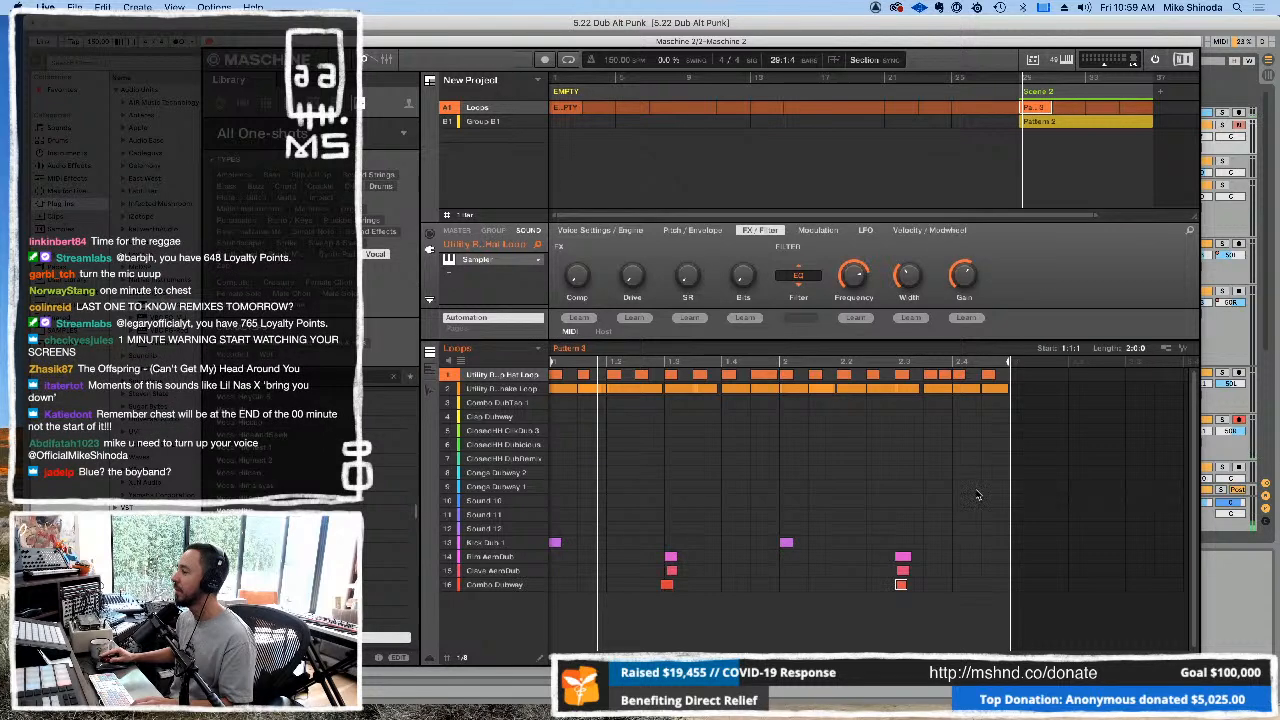
left_click_drag(978, 494, 548, 592)
key("Delete")
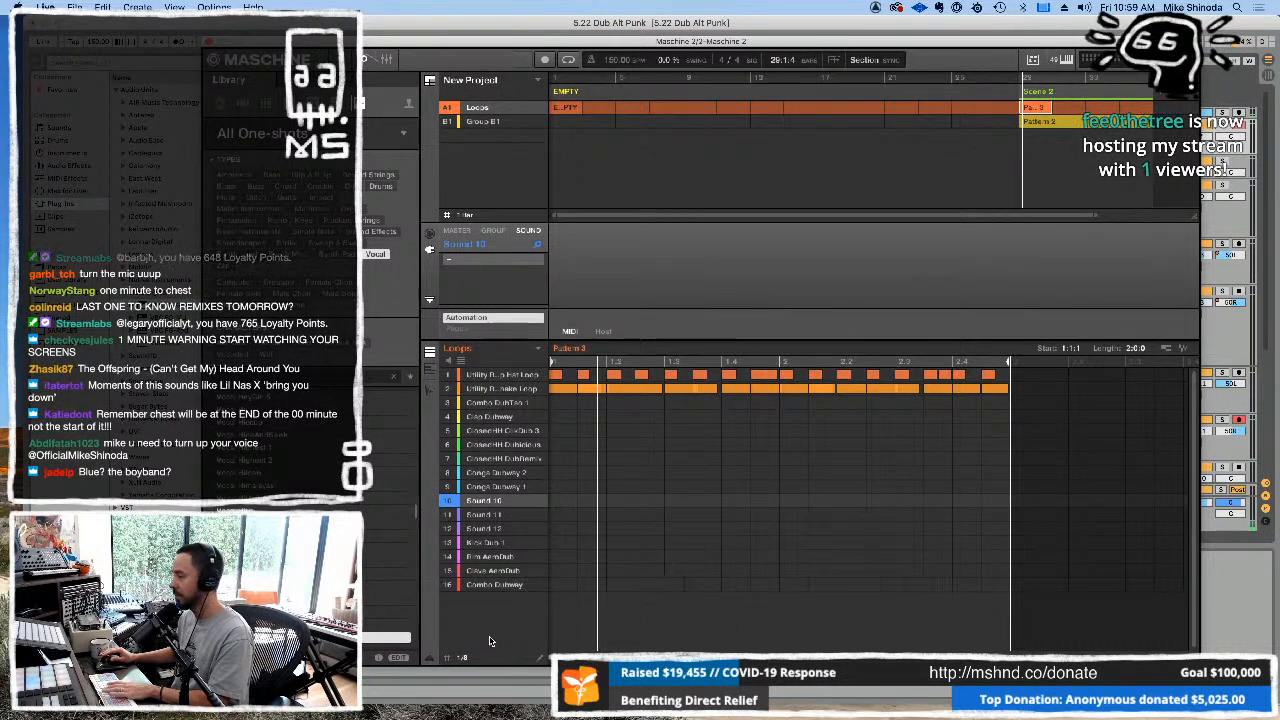
Delete the guitar and SFX hits from Group B1's duplicated pattern, keeping only the long DubSiren note.
left_click(1090, 122)
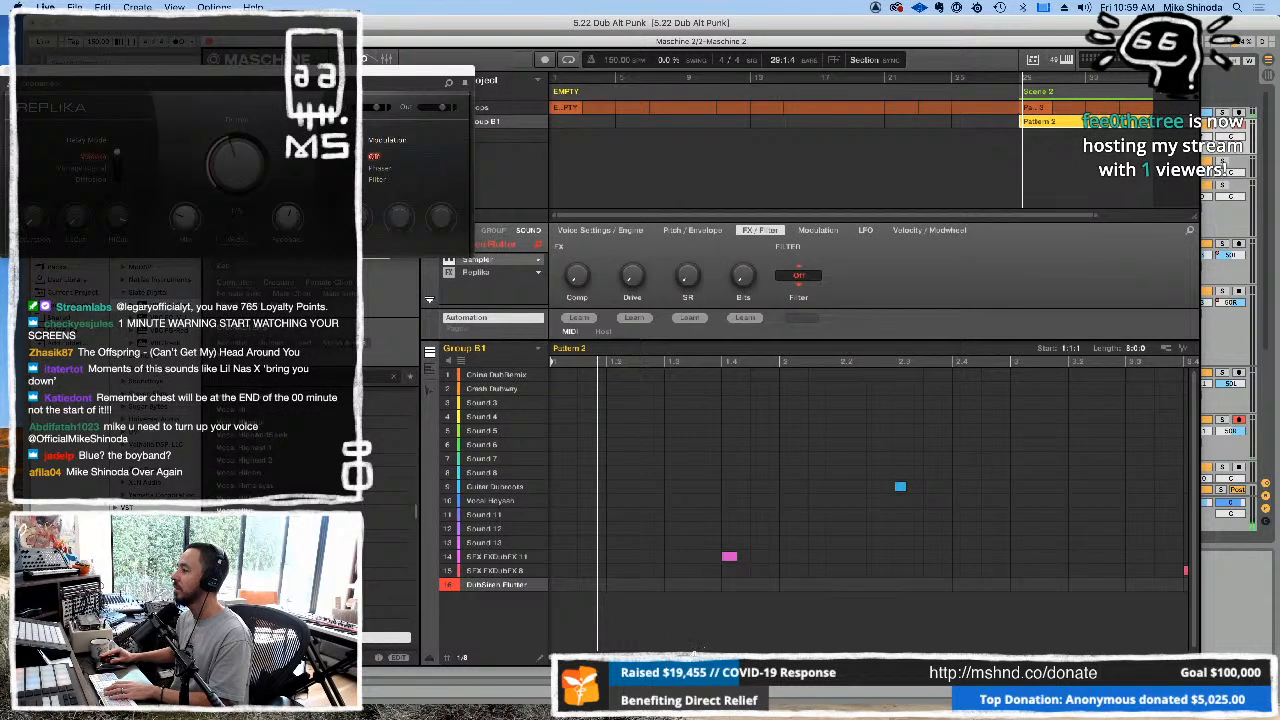
left_click_drag(694, 656, 1149, 612)
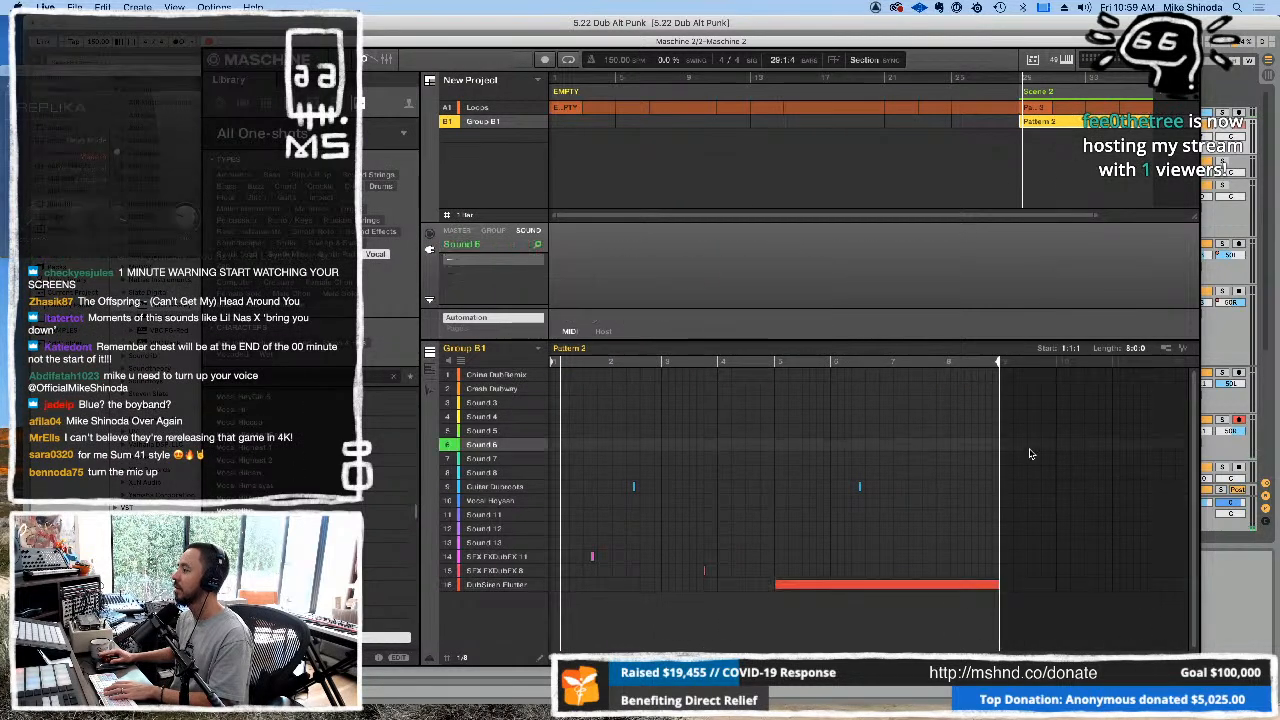
left_click_drag(1031, 437, 529, 571)
key("Delete")
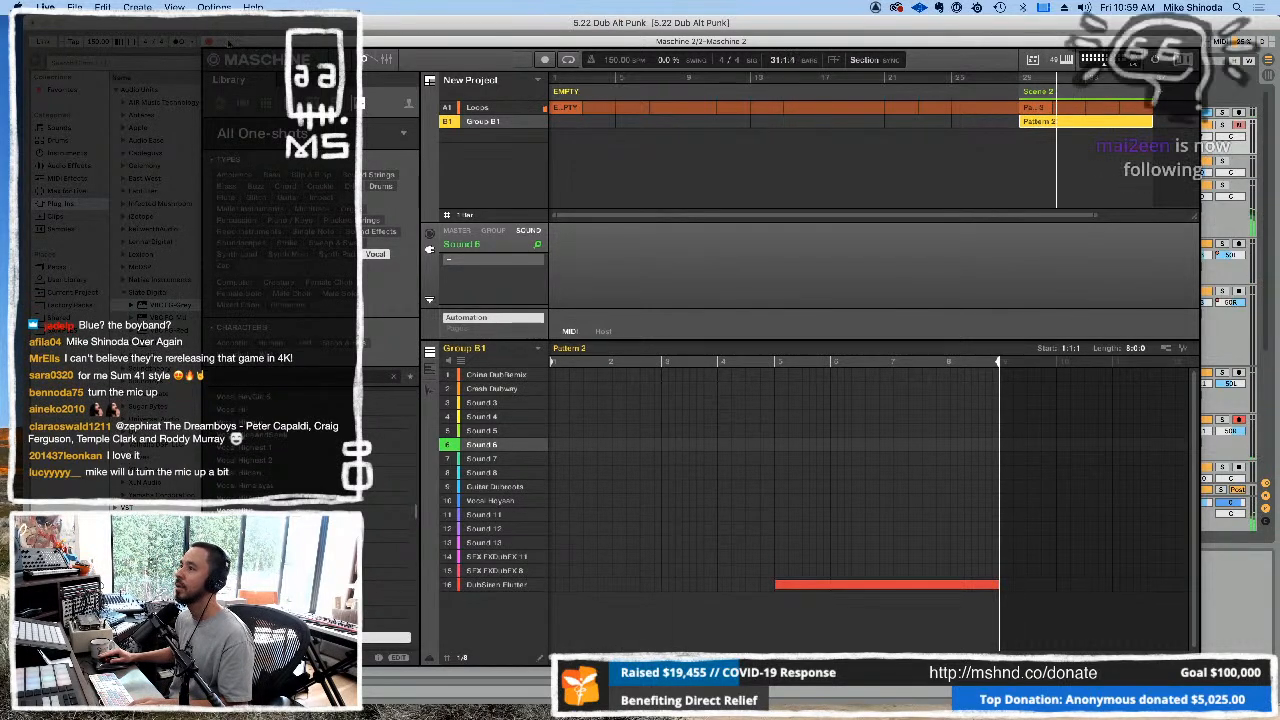
Return to the arrangement, select the Maschine 2 track and reopen the Maschine plug-in window.
left_click(208, 42)
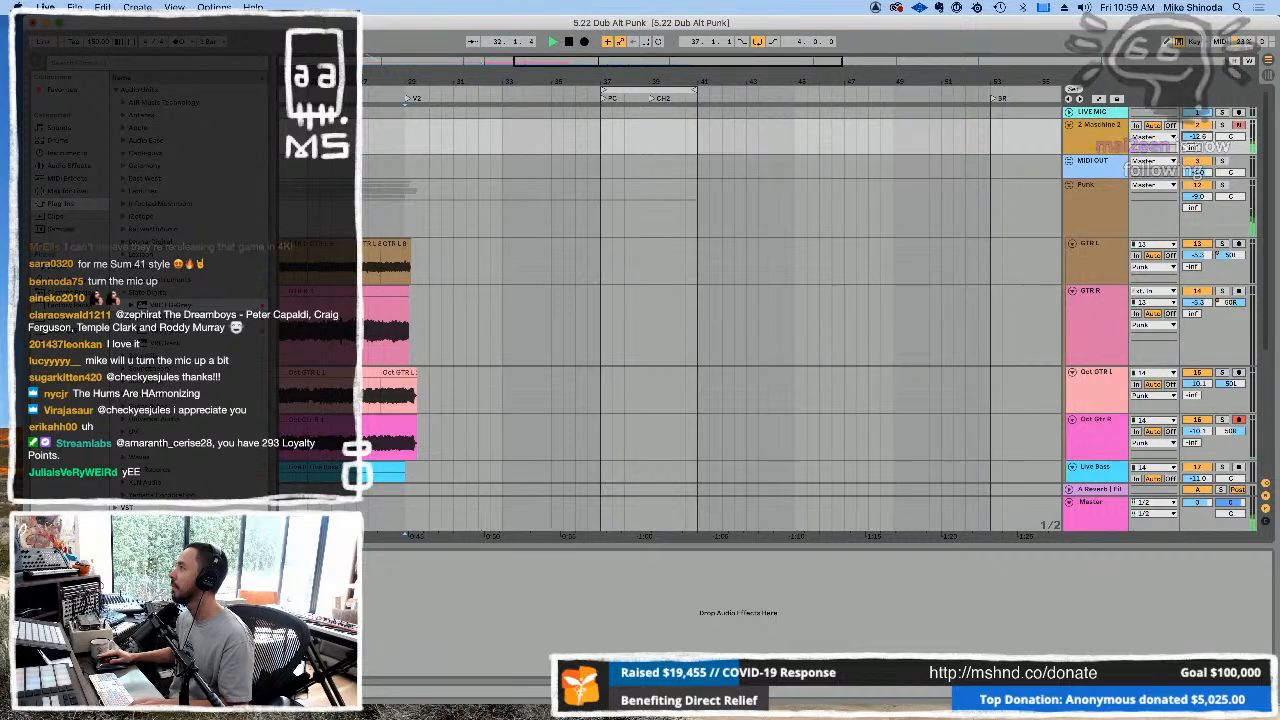
left_click(1106, 127)
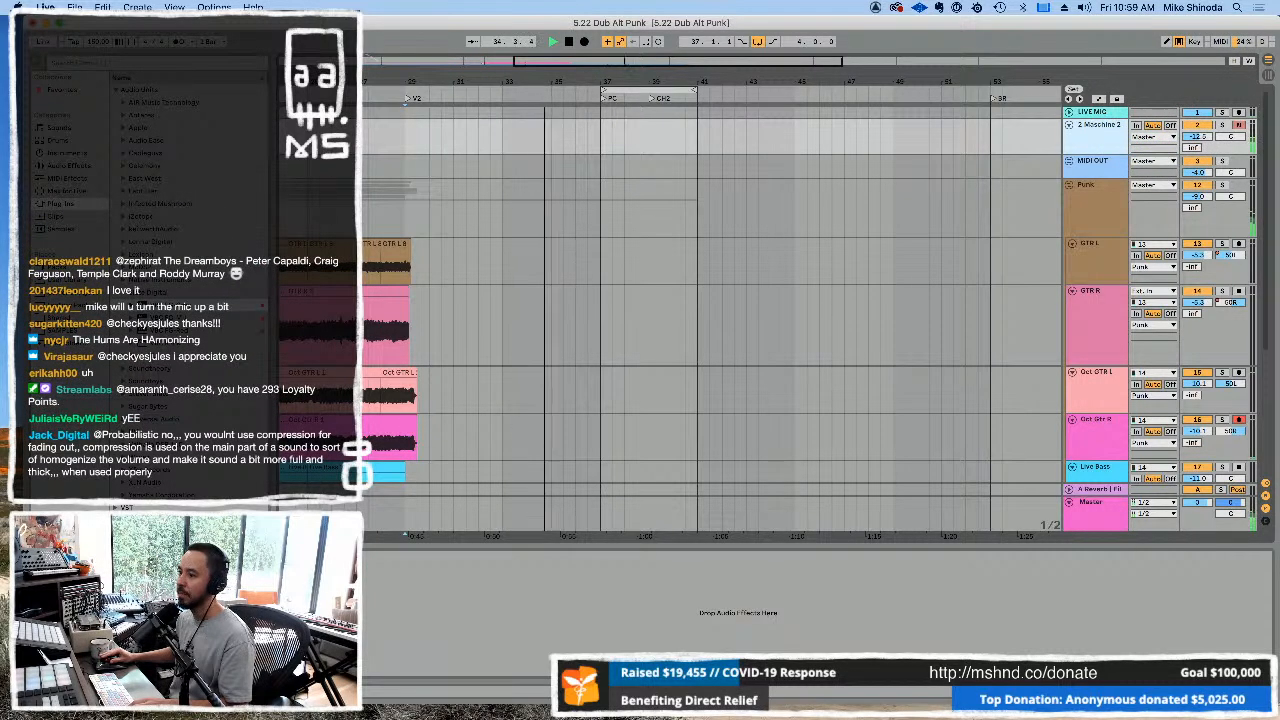
left_click(60, 557)
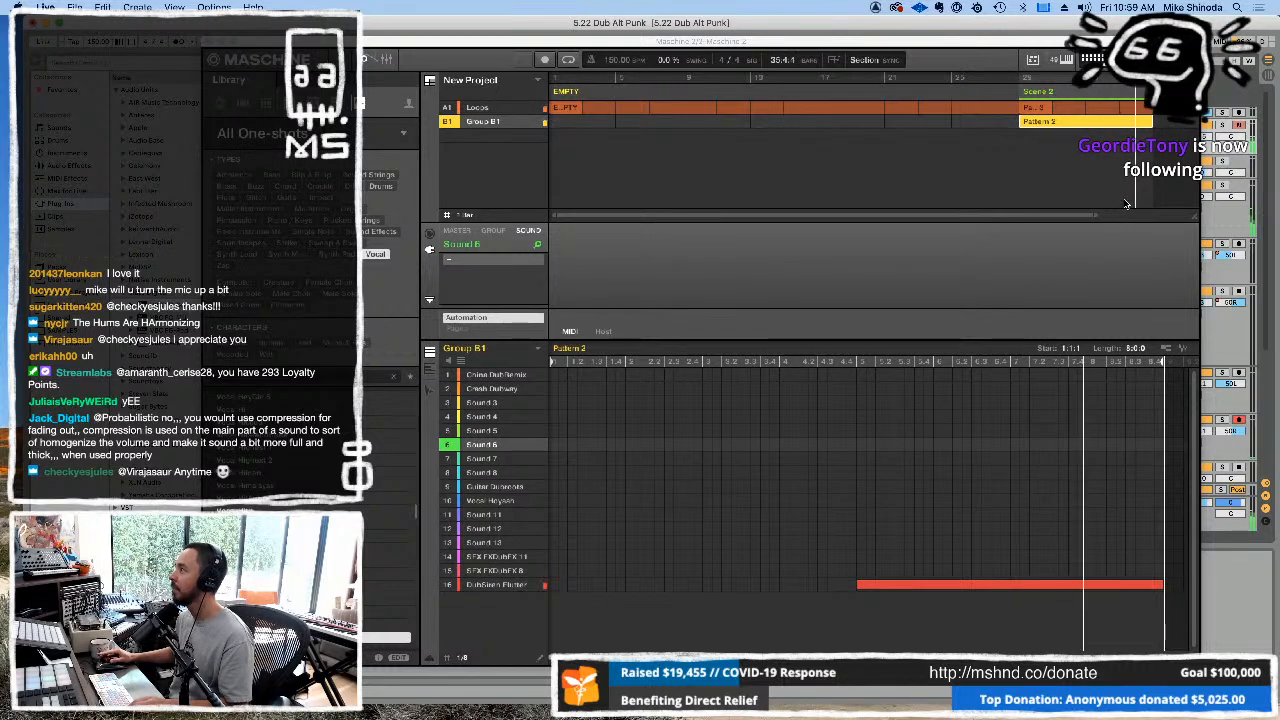
Add a section at bar 37, directly after the existing Scene 2 section, and assign Scene 2 to it.
left_click(1166, 91)
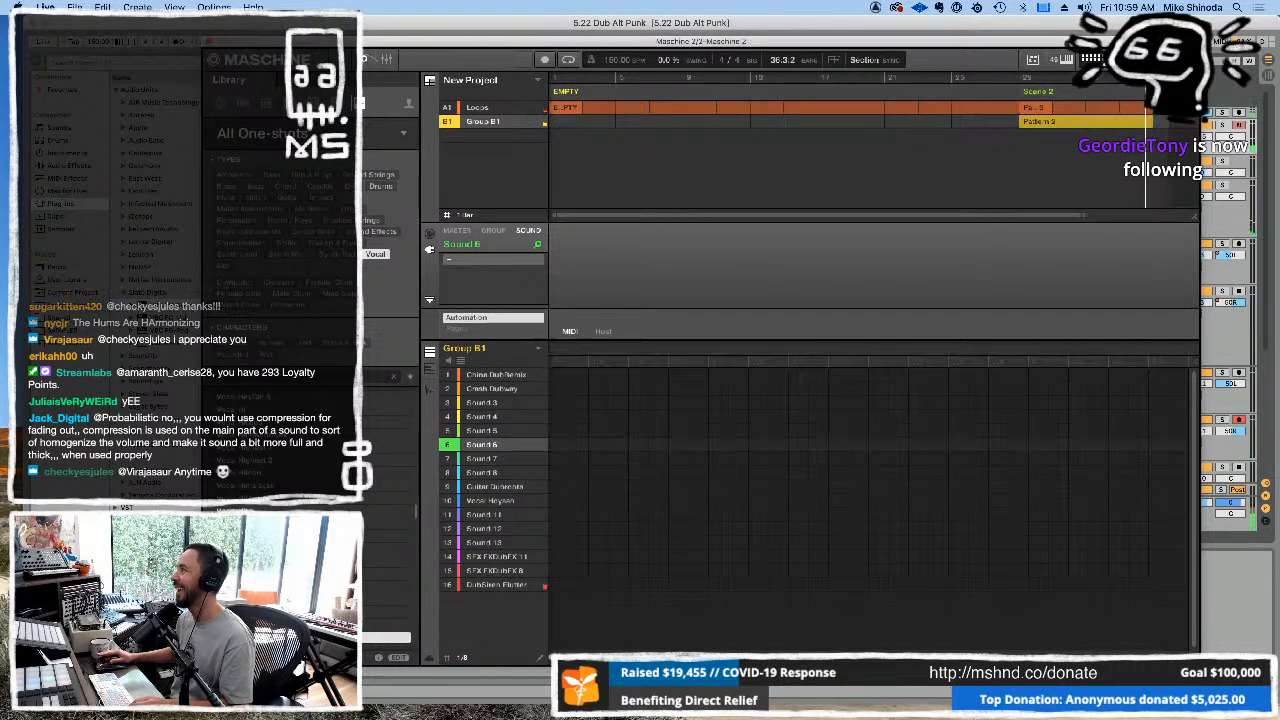
right_click(1166, 91)
mouse_move(1155, 115)
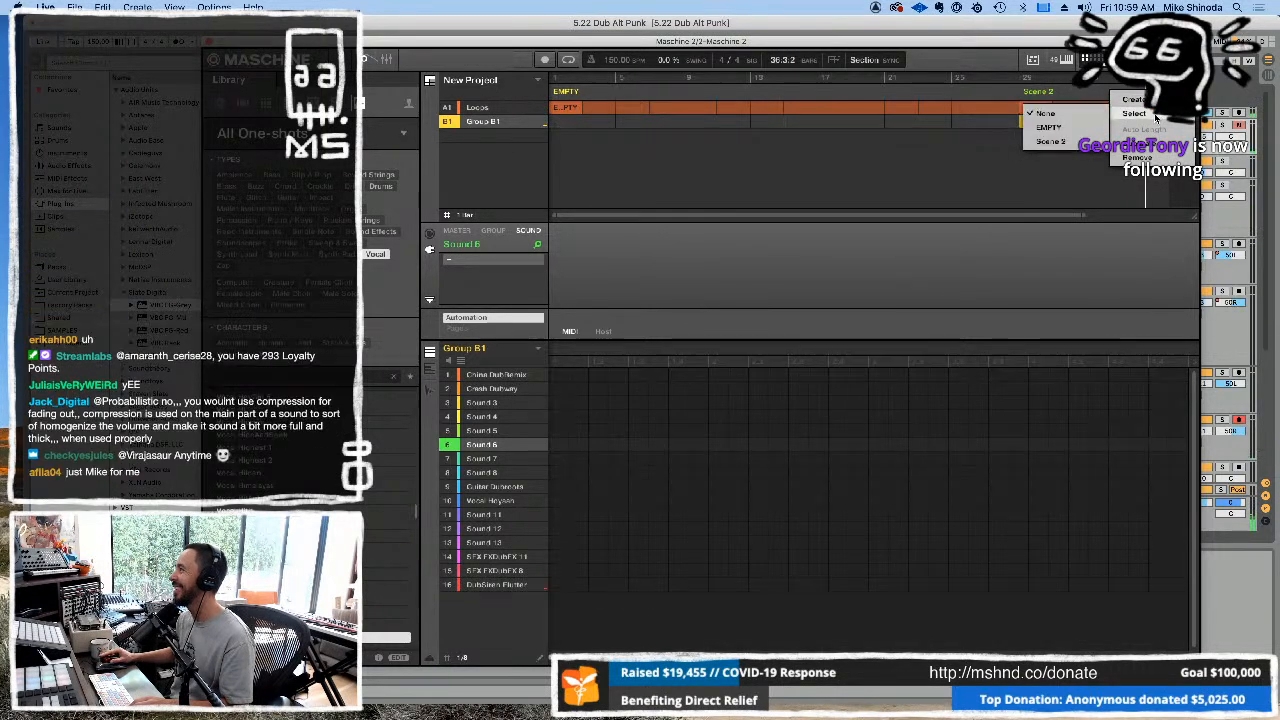
left_click(1071, 142)
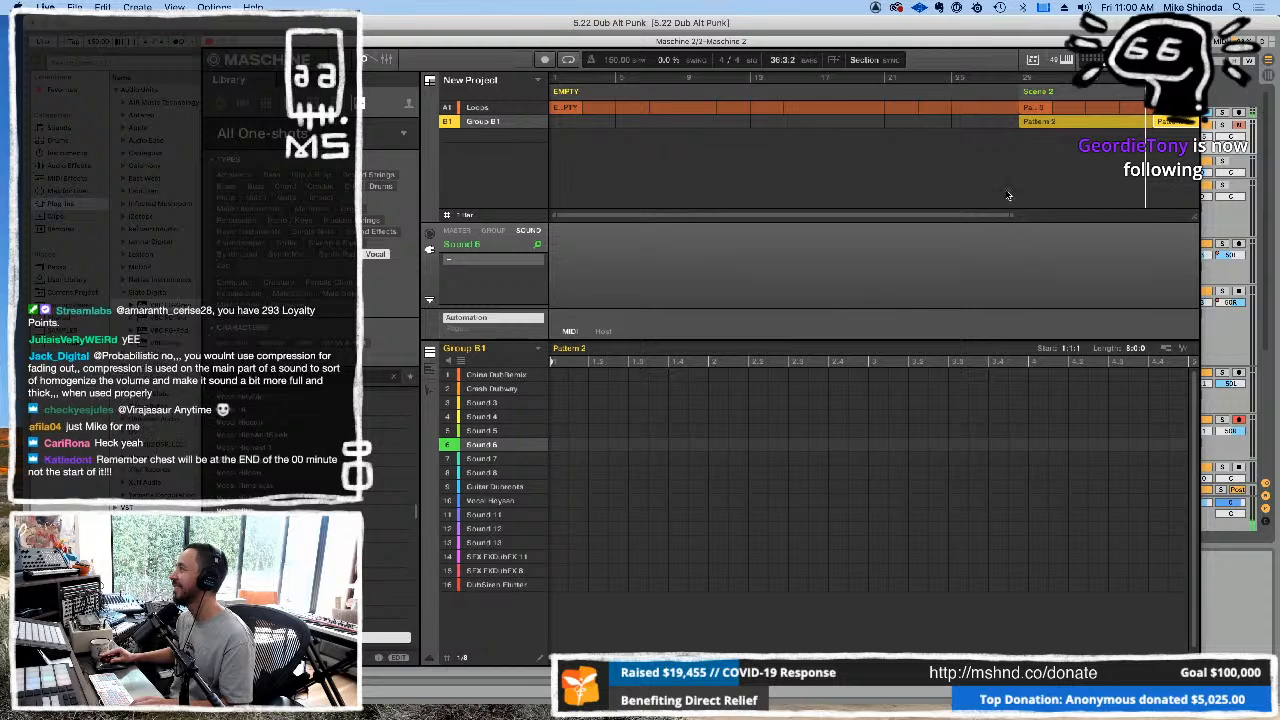
In the section at bar 37, assign Pattern 1 to Group B1 and the Hats pattern to the Loops group.
scroll(989, 220, "right", 5)
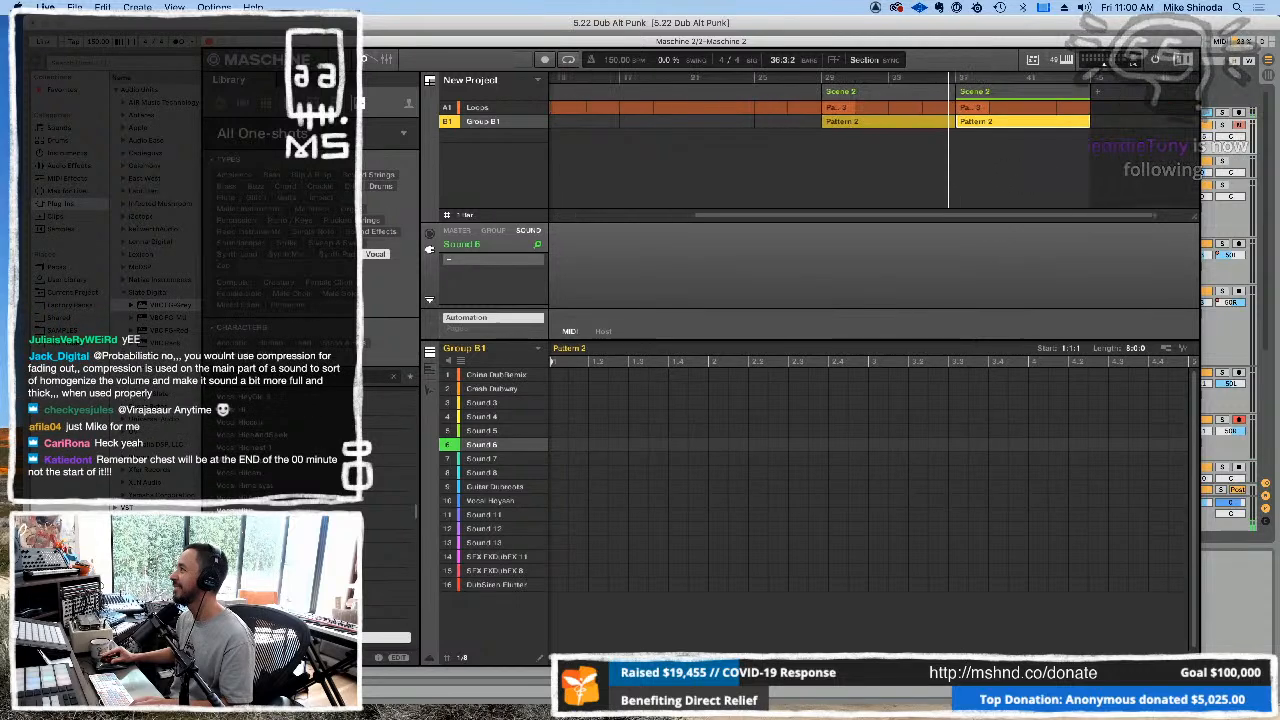
right_click(1006, 128)
mouse_move(1076, 148)
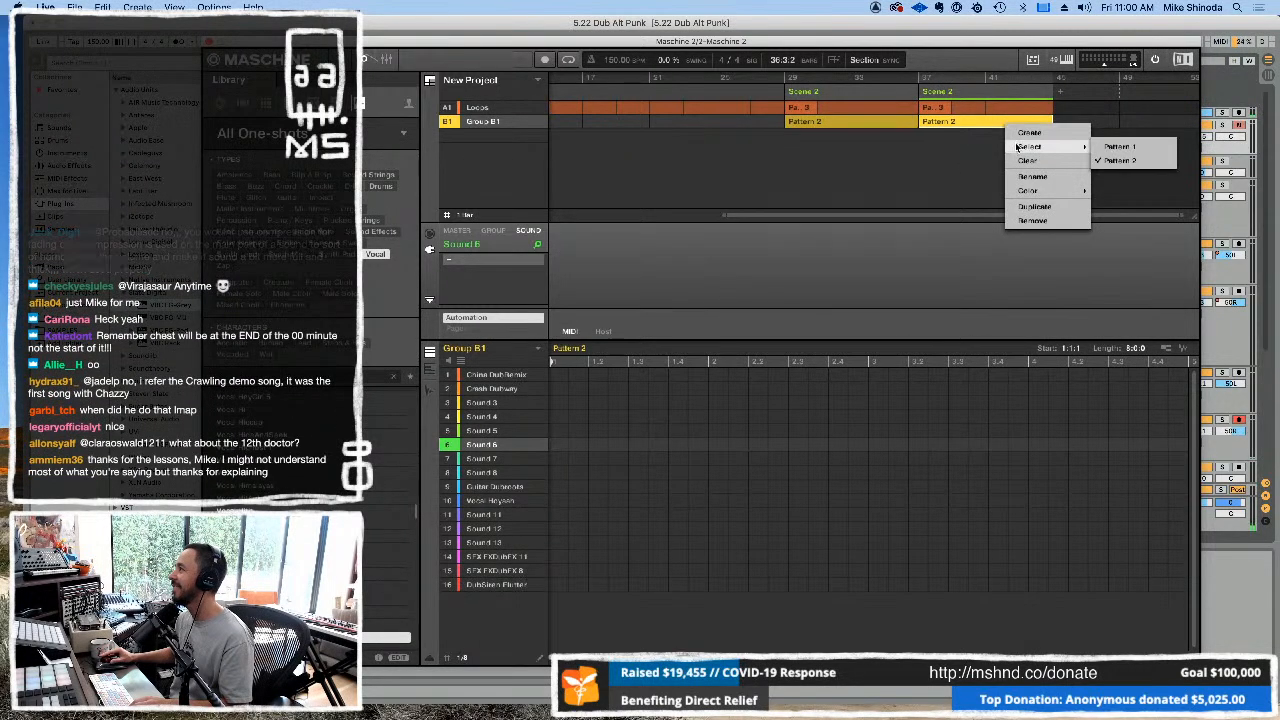
left_click(1122, 147)
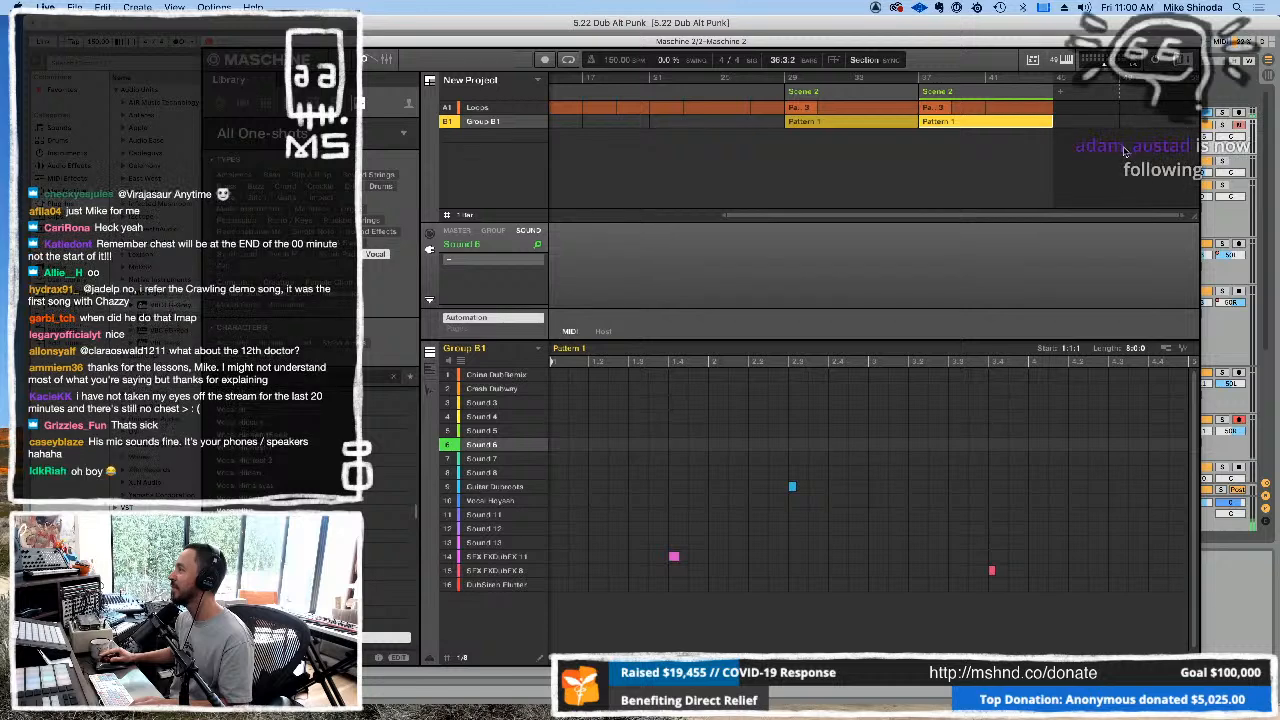
right_click(940, 110)
mouse_move(947, 130)
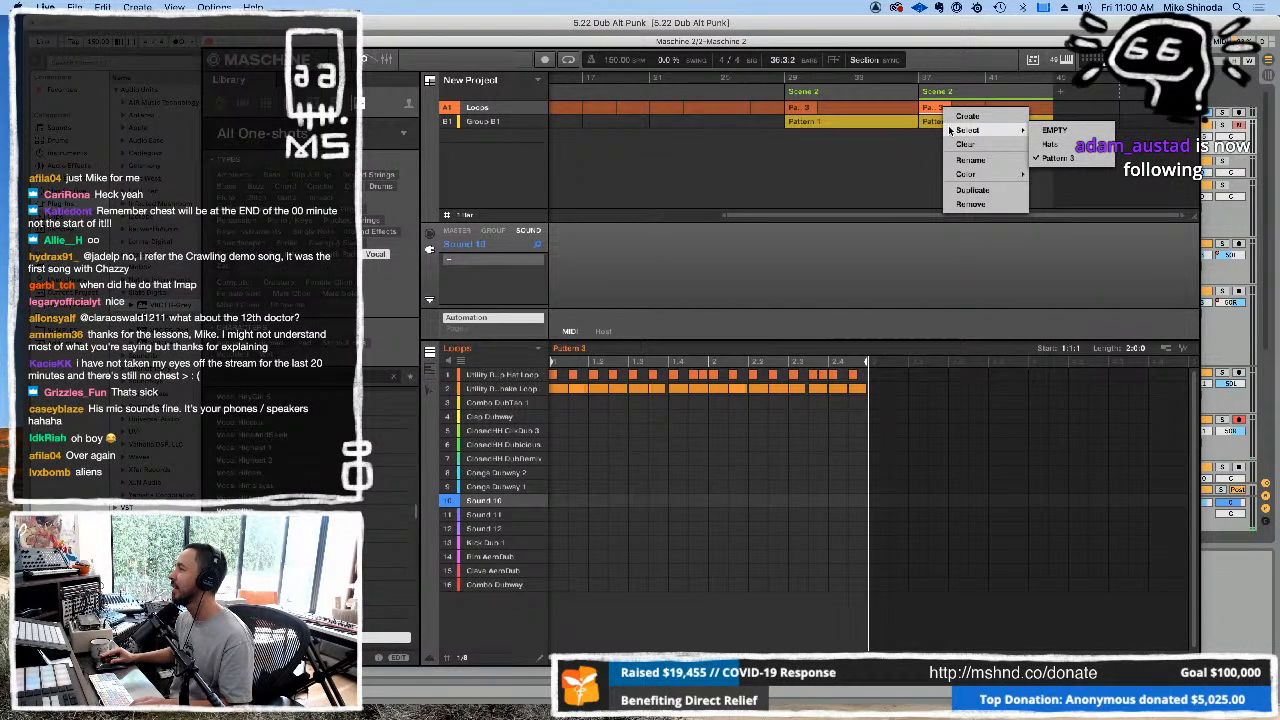
left_click(1049, 144)
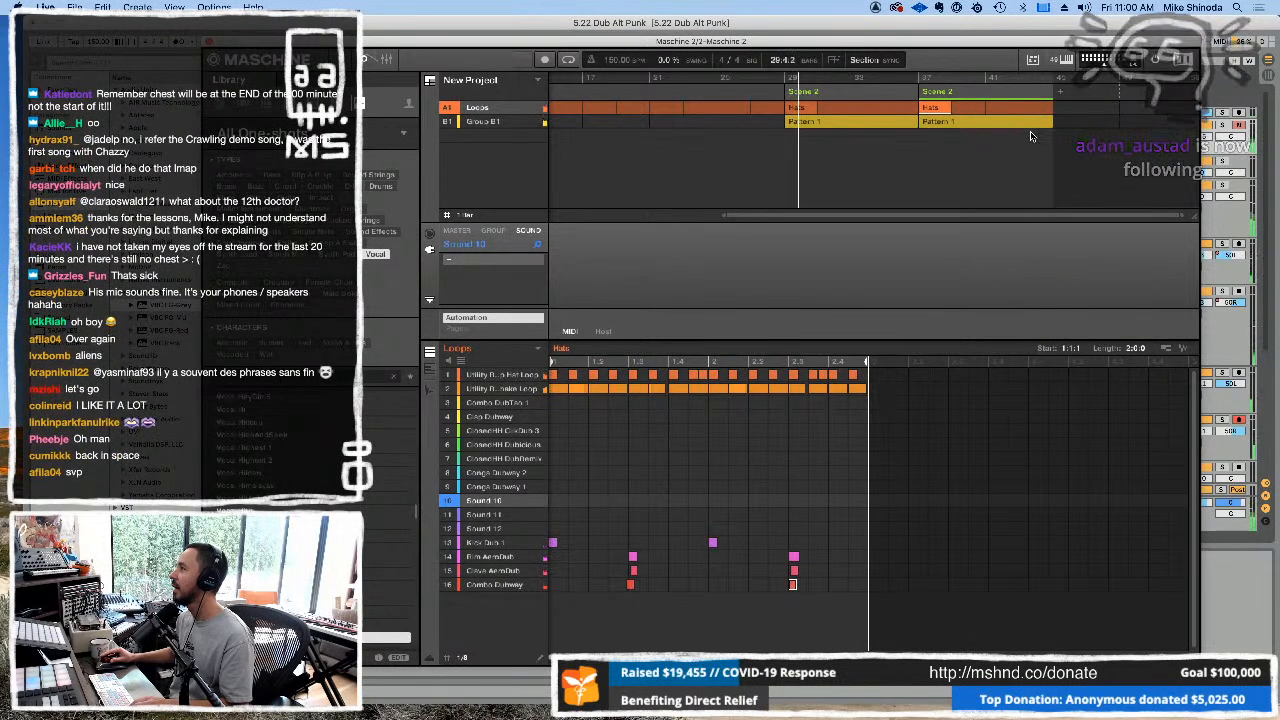
Assign Pattern 3 to the Loops group in the bar 29 section and rename that pattern "Hats only".
left_click(802, 112)
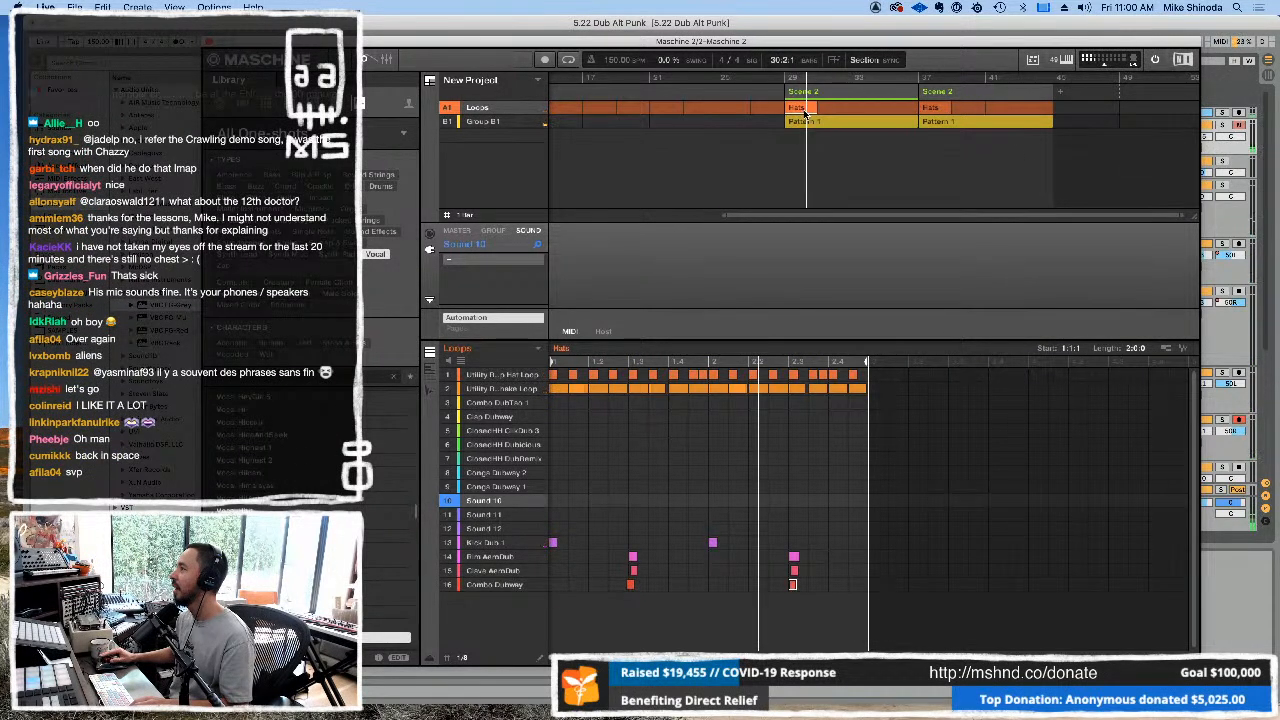
right_click(802, 112)
mouse_move(817, 131)
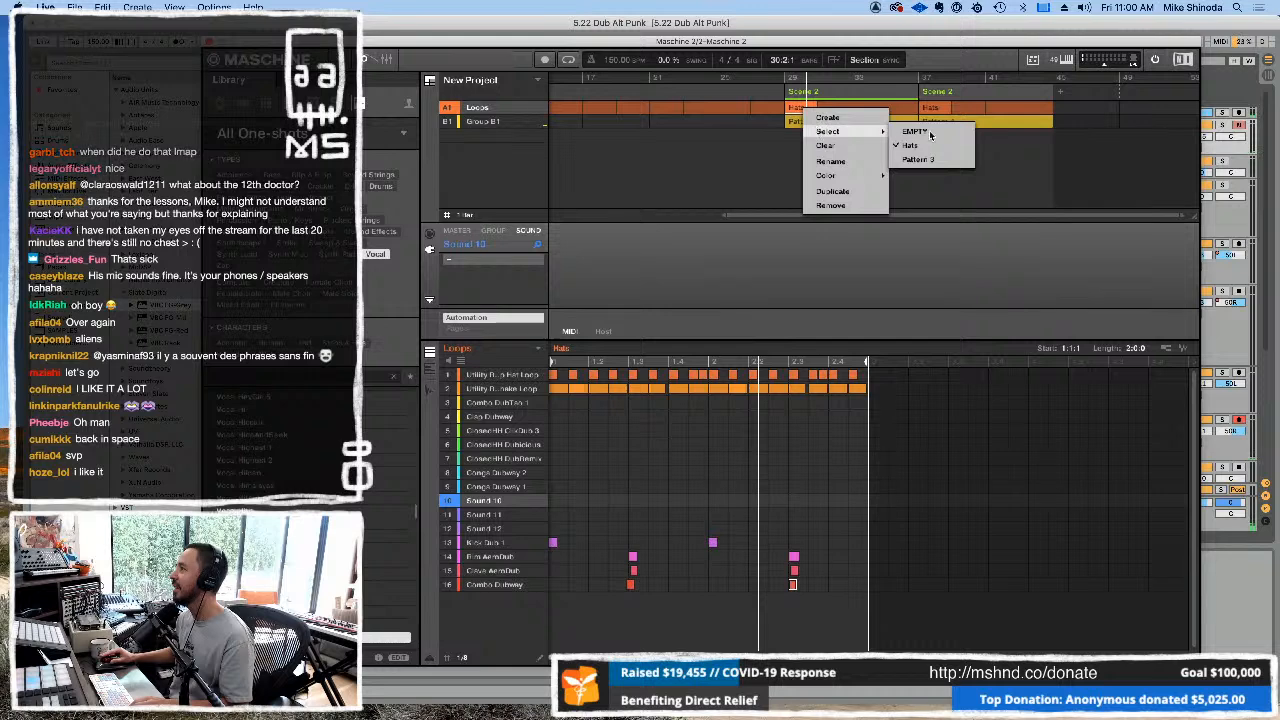
left_click(952, 159)
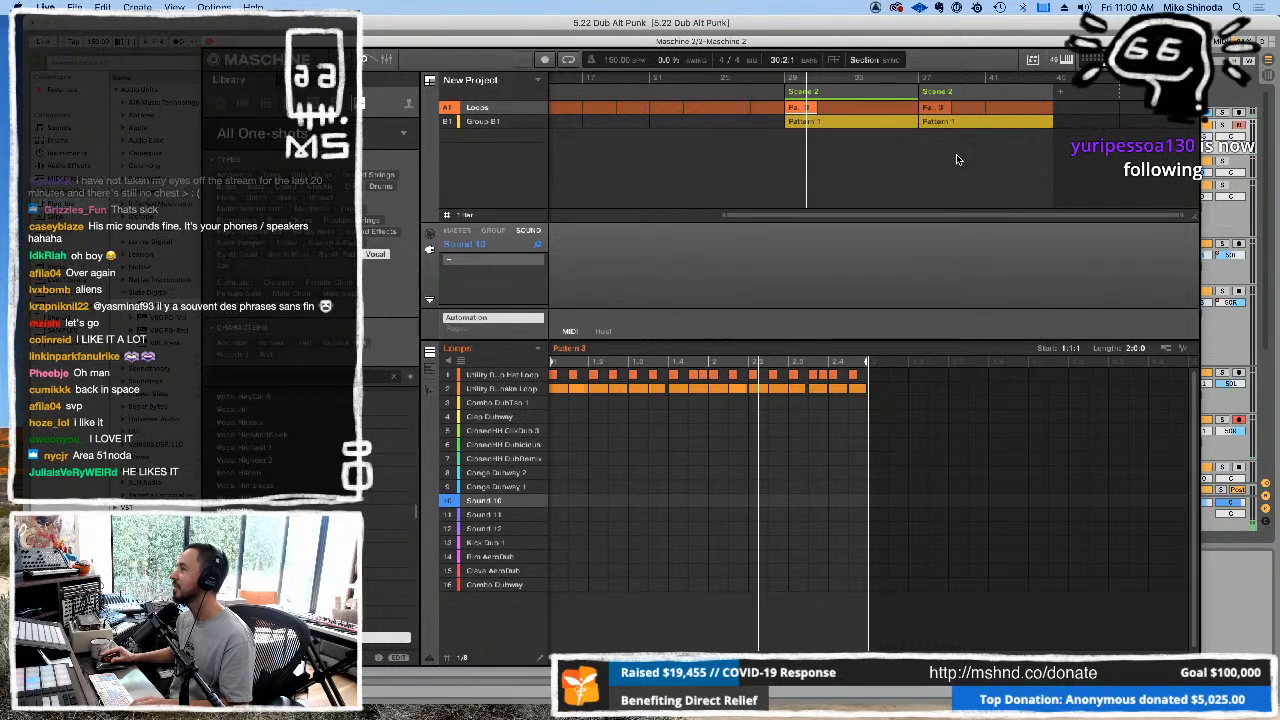
double_click(572, 348)
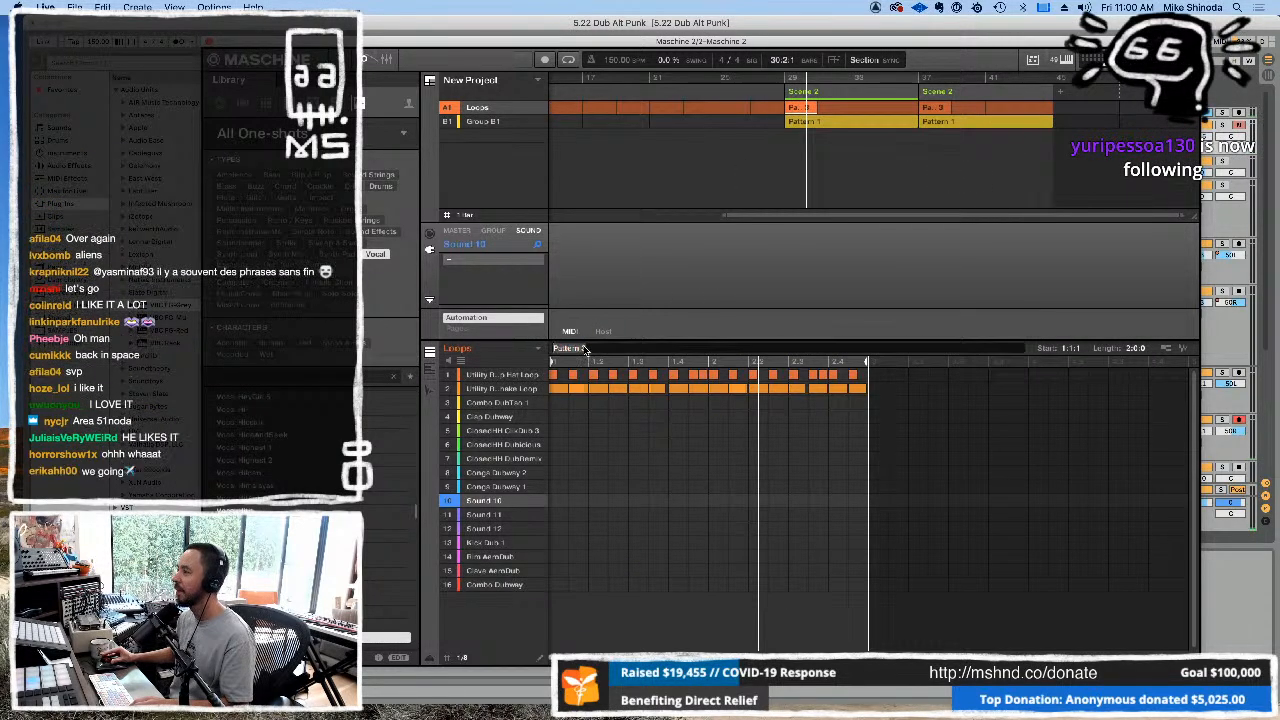
type("Hats only")
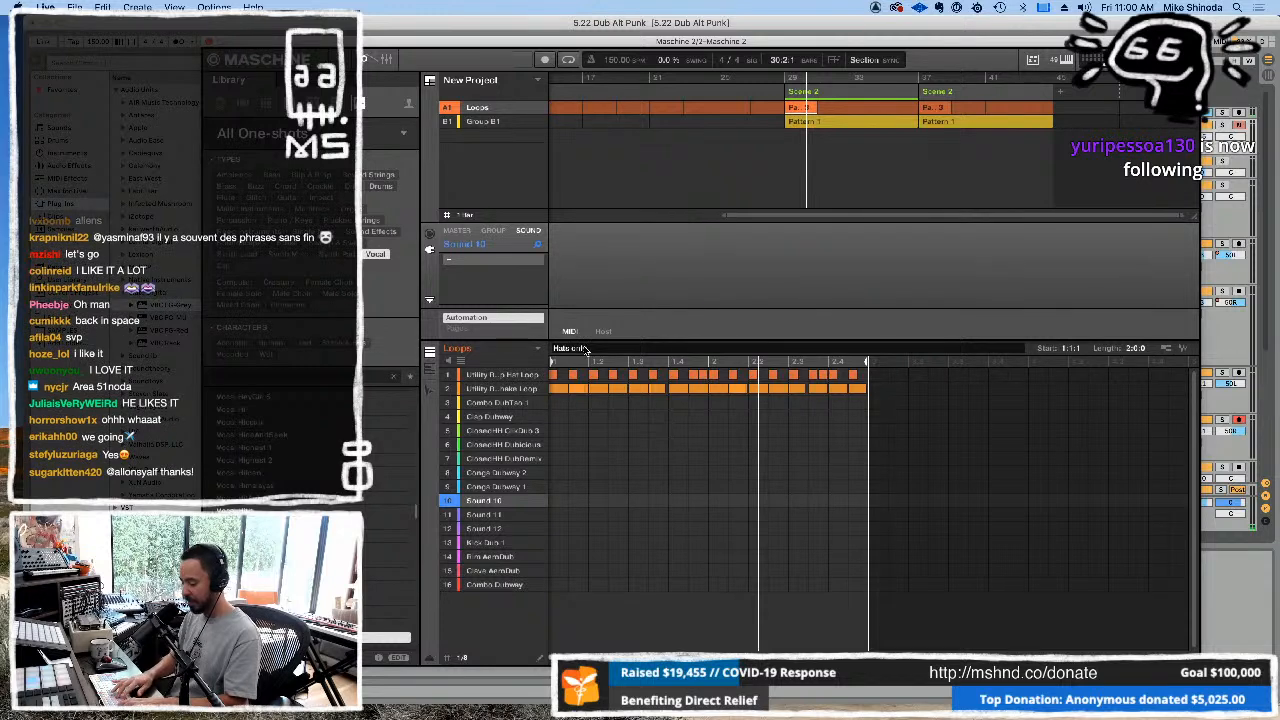
key("Return")
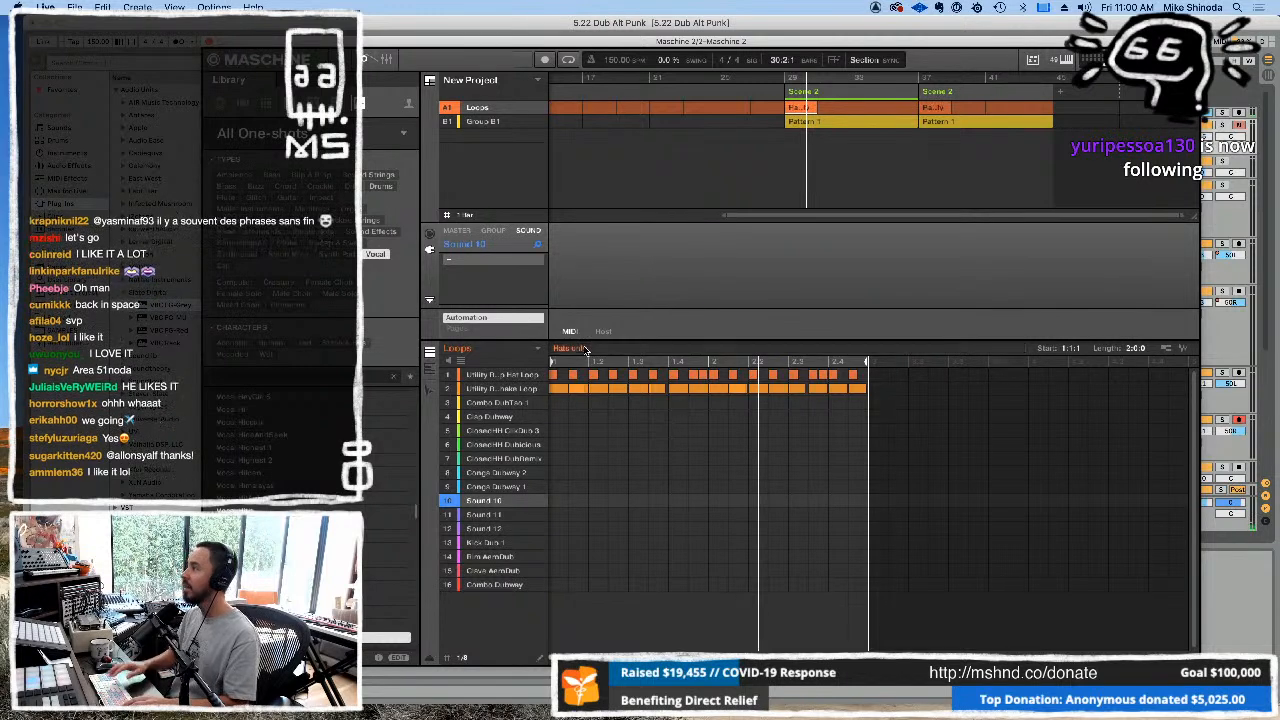
Assign the Hats pattern to the Loops group in the bar 37 section and rename that pattern "kik sn".
right_click(935, 104)
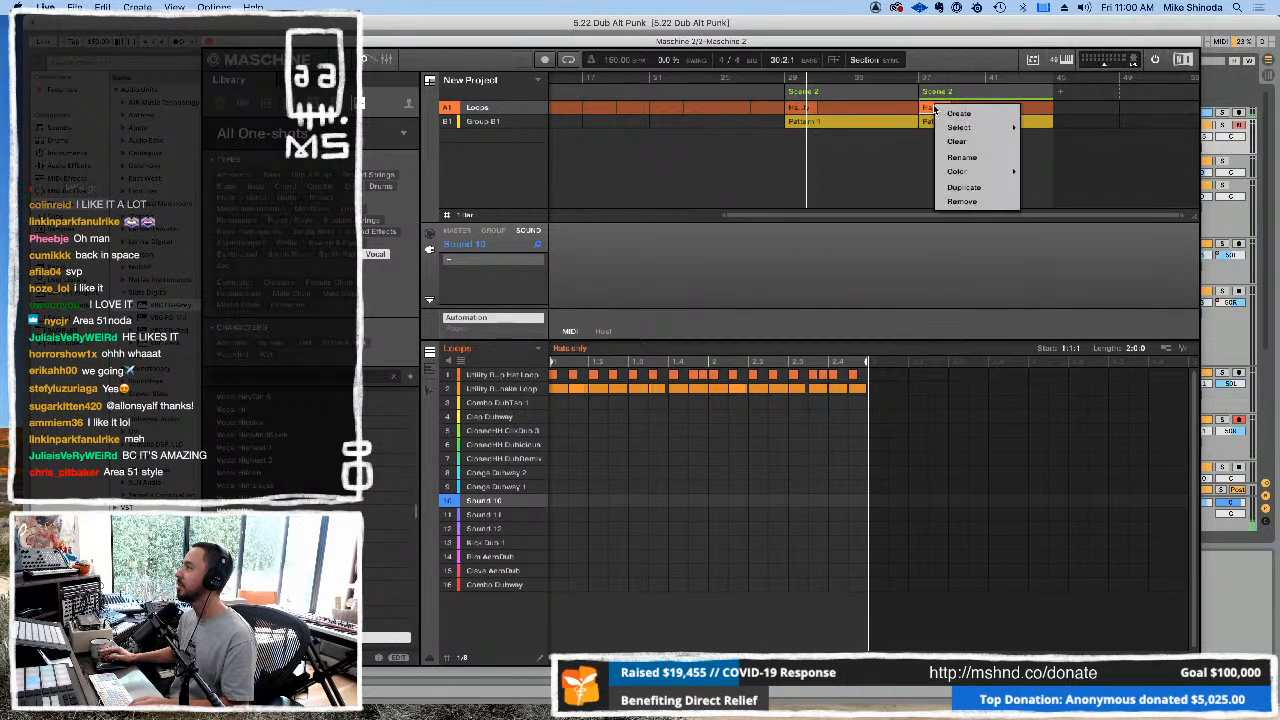
mouse_move(985, 128)
left_click(1058, 142)
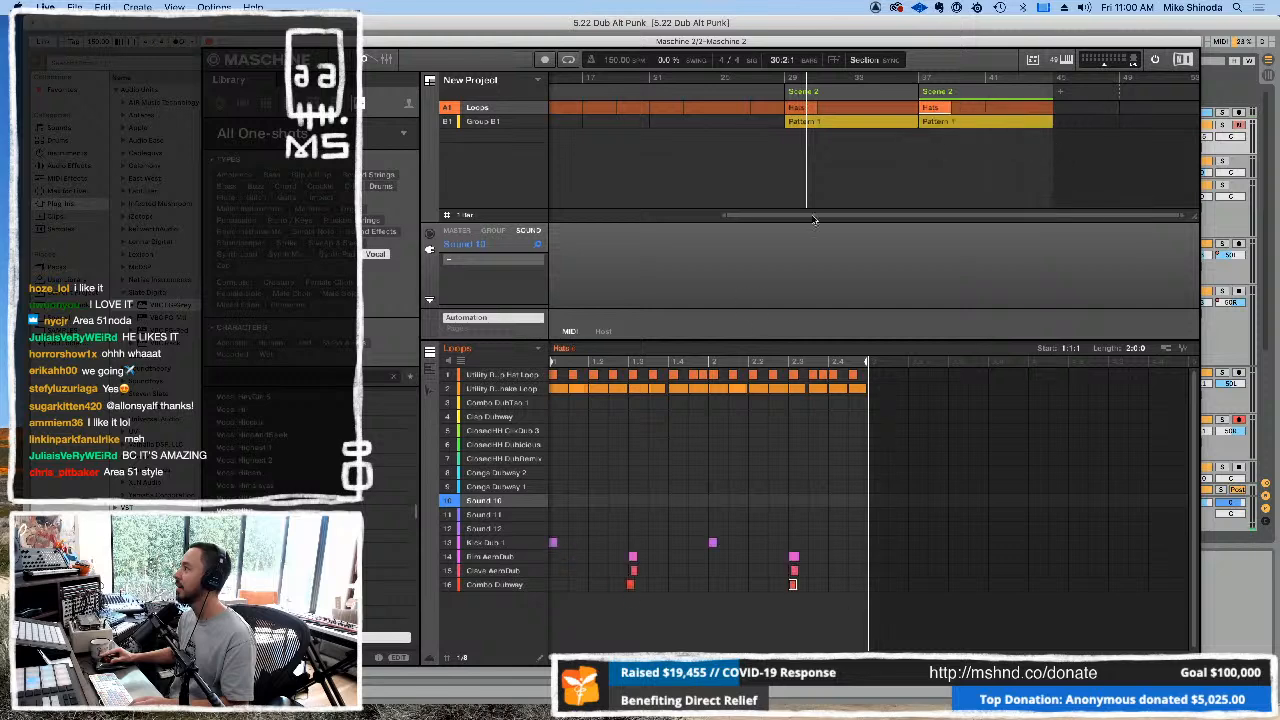
double_click(590, 348)
type("kik sn")
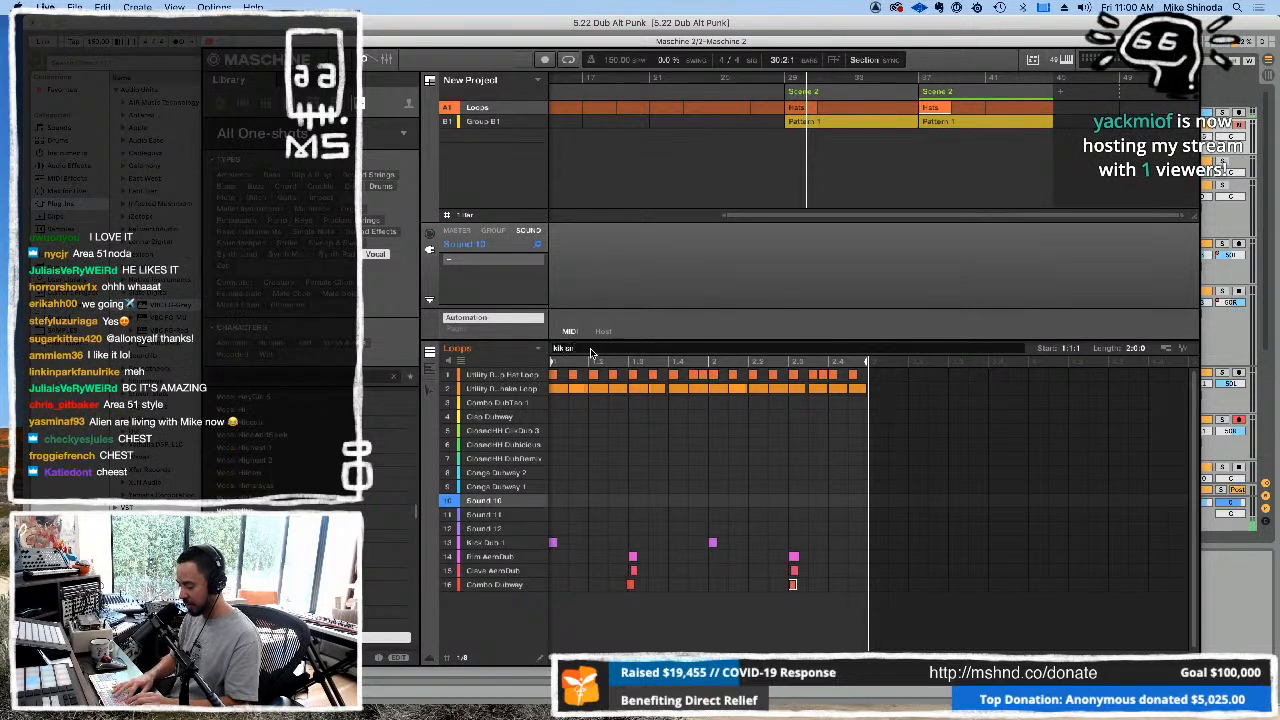
key("Return")
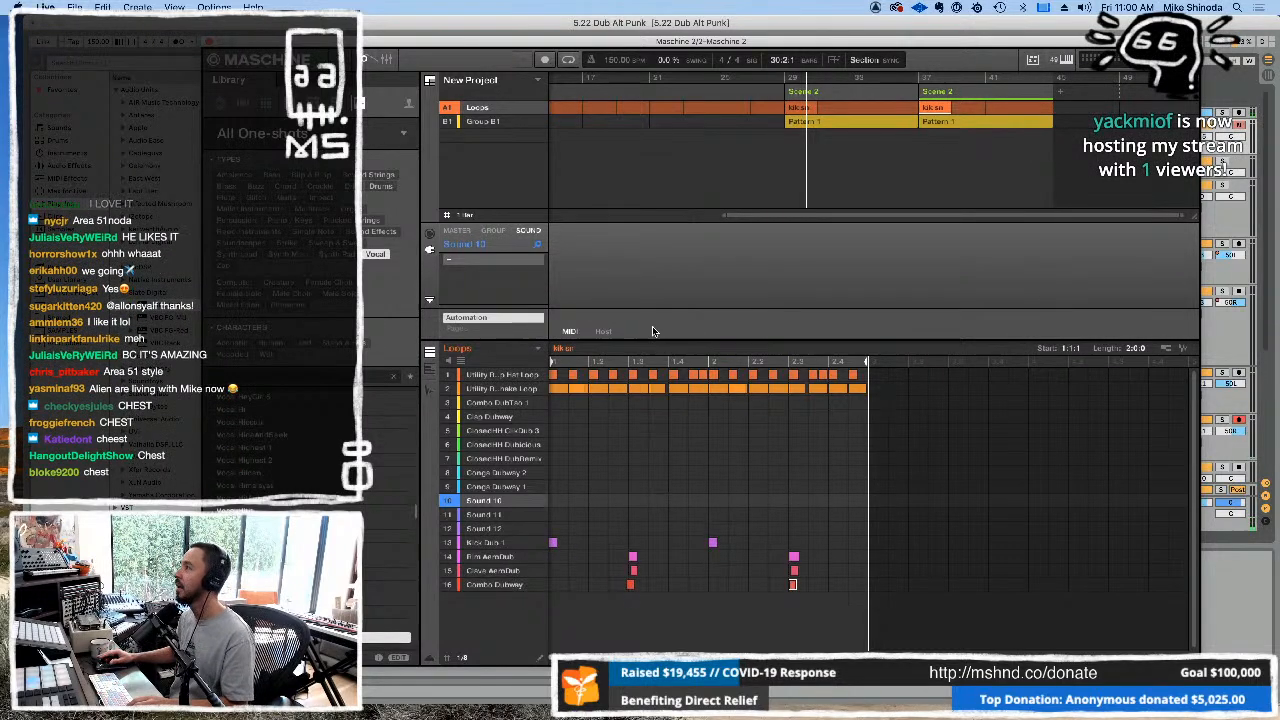
Assign Pattern 2 to Group B1 in the bar 29 section and rename that pattern "intro".
left_click(808, 121)
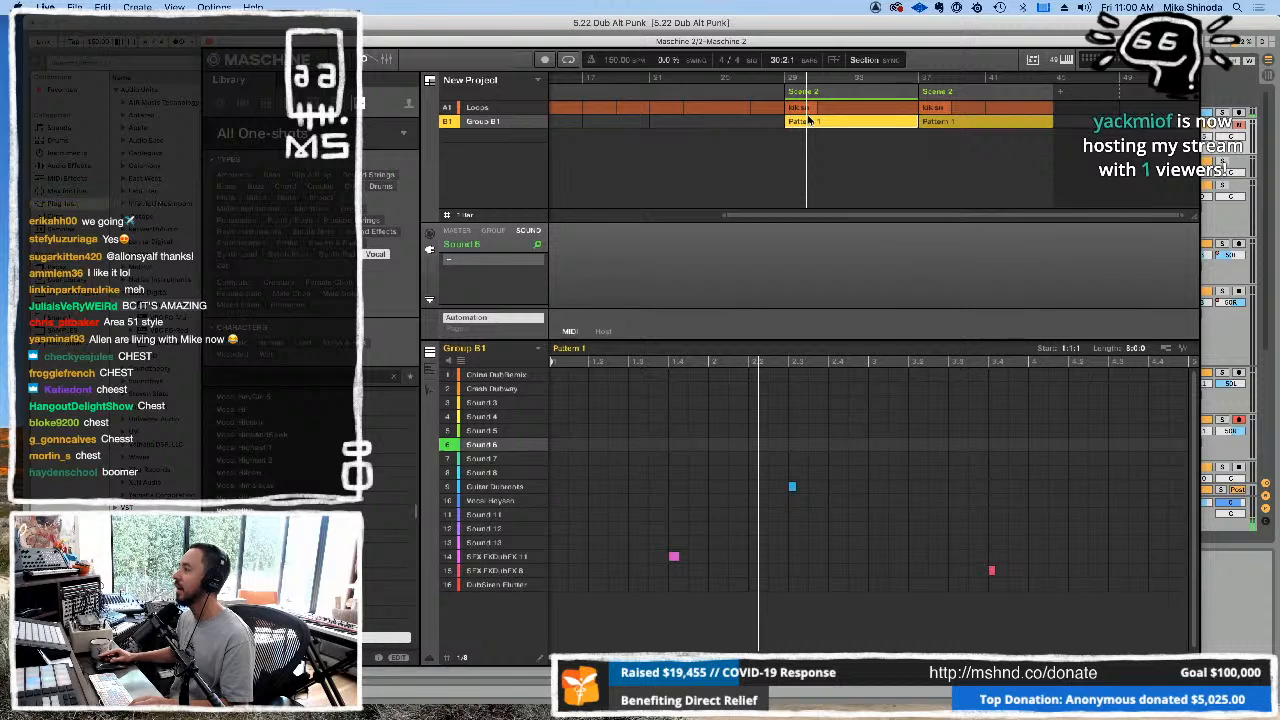
right_click(808, 121)
mouse_move(815, 147)
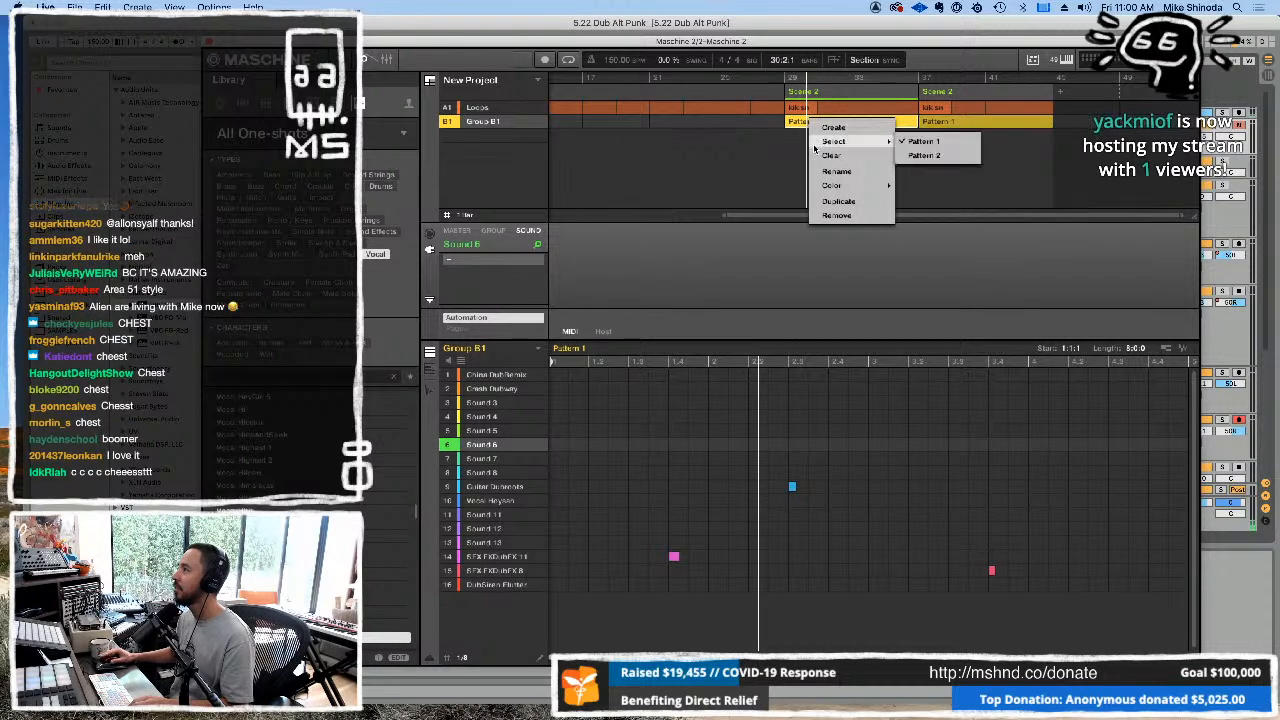
left_click(945, 156)
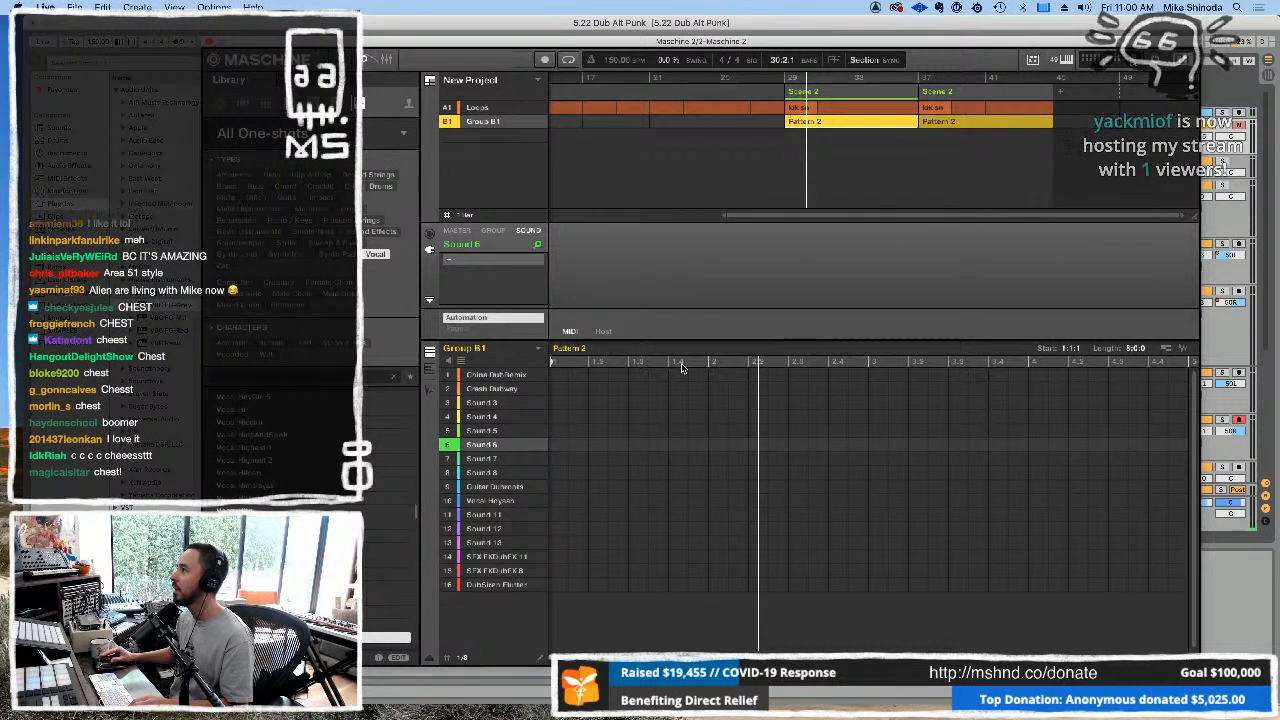
double_click(592, 350)
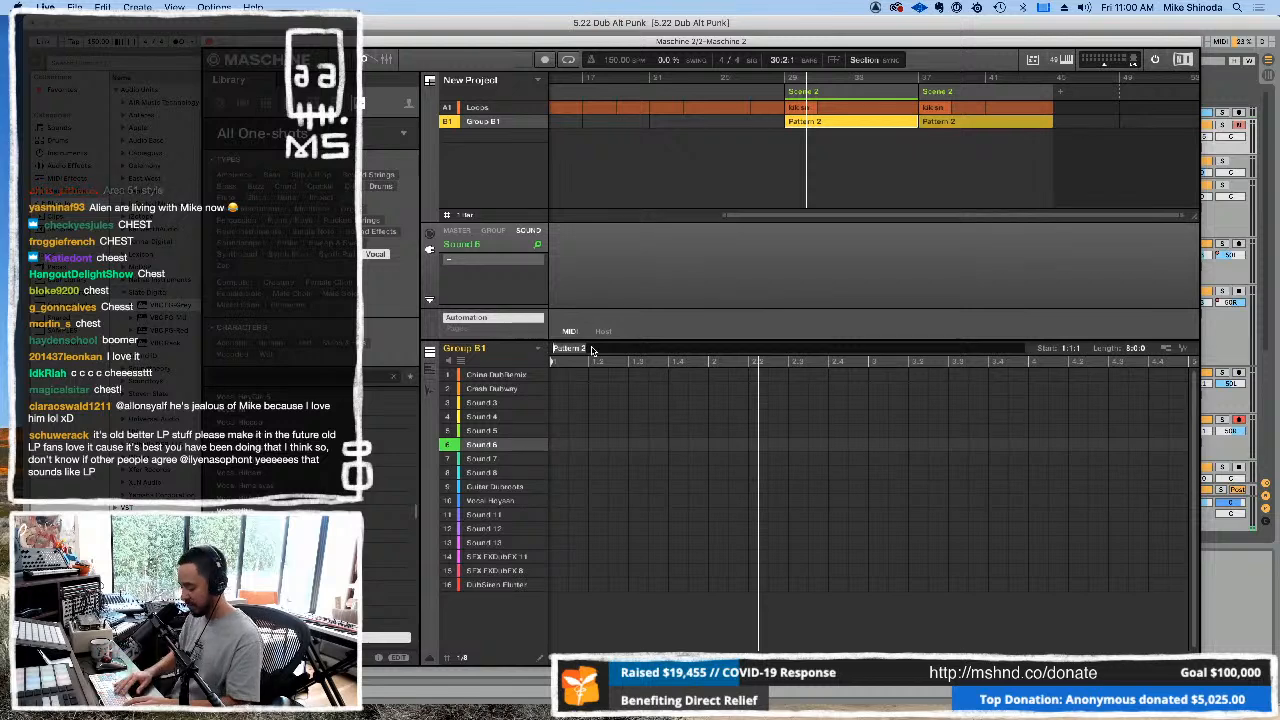
type("intro")
key("Return")
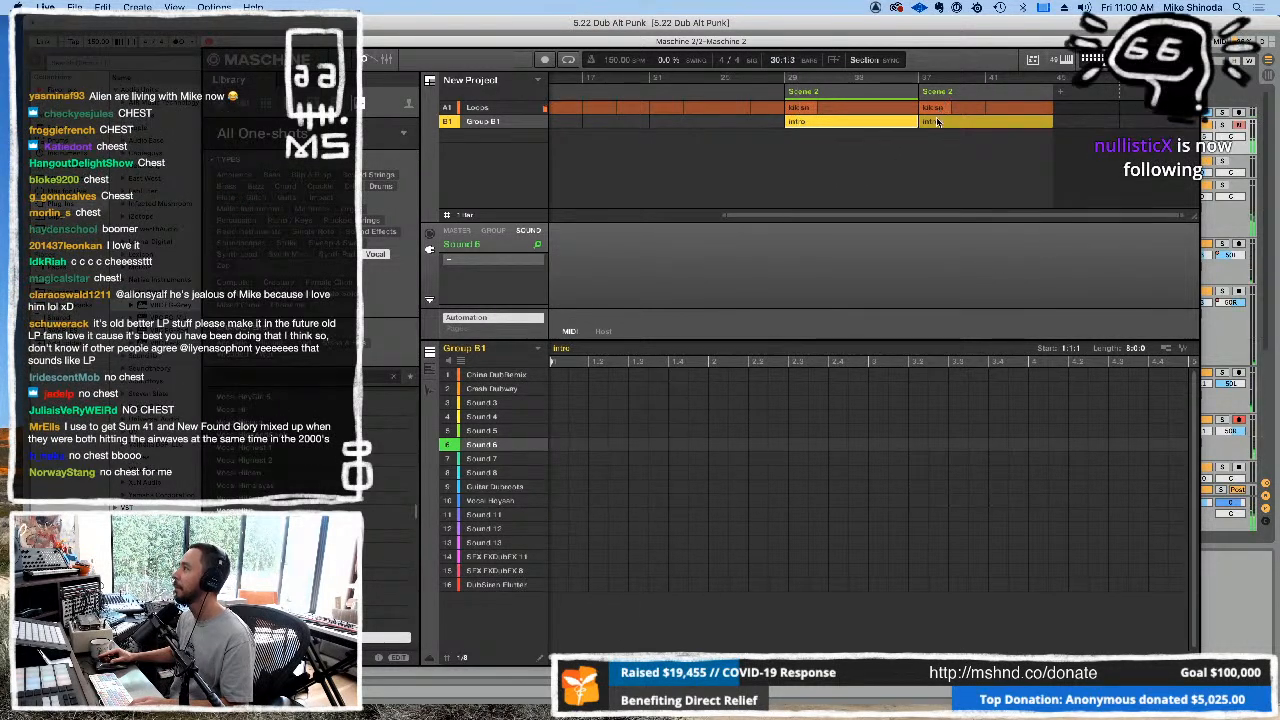
Make the Scene 2 instance starting at bar 29 a unique scene.
right_click(801, 111)
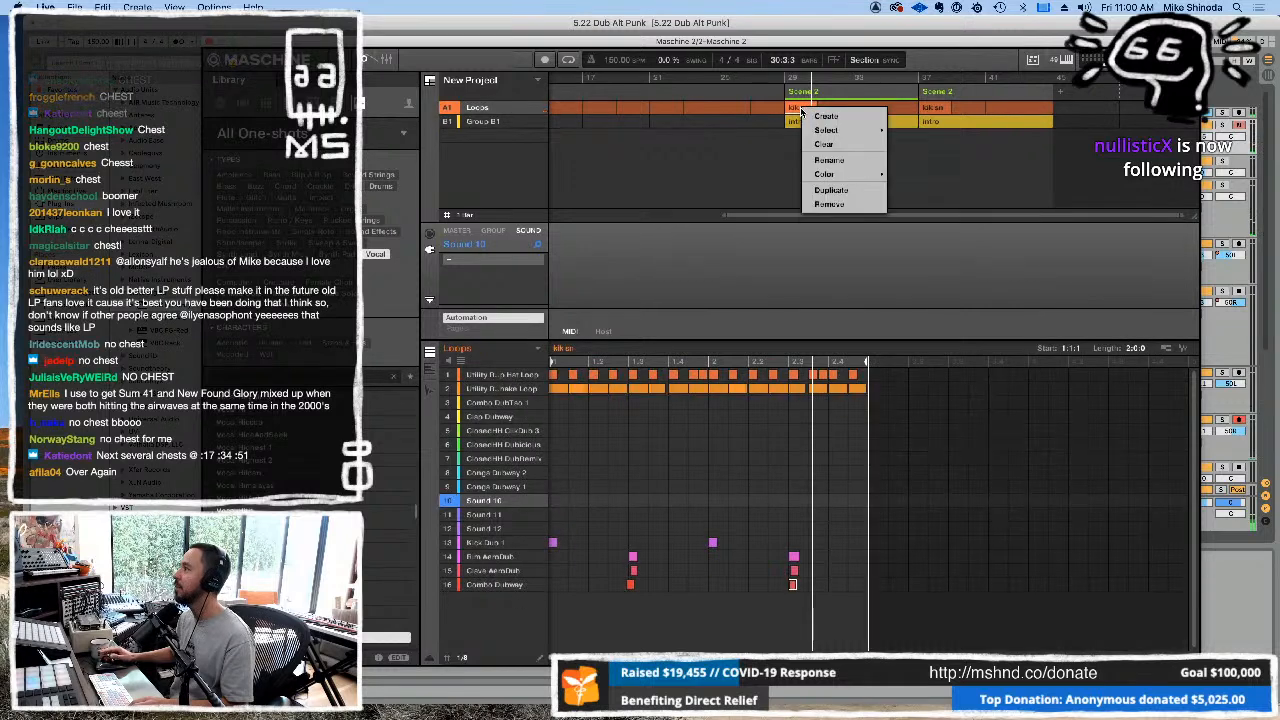
left_click(803, 97)
right_click(800, 97)
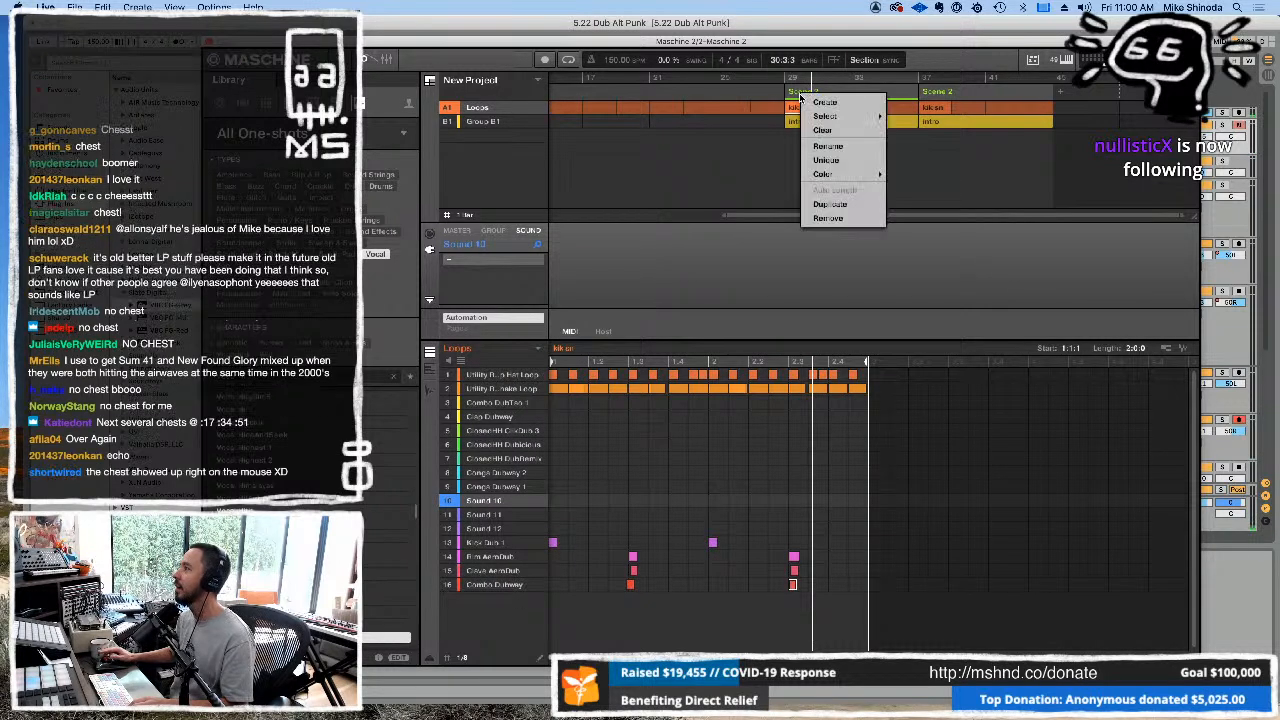
left_click(818, 160)
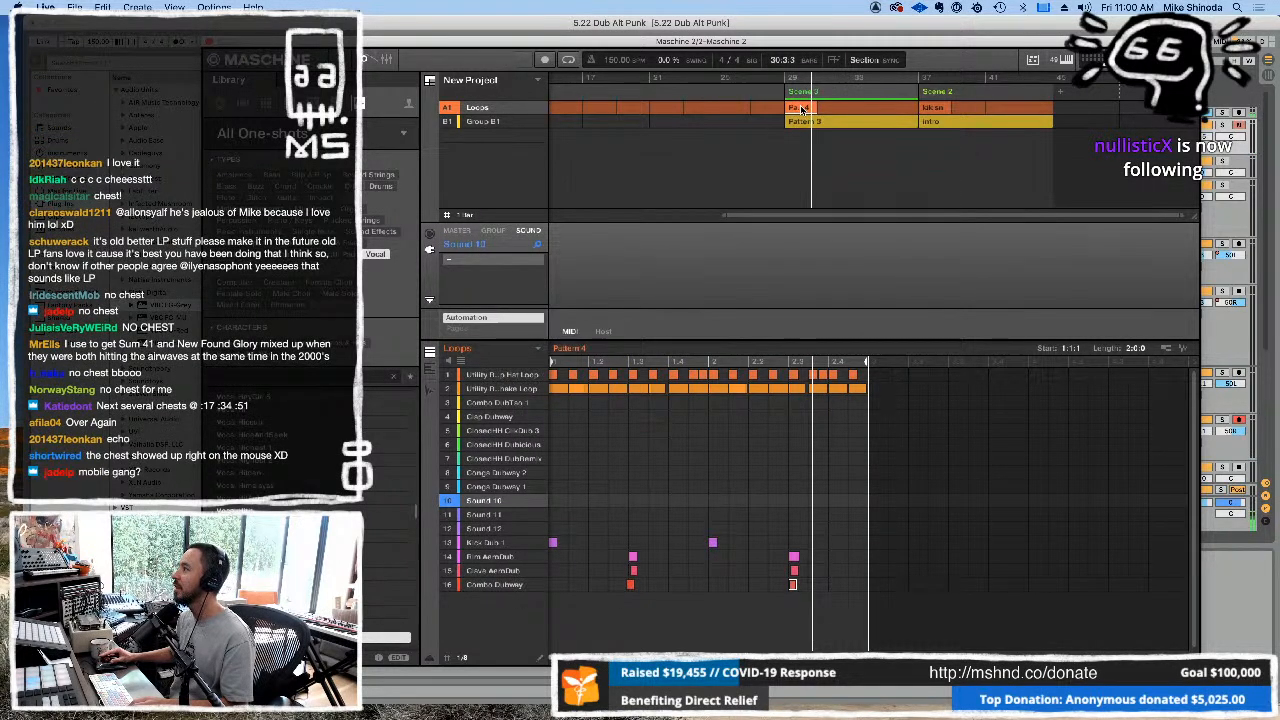
Assign the hats-only pattern to the Loops group in the scene at bar 29.
right_click(801, 111)
mouse_move(830, 128)
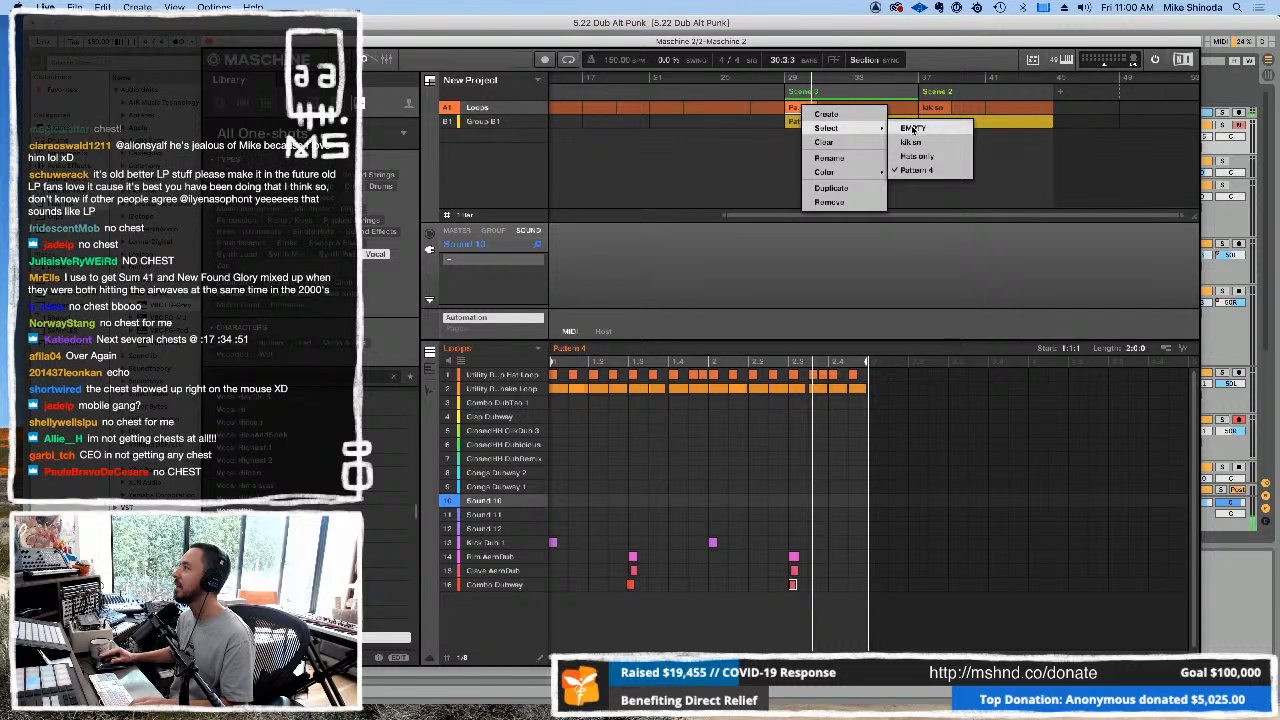
left_click(929, 155)
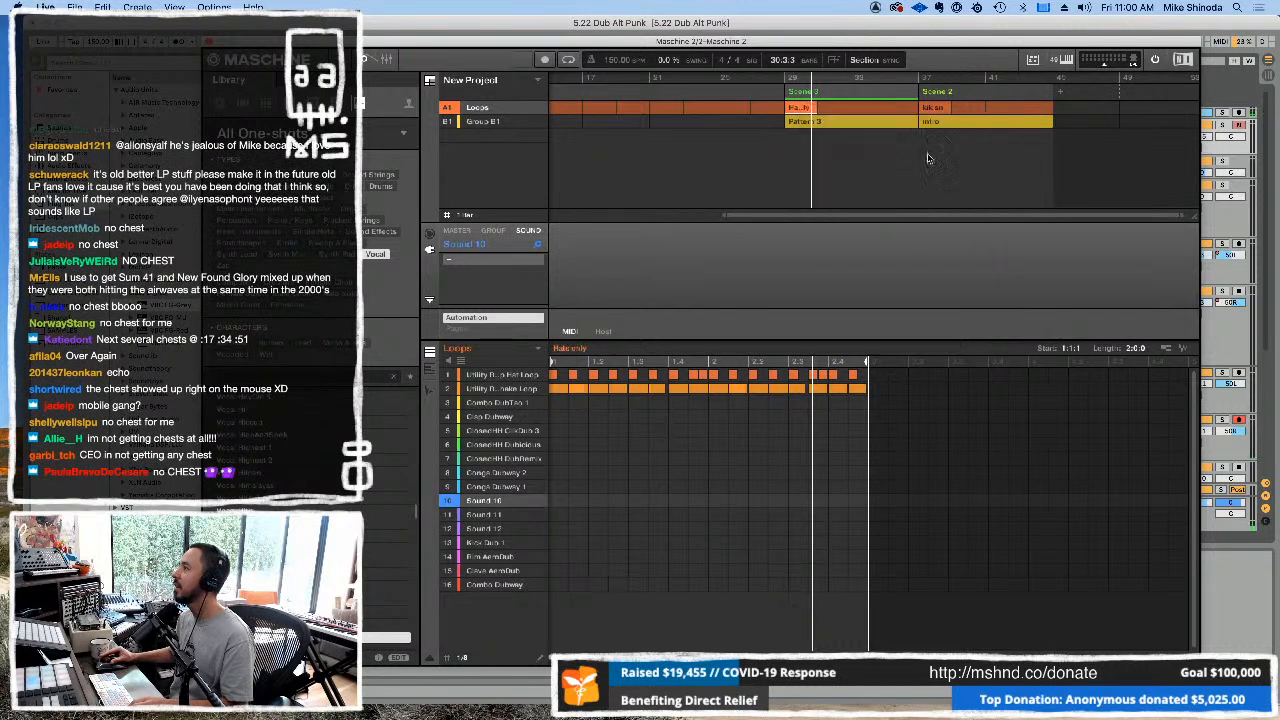
Assign the intro pattern to Group B1 in the scene at bar 29.
right_click(876, 125)
left_click(744, 161)
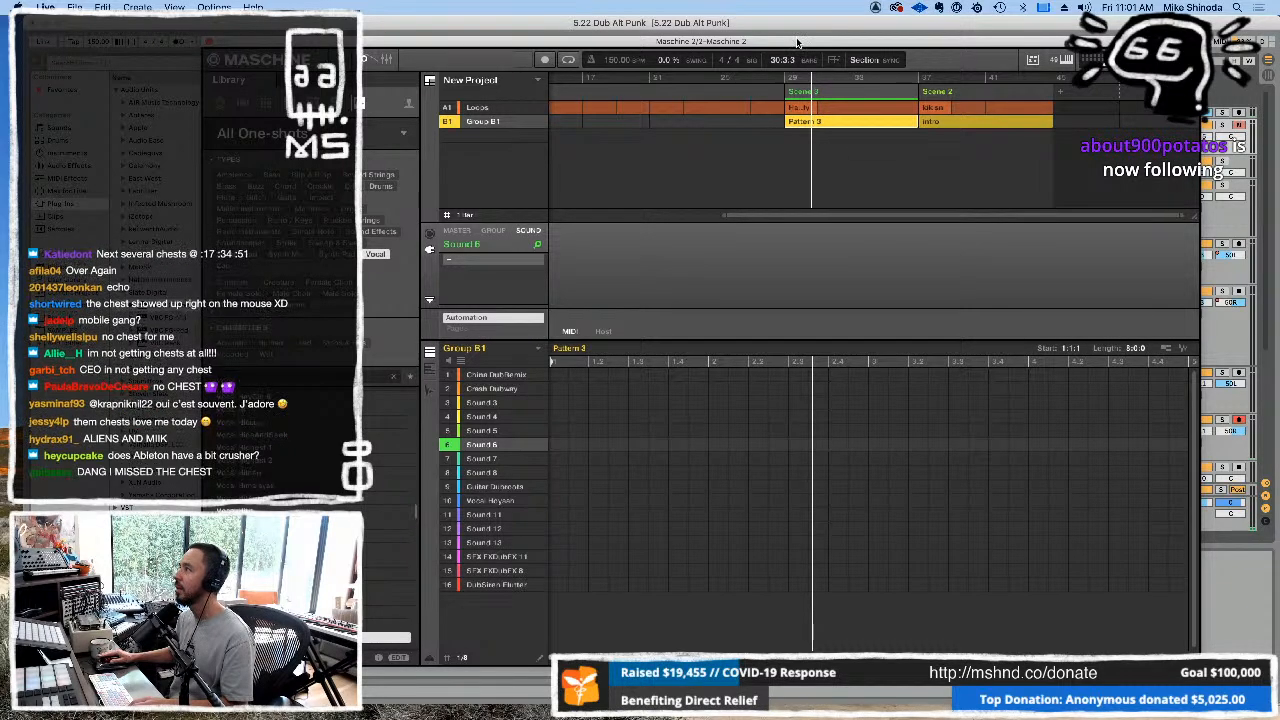
left_click_drag(805, 65, 784, 64)
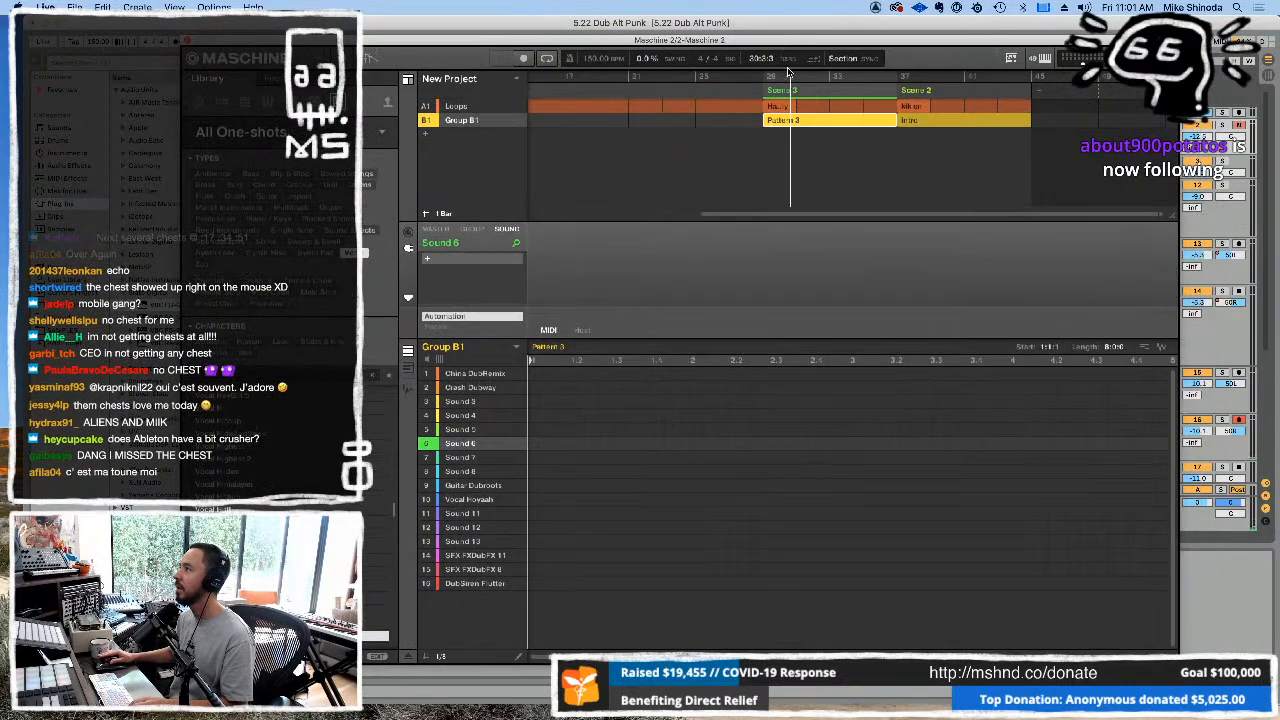
right_click(782, 121)
mouse_move(793, 139)
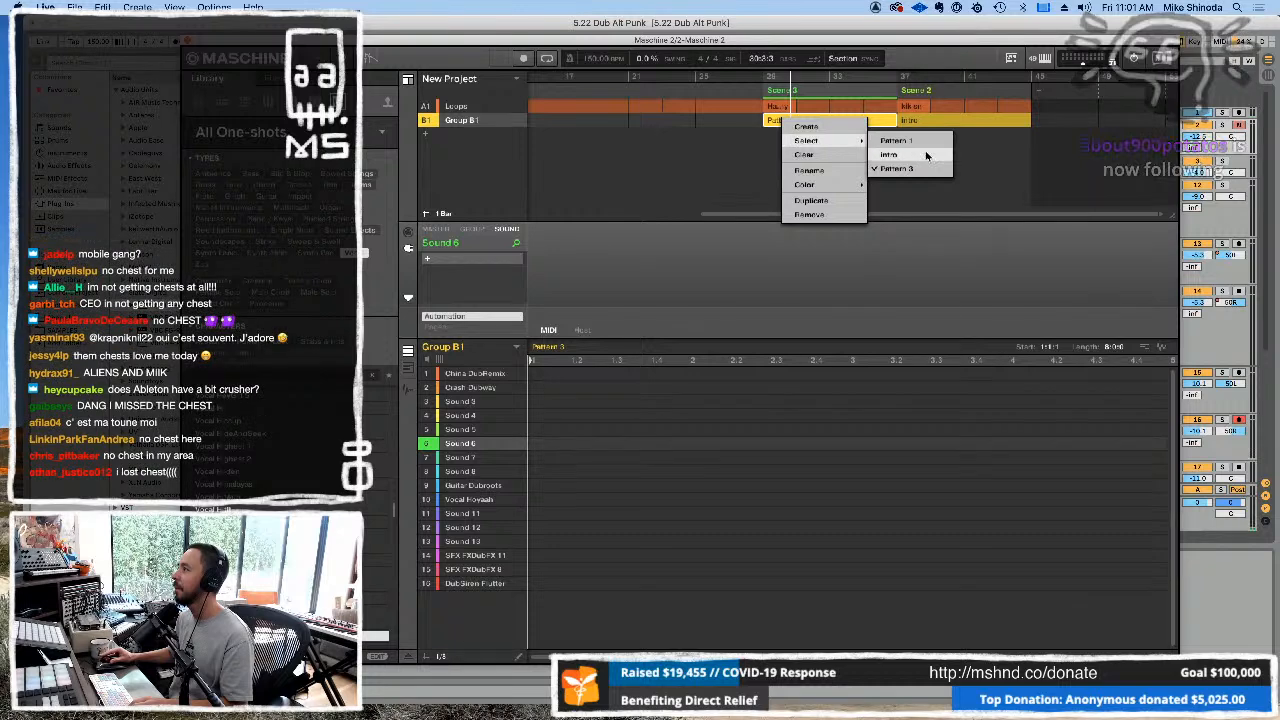
left_click(889, 154)
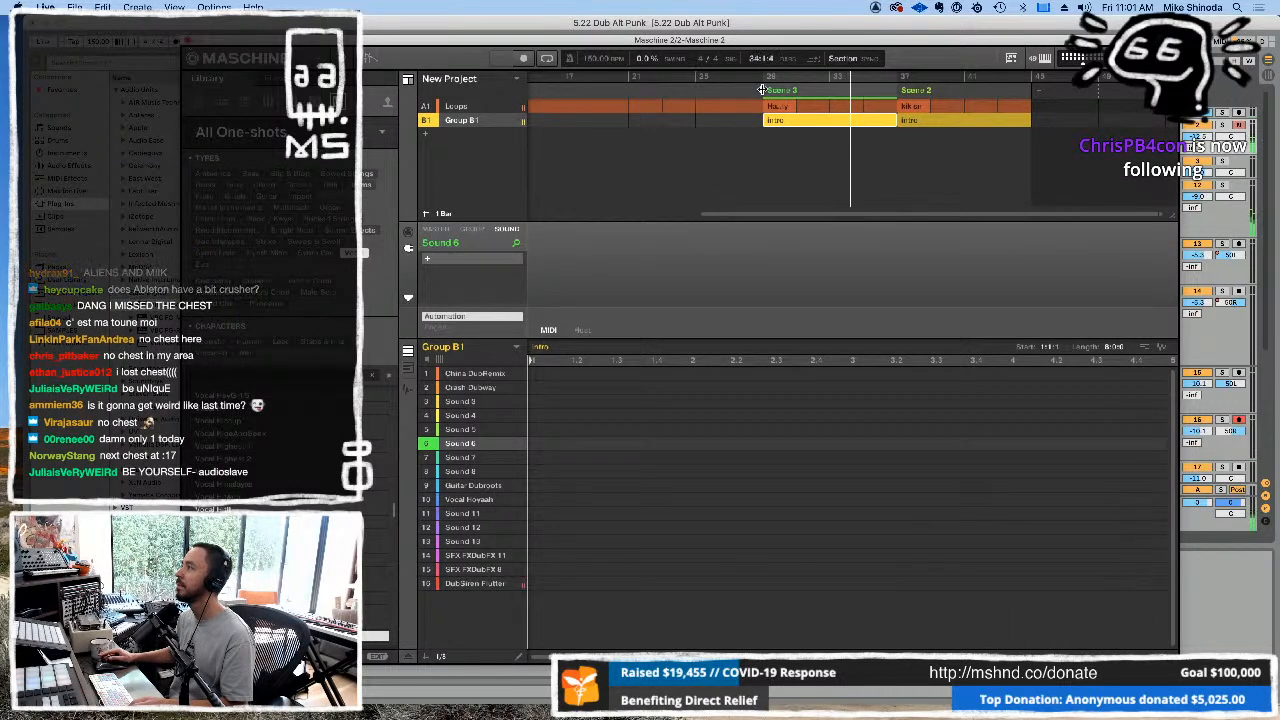
Select the looped region from bar 37 in the Live arrangement and assign Pattern 1 to Group B1 in Maschine's Scene 2.
left_click_drag(543, 40, 524, 297)
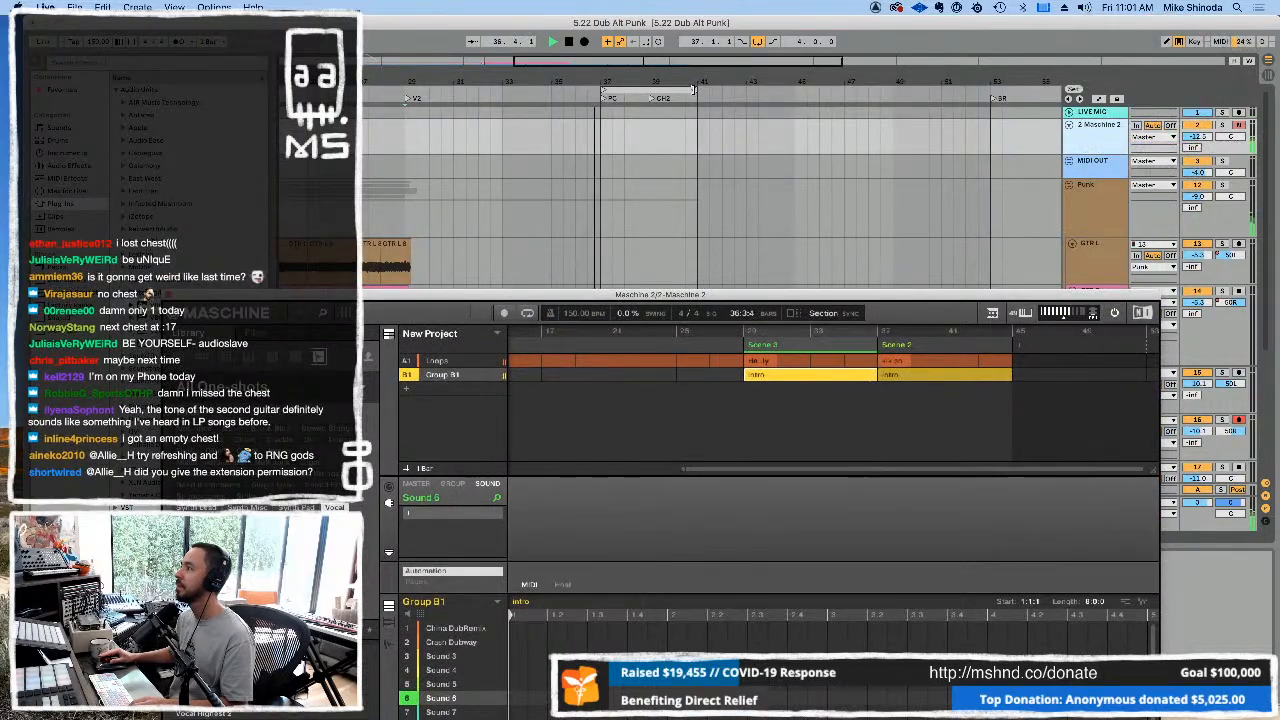
mouse_move(692, 90)
left_mouse_down()
mouse_move(650, 95)
mouse_move(700, 95)
left_mouse_up()
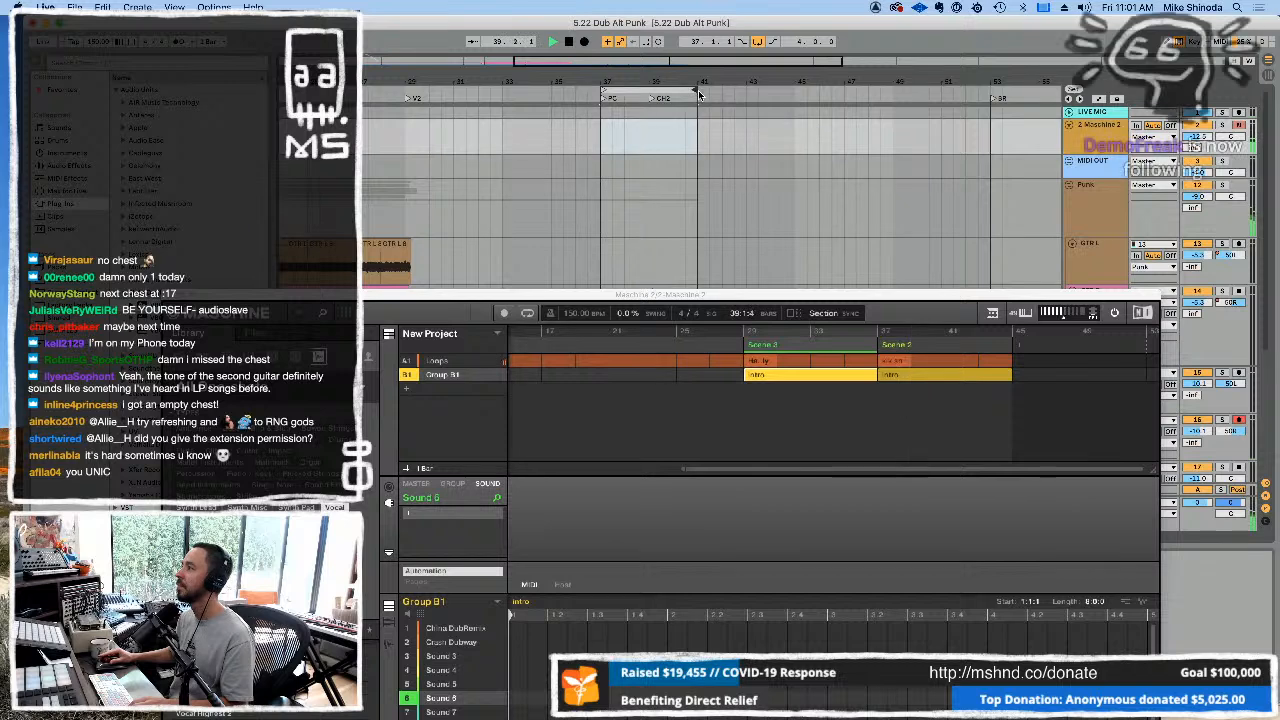
left_click(922, 379)
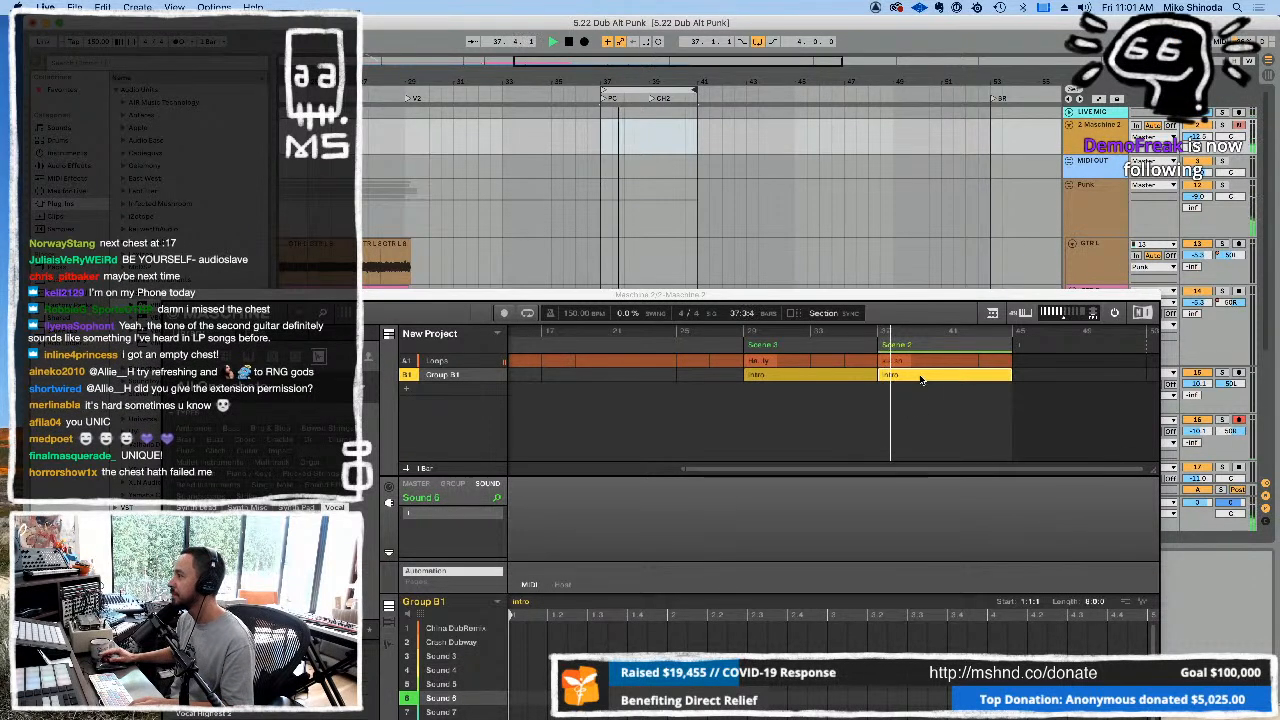
right_click(922, 379)
mouse_move(930, 396)
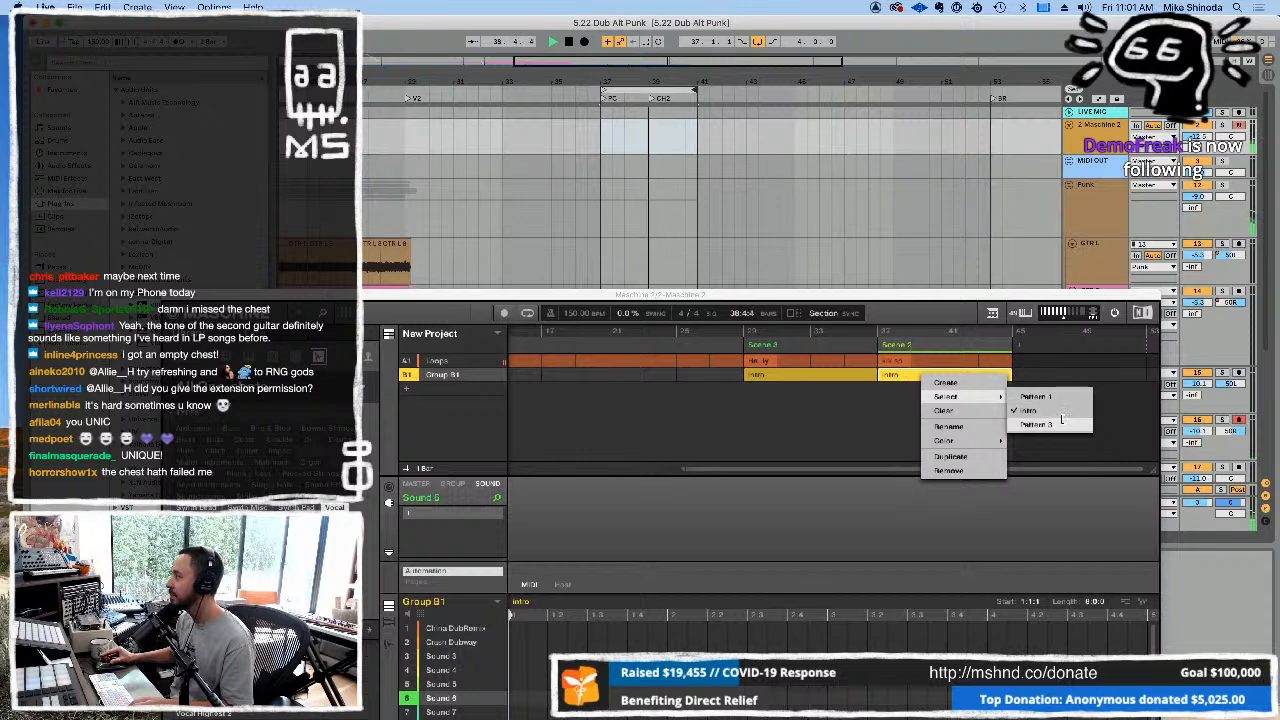
left_click(1045, 397)
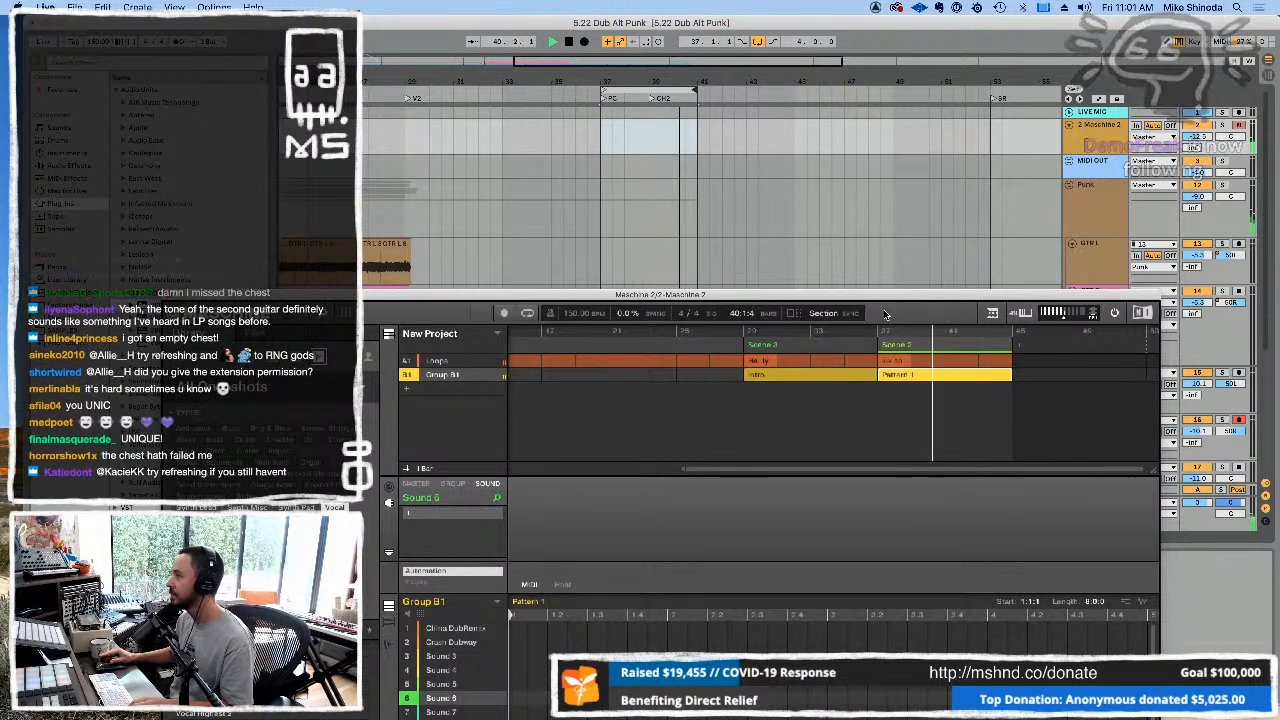
Move the Guitar Dubroots note in Pattern 1 to beat 1.3, fine-adjust it off the grid, and add a second one at beat 5.3.
left_click_drag(883, 302, 917, 64)
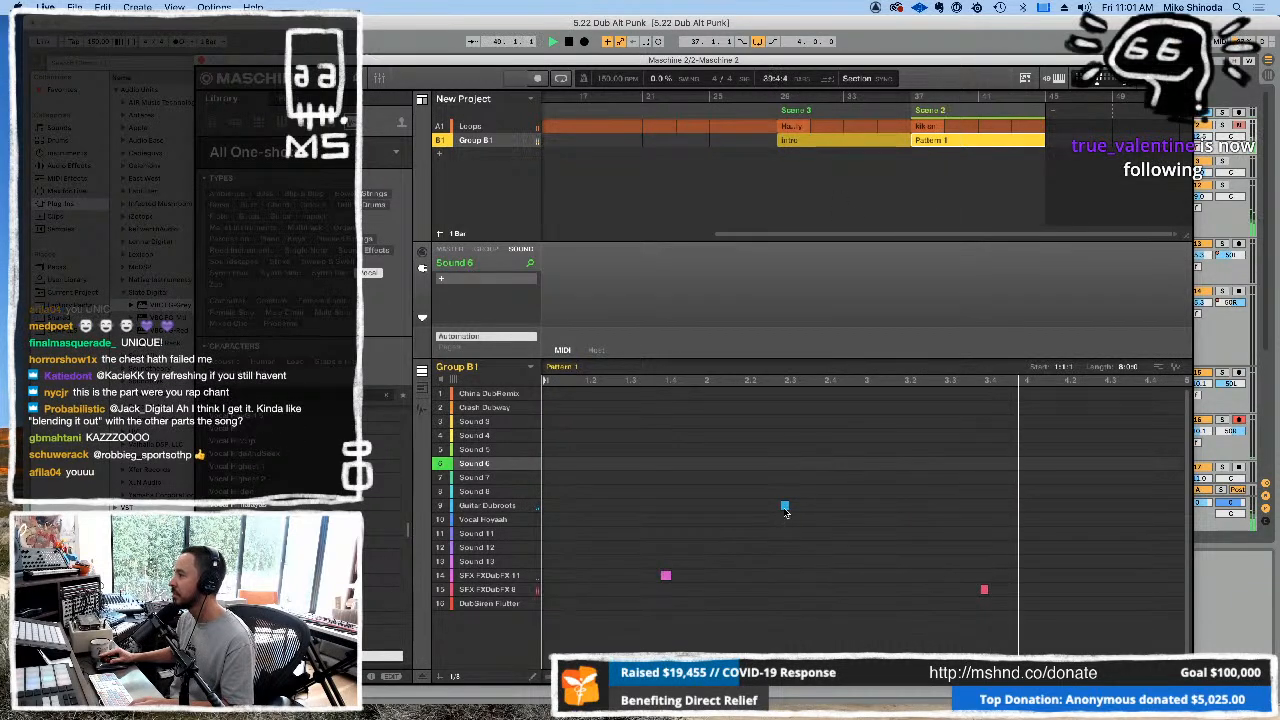
left_click_drag(785, 507, 629, 508)
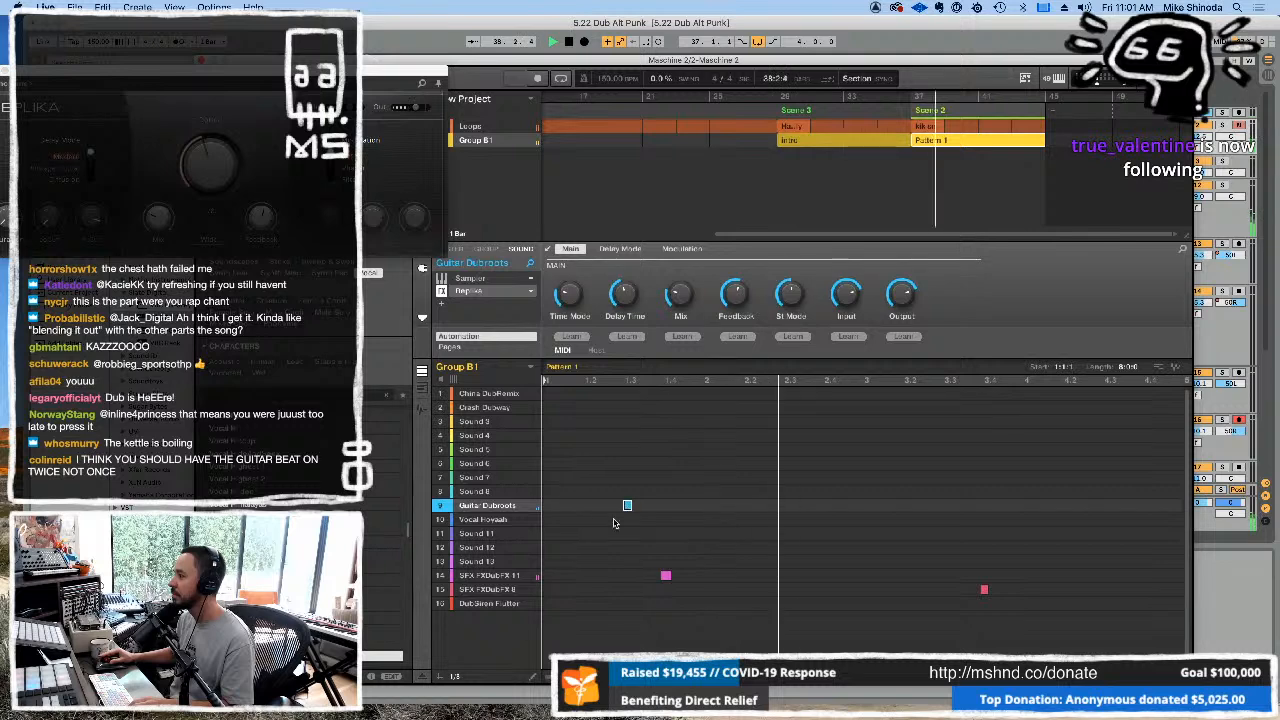
left_click(440, 680)
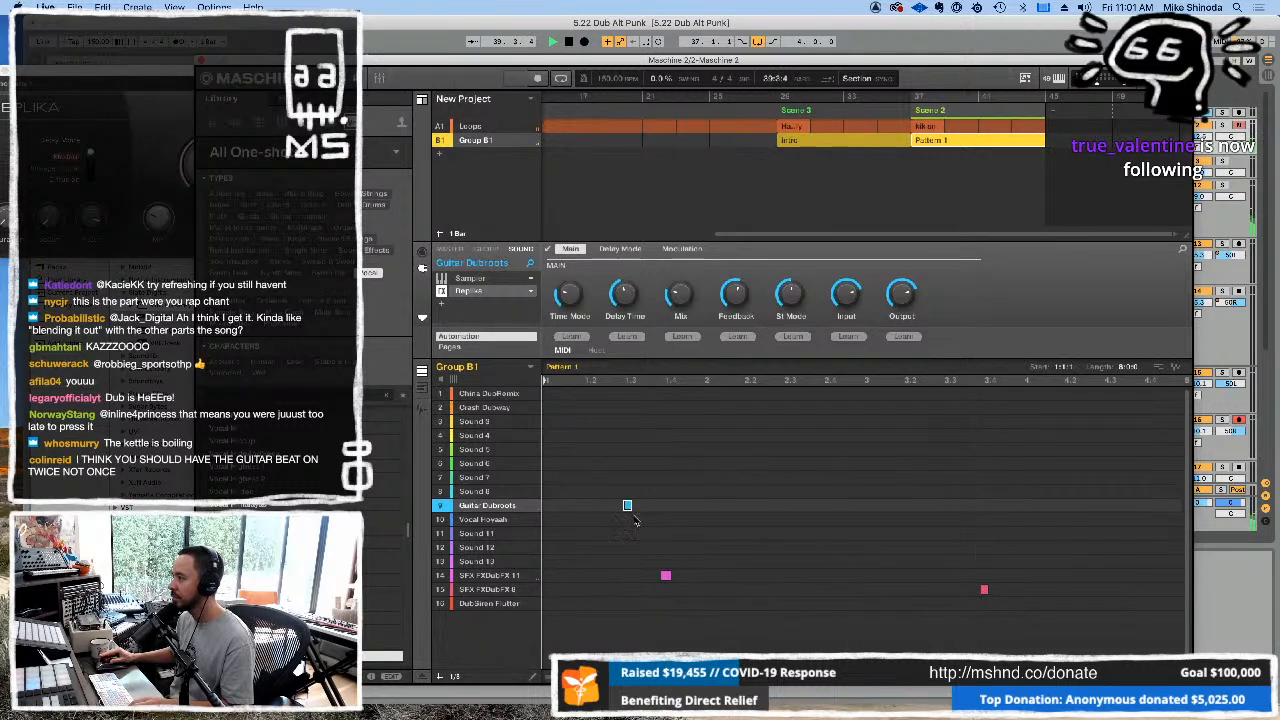
left_click_drag(627, 507, 617, 509)
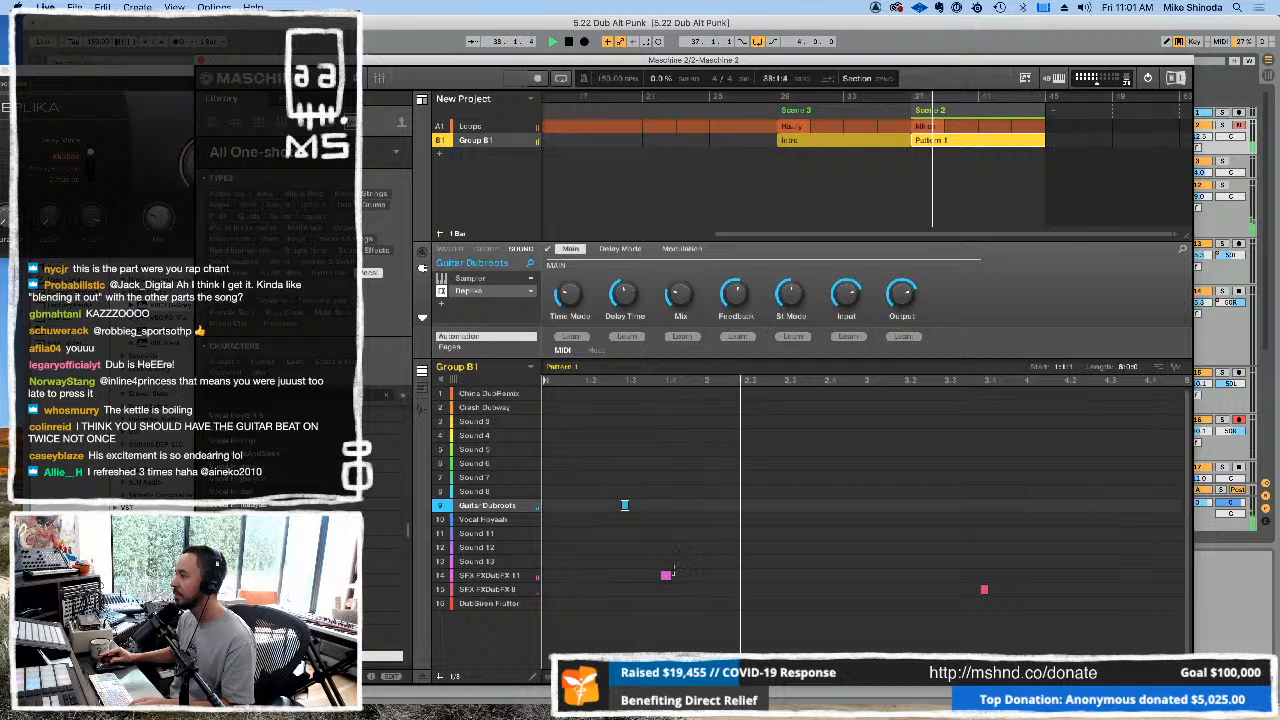
left_click_drag(822, 676, 1172, 676)
left_click_drag(972, 506, 925, 513)
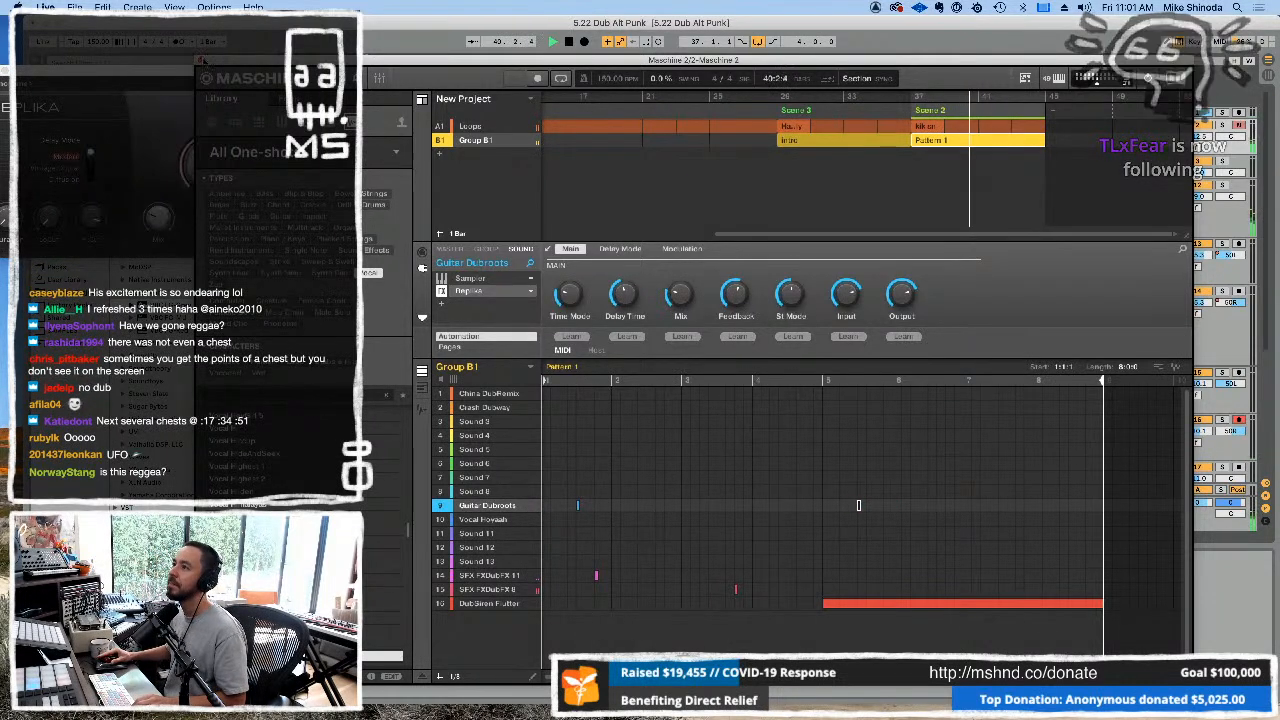
Hide the plug-in windows, extend the arrangement loop from bar 37 to 8 bars, and move the CH2 locator to bar 45.
key("super+alt+p")
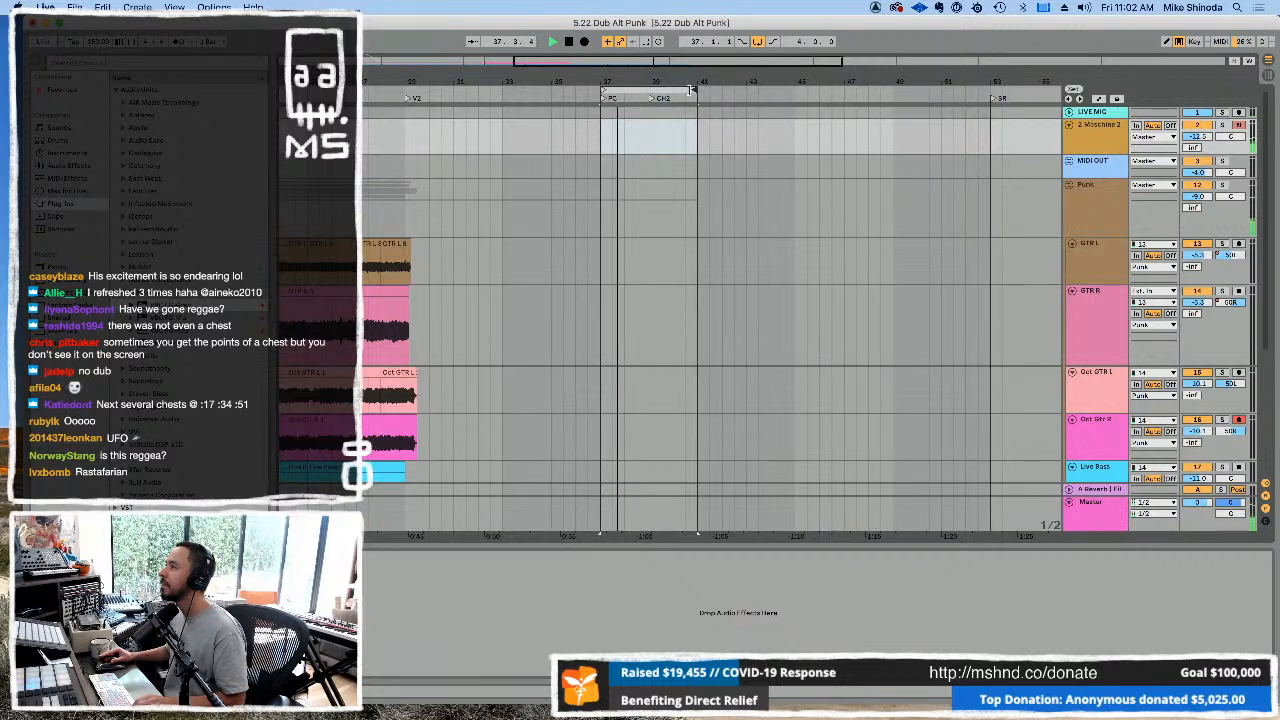
left_click_drag(690, 90, 792, 92)
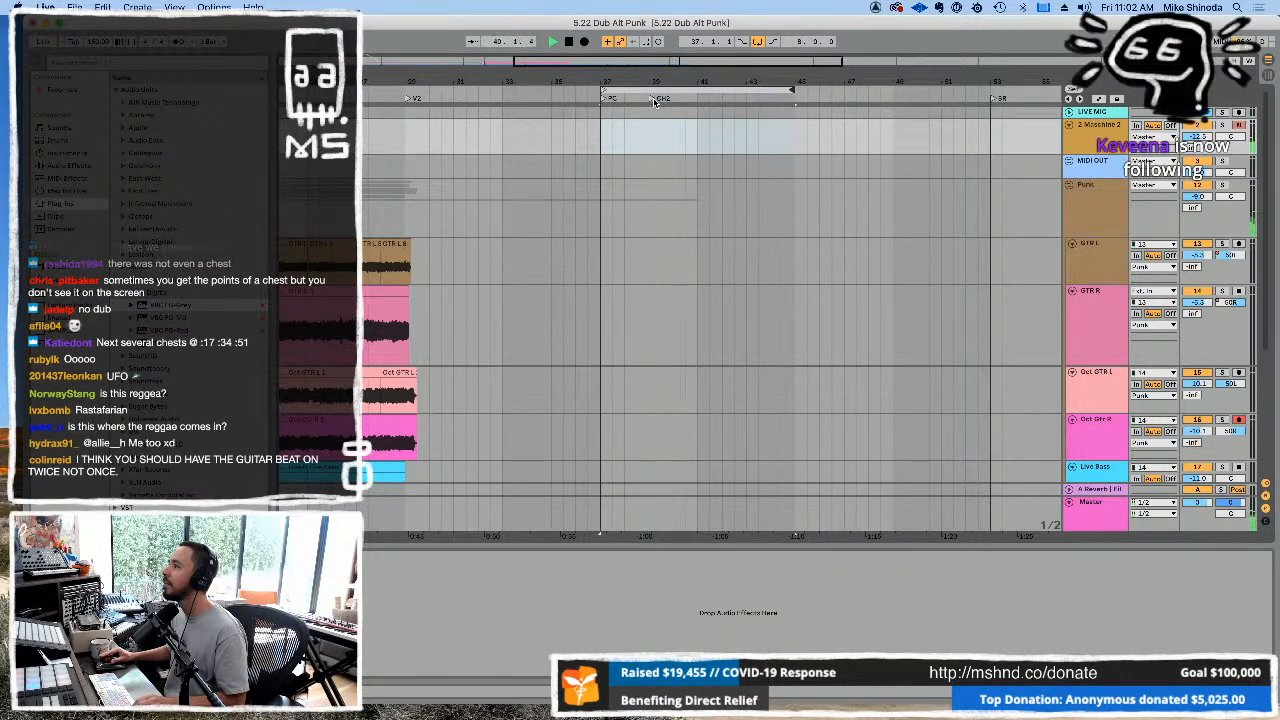
left_click_drag(655, 100, 789, 100)
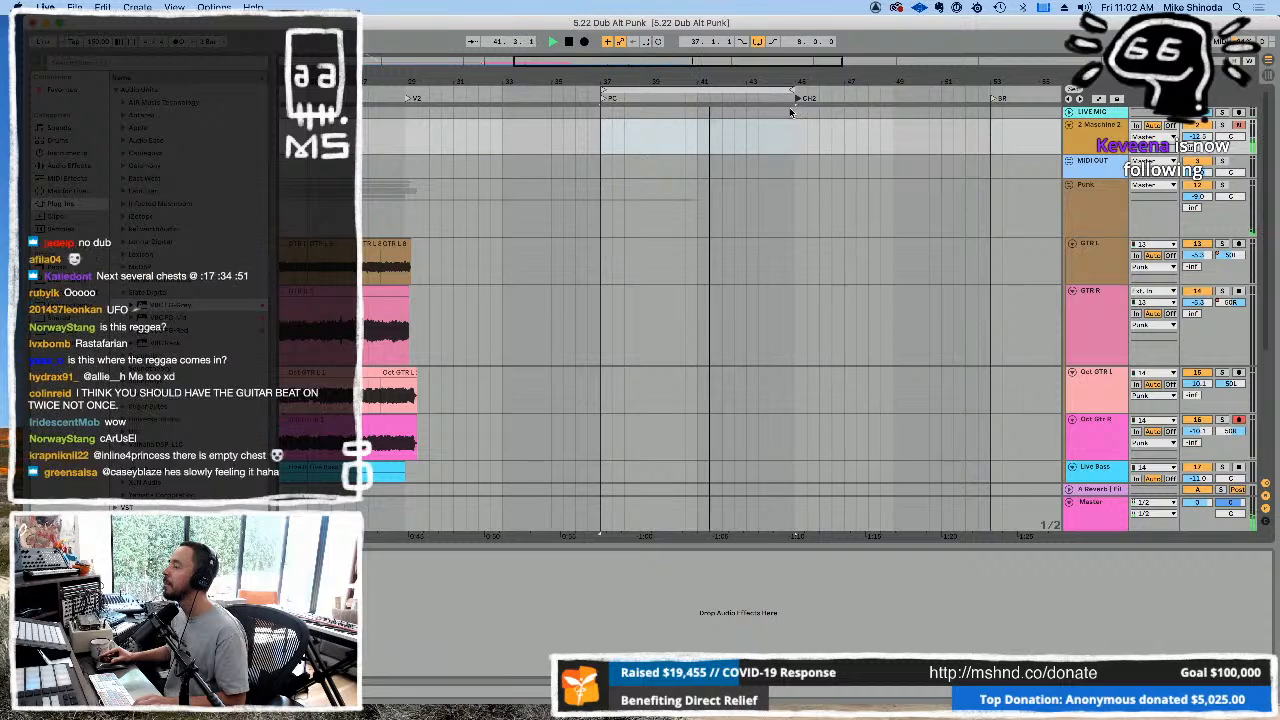
Duplicate the last Drums clip so the drums run up to the CH2 locator at bar 45.
scroll(768, 358, "down", 5)
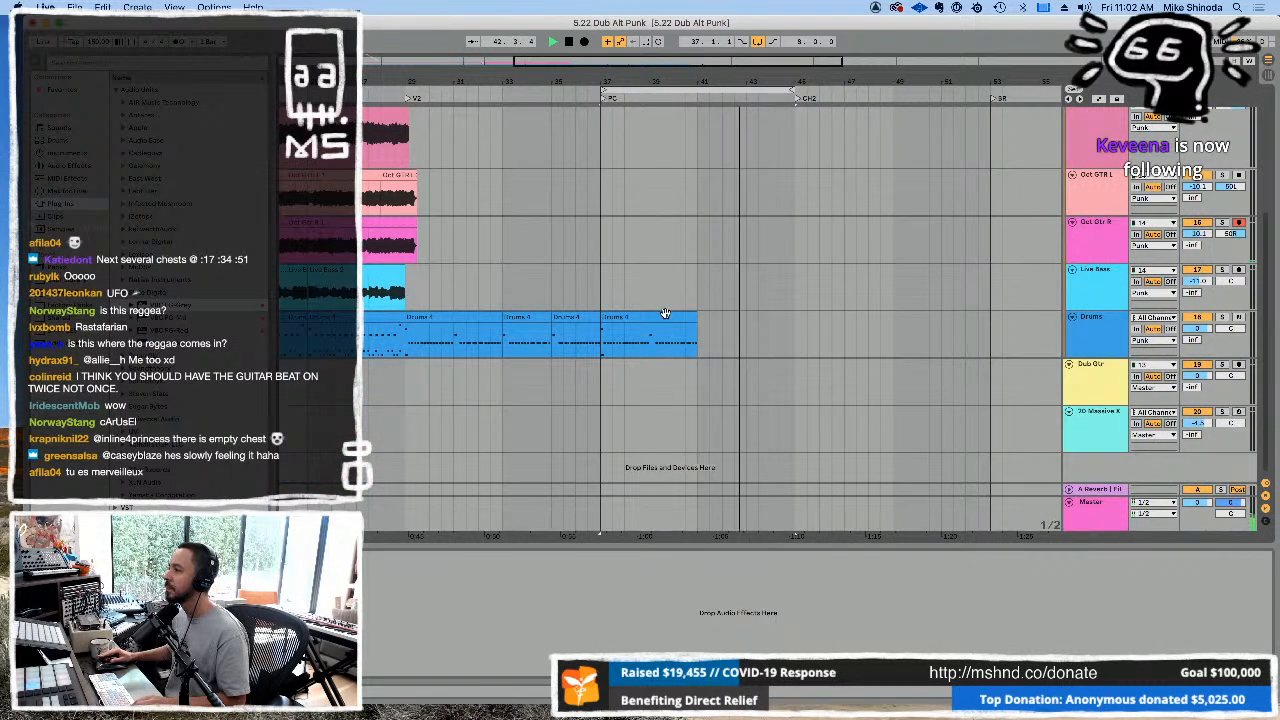
left_click(666, 317)
key("super+d")
Raise the volumes of the Maschine 2 track and the Punk group while the looped section plays.
scroll(983, 266, "up", 5)
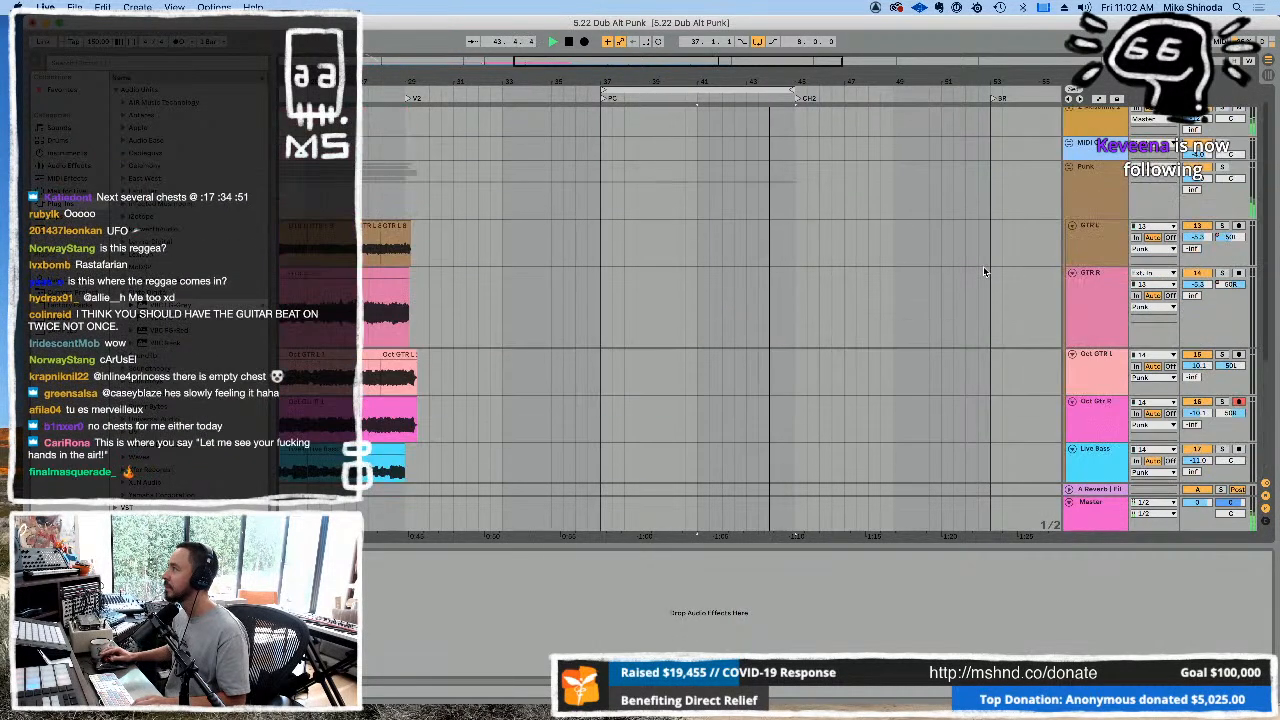
key("space")
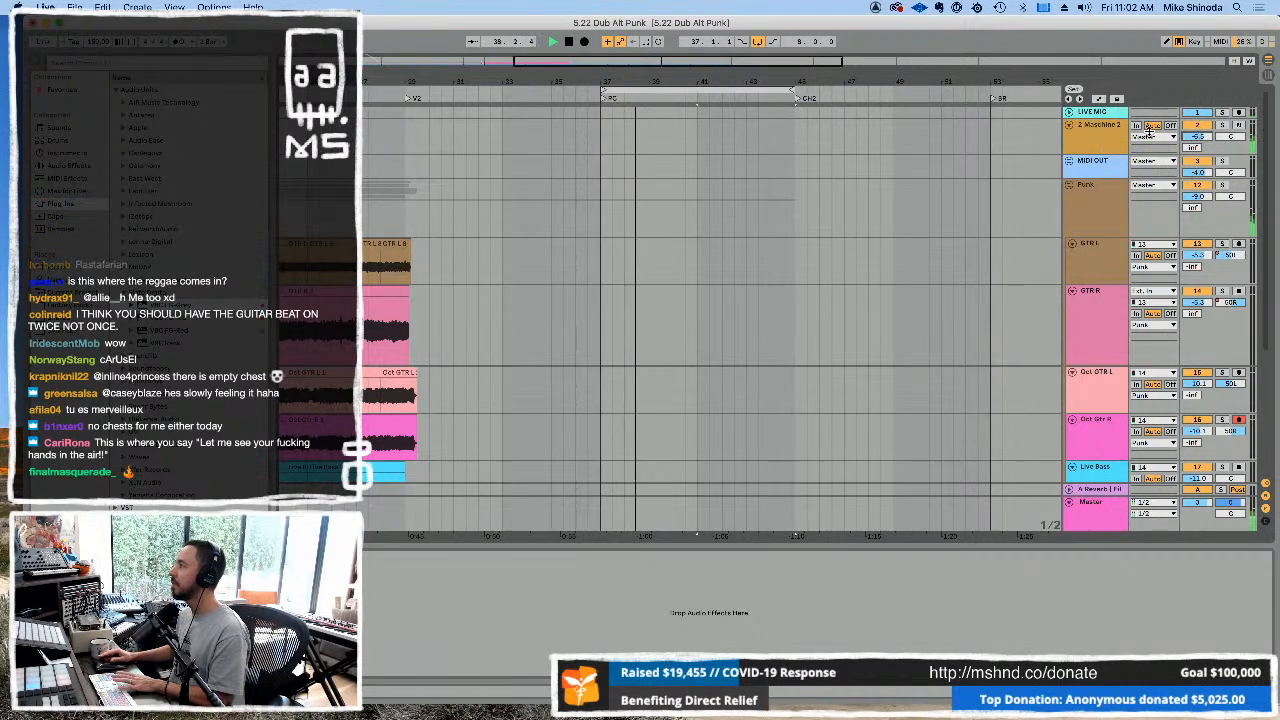
left_click(1098, 129)
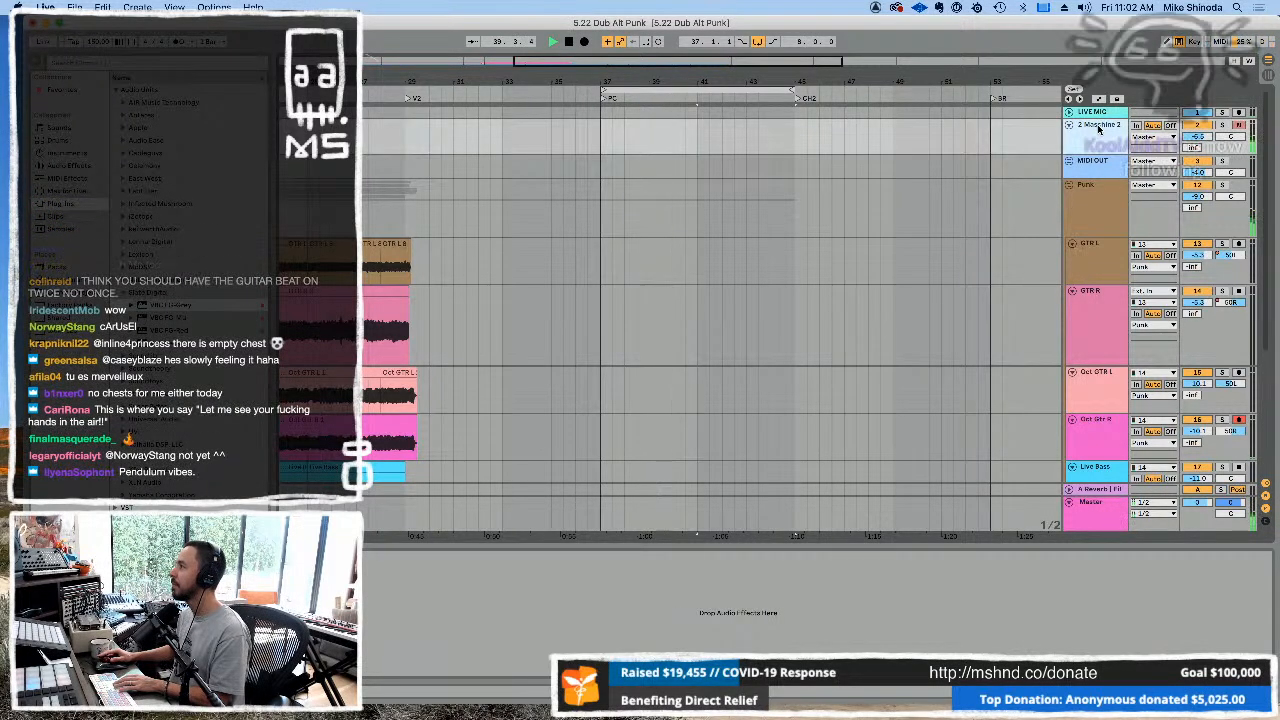
key("Up")
left_click(1093, 205)
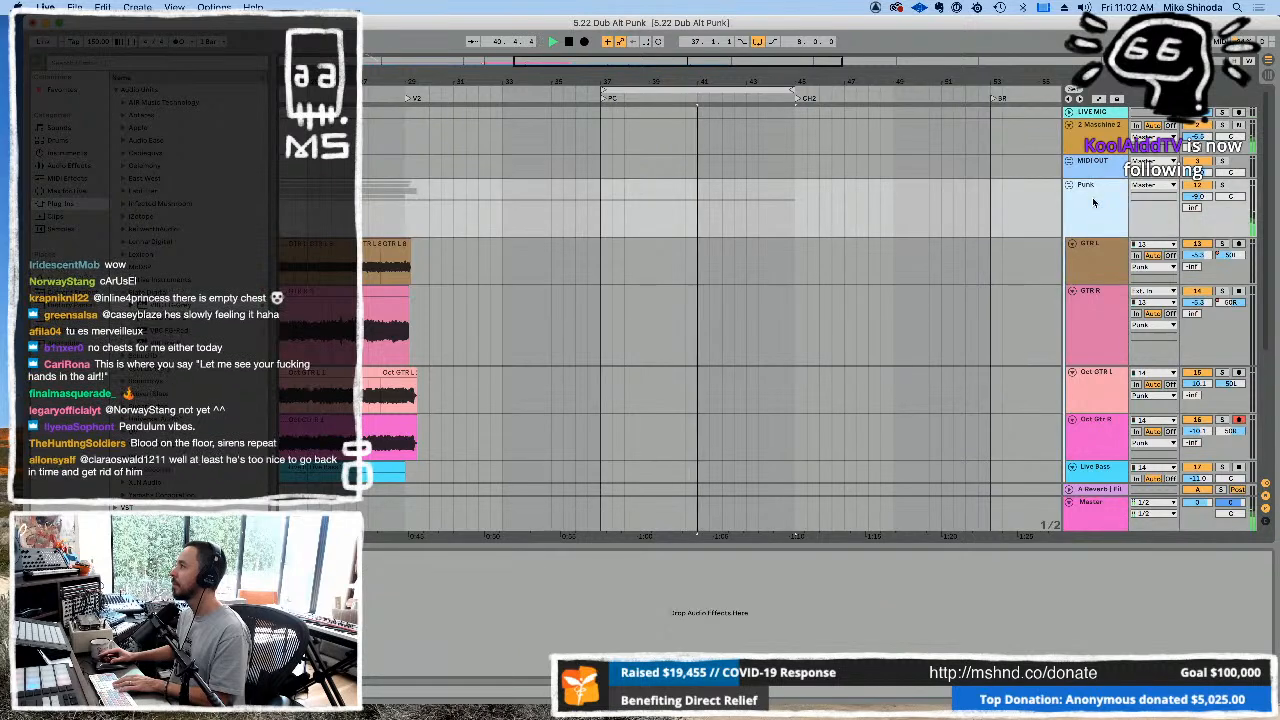
left_click(1203, 198)
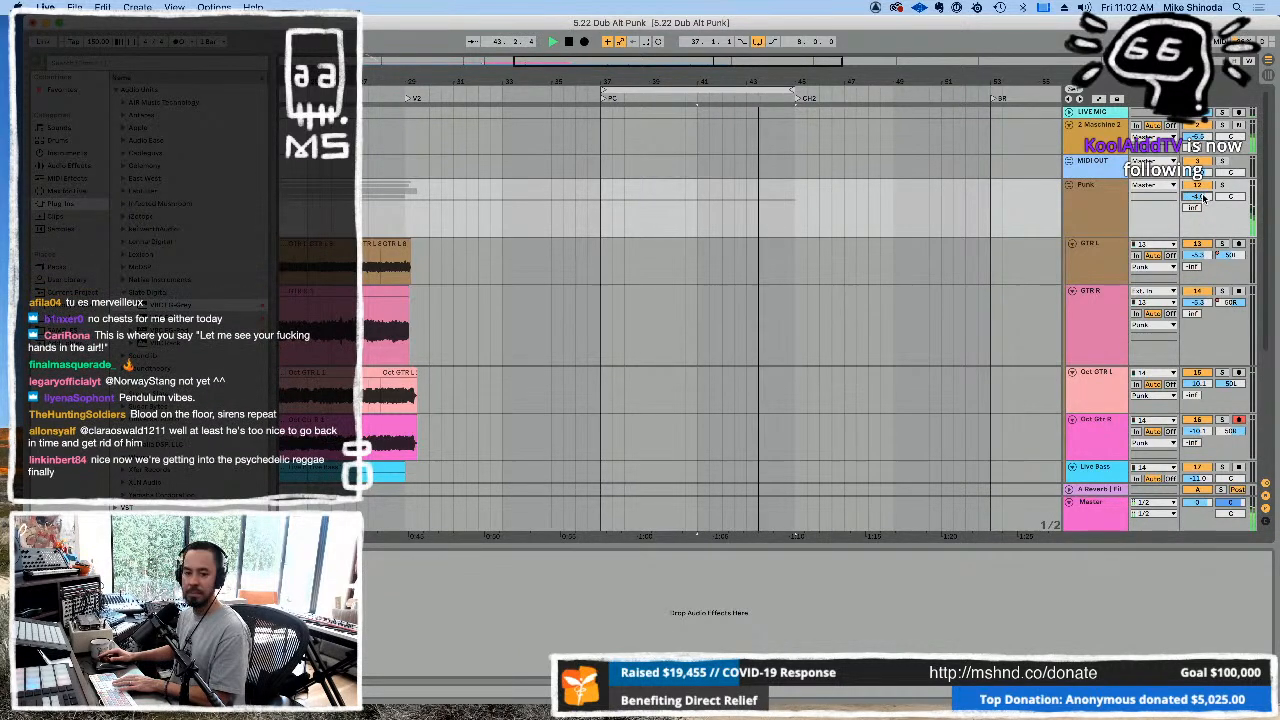
Restart playback from shortly before the V2 locator to listen to the transition.
left_click(333, 168)
key("space")
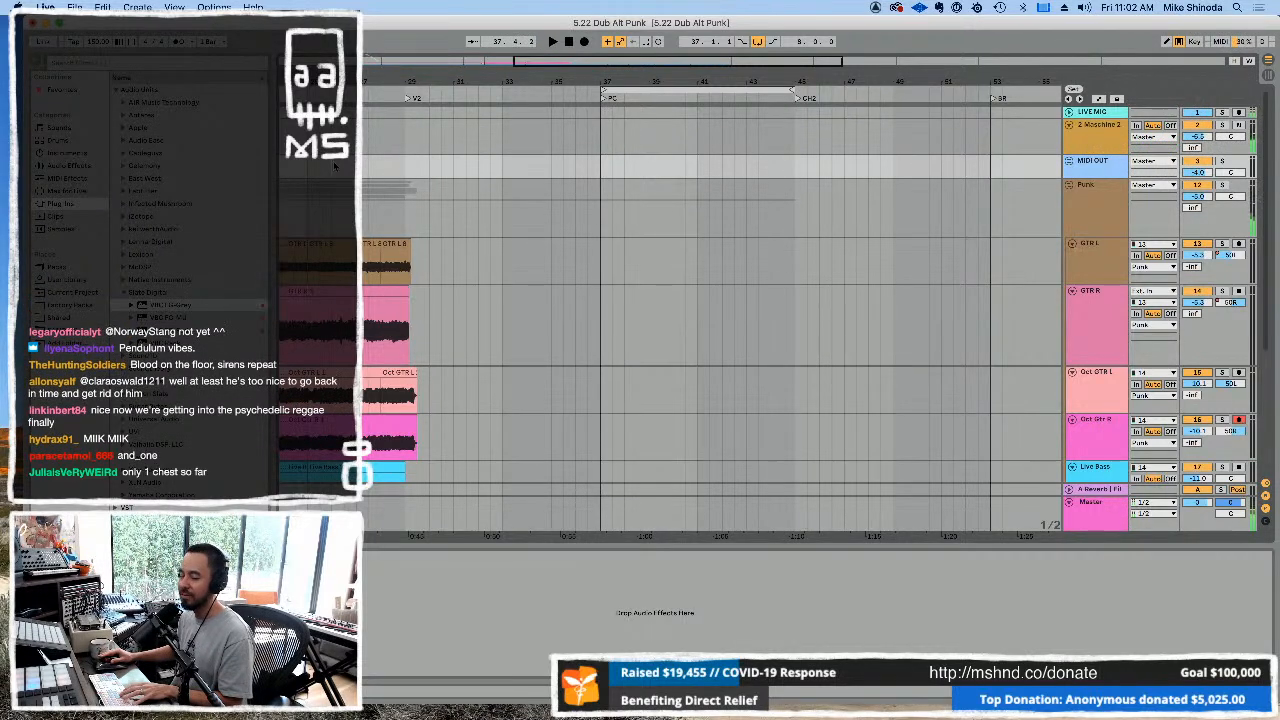
key("space")
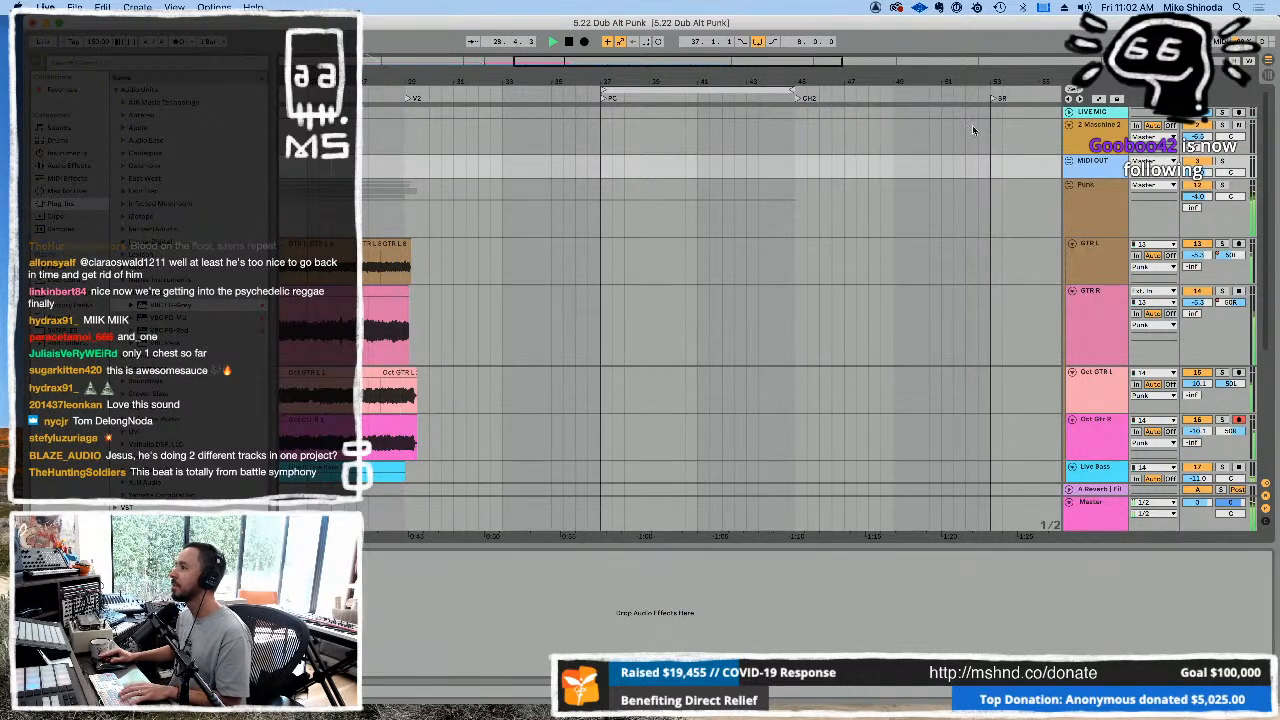
Check the Utility Hat Loop sound of the Loops group in Maschine, and return to the Drums track in the Live arrangement.
left_click(1097, 129)
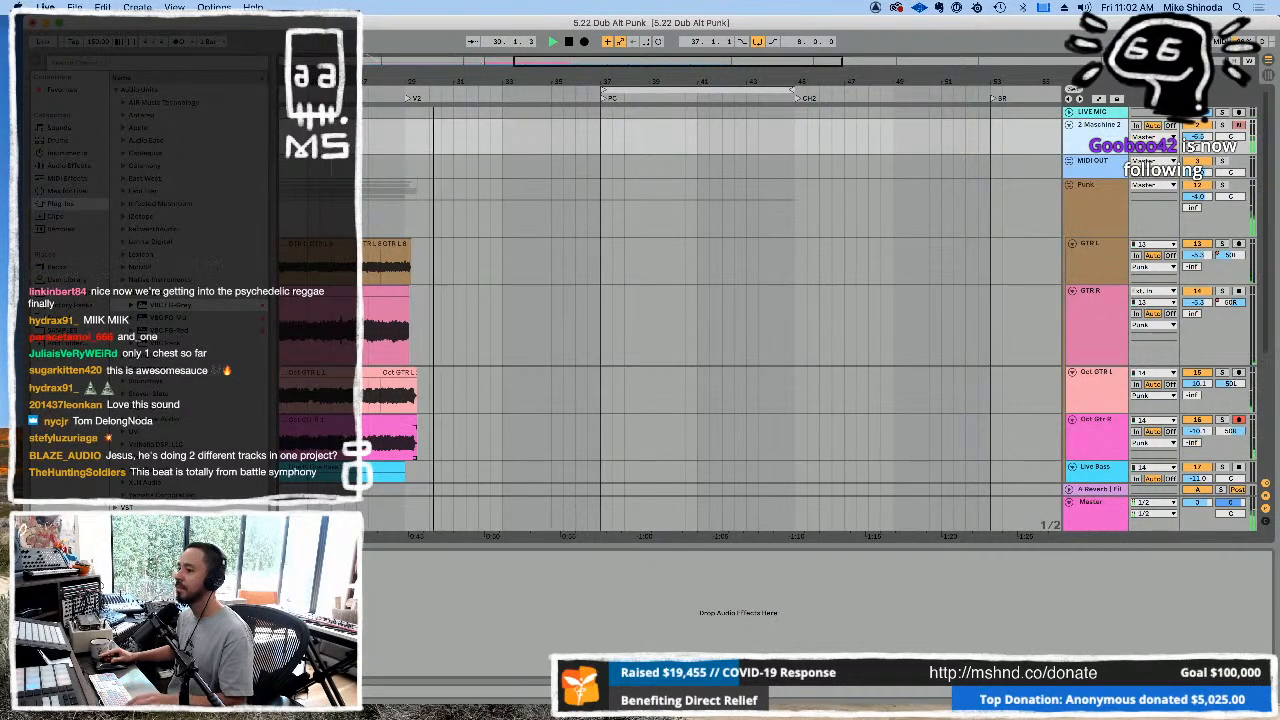
key("alt+super+p")
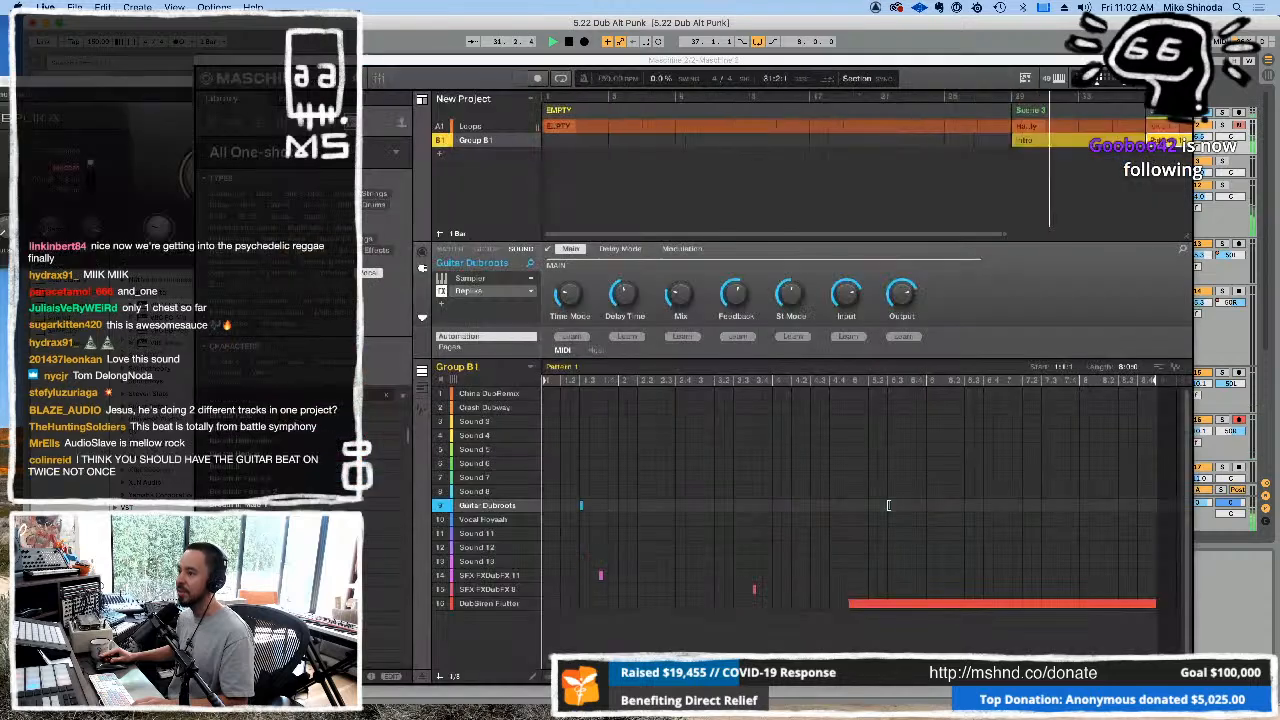
left_click(493, 125)
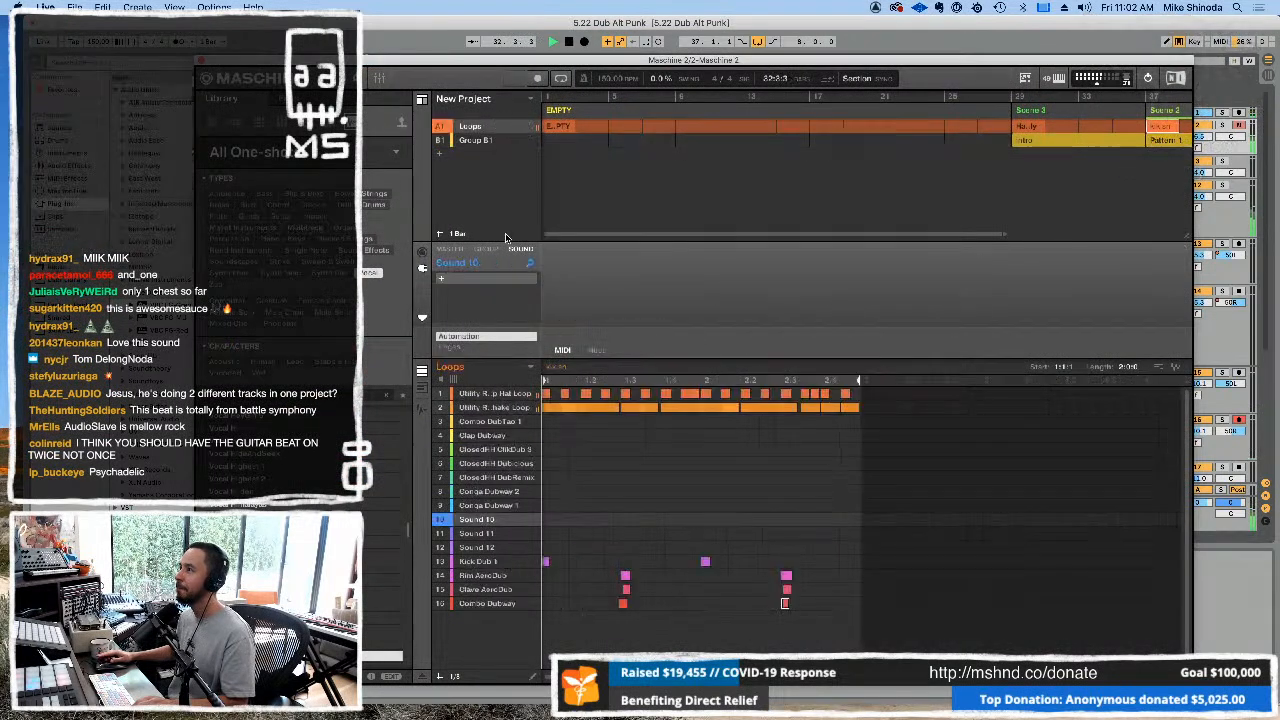
left_click(492, 394)
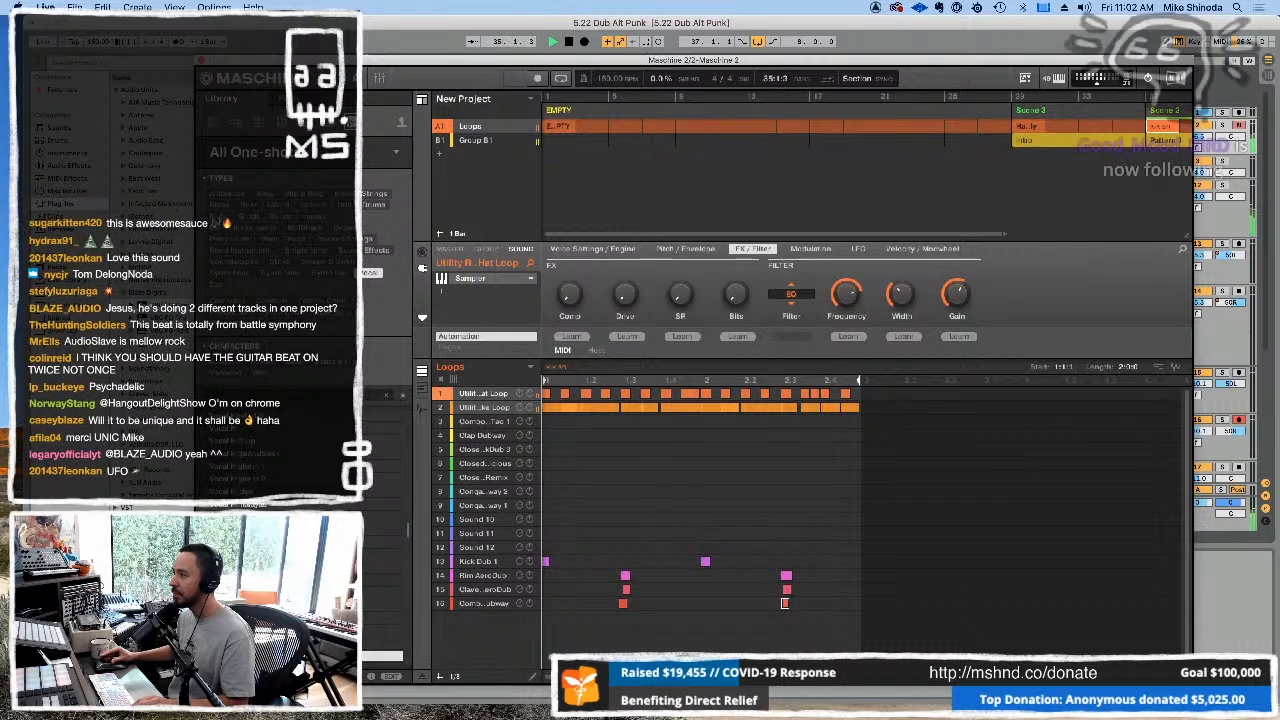
left_click(201, 60)
scroll(473, 346, "down", 5)
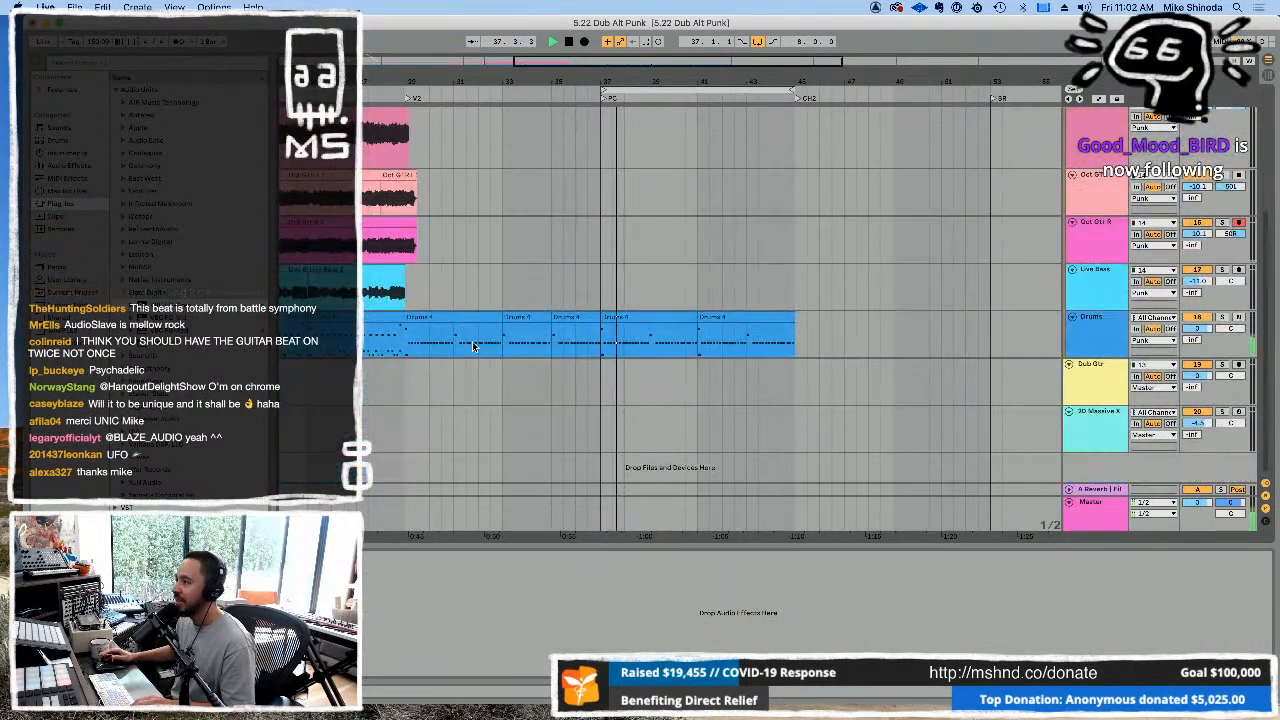
Show the automation lanes and display the Mixer's Track Volume envelope on the Drums track.
left_click(1104, 100)
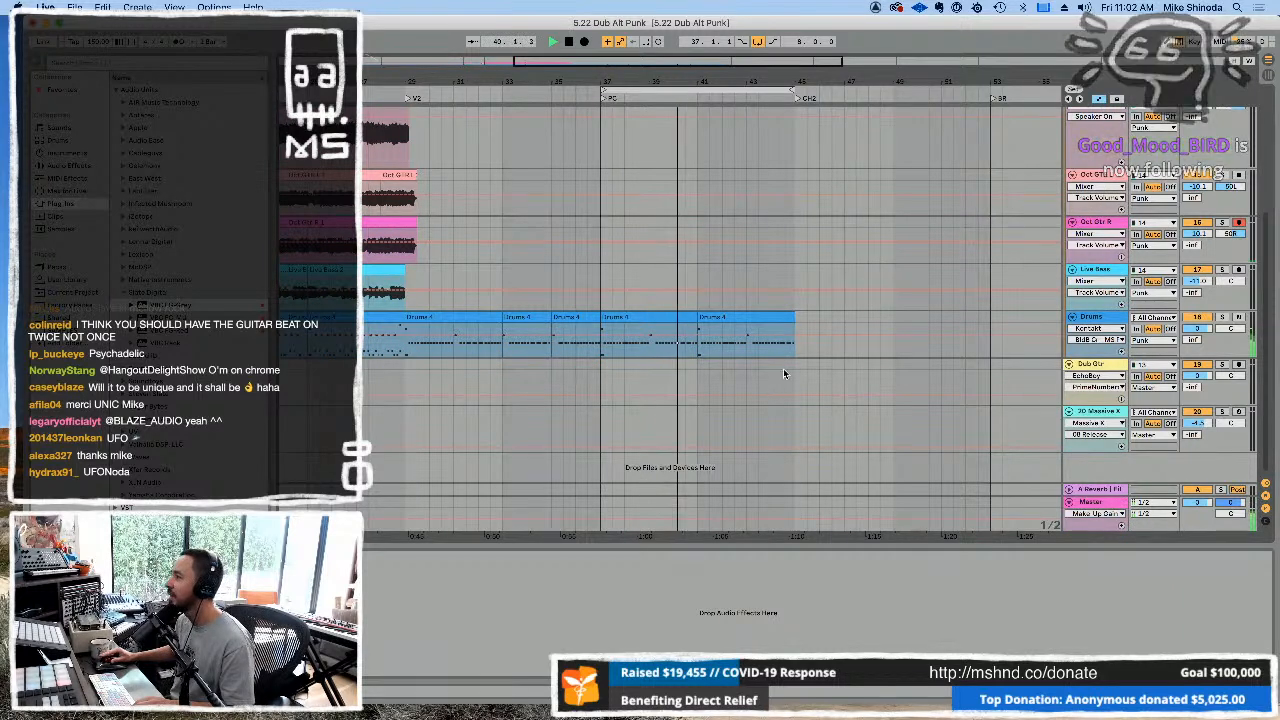
left_click(1096, 329)
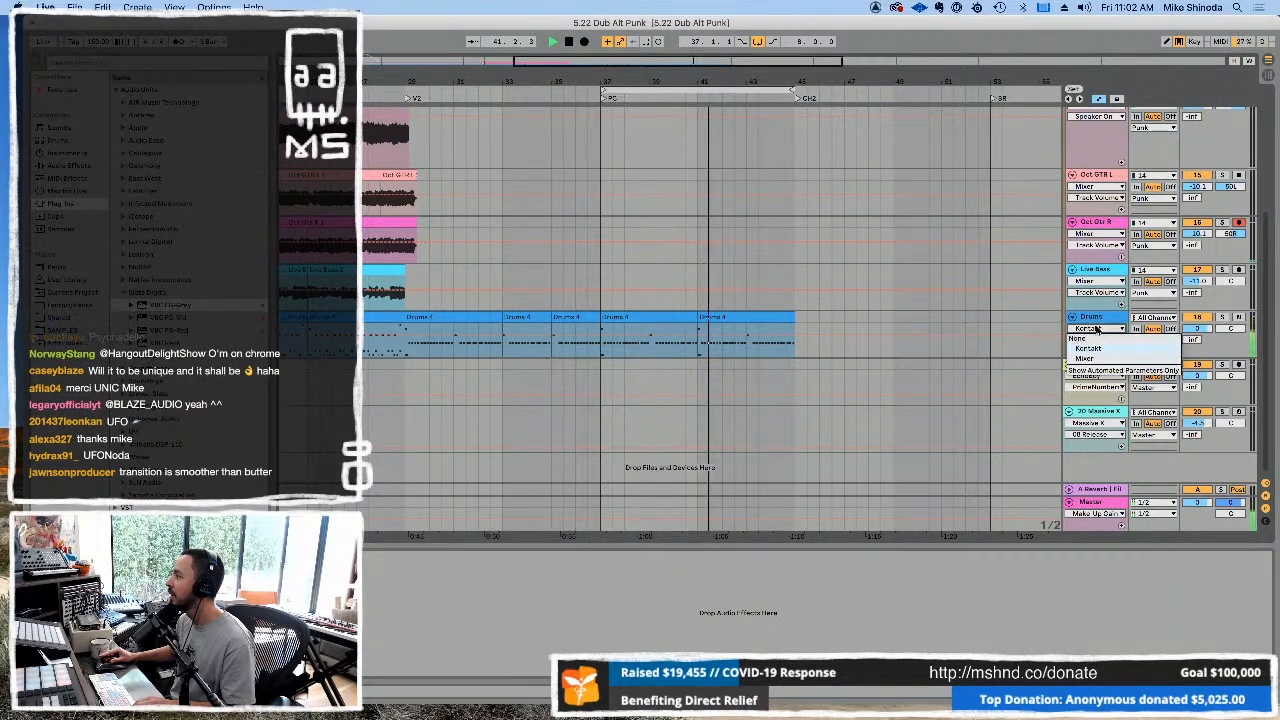
left_click(1096, 349)
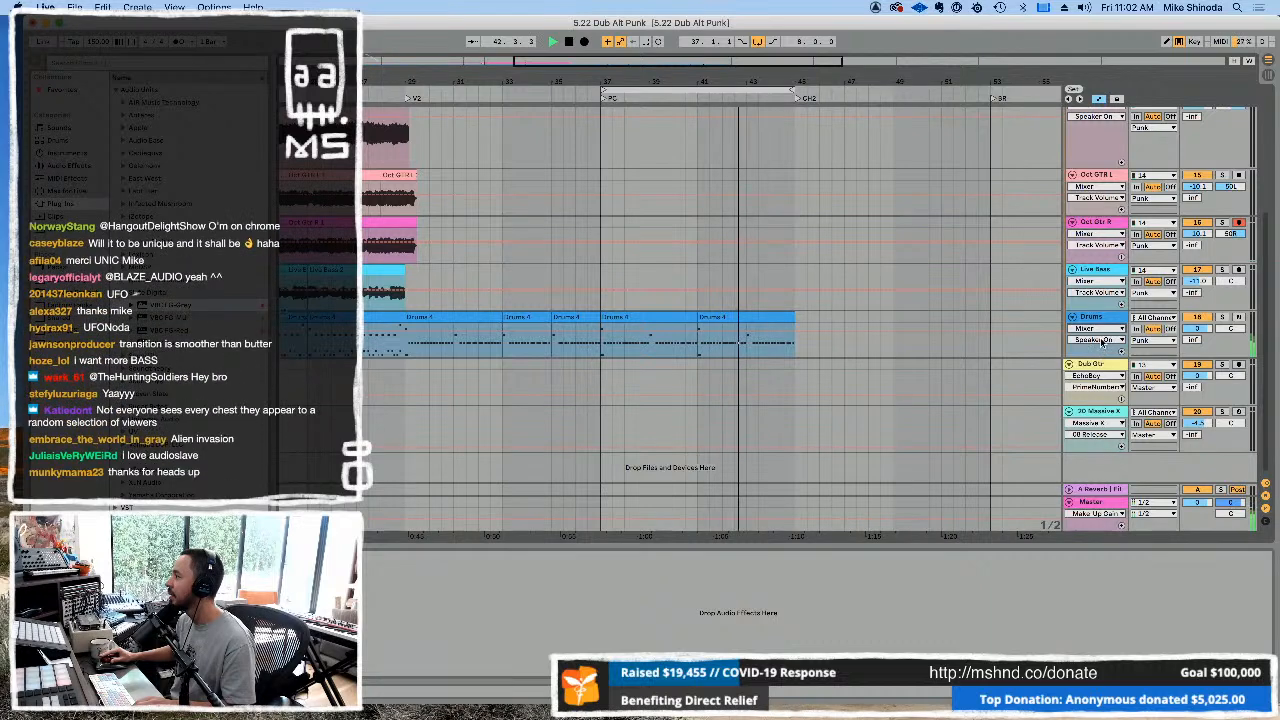
left_click(1100, 341)
left_click(1100, 369)
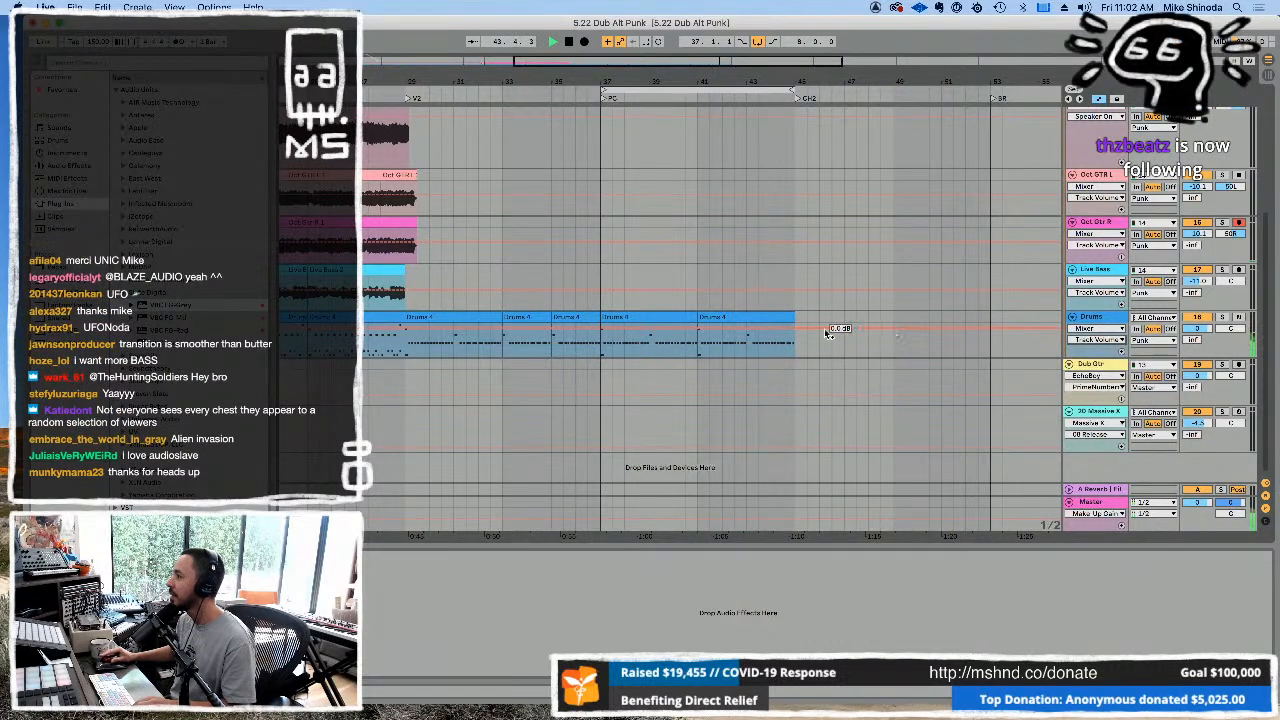
Lower the Drums track's volume automation to about -2.4 dB between the V2 and CH2 locators.
left_click_drag(795, 343, 514, 332)
left_click(478, 331)
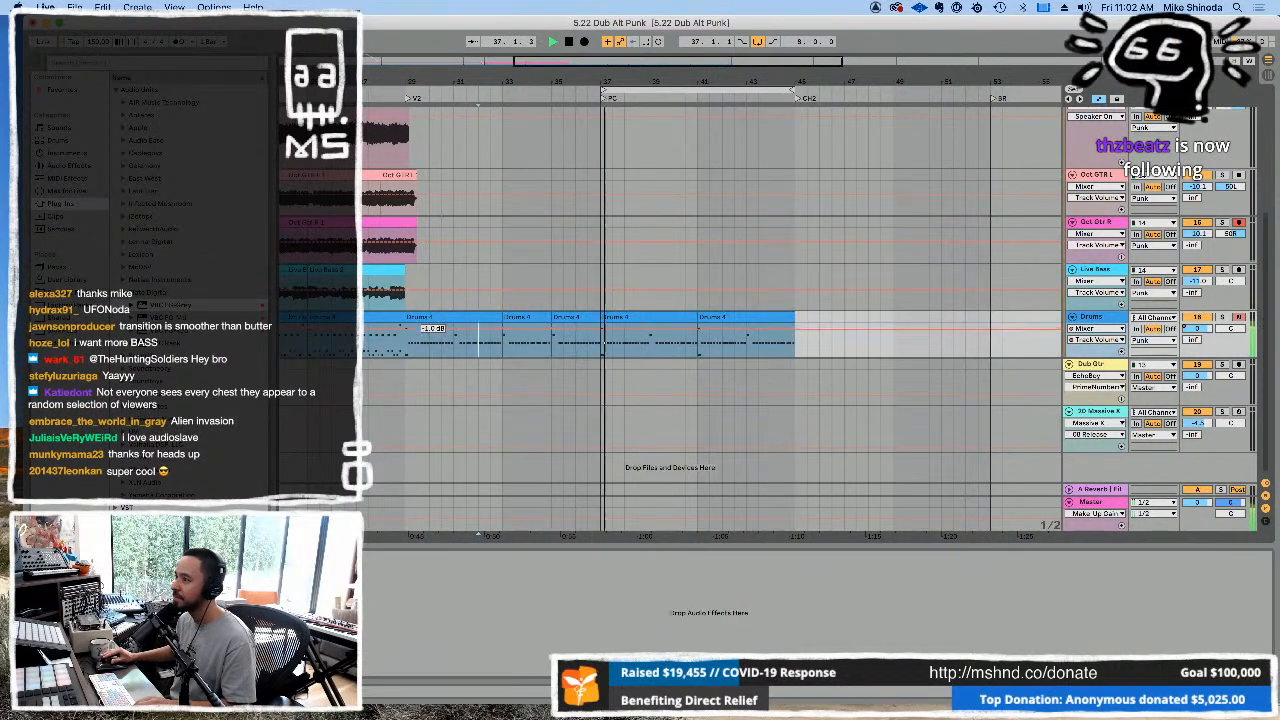
left_click_drag(409, 331, 714, 343)
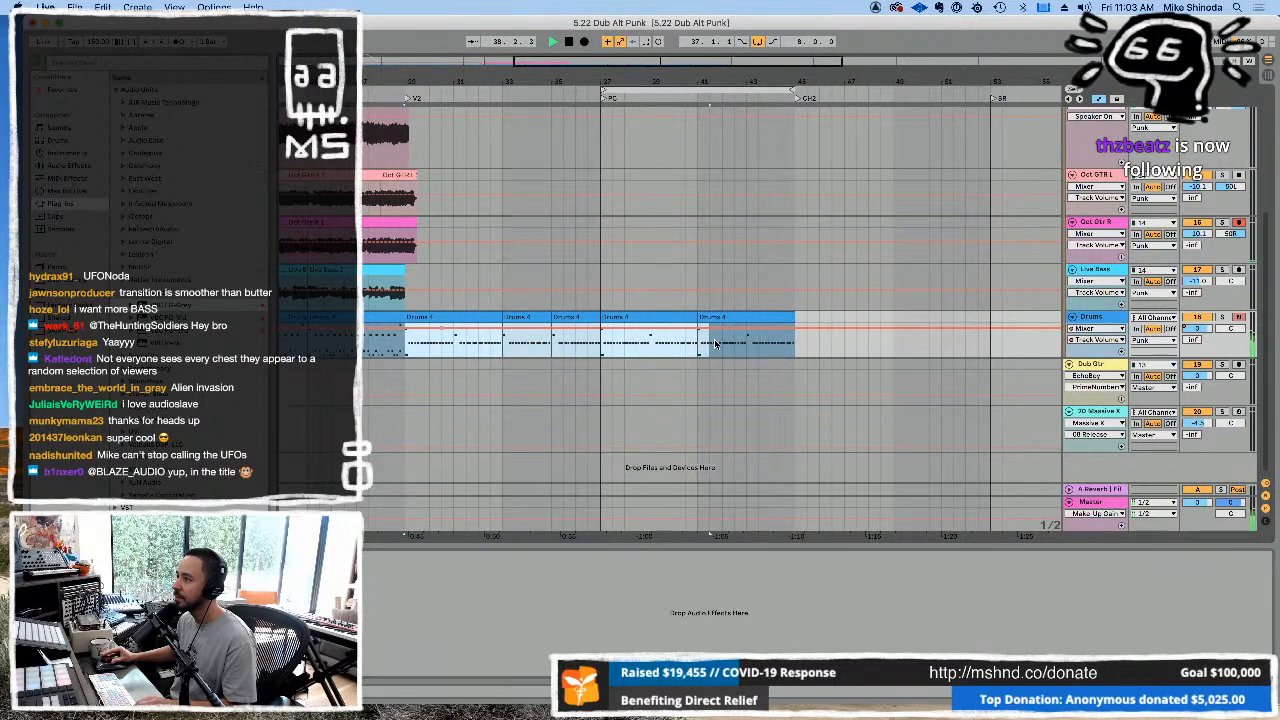
left_click_drag(797, 350, 795, 329)
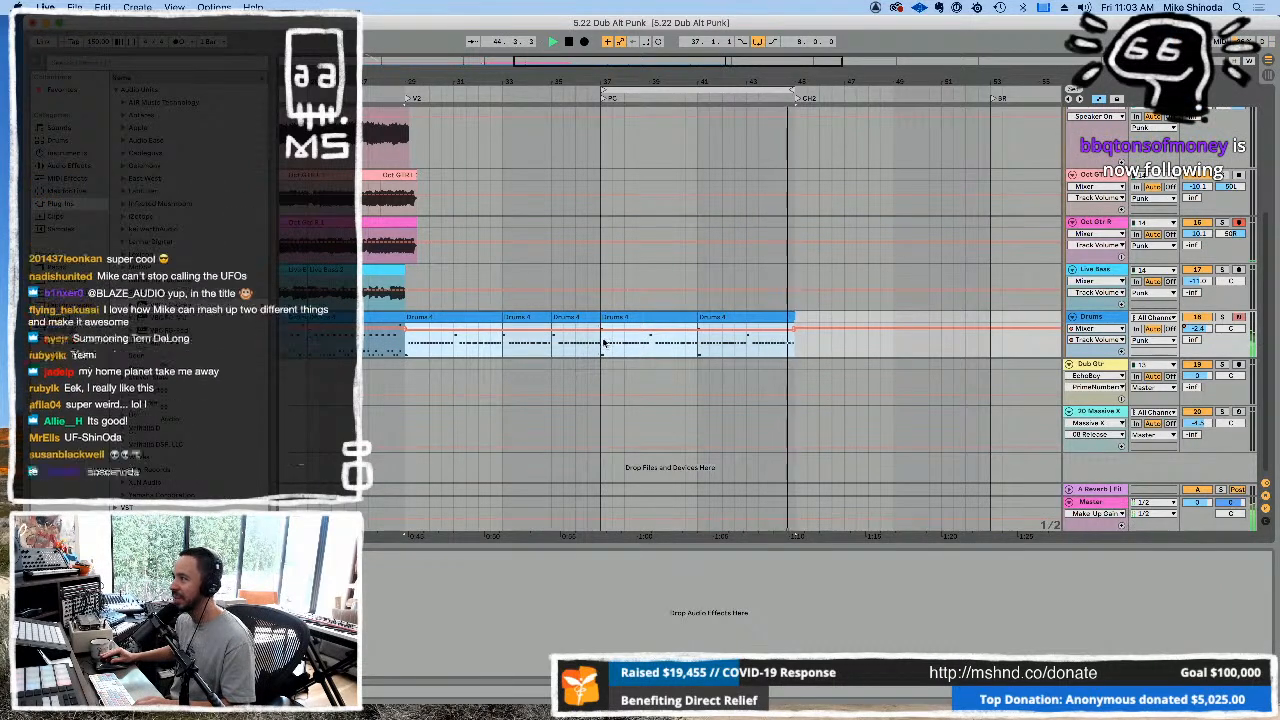
Enlarge the Drums track and lower its volume automation slightly further between the PC and CH2 locators.
left_click_drag(608, 345, 783, 361)
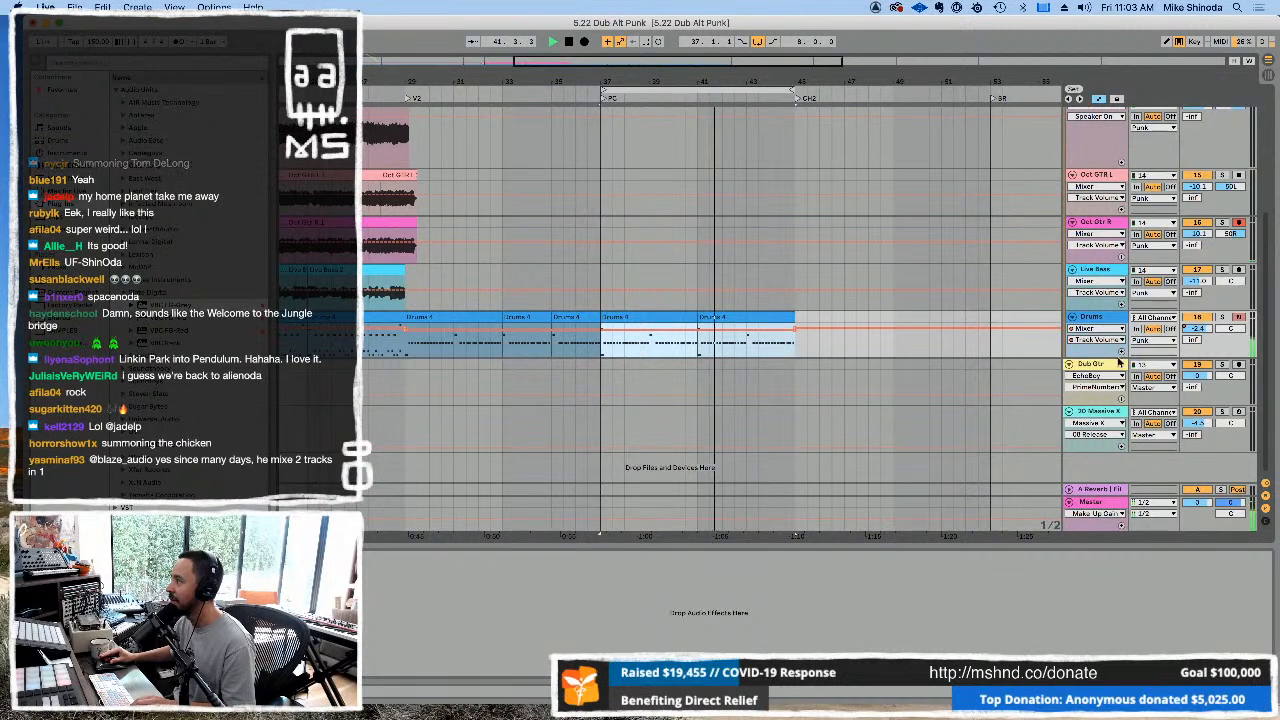
left_click_drag(1118, 356, 1118, 446)
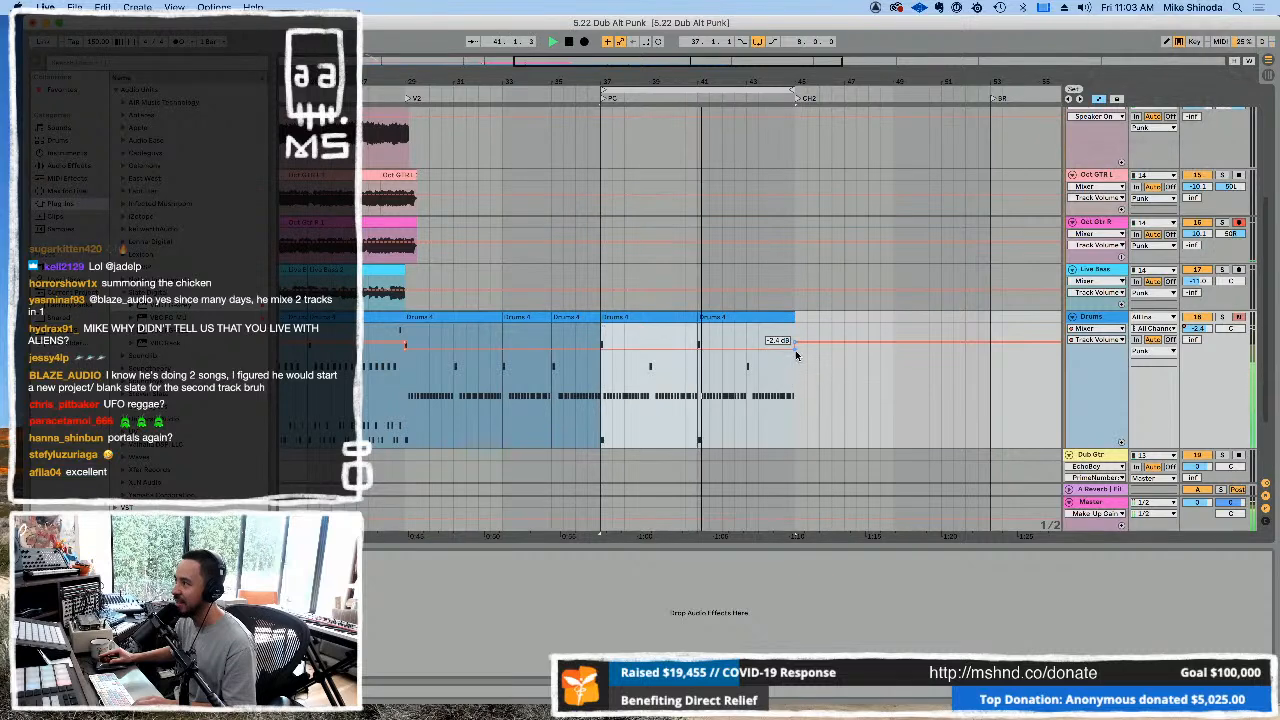
left_click_drag(796, 355, 795, 369)
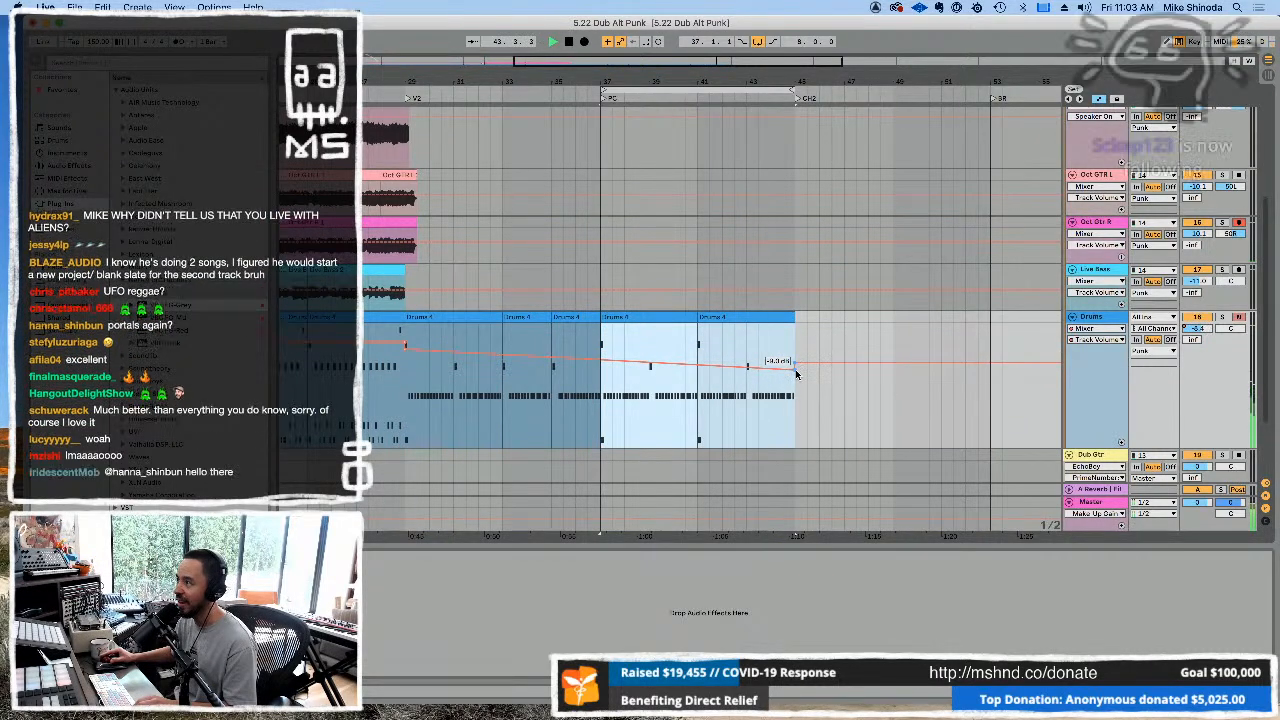
key("super+z")
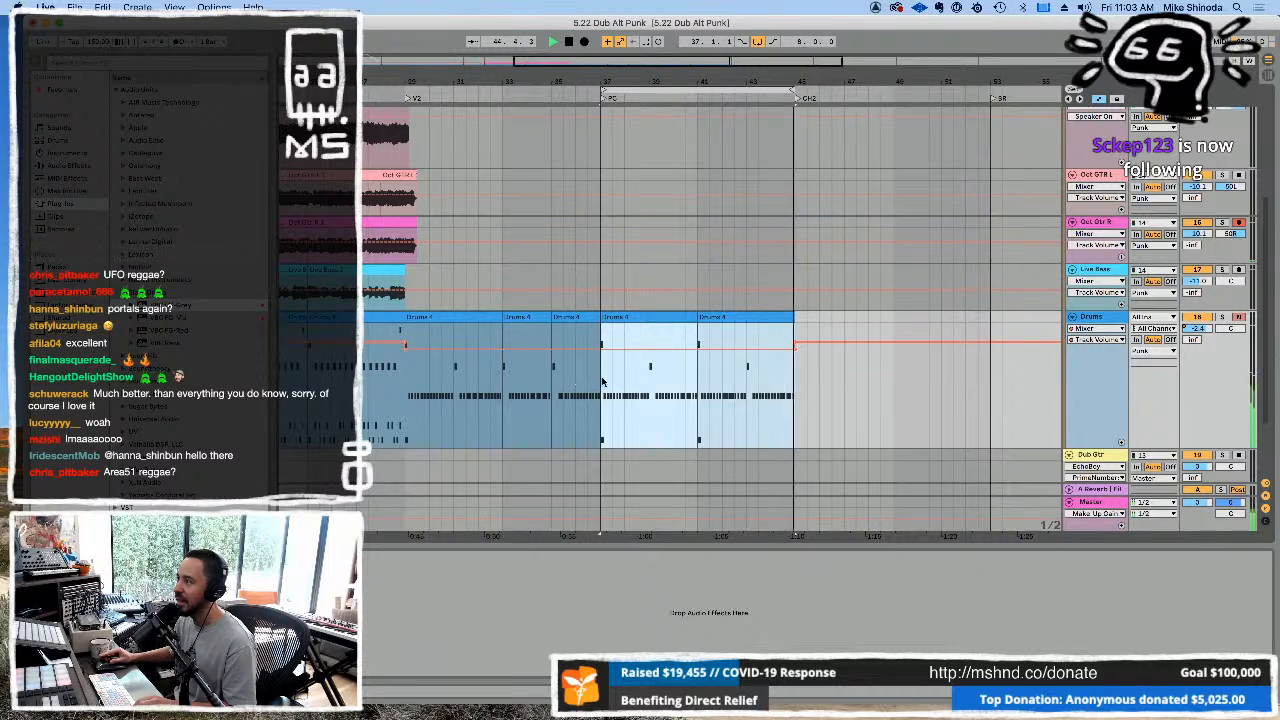
left_click_drag(603, 398, 795, 400)
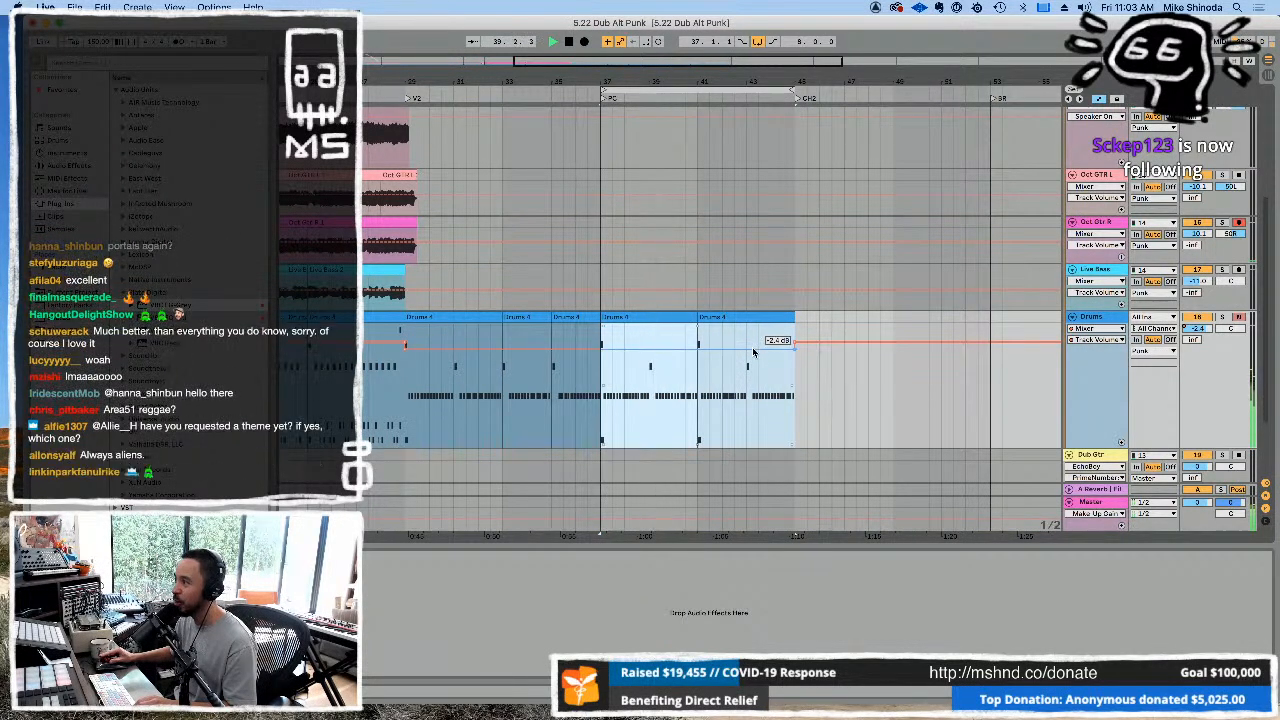
left_click_drag(751, 345, 751, 349)
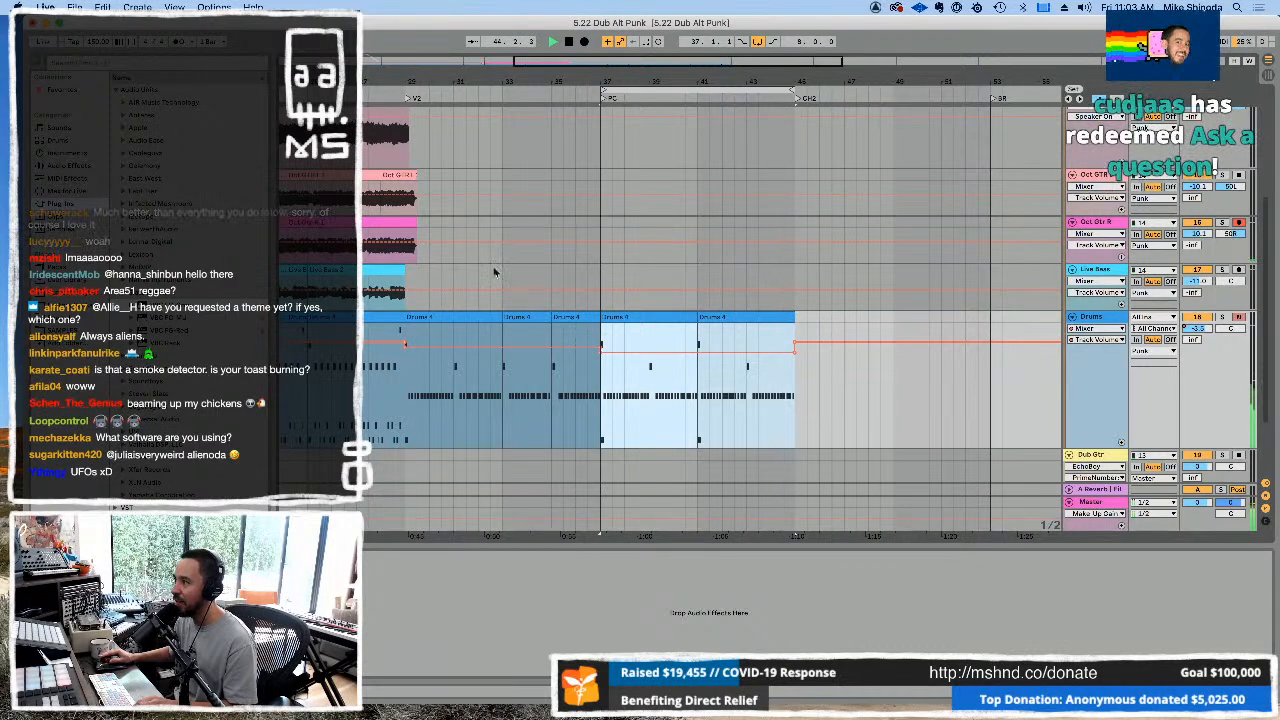
Hide the automation lanes and bring the arrangement from the PC to the CH3 locator into view.
left_click(341, 393)
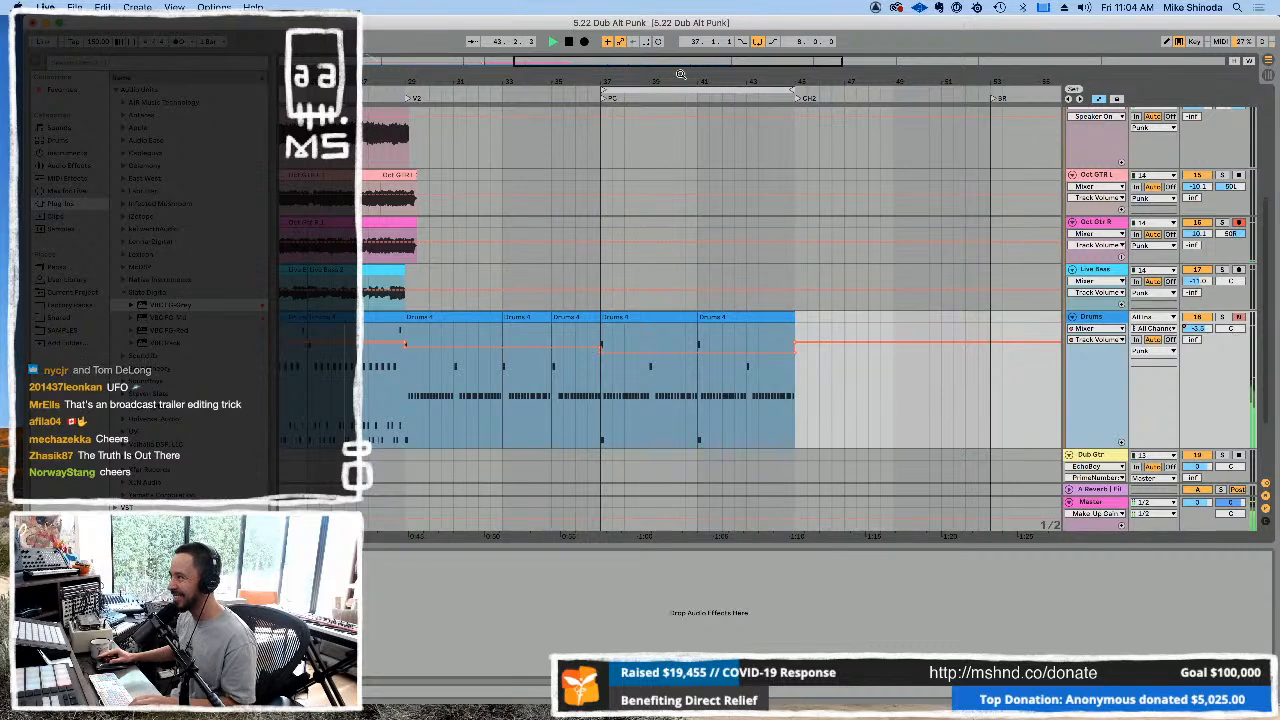
left_click(1099, 99)
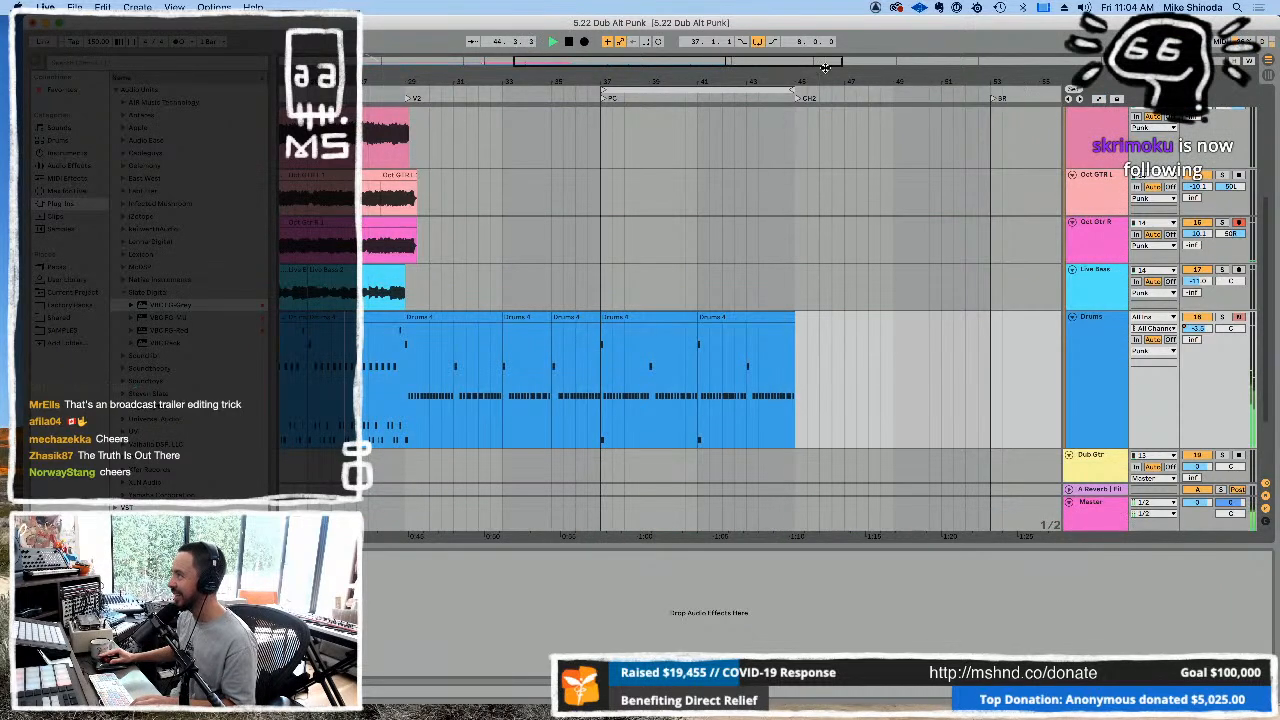
left_click_drag(658, 82, 542, 66)
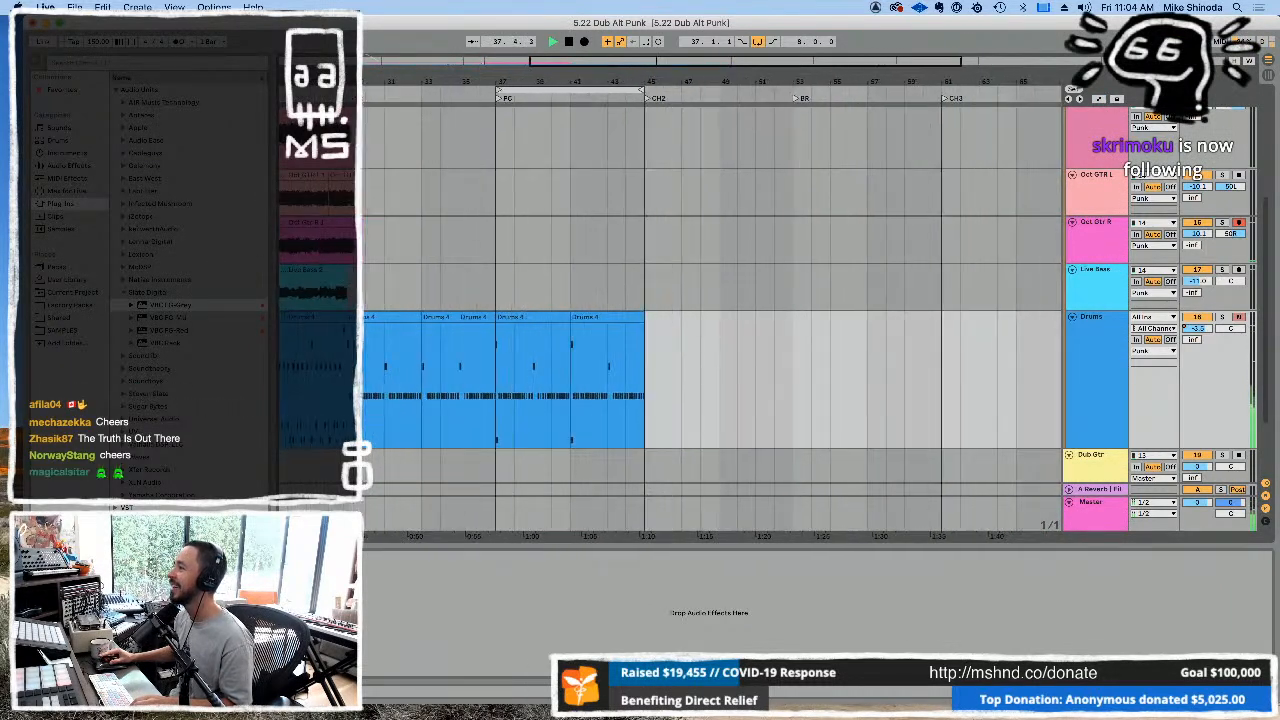
Open the Maschine 2 plug-in, check where Scene 3 and Scene 2 lie in its song timeline, and close it.
scroll(534, 185, "up", 5)
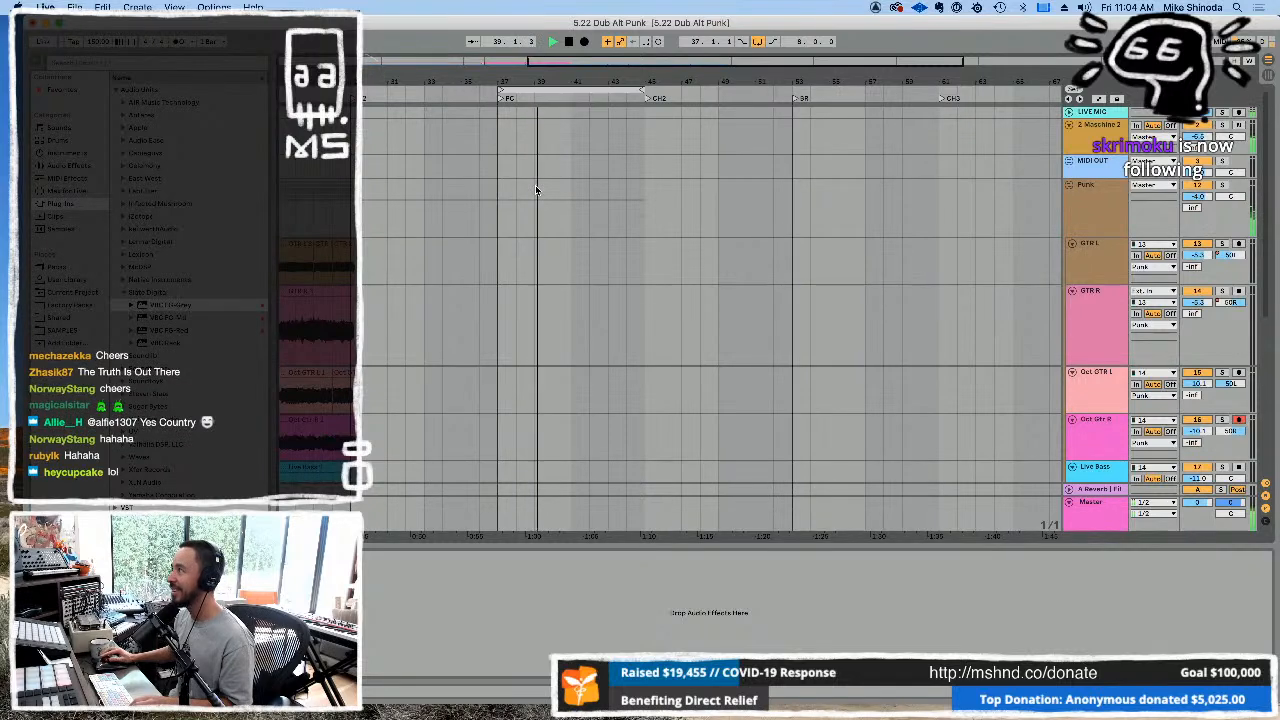
left_click(1070, 143)
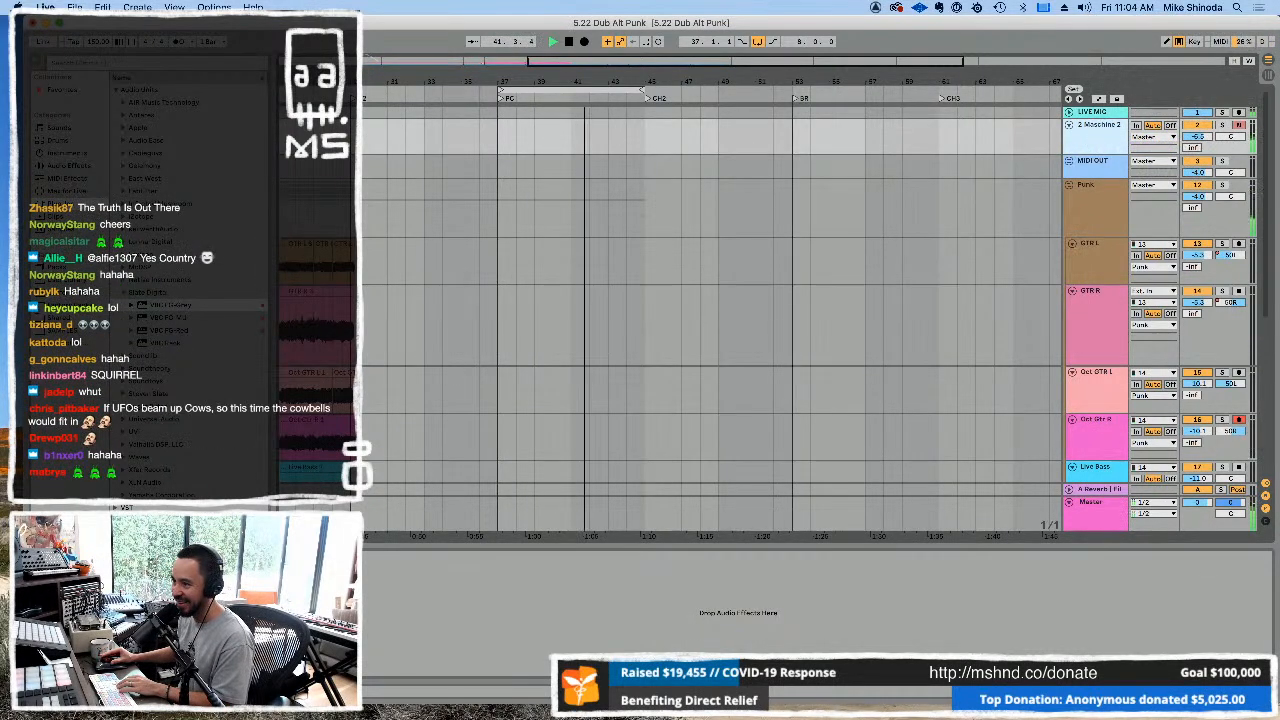
key("alt+super+p")
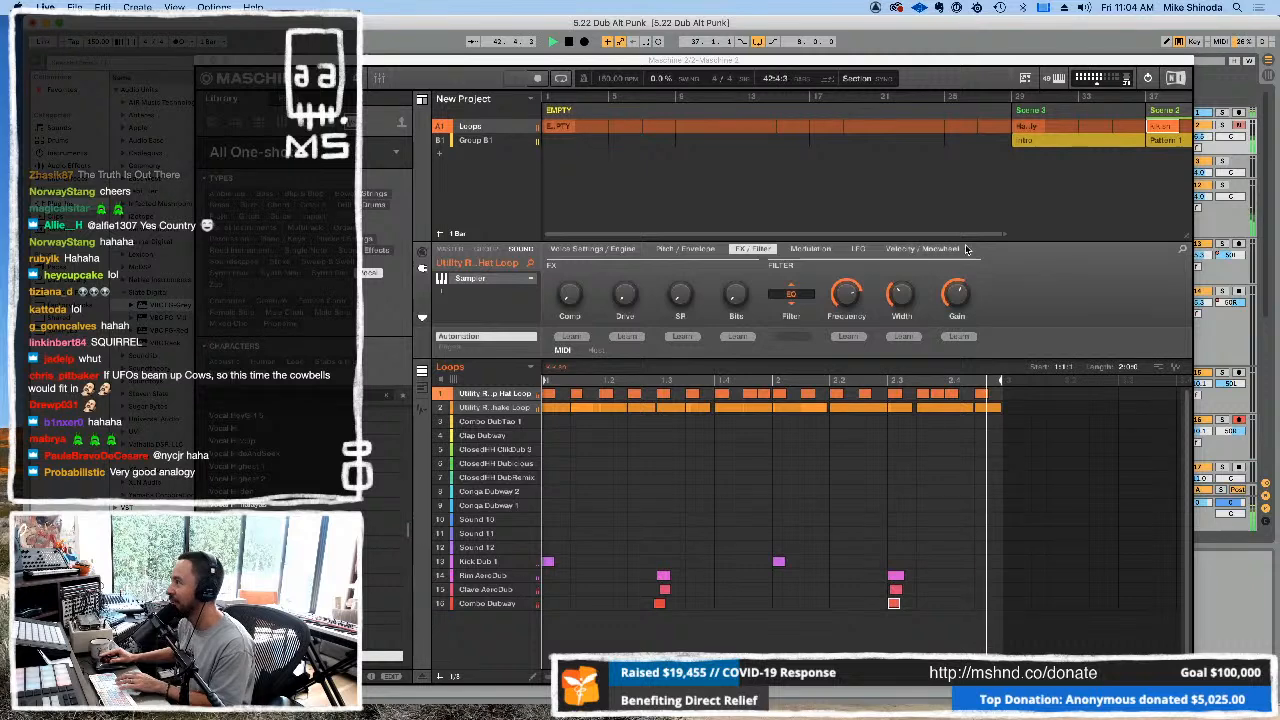
left_click_drag(971, 235, 1110, 235)
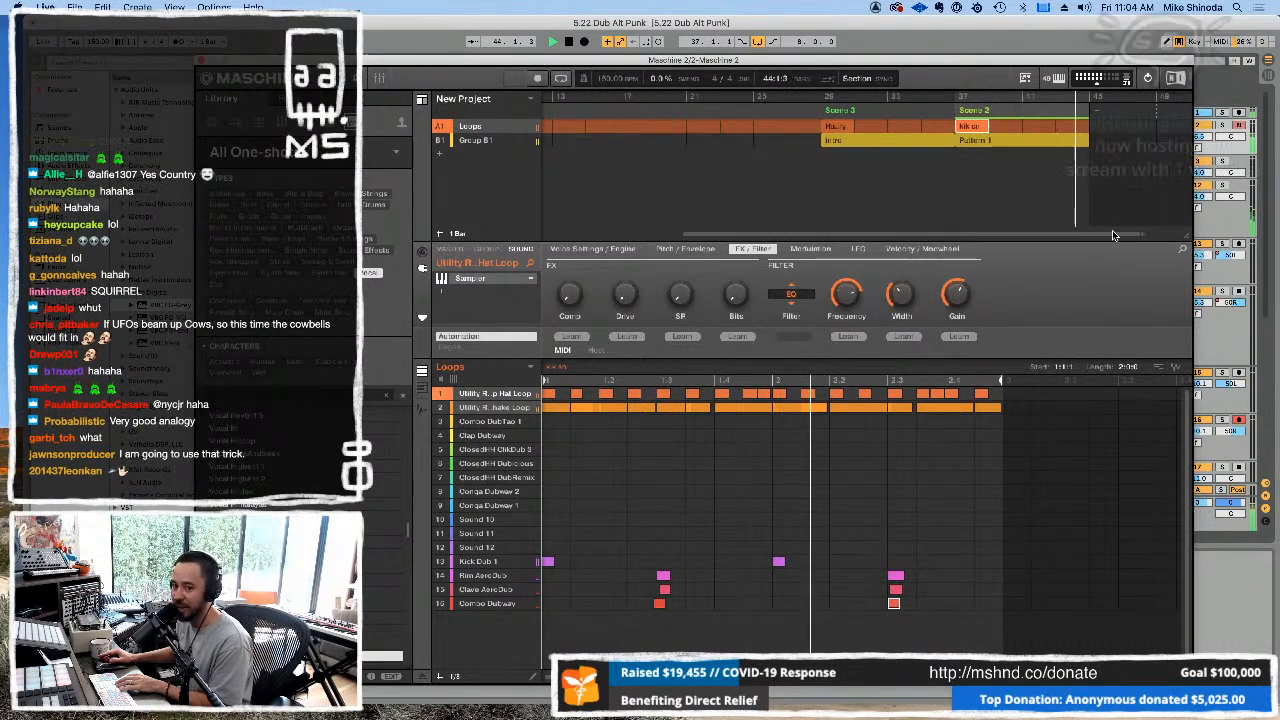
mouse_move(518, 564)
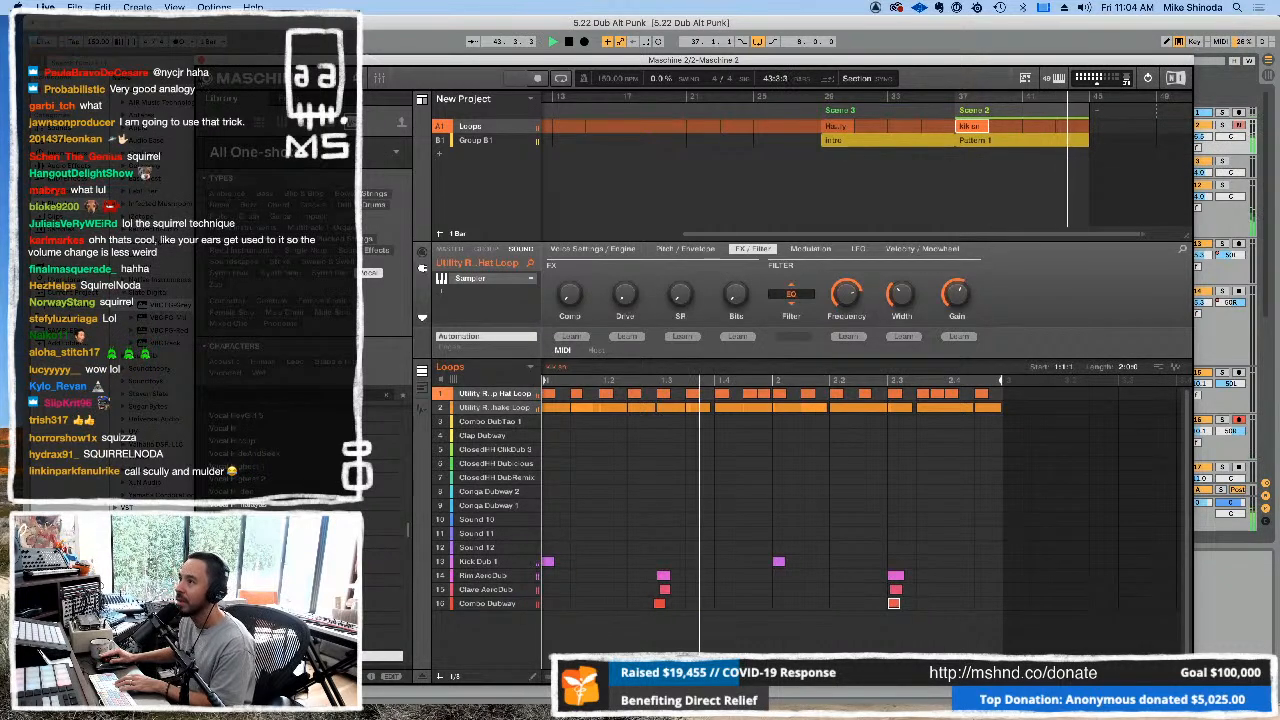
left_click(201, 62)
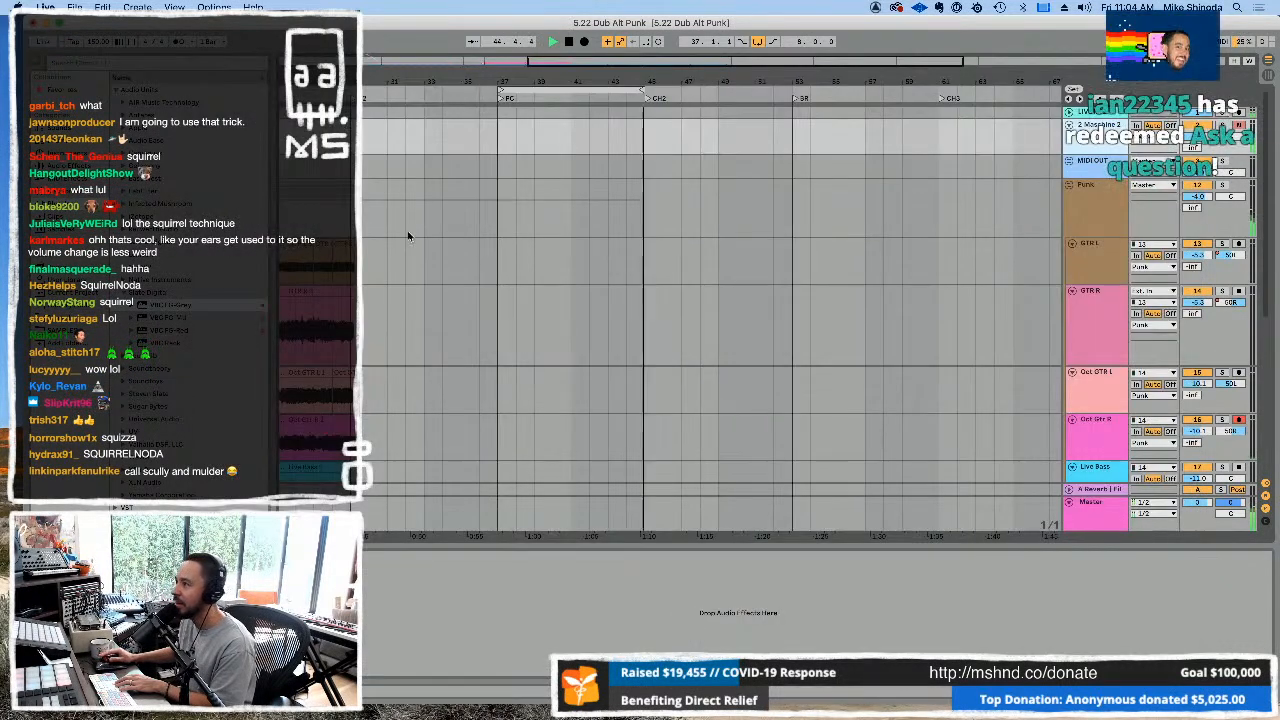
Remove the low opening note from the Drums clip at the PC locator and duplicate the clip over the one ending at CH2.
scroll(603, 394, "down", 5)
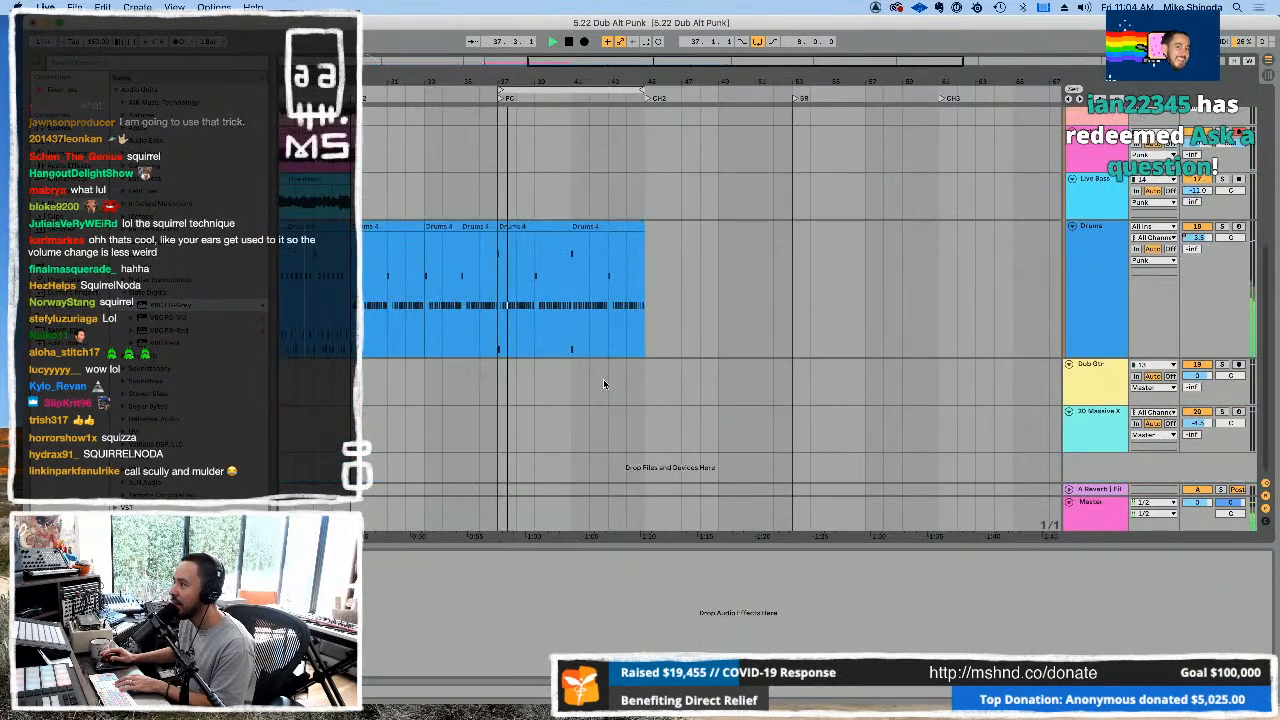
left_click(545, 226)
double_click(545, 226)
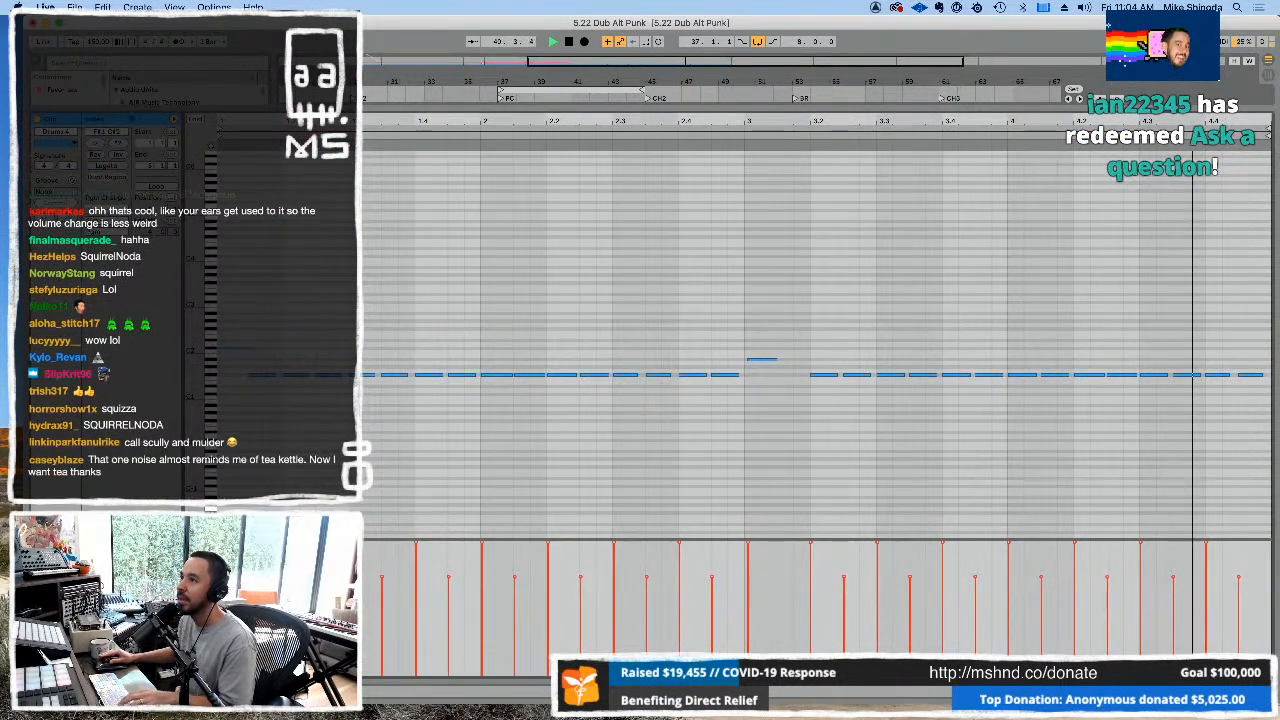
left_click(424, 106)
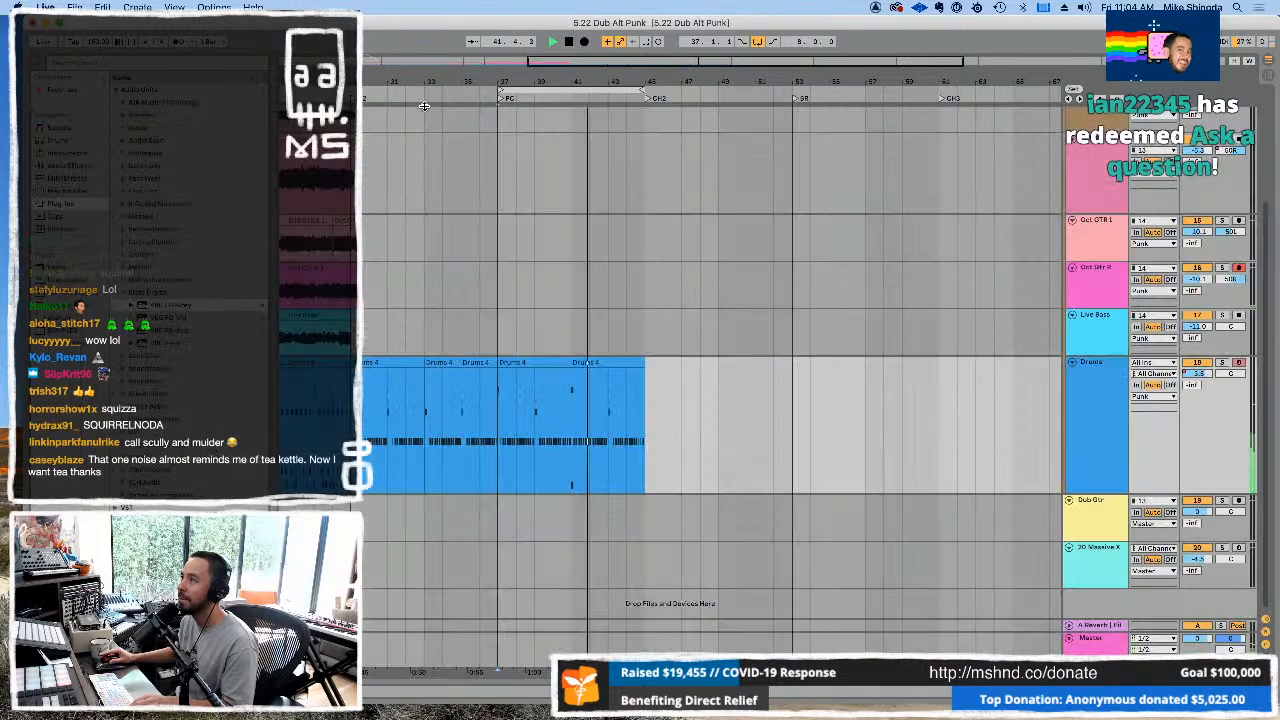
left_click(524, 363)
key("super+d")
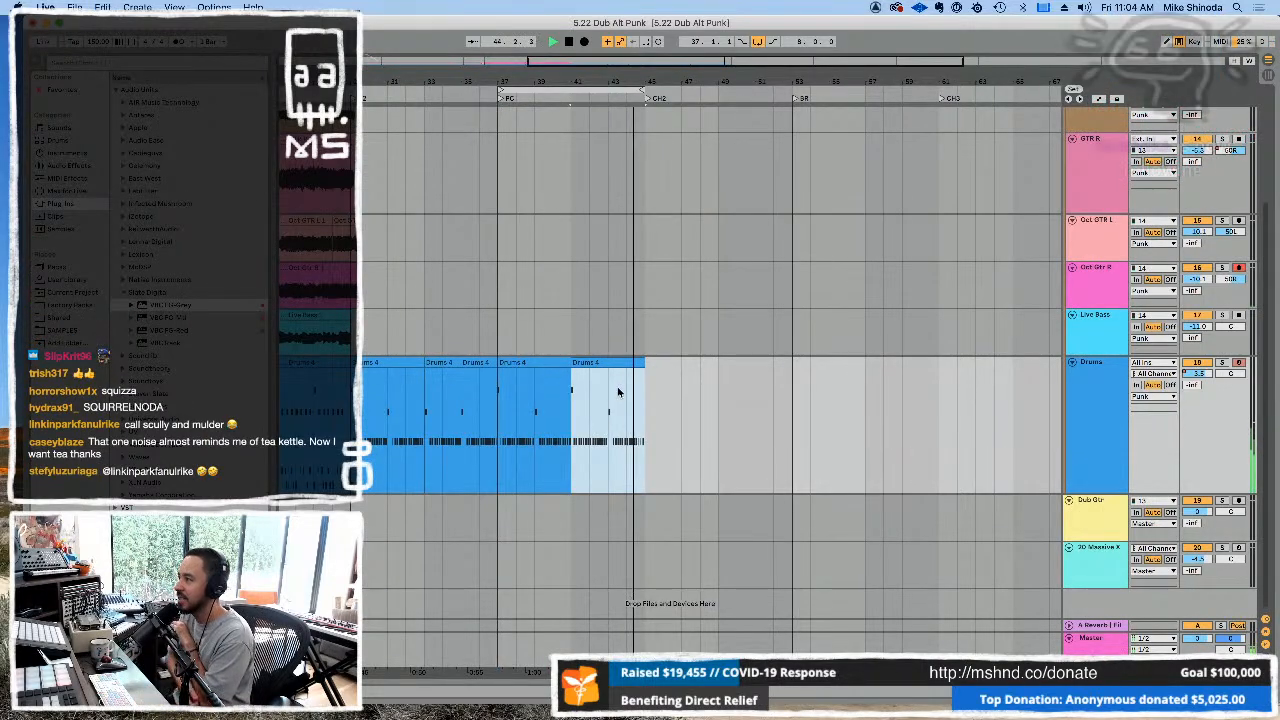
Extend Scene 2 in the Maschine 2 plug-in to bar 53 and close the plug-in window.
scroll(655, 383, "up", 3)
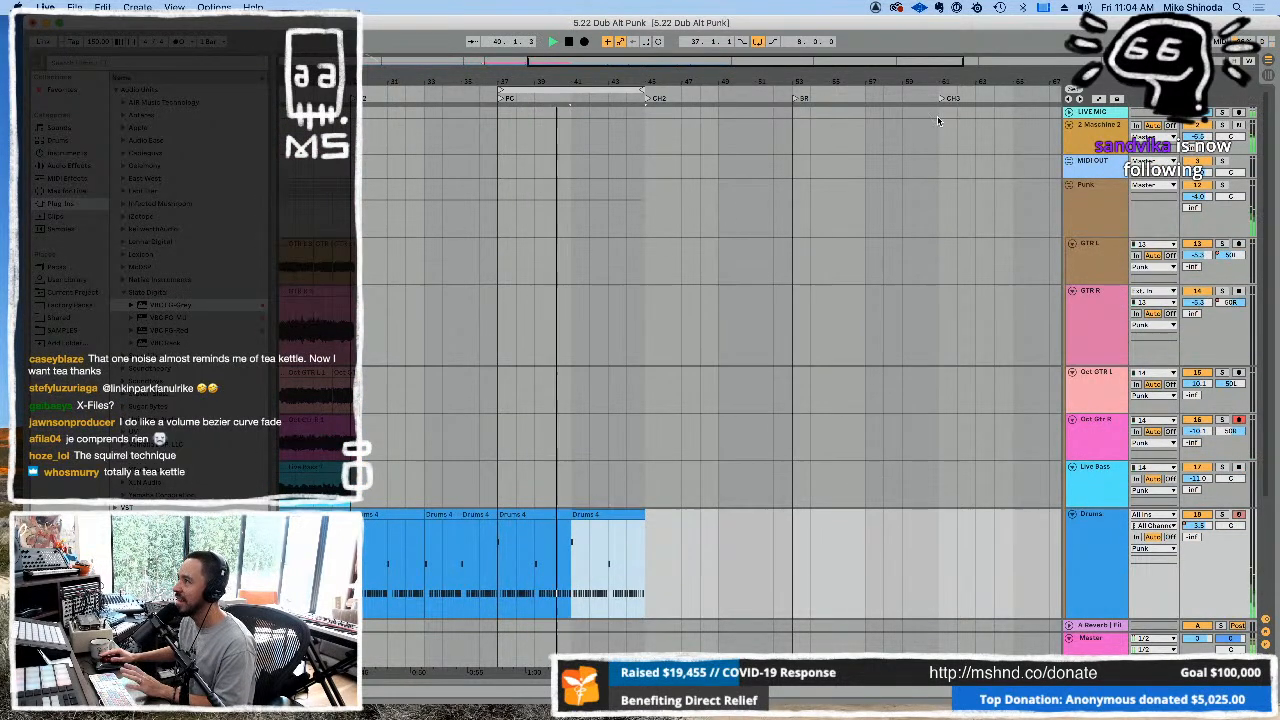
double_click(1083, 131)
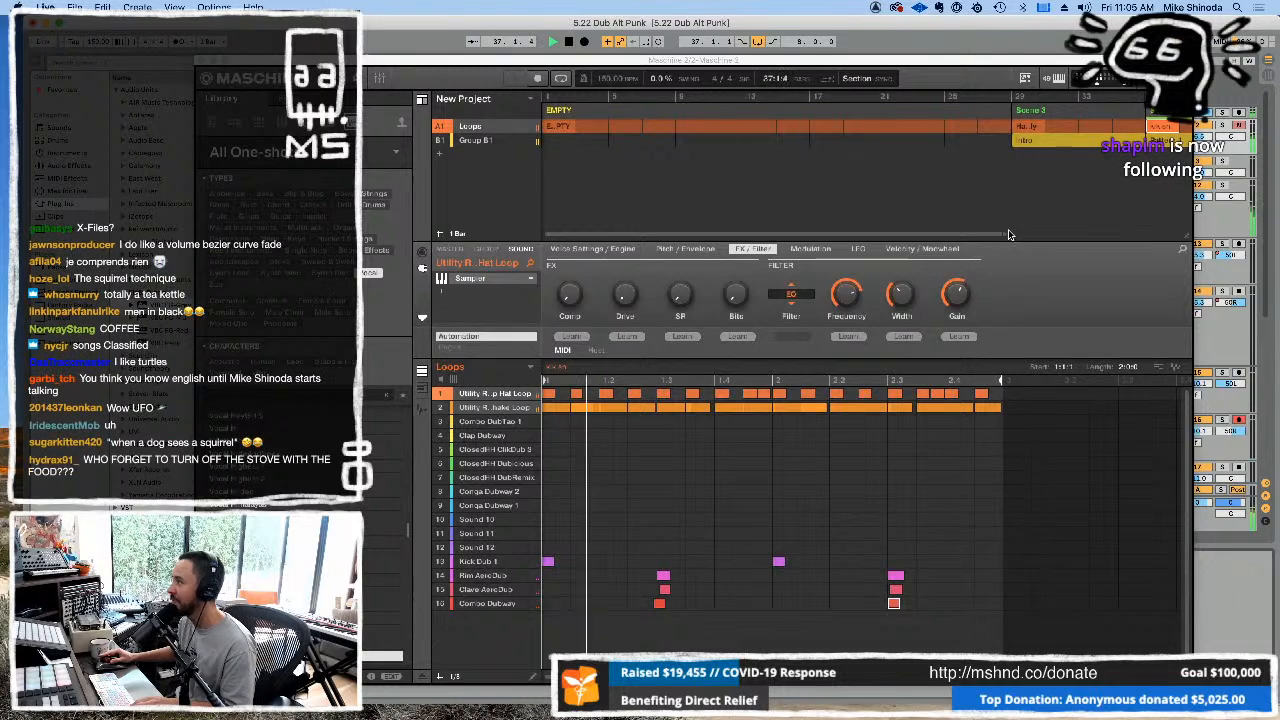
left_click_drag(1002, 236, 1172, 236)
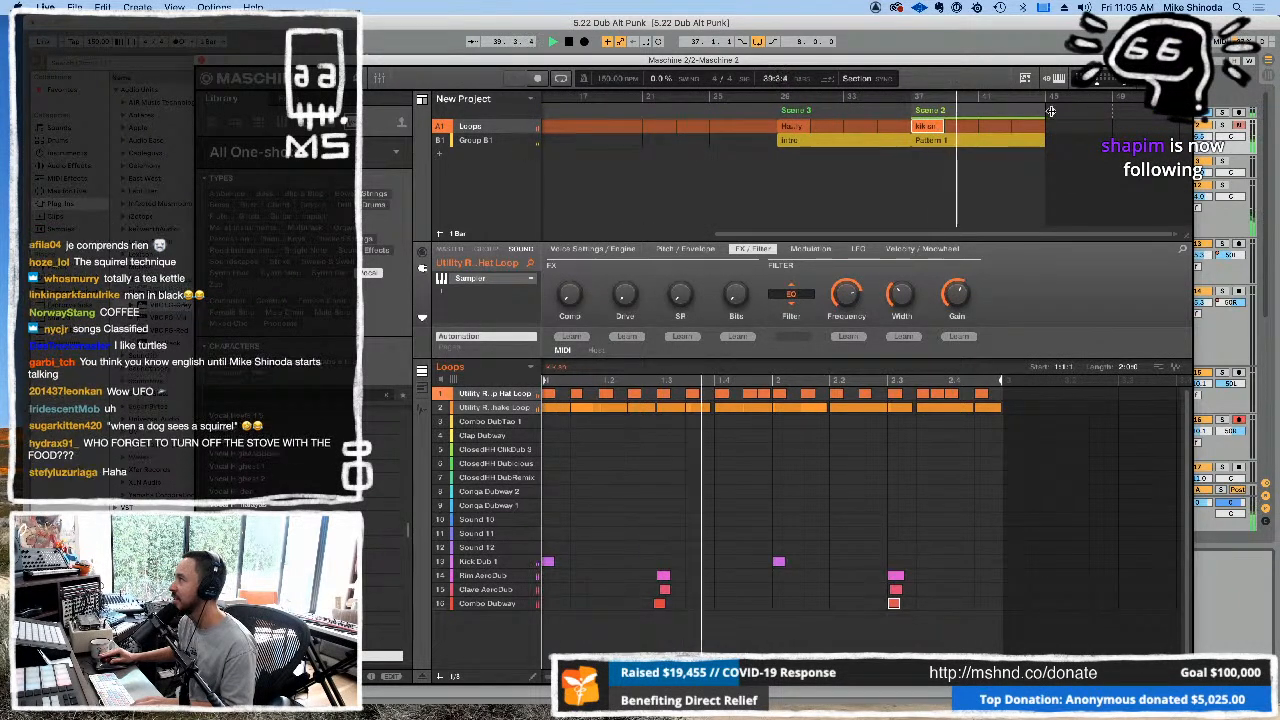
left_click_drag(1045, 111, 1137, 116)
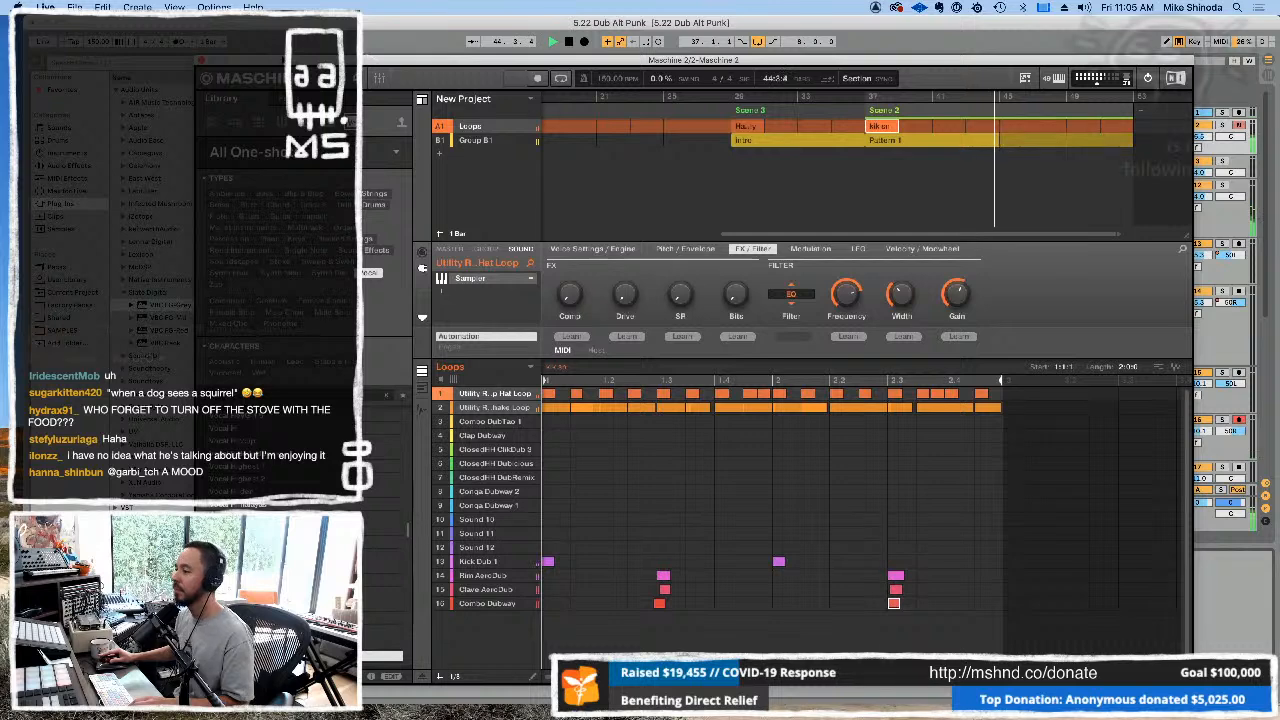
left_click(201, 60)
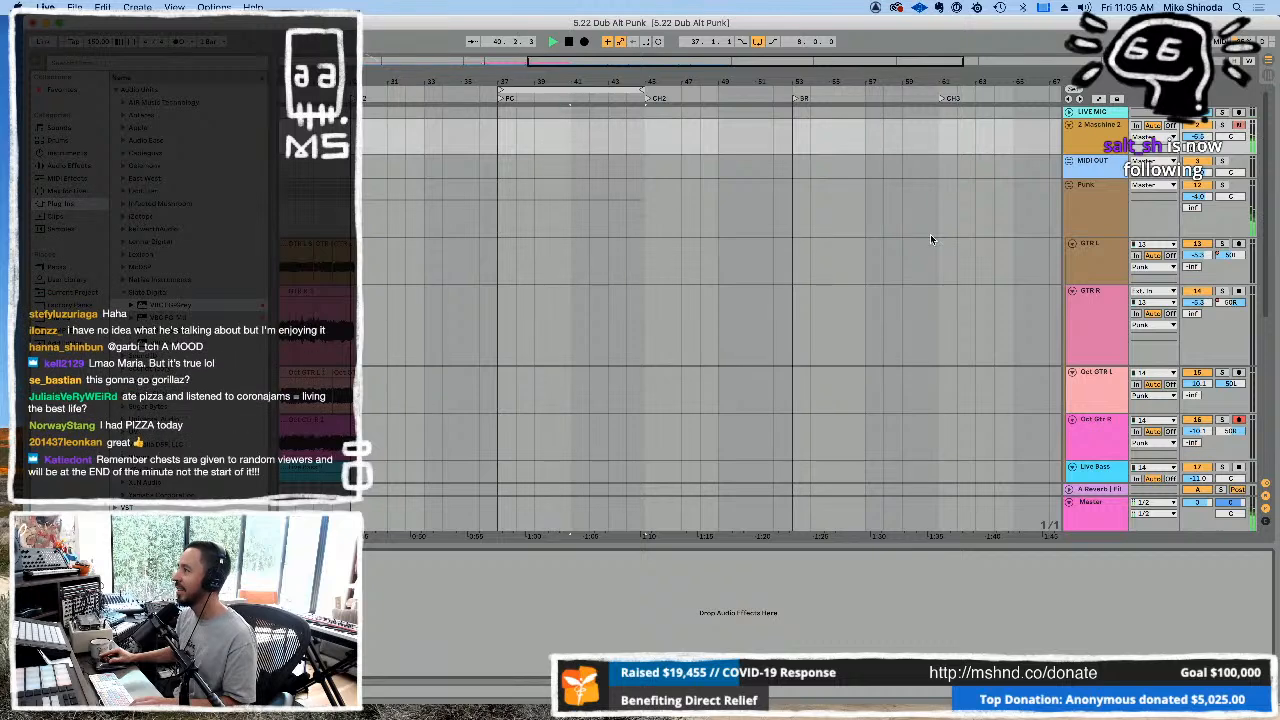
Arm the Dub Gtr track and record a short guitar take starting around bar 41.
scroll(938, 353, "down", 5)
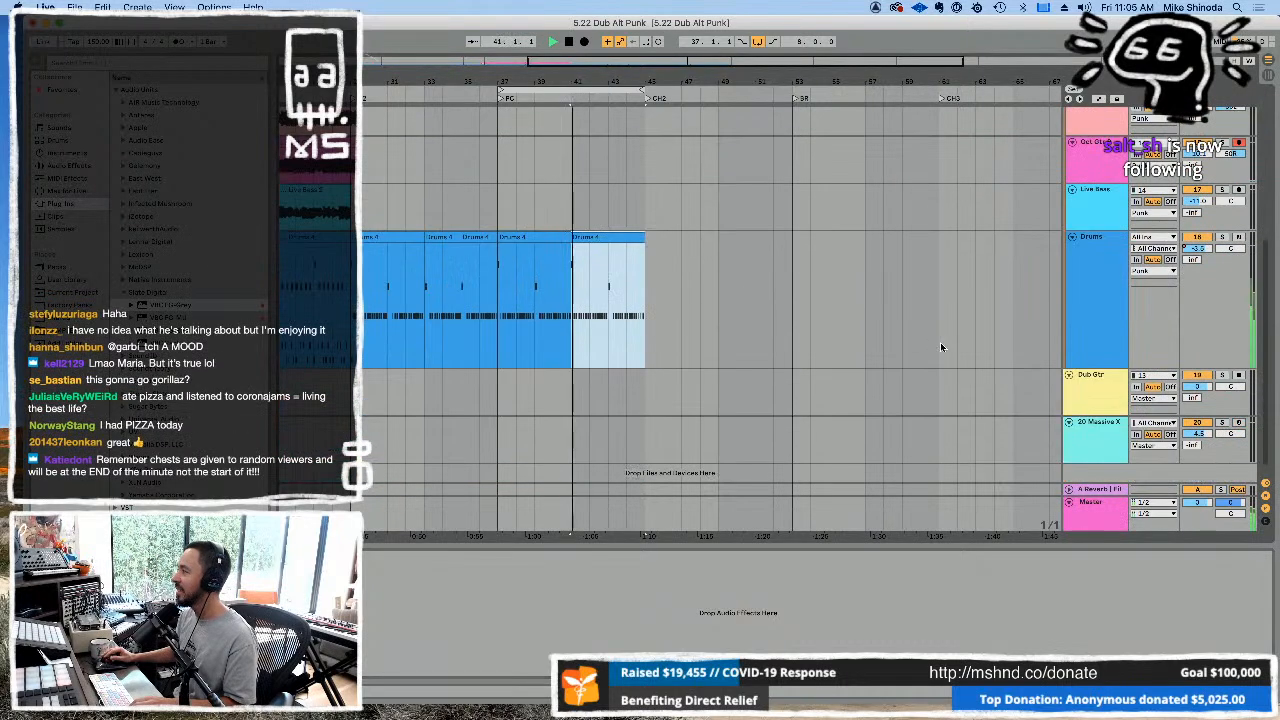
left_click(1240, 376)
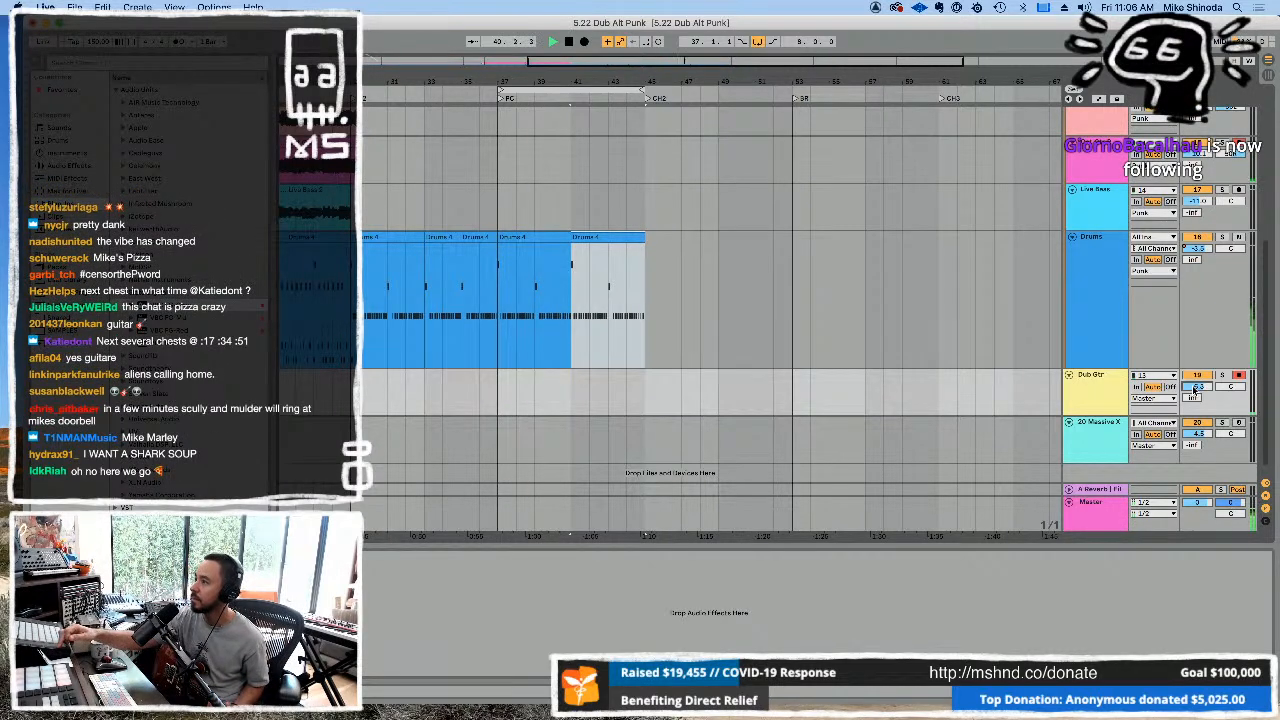
key("F9")
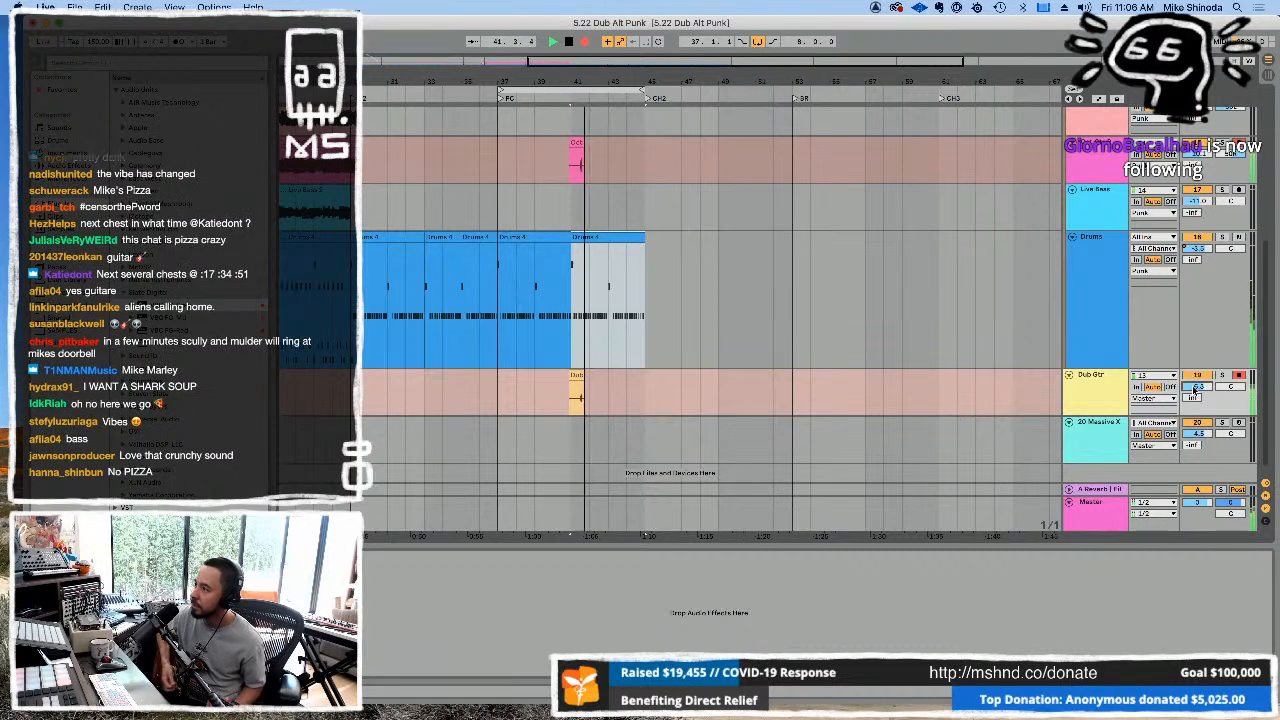
key("F9")
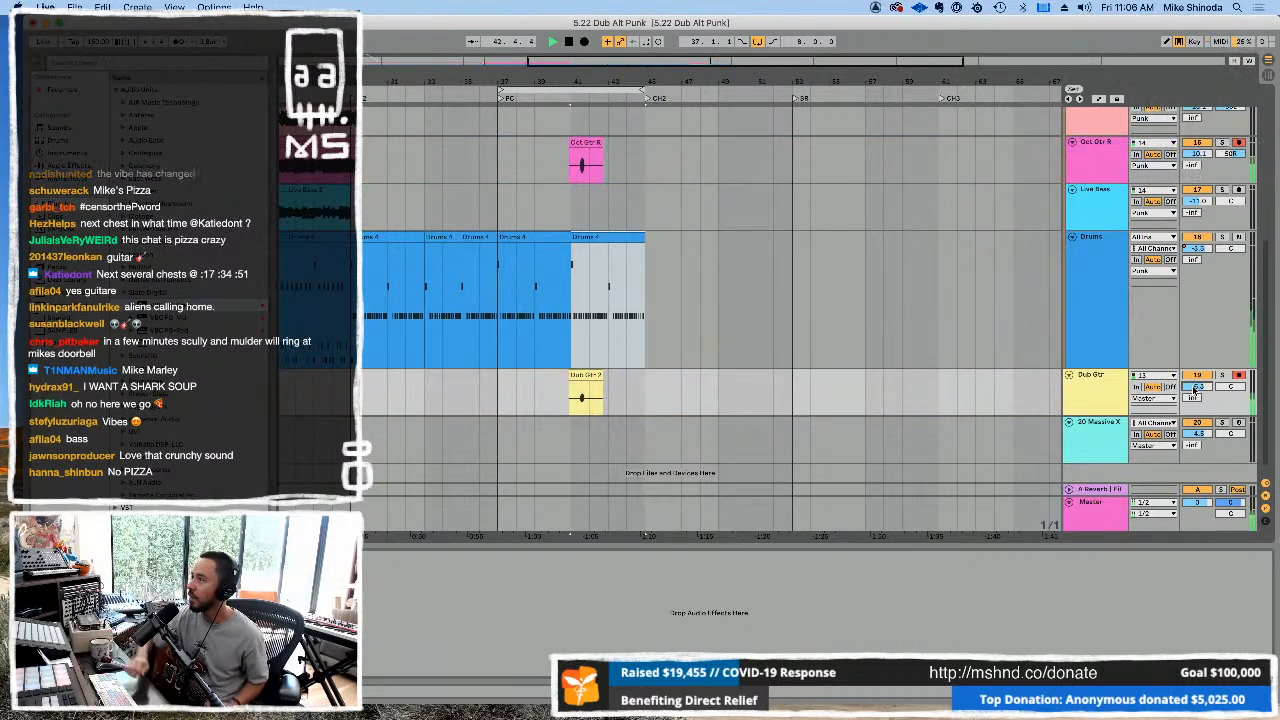
Delete the stray take on Oct Gtr R and trim the new Dub Gtr clip to span bars 41 to 42.
left_click(600, 165)
key("Delete")
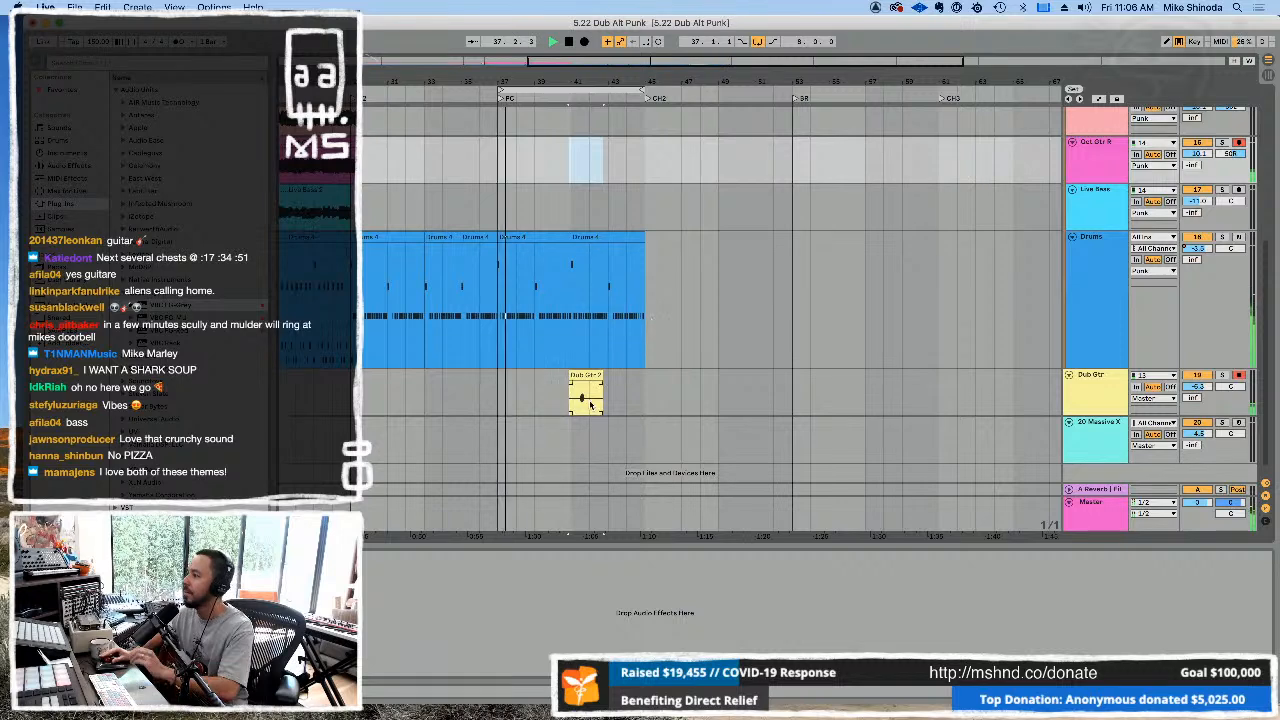
left_click_drag(590, 404, 622, 401)
key("Delete")
left_click_drag(536, 403, 568, 402)
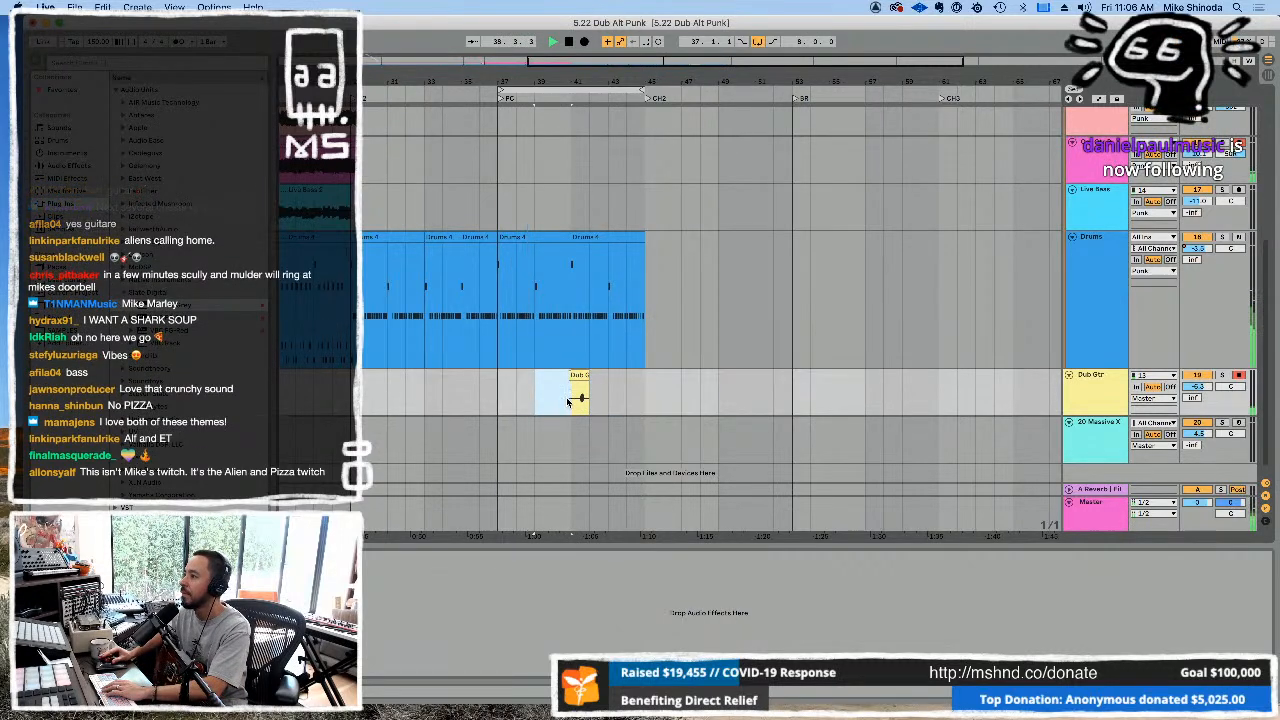
key("Delete")
left_click(580, 376)
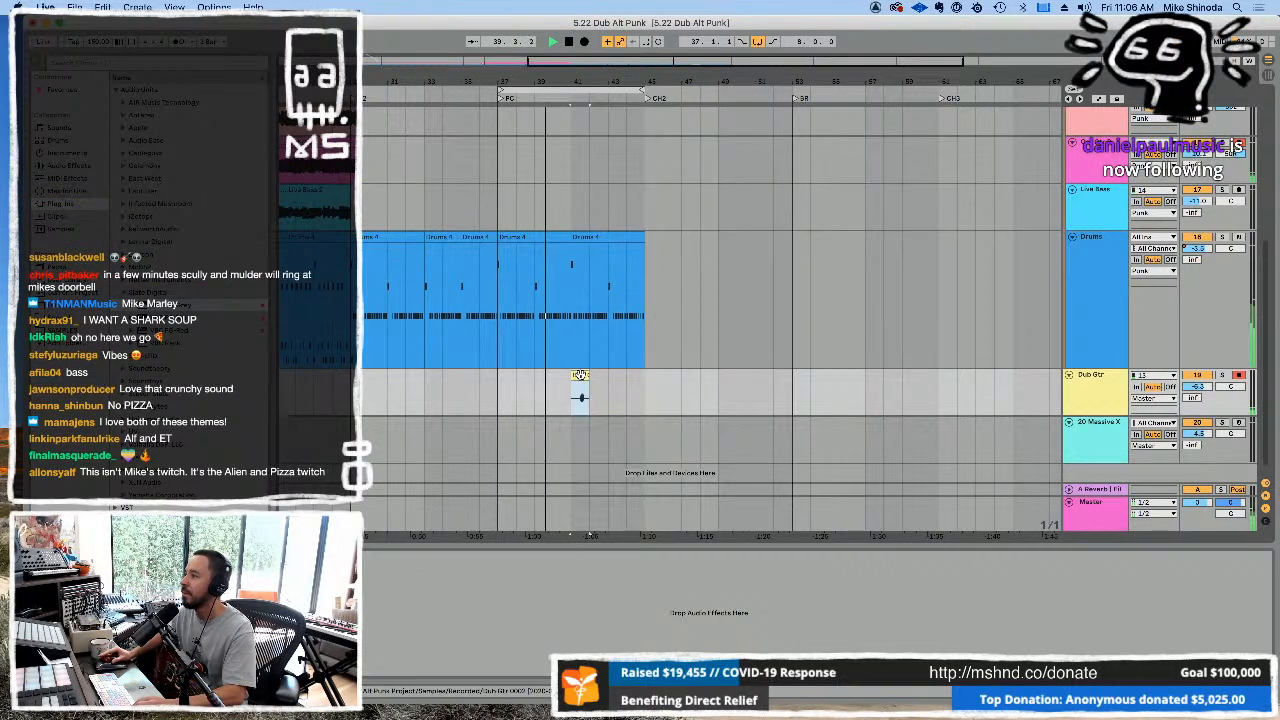
left_click(514, 393)
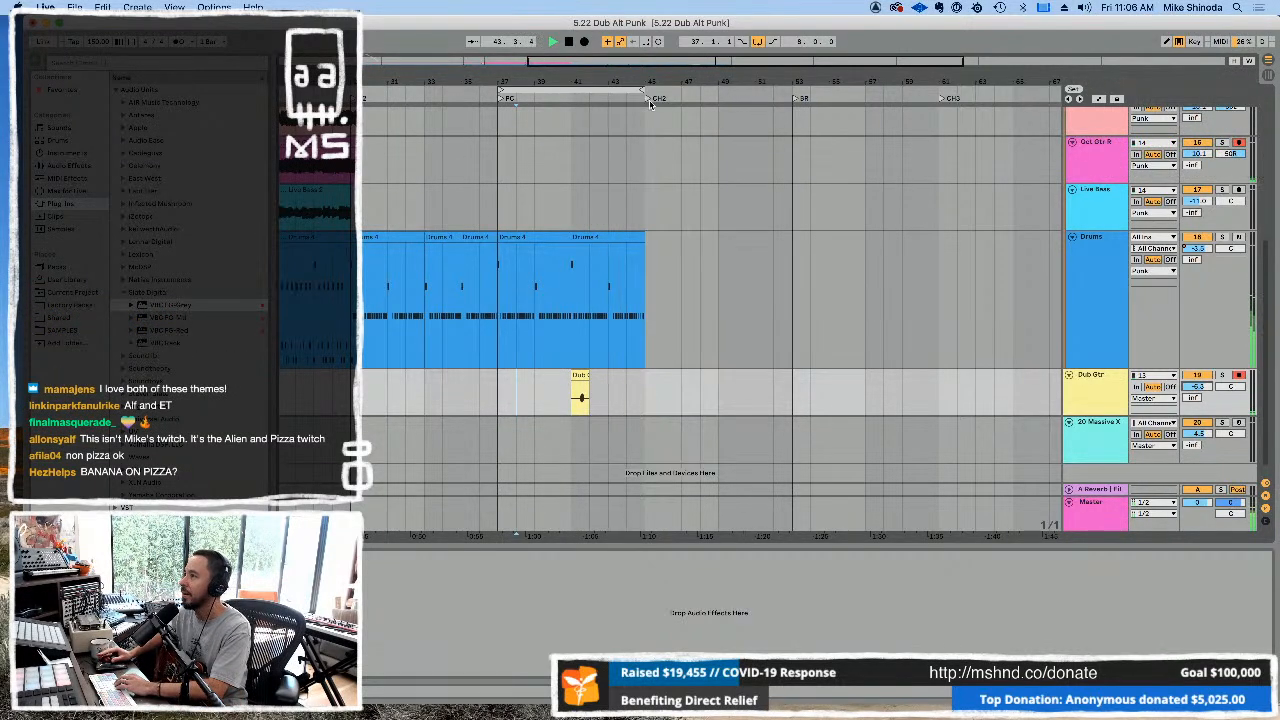
Move the guitar hit in the Dub Gtr clip earlier so its section starts at 41.3, and delete the leftover piece before it.
left_click_drag(587, 73, 634, 72)
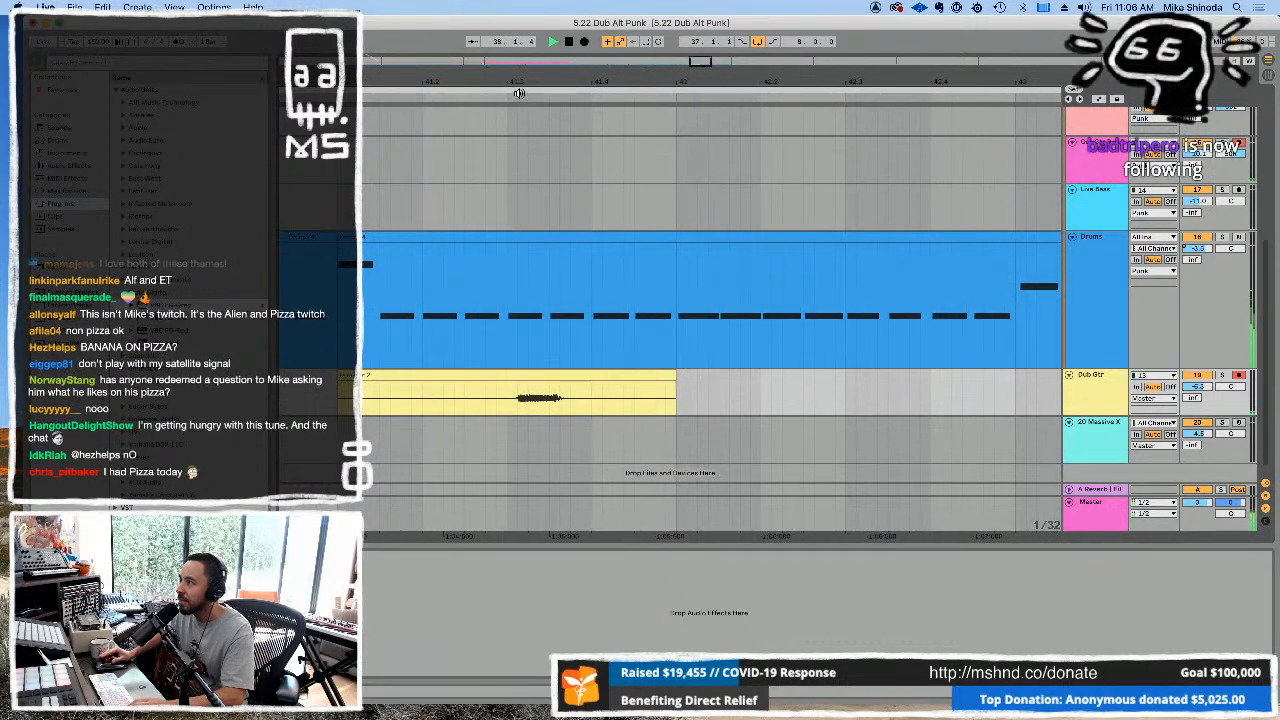
left_click_drag(520, 84, 496, 228)
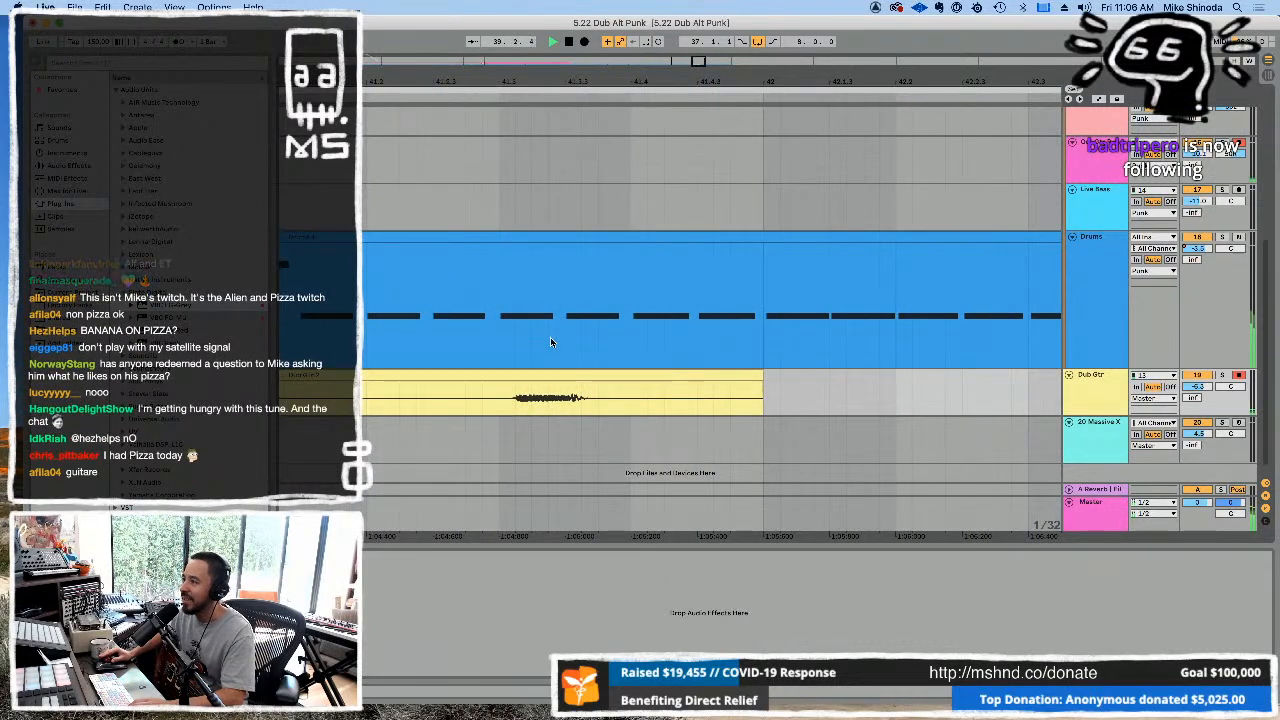
left_click_drag(515, 403, 800, 397)
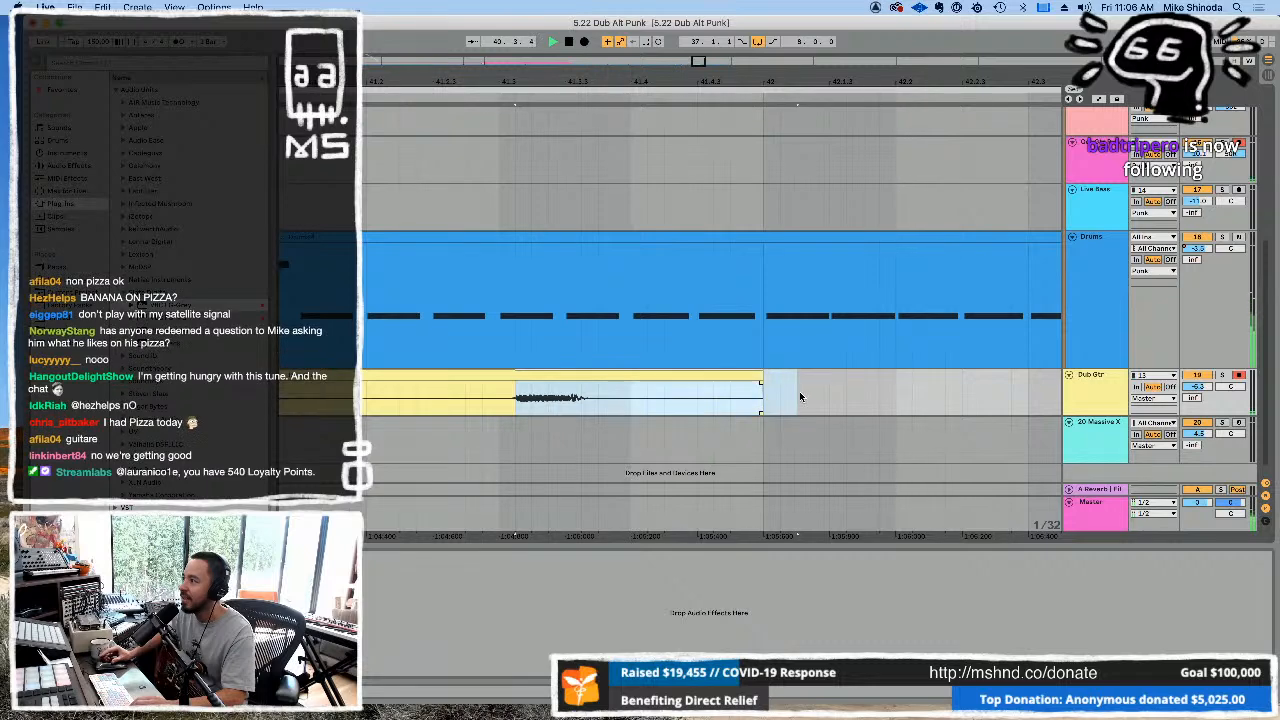
left_click_drag(530, 77, 518, 199)
left_click(482, 401, "shift")
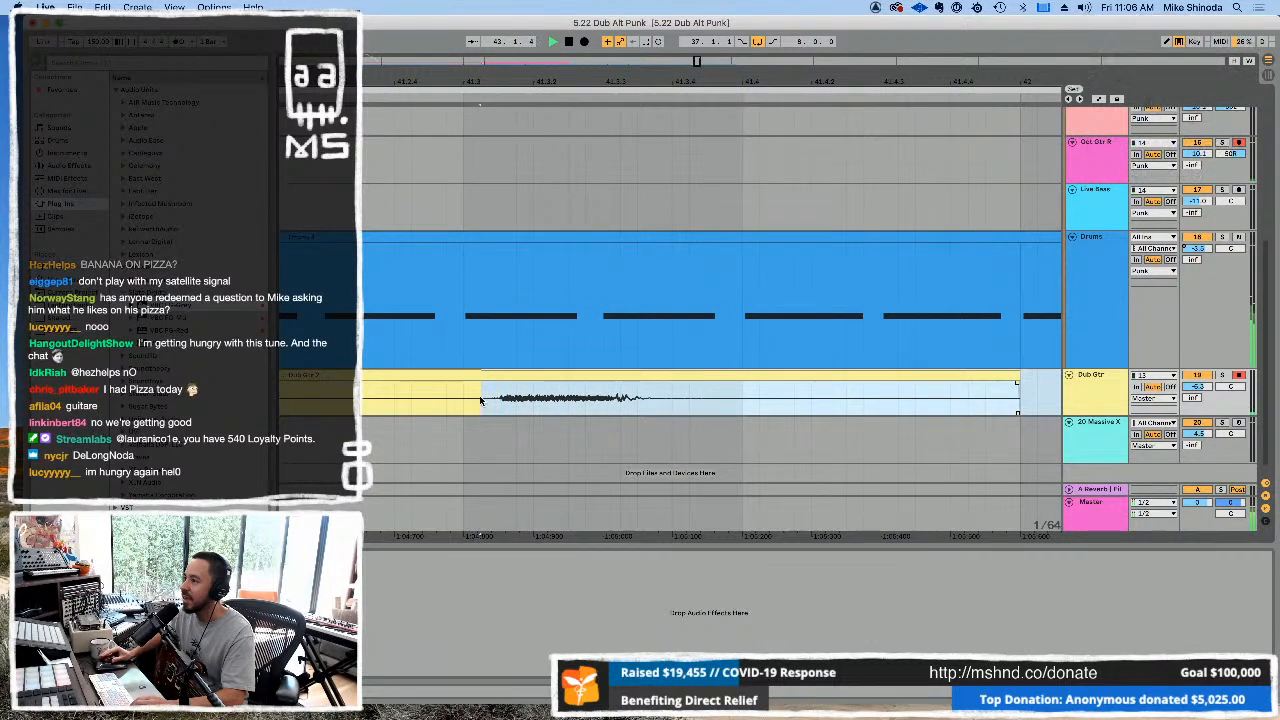
key("Delete")
left_click(465, 401)
key("super+v")
left_click(446, 375)
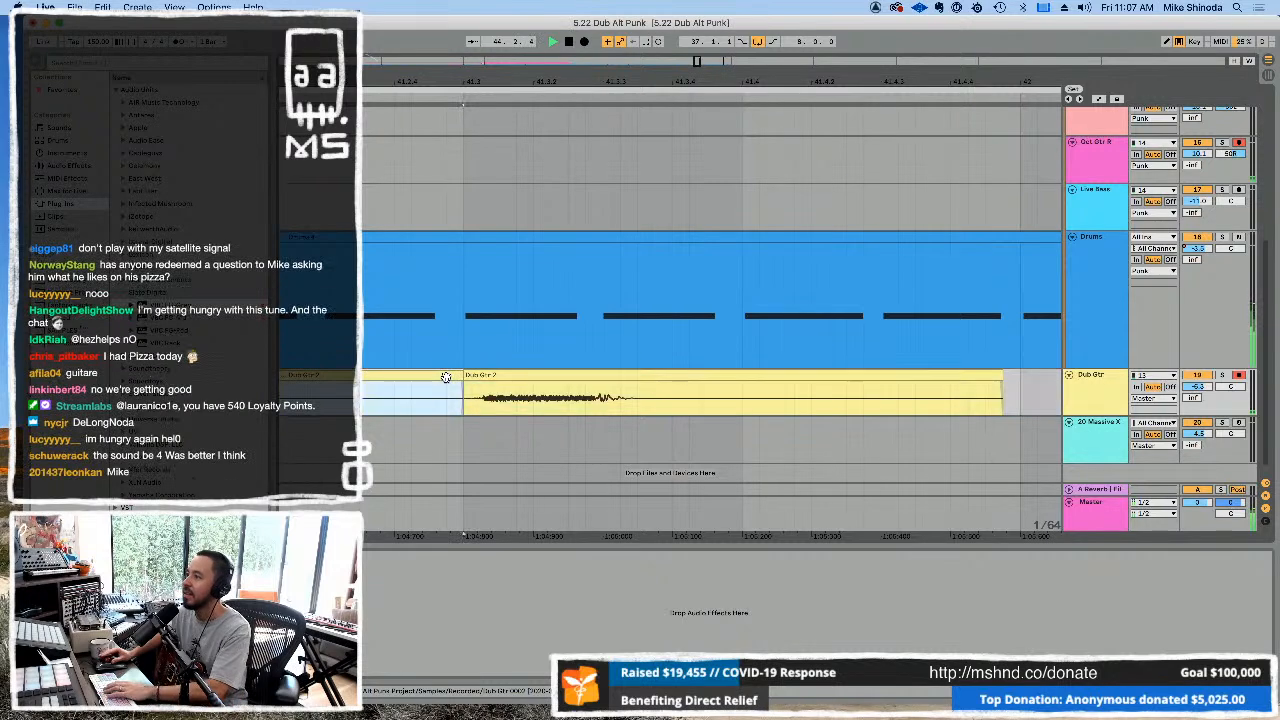
key("Delete")
Split the Dub Gtr clip just after the guitar hit and delete the silent tail.
left_click(656, 405)
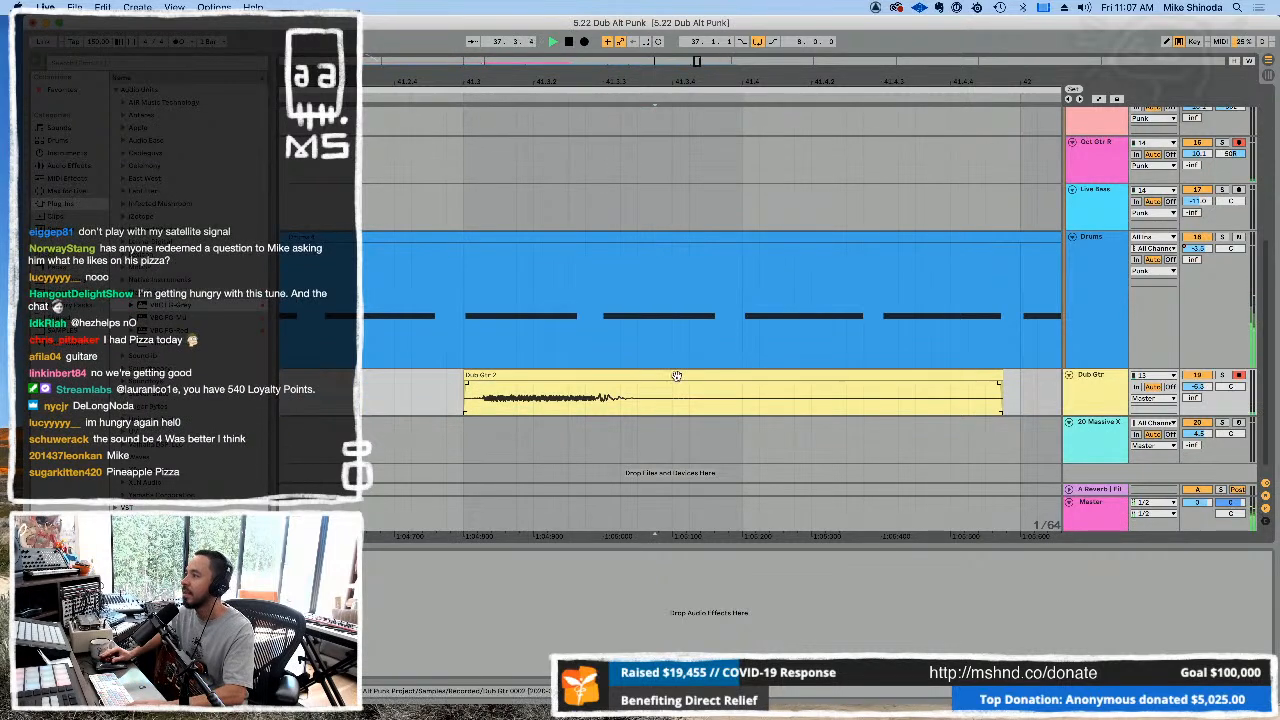
key("super+e")
left_click(678, 375)
key("Delete")
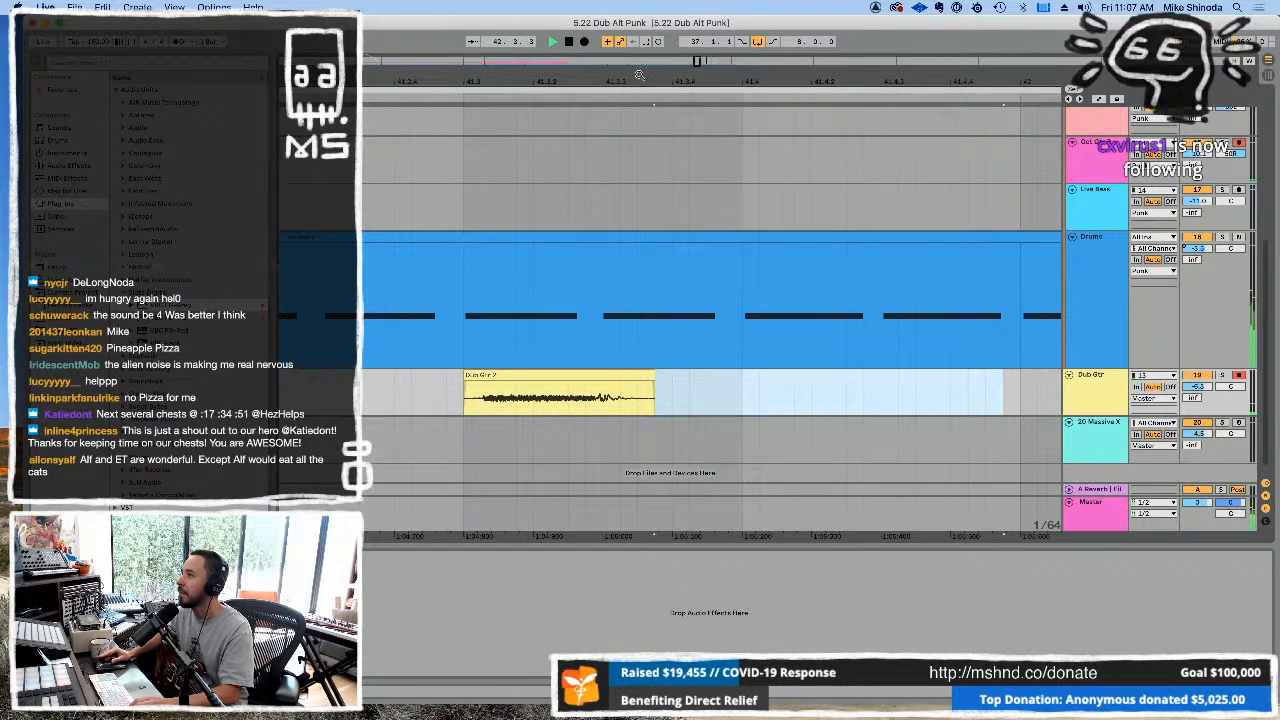
left_click_drag(638, 70, 638, 18)
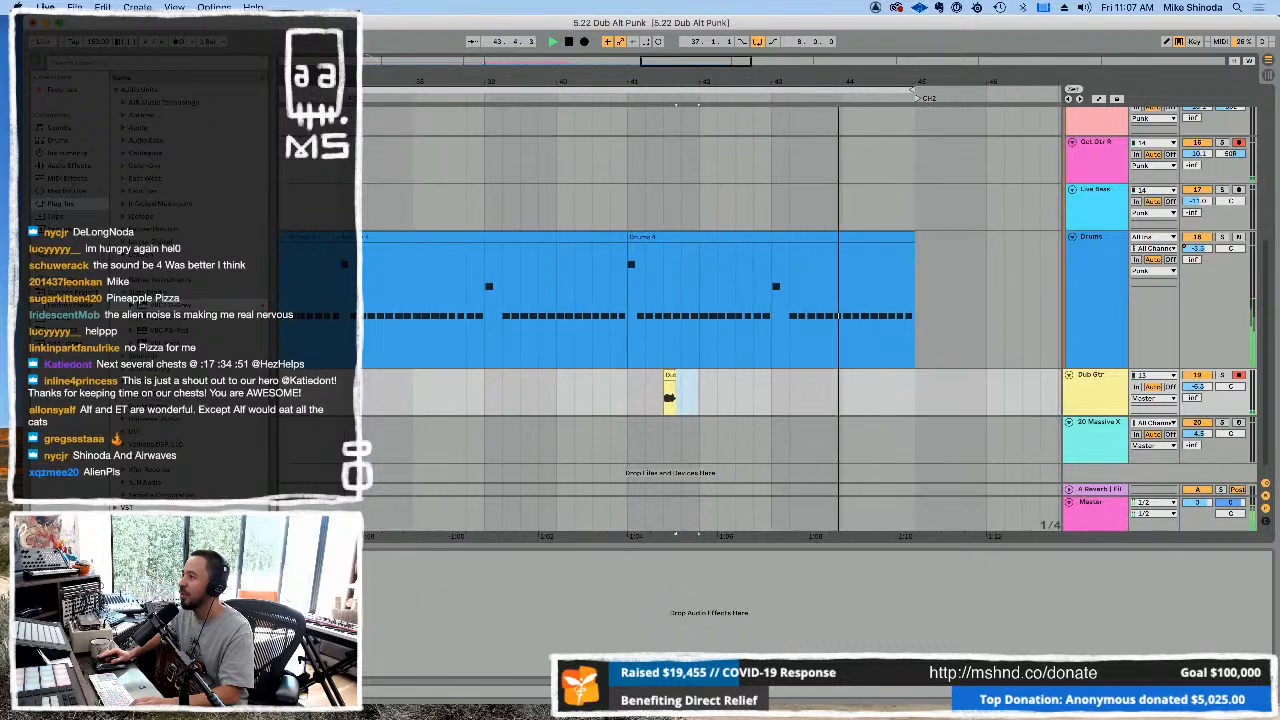
scroll(807, 211, "up", 2)
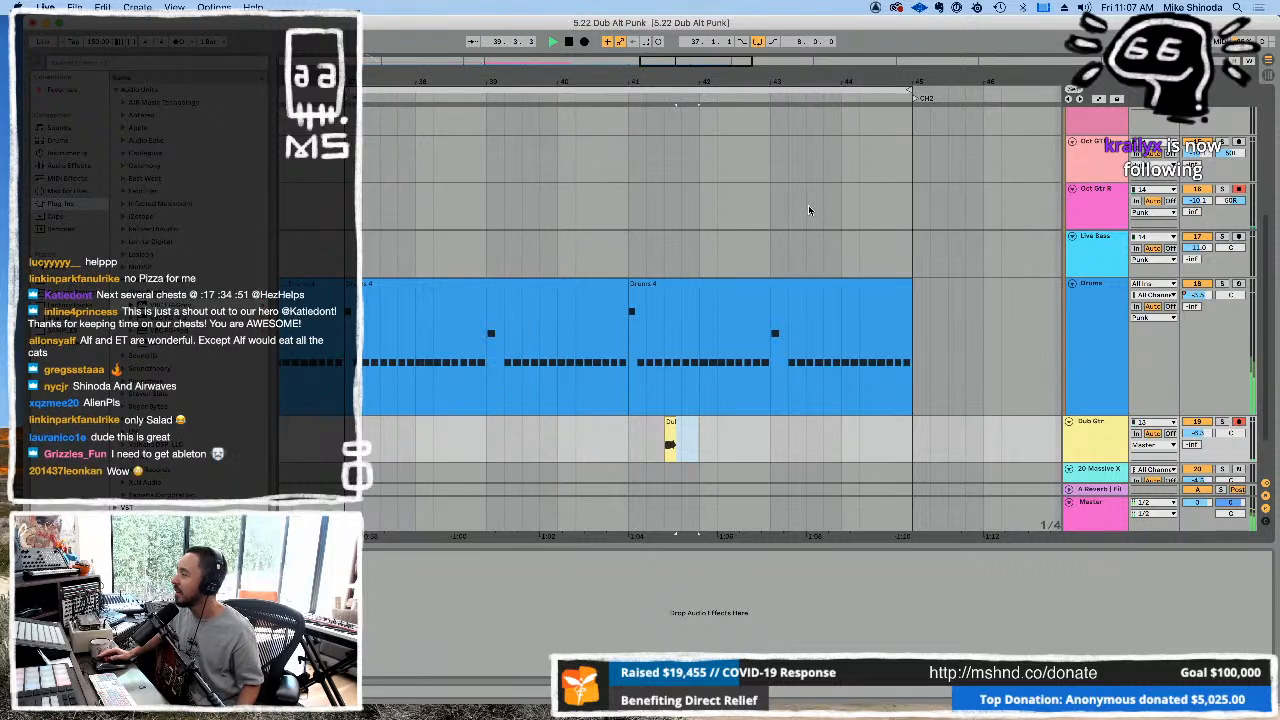
Disarm Dub Gtr and insert a new audio track below it named "GTR dub".
left_click(1240, 422)
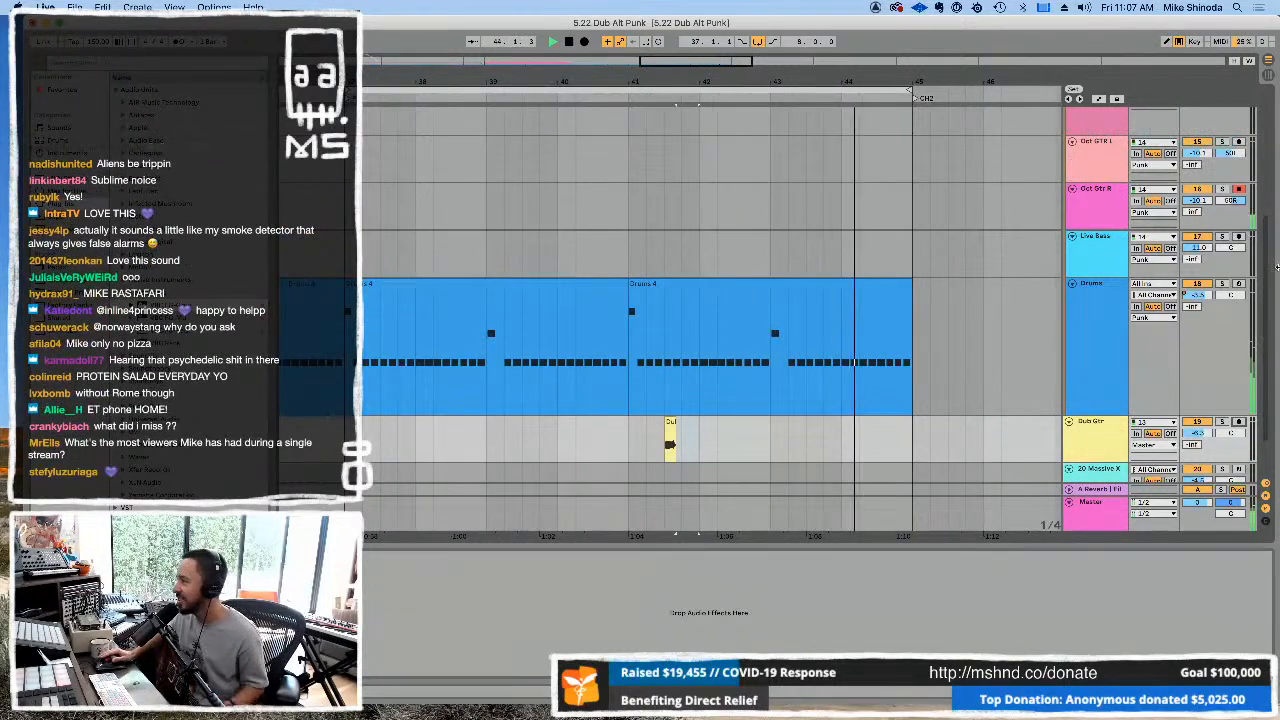
left_click(1105, 426)
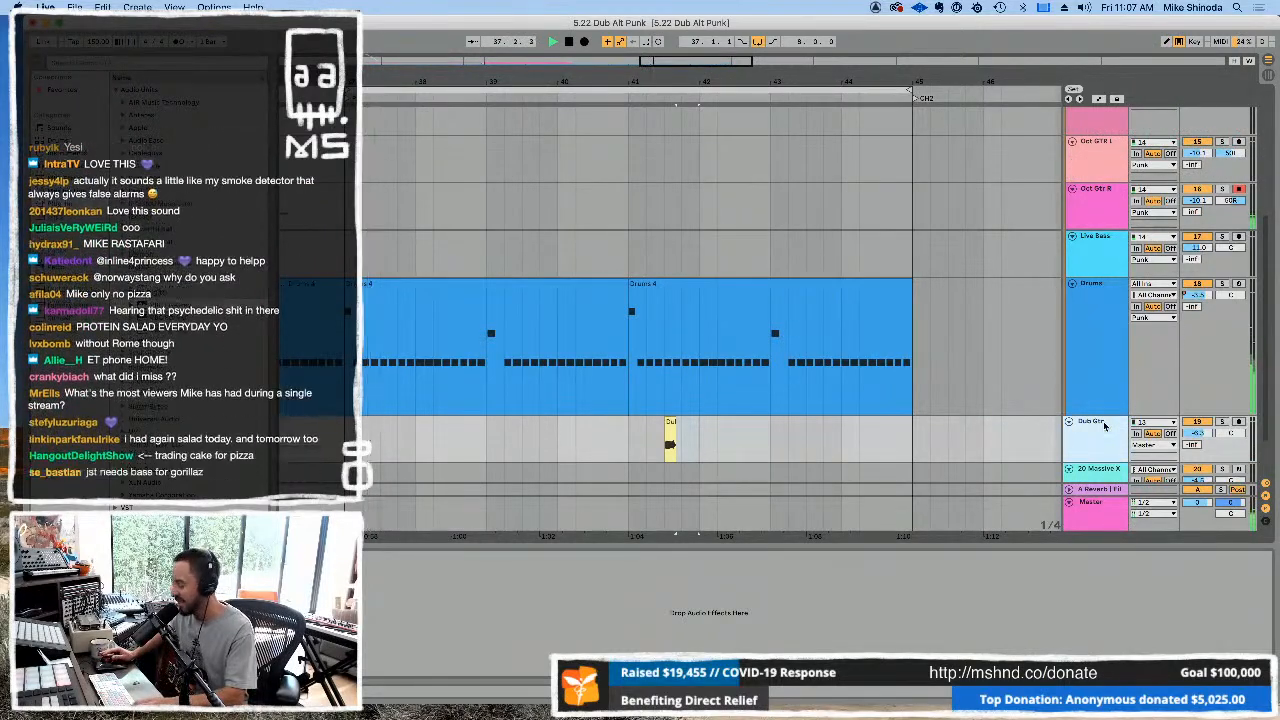
key("super+t")
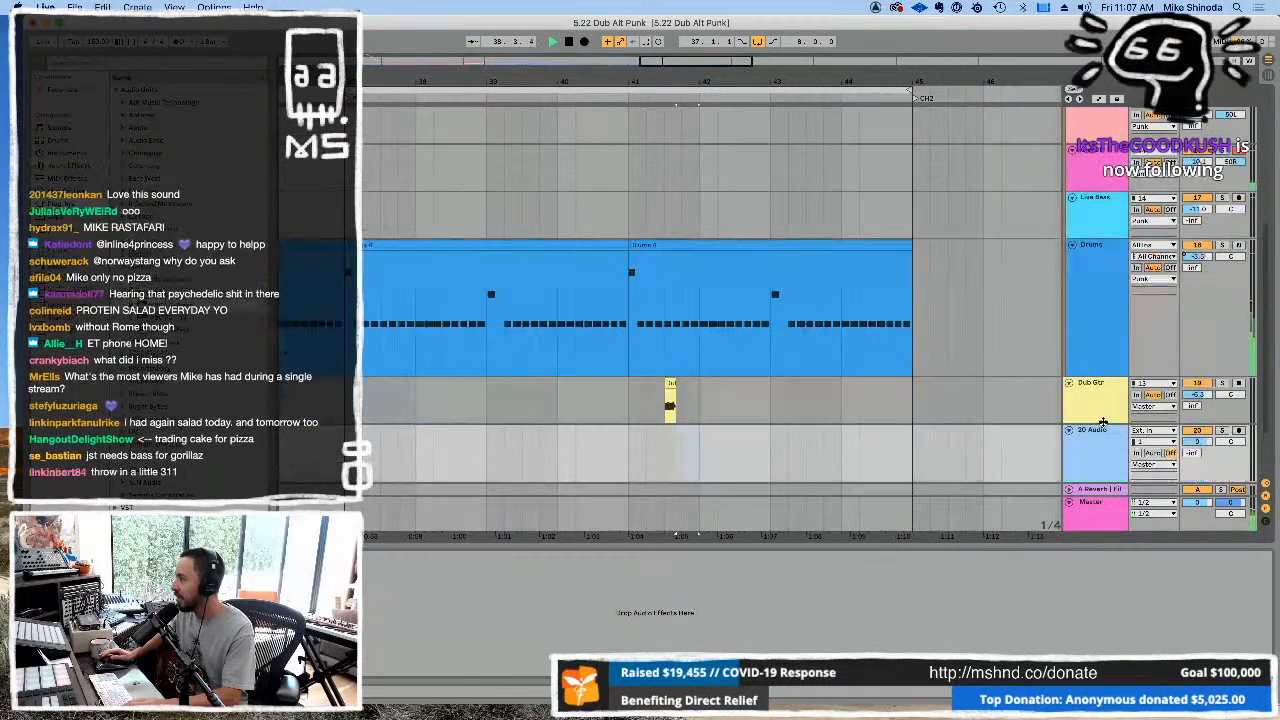
key("super+r")
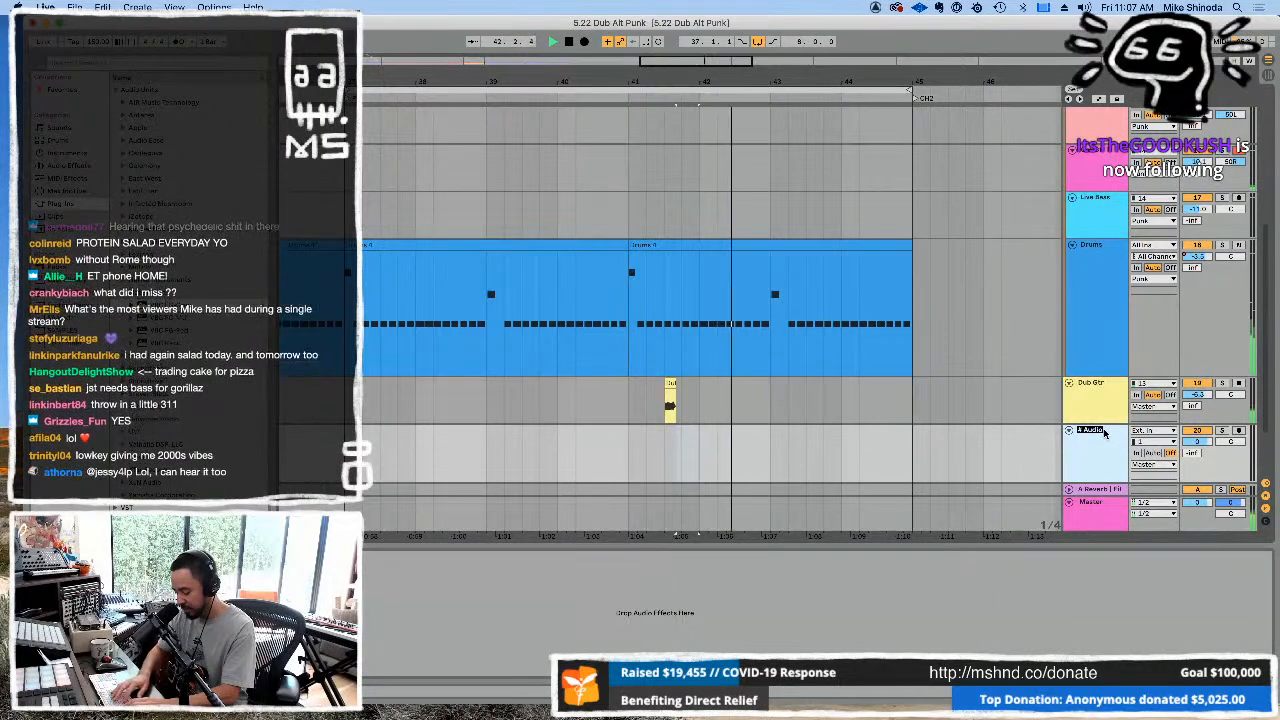
type("GTR re")
key("BackSpace")
key("BackSpace")
key("BackSpace")
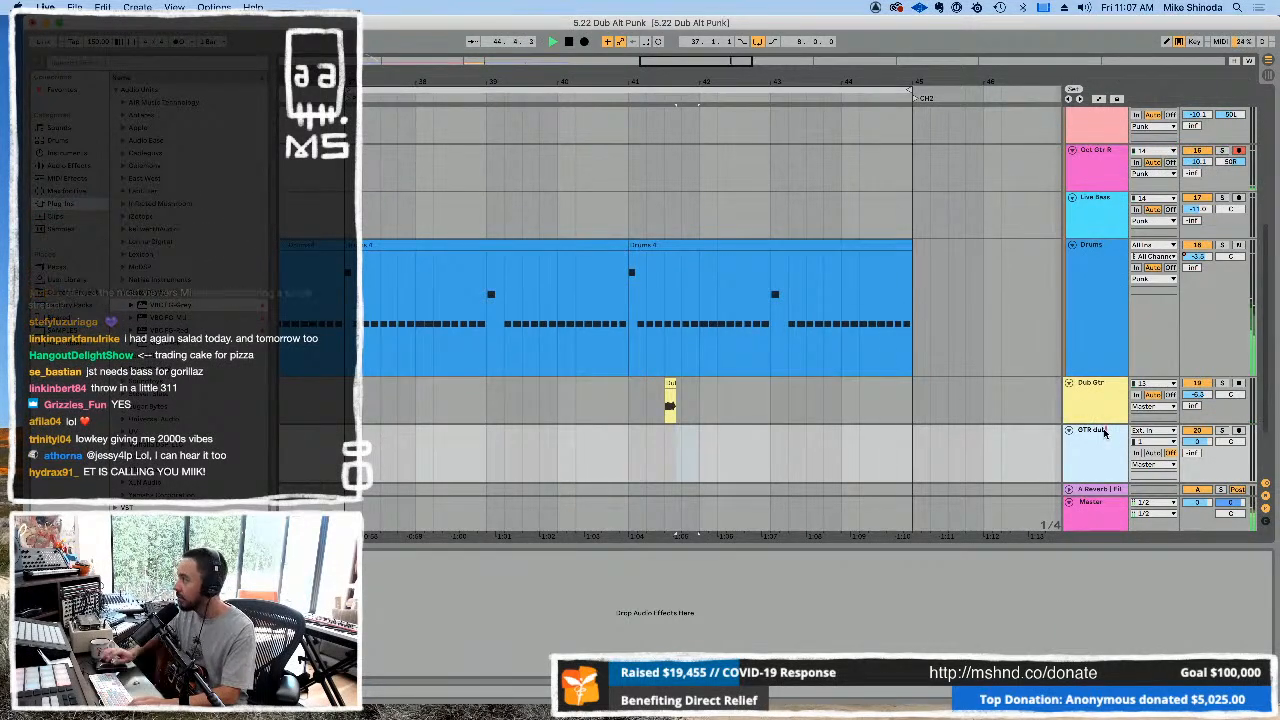
Arm the GTR dub track, set its input channel to 13 and lower its volume to about -14.8 dB.
left_click(1239, 432)
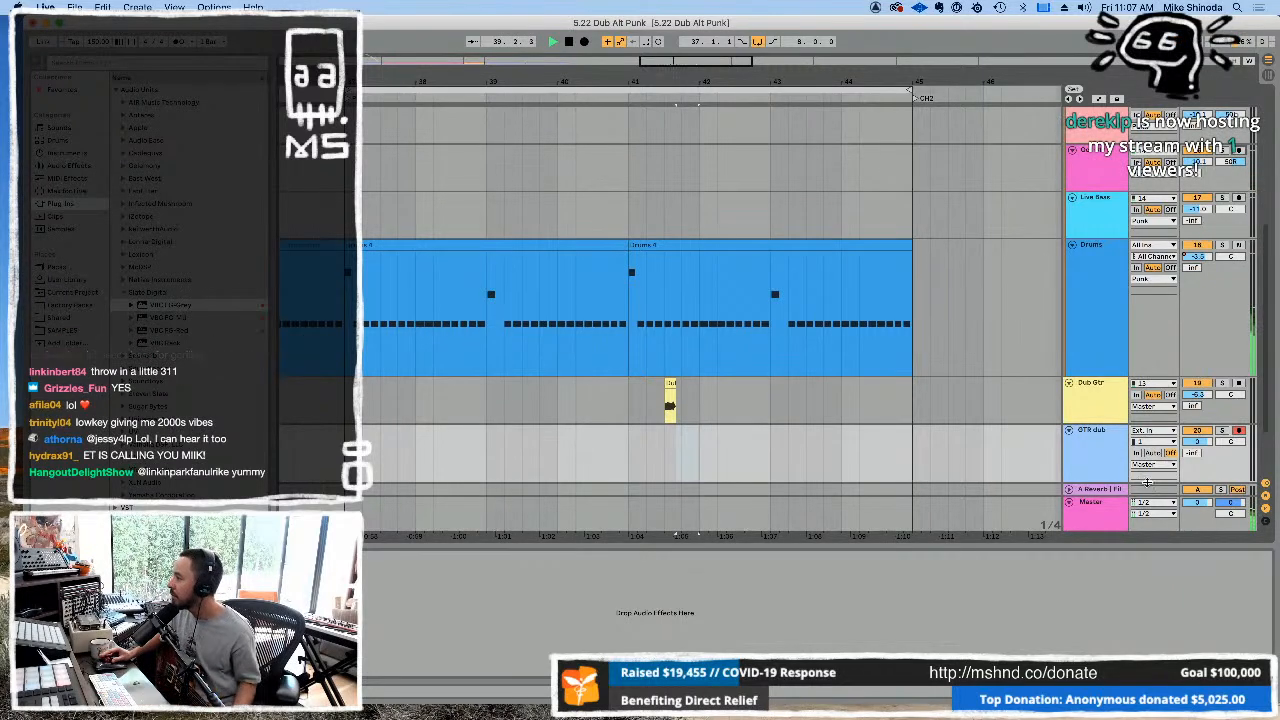
left_click(1156, 442)
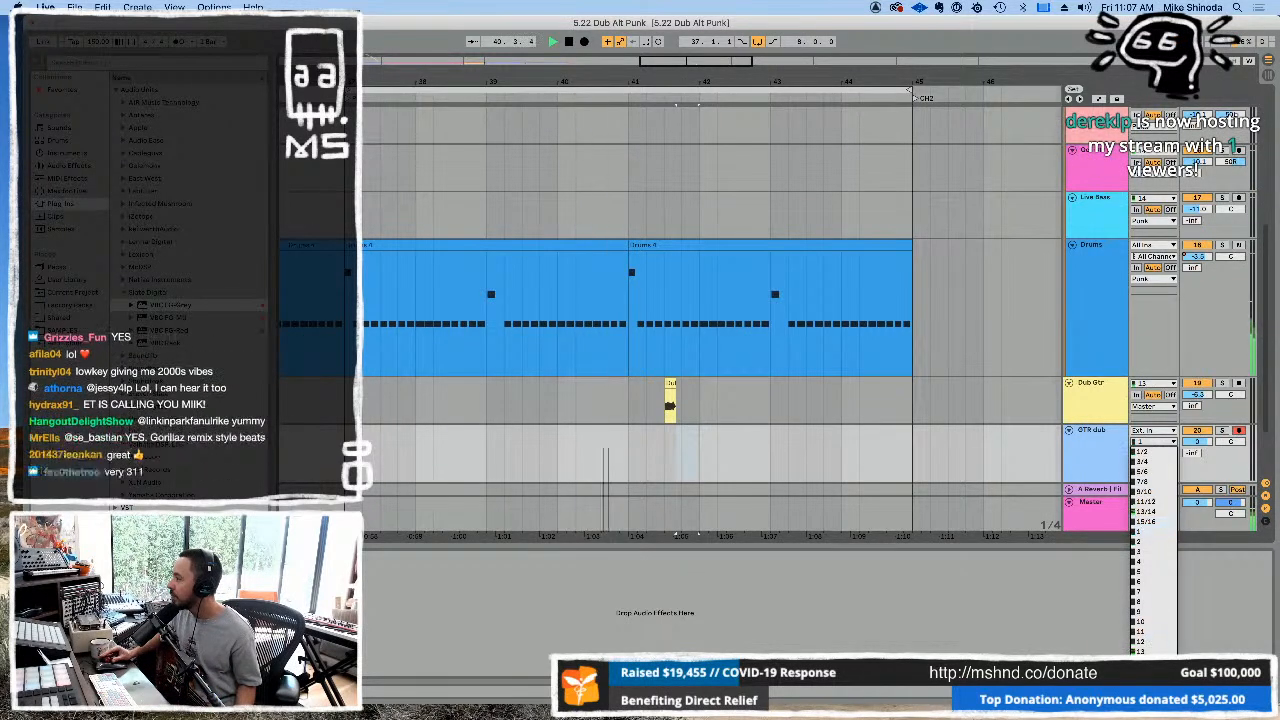
left_click(1143, 645)
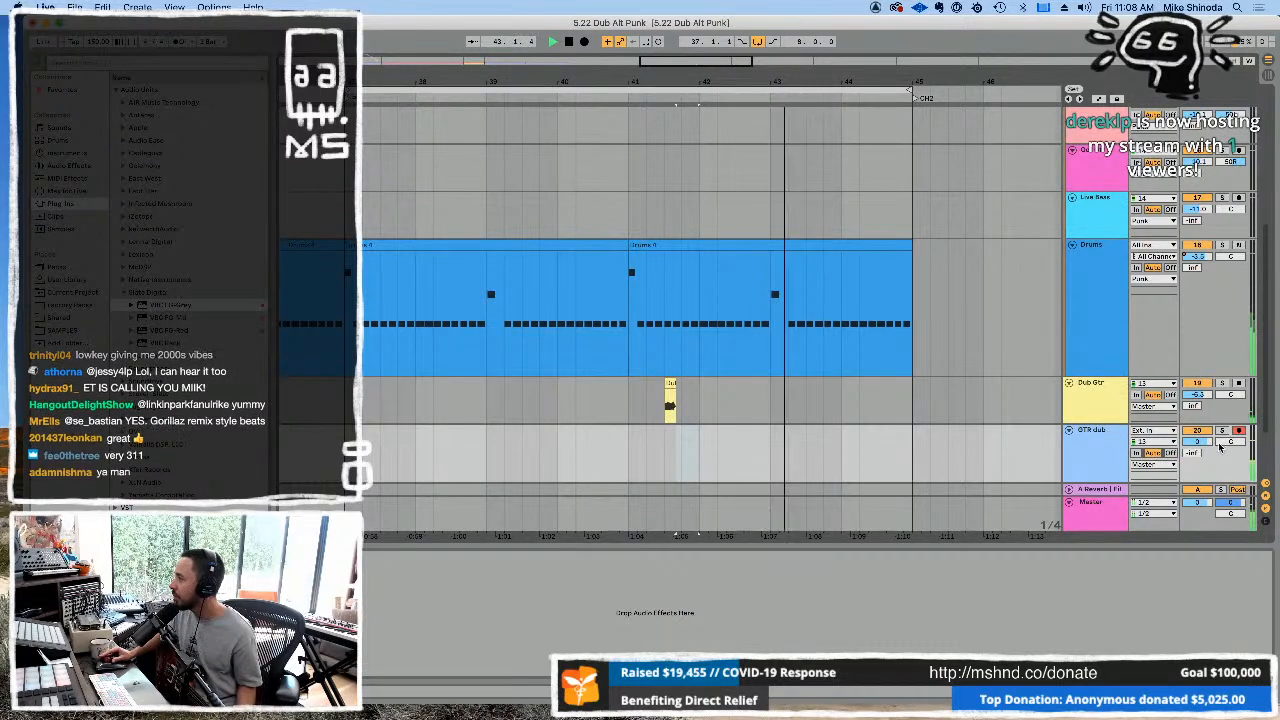
left_click_drag(1197, 442, 1197, 470)
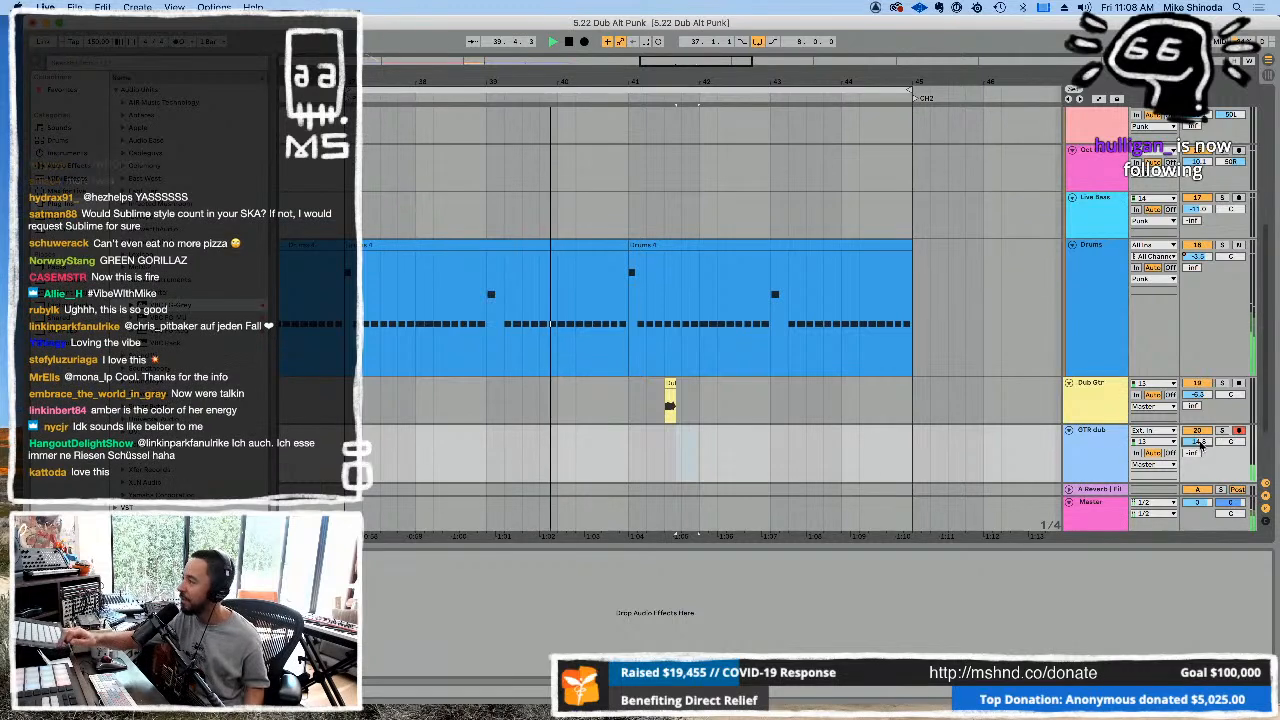
Record a dub guitar take on GTR dub over the loop and extend the clip's start back to bar 37.
key("F9")
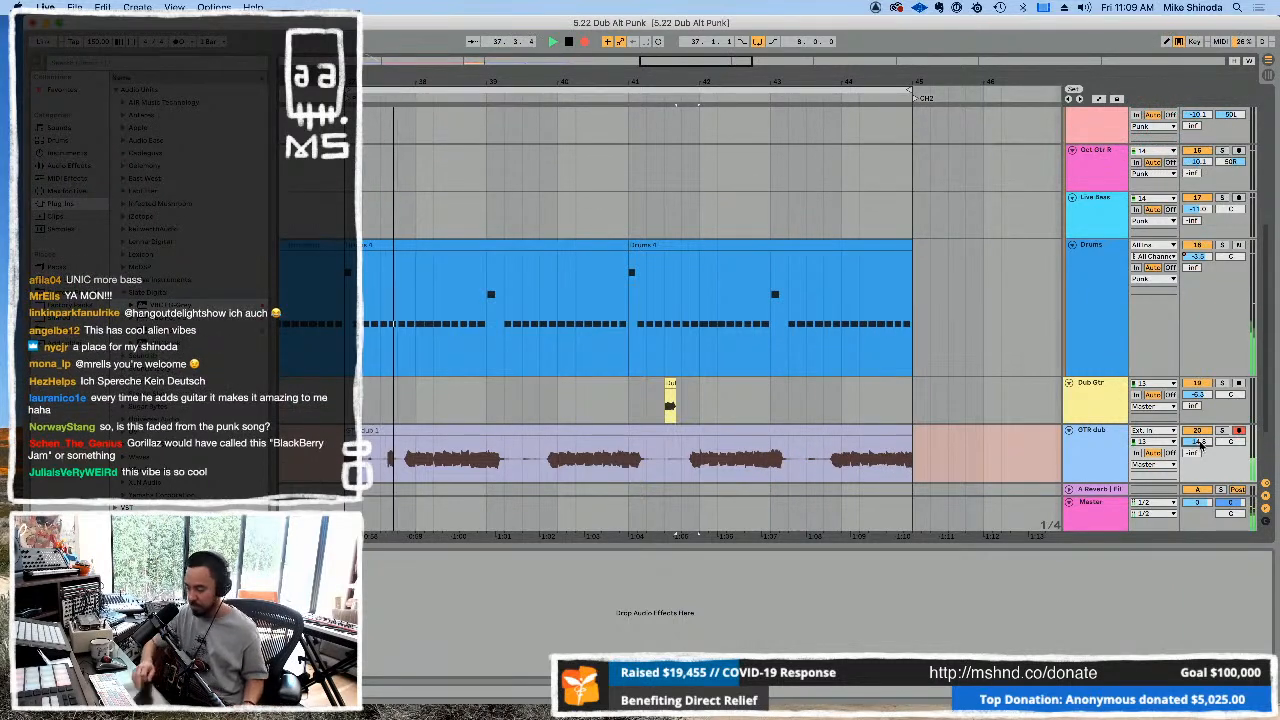
key("F9")
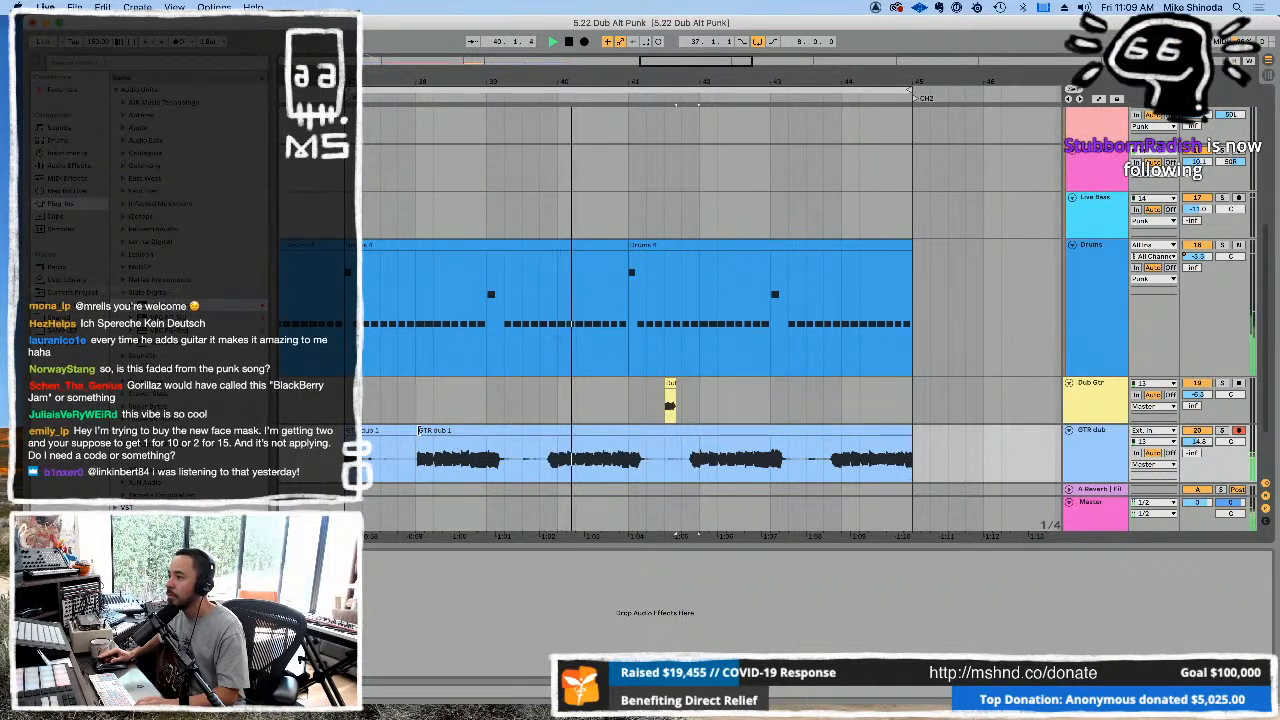
left_click_drag(417, 431, 346, 431)
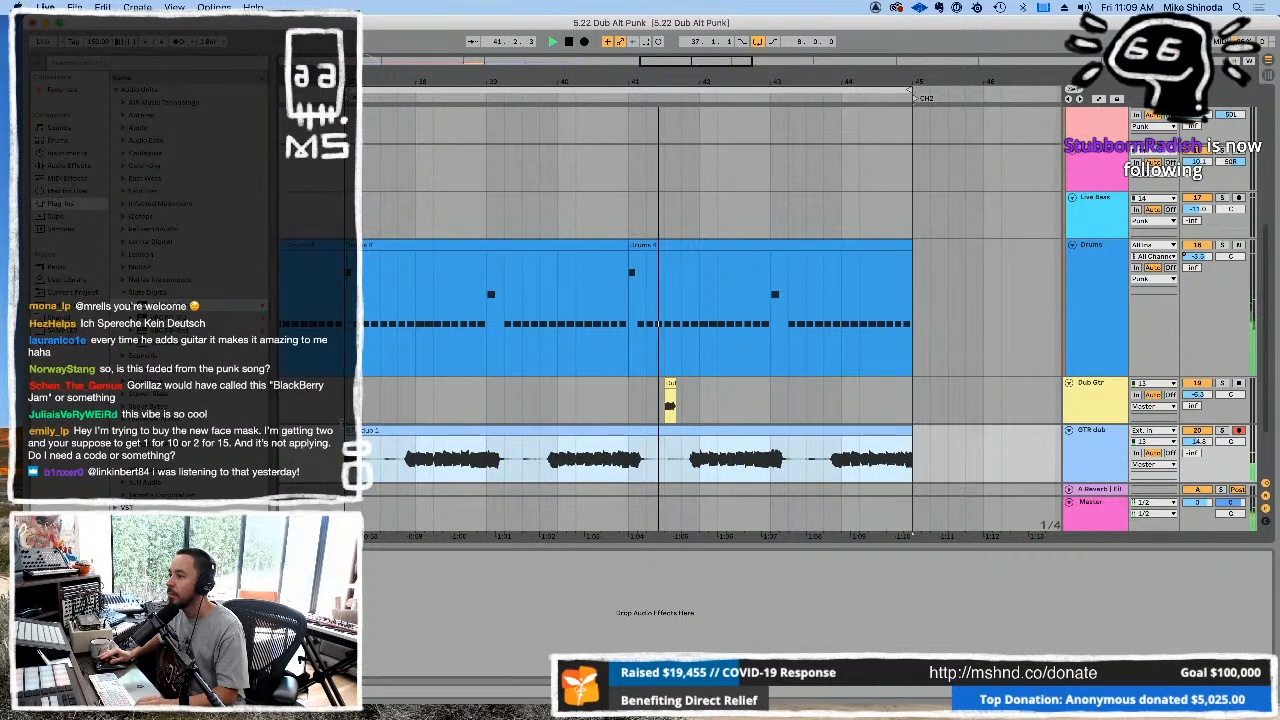
Move the second half of the GTR dub take, bars 41 to 45, onto the GTR R track at bar 37.
left_click_drag(622, 470, 920, 421)
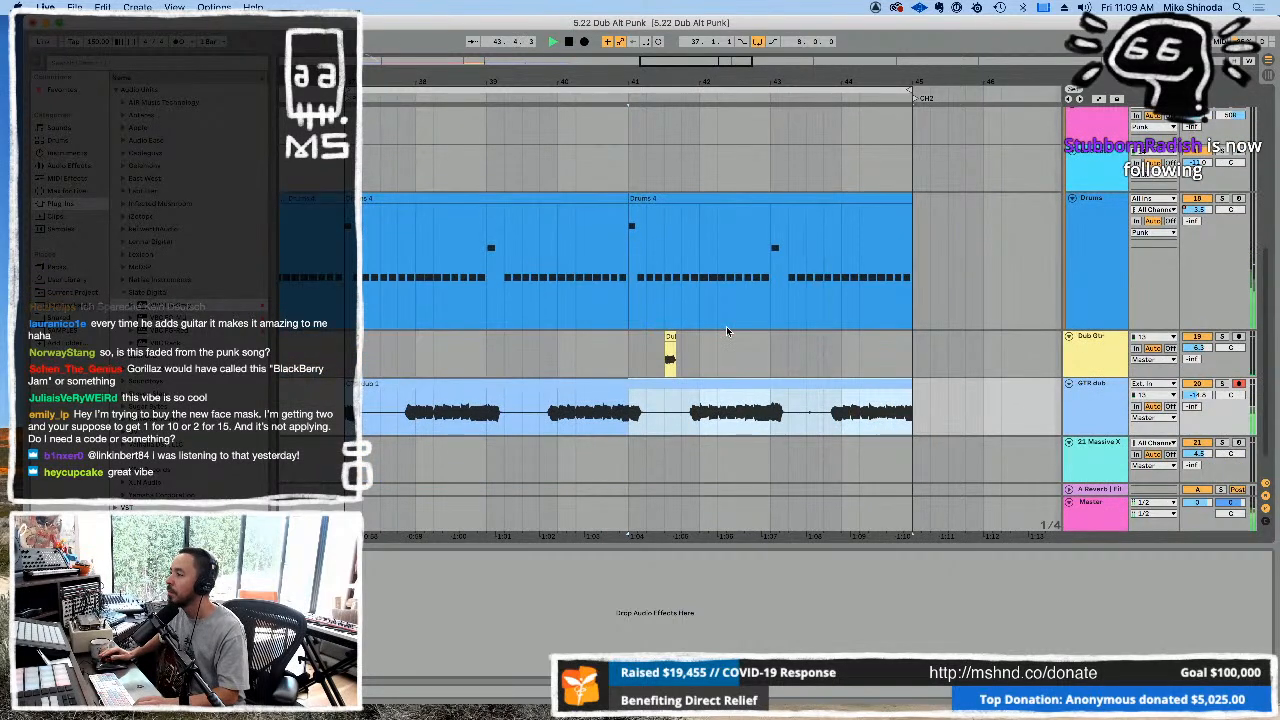
scroll(698, 308, "down", 1)
scroll(700, 306, "up", 4)
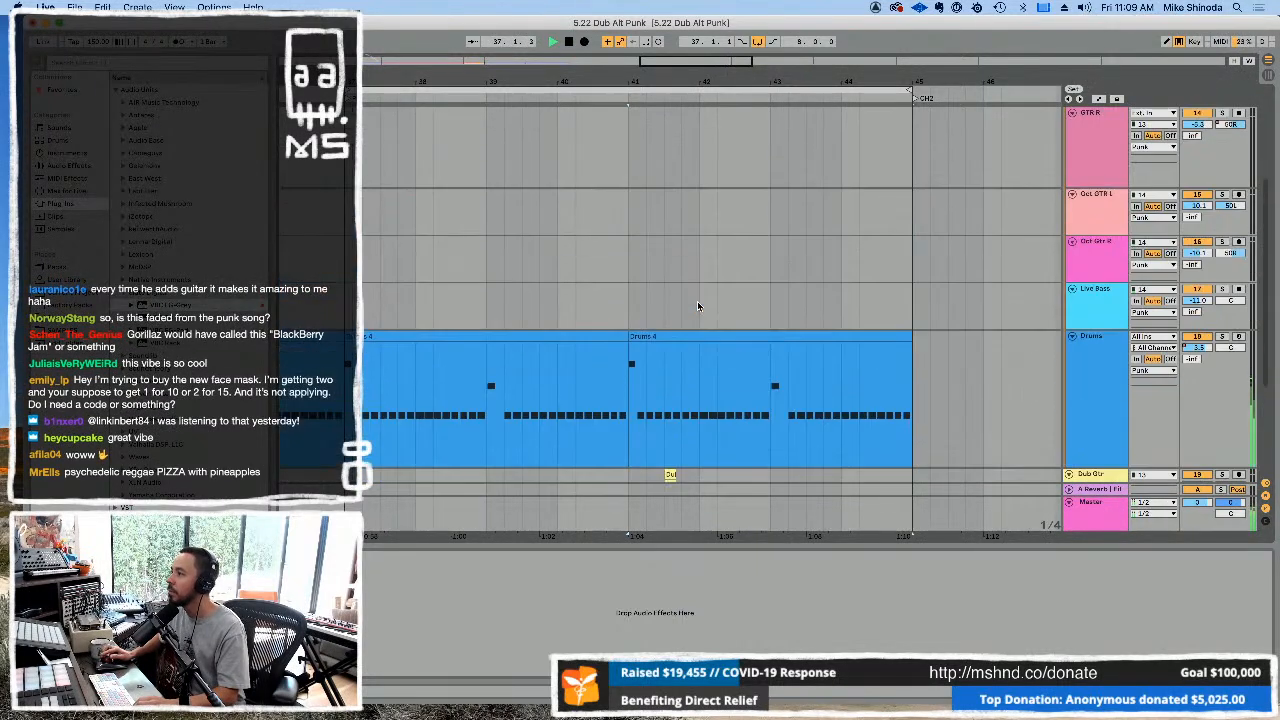
scroll(405, 268, "up", 3)
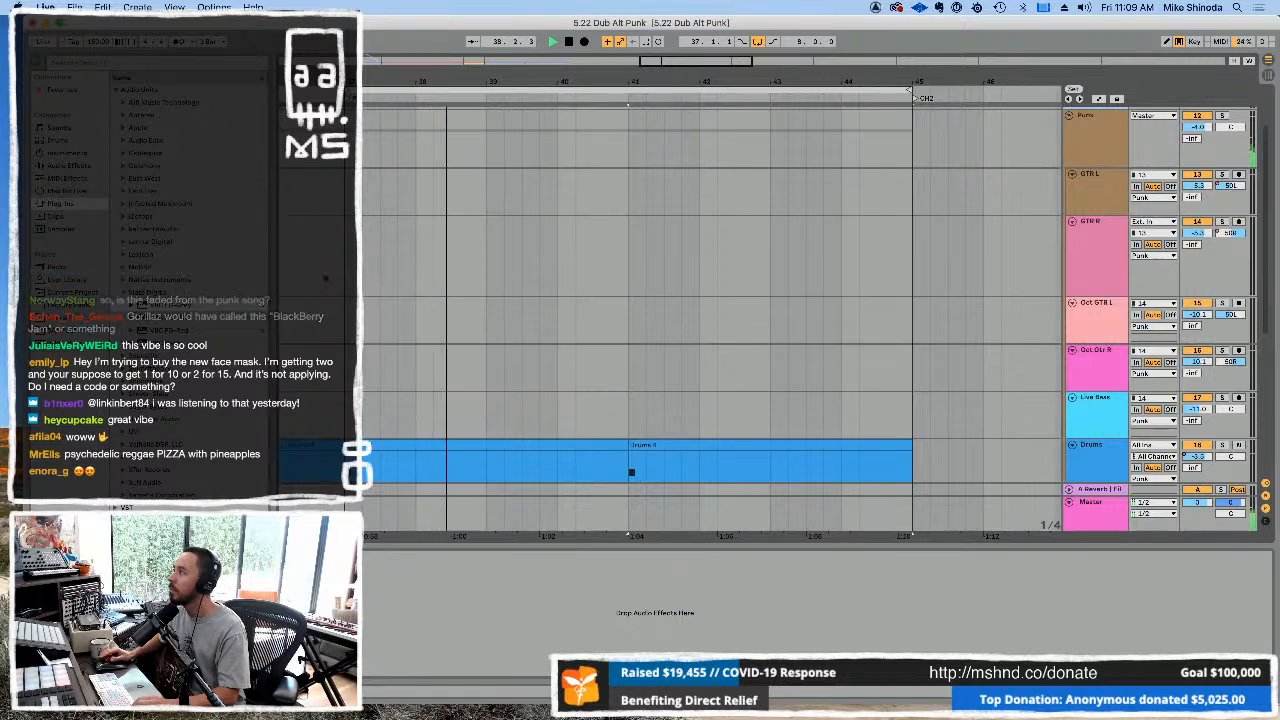
left_click(341, 270)
Move the remaining GTR dub clip onto GTR L at bar 37 and duplicate both guitar clips over bars 41 to 45.
scroll(487, 278, "down", 5)
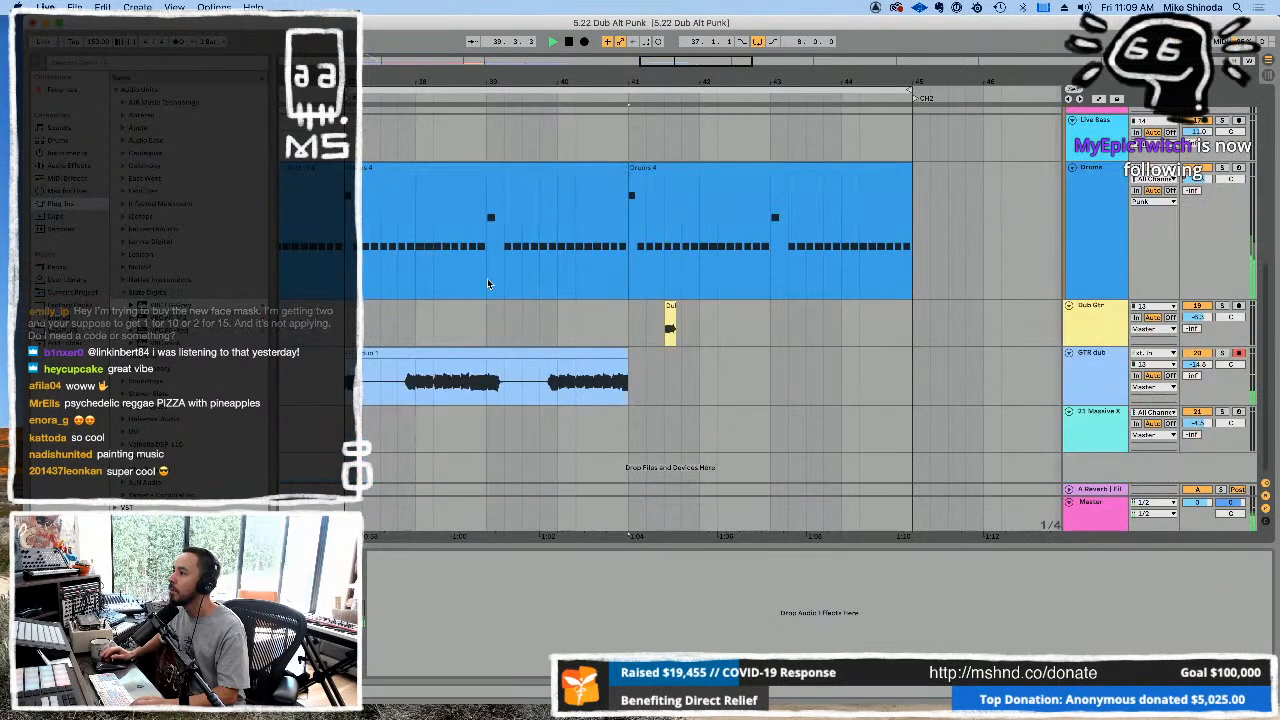
left_click(474, 353)
scroll(475, 357, "up", 5)
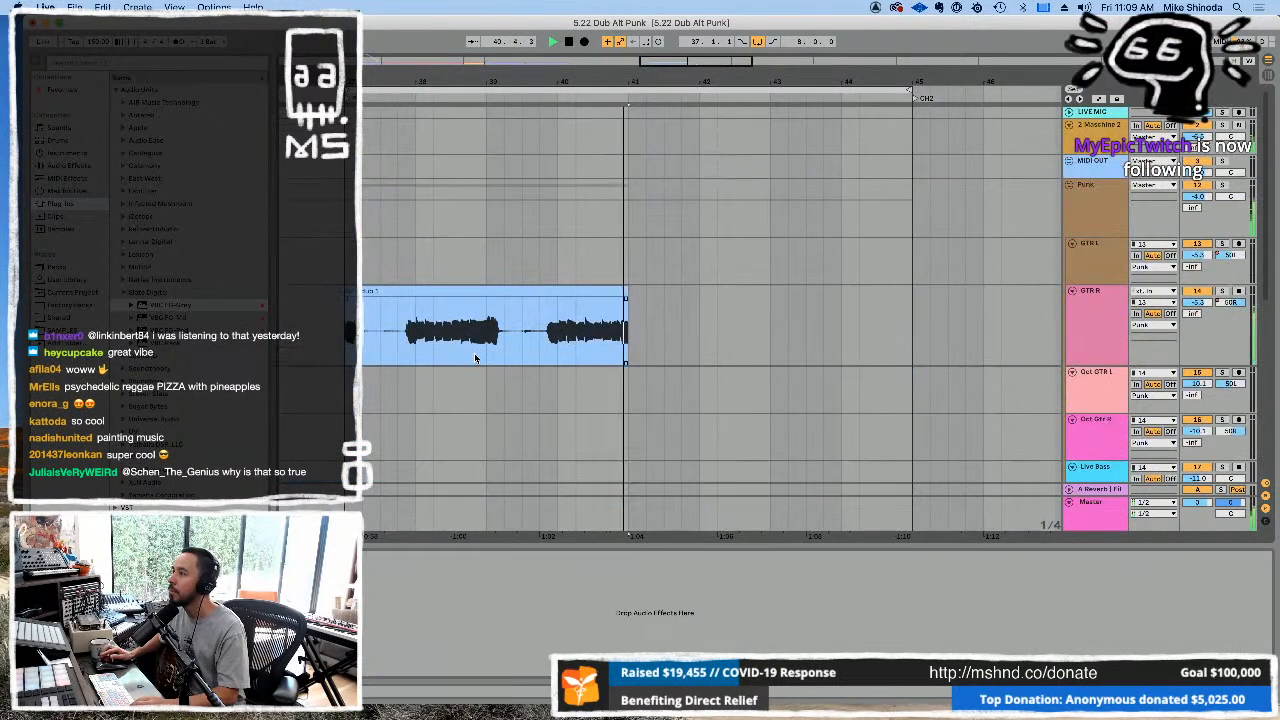
key("super+d")
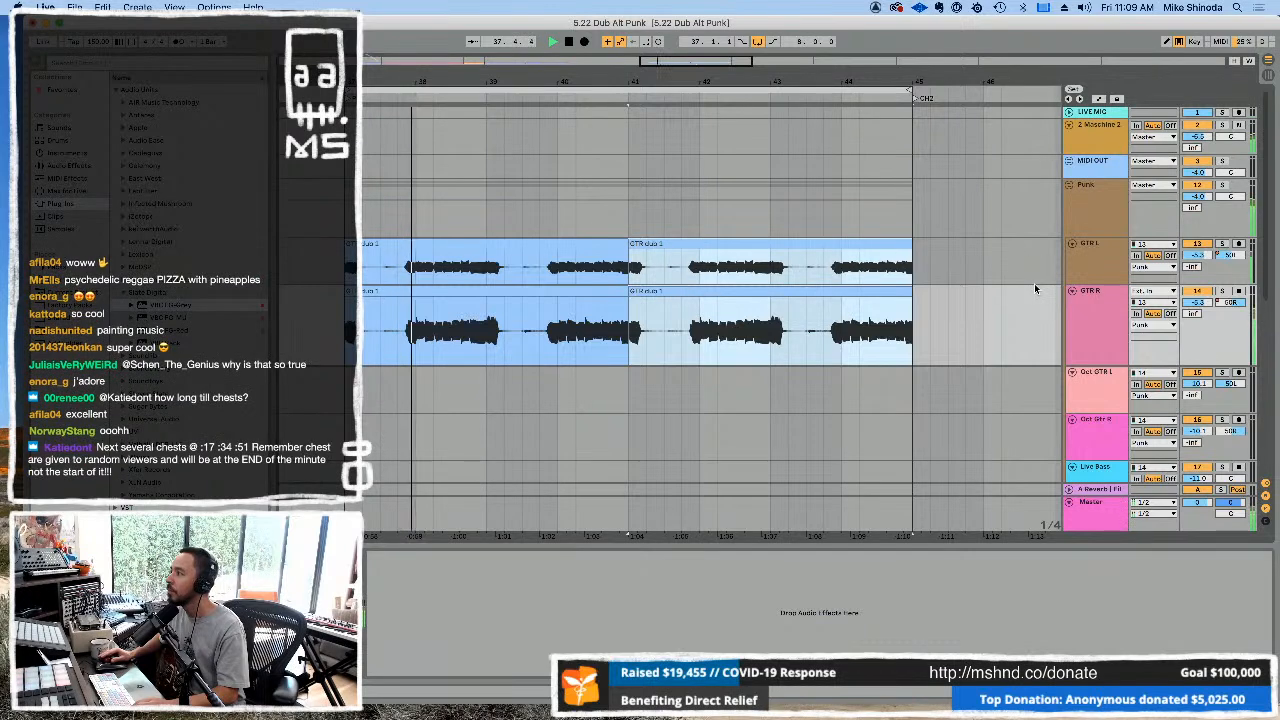
Select the GTR L and GTR R clips from bar 37 to 45 and insert a new audio track below GTR dub.
left_click_drag(913, 328, 370, 272)
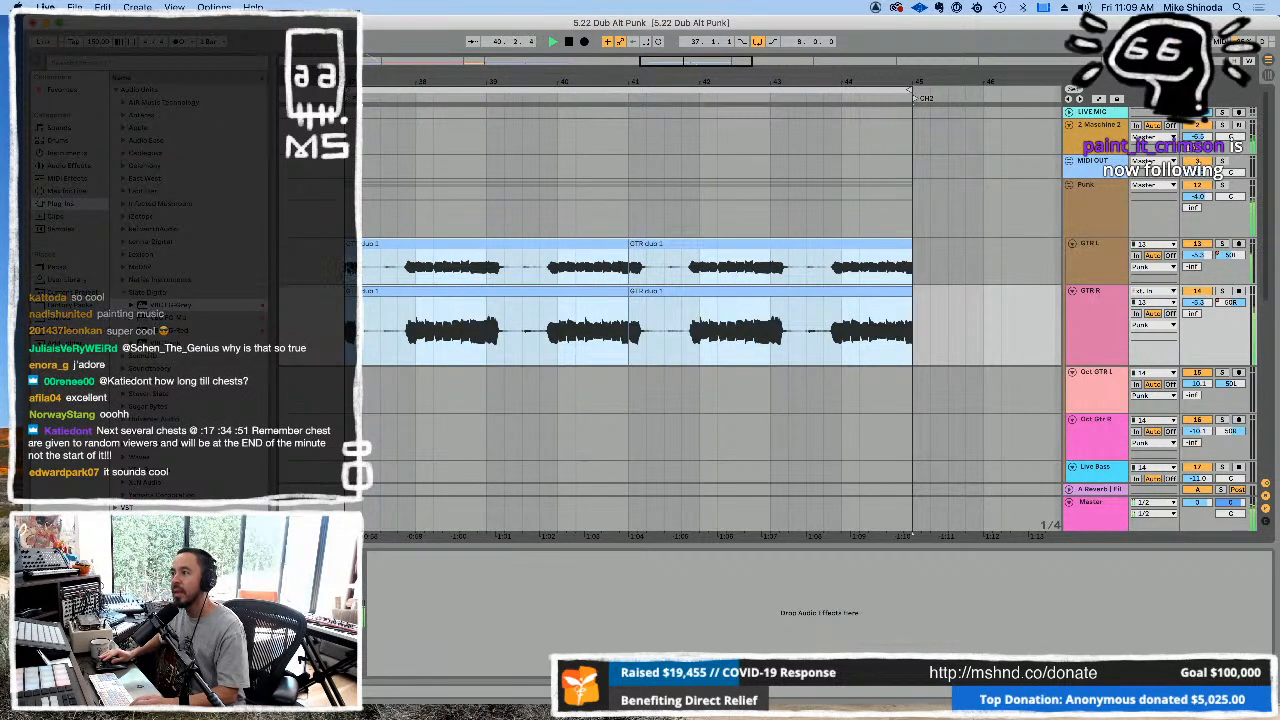
scroll(627, 332, "down", 5)
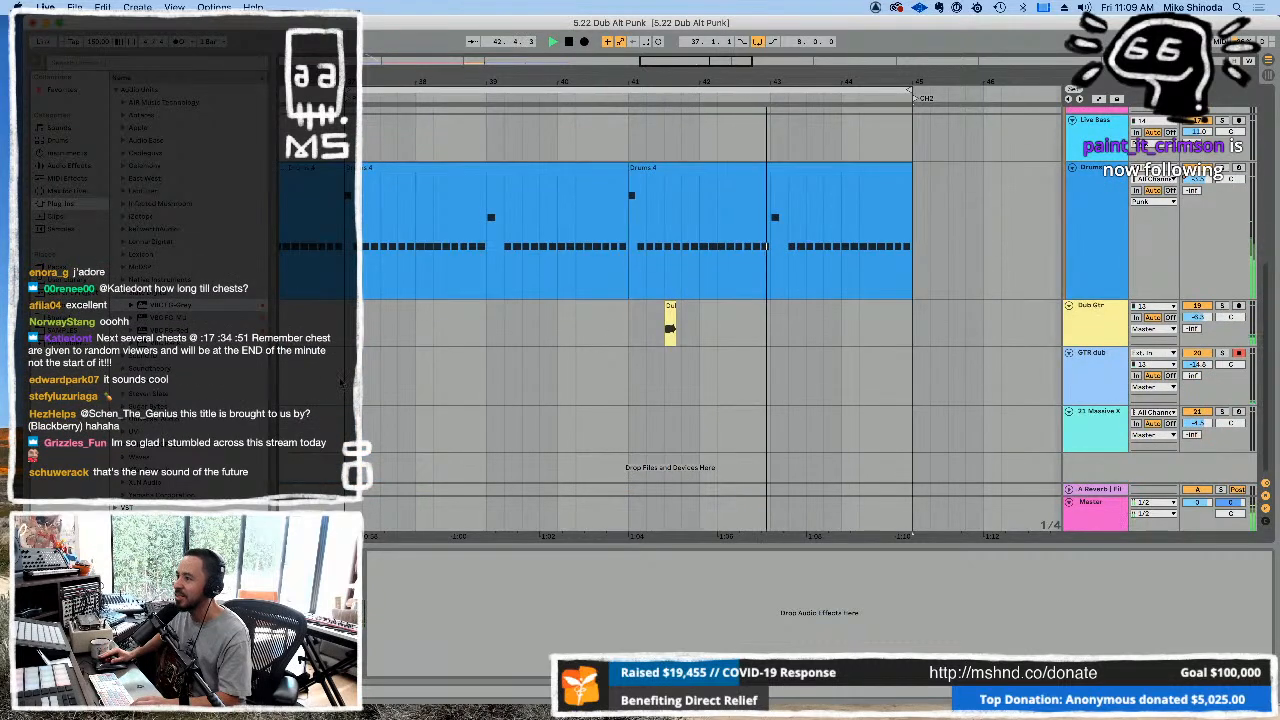
left_click(346, 380)
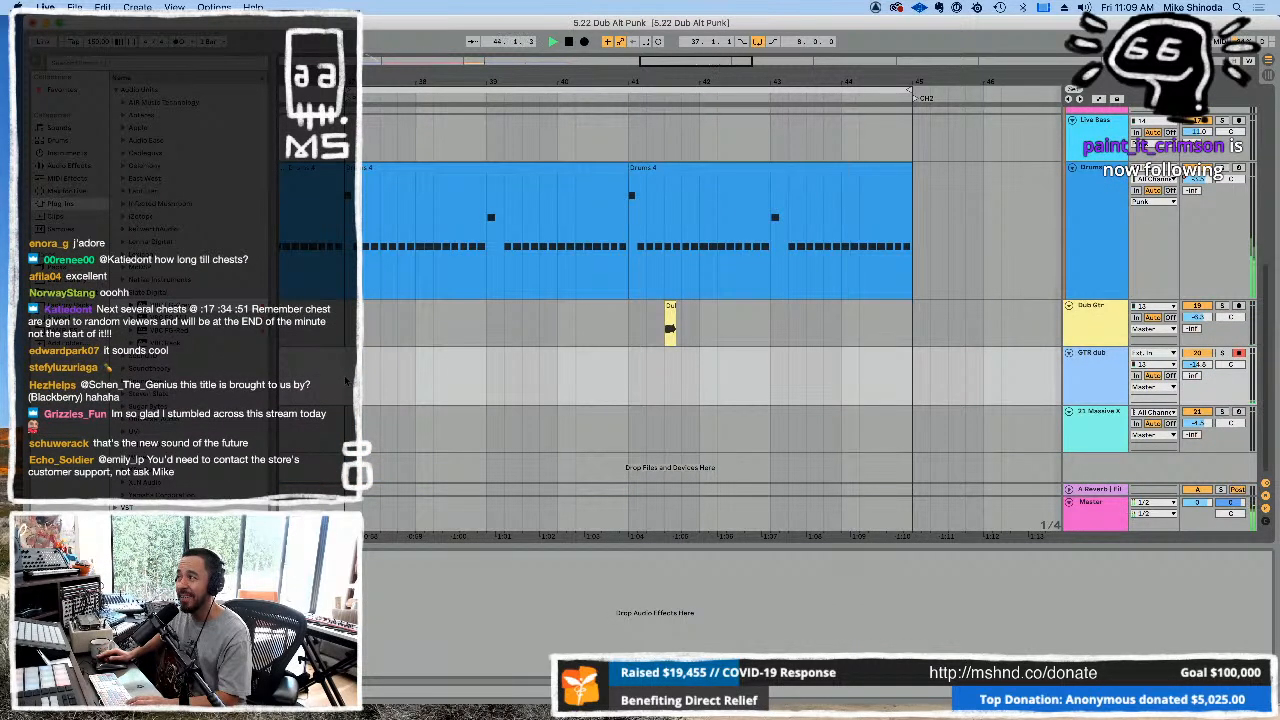
key("super+t")
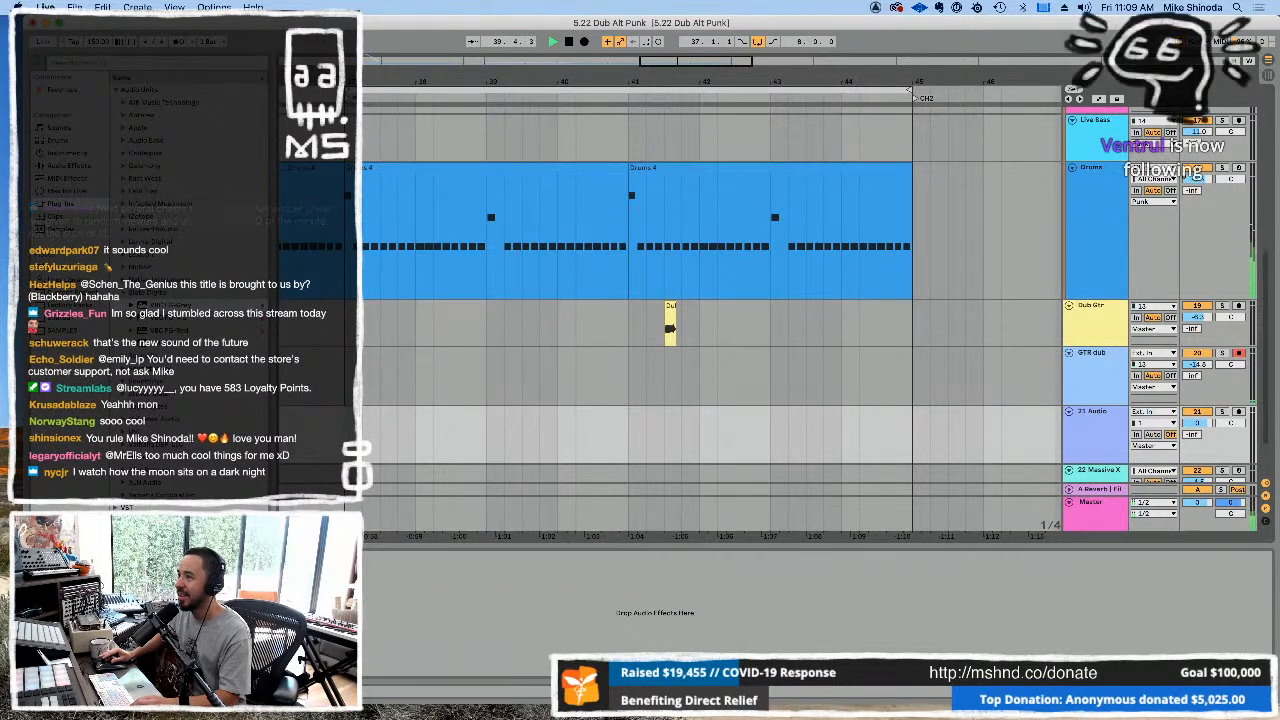
Paste the copied guitar clips at bar 37 onto GTR dub and the new track, match their levels, and pan the tracks apart.
left_click(347, 380)
key("super+v")
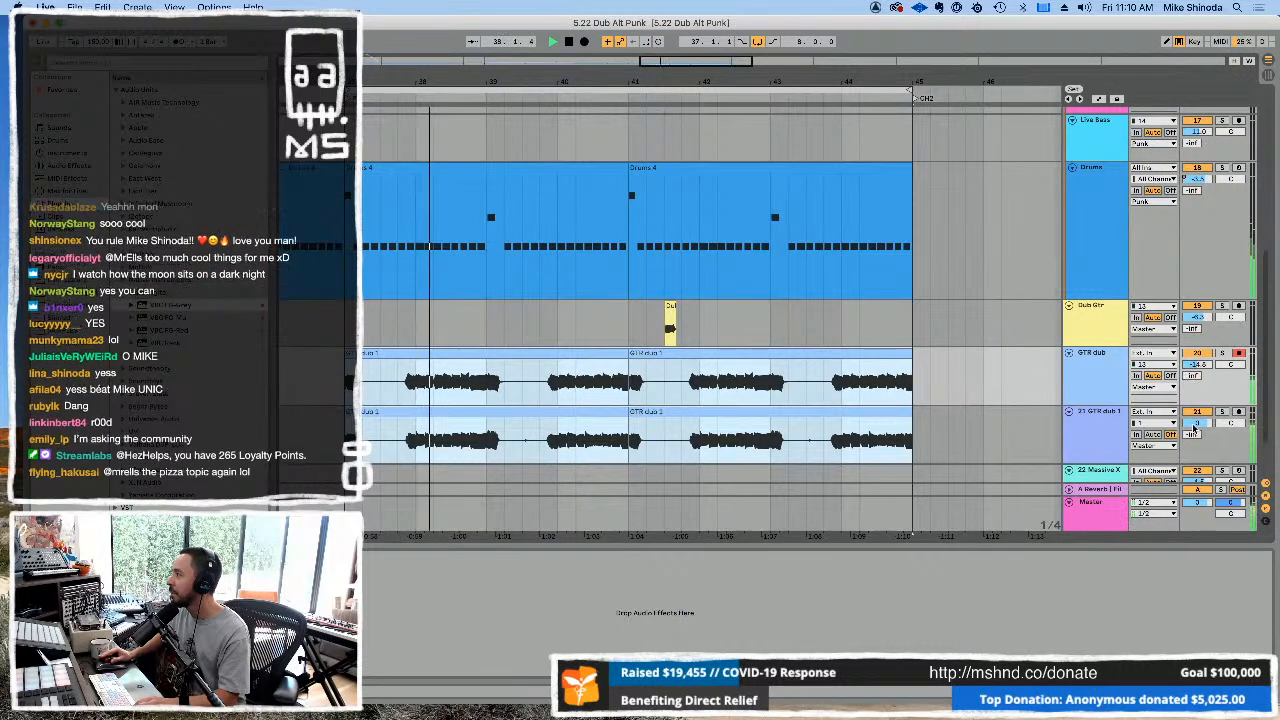
left_click_drag(1197, 423, 1197, 432)
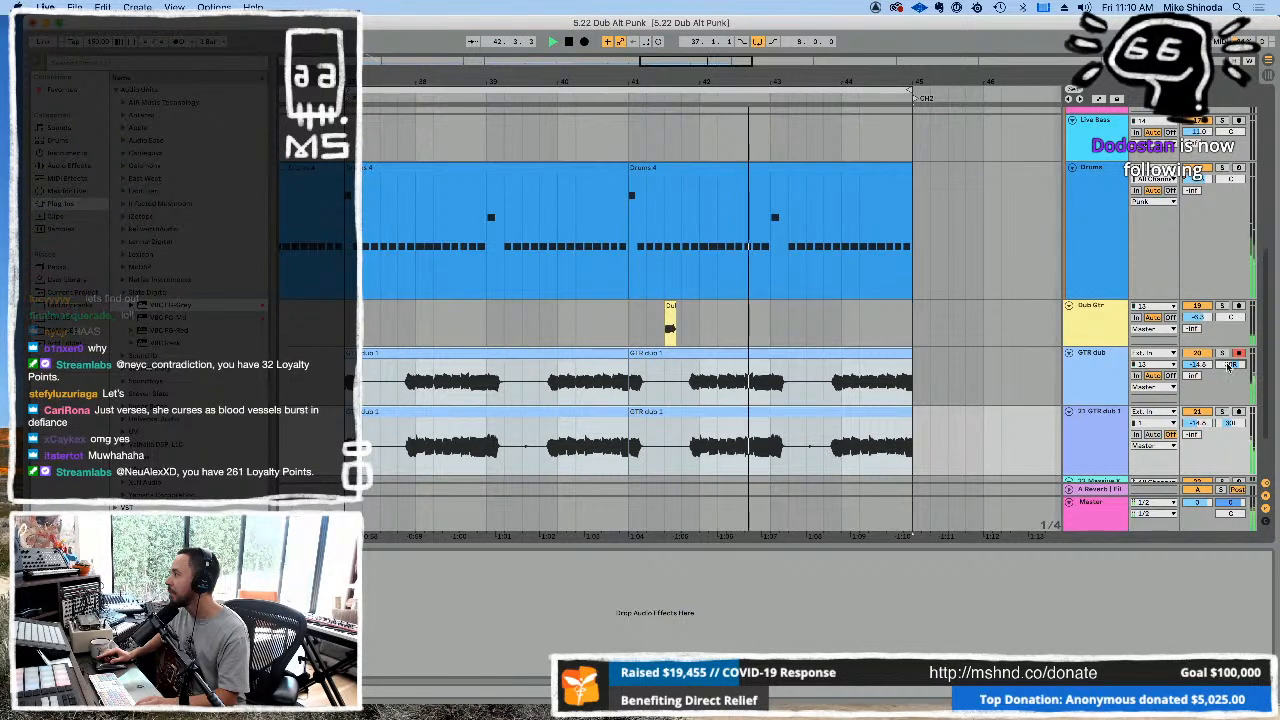
Select the two GTR dub tracks, browse the audio effects for them, and disarm recording on GTR dub.
left_click(1097, 358)
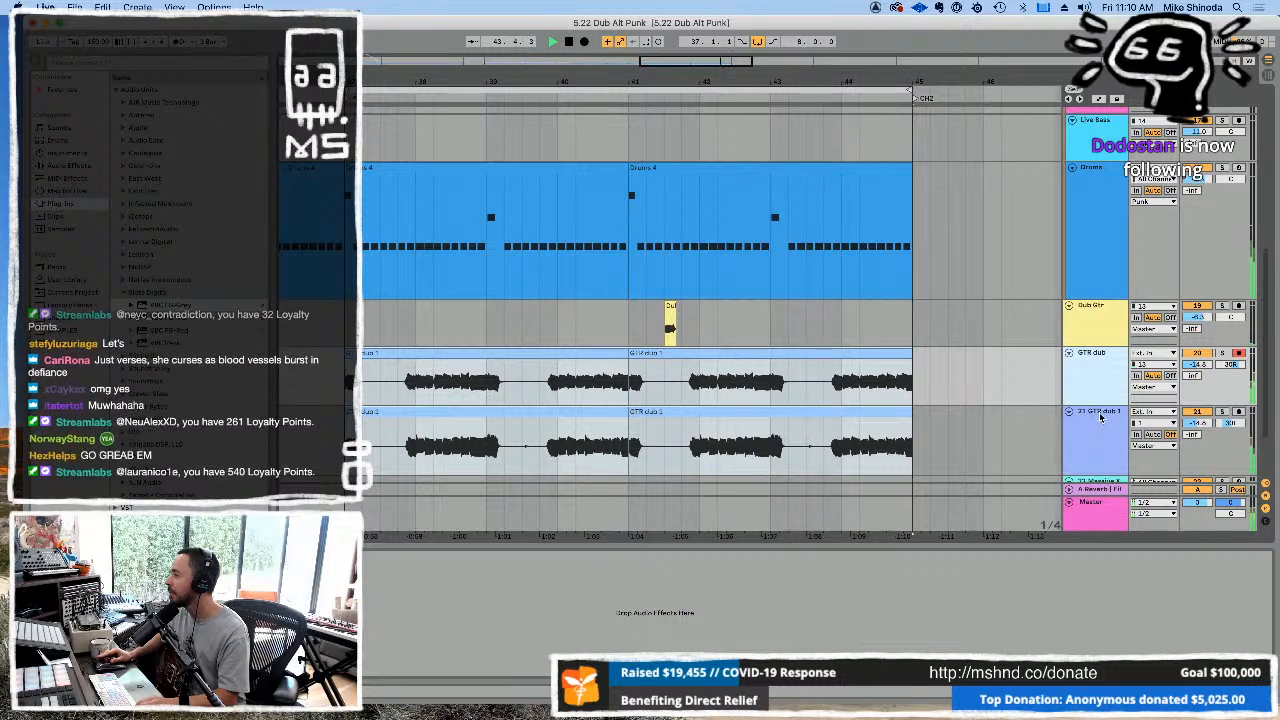
left_click(1100, 417, "shift")
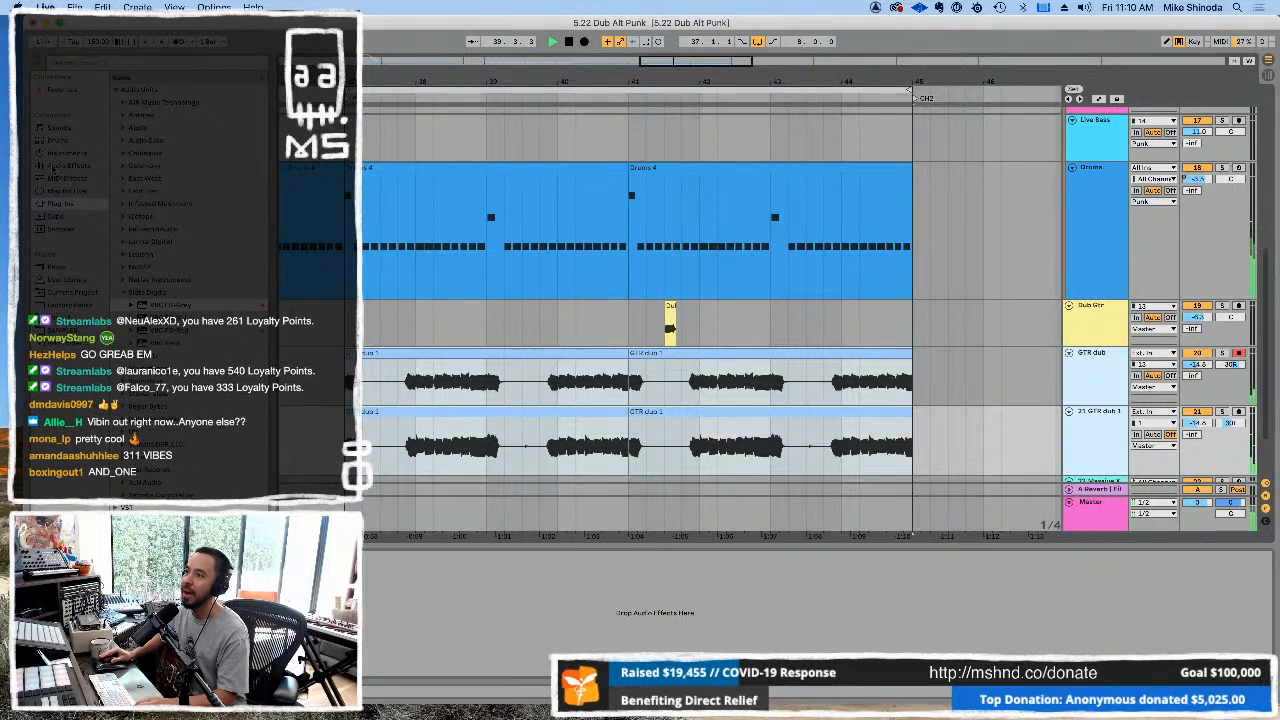
left_click(68, 166)
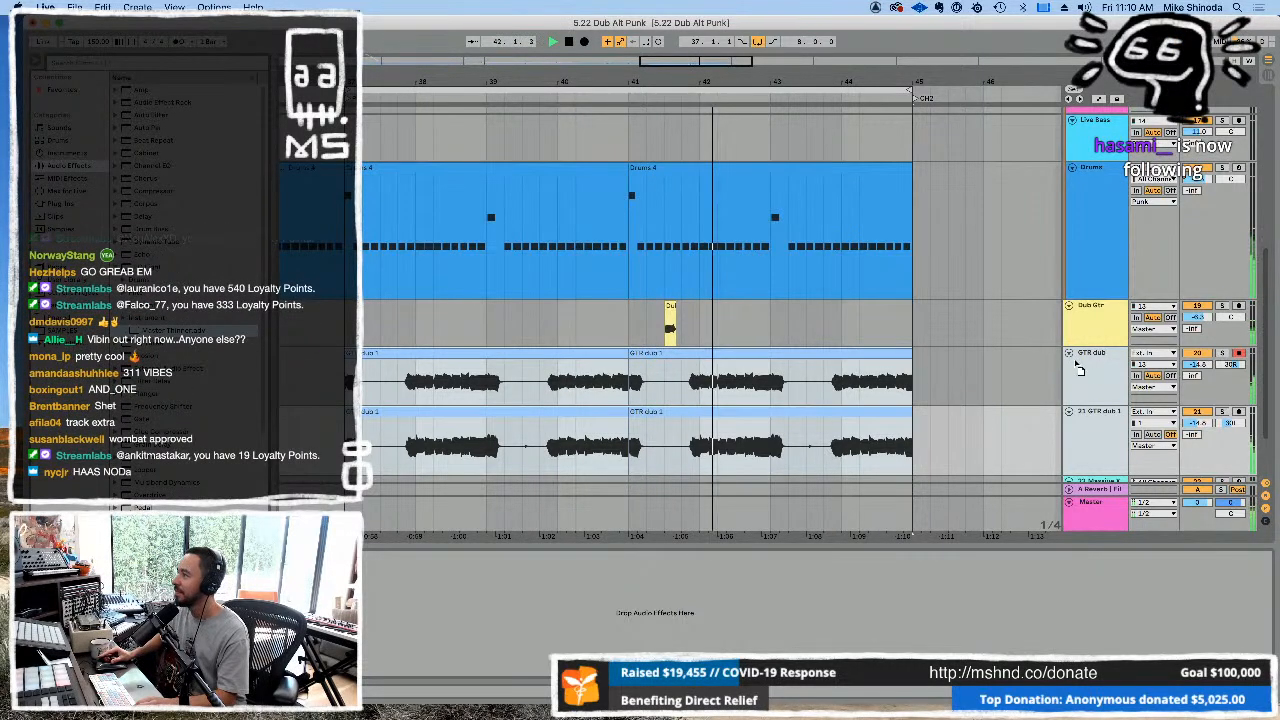
left_click(1086, 360)
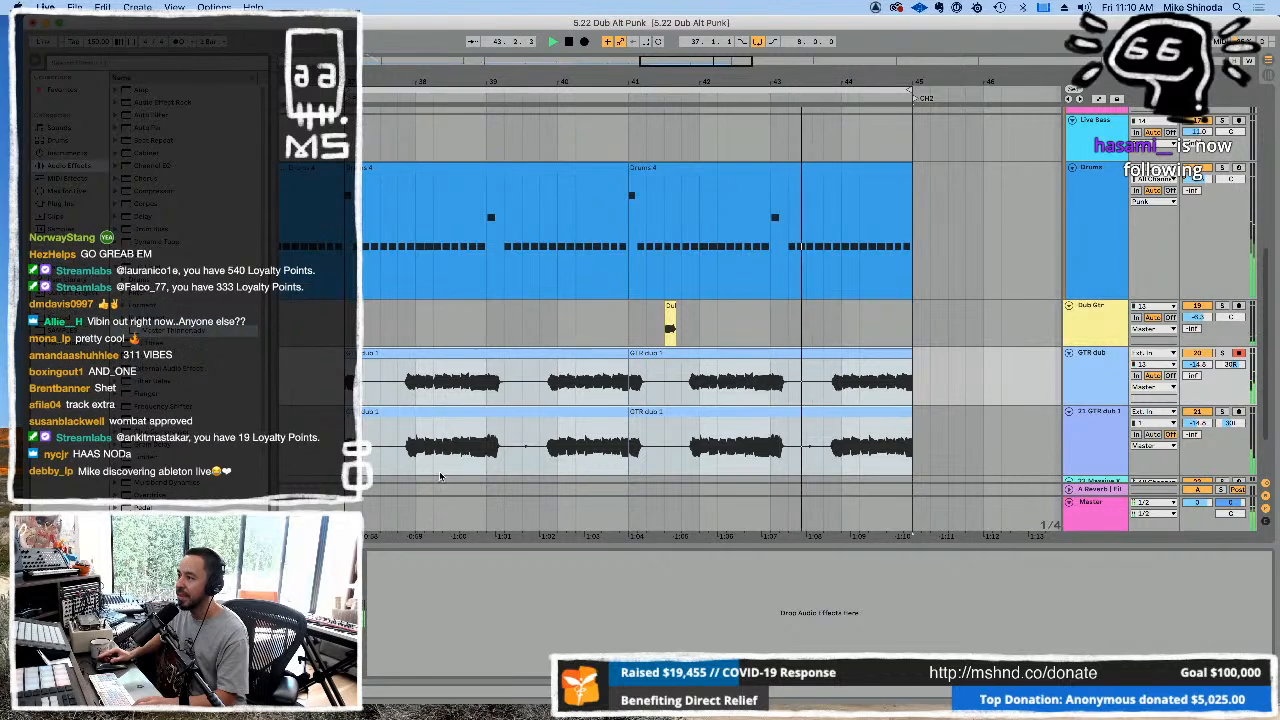
left_click(1092, 428)
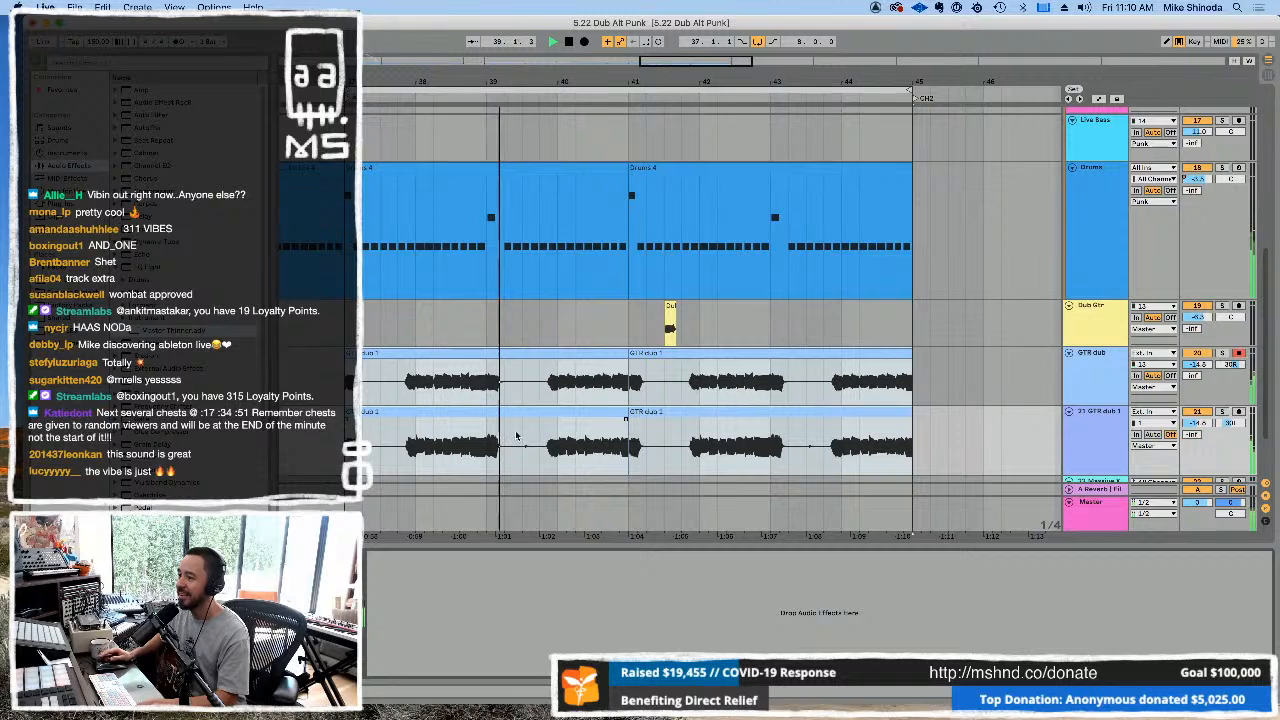
left_click(1239, 355)
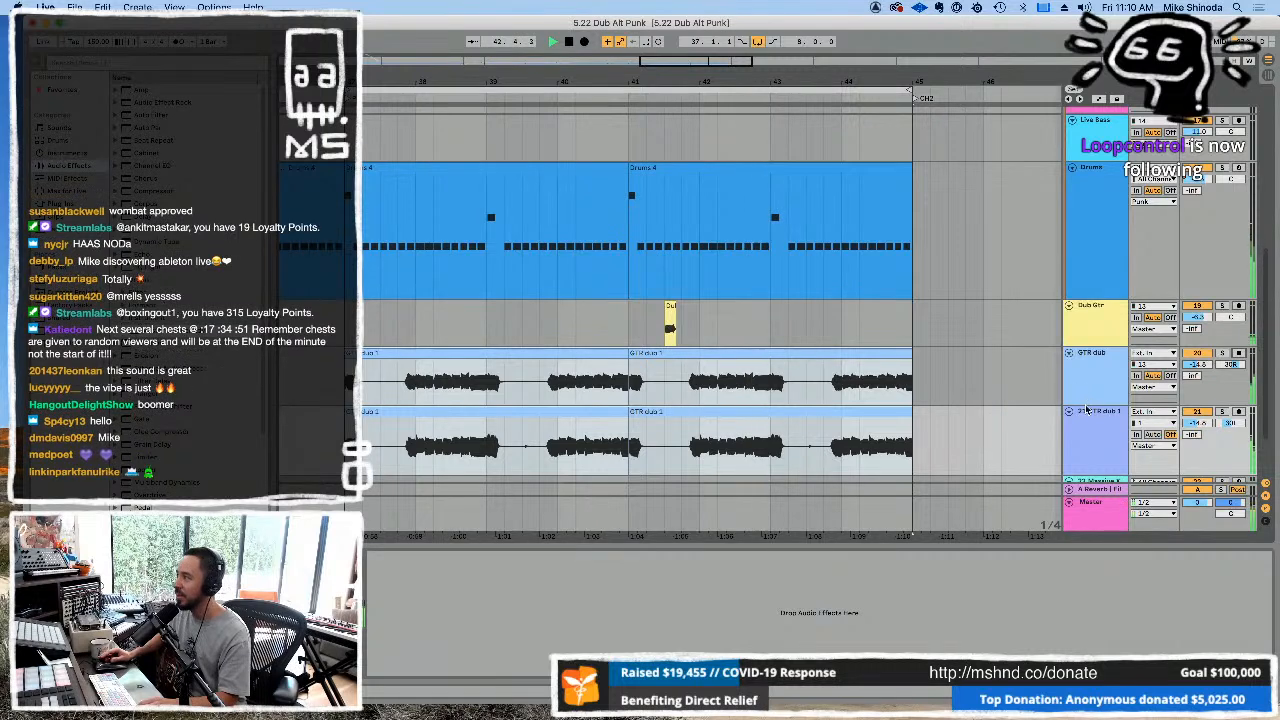
Collapse all arrangement tracks to minimum height and enlarge only the Maschine 2 and Dub Gtr tracks.
left_click(1094, 371)
left_click(1095, 328)
left_click(1096, 480, "shift")
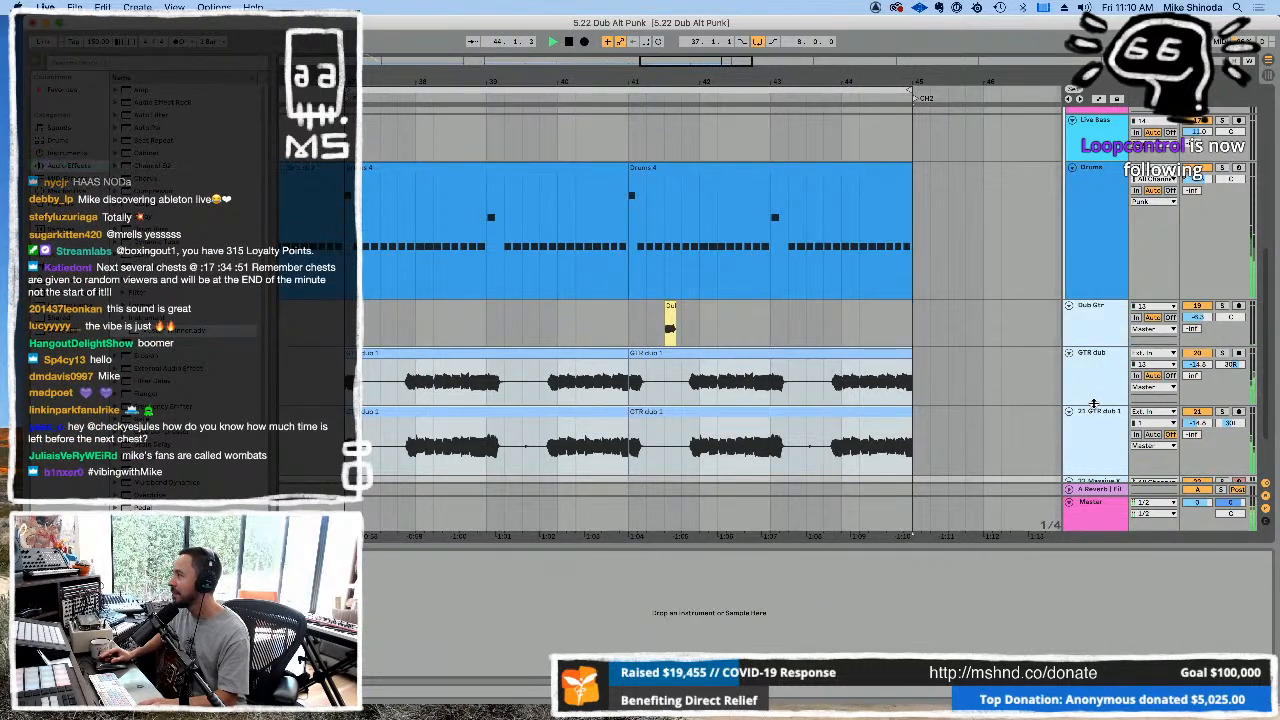
left_click_drag(1094, 404, 1094, 324)
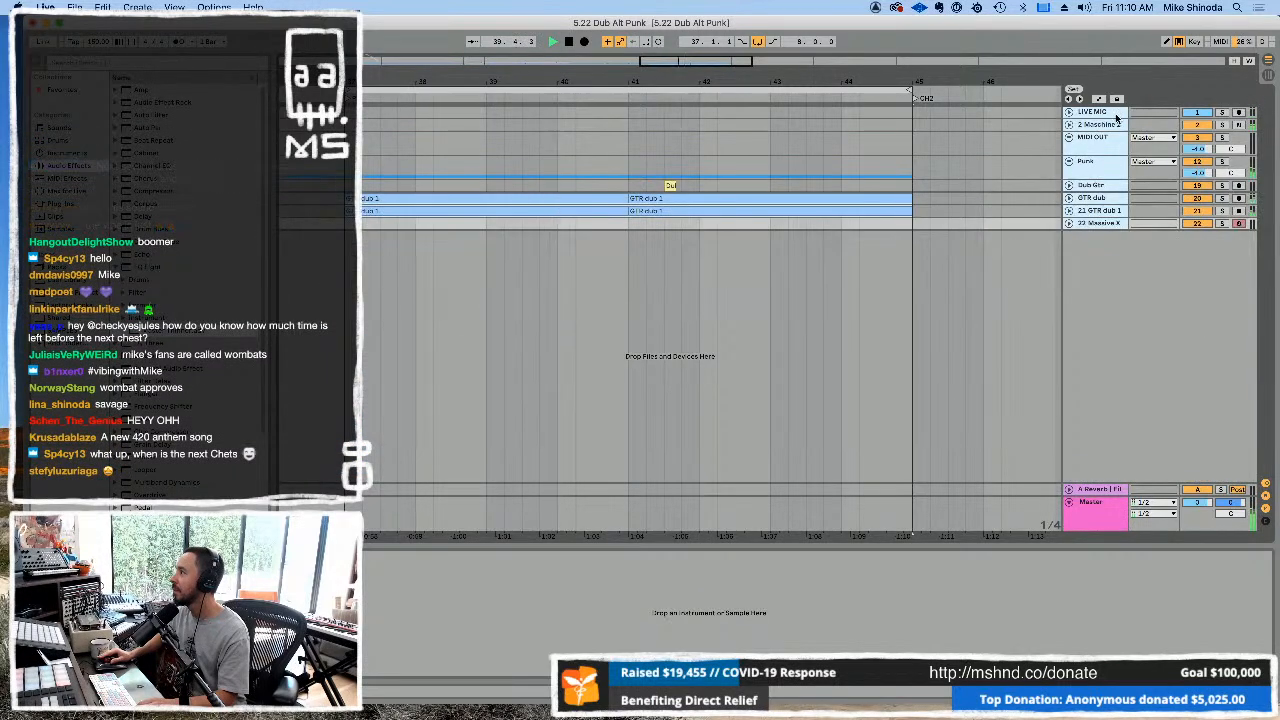
left_click(1088, 163)
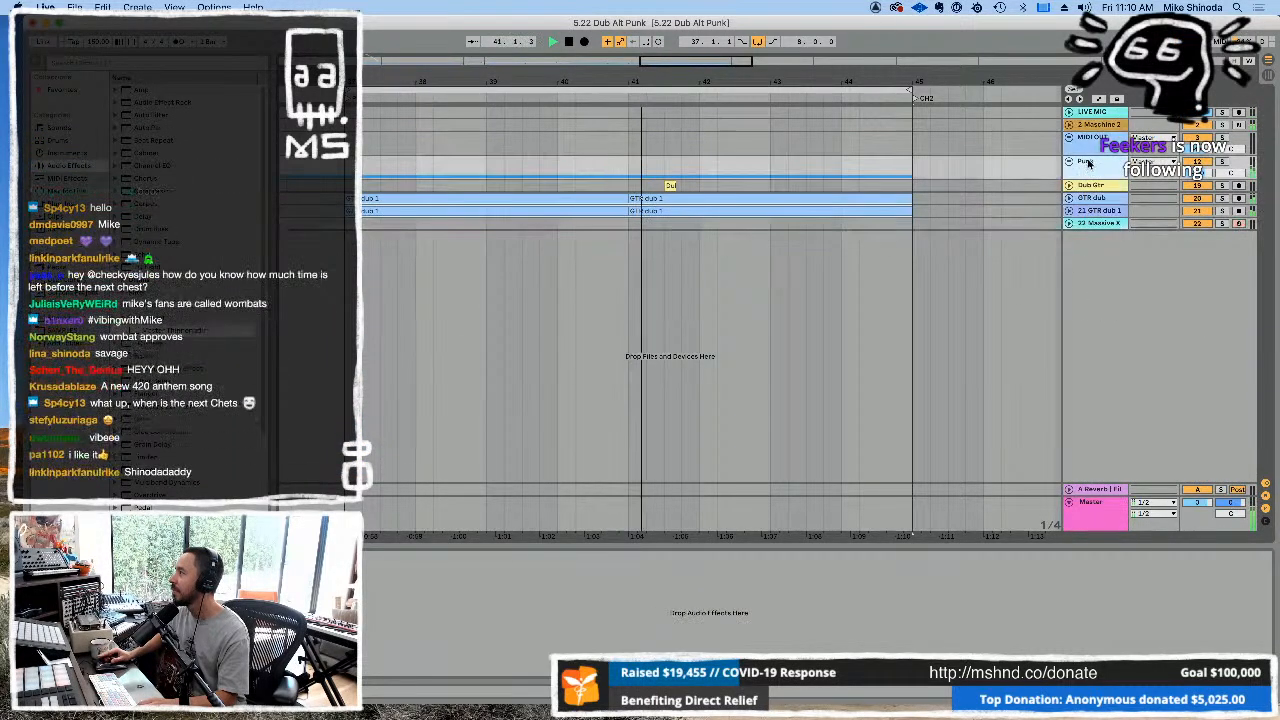
left_click_drag(1095, 134, 1093, 160)
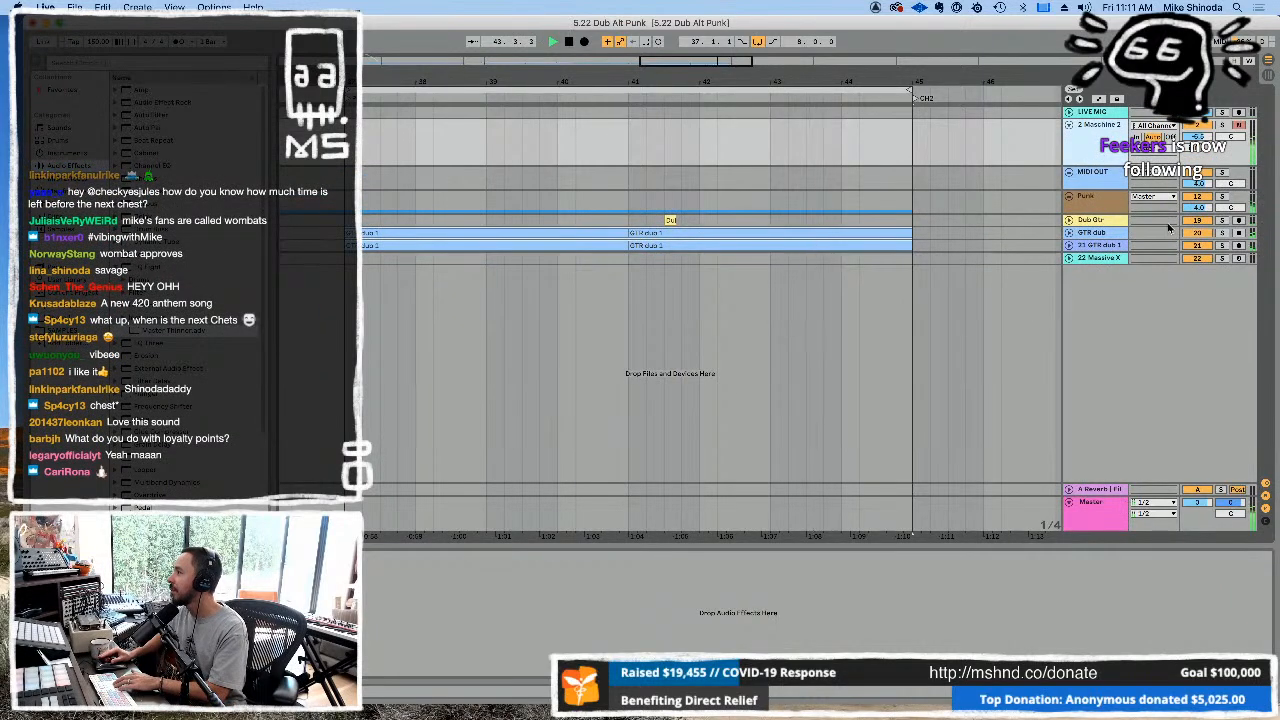
left_click_drag(1169, 227, 1169, 270)
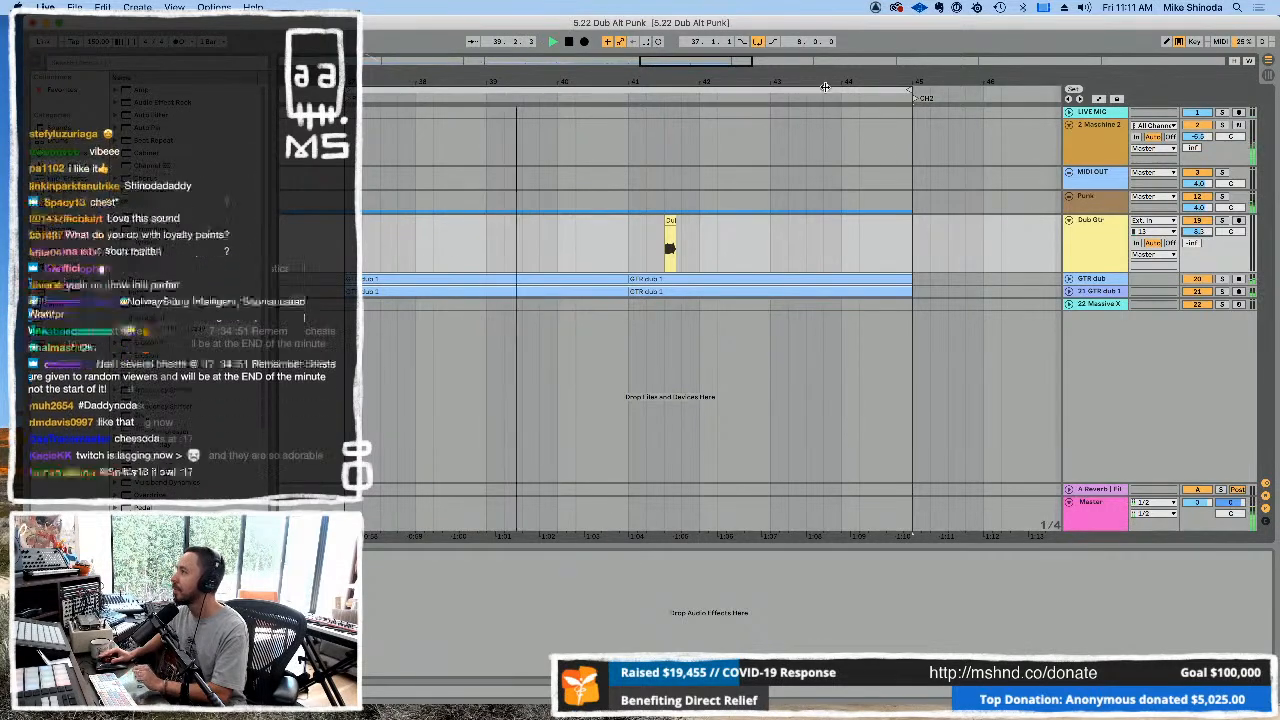
Unfold the Punk group and play the whole song from its beginning.
left_click_drag(775, 82, 775, 24)
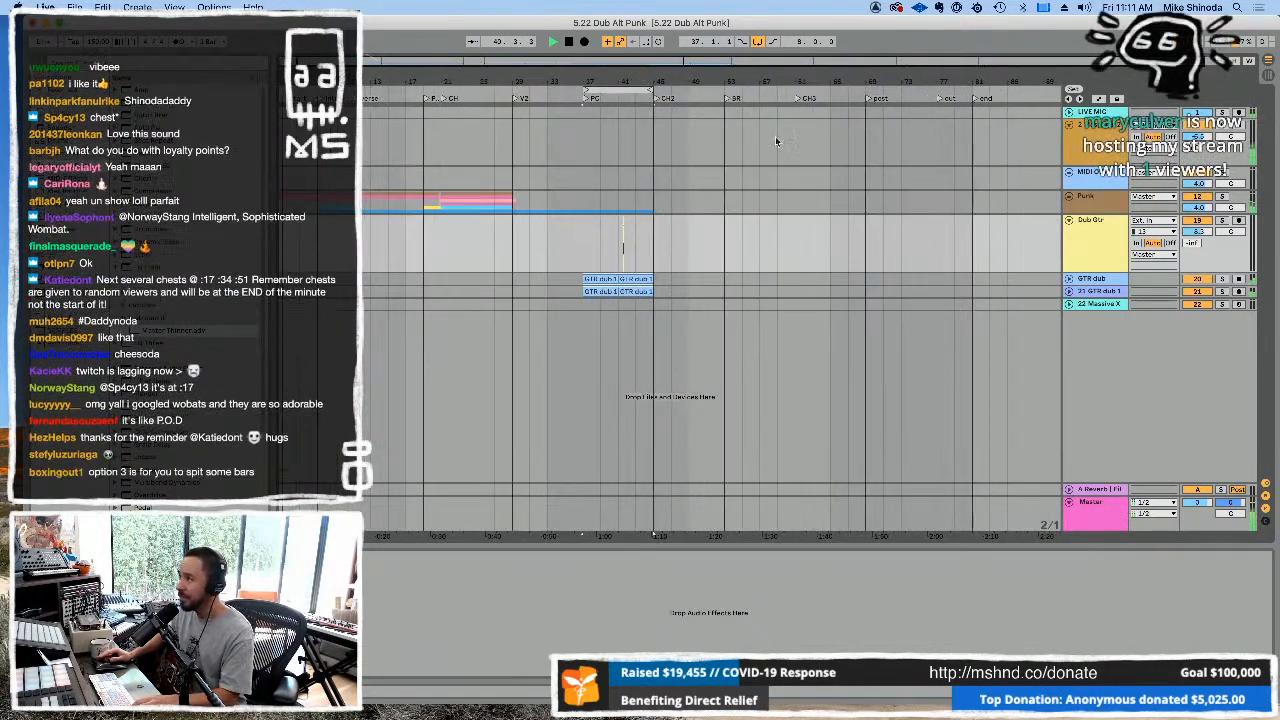
left_click(1070, 197)
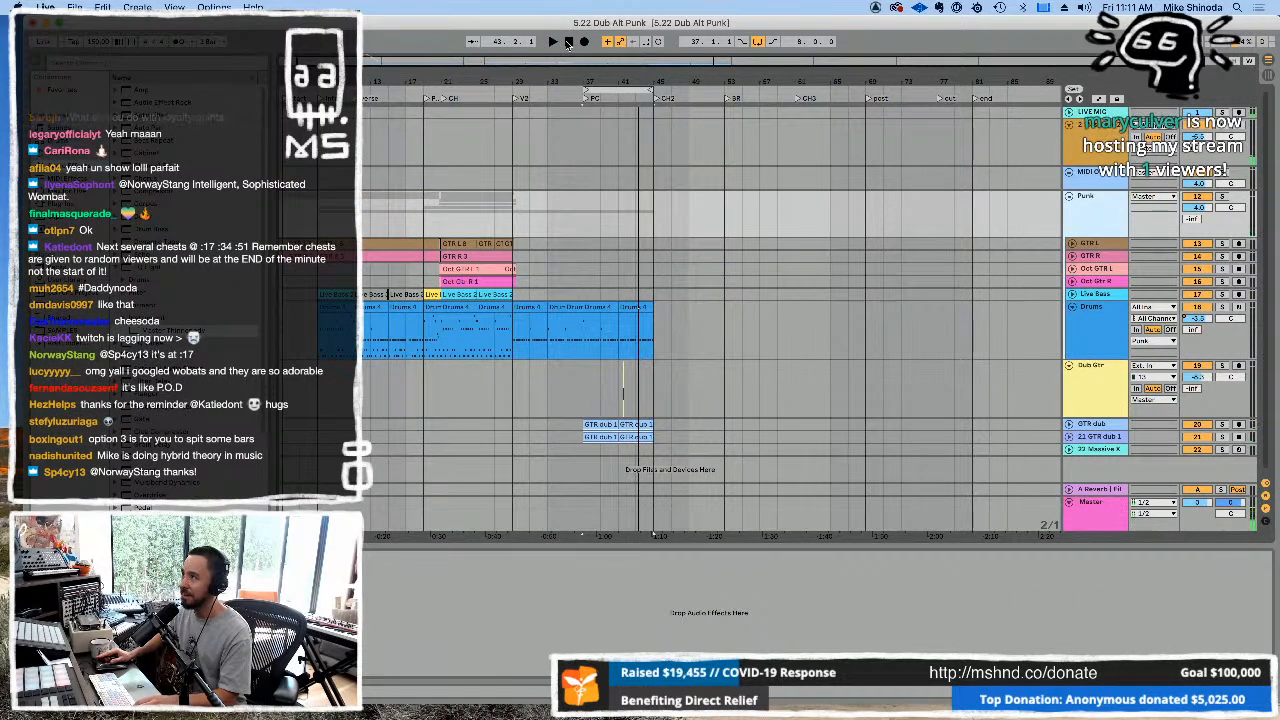
left_click(567, 42)
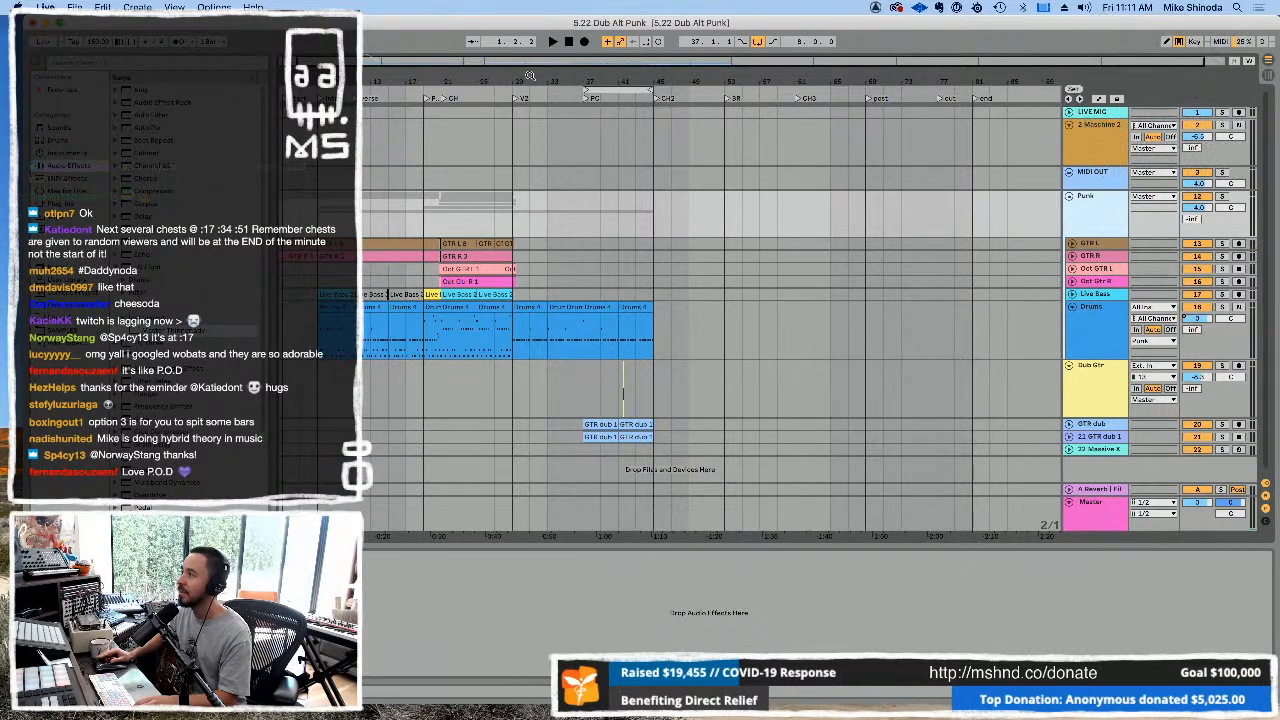
left_click(552, 42)
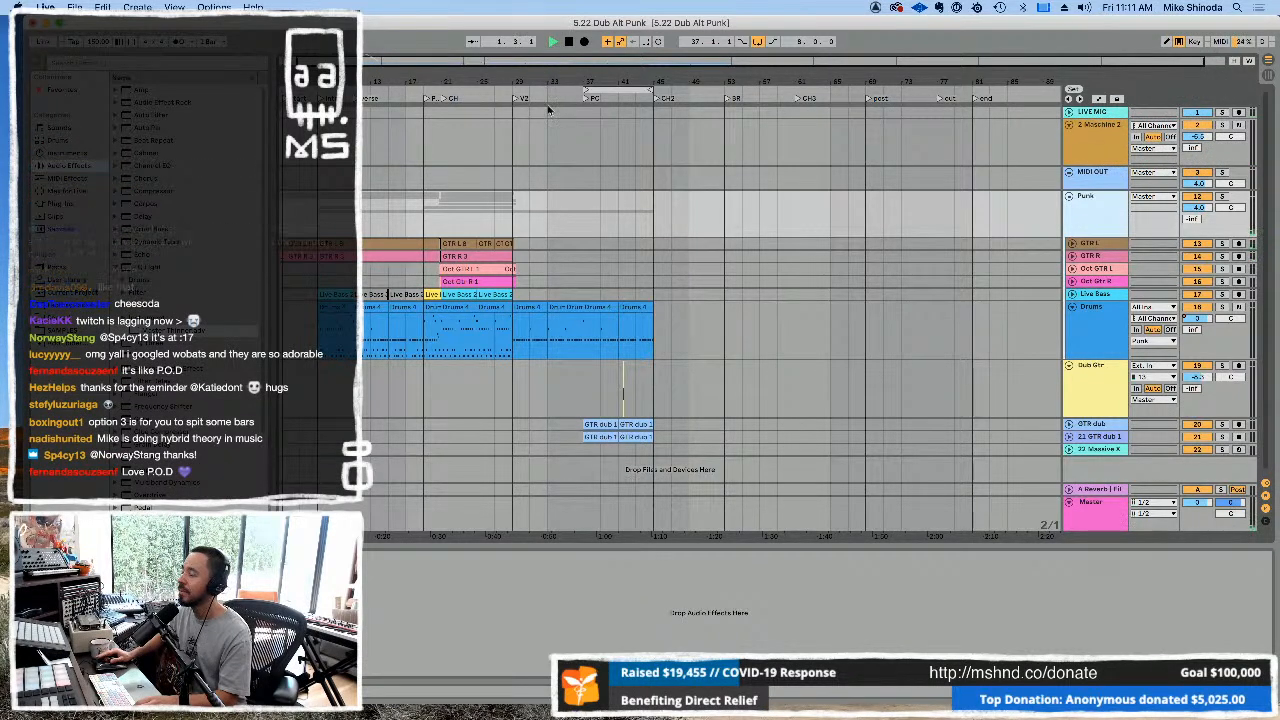
Arm the Dub Gtr track, check the Oct GTR L and Oct Gtr R tracks in the Session mixer, and return to the Arrangement.
left_click(1237, 366)
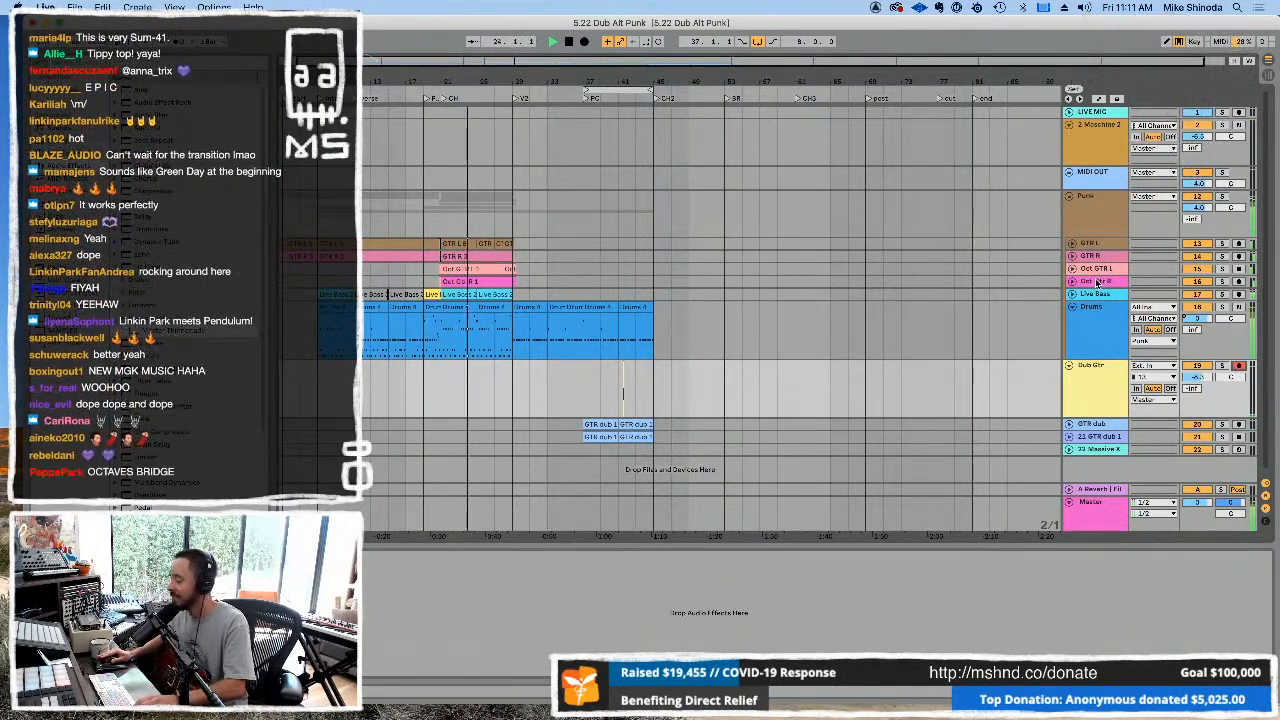
key("Tab")
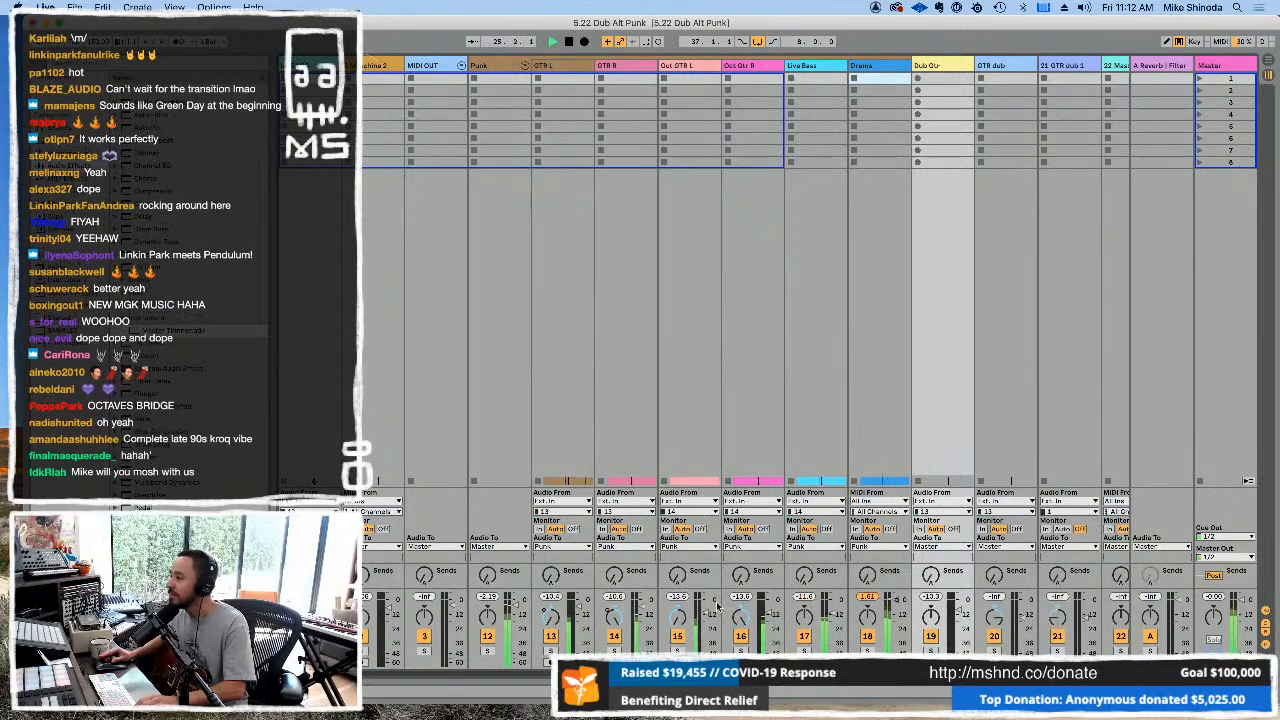
left_click(703, 67)
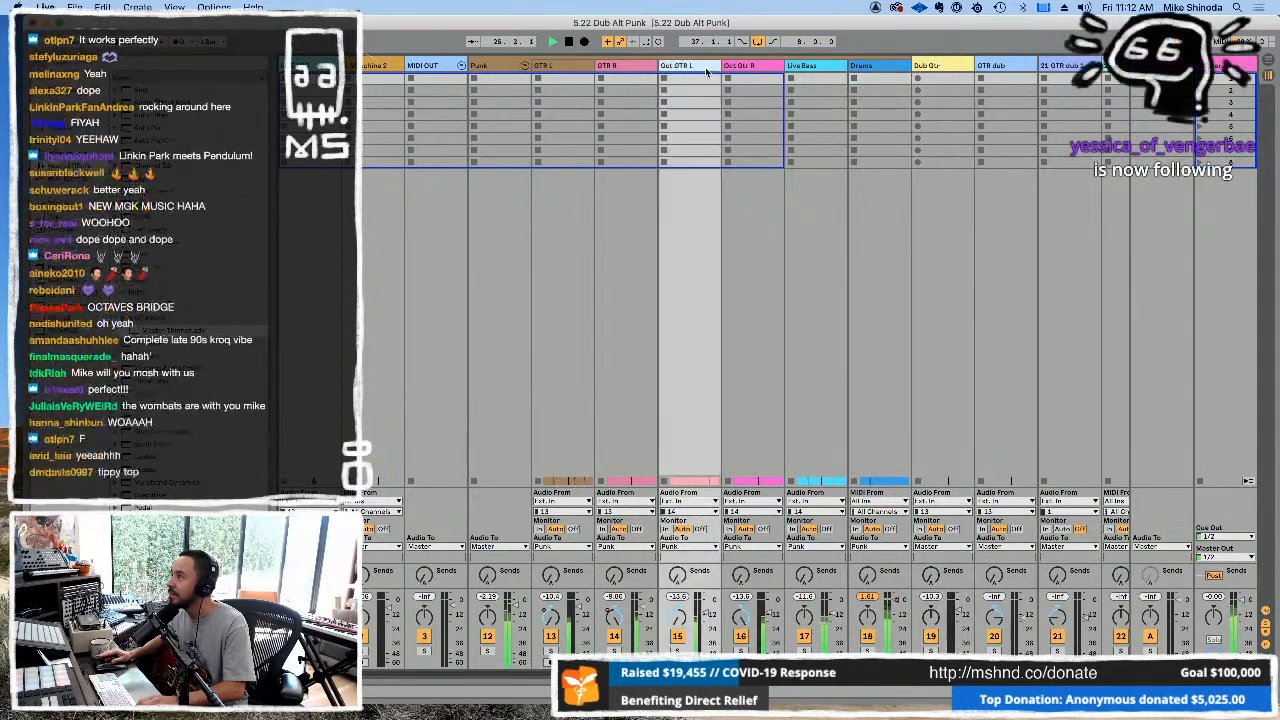
left_click(745, 66)
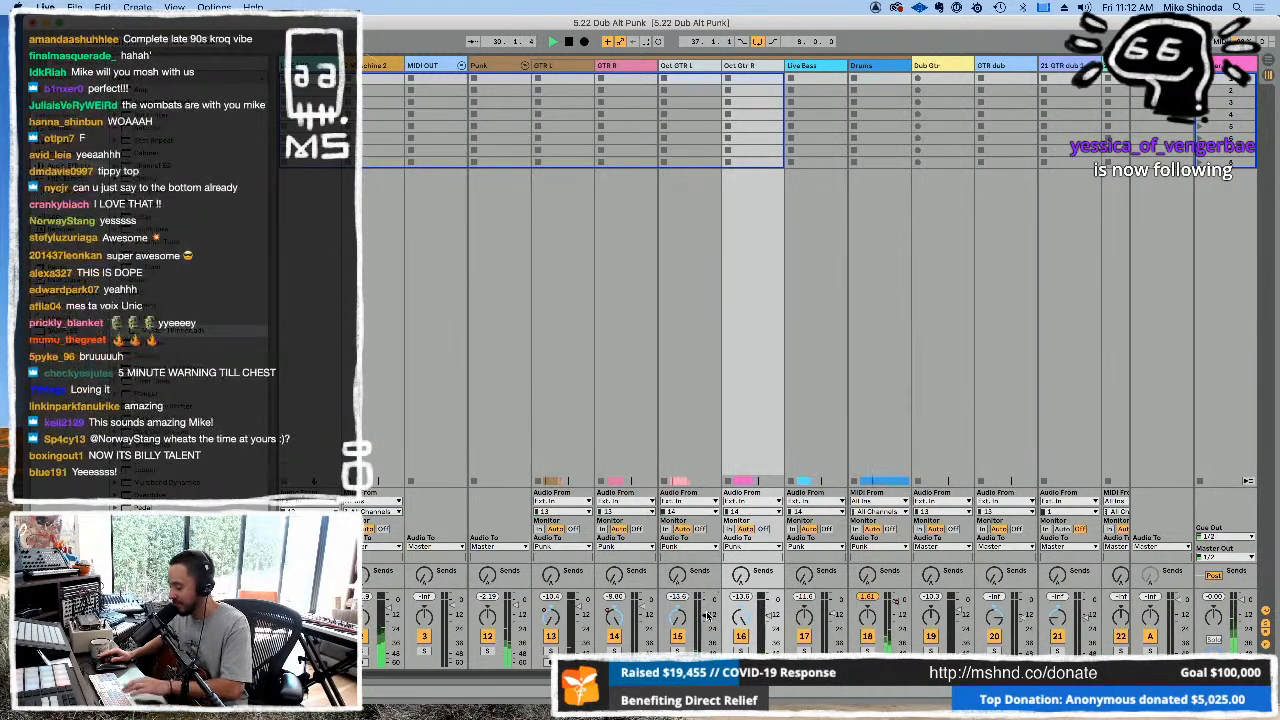
key("Tab")
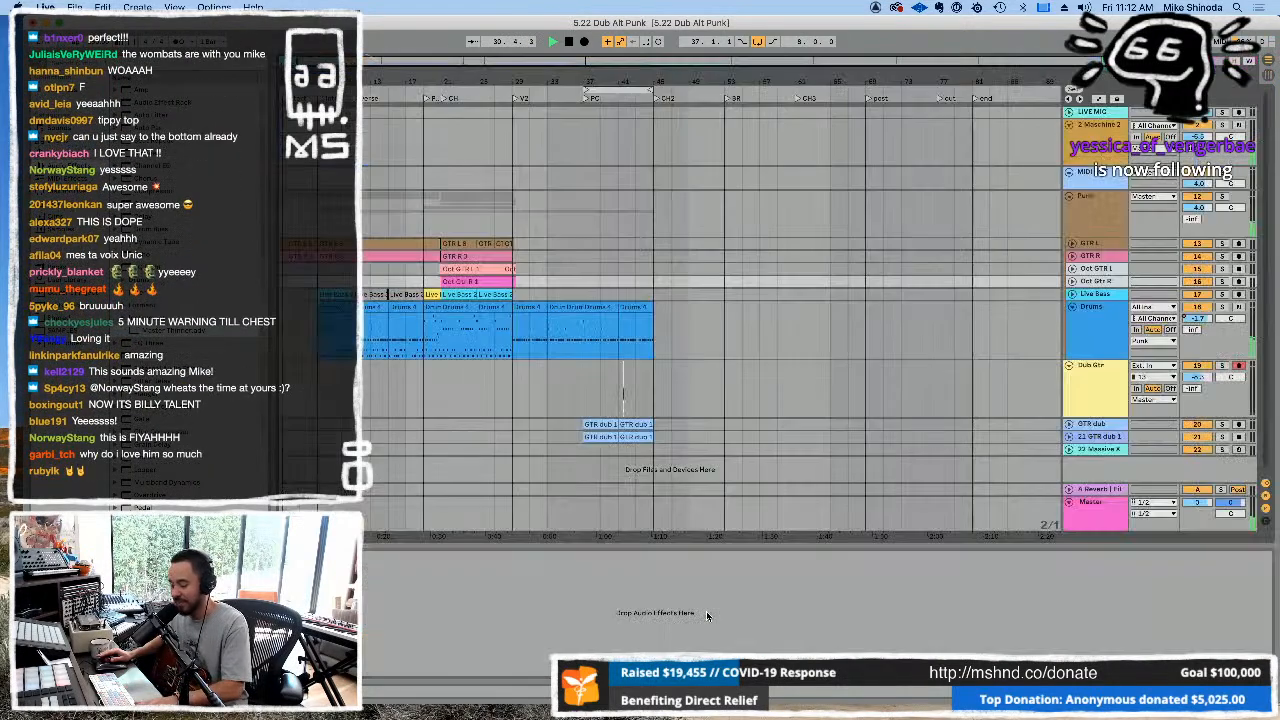
left_click(791, 372)
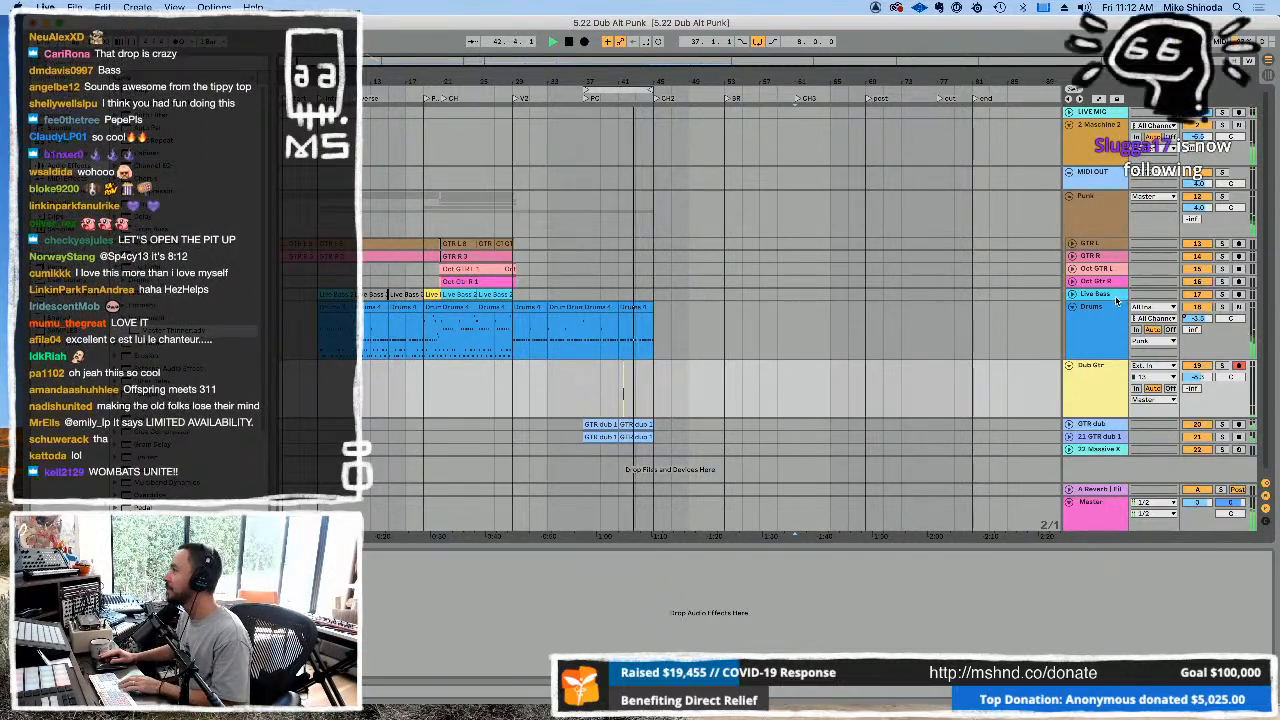
Unfold and arm the Massive X track, disarm Dub Gtr, and record a bass take over bars 37 to 45.
left_click(1097, 450)
left_click(1069, 447)
scroll(1067, 394, "down", 3)
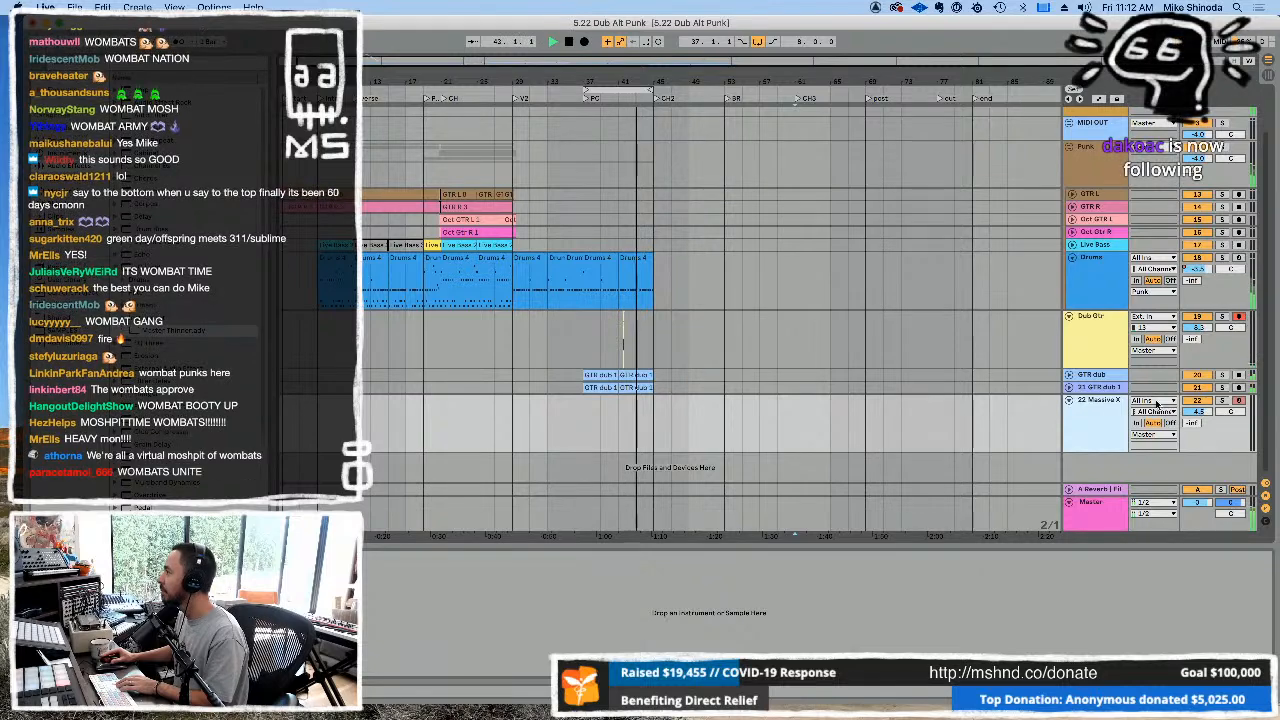
left_click(1237, 317)
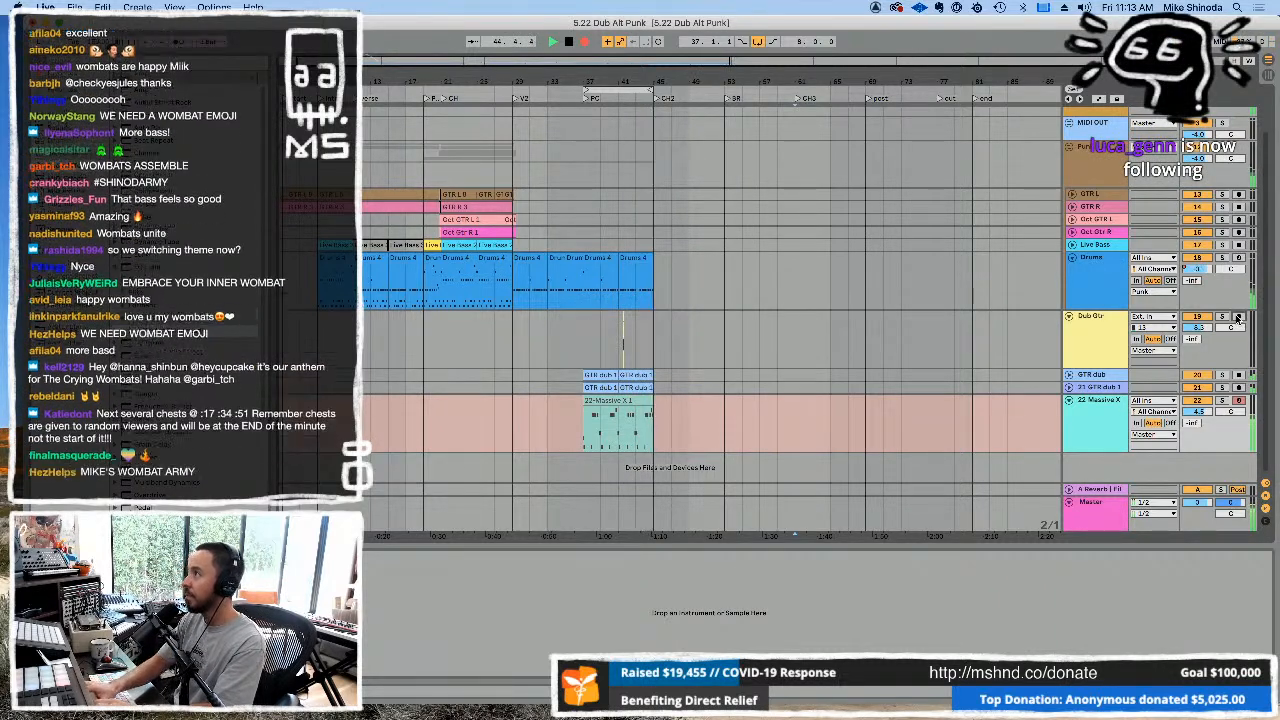
left_click(690, 410)
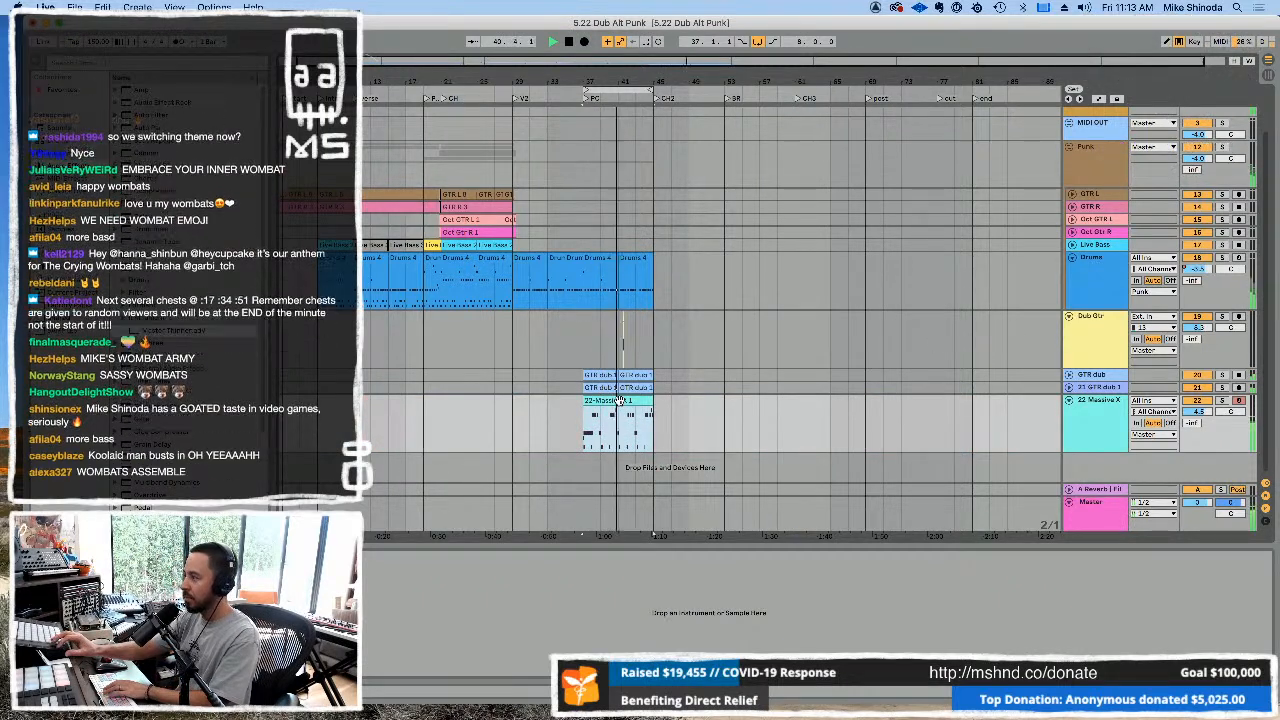
Replace the Massive X take by recording a second one over the loop from bar 37 to 45.
left_click(620, 405)
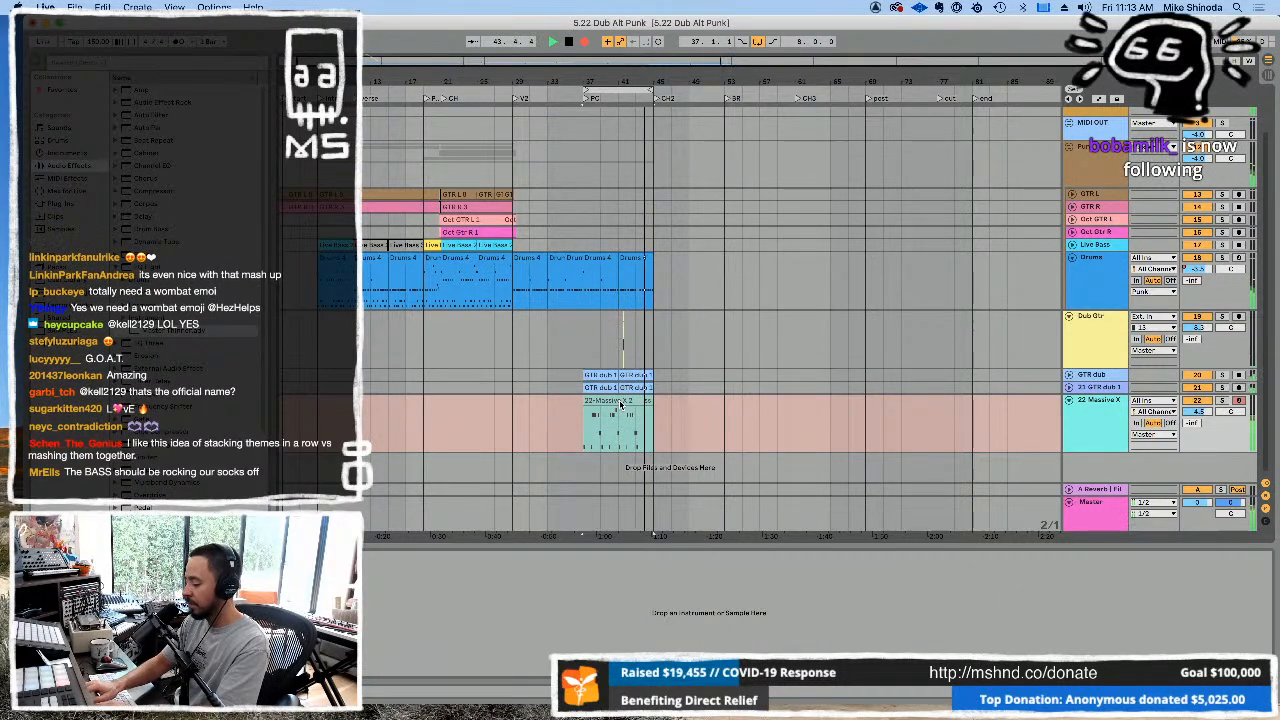
key("space")
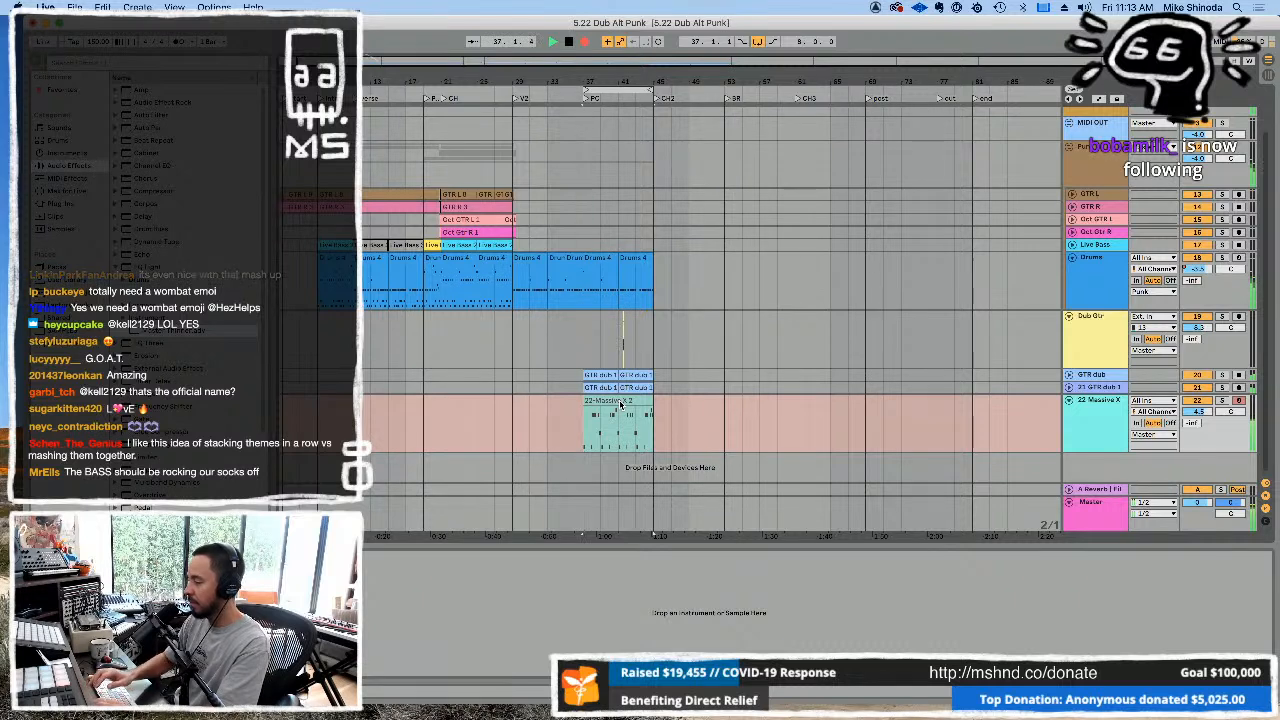
left_click(620, 404)
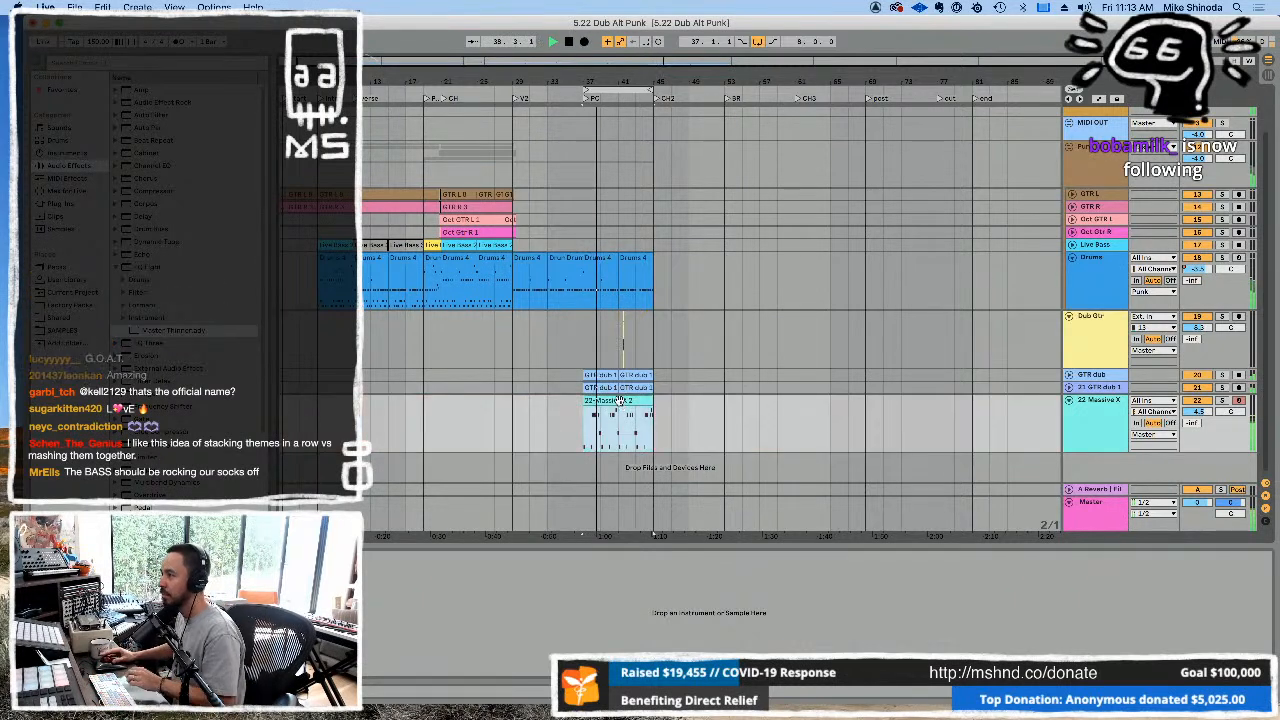
Open the notes of the second Massive X take, crop the clip to its visible length, and close the note editor.
double_click(620, 404)
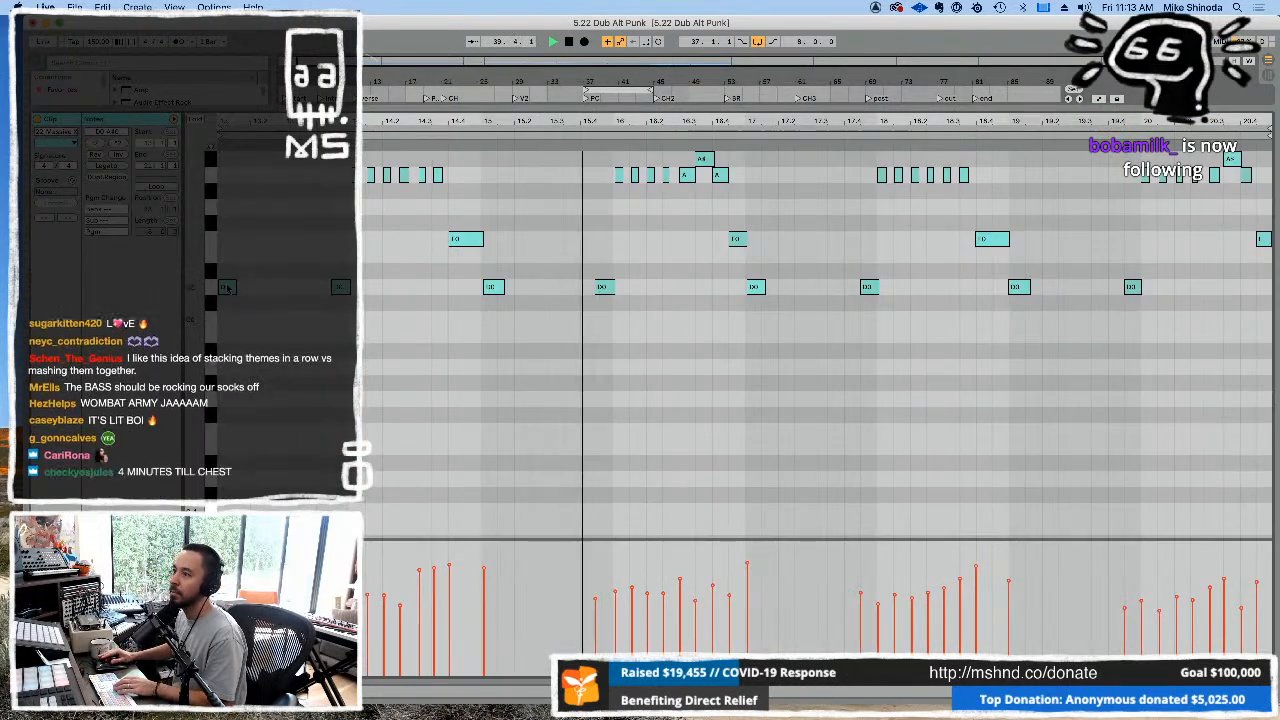
left_click_drag(235, 283, 285, 281)
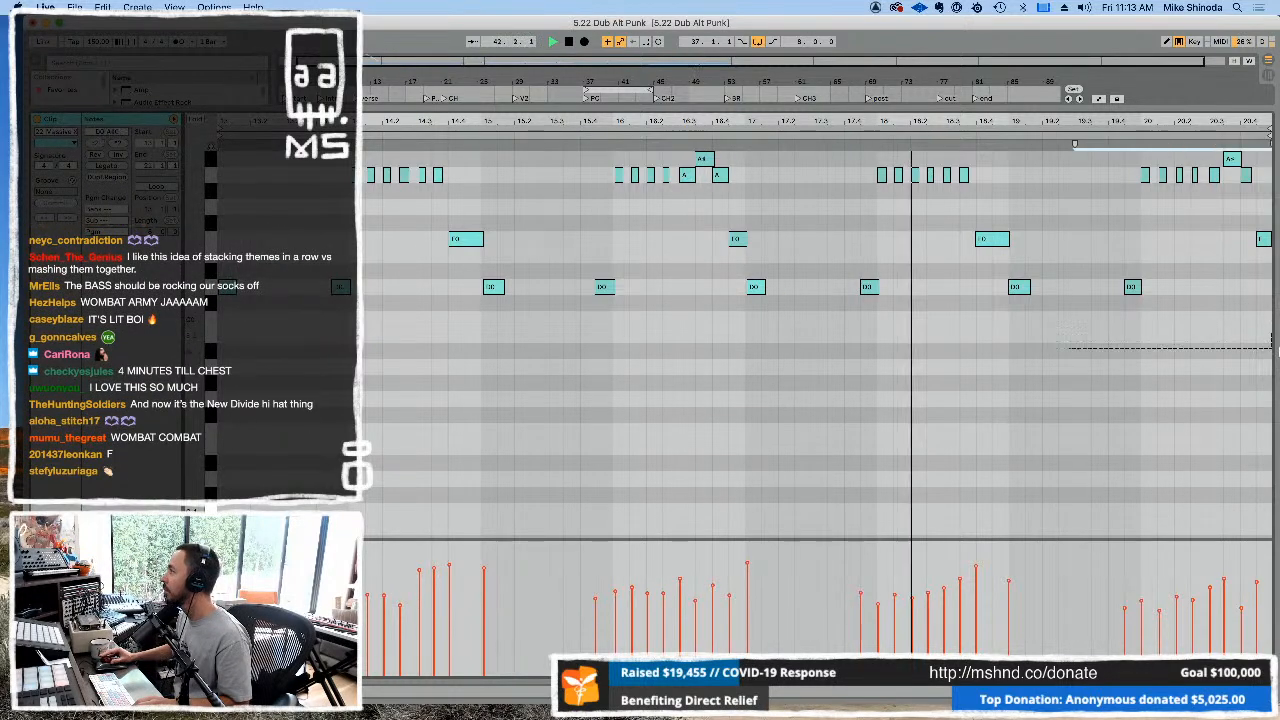
left_click_drag(1075, 338, 1277, 351)
mouse_move(1151, 122)
left_mouse_down()
mouse_move(1151, 85)
mouse_move(1151, 97)
left_mouse_up()
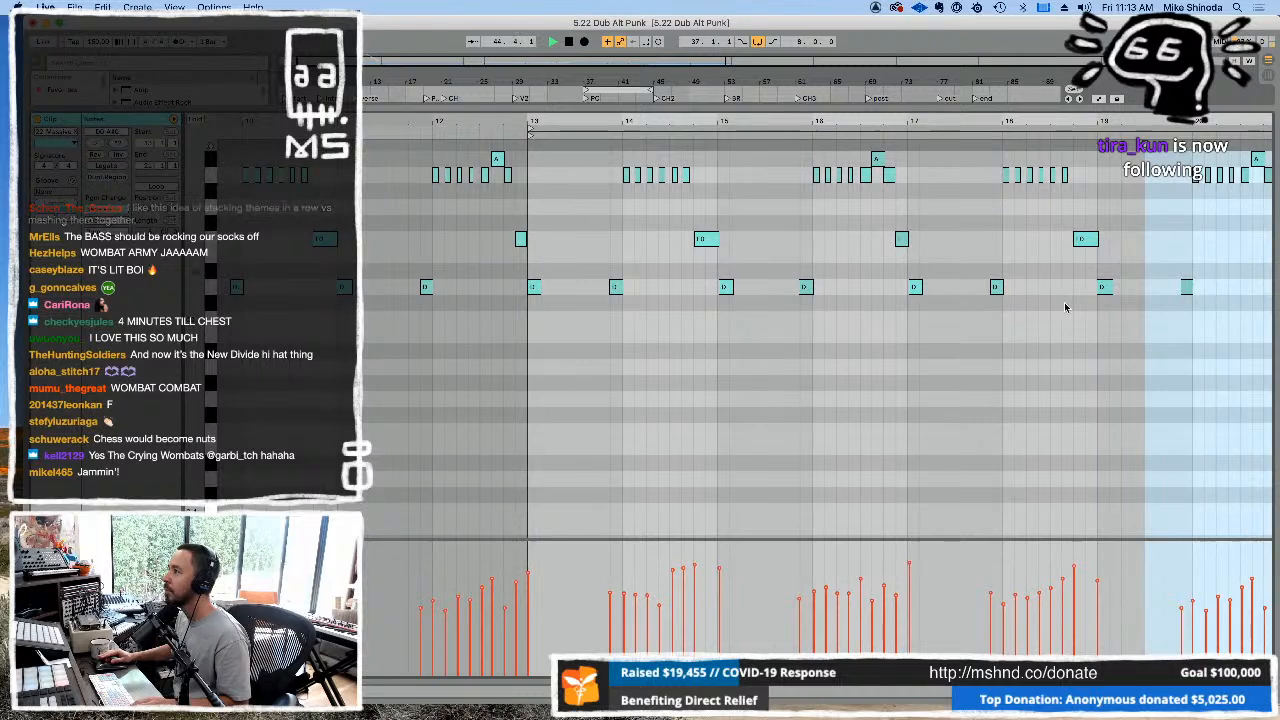
right_click(1018, 345)
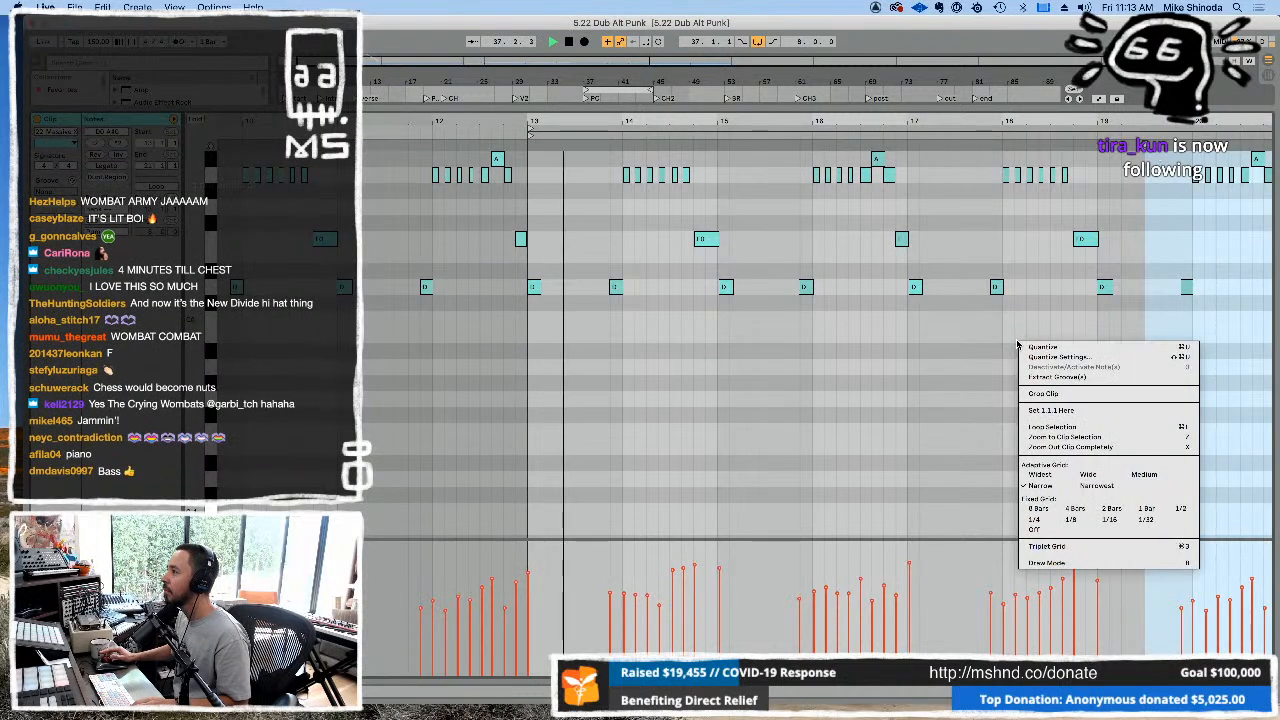
left_click(1040, 394)
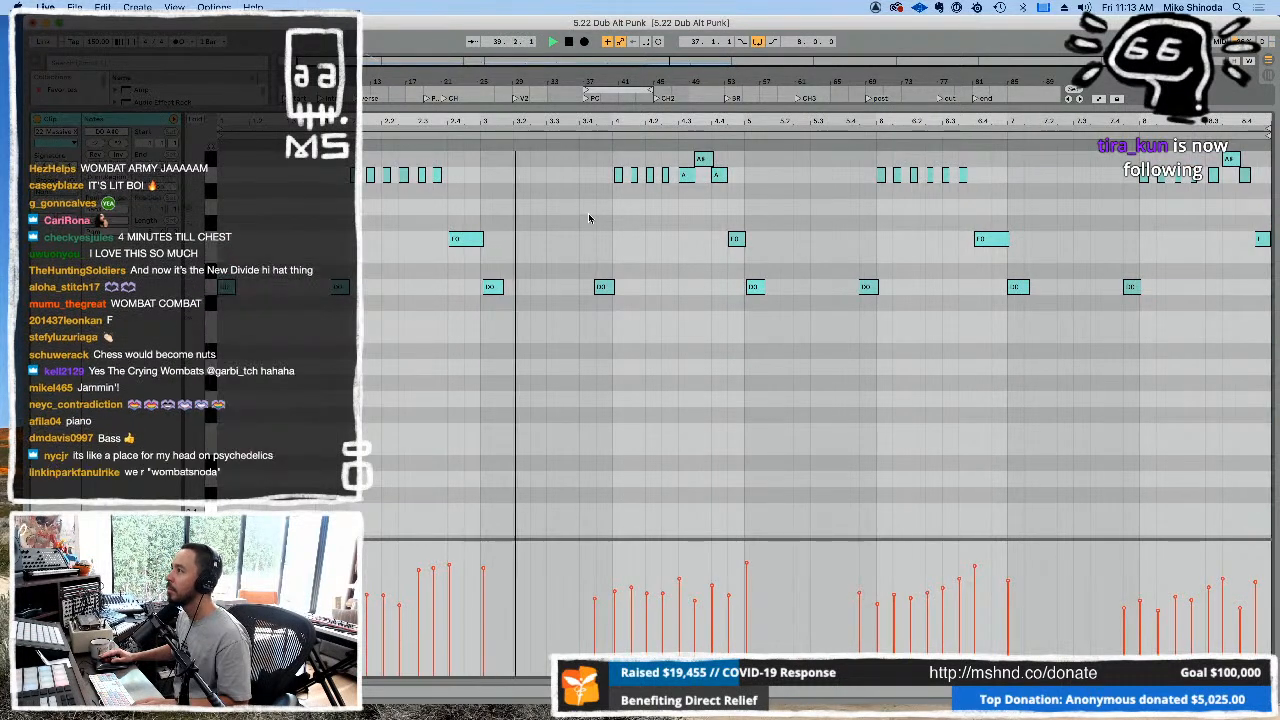
left_click_drag(588, 110, 592, 650)
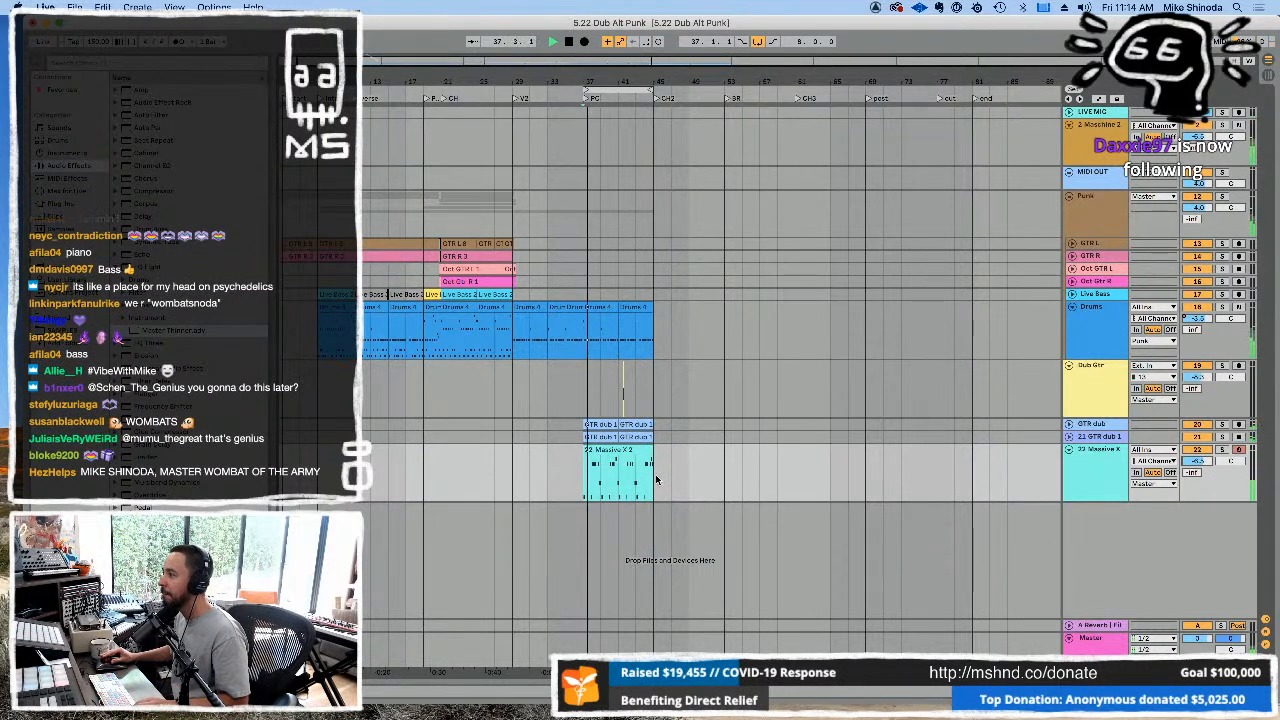
Duplicate bars 37 to 45 of the Drums through Massive X tracks to bar 45 and loop the duplicated section.
left_click_drag(654, 480, 581, 320)
key("super+d")
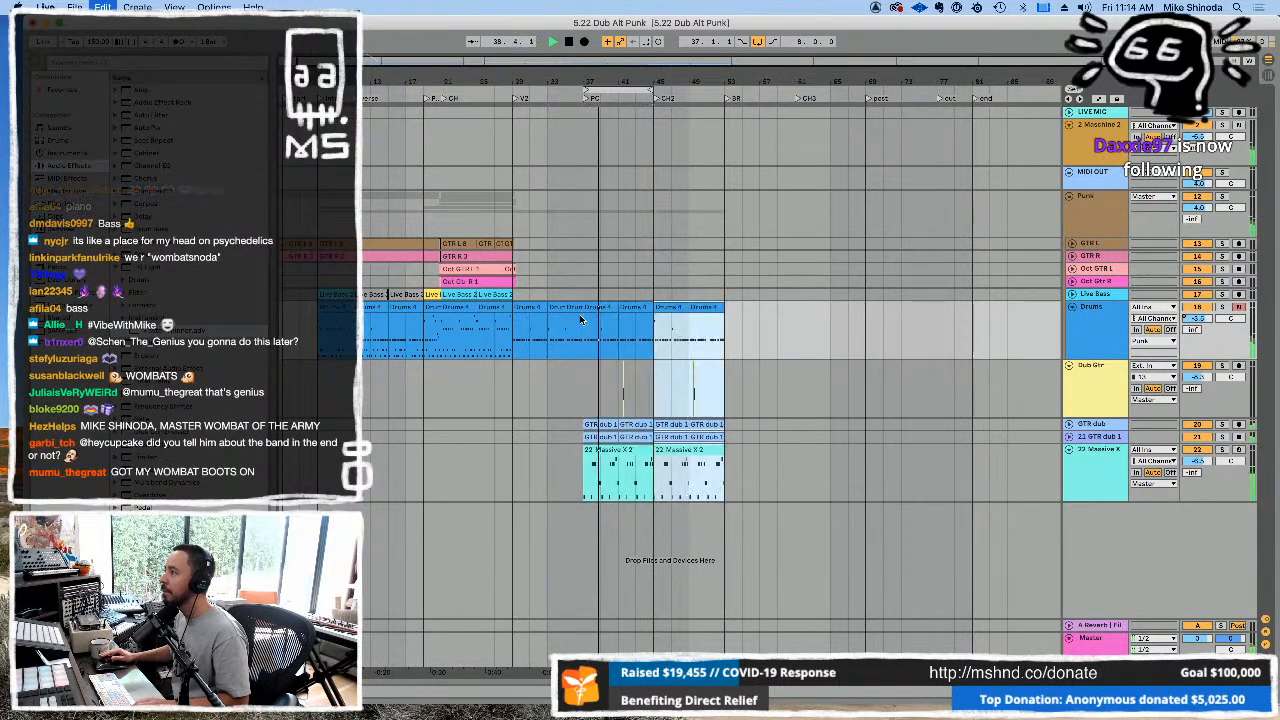
key("super+l")
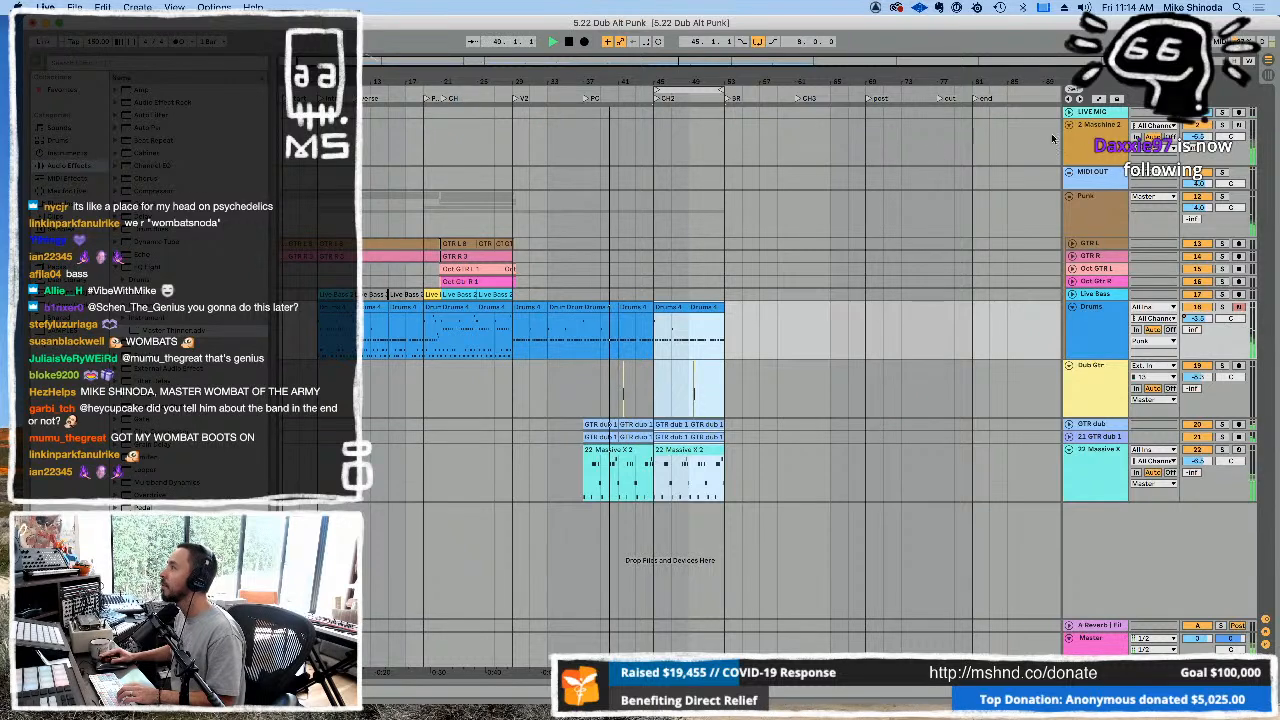
Check the Maschine 2 track, arm the Drums track and try a drum take over the loop from bar 45 to 53.
double_click(1105, 128)
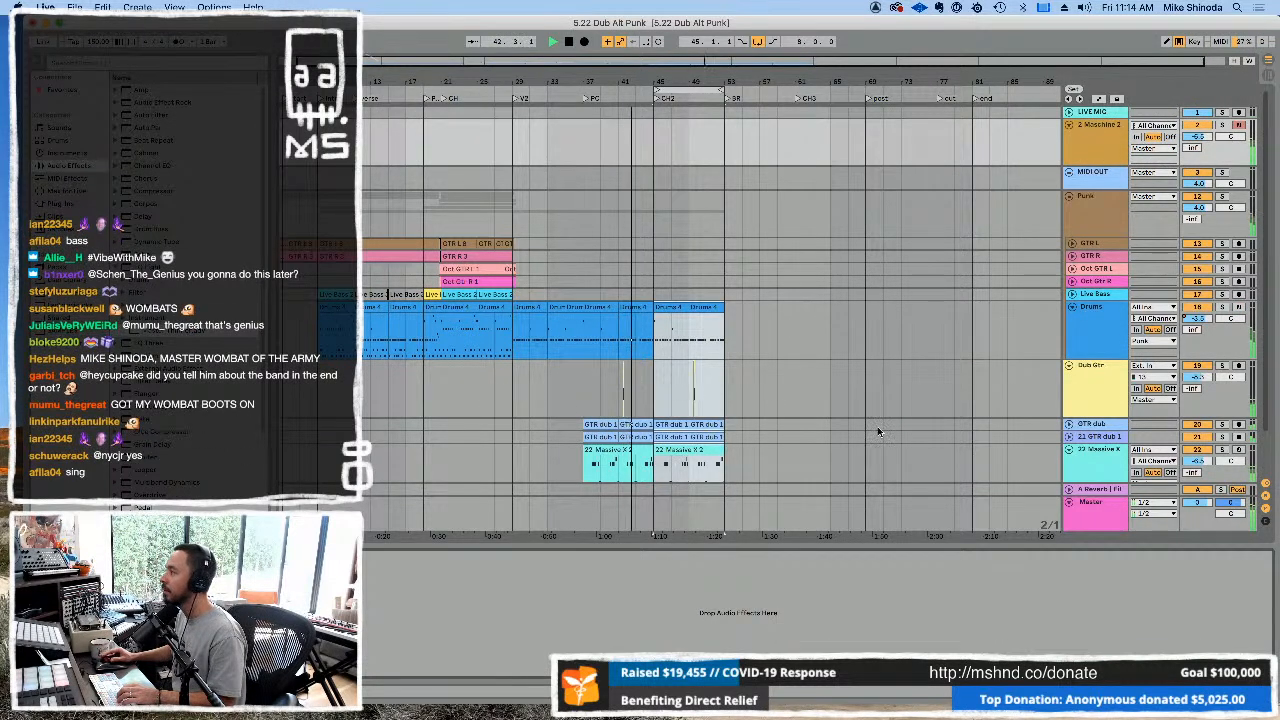
scroll(878, 432, "down", 2)
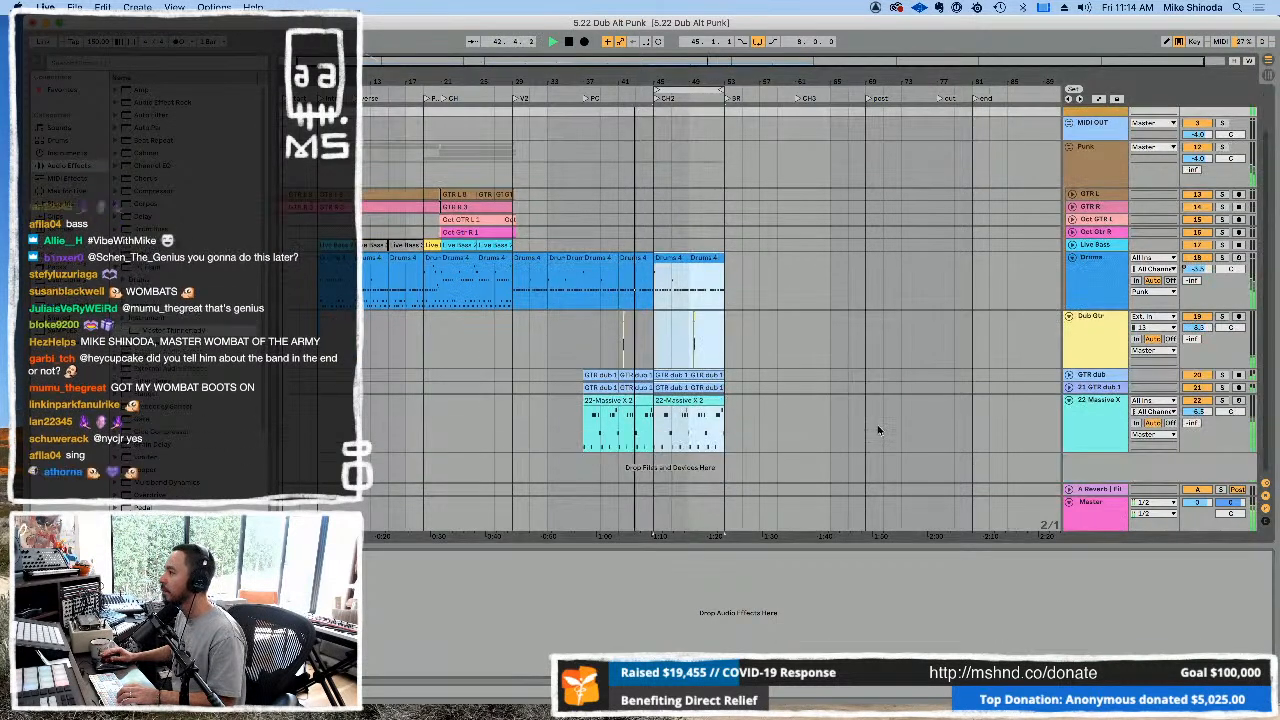
left_click(1089, 261)
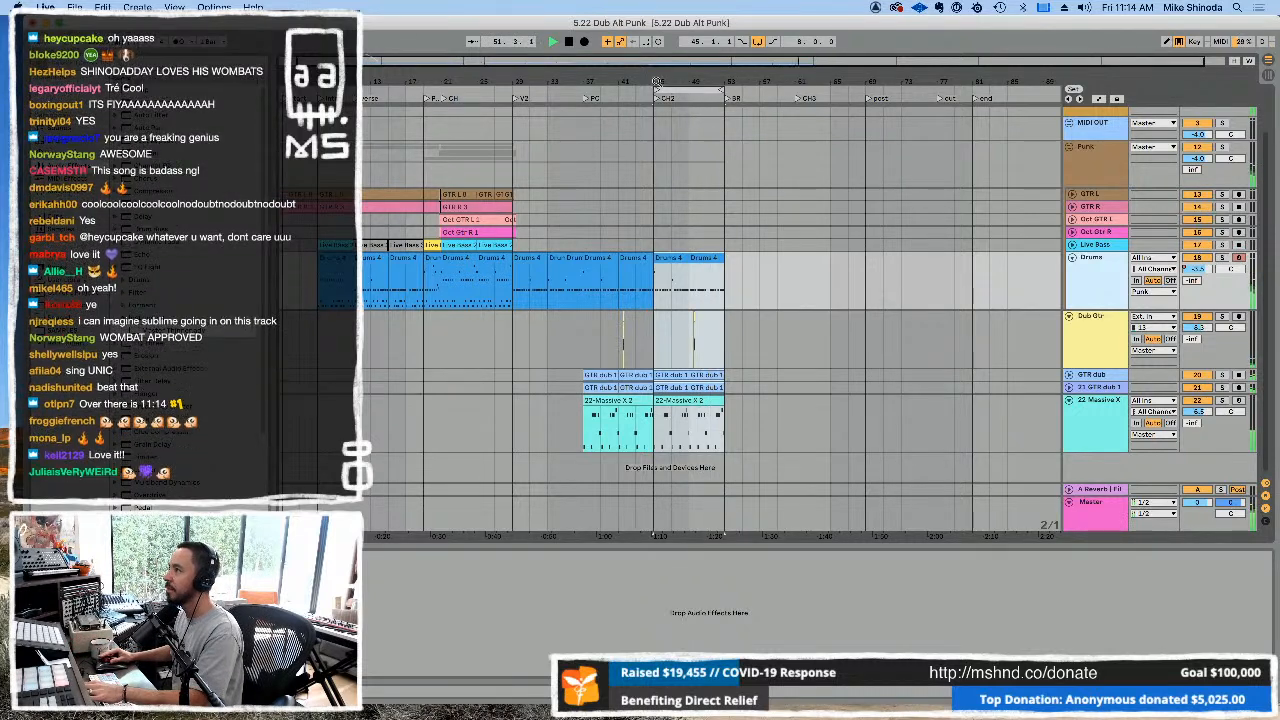
mouse_move(655, 90)
left_mouse_down()
mouse_move(584, 92)
mouse_move(655, 90)
left_mouse_up()
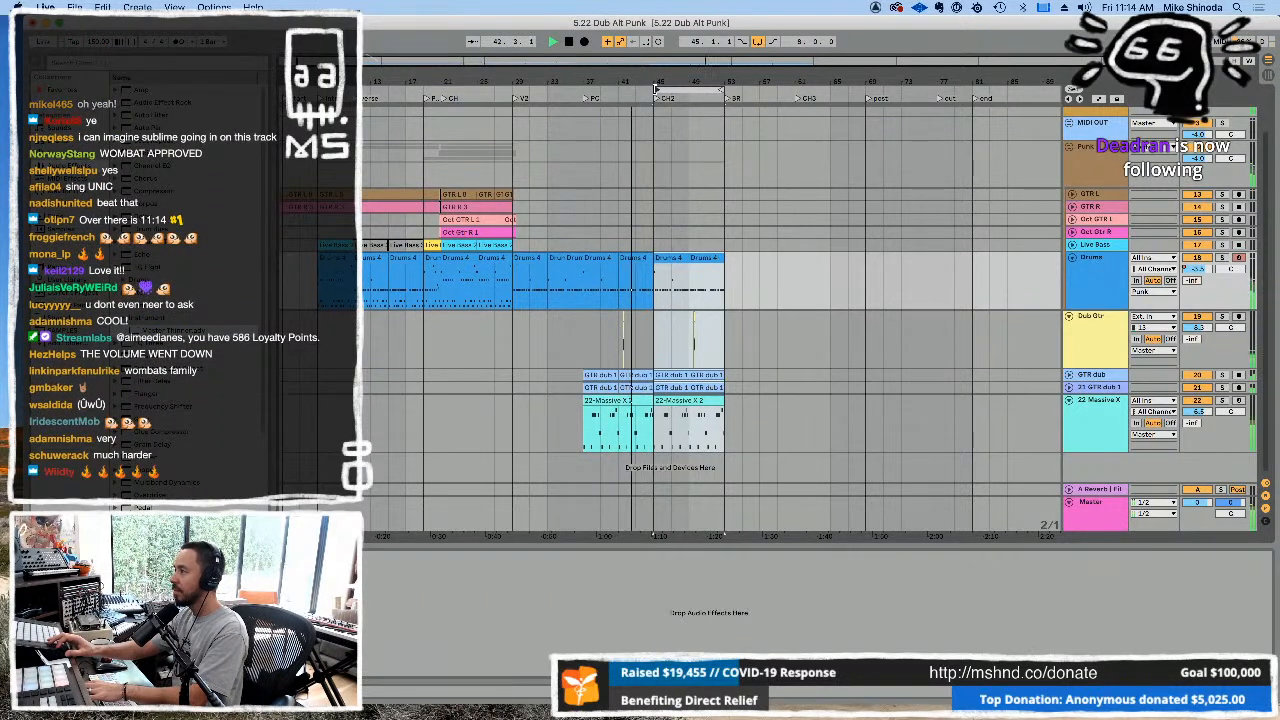
key("F9")
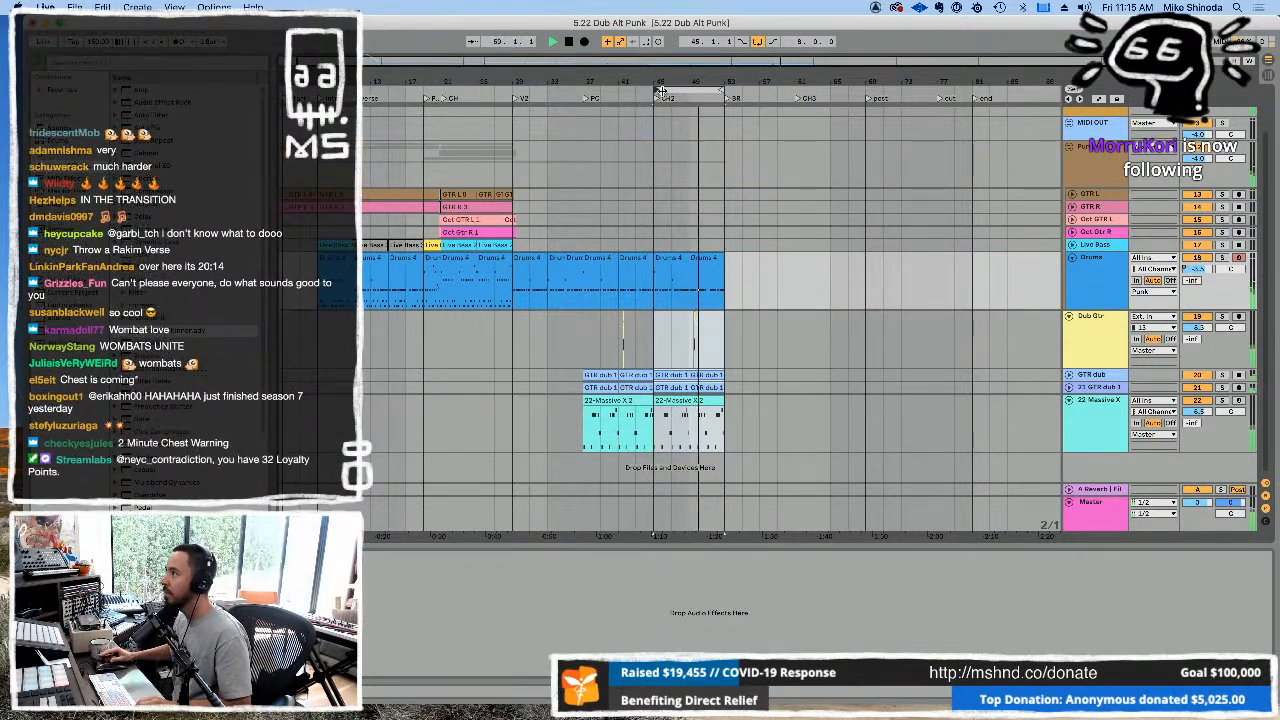
Shift the loop to start at bar 43, record a new drum part over it, and move the loop back to bar 45.
left_click_drag(691, 90, 673, 90)
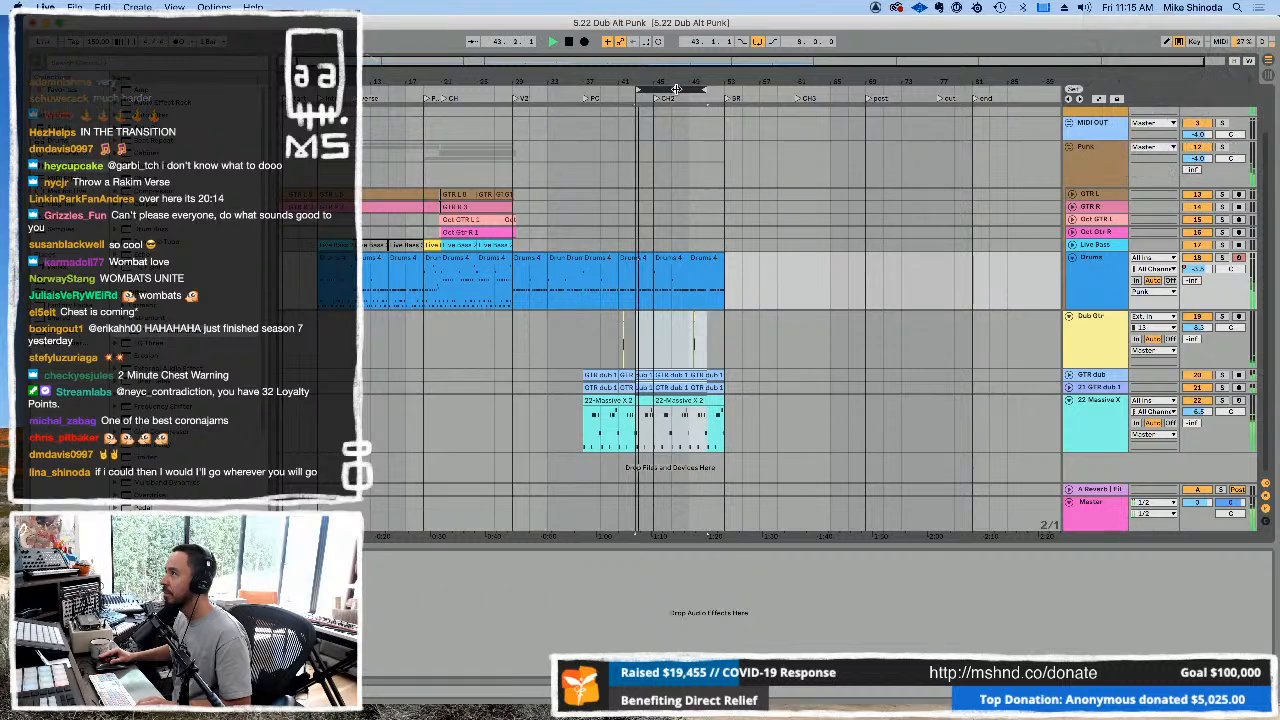
key("F9")
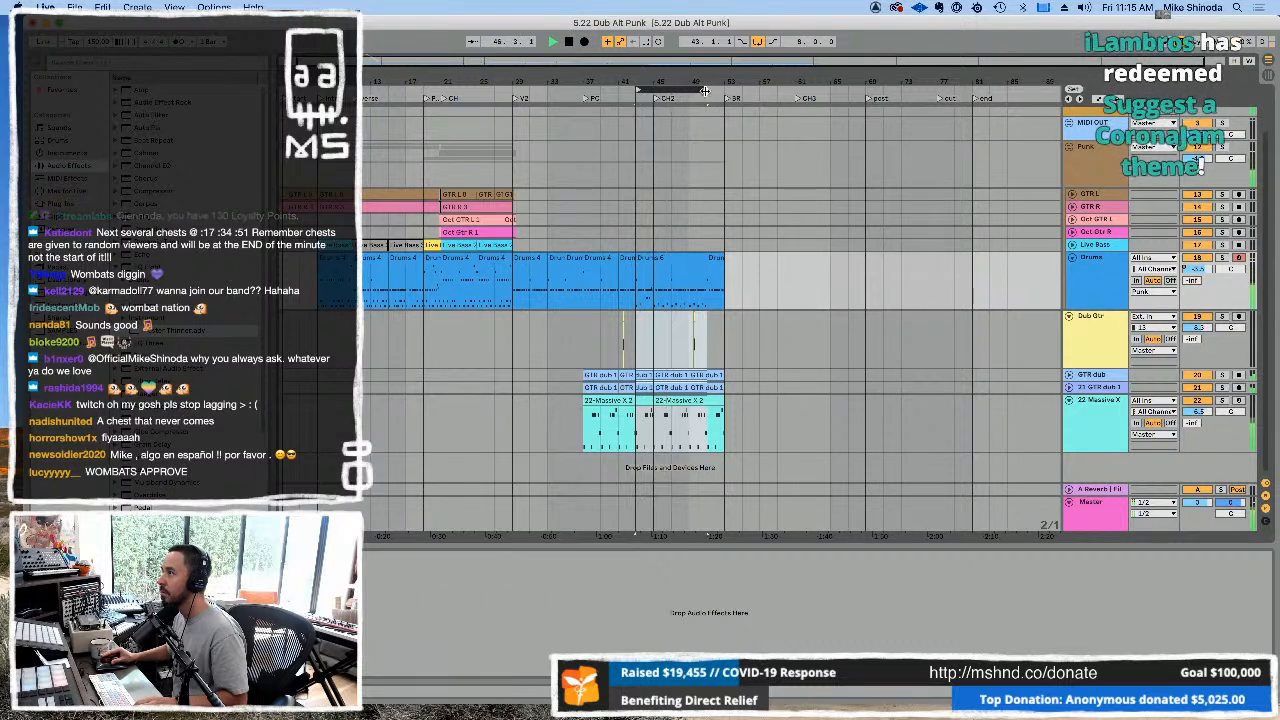
left_click_drag(692, 90, 710, 90)
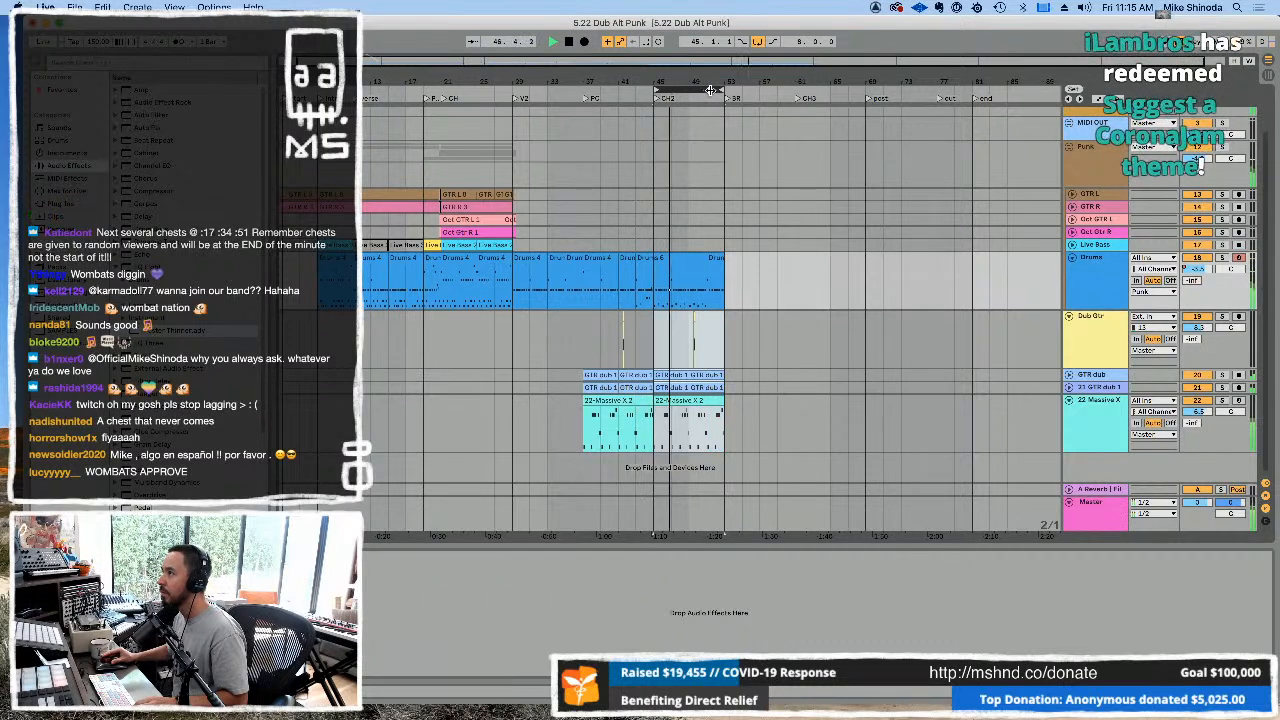
Open the recorded drum clip's notes, quantize the C1 and C#1 row hits from bar 11 onward, and close the note editor.
double_click(646, 264)
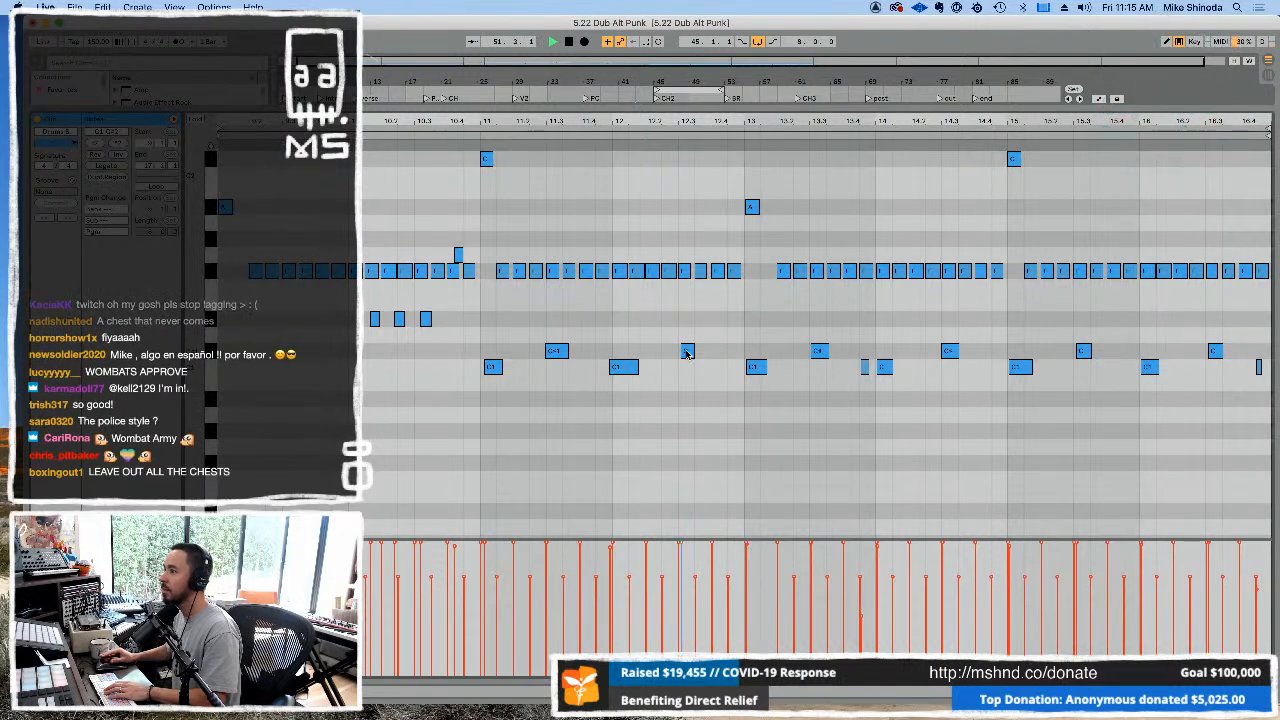
left_click_drag(489, 322, 1276, 403)
key("super+u")
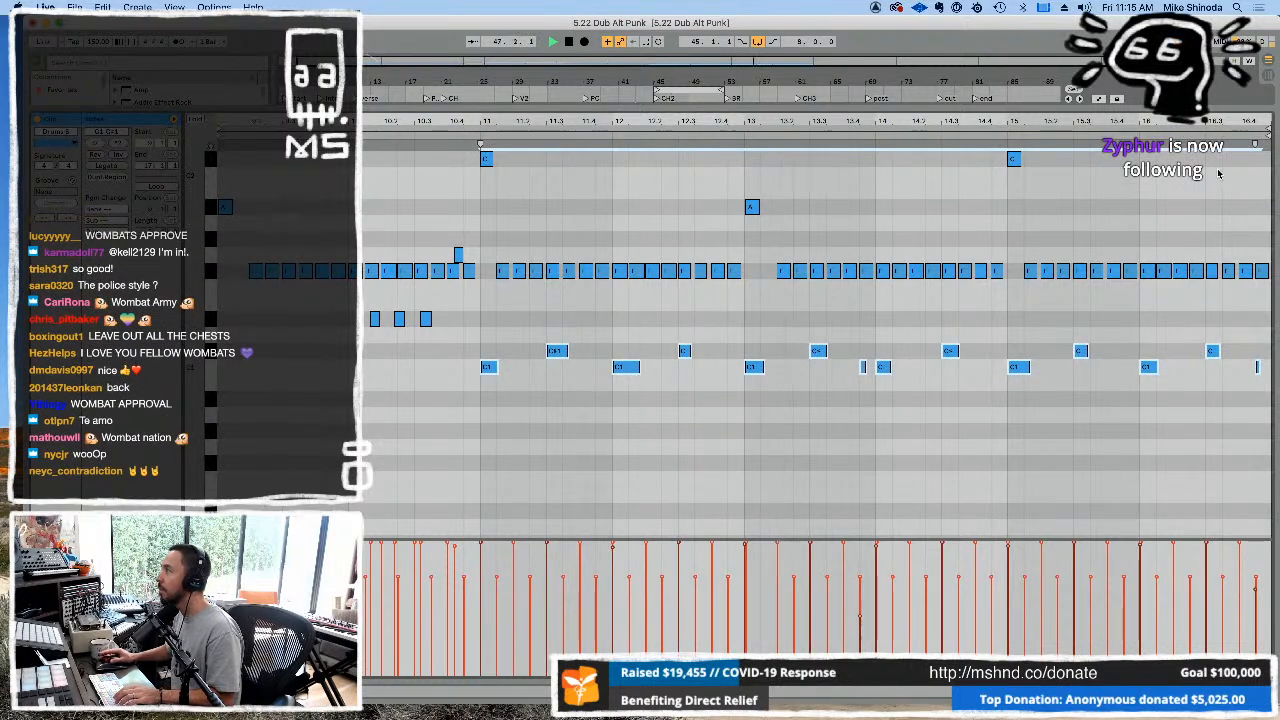
mouse_move(1193, 126)
left_mouse_down()
mouse_move(1193, 85)
mouse_move(1193, 150)
left_mouse_up()
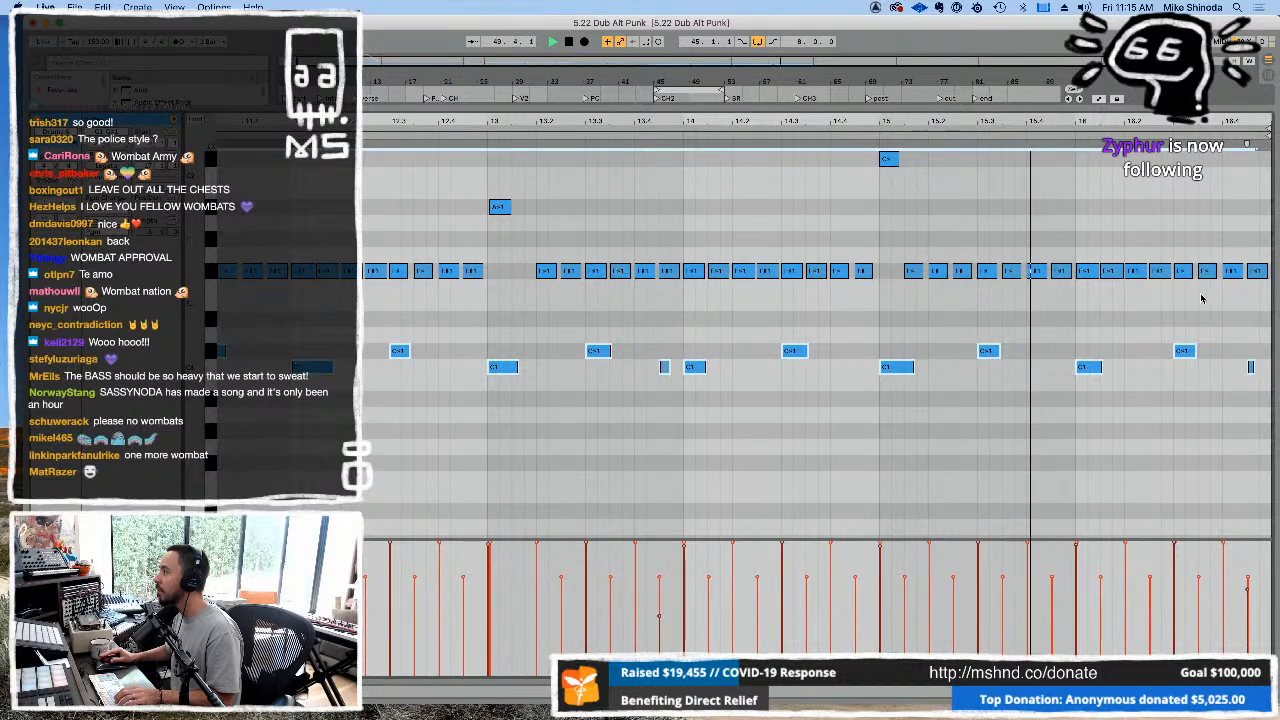
double_click(823, 109)
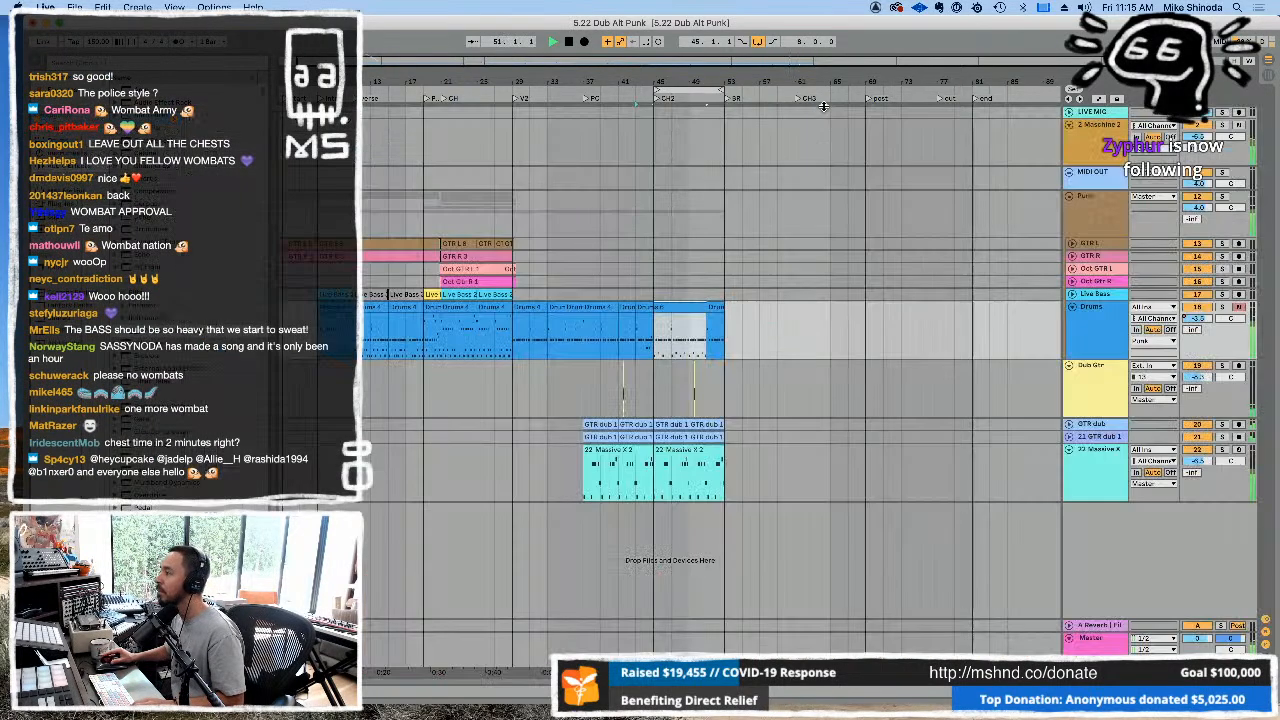
Copy bars 47 to 49 of the Drums track over bars 51 to 53 to complete the dub beat.
left_click_drag(728, 78, 726, 129)
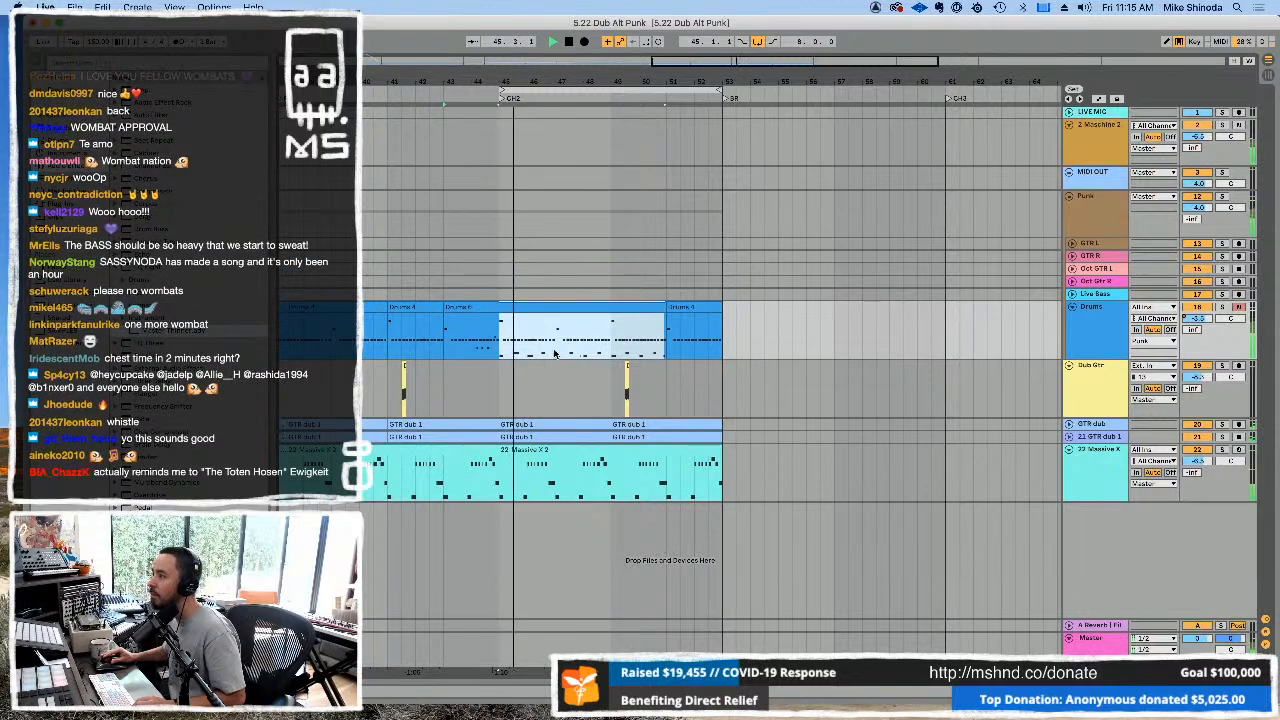
left_click_drag(555, 328, 612, 335)
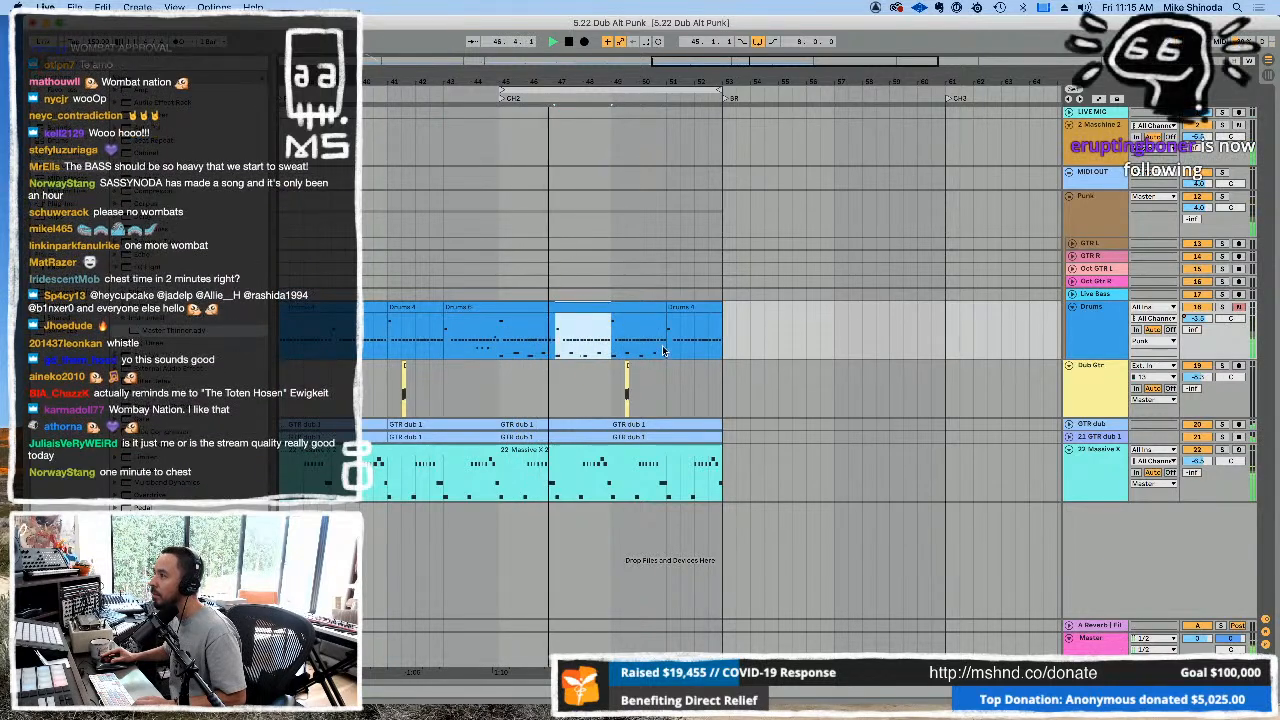
left_click(661, 341)
key("super+v")
left_click(655, 336)
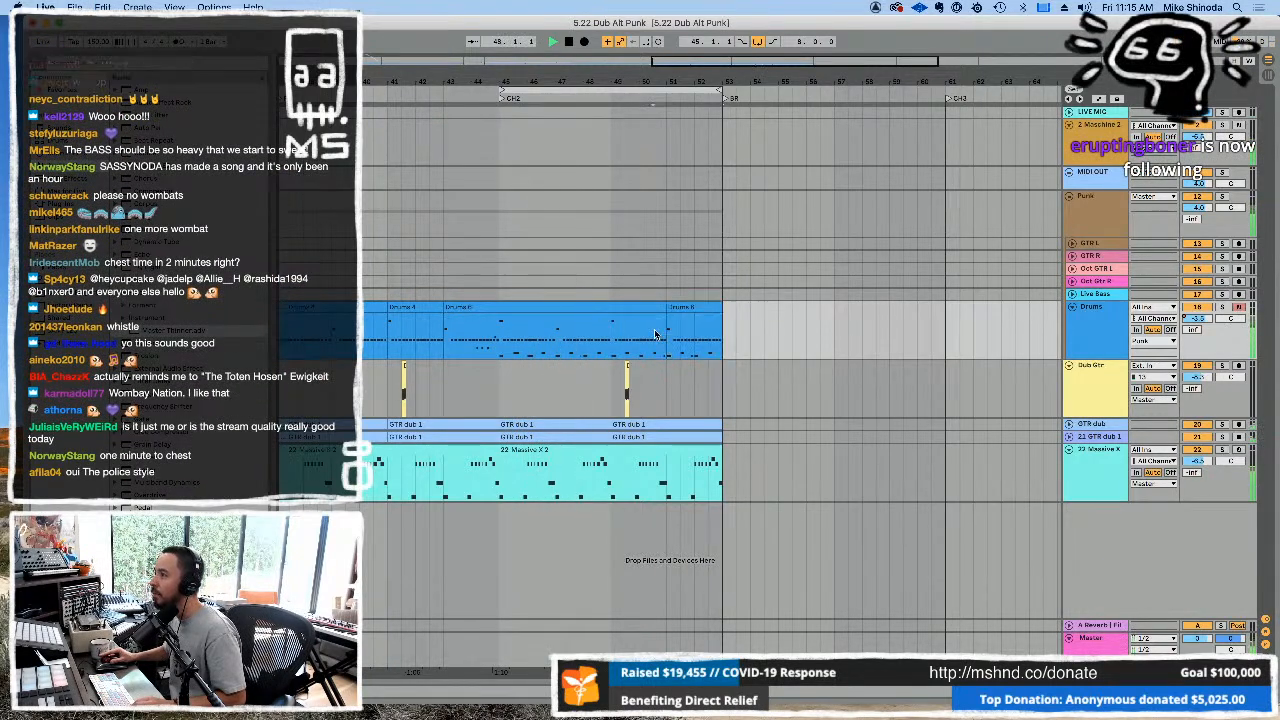
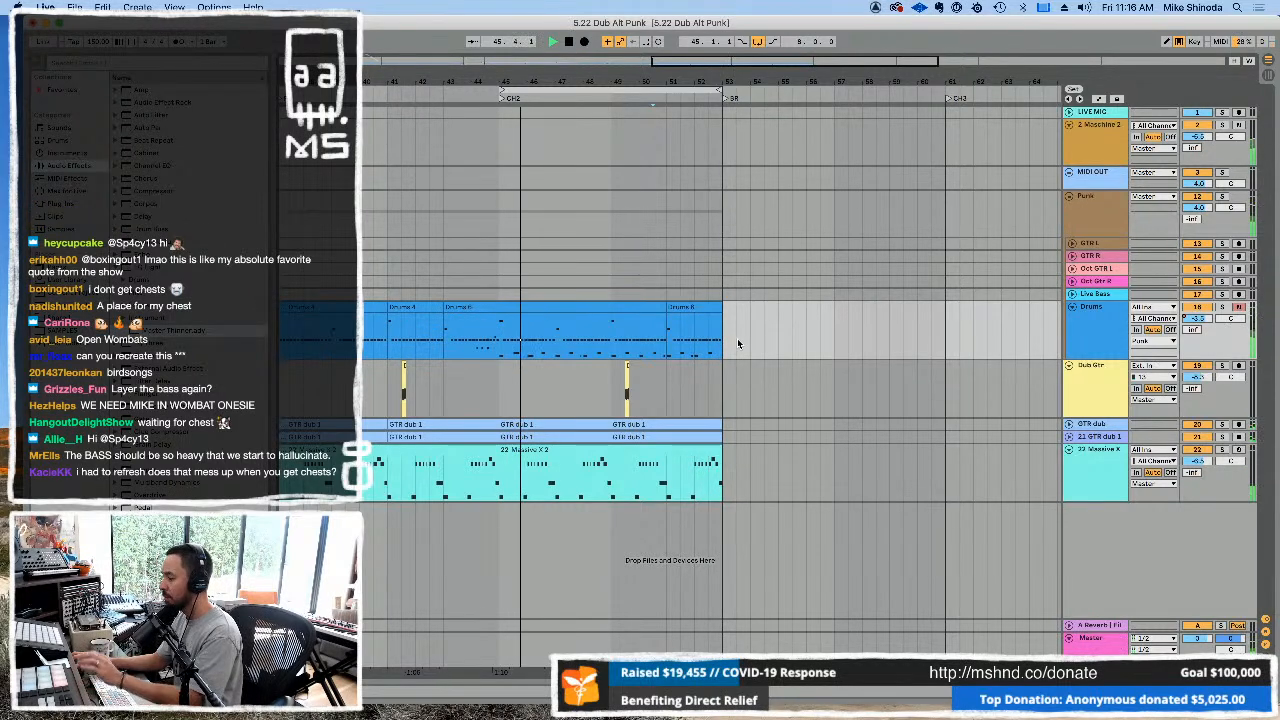
Overdub extra drum hits over bars 45 to 53, quantize the highest-pitched notes in the resulting clip, and close the note editor.
key("F9")
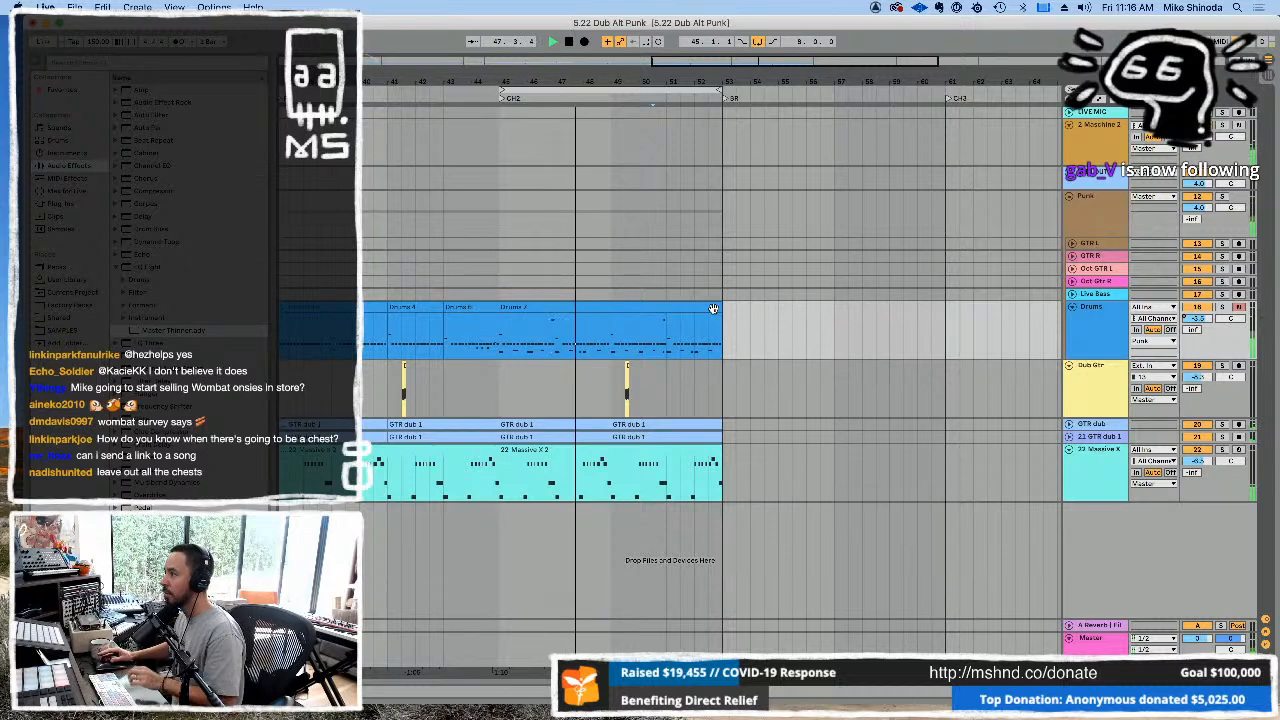
left_click(710, 307)
double_click(710, 307)
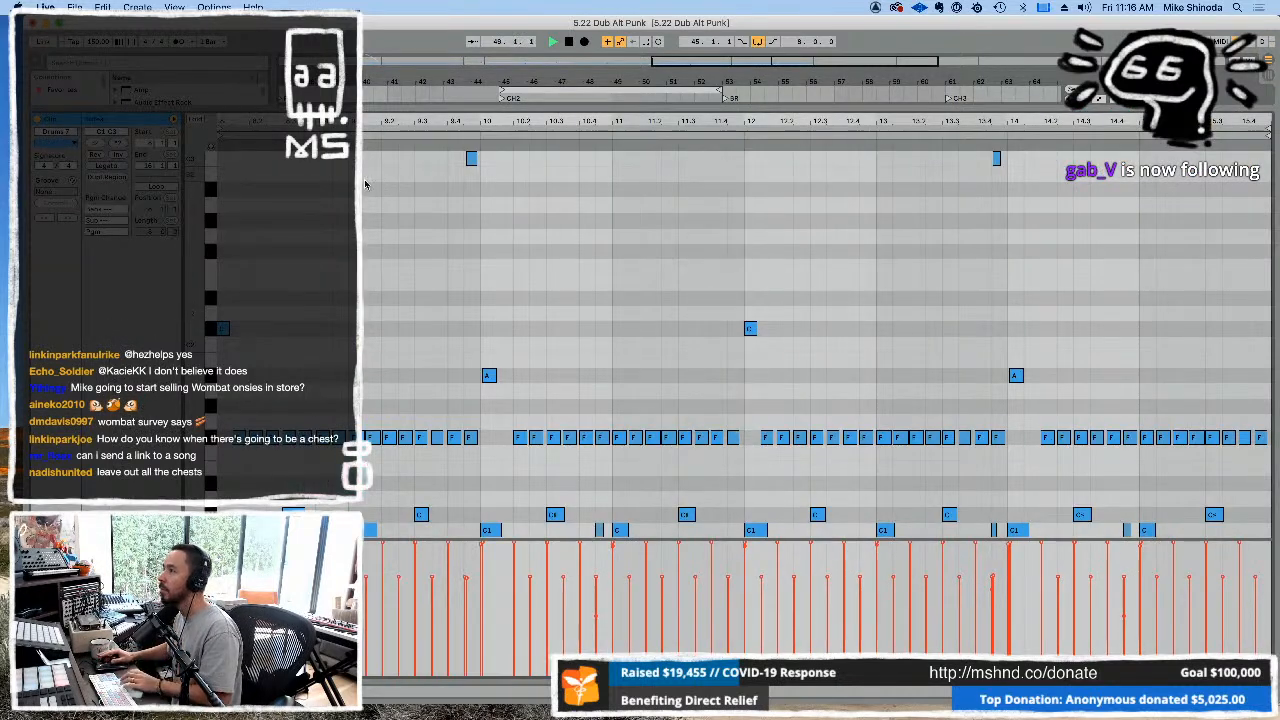
mouse_move(365, 184)
left_mouse_down()
mouse_move(900, 146)
mouse_move(1040, 82)
left_mouse_up()
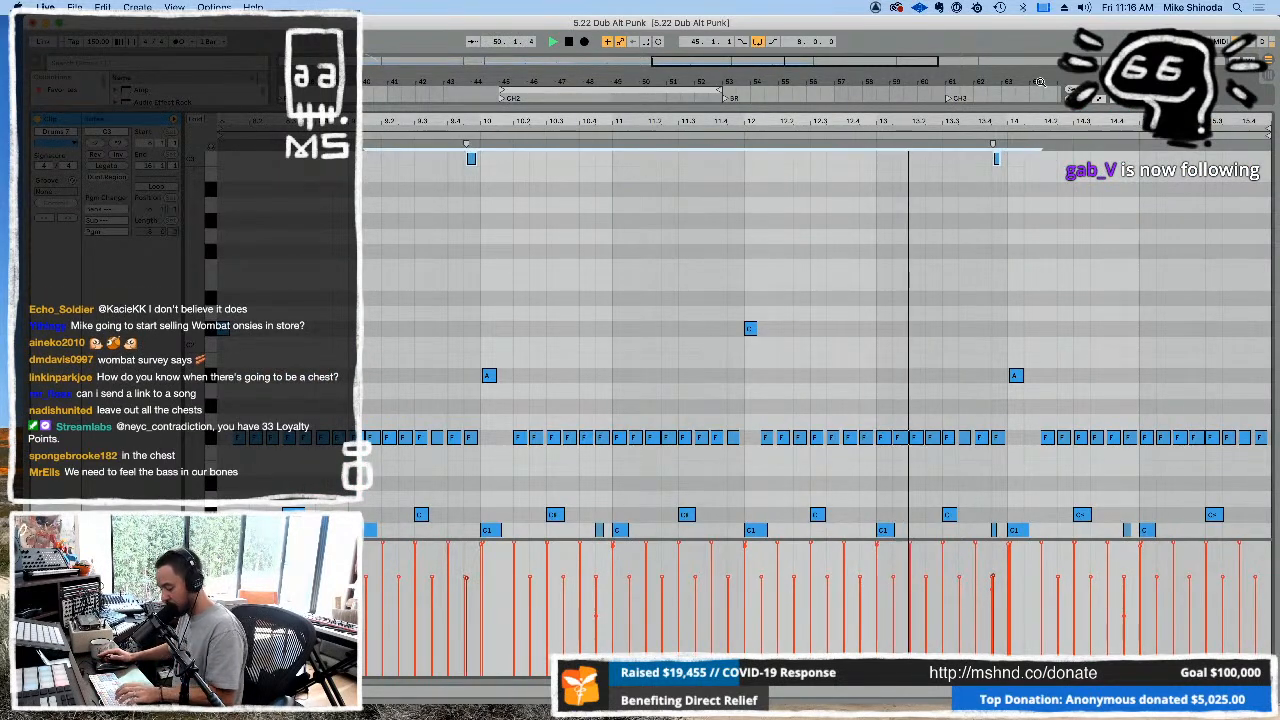
key("super+u")
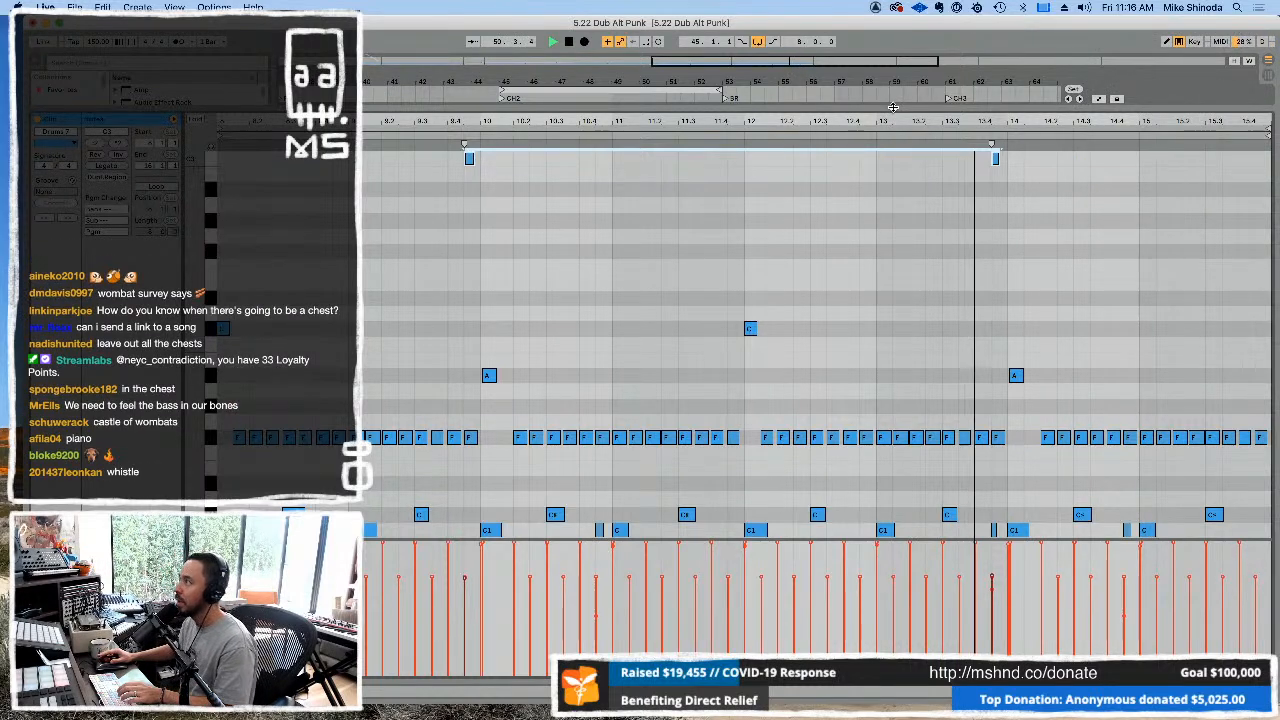
key("super+alt+l")
left_click(767, 323)
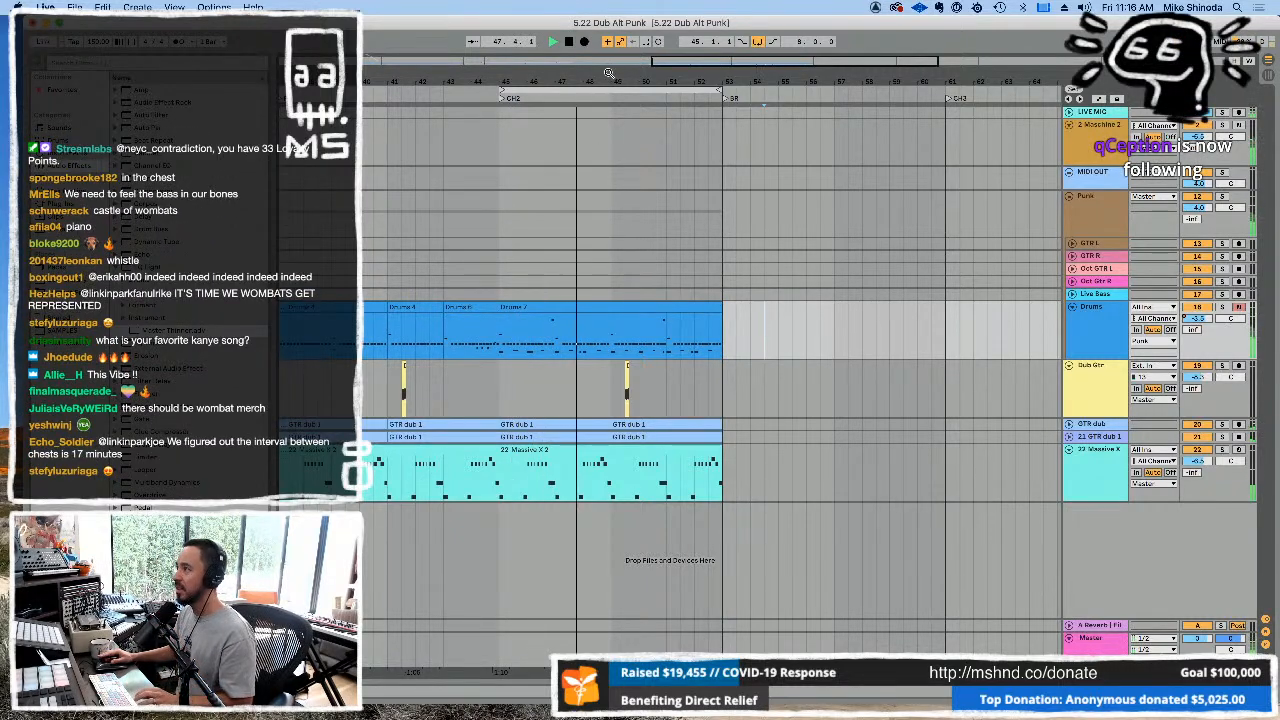
Copy bars 19 to 29 of the GTR L through Dub Gtr tracks to bar 53 and loop the pasted section.
left_click_drag(608, 73, 606, 45)
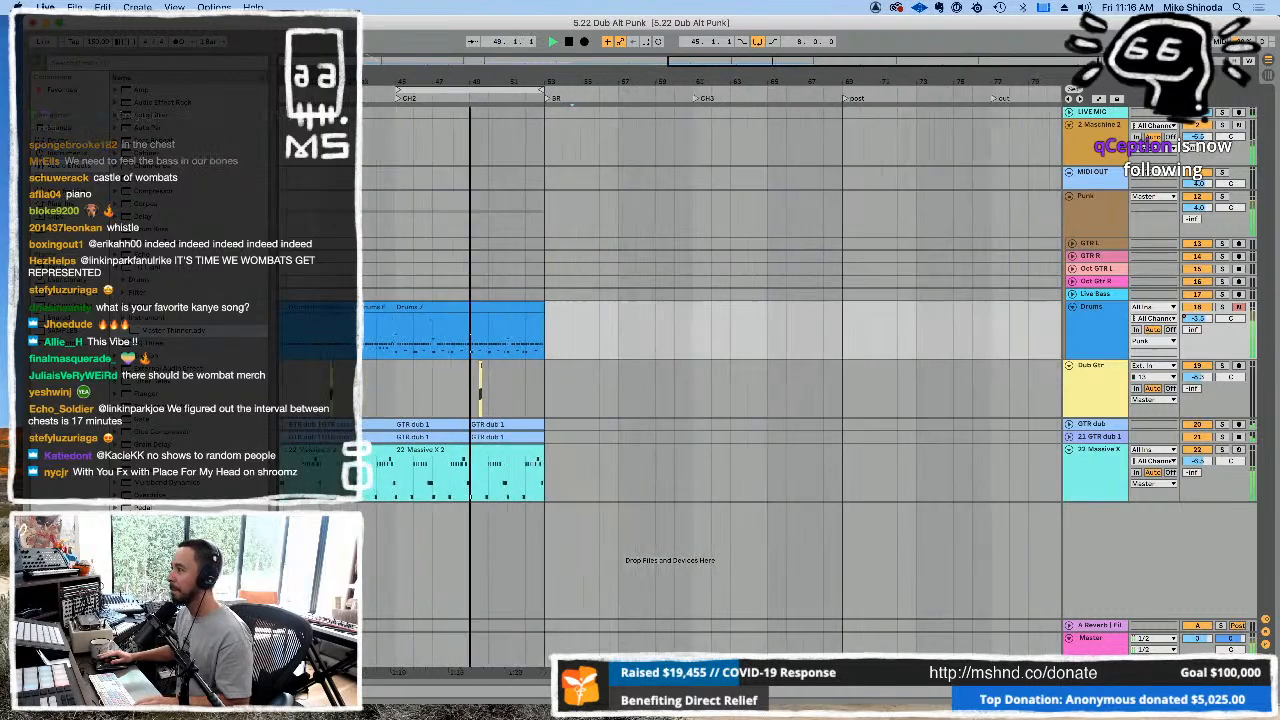
left_click_drag(470, 79, 523, 75)
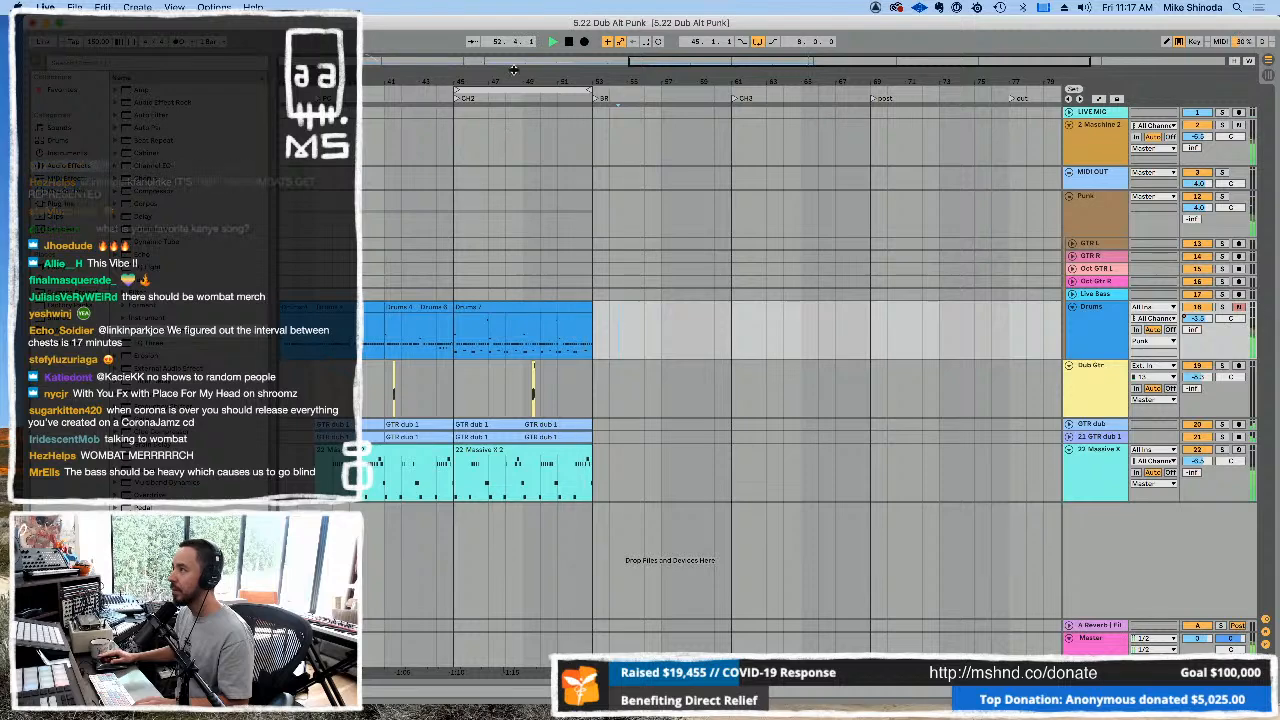
left_click_drag(503, 80, 685, 79)
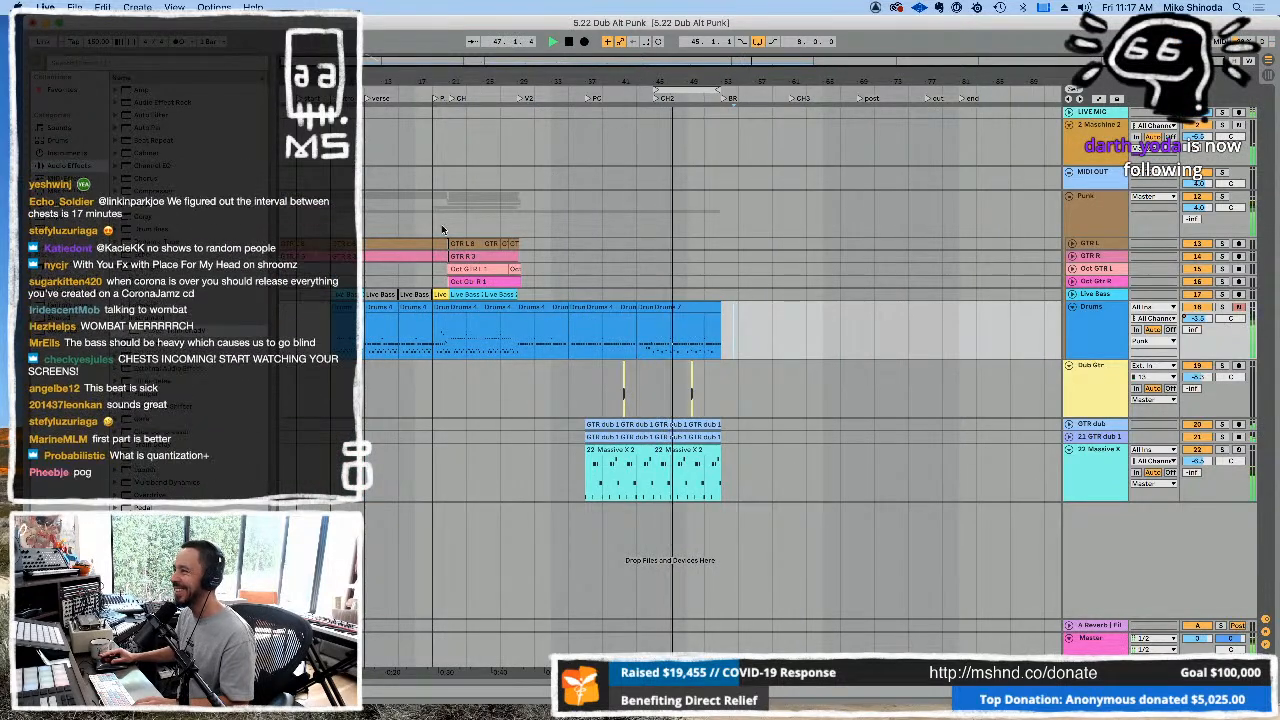
left_click_drag(448, 353, 492, 295)
left_click_drag(523, 244, 517, 243)
left_click(434, 327)
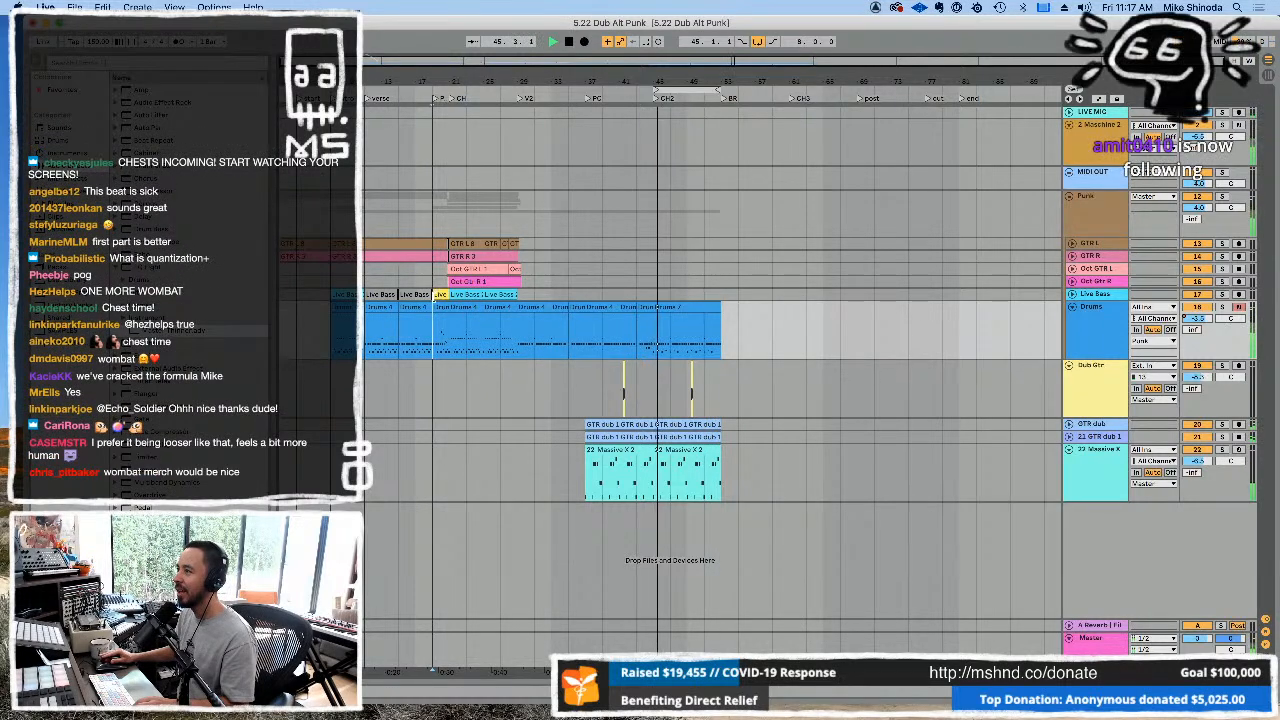
left_click_drag(532, 299, 434, 243)
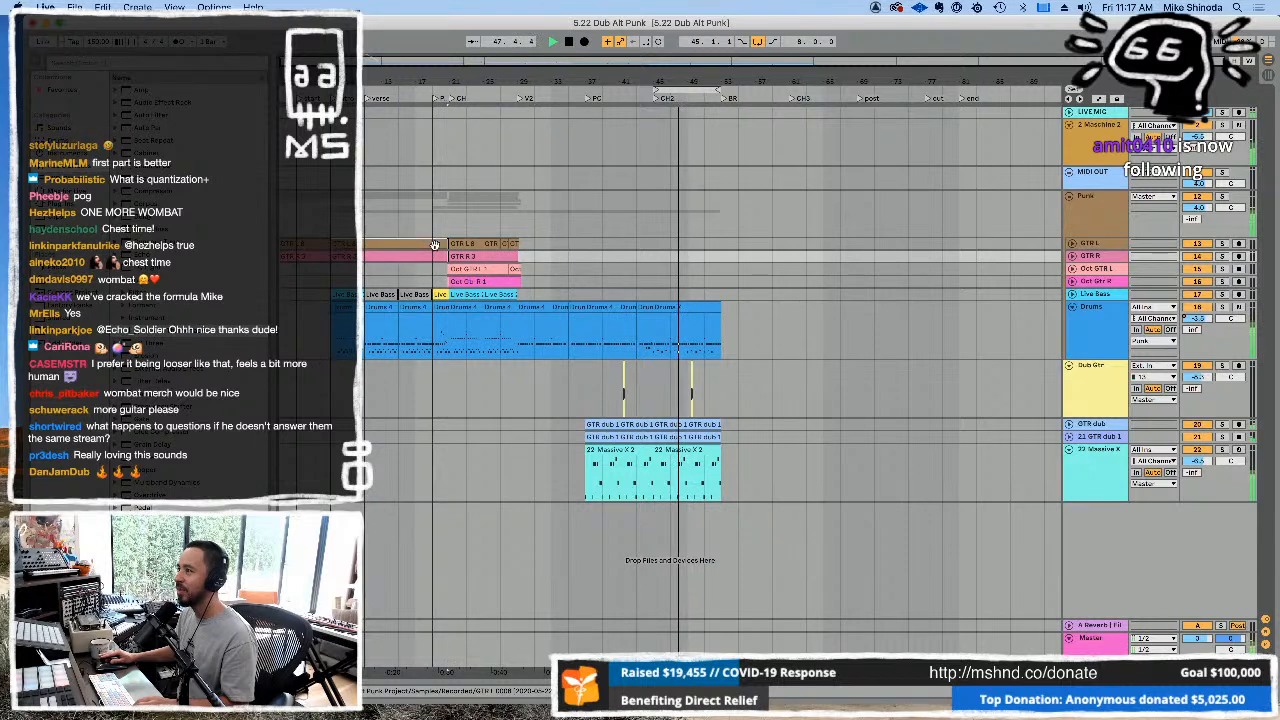
left_click_drag(434, 391, 519, 244)
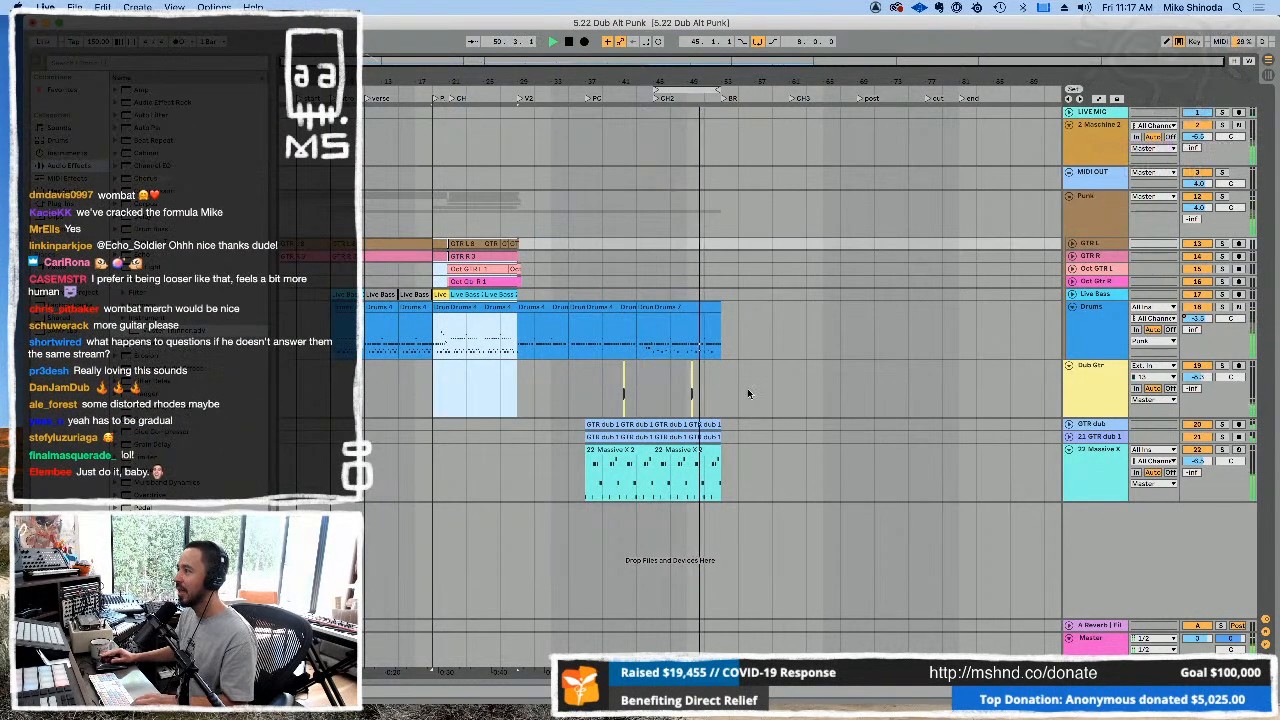
left_click_drag(729, 397, 768, 260)
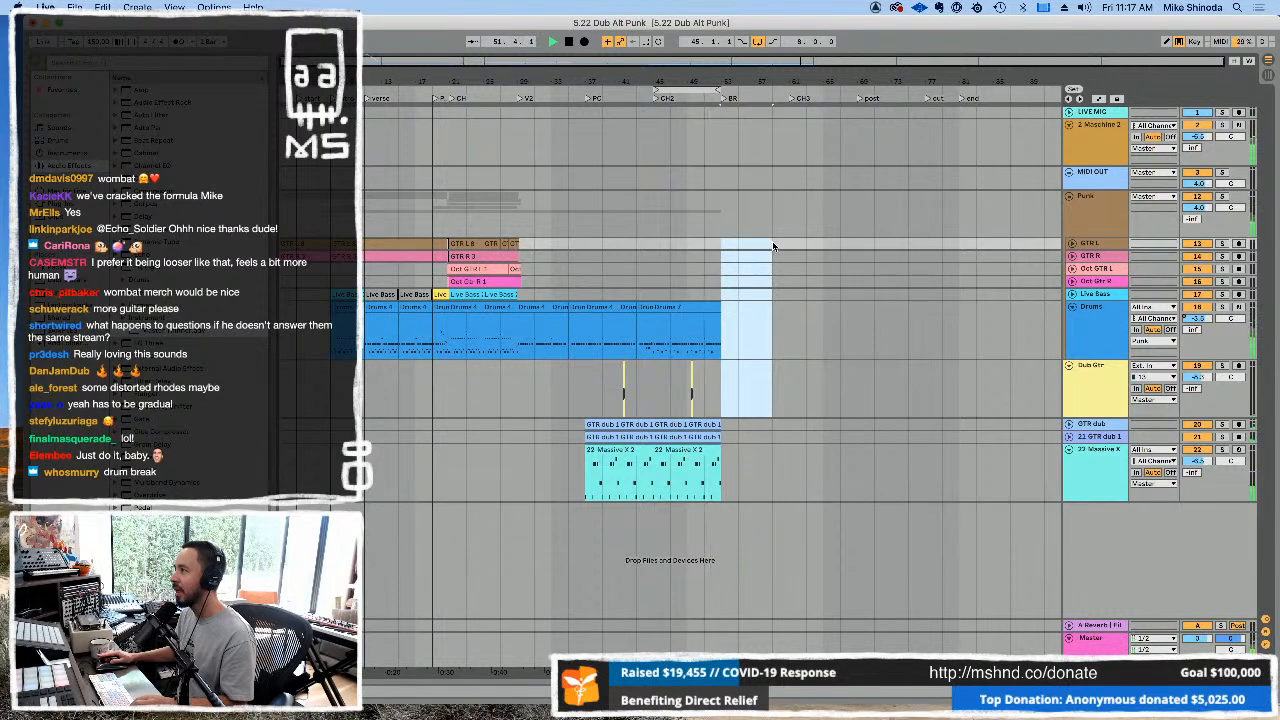
key("ctrl+v")
key("ctrl+l")
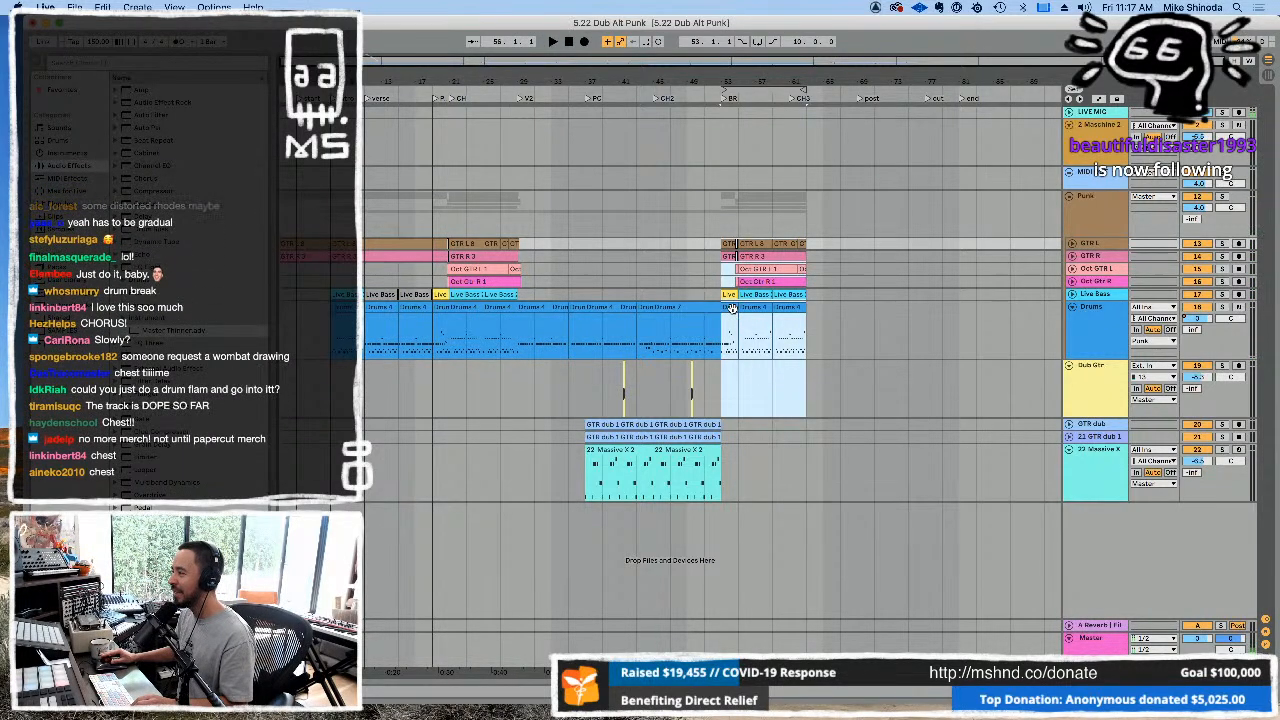
Move the pasted guitar, bass and drum section to start at bar 59, aligning its chorus with the CH3 locator.
left_click_drag(730, 320, 748, 318)
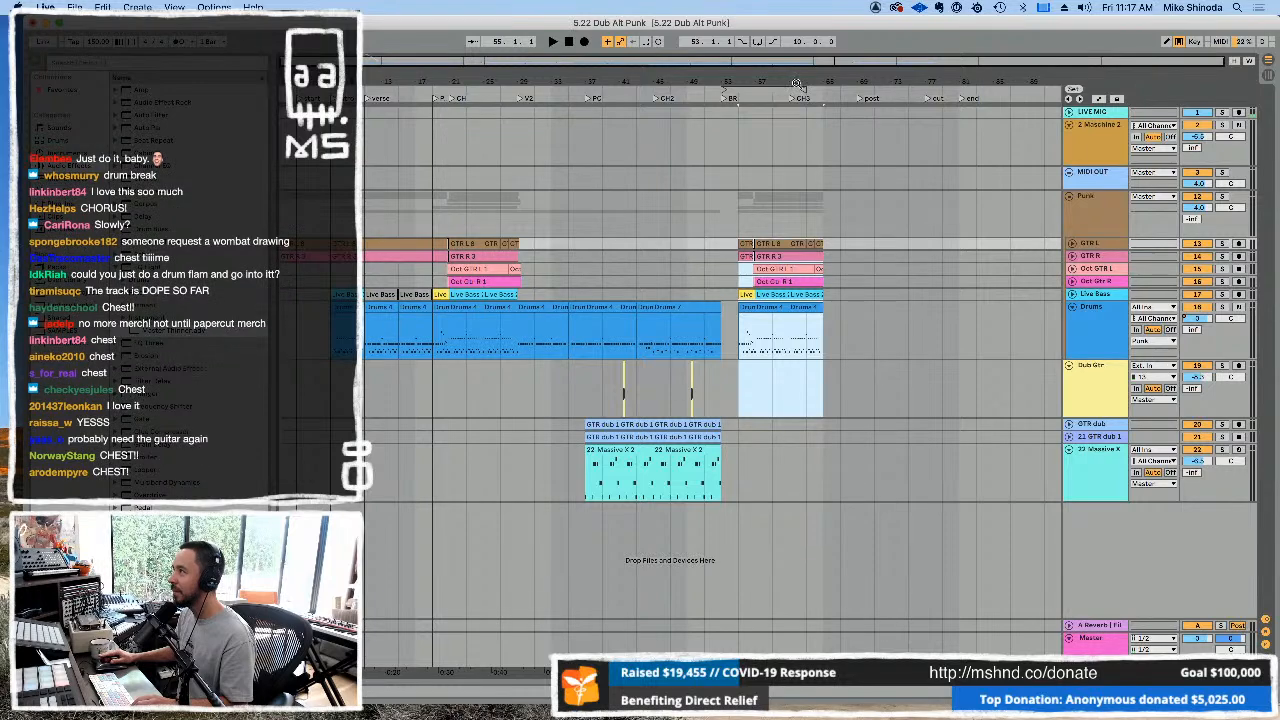
mouse_move(797, 83)
left_mouse_down()
mouse_move(805, 138)
mouse_move(804, 82)
left_mouse_up()
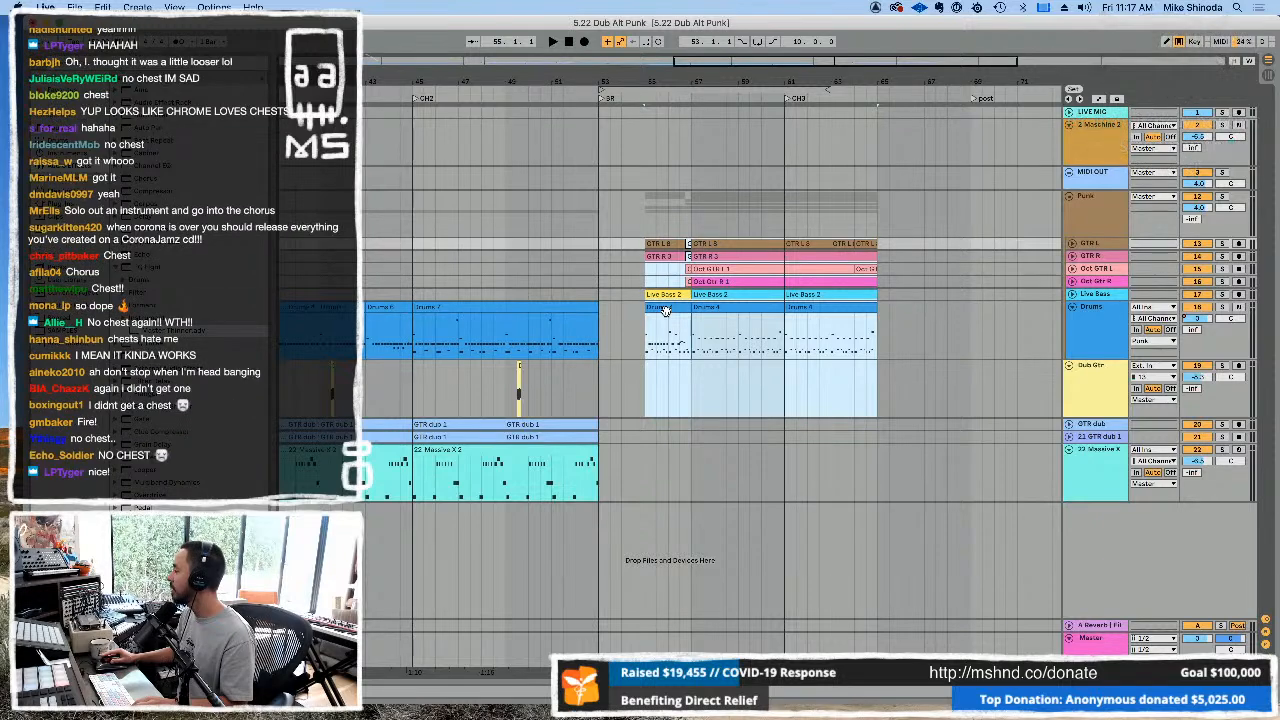
left_click_drag(665, 310, 757, 310)
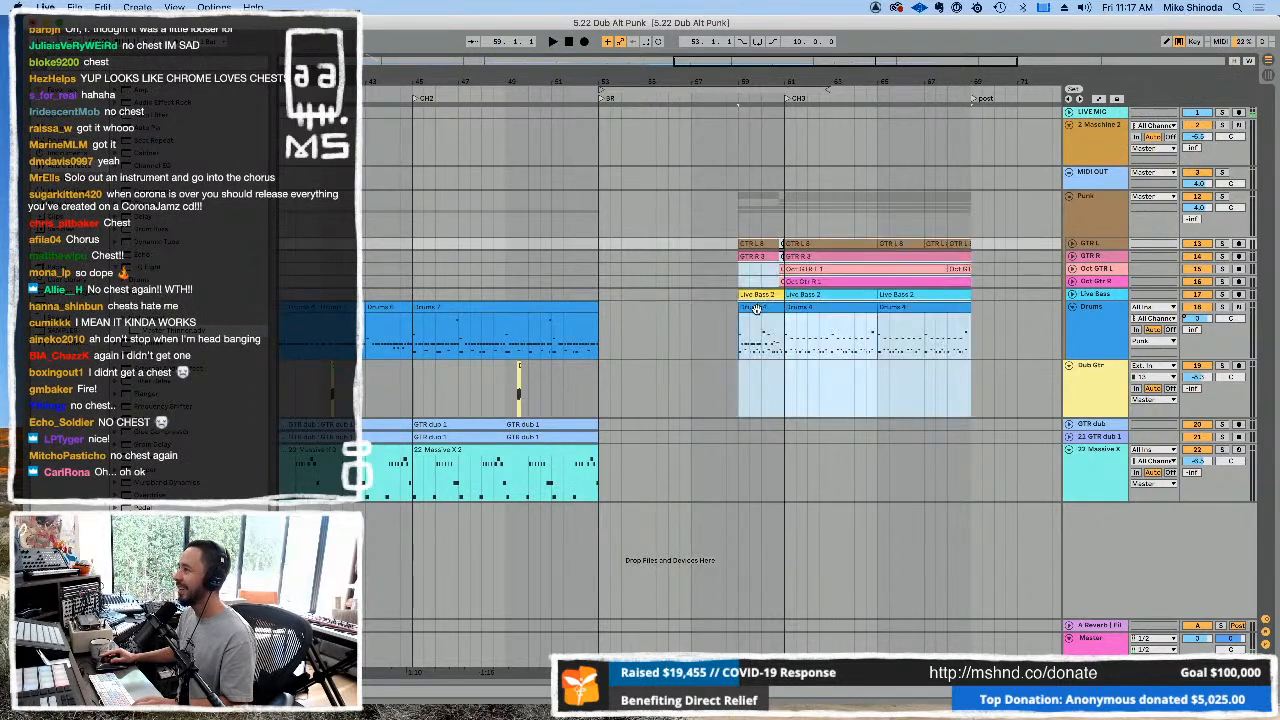
left_click(726, 317)
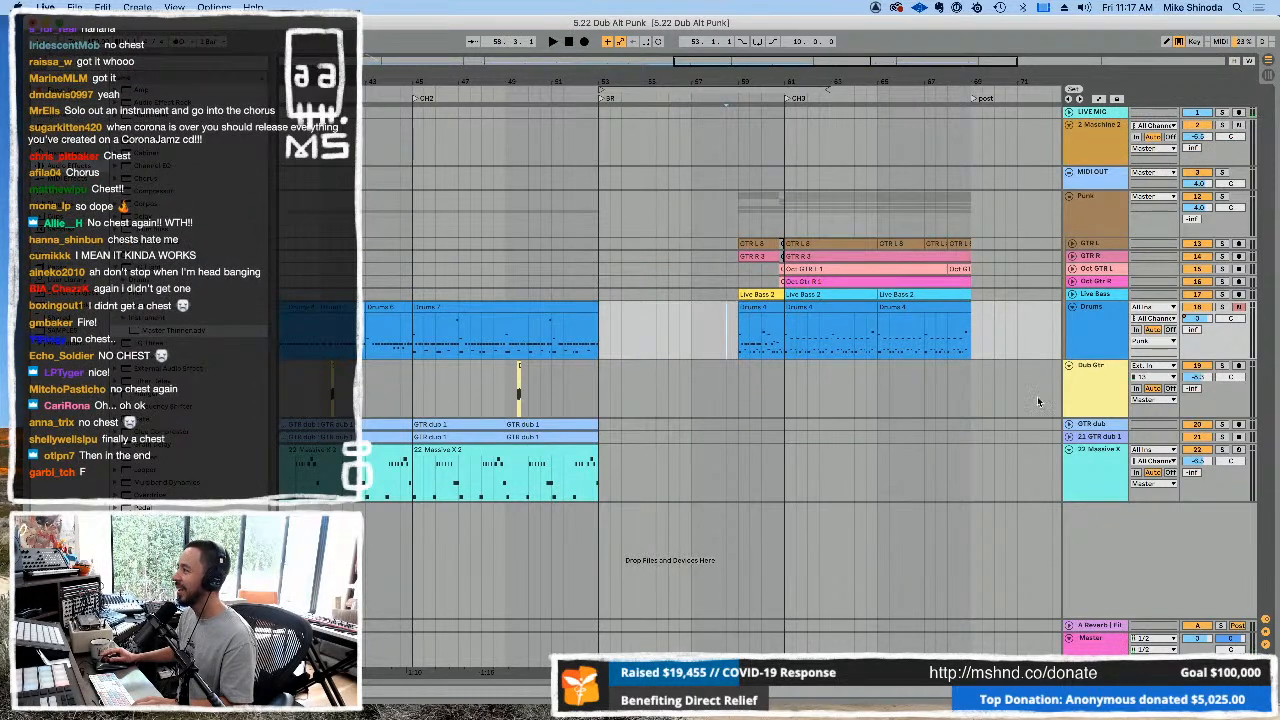
Enlarge the GTR dub and 21 GTR dub 1 tracks, and copy the two-bar Drums pattern at bar 41 into bars 53 to 59.
left_click_drag(1100, 444, 1101, 490)
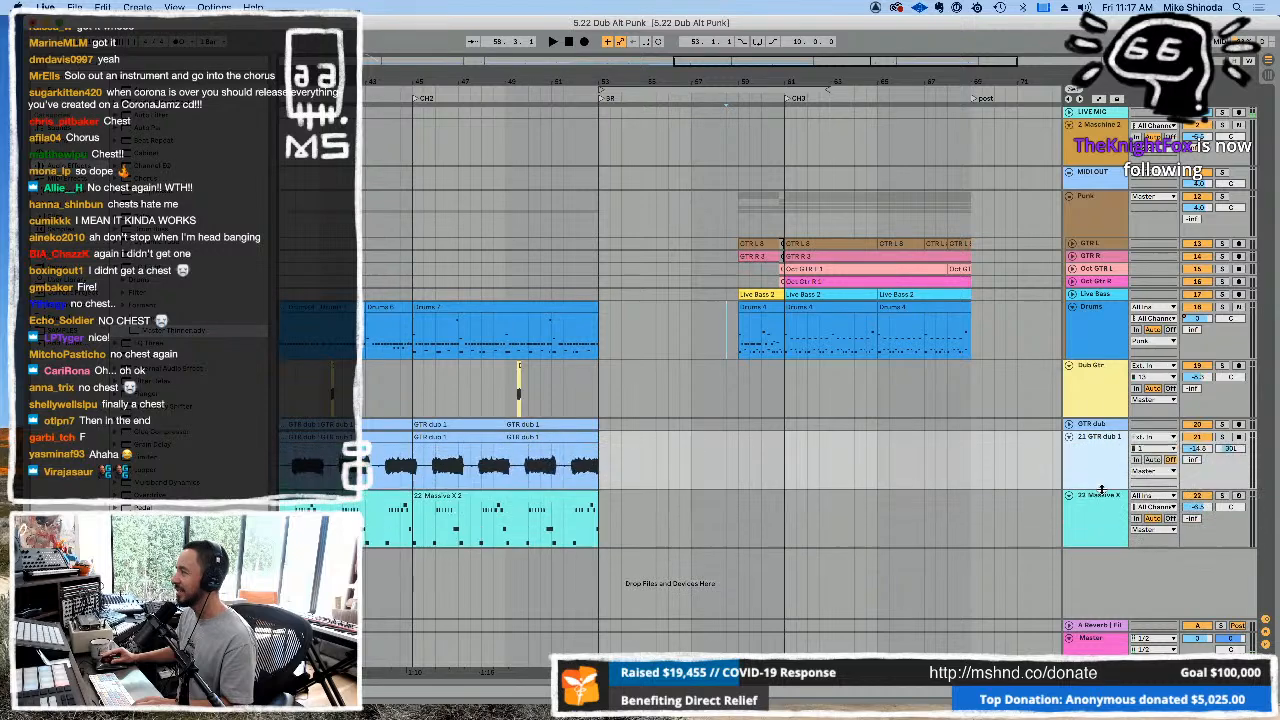
left_click_drag(1093, 432, 1095, 478)
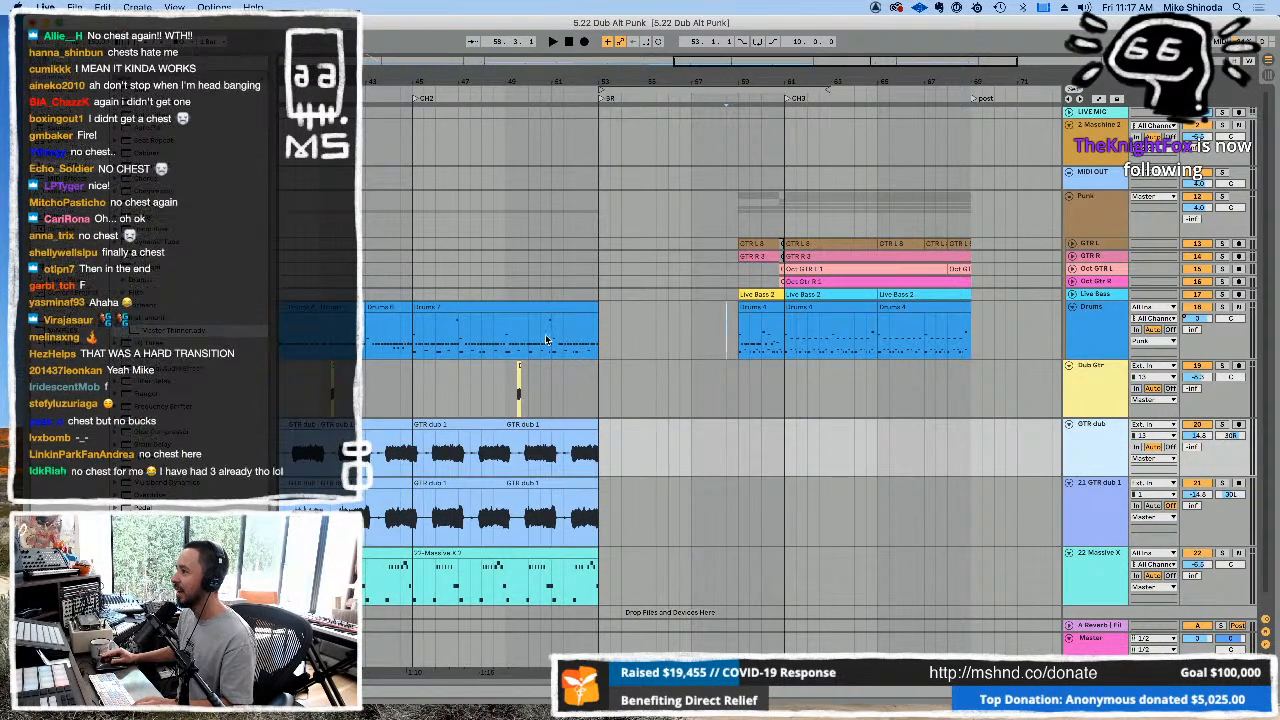
left_click(577, 341)
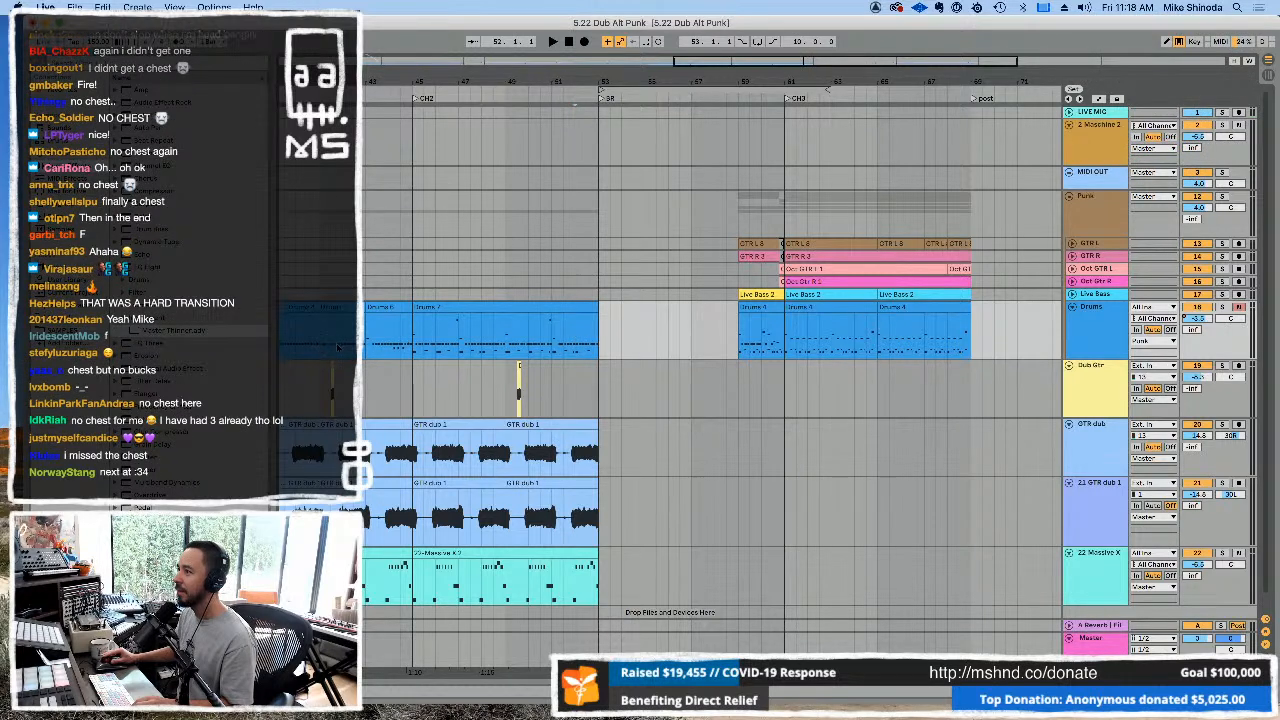
left_click(336, 309)
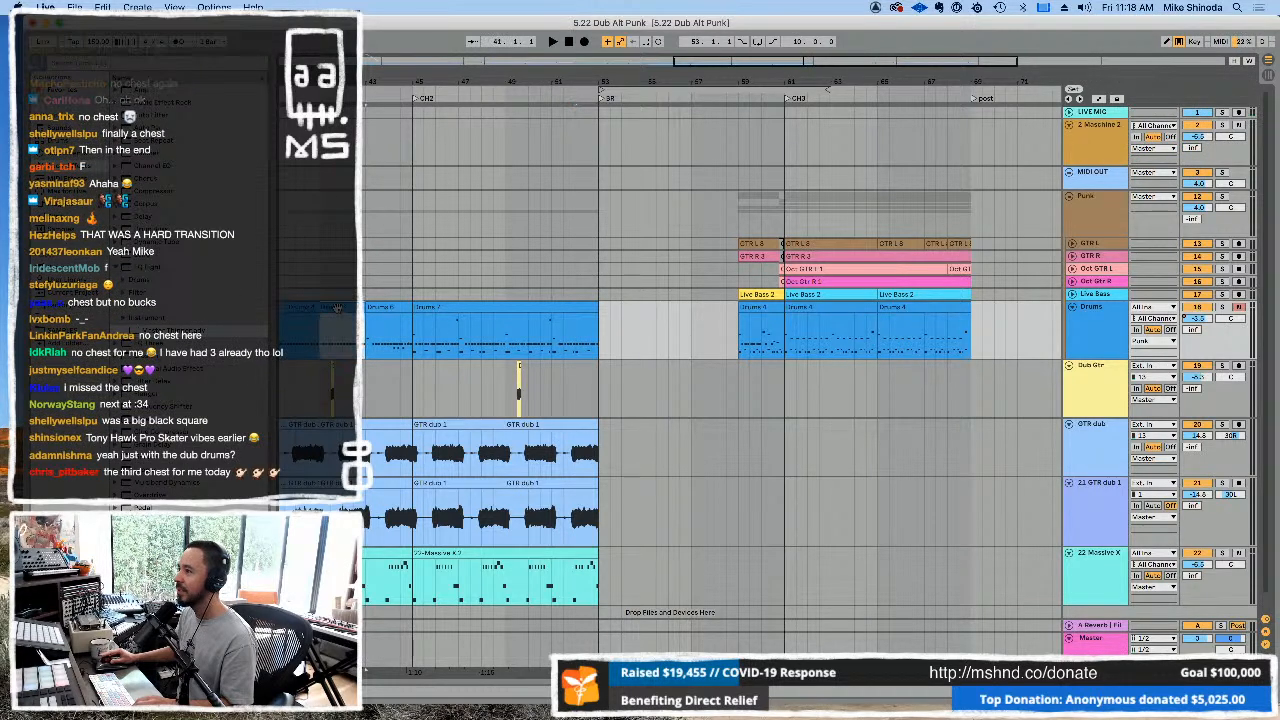
key("ctrl+d")
key("ctrl+d")
key("ctrl+d")
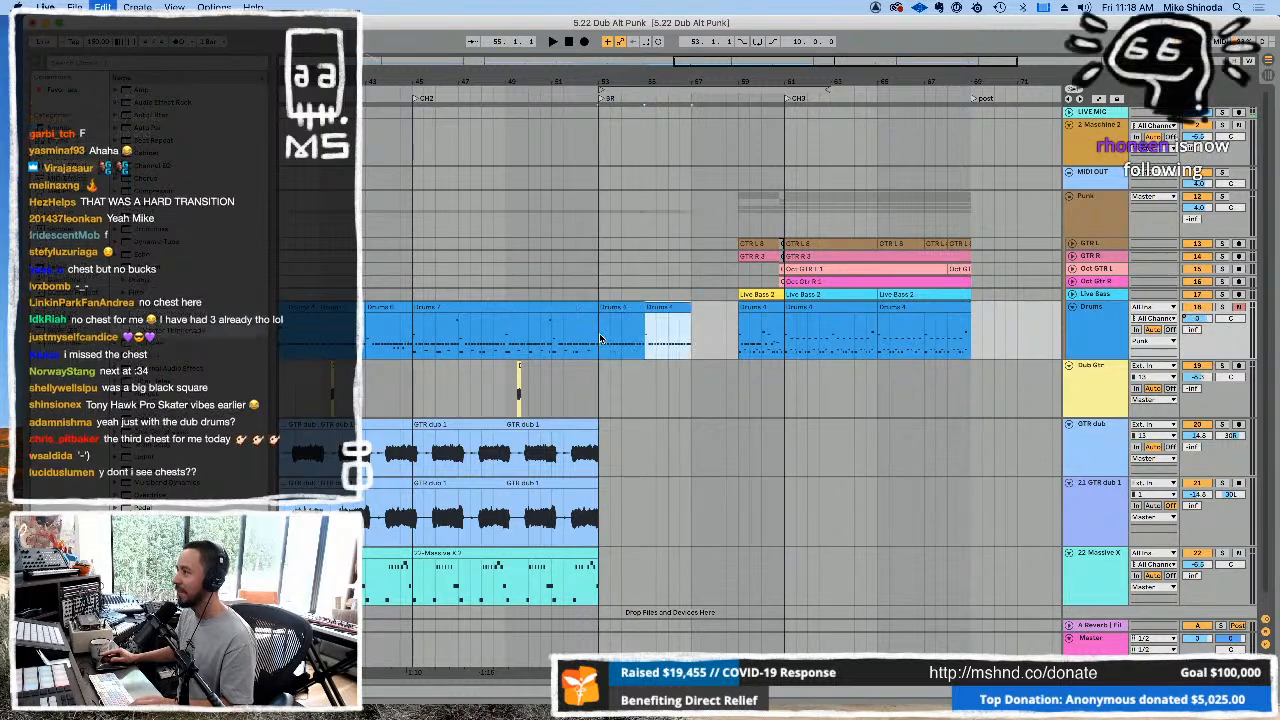
Delete the low-pitched notes before beat 2.2.3 in the drum clip at bar 59 and close the note editor.
double_click(767, 312)
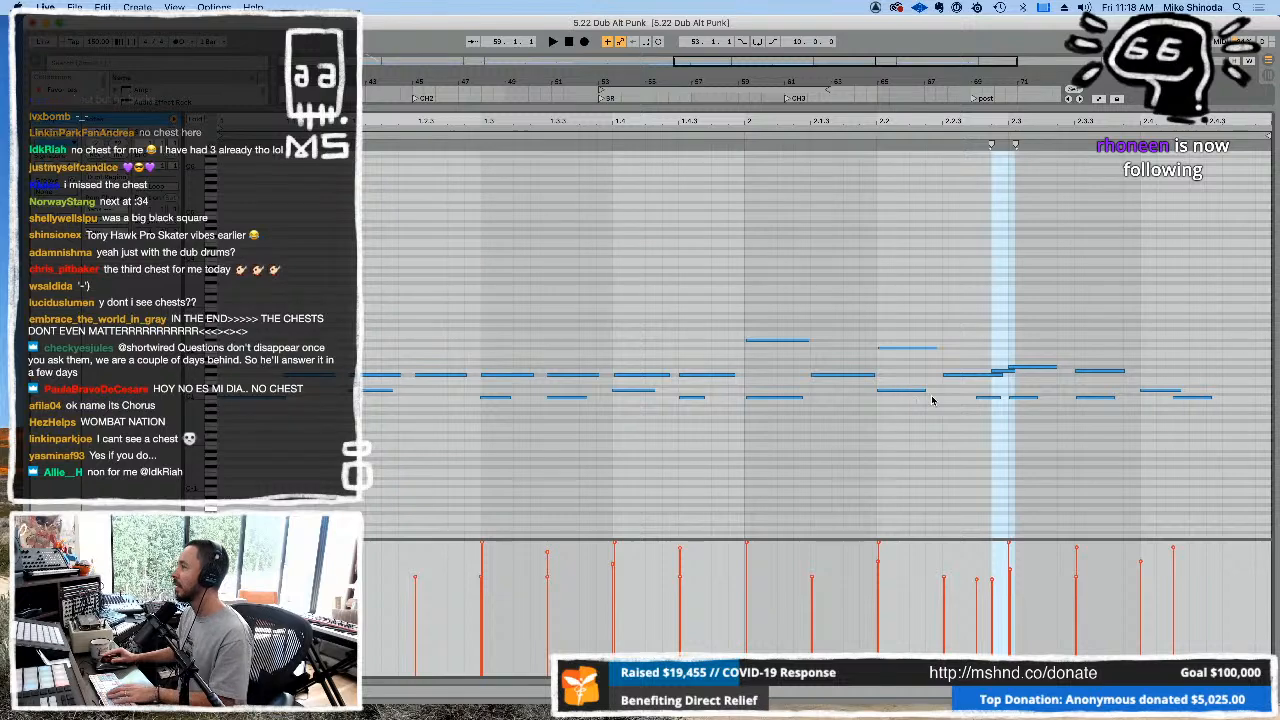
left_click_drag(938, 393, 362, 445)
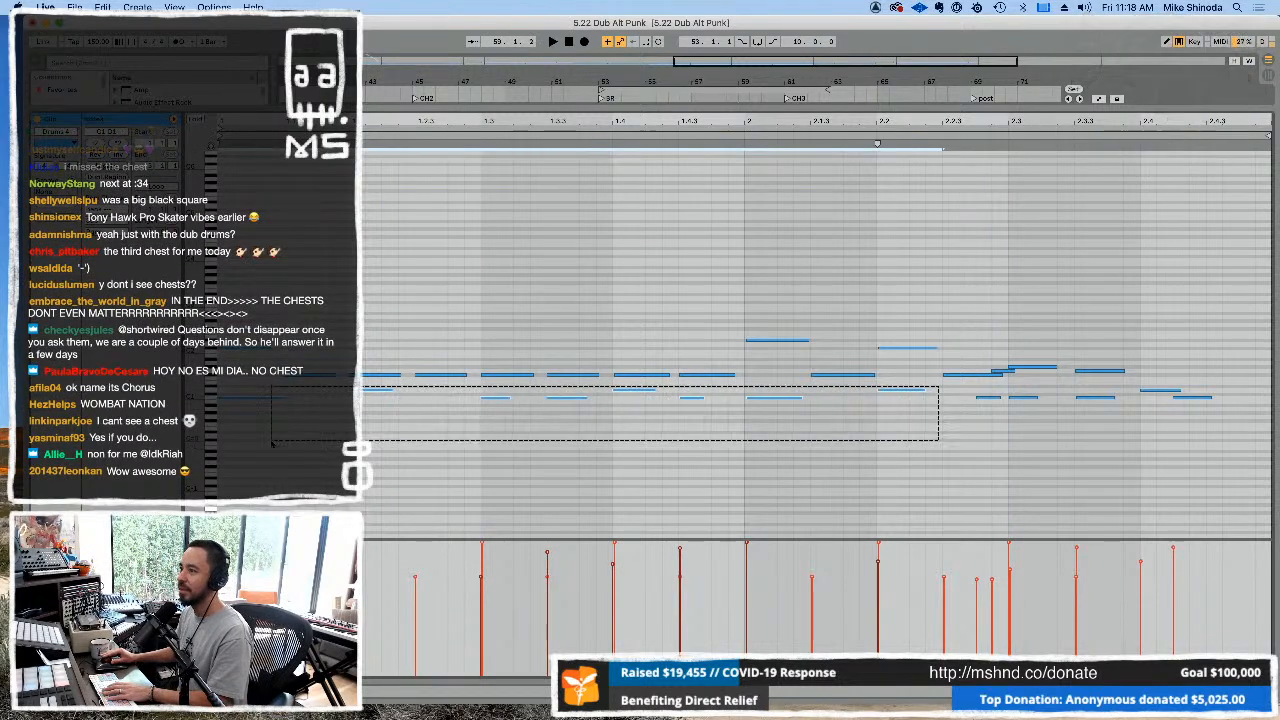
key("Delete")
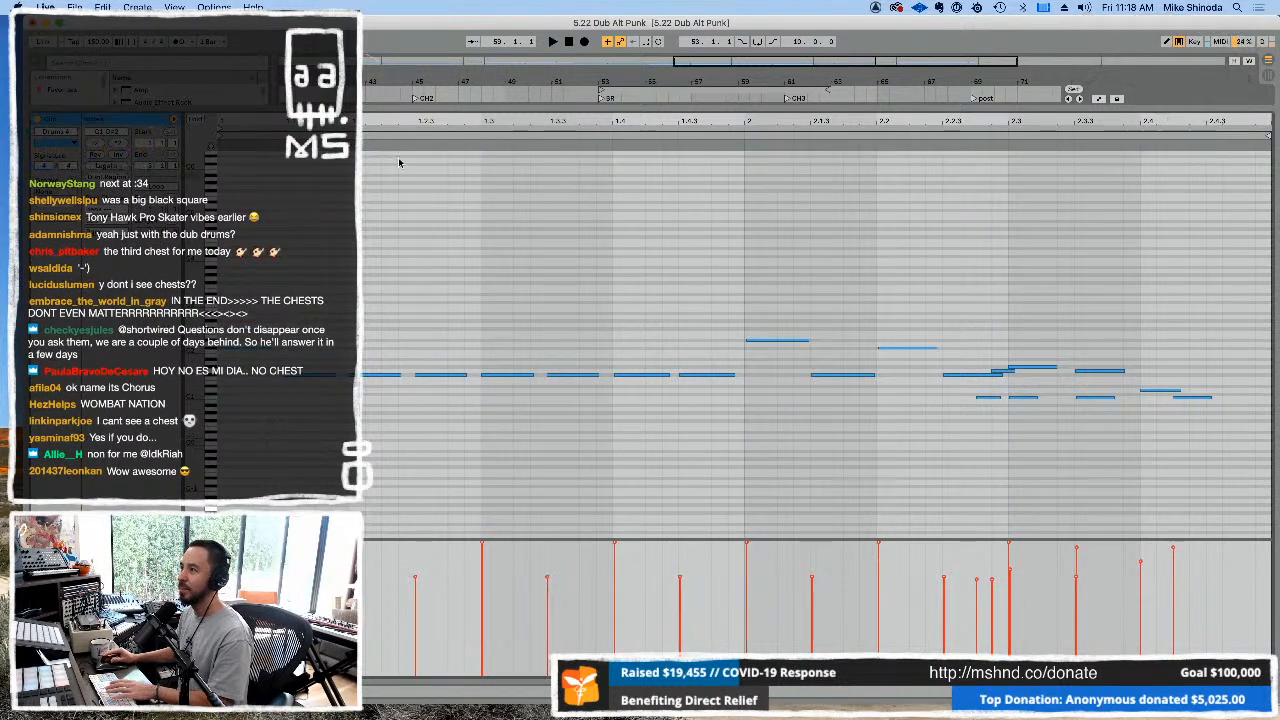
double_click(456, 107)
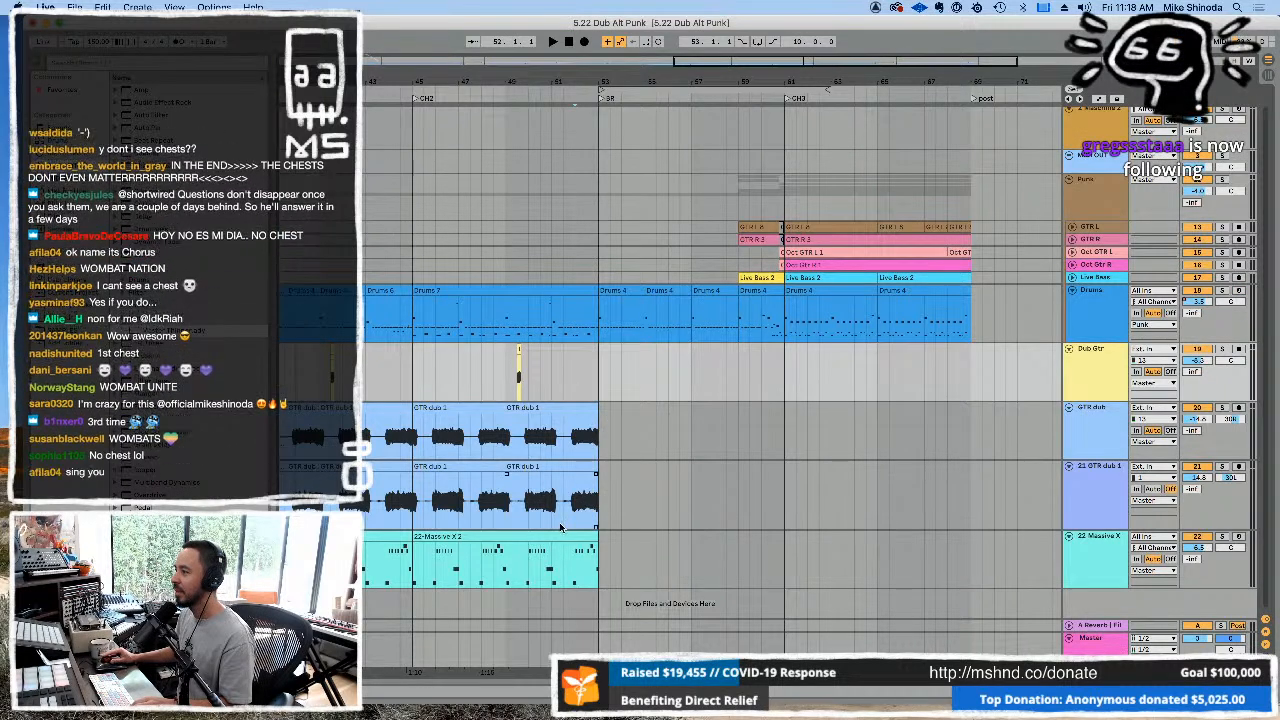
Arm the GTR dub track and record a guitar take from bar 50.3 to bar 61.
left_click(1238, 409)
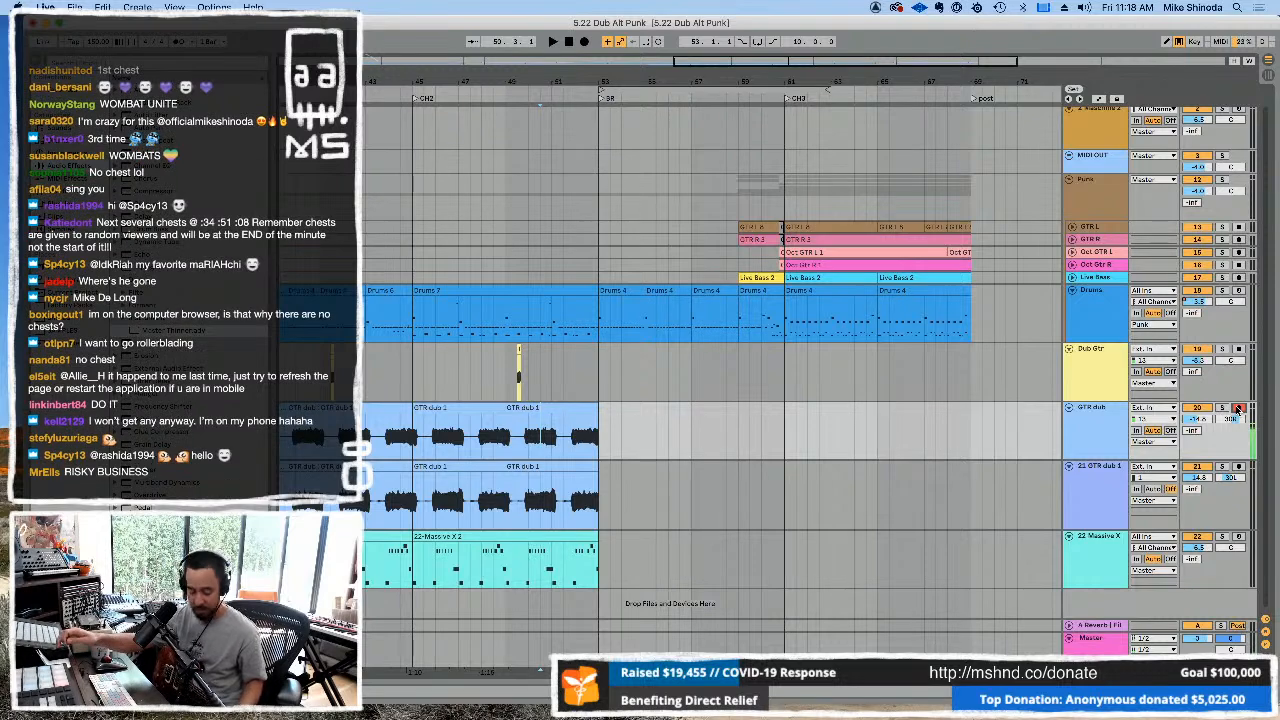
key("F9")
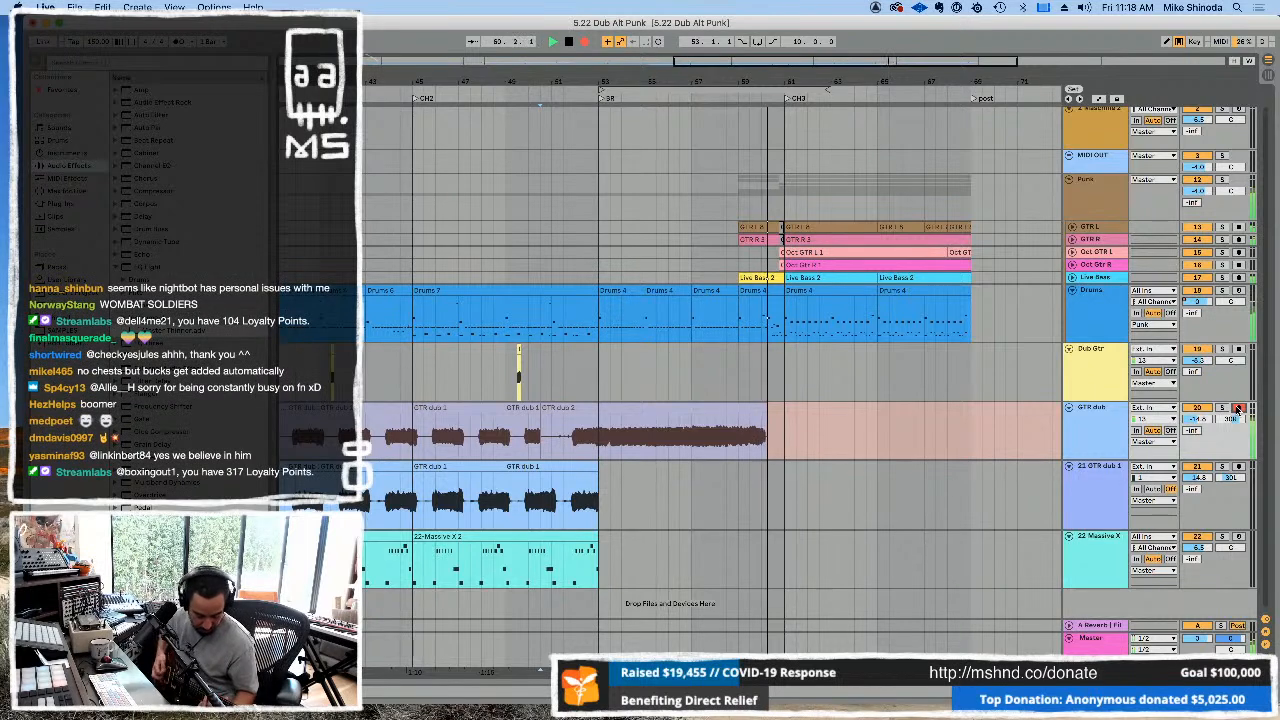
key("space")
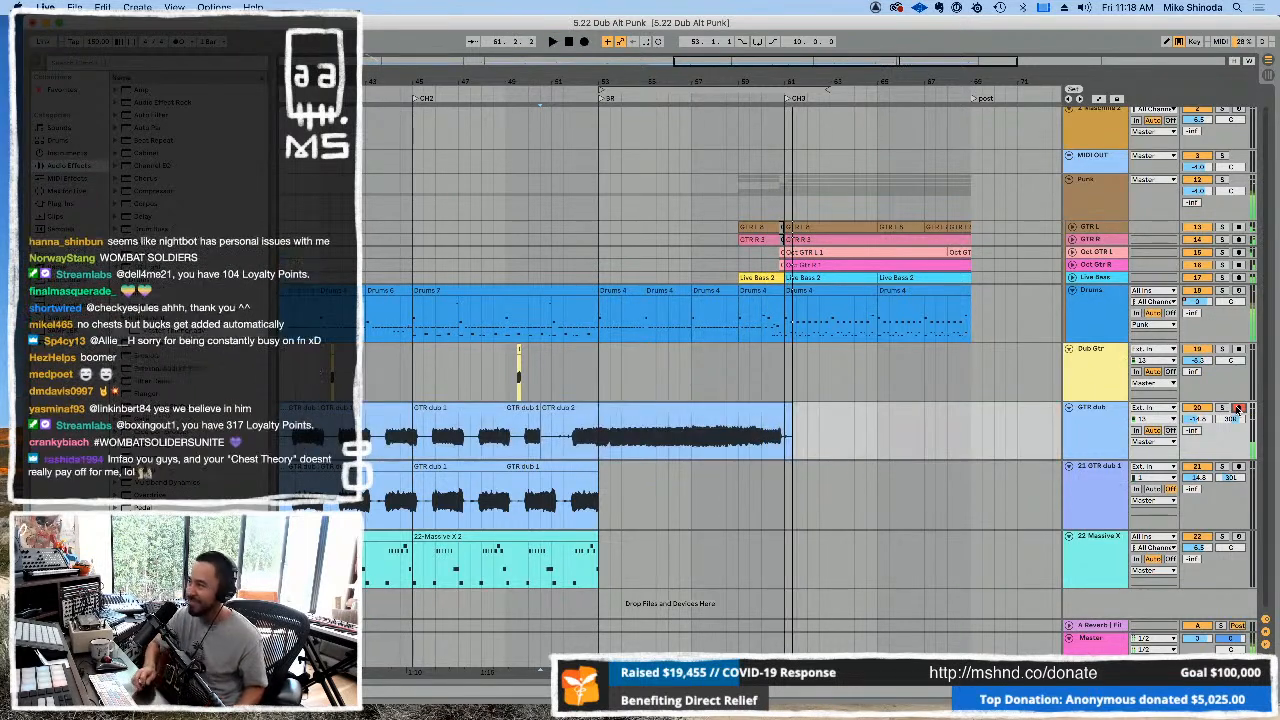
Arm the 21 GTR dub 1 track and try recording a doubling guitar take from bar 50.3.
left_click(1239, 466)
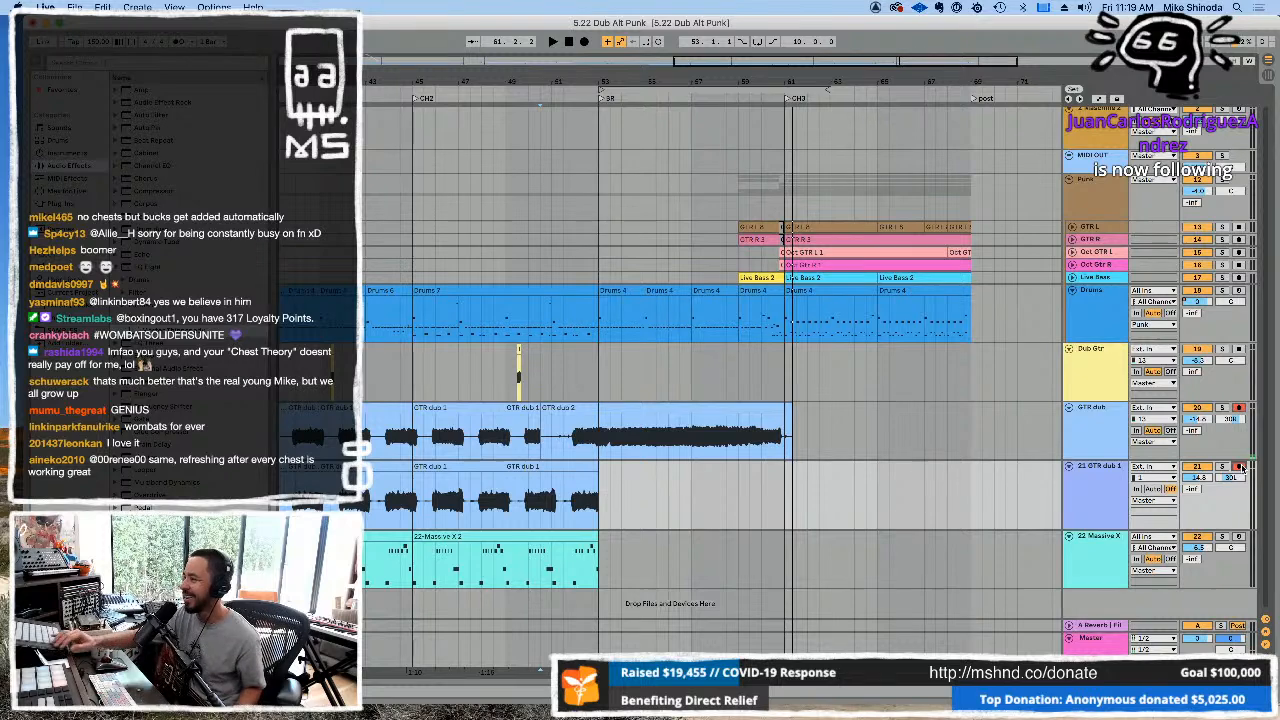
key("F9")
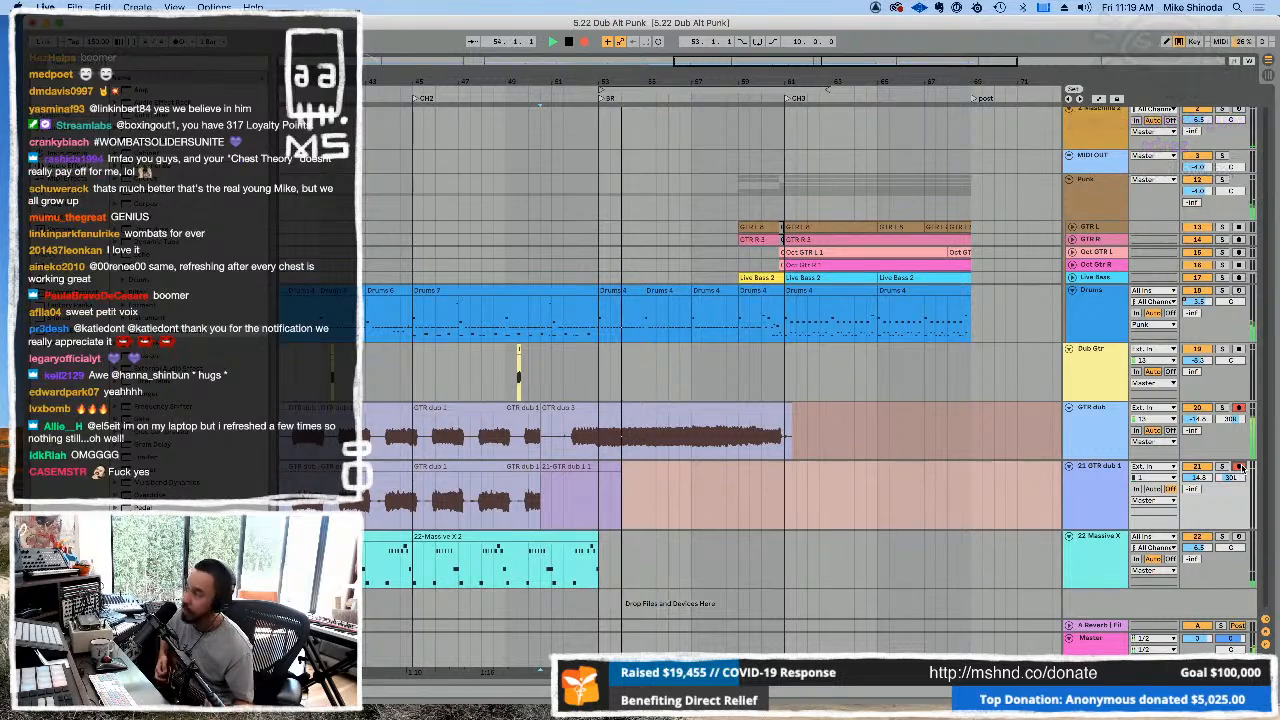
key("space")
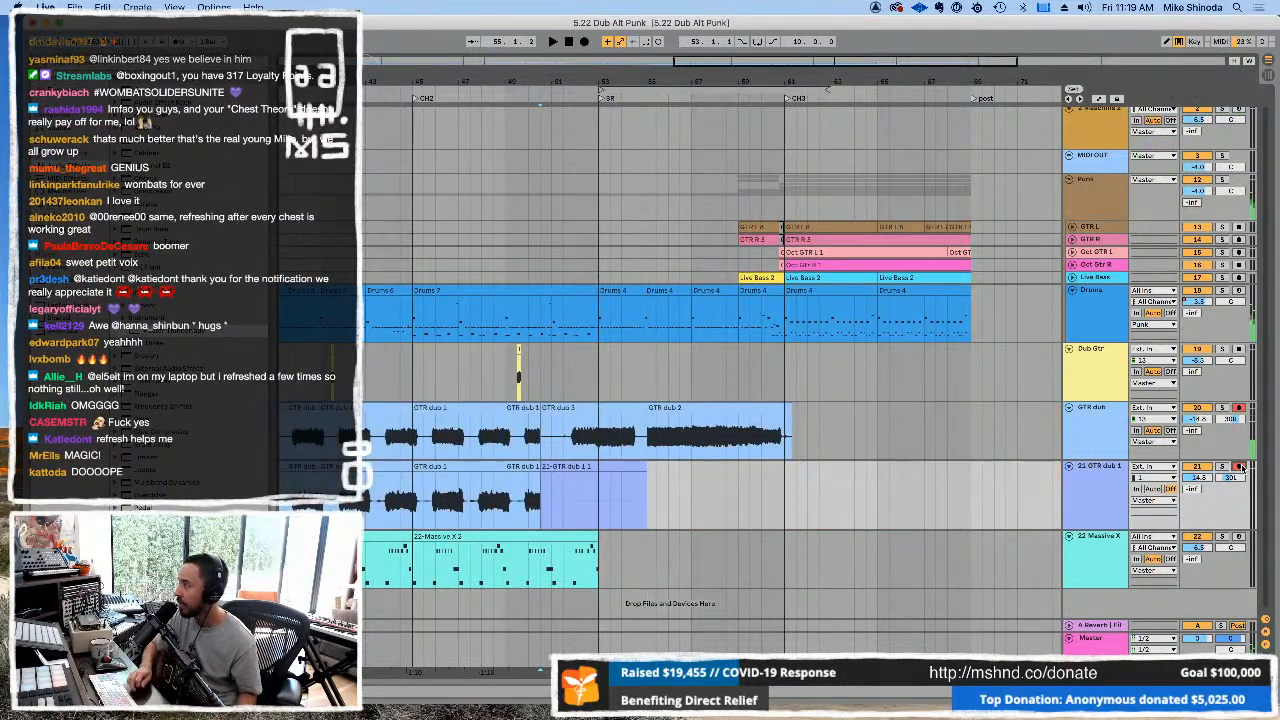
Set the 21 GTR dub 1 input to channel 13, disarm GTR dub, and try another doubling take from bar 50.3.
left_click(1150, 478)
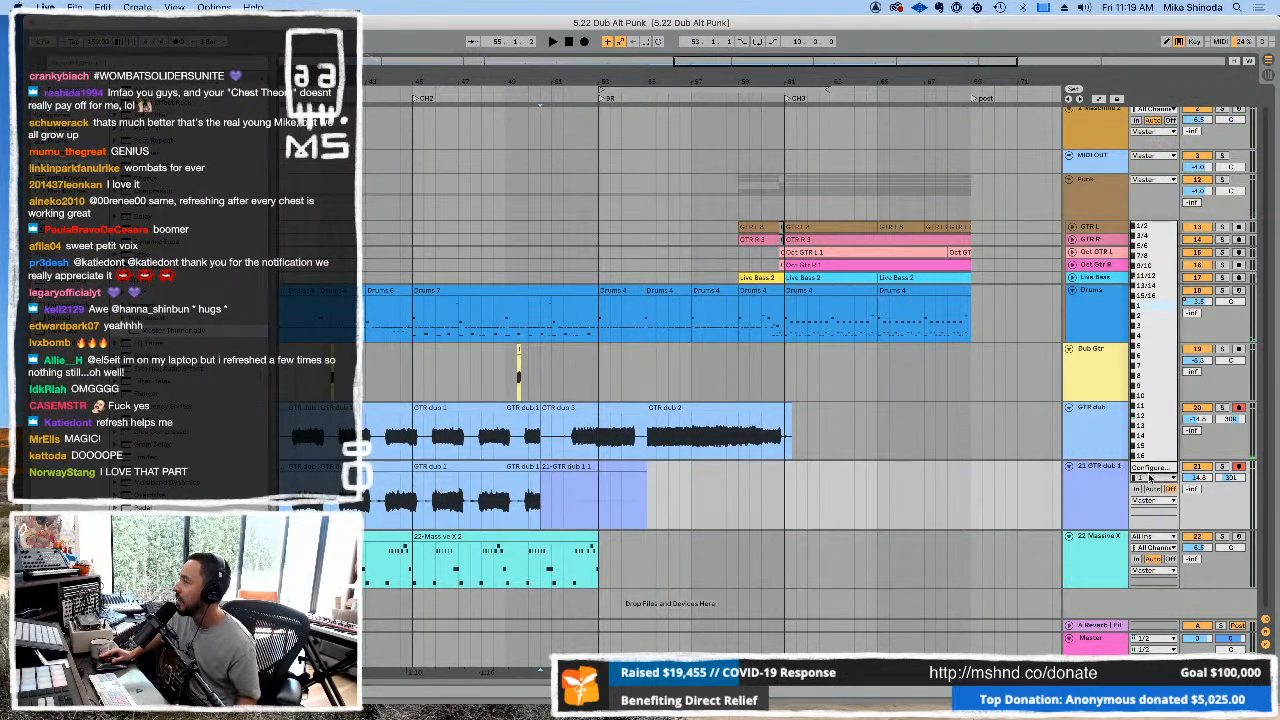
left_click(1153, 430)
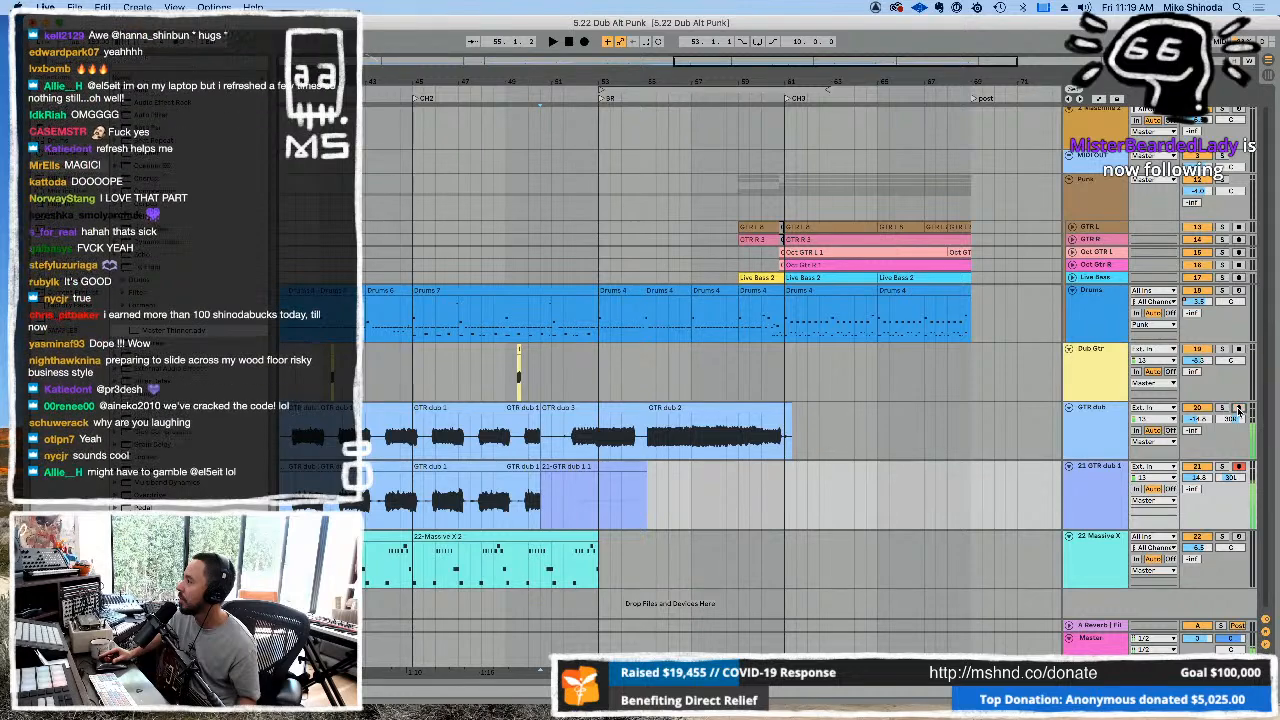
key("F9")
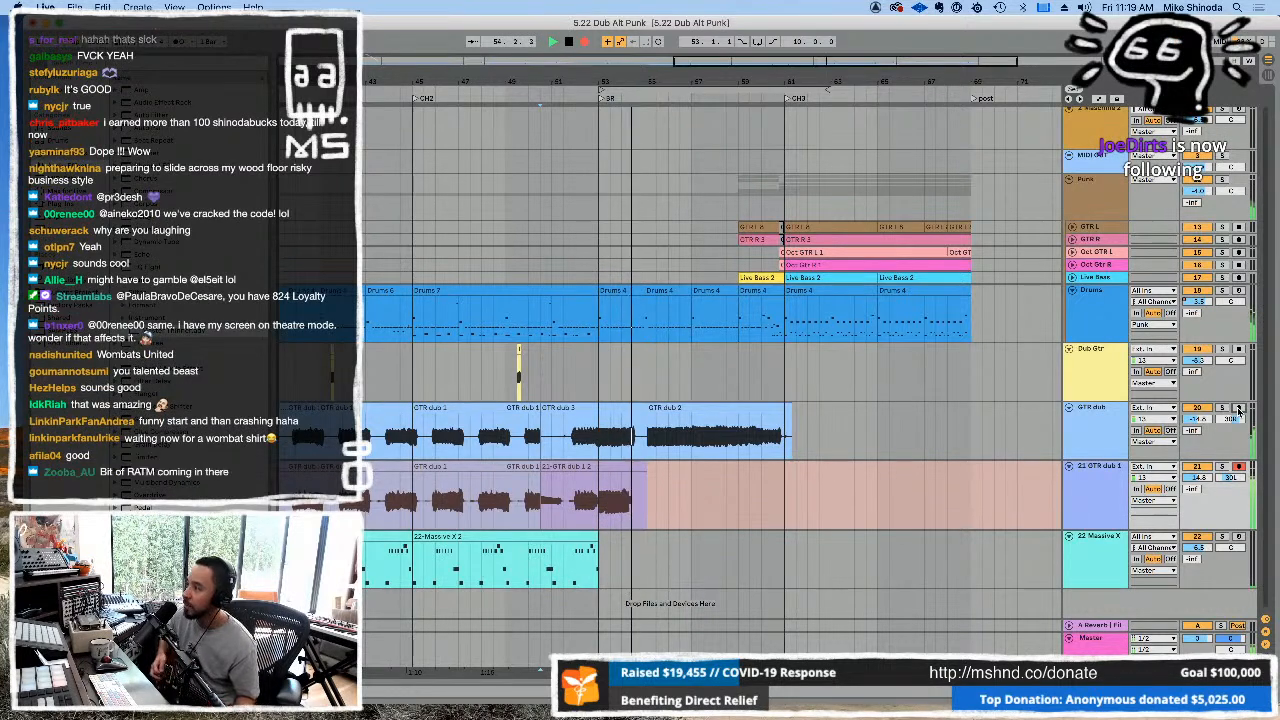
key("space")
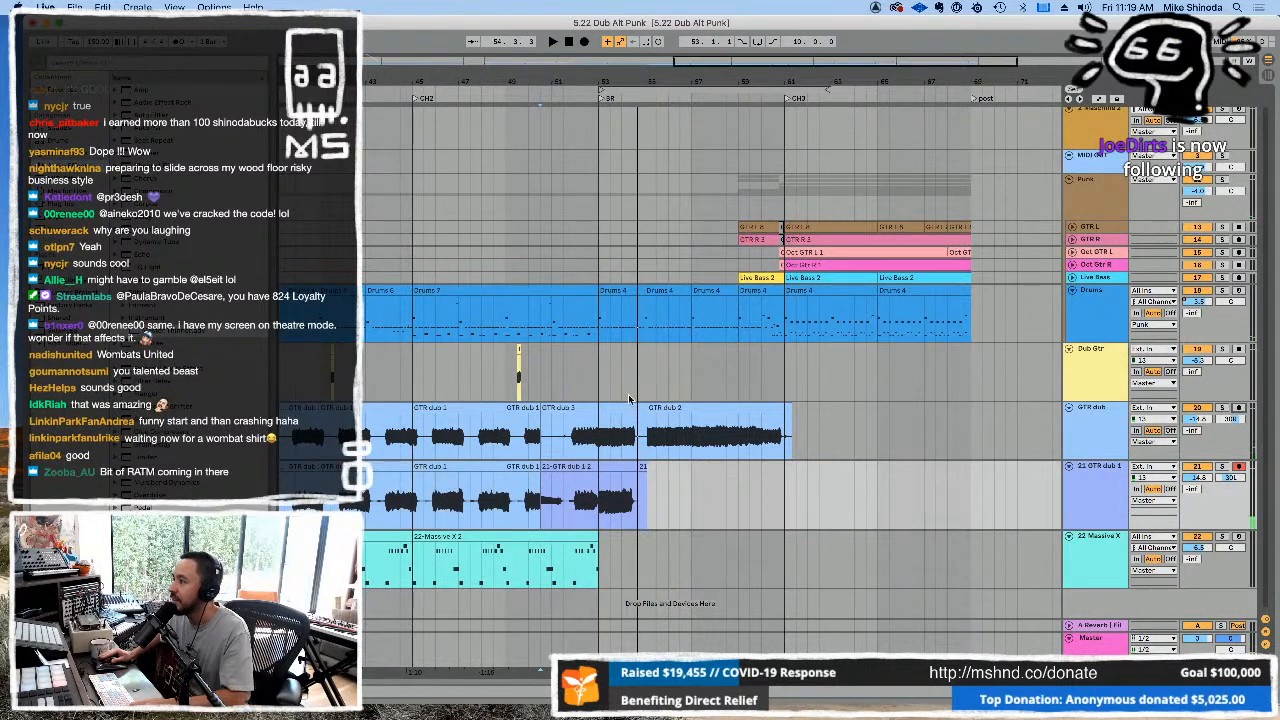
On the GTR dub track, extend the GTR dub 1 clip to bar 53 and make the GTR dub 2 clip start there.
left_click_drag(537, 408, 595, 407)
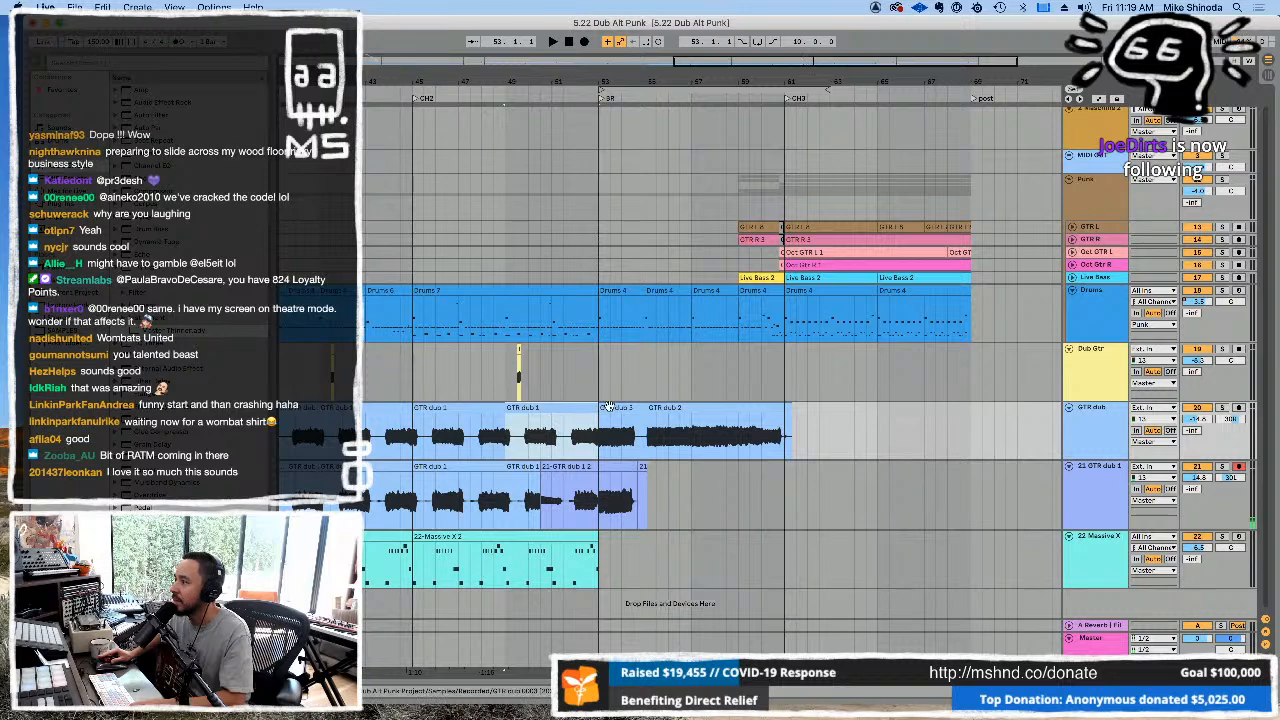
left_click_drag(674, 407, 597, 412)
key("super+z")
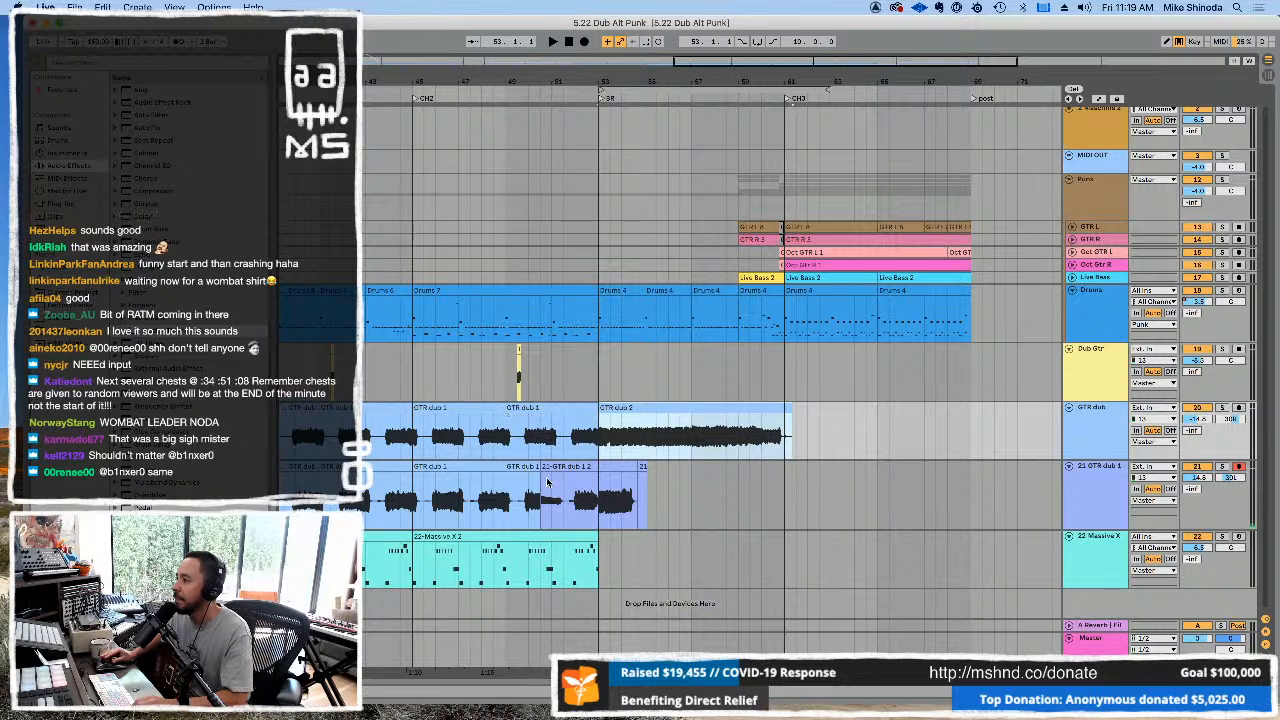
Record a new guitar take on 21 GTR dub 1 from bar 50.3 to bar 62, and extend the preceding clip to about bar 51.3.
left_click(547, 483)
key("space")
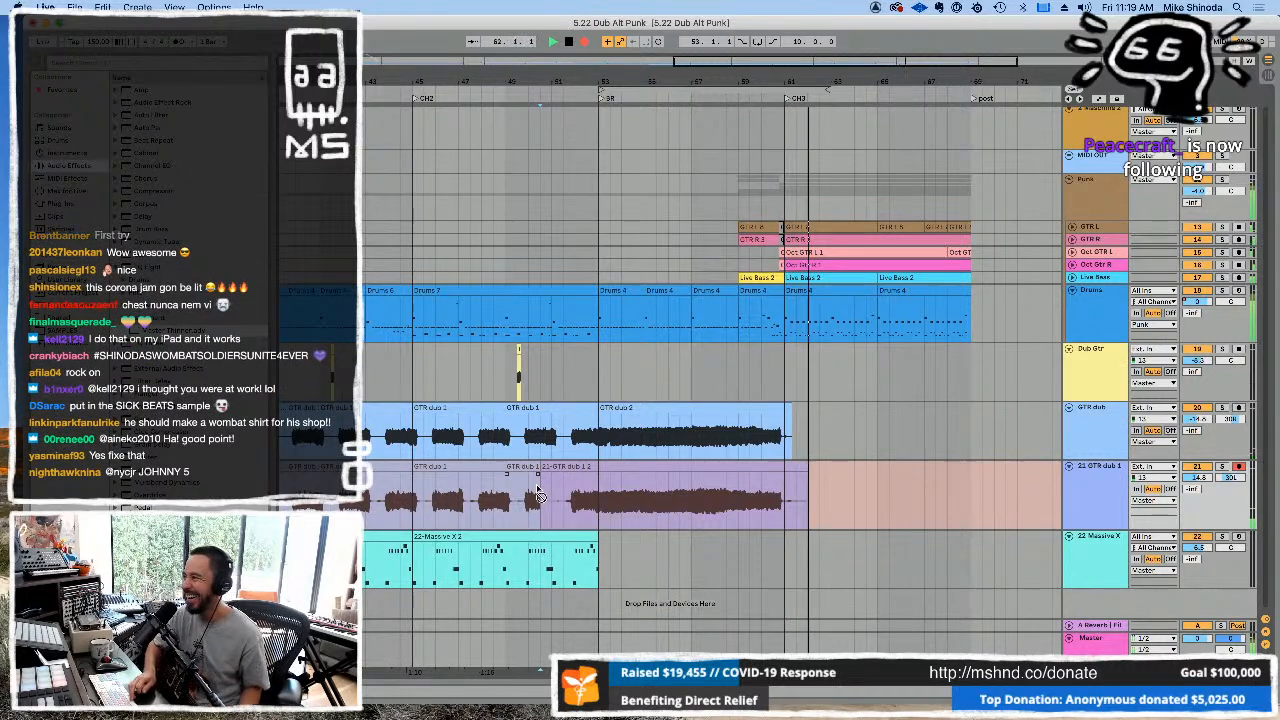
key("space")
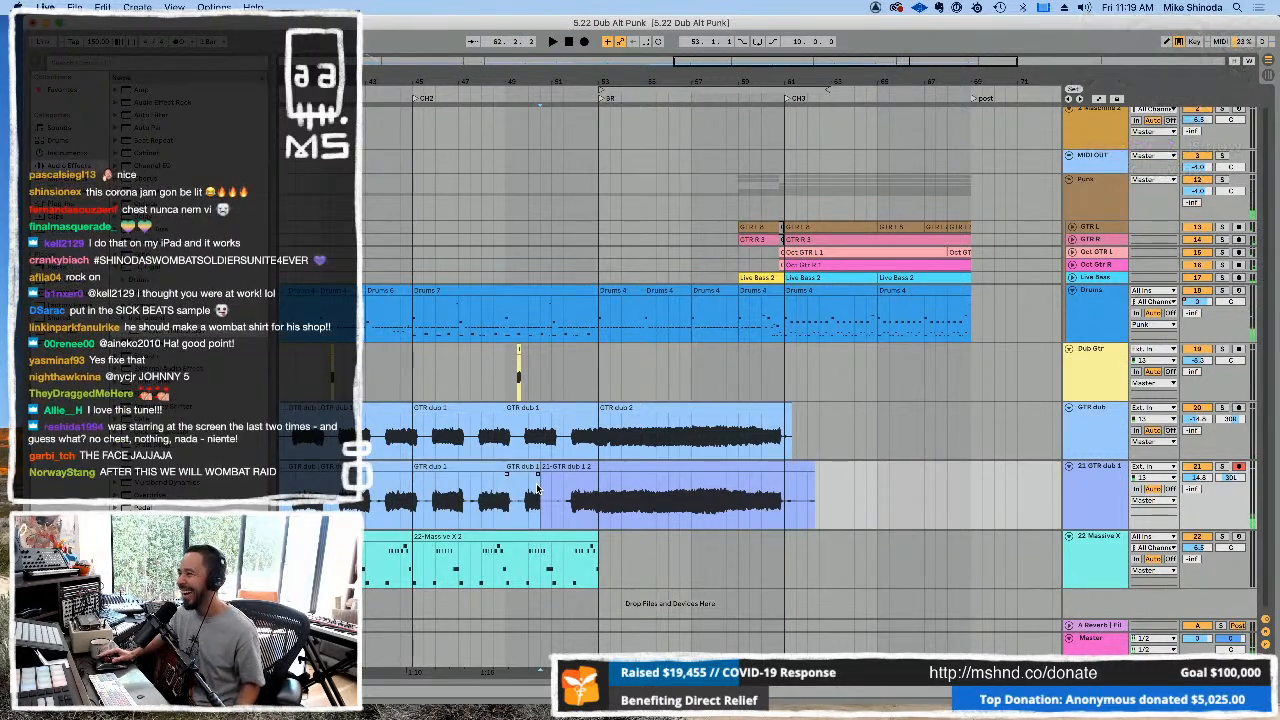
left_click_drag(537, 468, 563, 467)
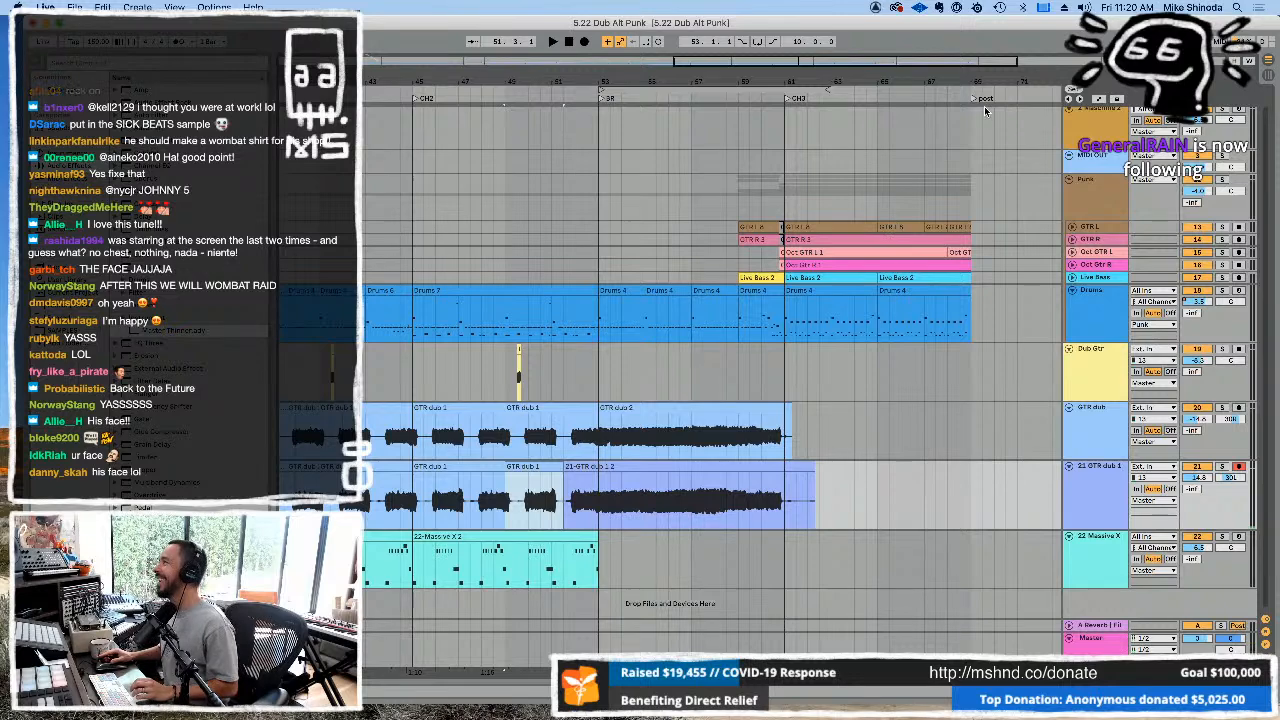
Extend the last GTR R clip about one beat past the post locator and enlarge the GTR R through Live Bass tracks.
left_click_drag(998, 82, 908, 320)
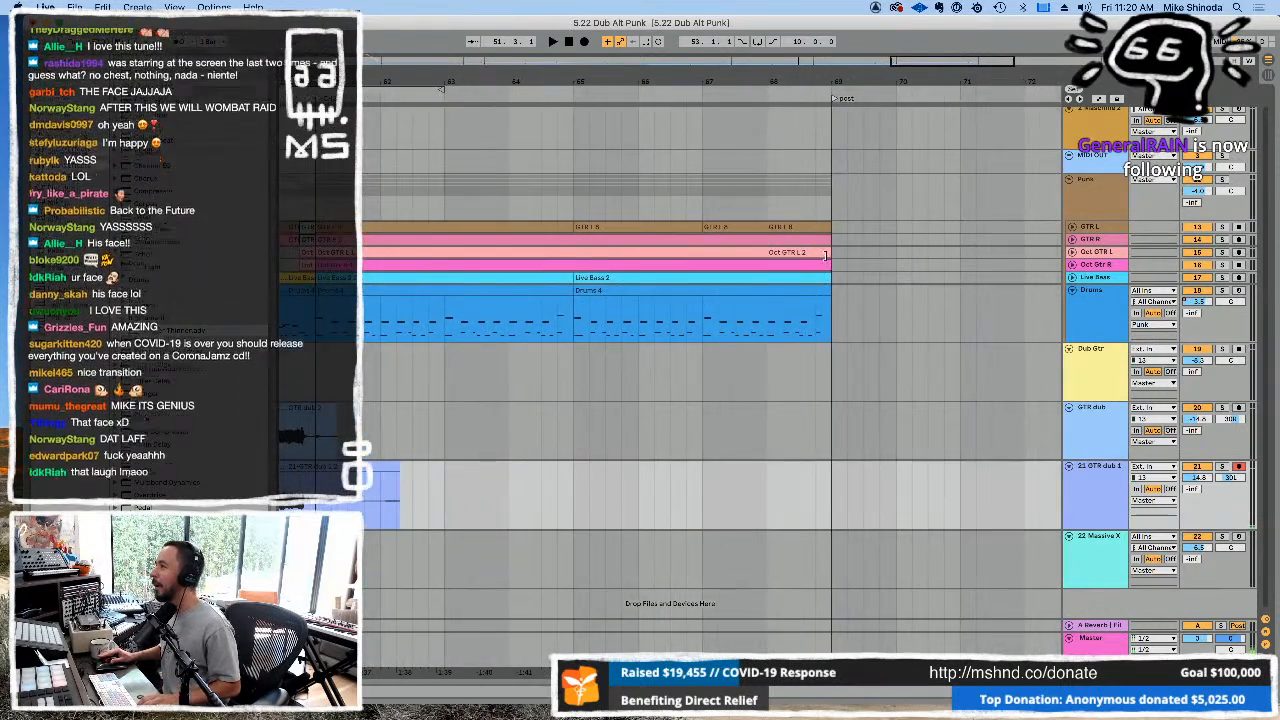
left_click_drag(829, 241, 848, 241)
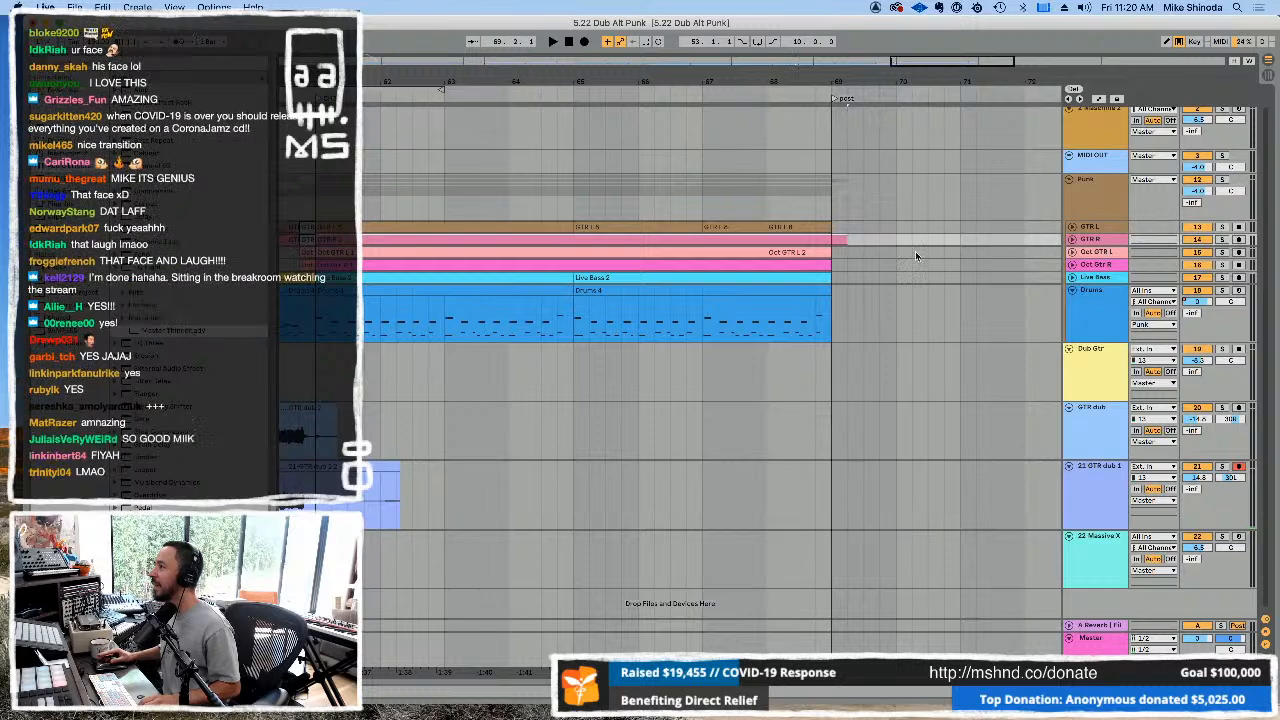
left_click(1108, 278)
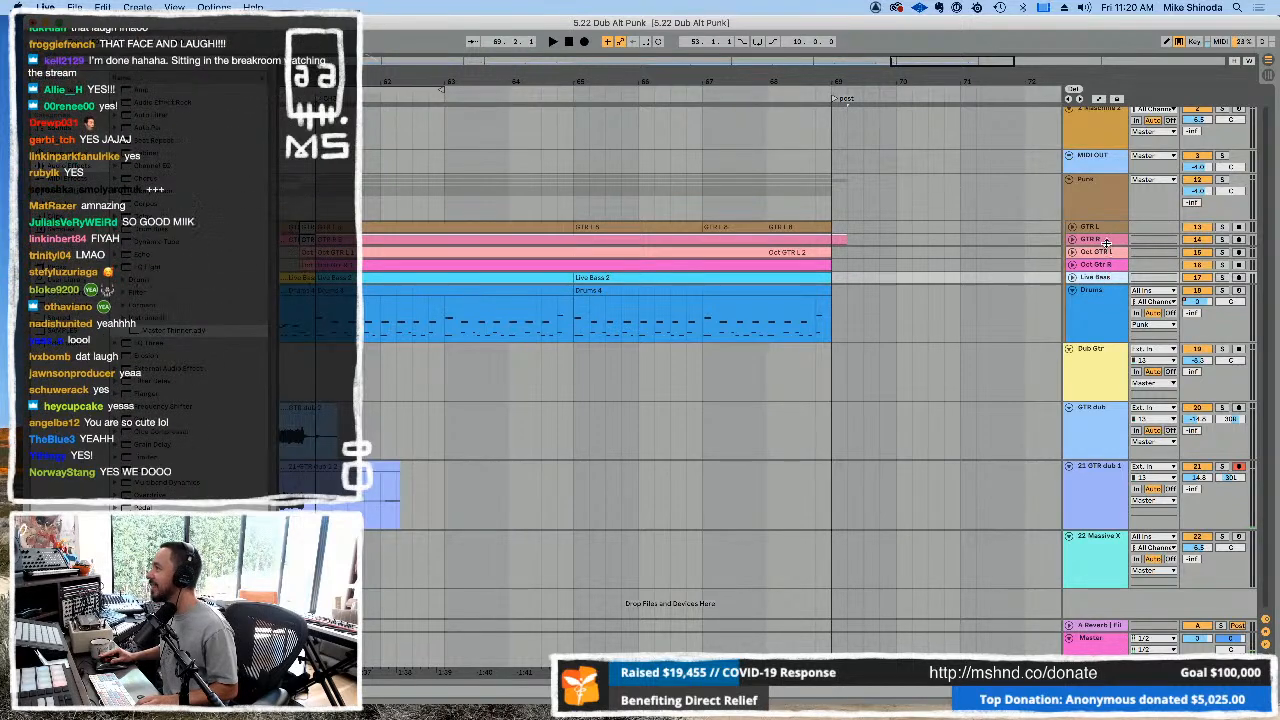
left_click(1107, 243, "shift")
left_click_drag(1107, 245, 1107, 265)
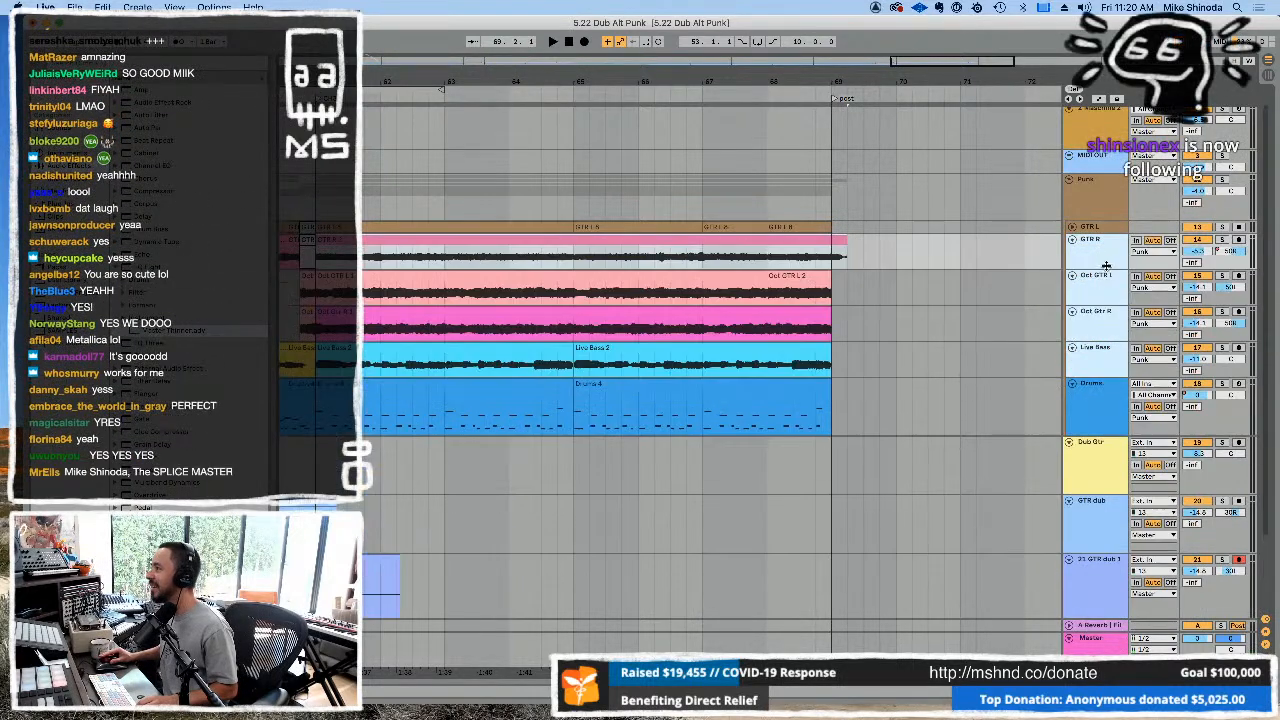
Extend the main Oct GTR L clip about one beat past bar 69, keeping the one-bar Oct GTR L 2 piece at bar 68.
left_click_drag(827, 277, 847, 276)
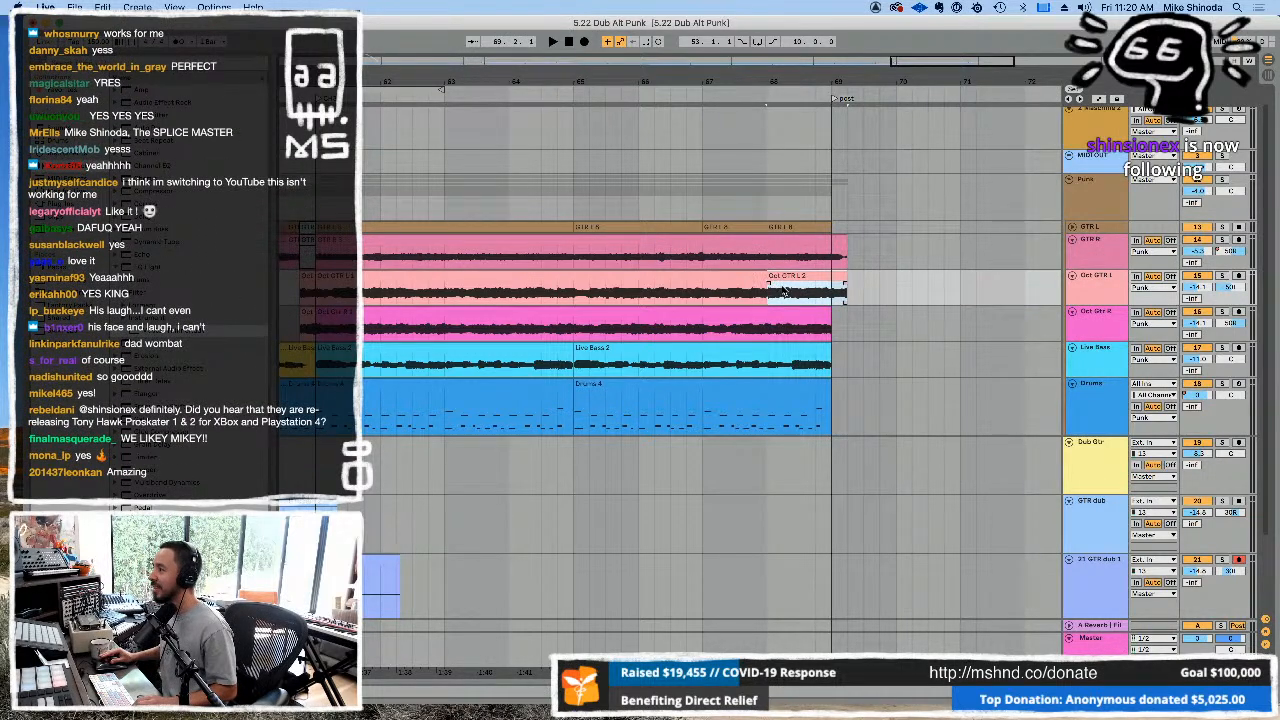
mouse_move(847, 277)
left_mouse_down()
mouse_move(938, 272)
mouse_move(848, 276)
left_mouse_up()
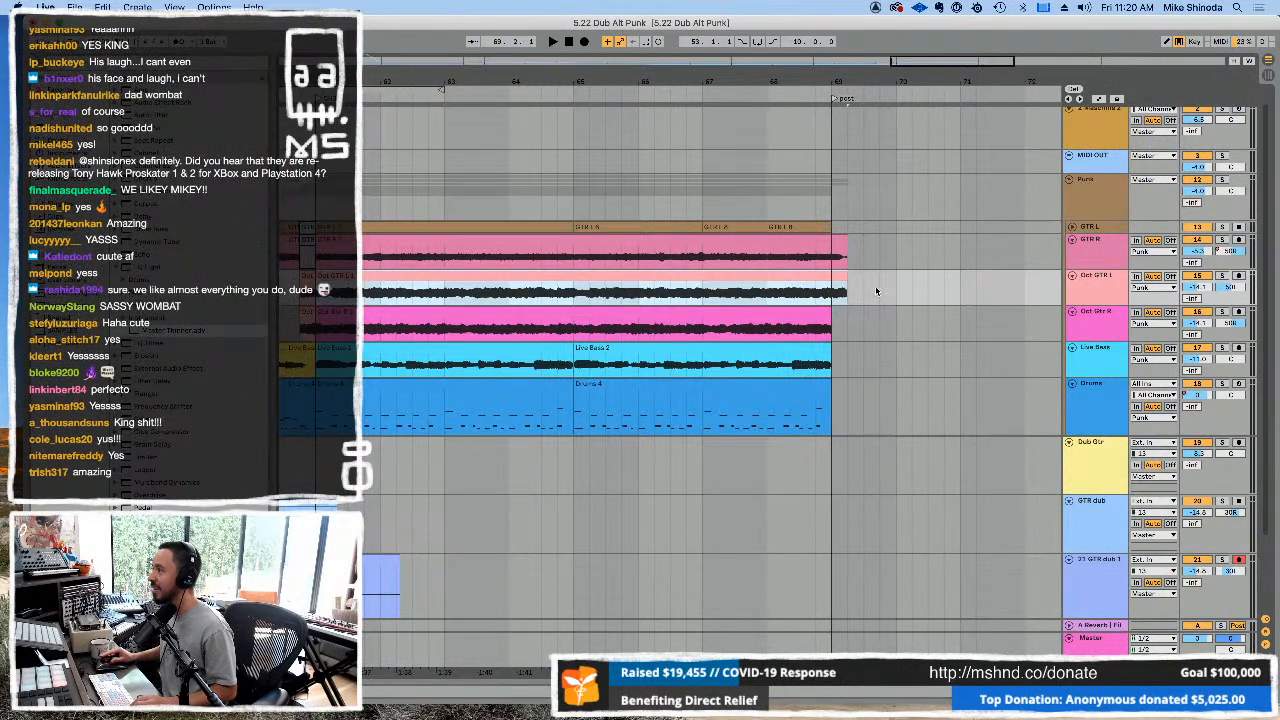
left_click(892, 289)
key("super+v")
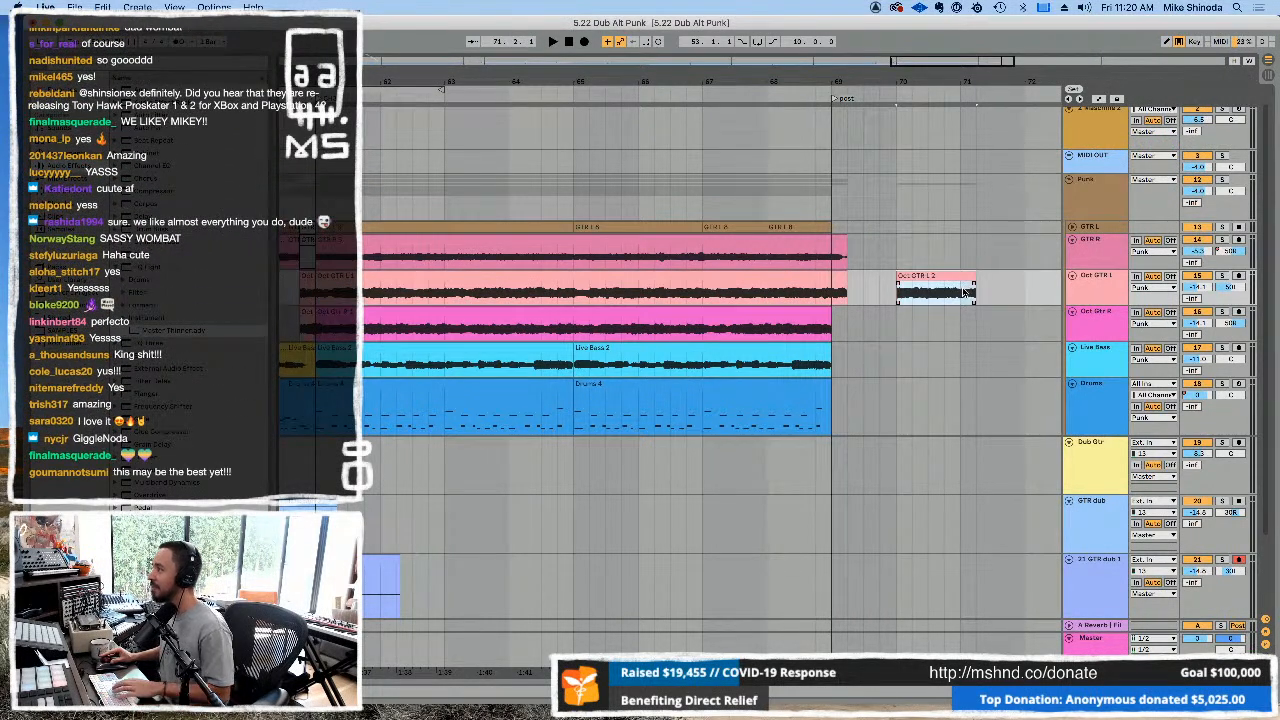
key("Delete")
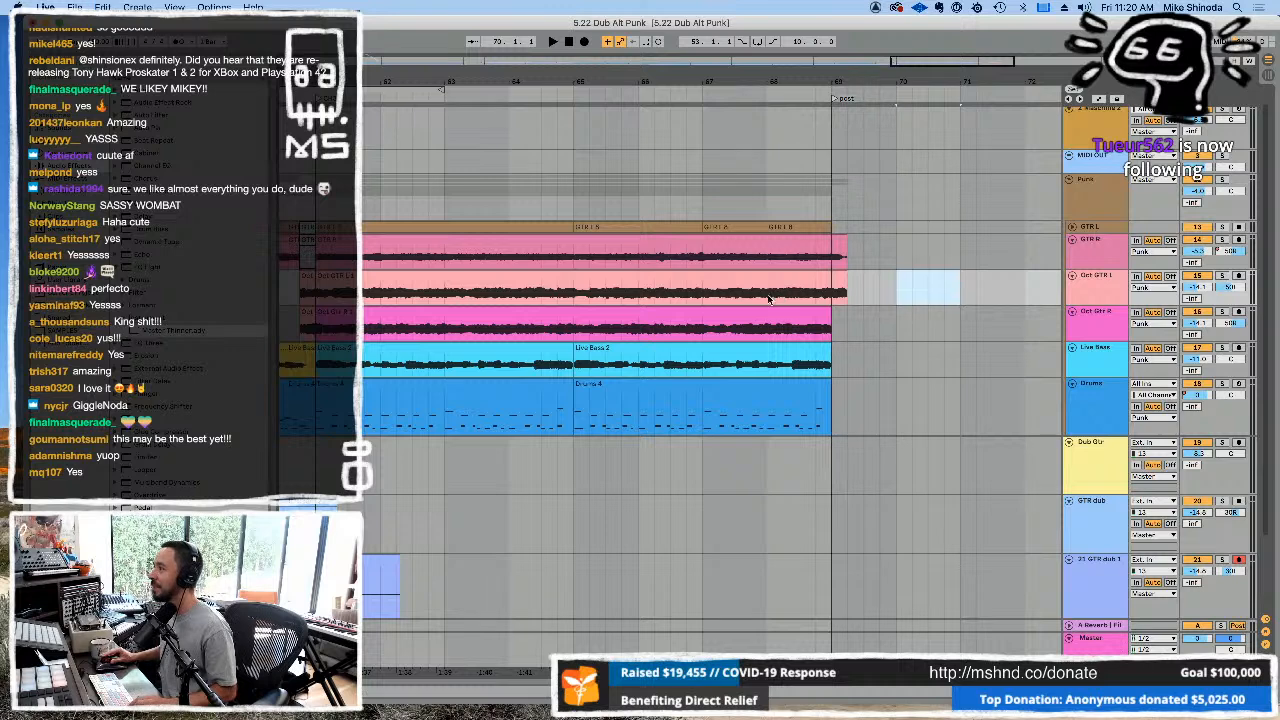
Extend the Oct Gtr R clip about two beats past bar 69 and enlarge the GTR L track.
left_click(833, 313)
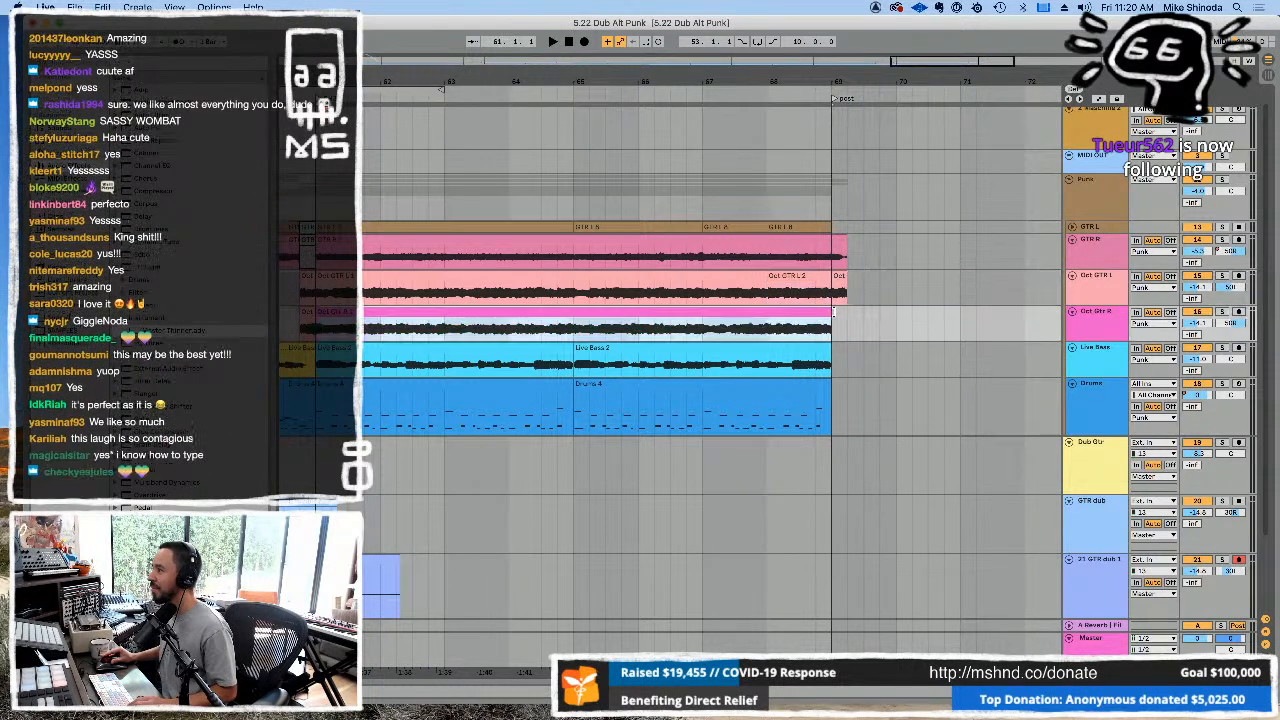
mouse_move(843, 313)
left_mouse_down()
mouse_move(879, 313)
mouse_move(863, 315)
mouse_move(861, 350)
mouse_move(970, 349)
mouse_move(833, 347)
left_mouse_up()
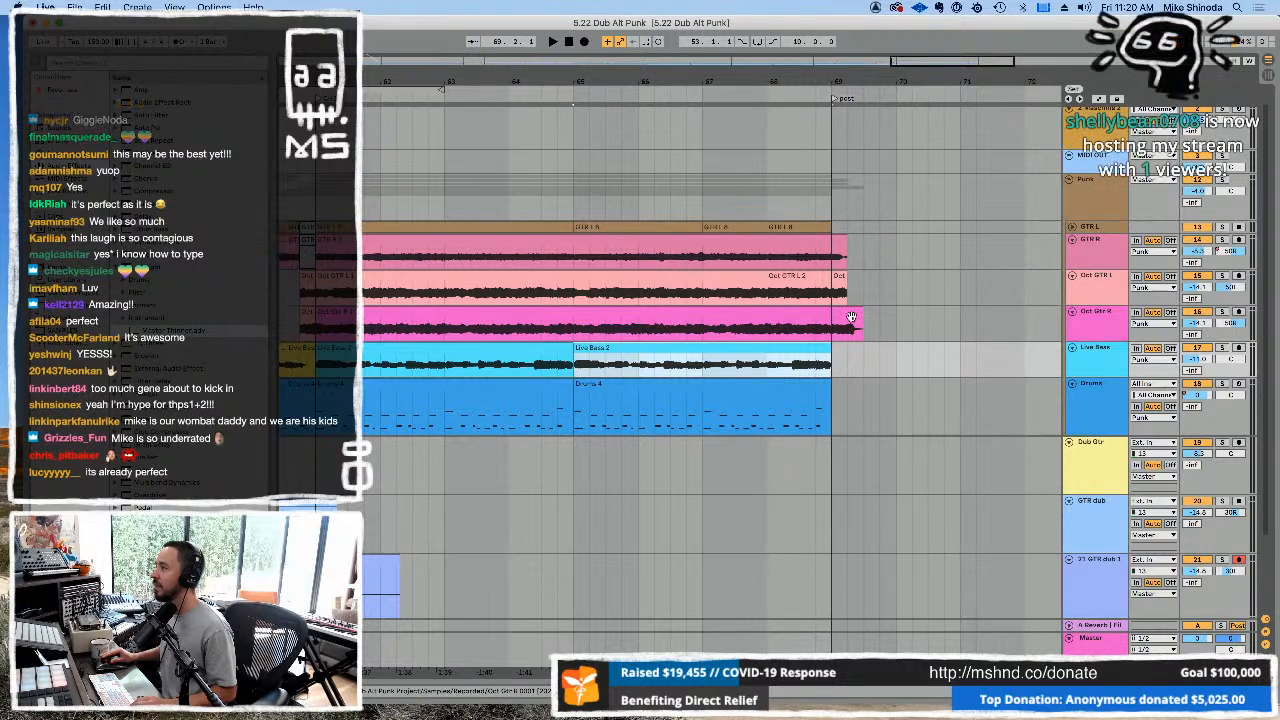
left_click_drag(1089, 232, 1091, 273)
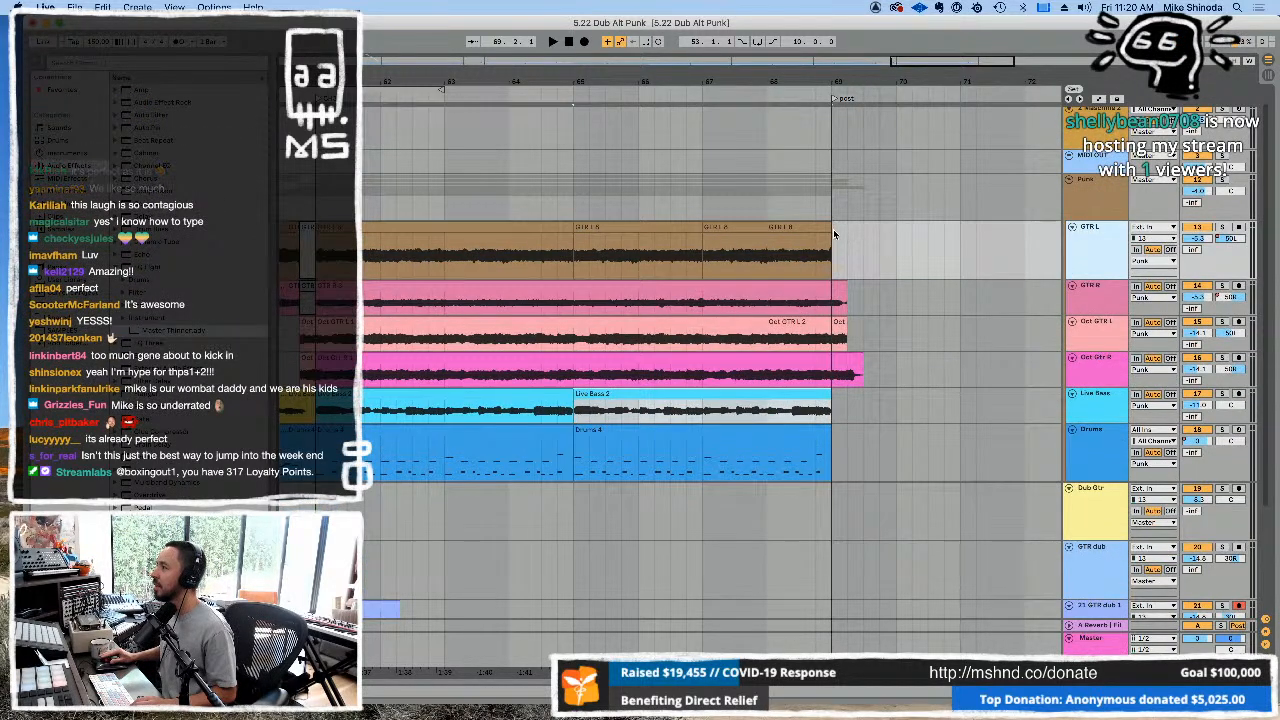
Extend the last GTR L clip about one beat past bar 69 and the final Oct GTR L piece about two beats past it.
left_click_drag(833, 229, 849, 230)
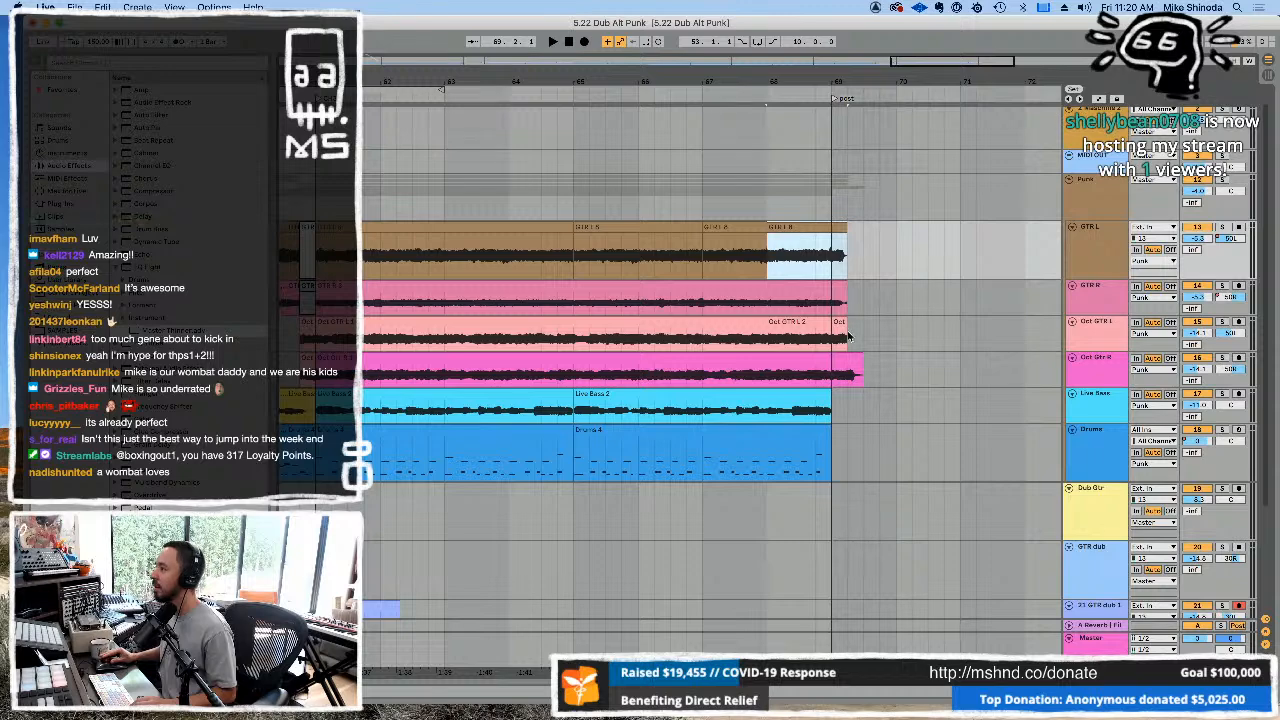
left_click_drag(845, 322, 863, 322)
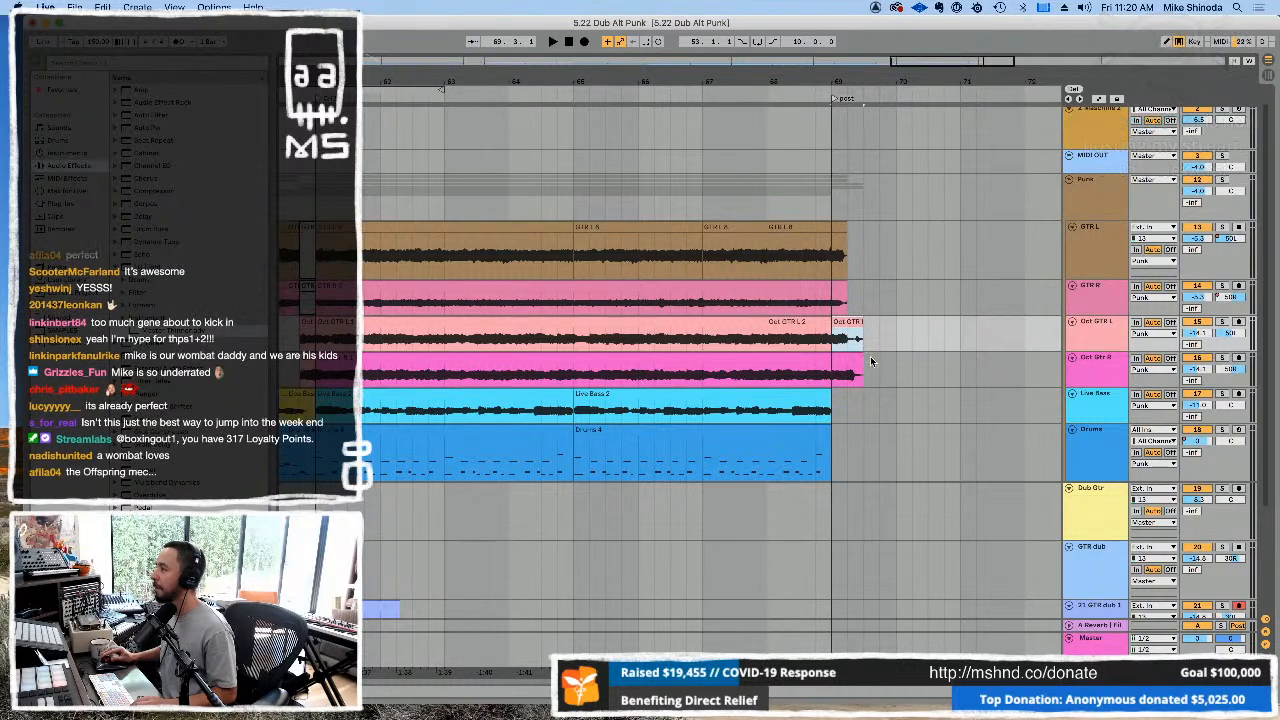
Extend the last Drums 4 clip to bar 70 and delete the stray note at beat 10 of its pattern.
scroll(871, 357, "down", 1)
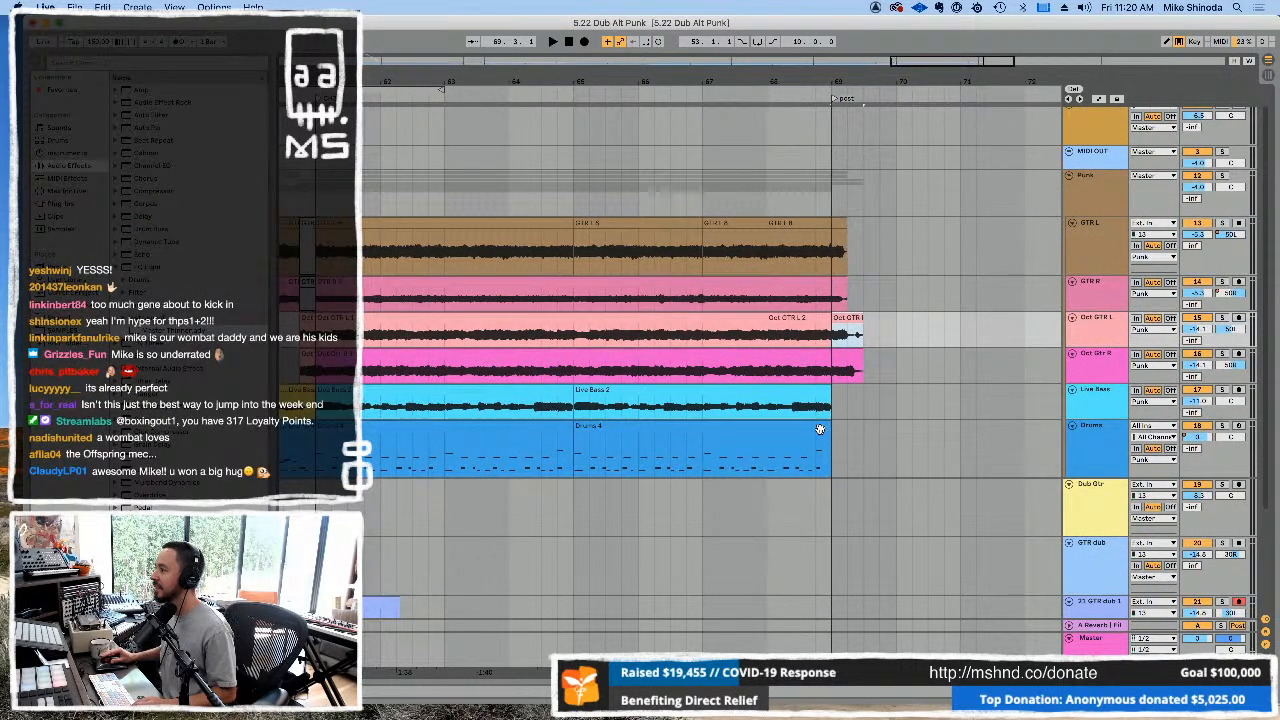
left_click_drag(832, 430, 898, 427)
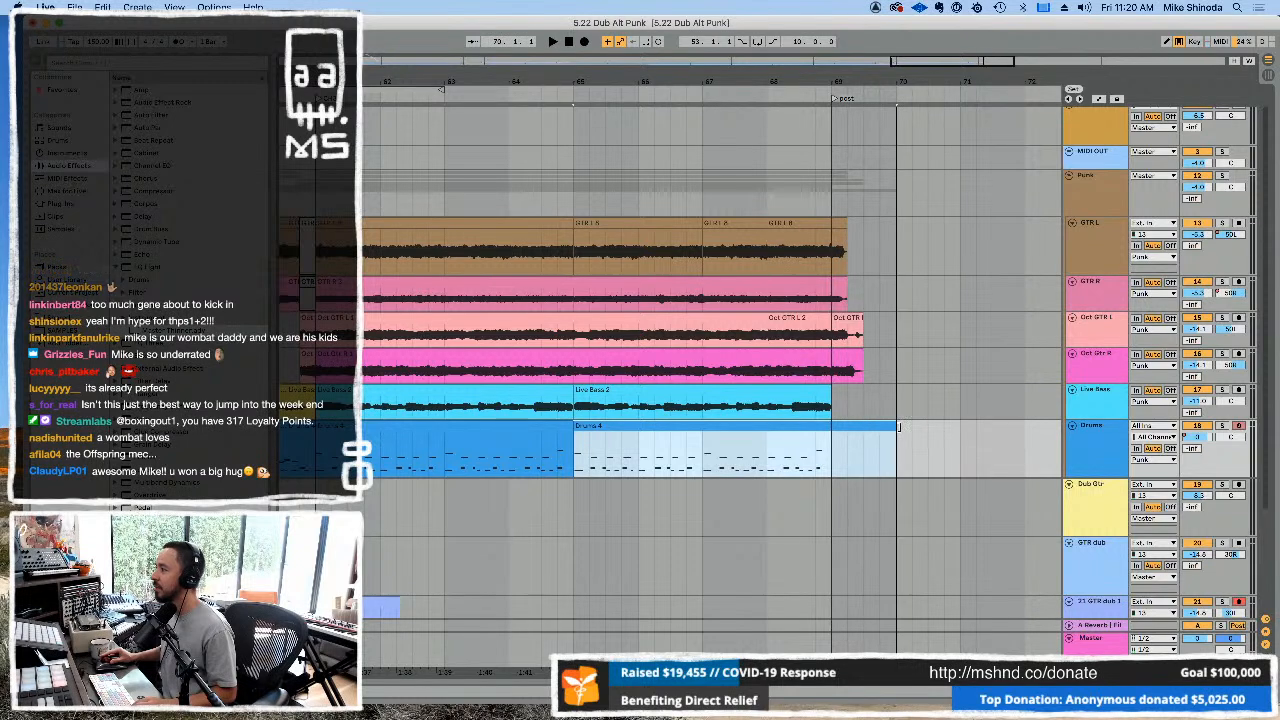
double_click(857, 430)
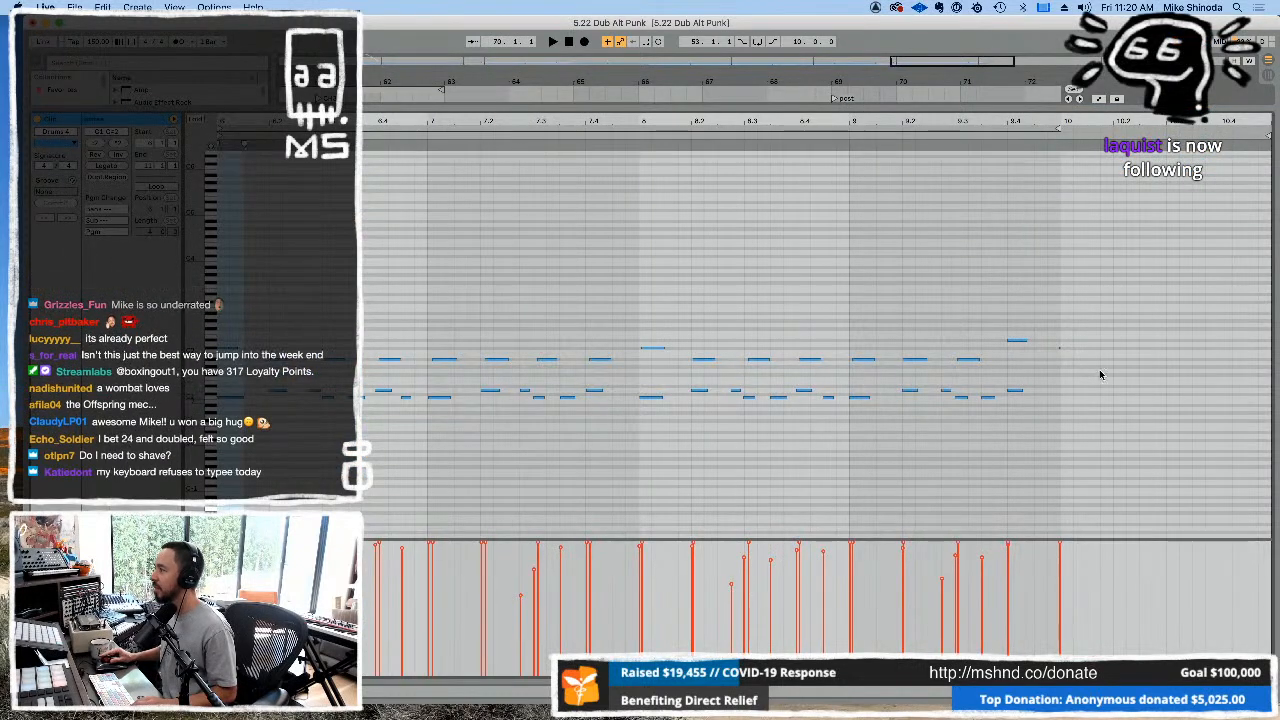
double_click(1061, 348)
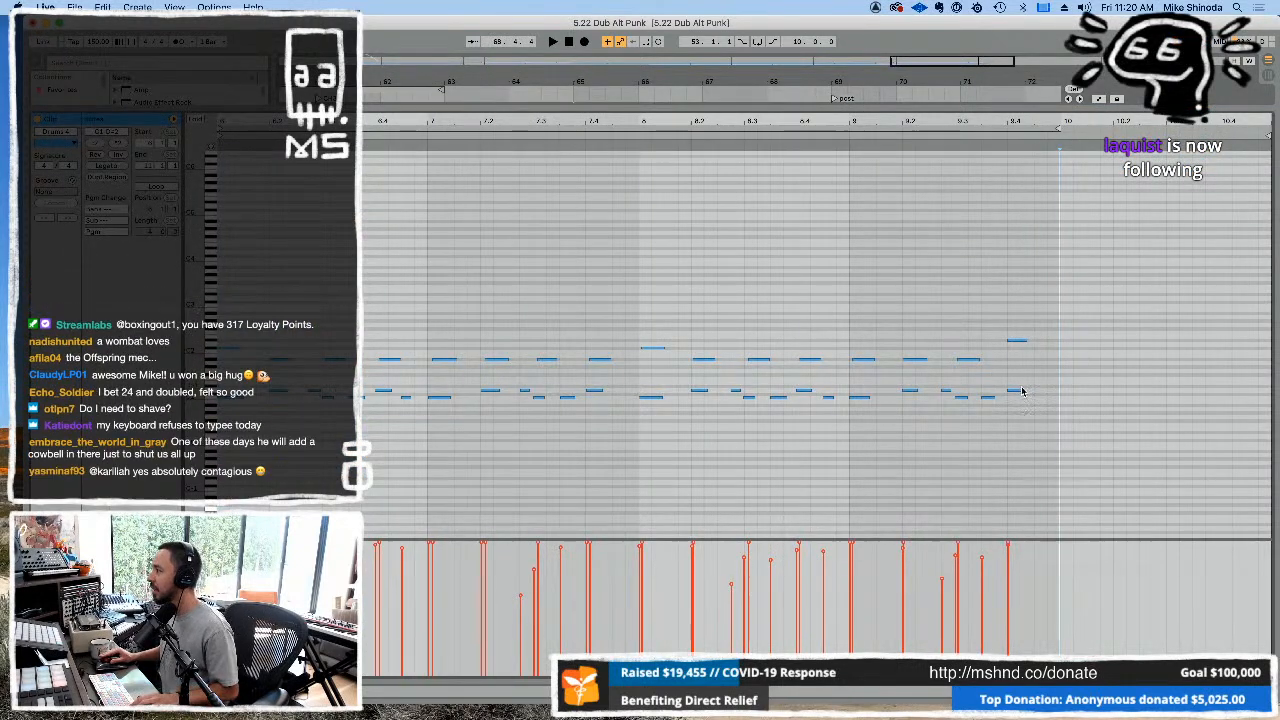
Place a C1 note at beat 10 of the Drums 4 clip, duplicate it to a higher row above C2, and play the ending.
left_click_drag(1018, 393, 1032, 395)
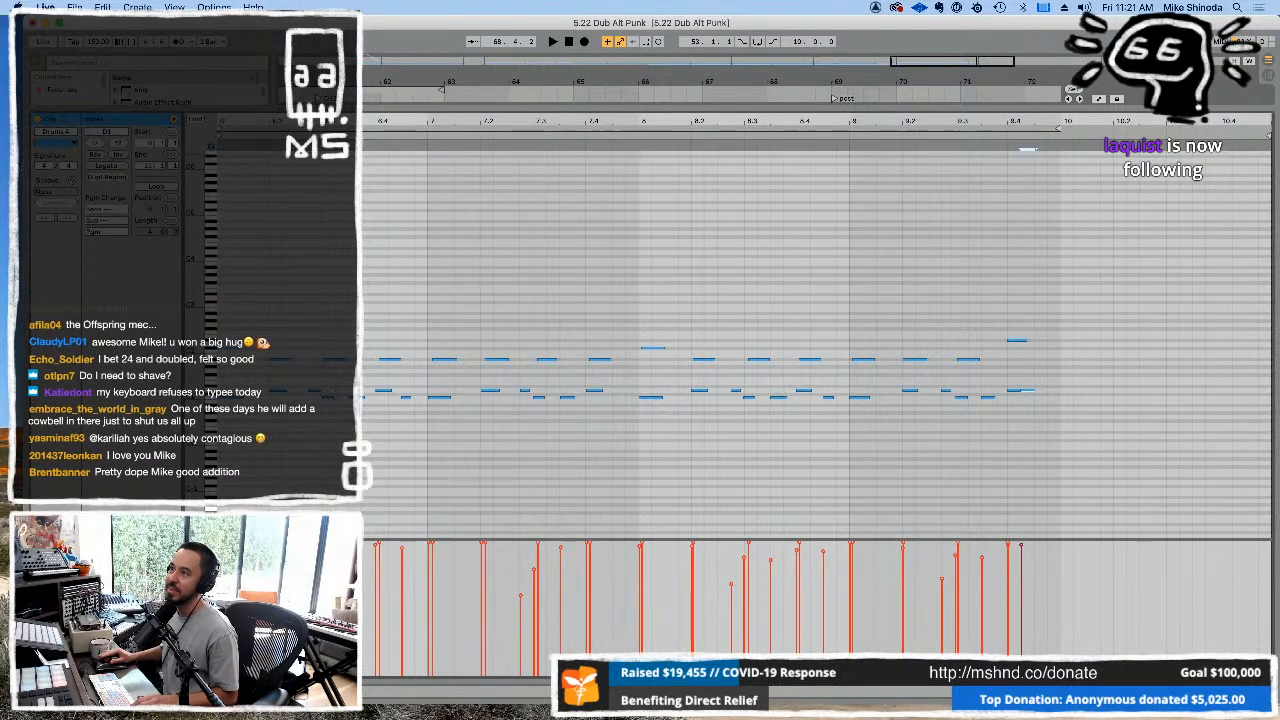
left_click_drag(27, 300, 307, 300)
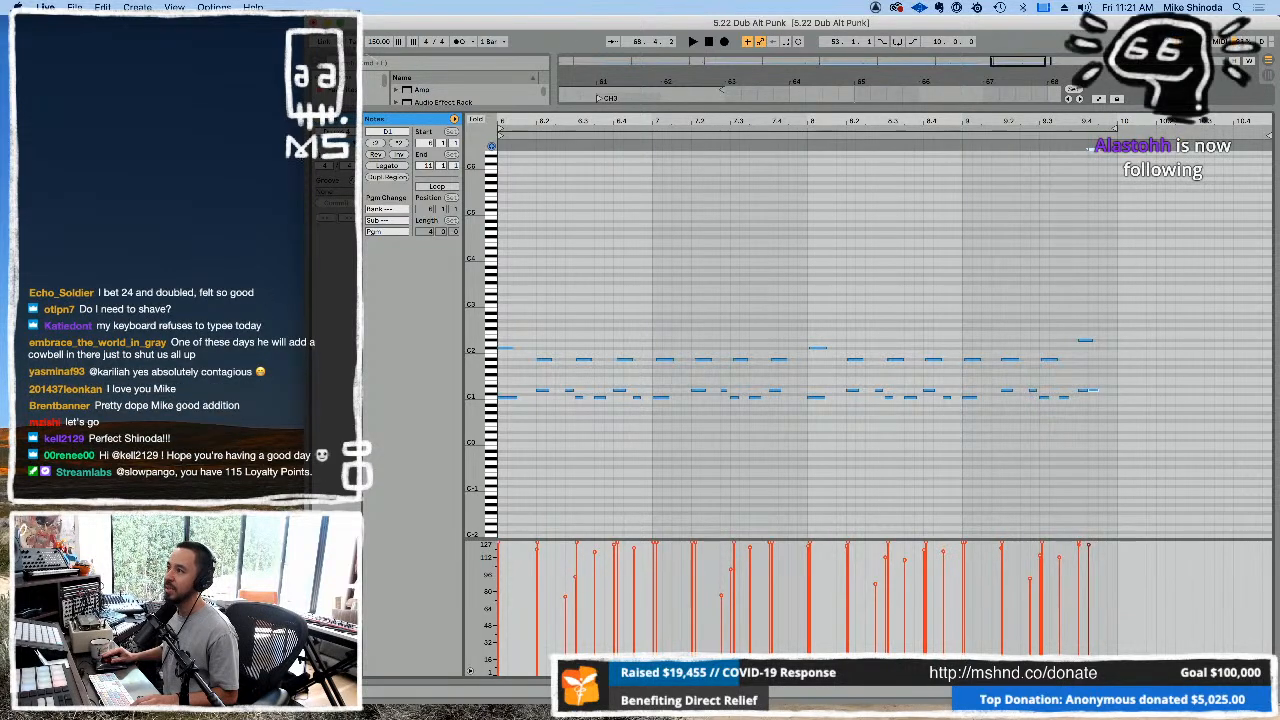
left_click_drag(306, 300, 4, 300)
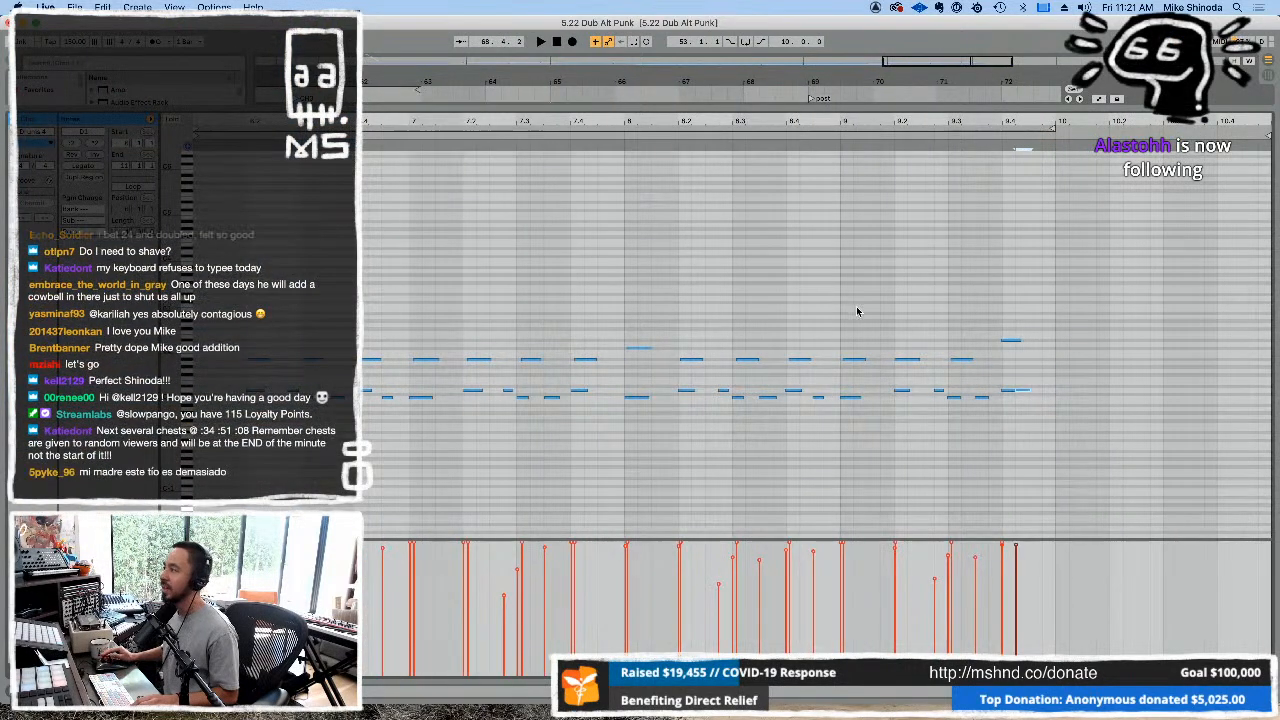
double_click(1058, 396)
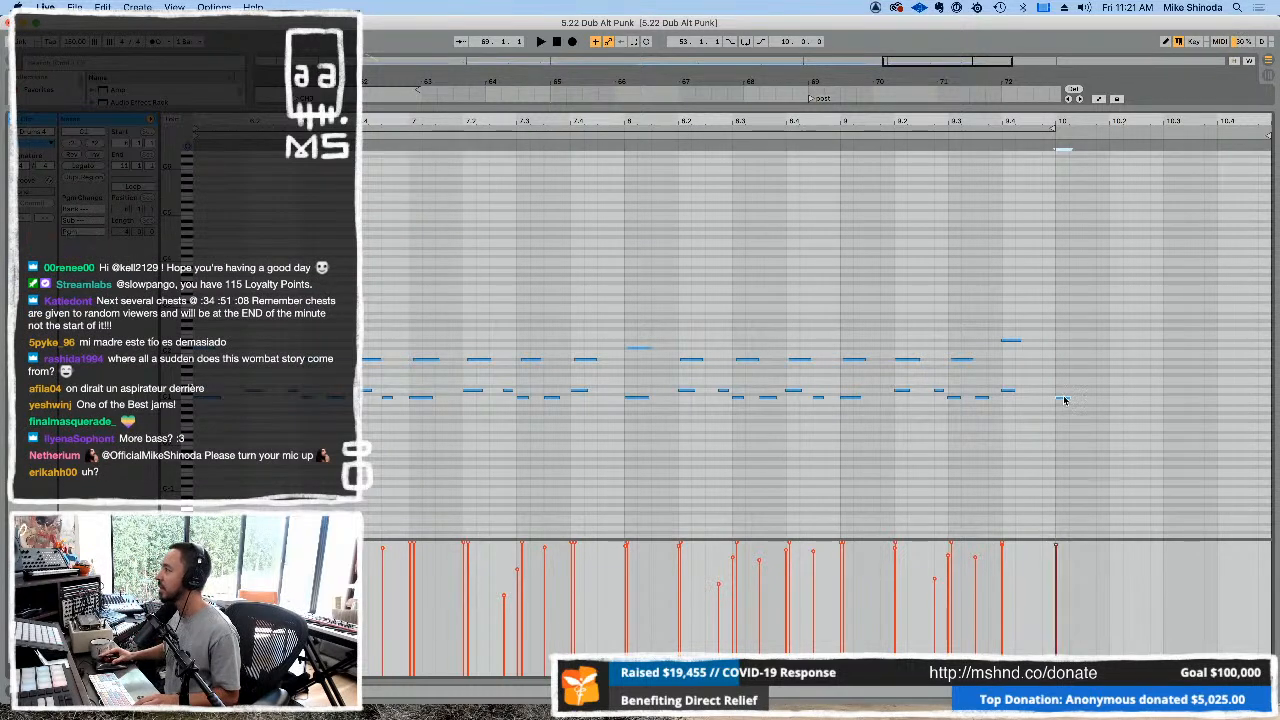
left_click_drag(1065, 400, 1070, 340)
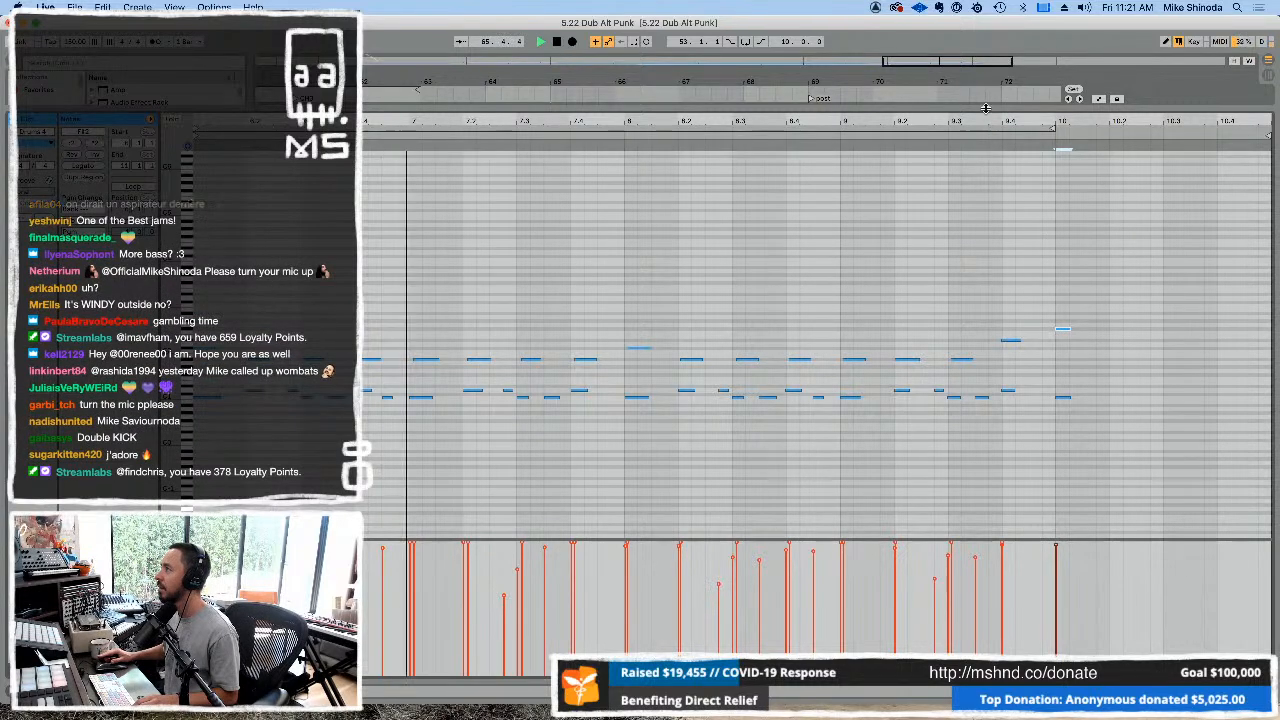
key("alt+super+l")
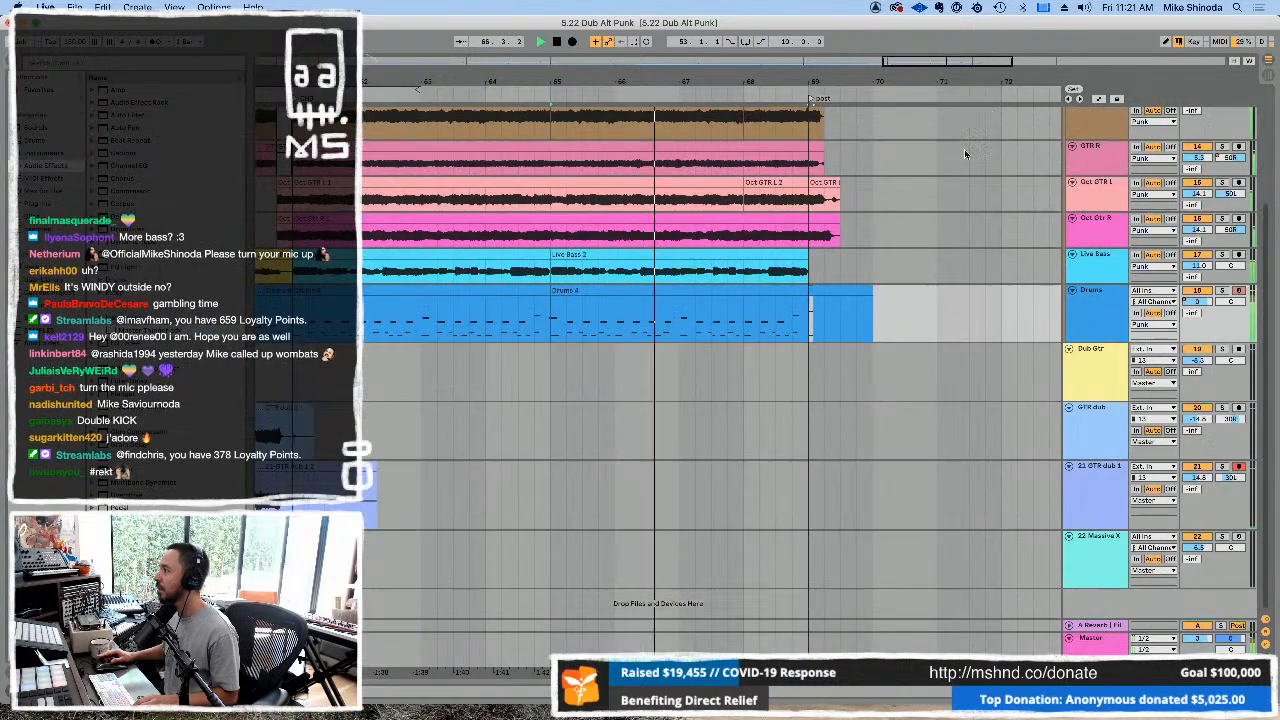
Lower the high Drums 4 note at 9.4 to the row of the repeating upper notes, copy it slightly lower at 10, and play the ending.
left_click(847, 407)
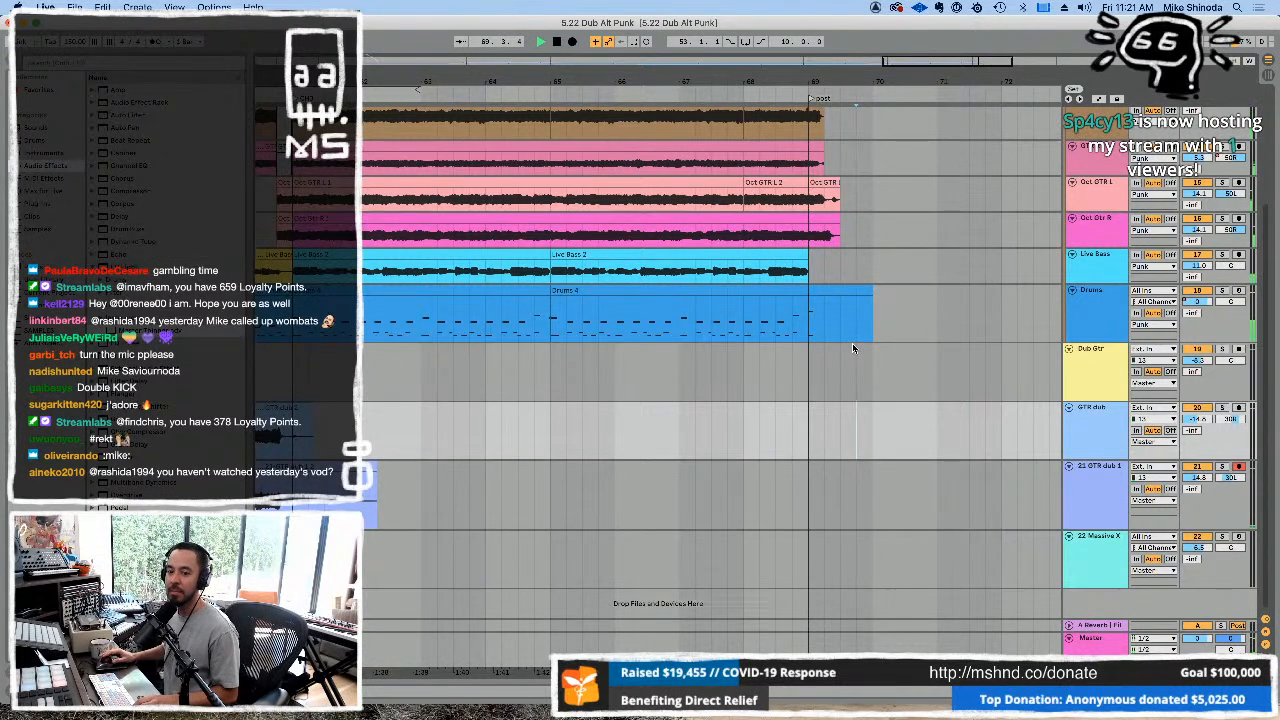
double_click(800, 292)
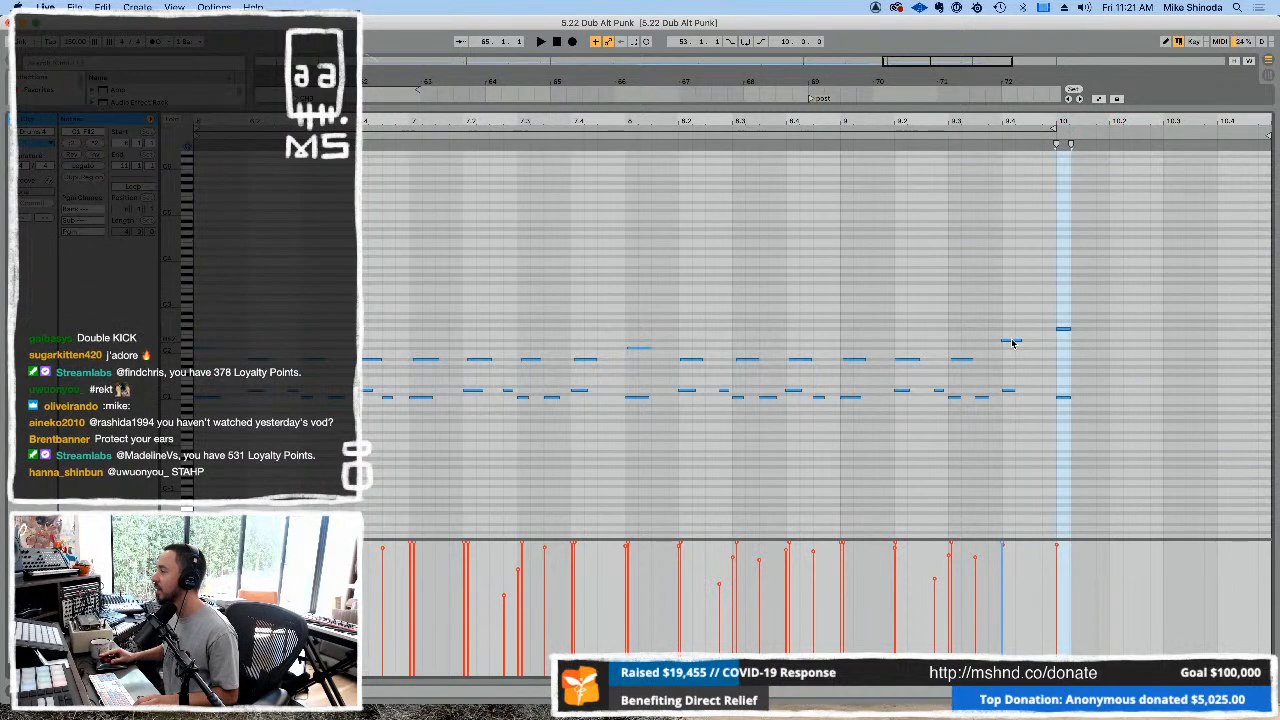
left_click(1012, 342)
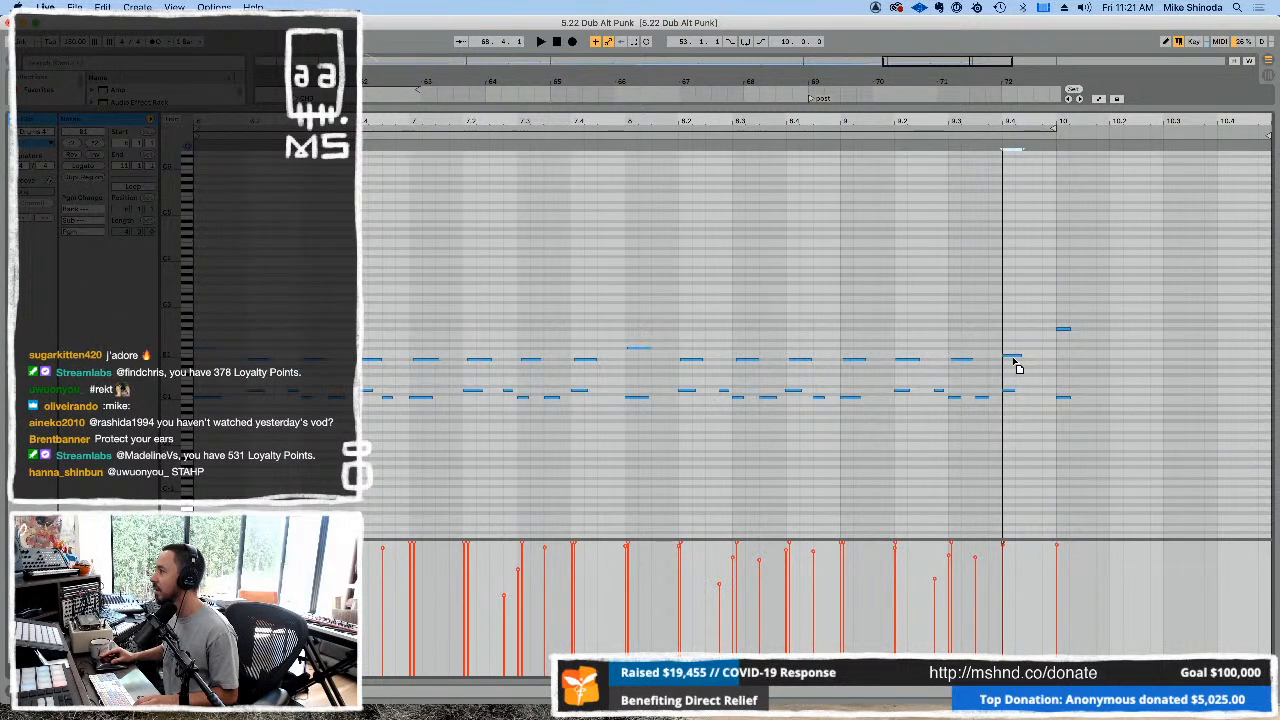
left_click_drag(1013, 359, 1015, 363)
key("space")
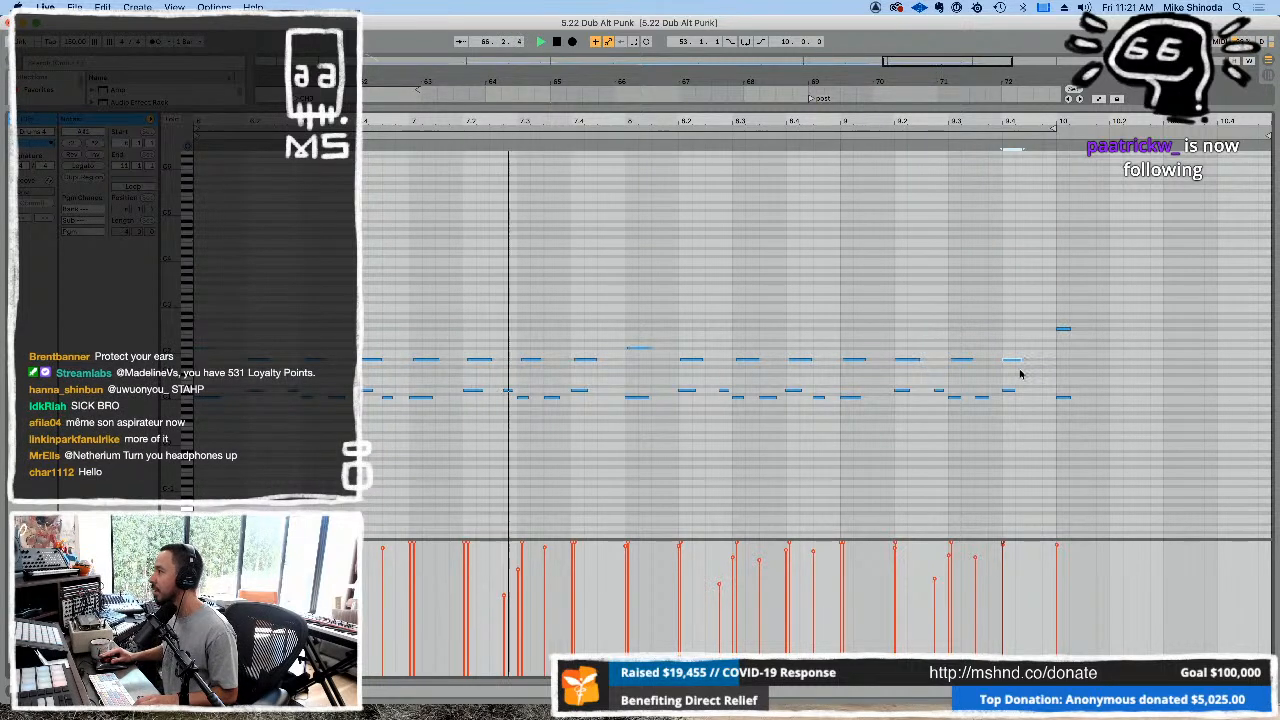
left_click_drag(1017, 358, 1070, 369)
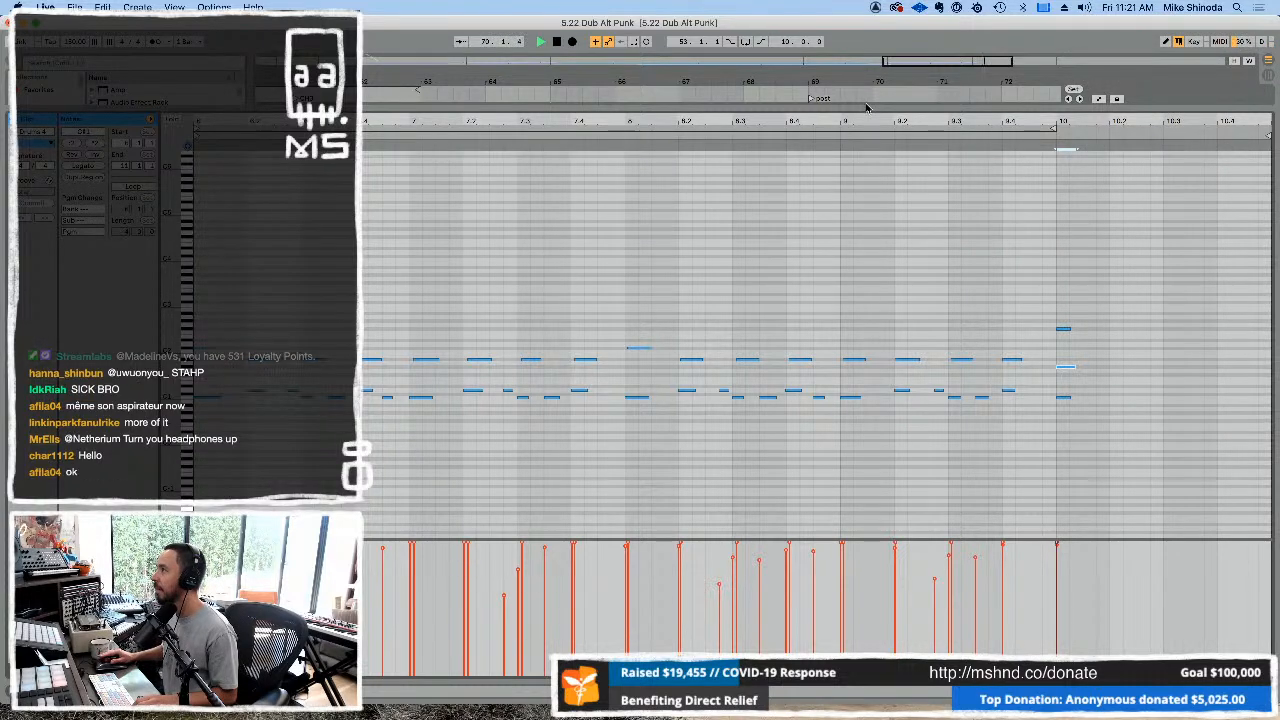
key("super+alt+l")
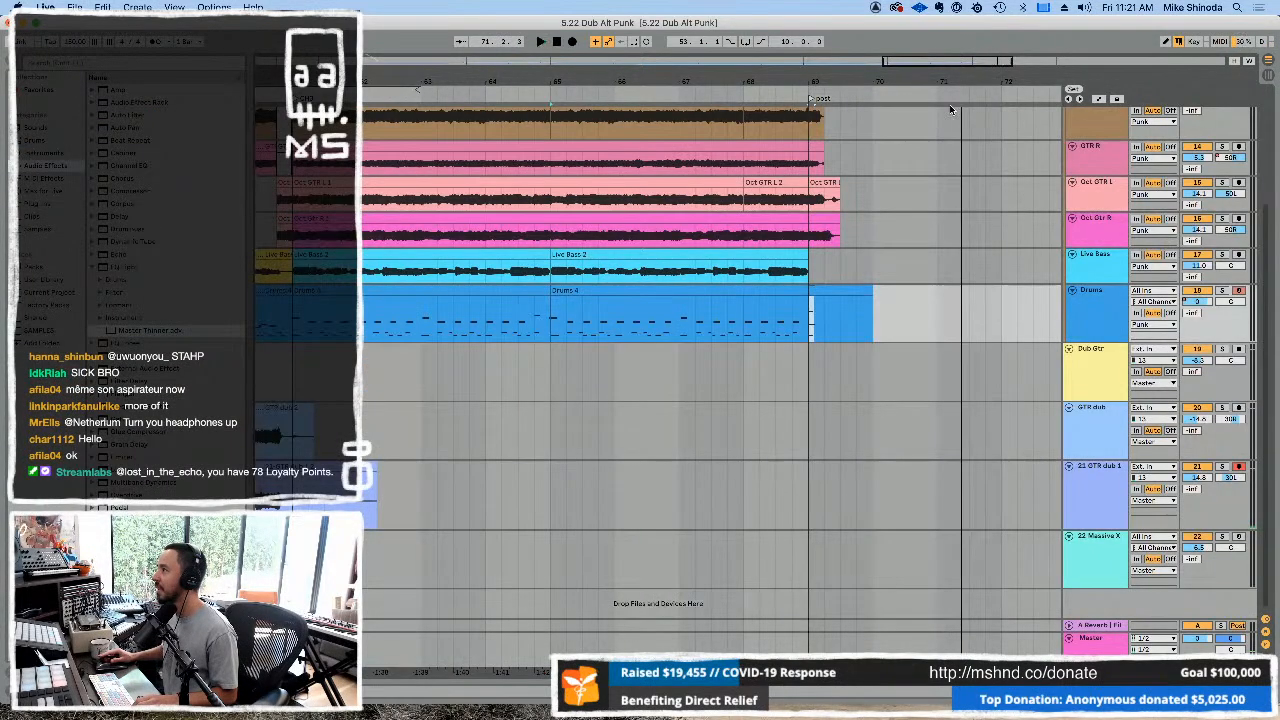
Delete the "out" locator and move the "end" locator to about bar 71.
left_click_drag(952, 84, 846, 84)
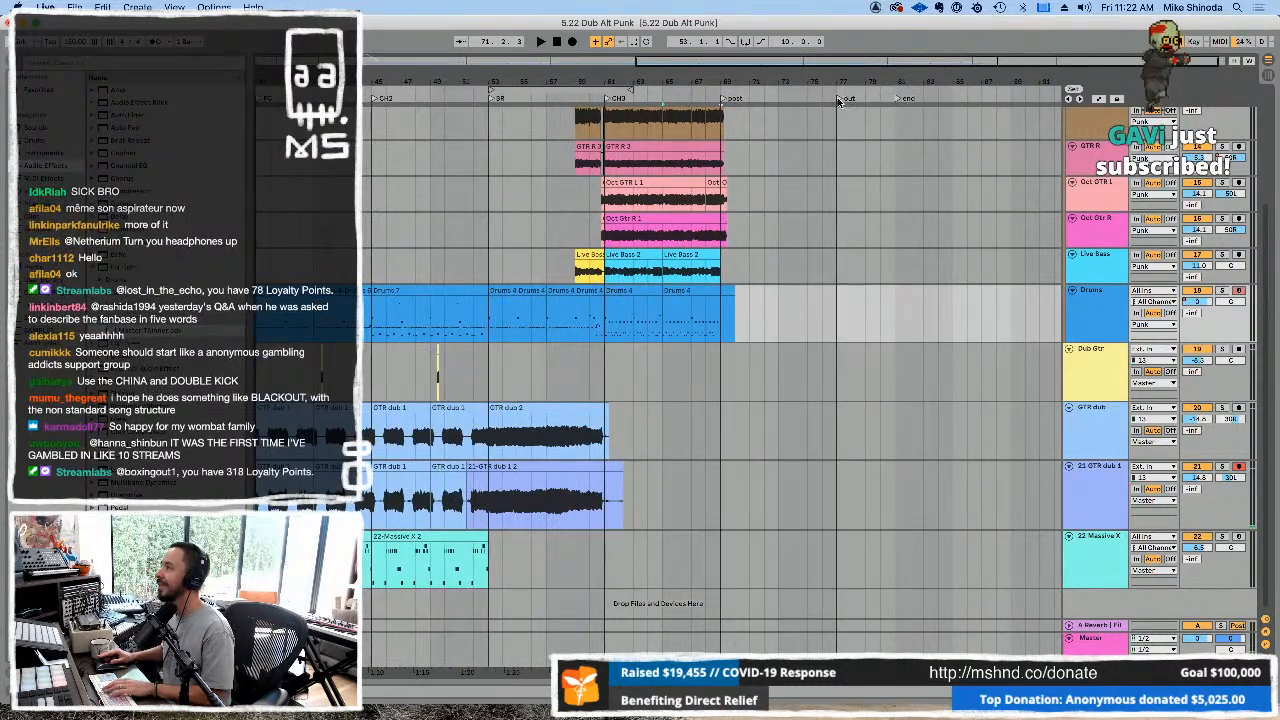
left_click(839, 100)
key("Delete")
left_click_drag(897, 99, 757, 100)
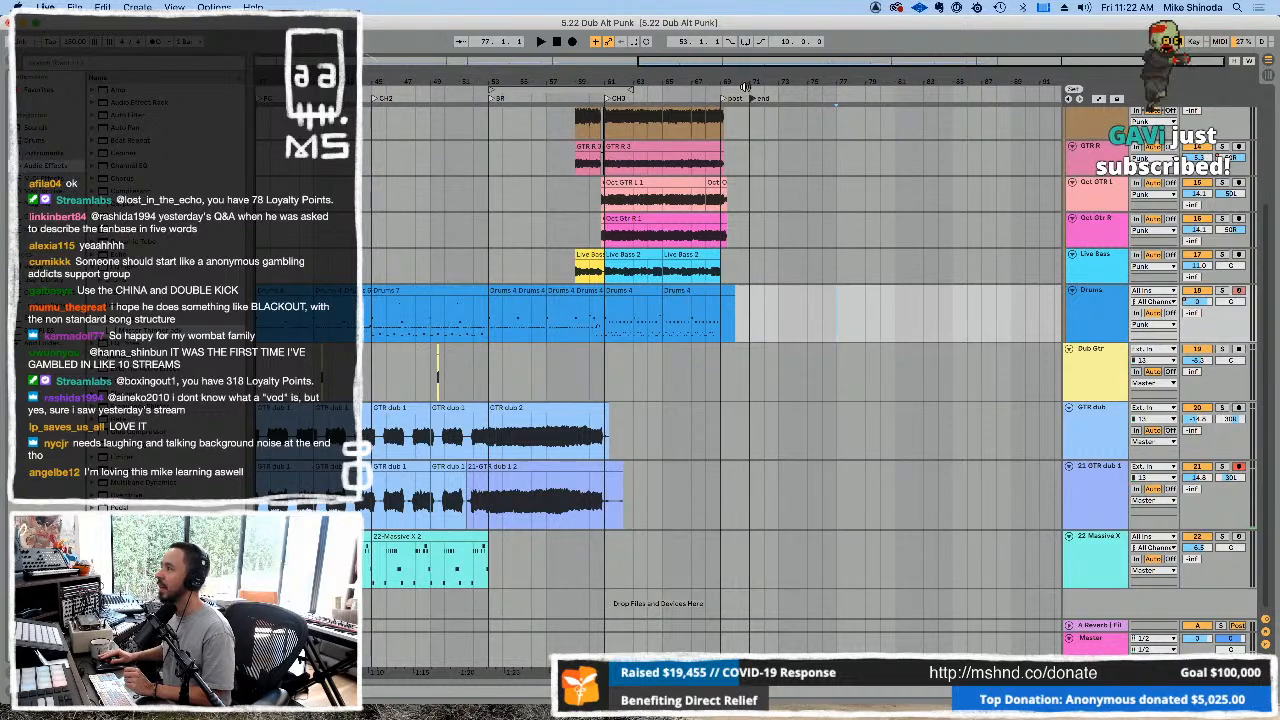
left_click_drag(745, 86, 747, 40)
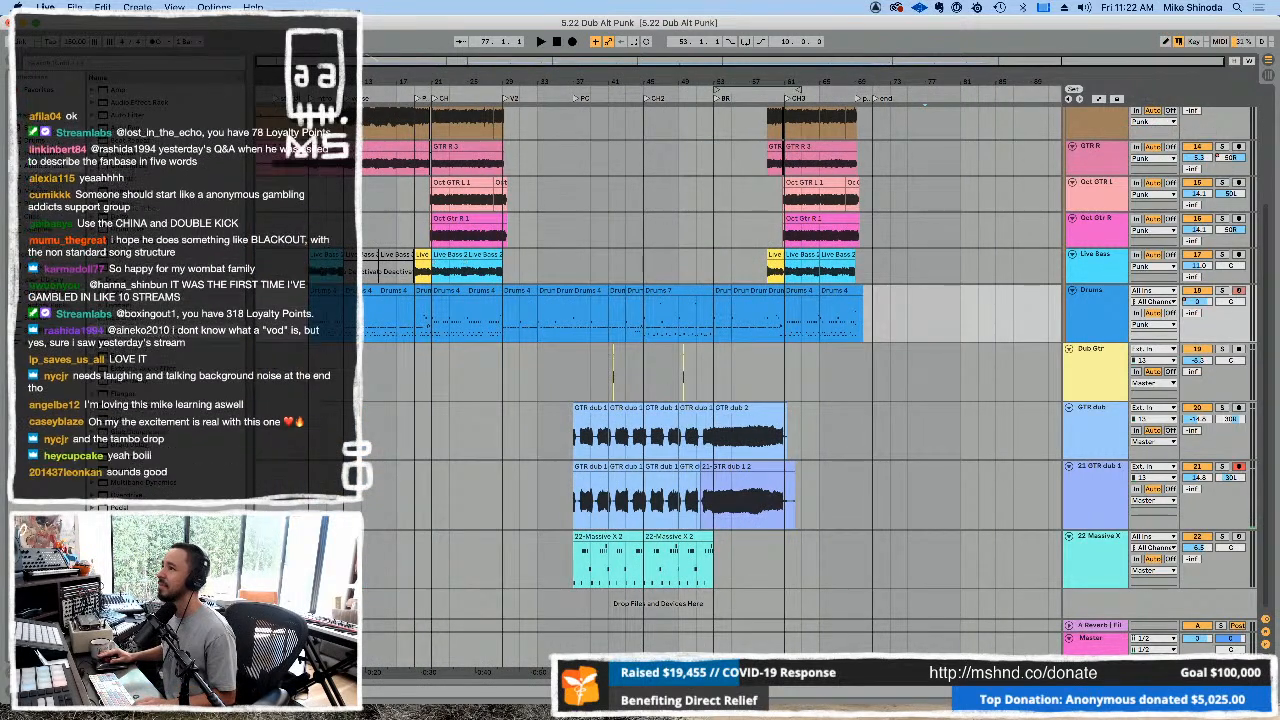
Add an audio track below 22 Massive X with input channel 13, arm it during playback, and disarm 21 GTR dub 1.
left_click(260, 125)
key("space")
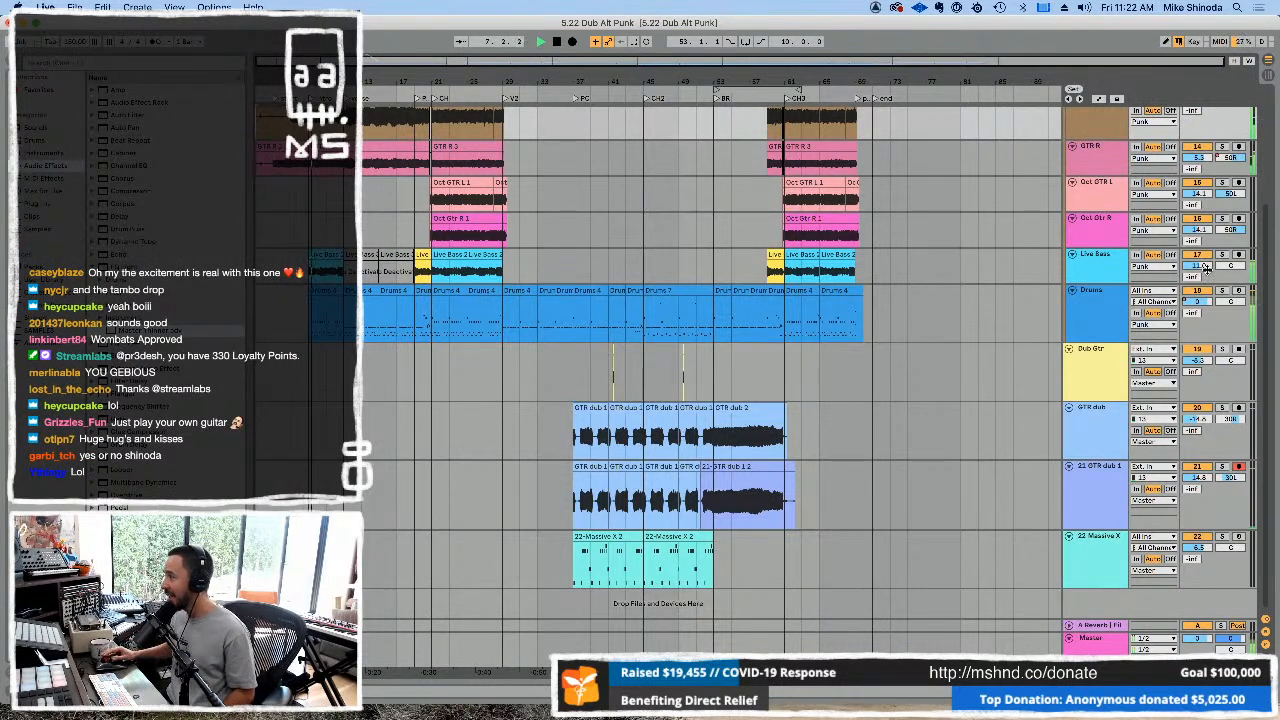
left_click(1093, 537)
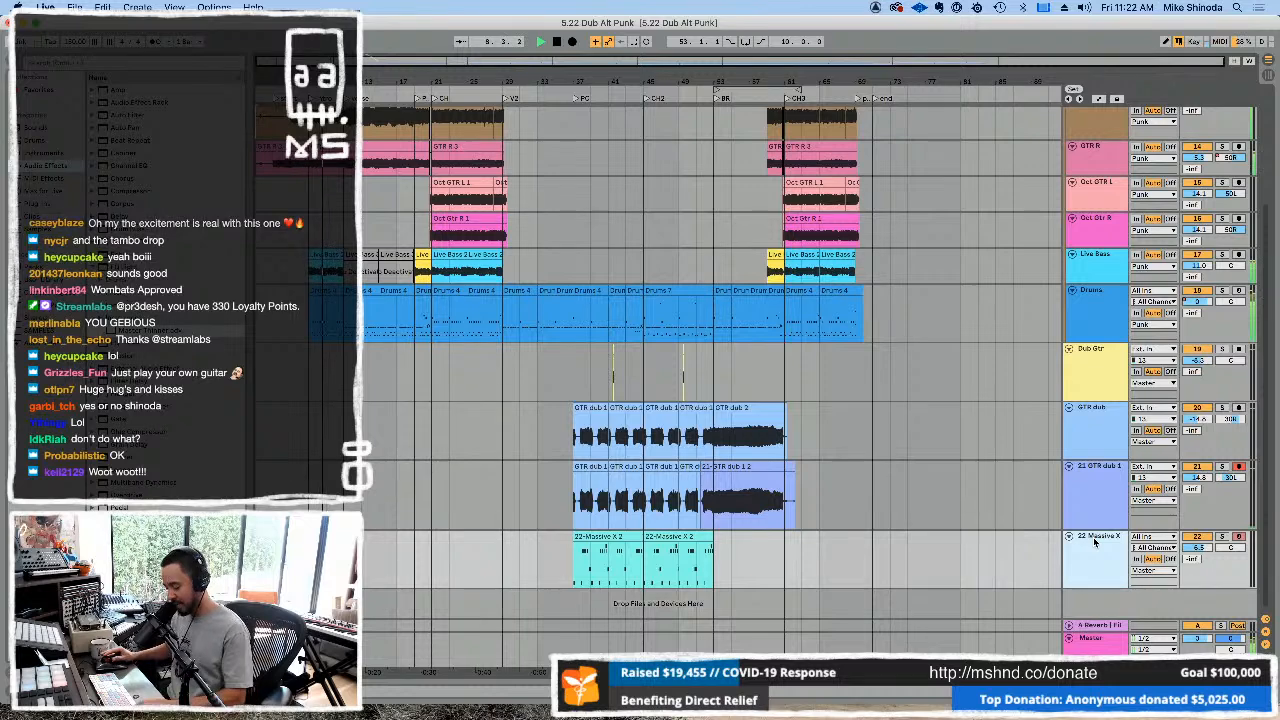
key("super+t")
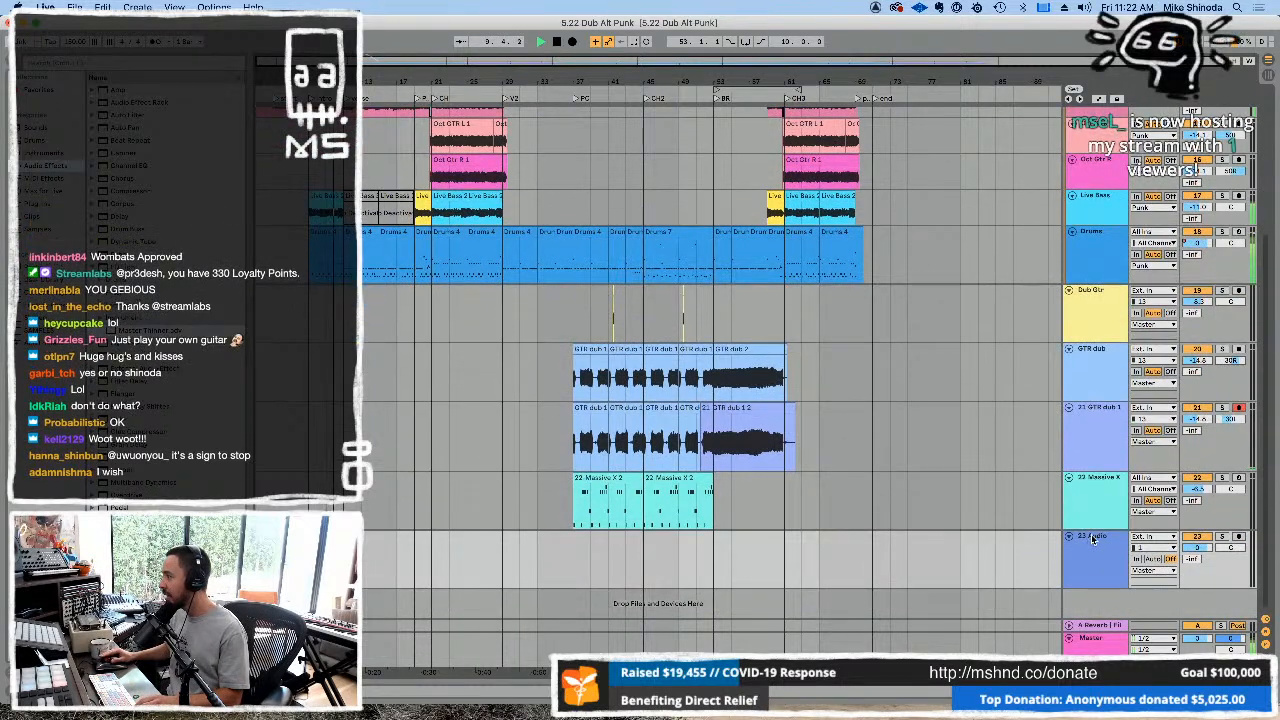
left_click(1152, 547)
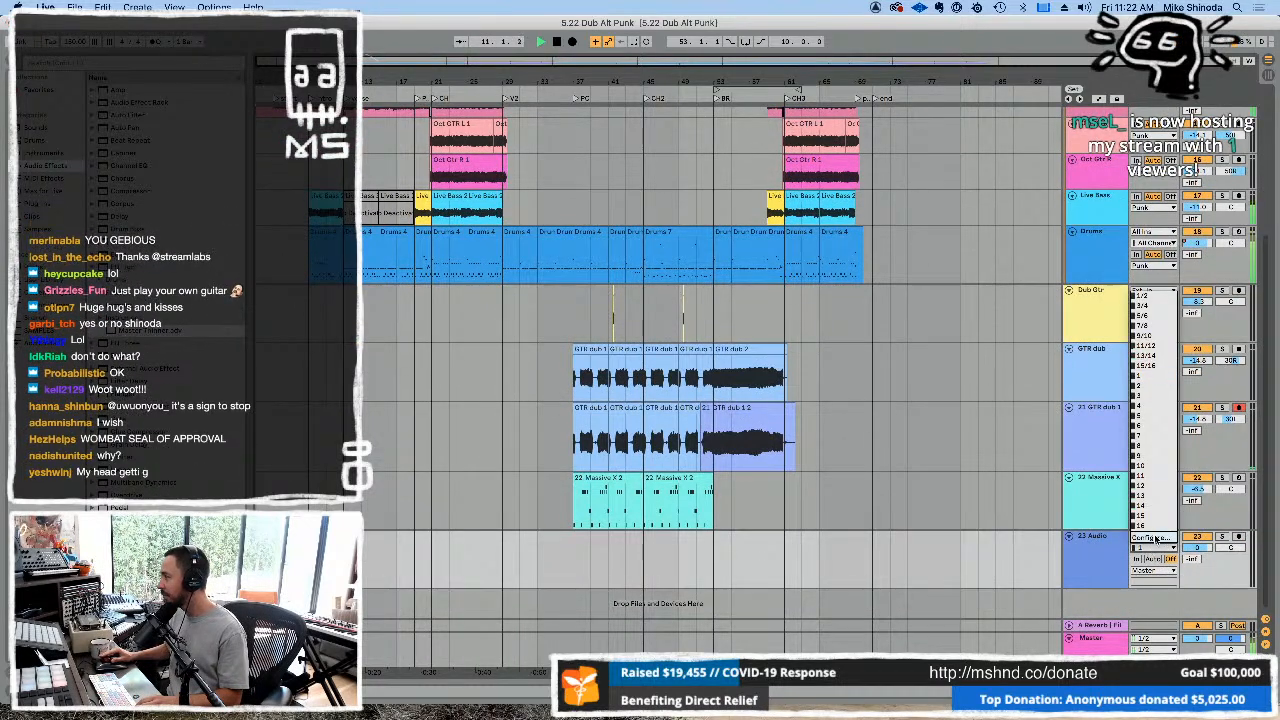
left_click(1150, 495)
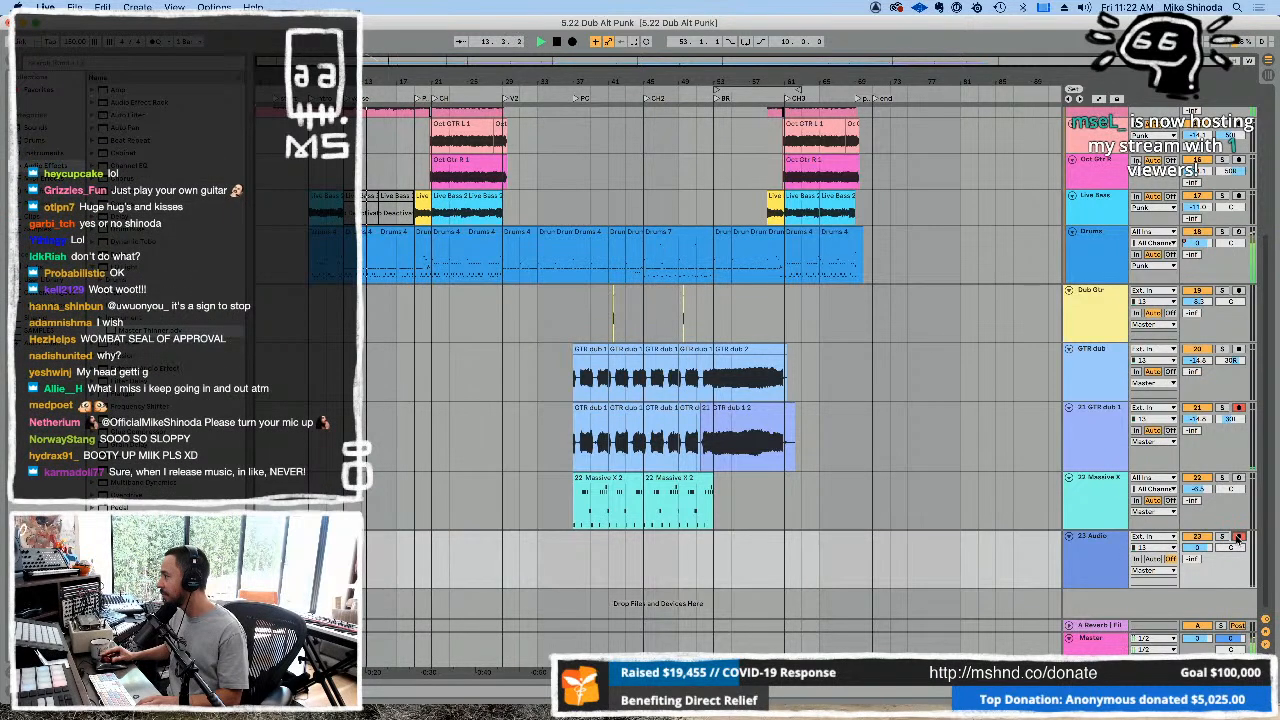
left_click(1239, 408)
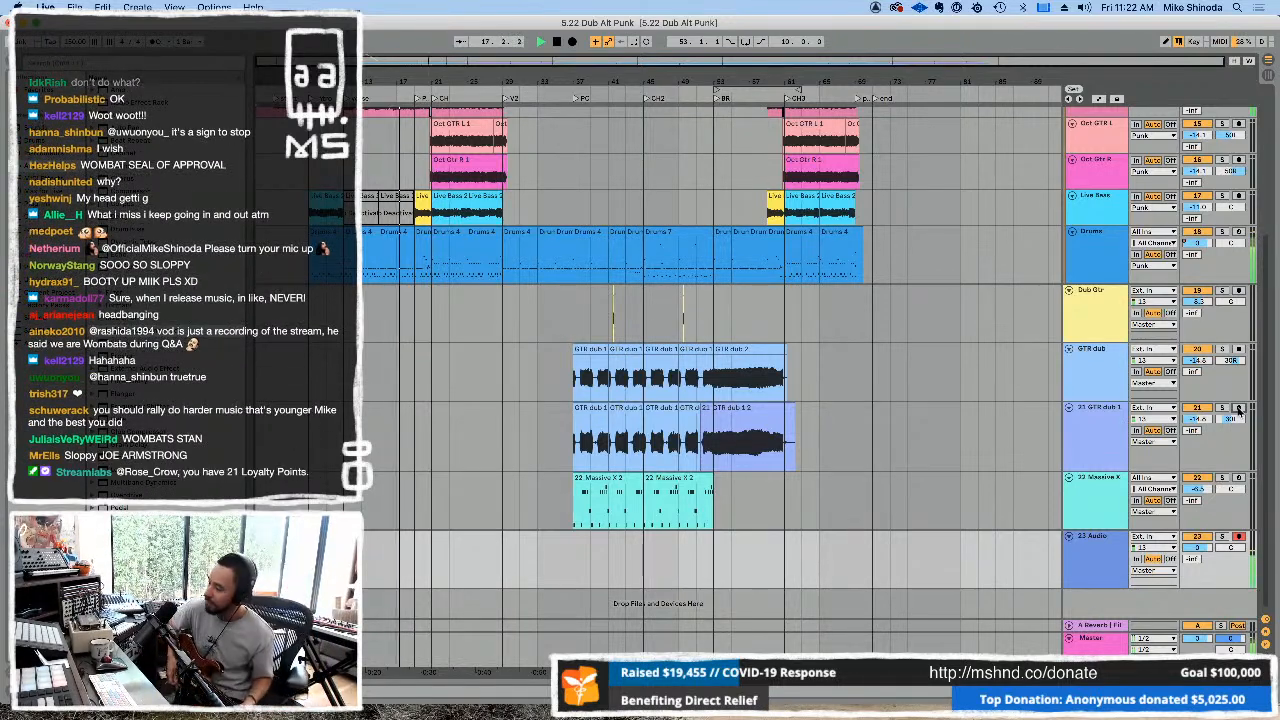
key("F9")
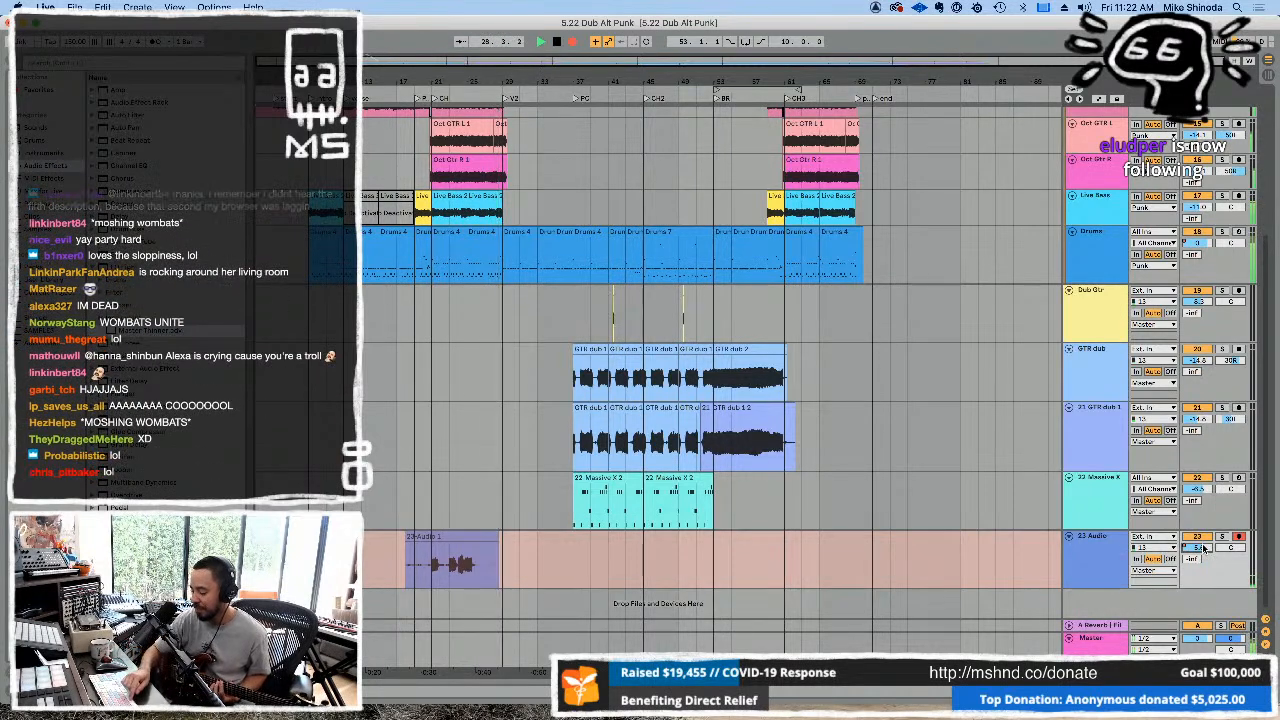
key("space")
key("super+z")
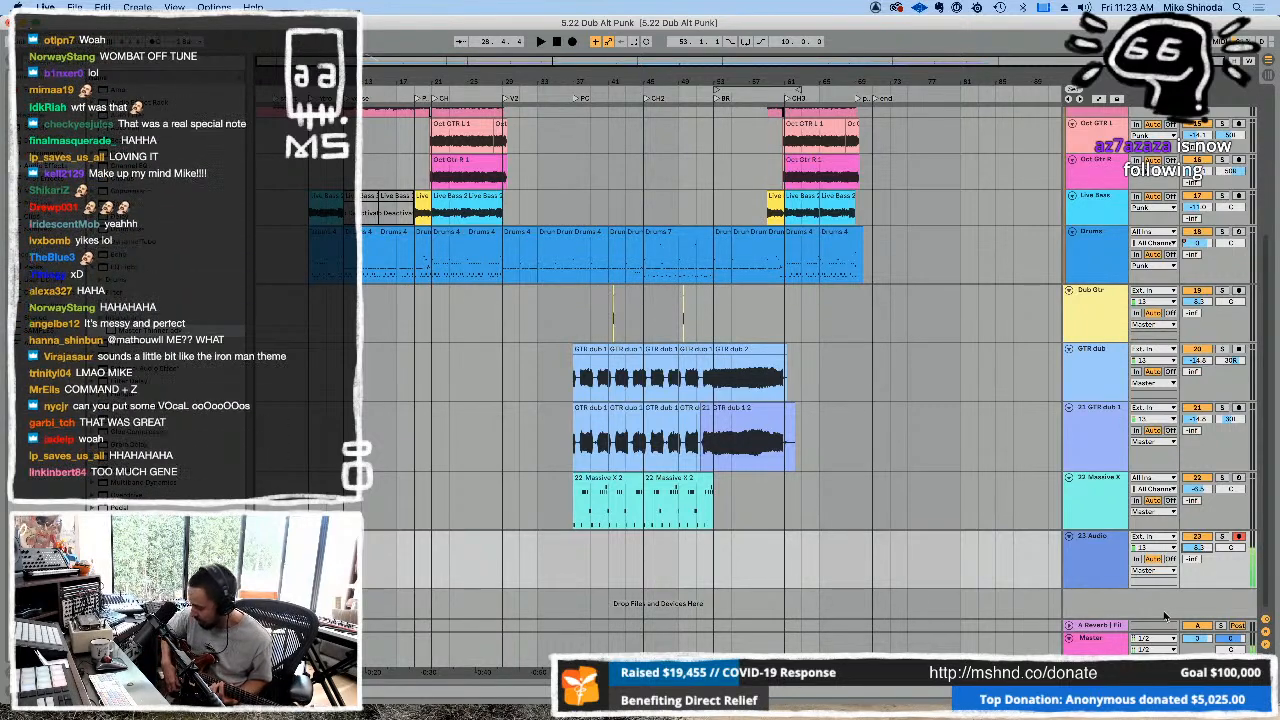
Record a new guitar take on 23 Audio through about bar 34 and remove its tail after bar 33.
key("F9")
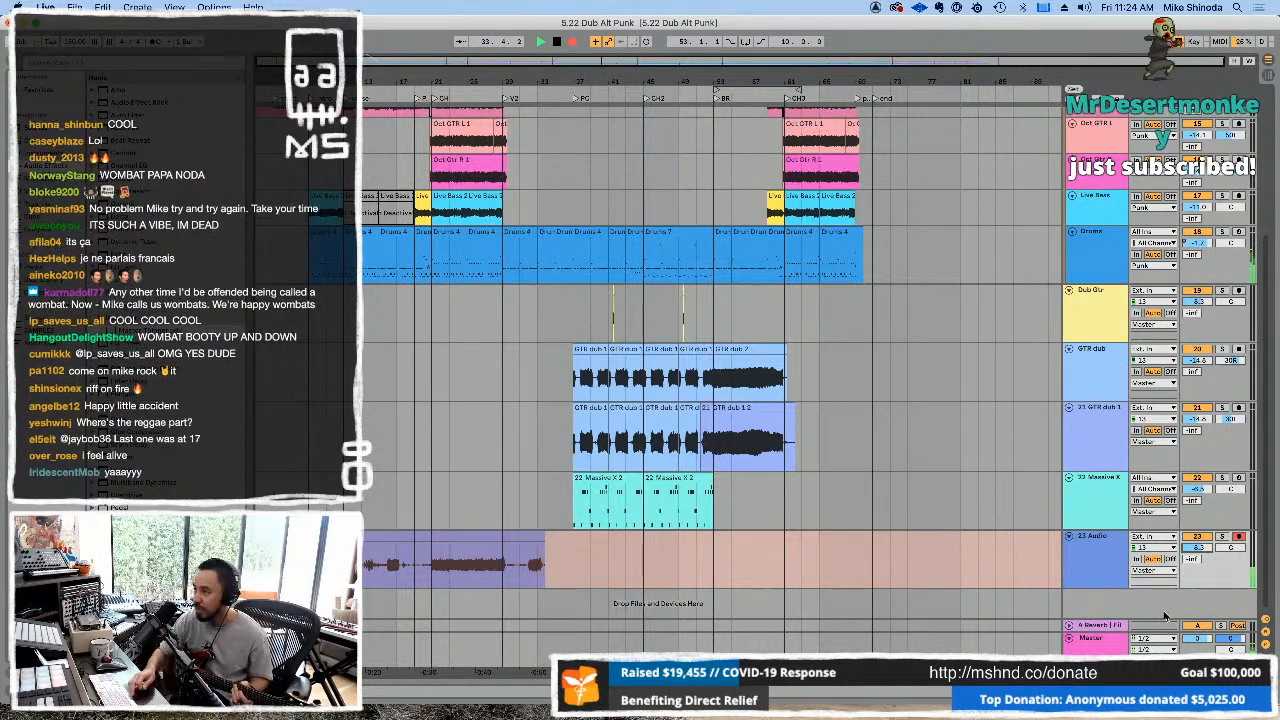
key("space")
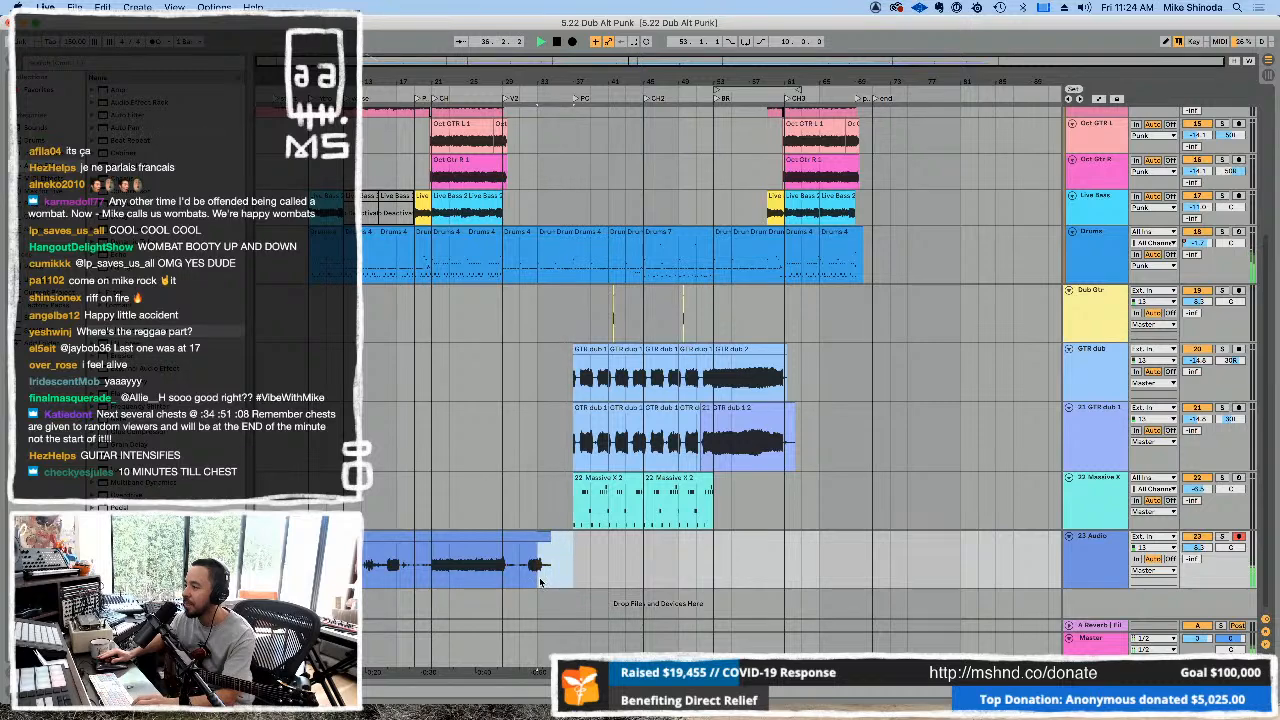
key("super+x")
Move the short tail after bar 33 of the 23 Audio take to the V2 marker at bar 29.
left_click_drag(507, 574, 602, 573)
key("super+v")
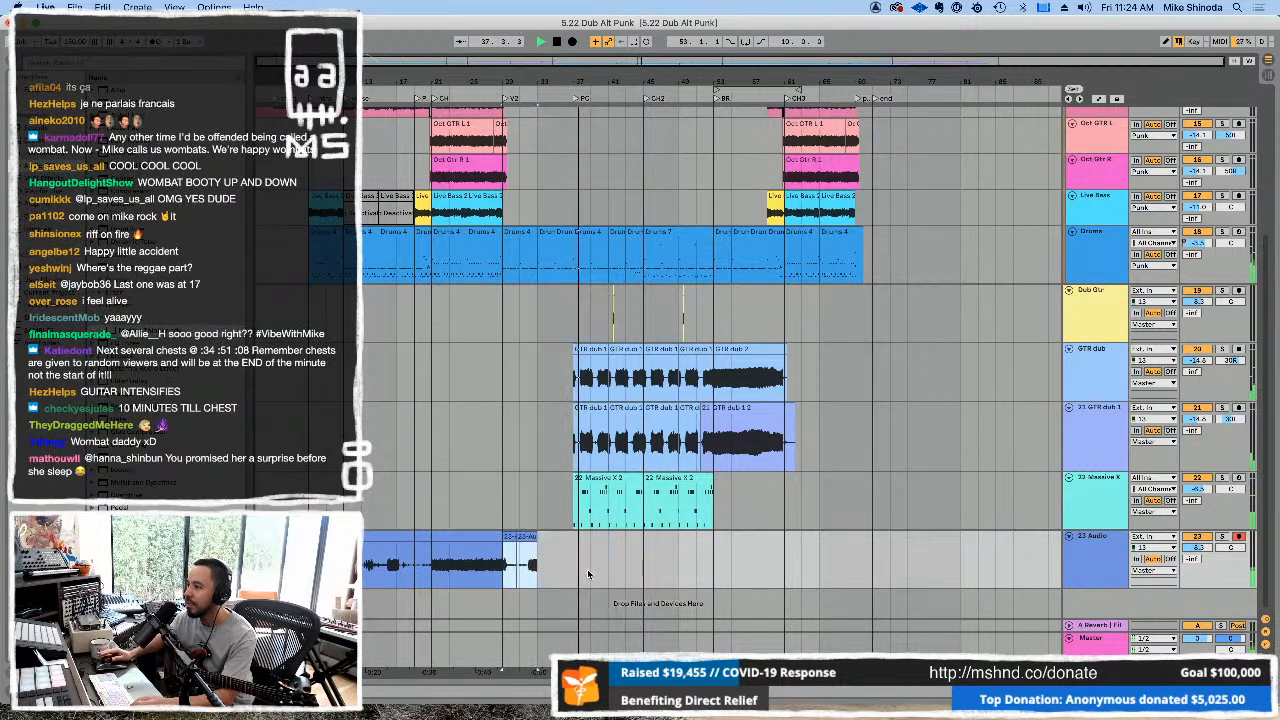
left_click_drag(432, 574, 350, 574)
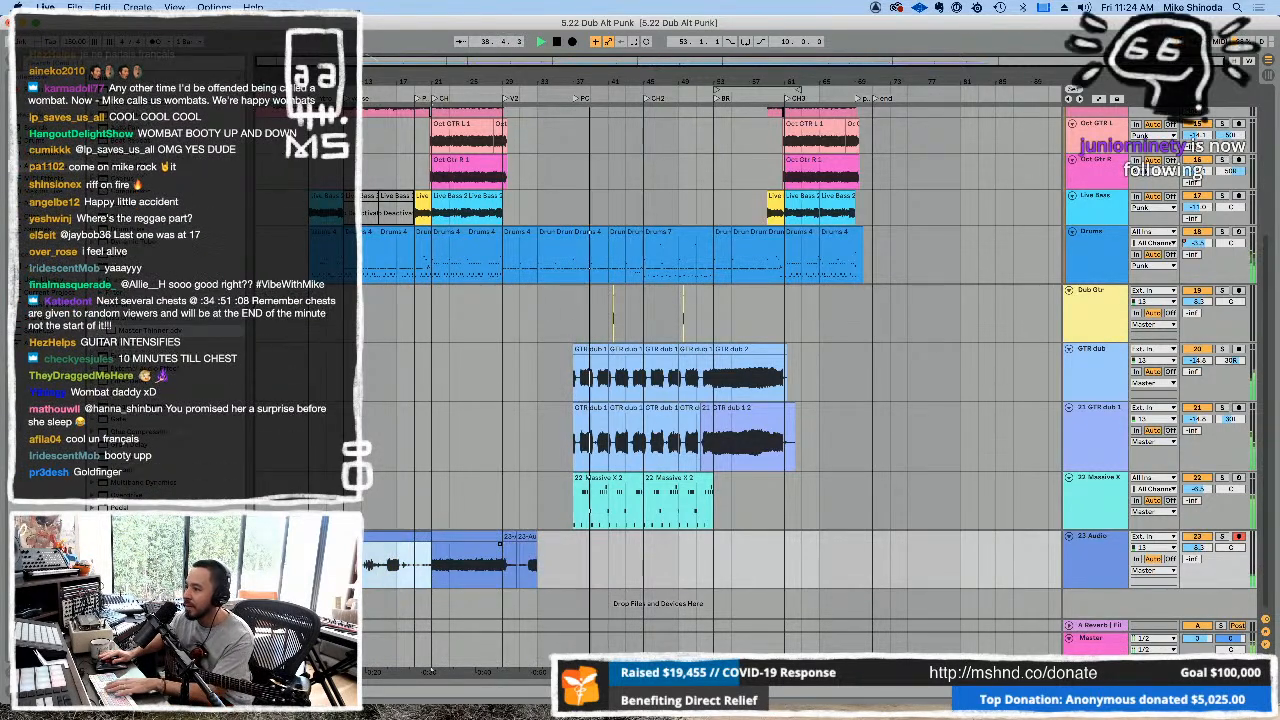
left_click(437, 575)
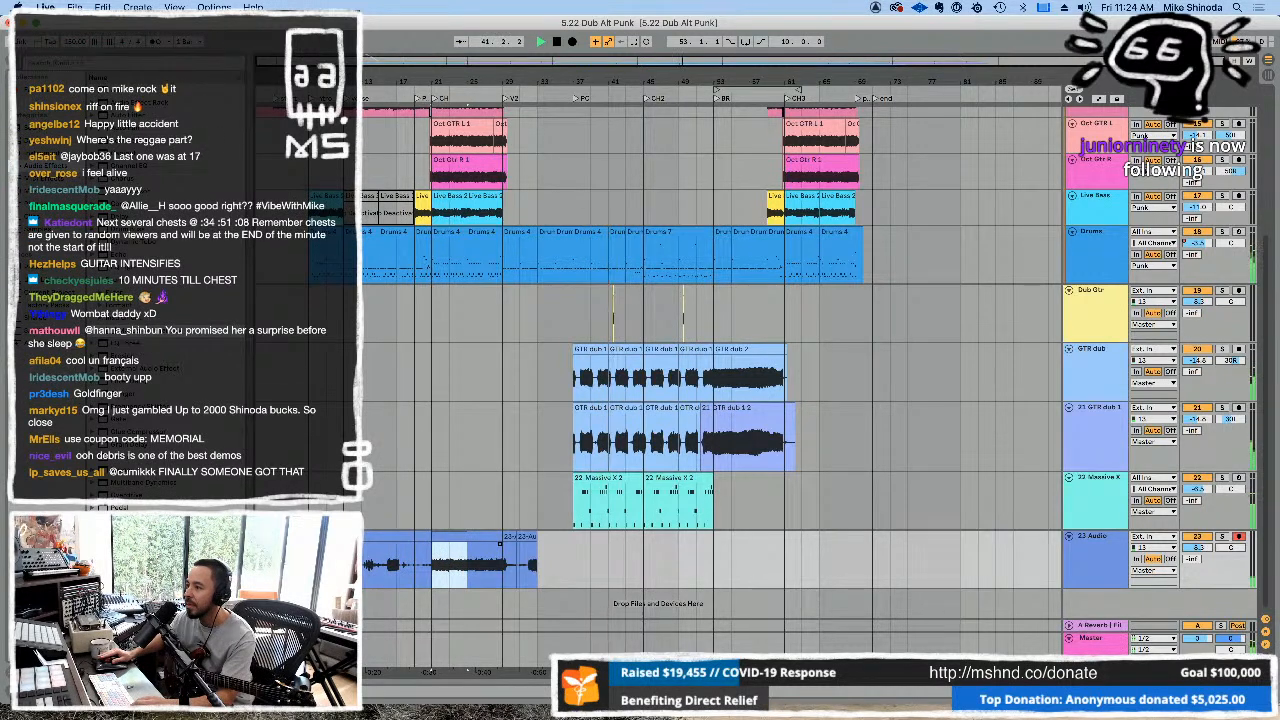
left_click(437, 574)
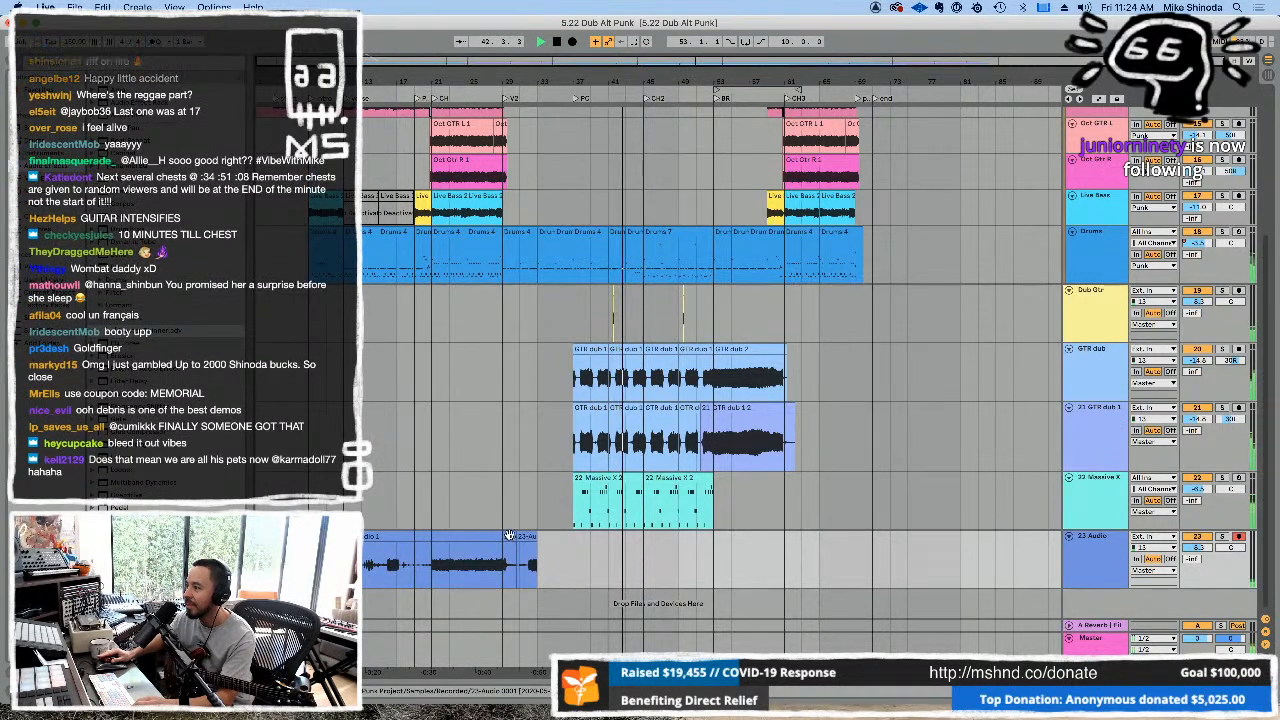
left_click_drag(500, 571, 516, 568)
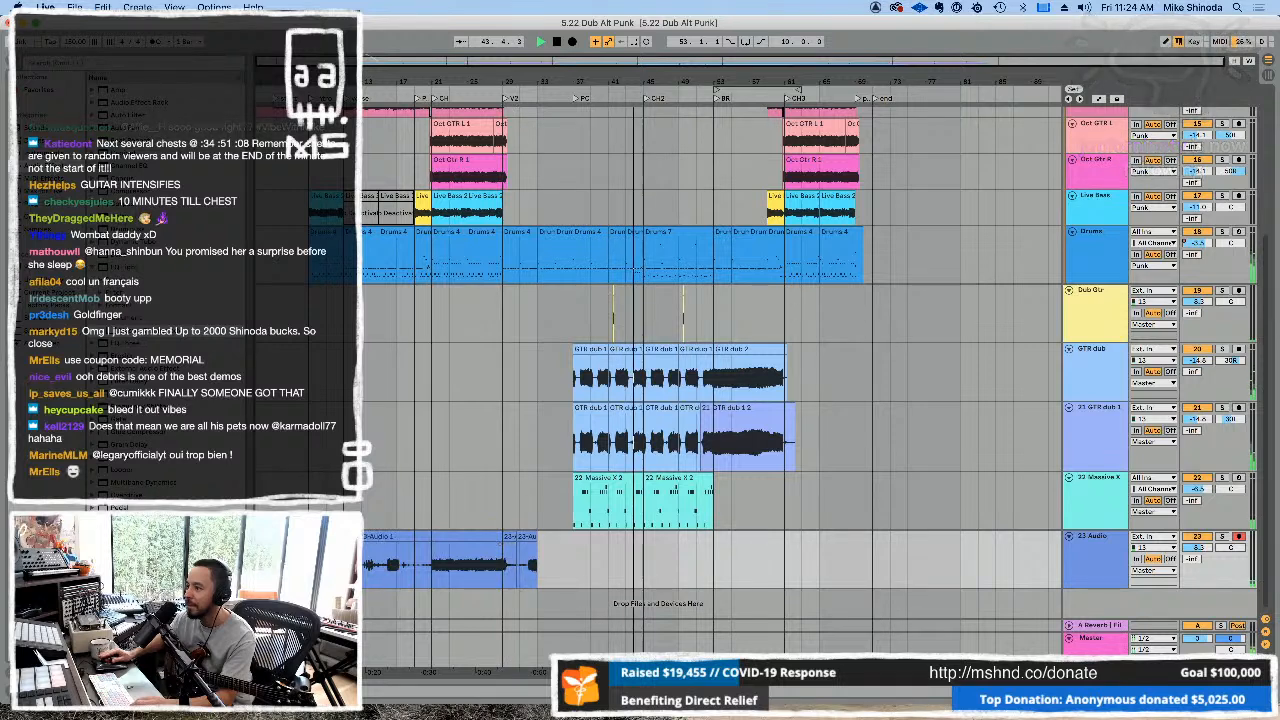
Trim the start of the 23 Audio chorus clip to bar 21 and delete the leftover guitar fragment ending at about bar 33.
left_click(370, 537)
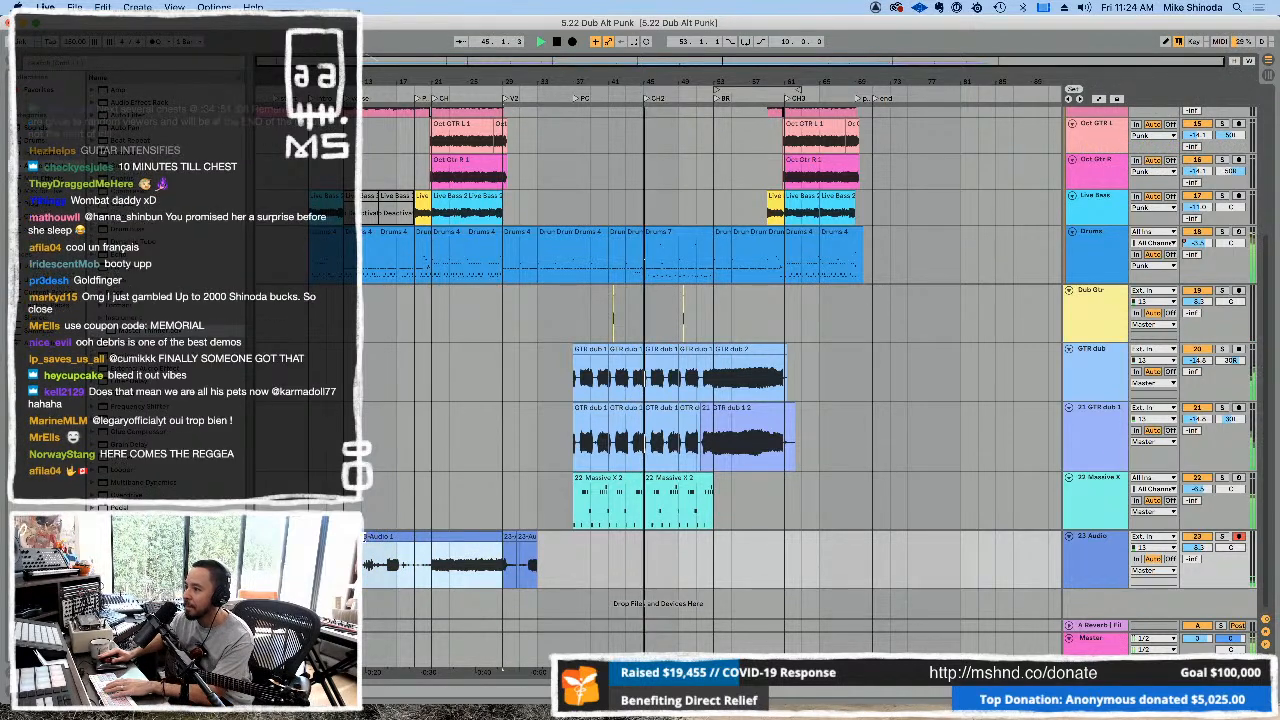
left_click_drag(359, 538, 430, 538)
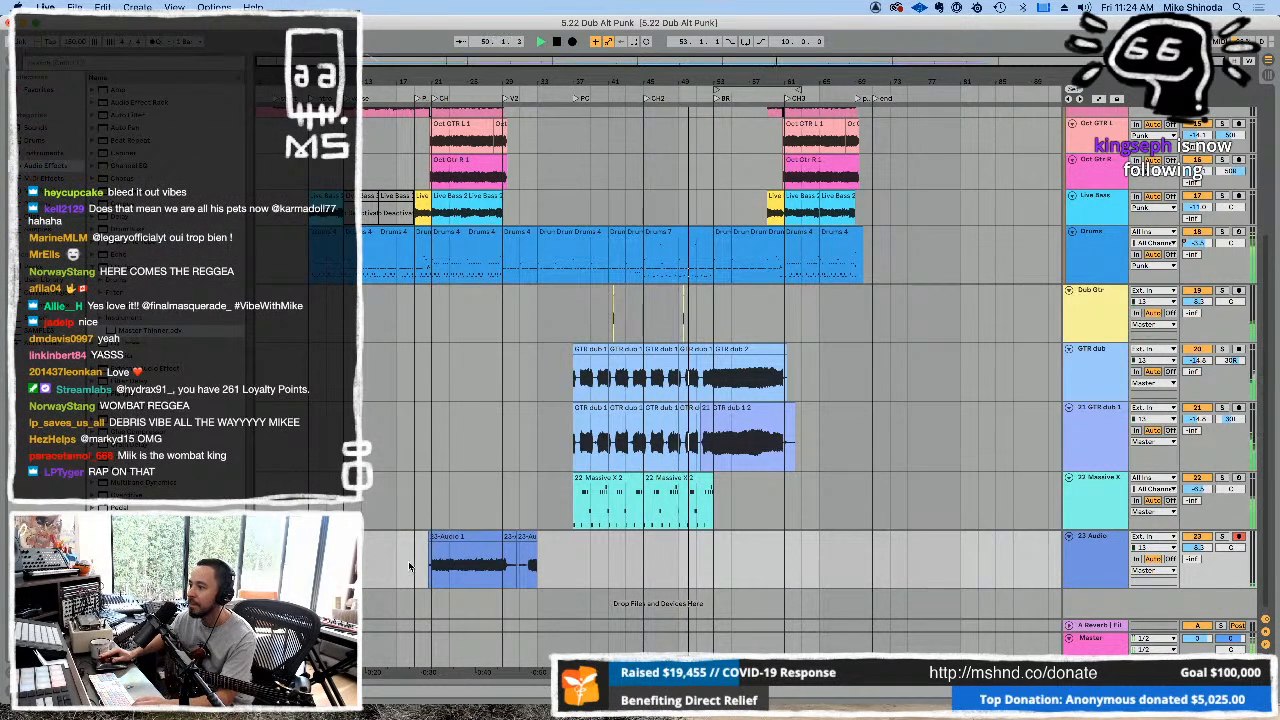
left_click(529, 538)
key("Delete")
Copy the chorus guitar from CH to CH3 on 23 Audio and record a lead-in from about bar 54 to bar 63.
left_click_drag(532, 544, 451, 552)
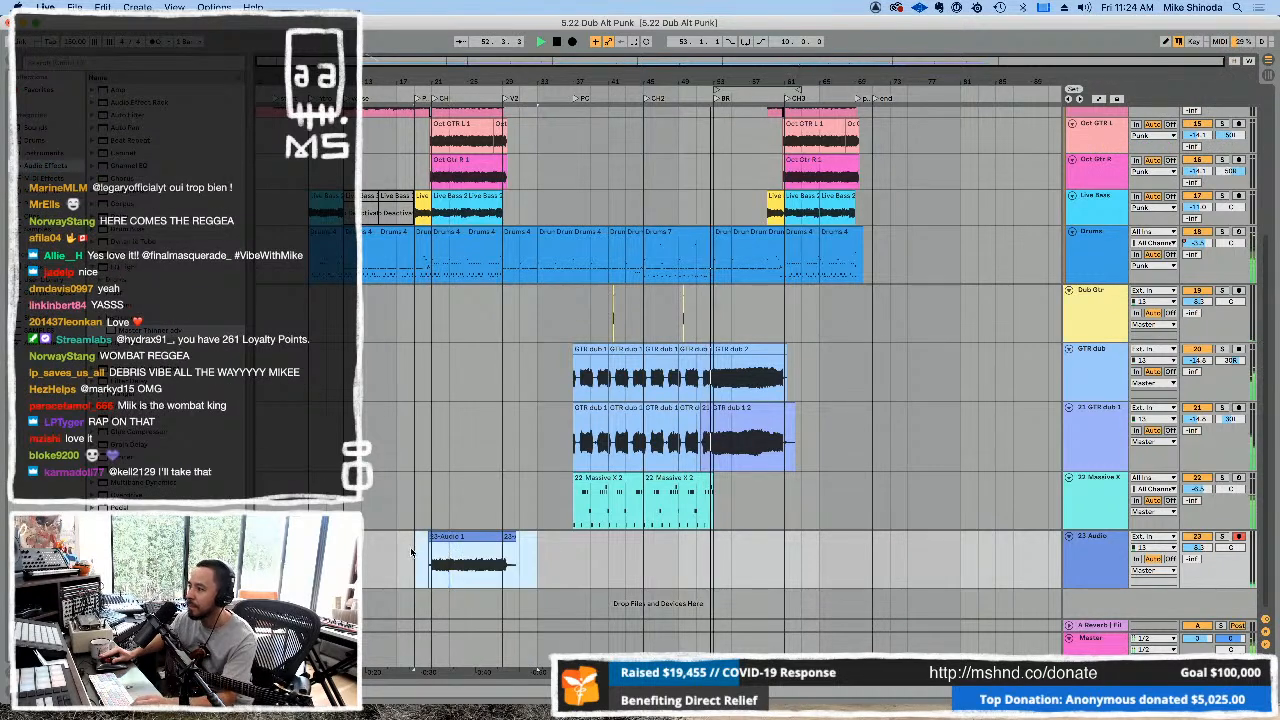
left_click(766, 577)
key("super+v")
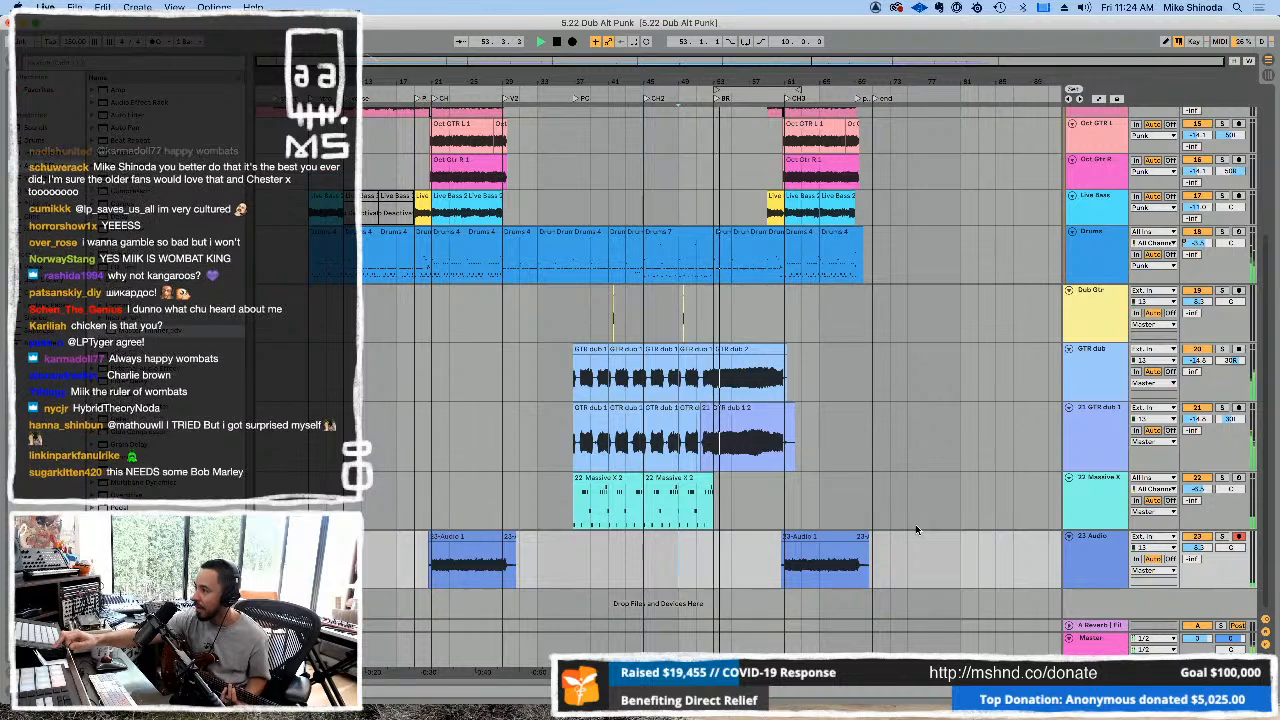
key("F9")
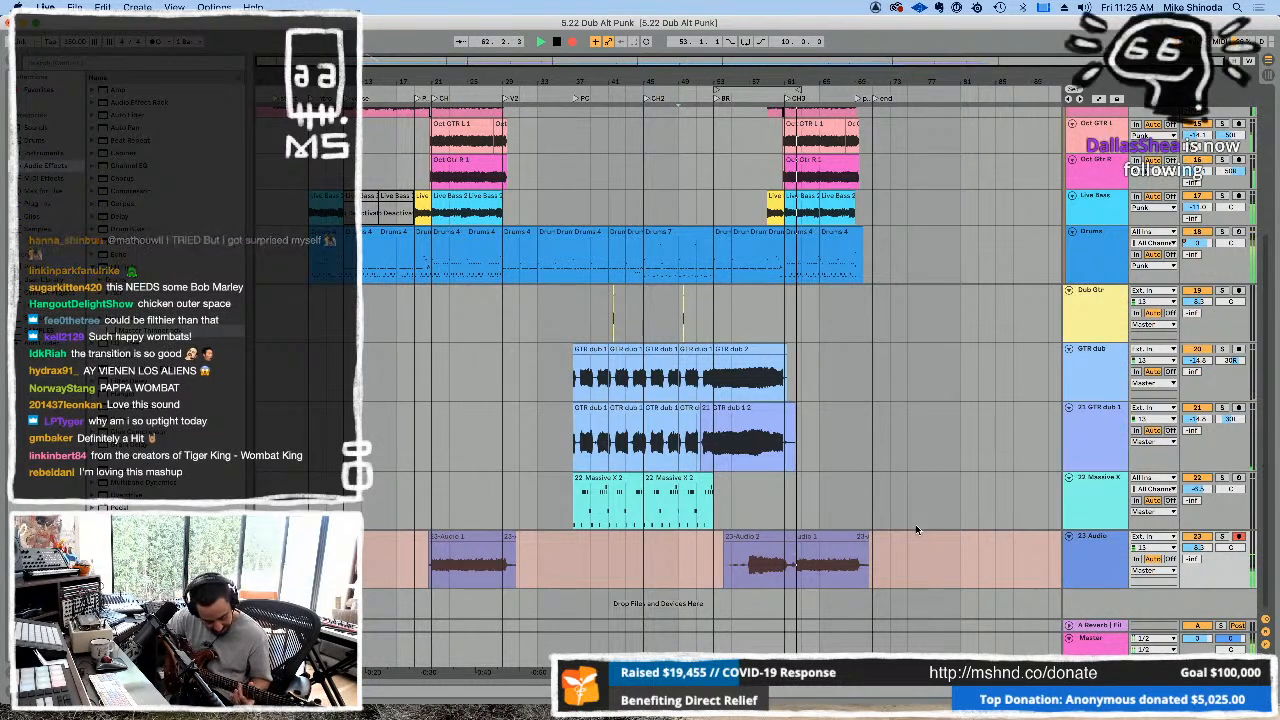
key("space")
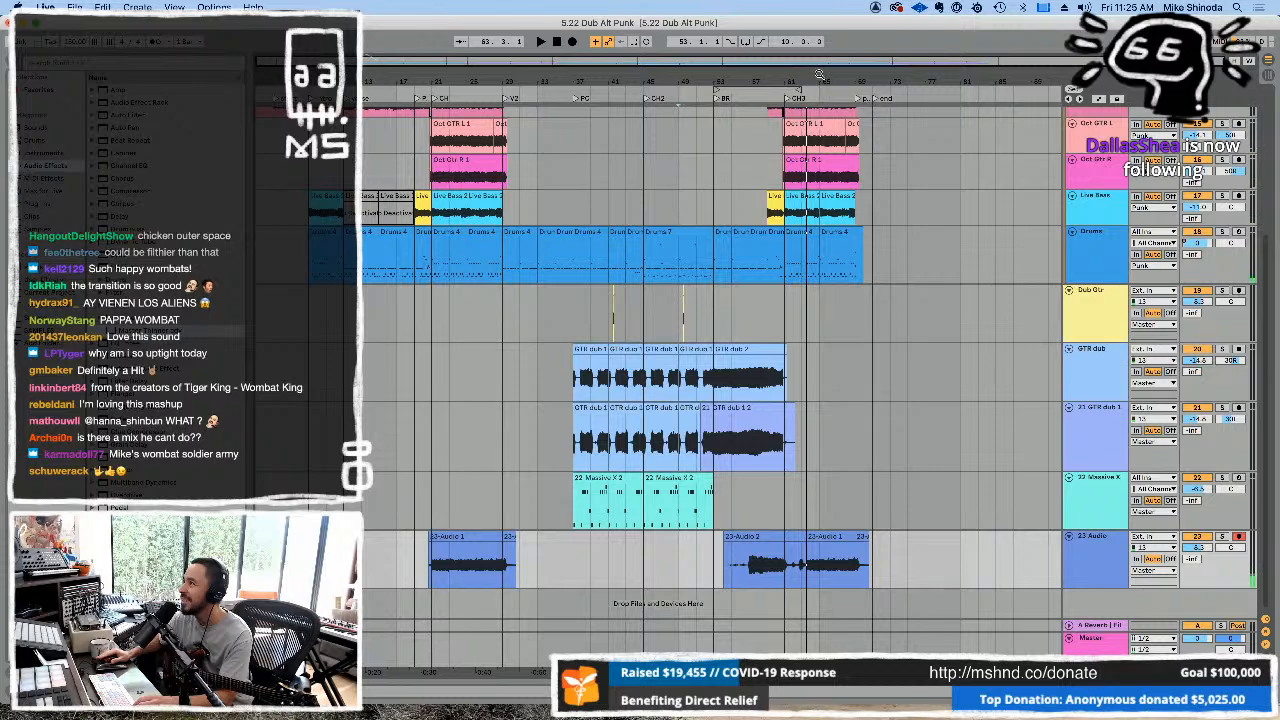
Move the short guitar pickup just before bar 63 on 23 Audio to 60.4 and extend the following chorus clip back to bar 61.
scroll(805, 242, "up", 5)
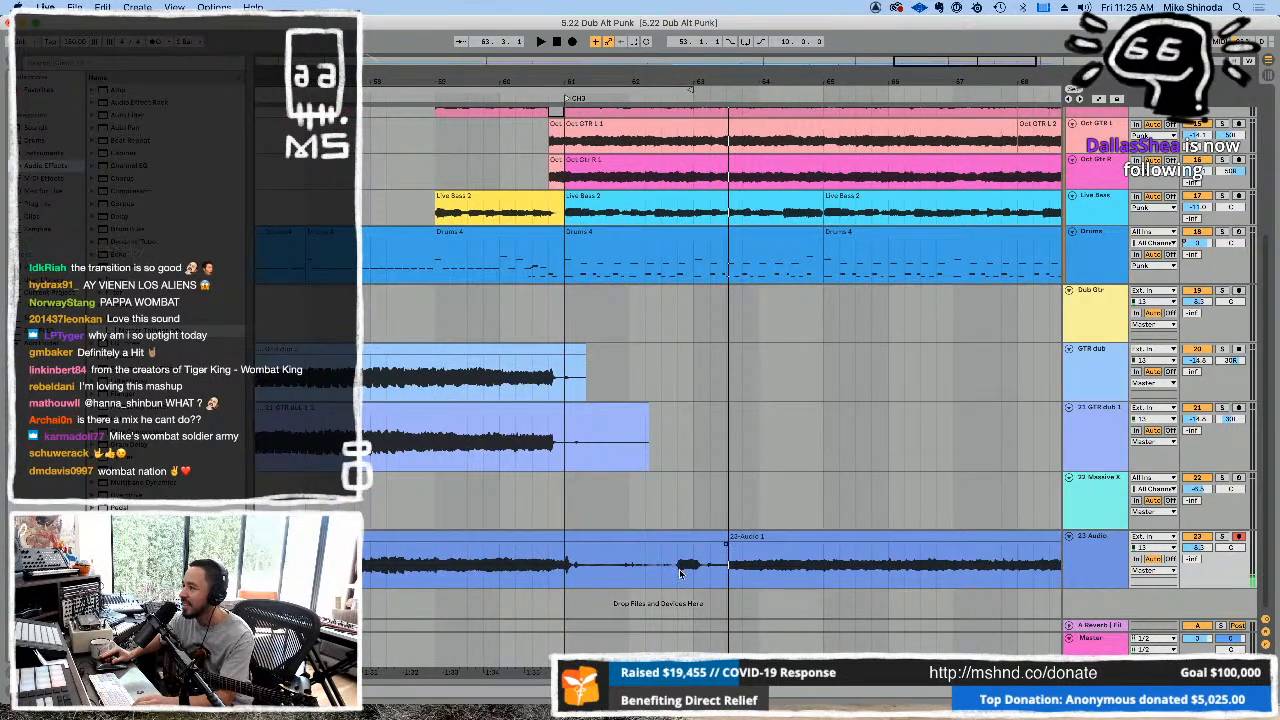
key("super+x")
left_click(549, 572)
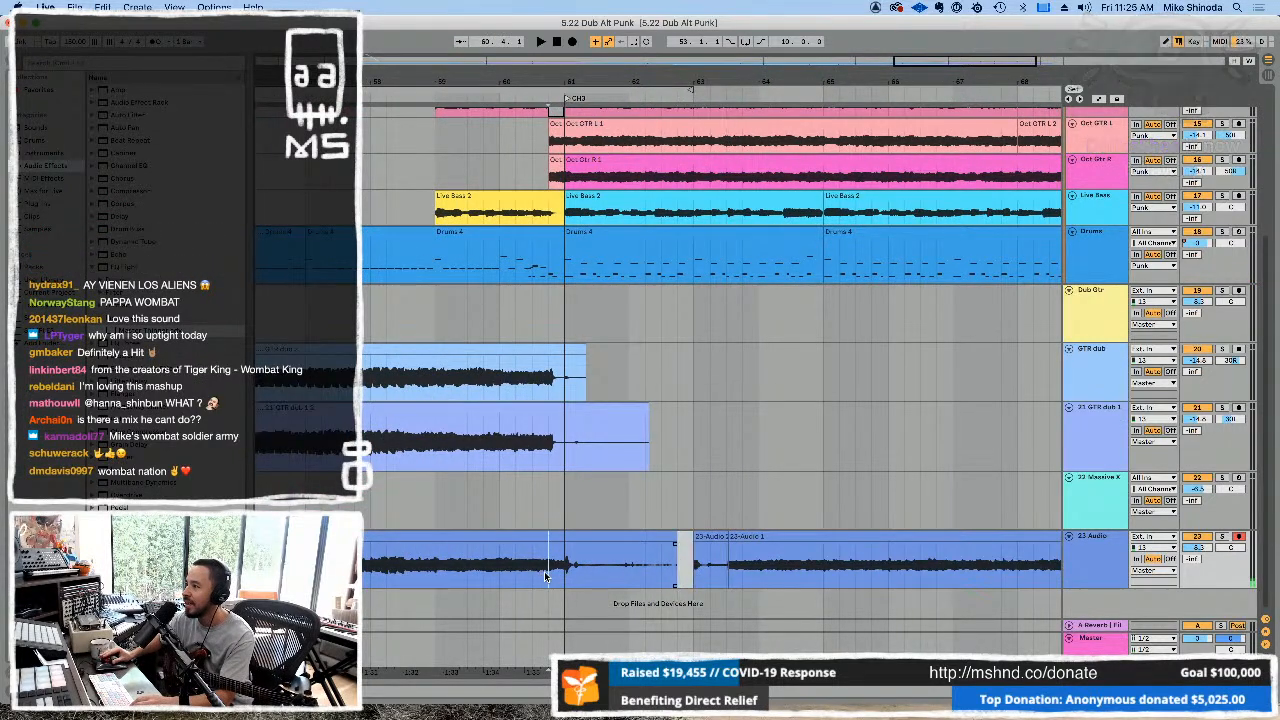
key("super+v")
left_click_drag(730, 537, 565, 538)
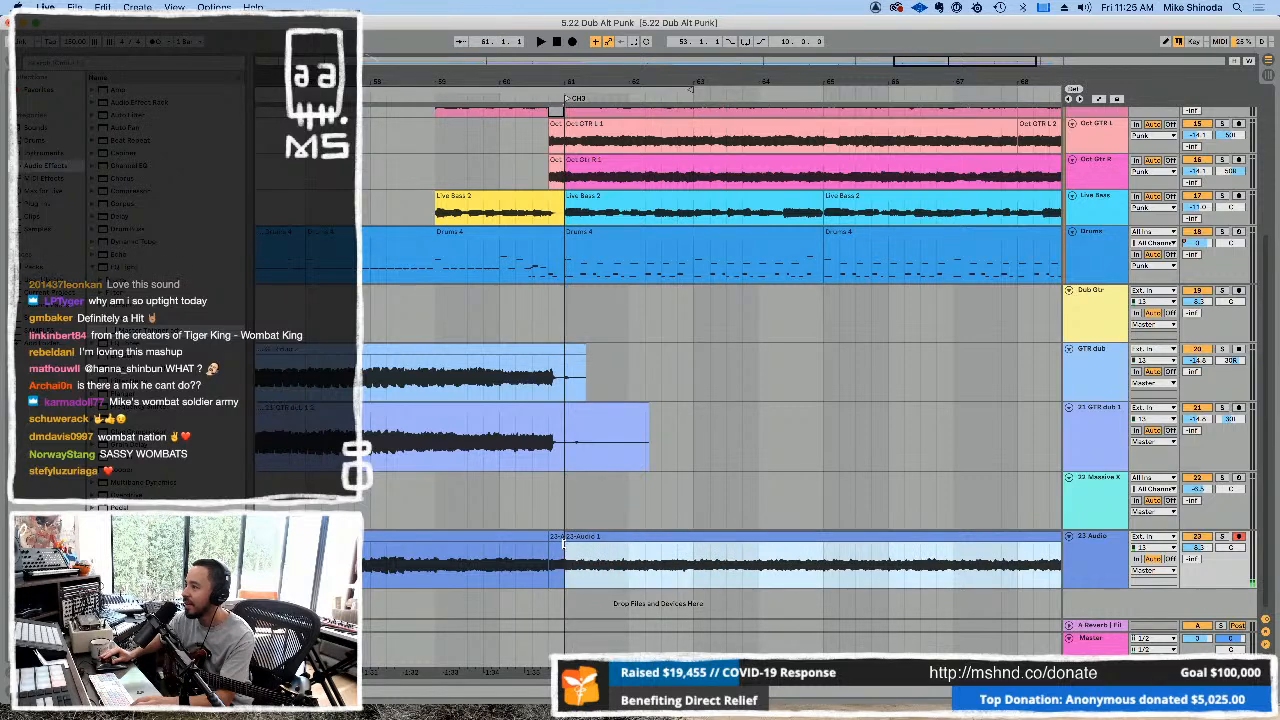
left_click(563, 544)
Play the transition into CH3, delete the quiet lead-in before about bar 57 on 23 Audio, and set its volume to -11.3.
left_click(467, 513)
key("space")
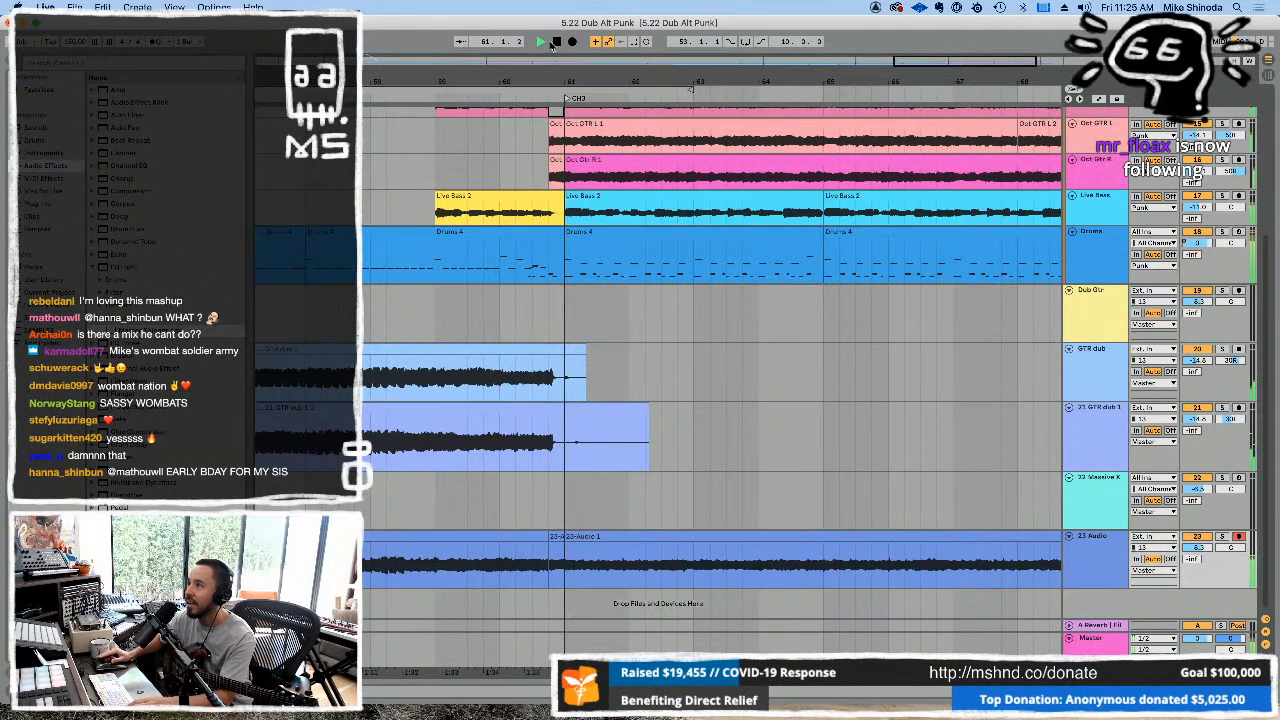
key("minus")
key("minus")
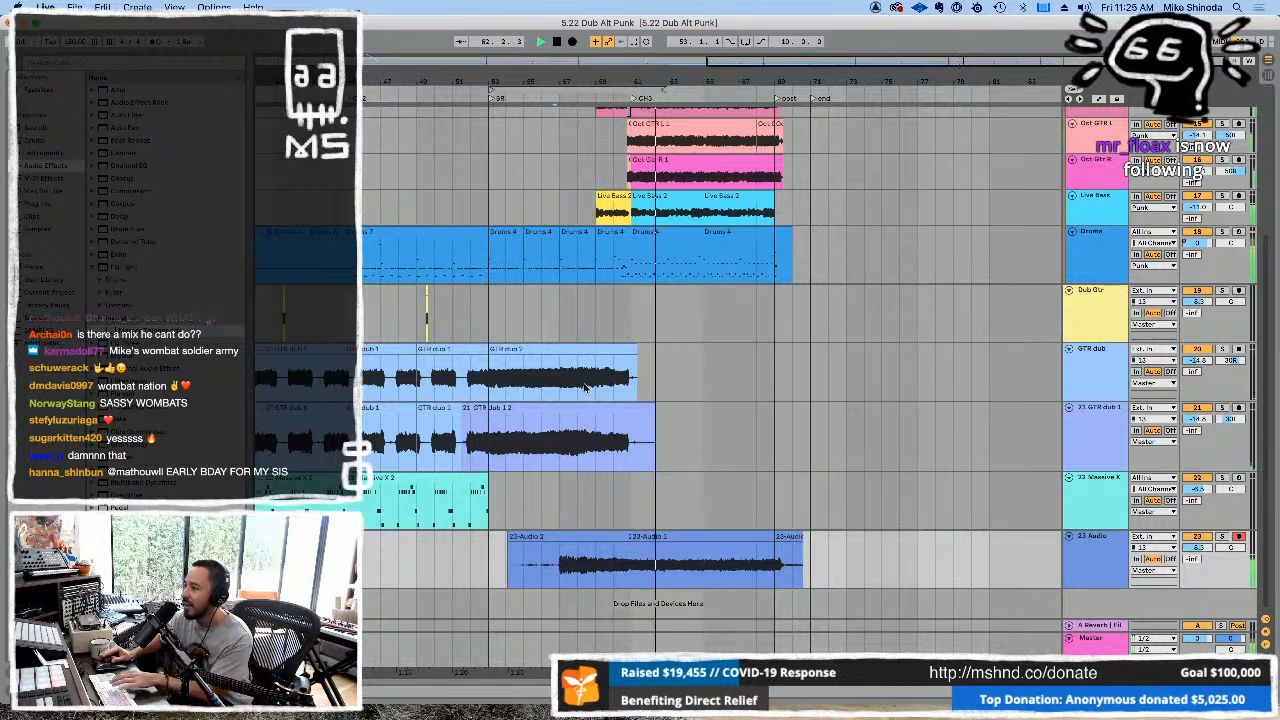
left_click_drag(556, 570, 489, 574)
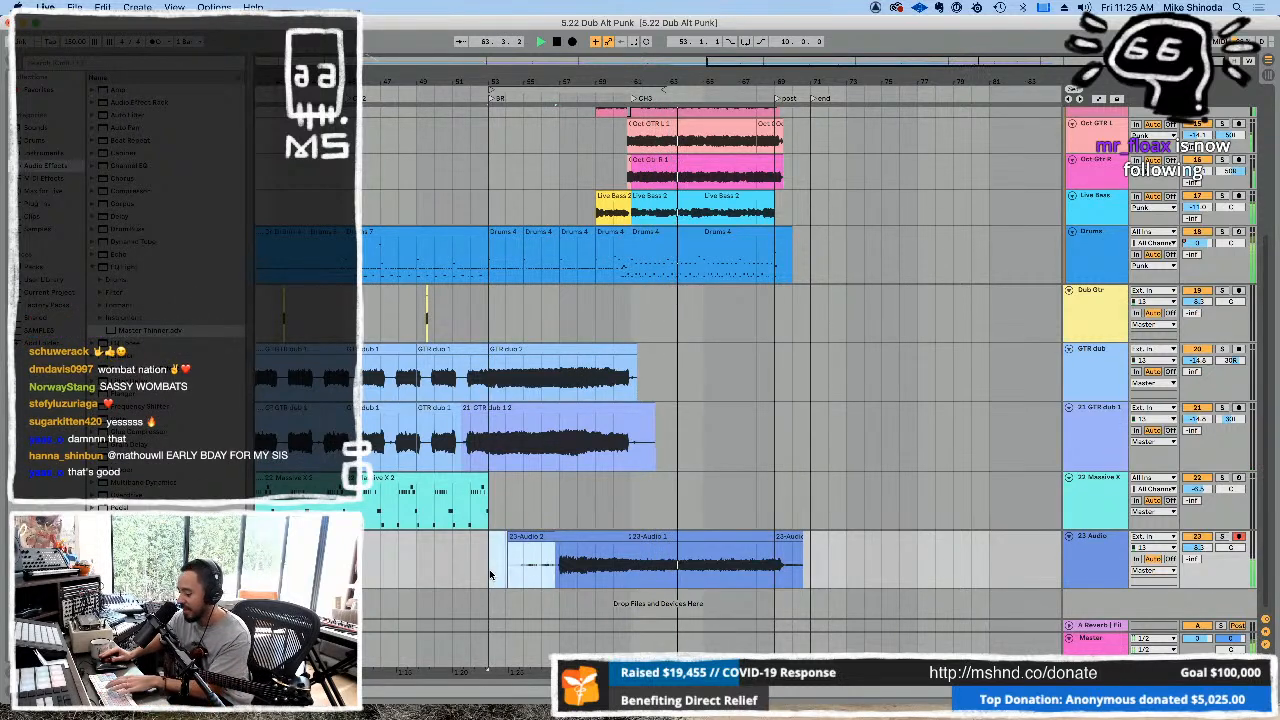
key("Delete")
left_click_drag(1197, 548, 1197, 556)
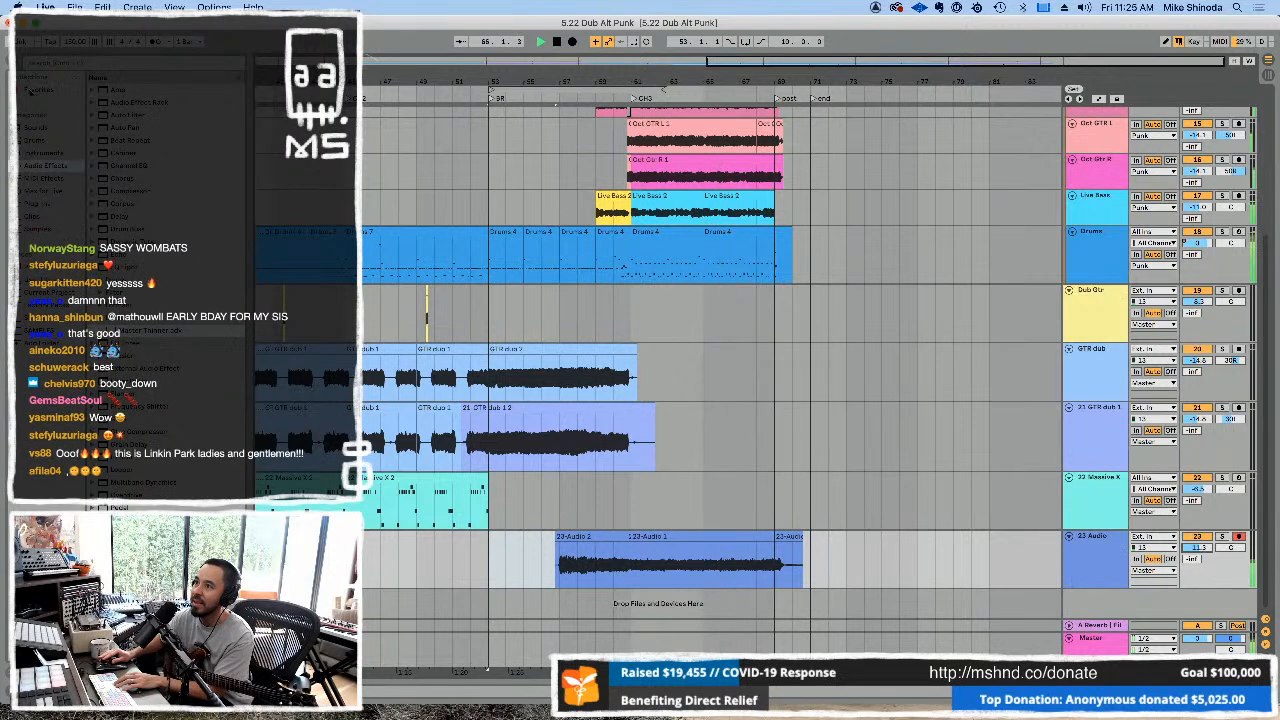
Browse the favorite plug-ins and load the PS22 X-split effect onto 23 Audio.
left_click(32, 93)
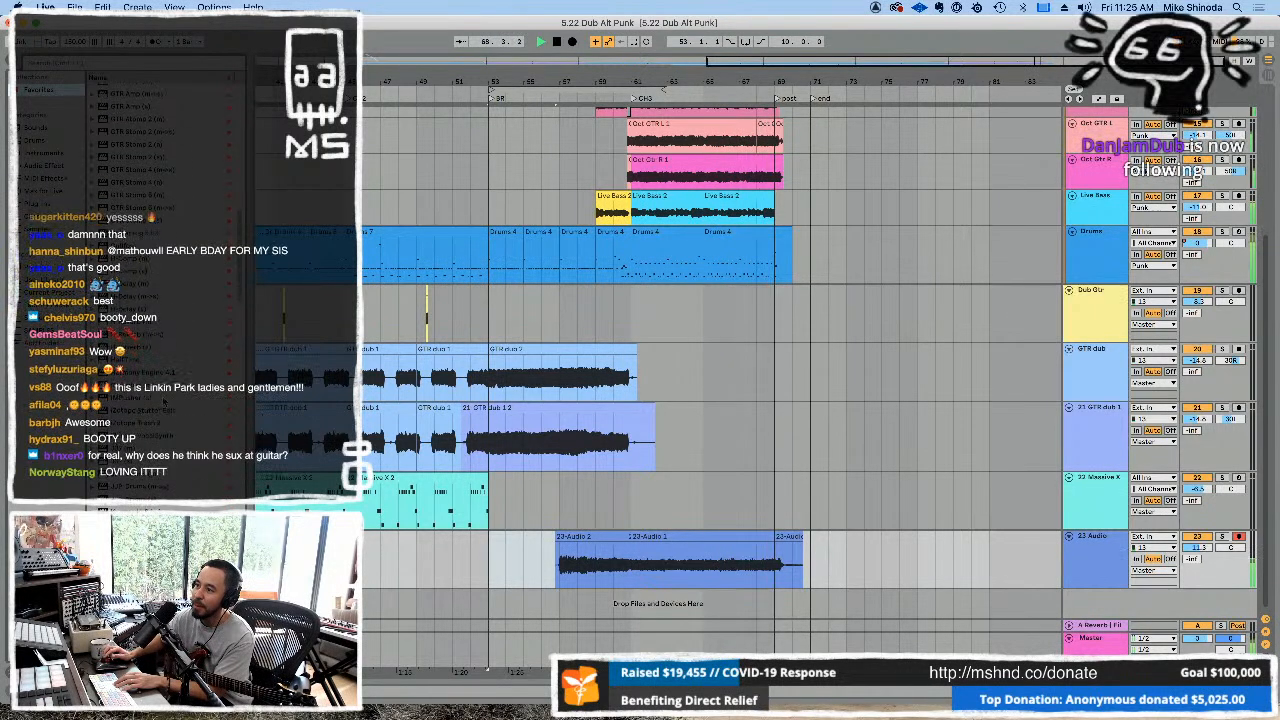
scroll(167, 402, "down", 5)
scroll(167, 403, "down", 5)
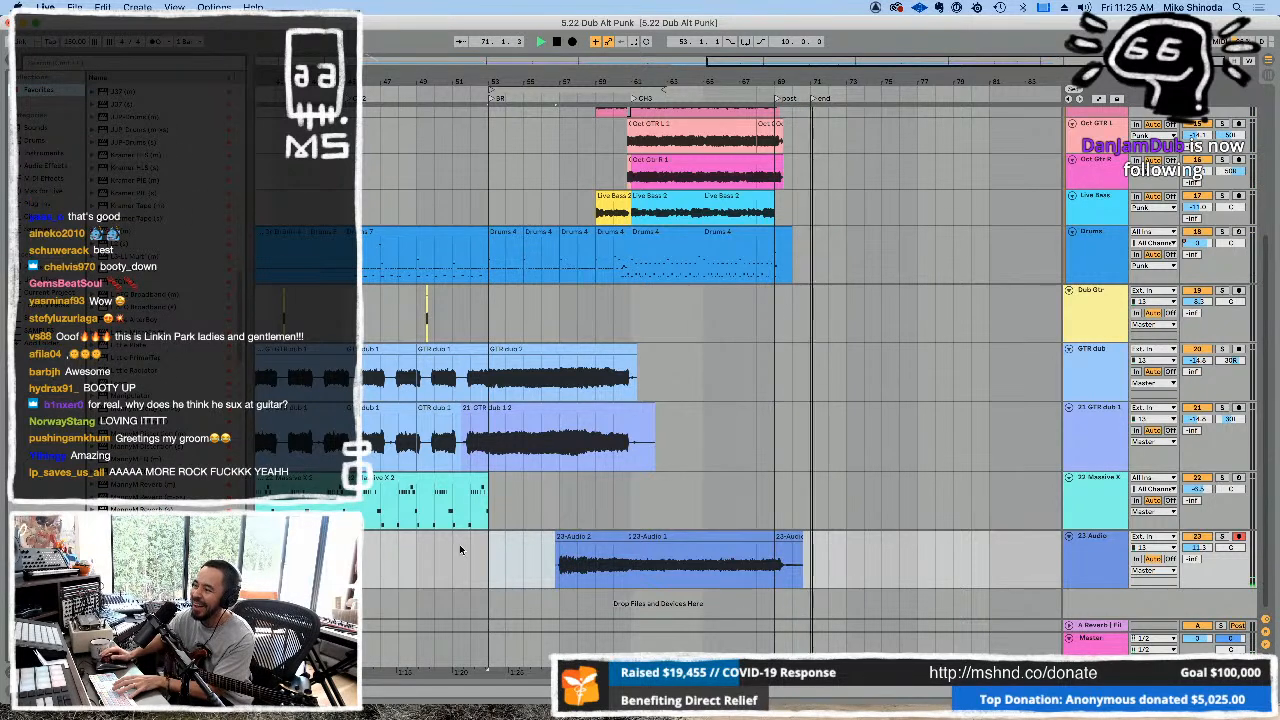
scroll(140, 300, "down", 5)
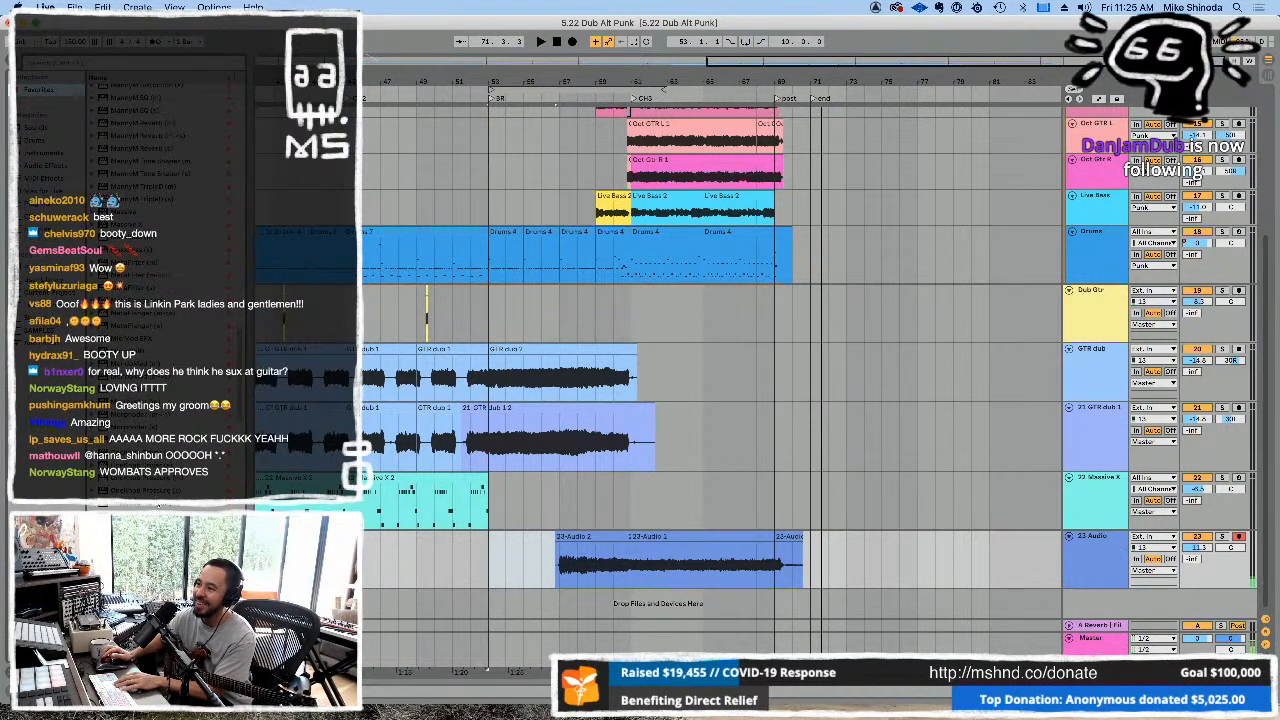
scroll(150, 300, "down", 3)
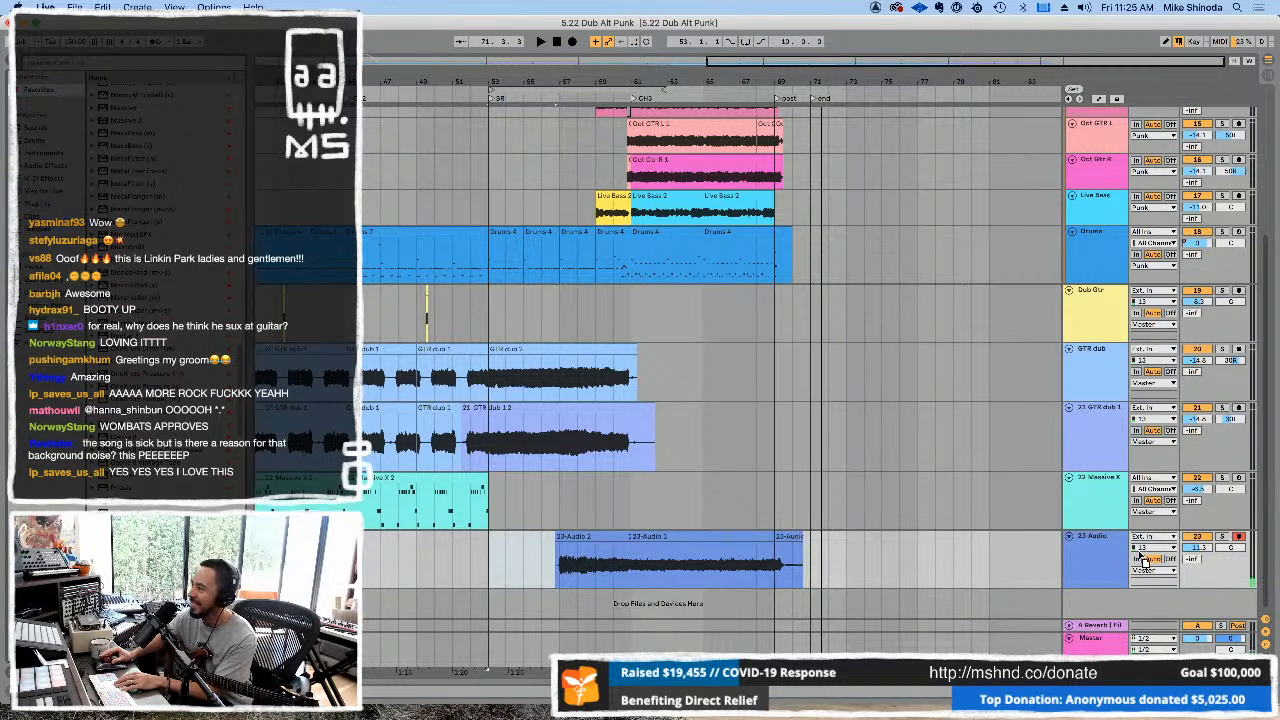
double_click(1086, 543)
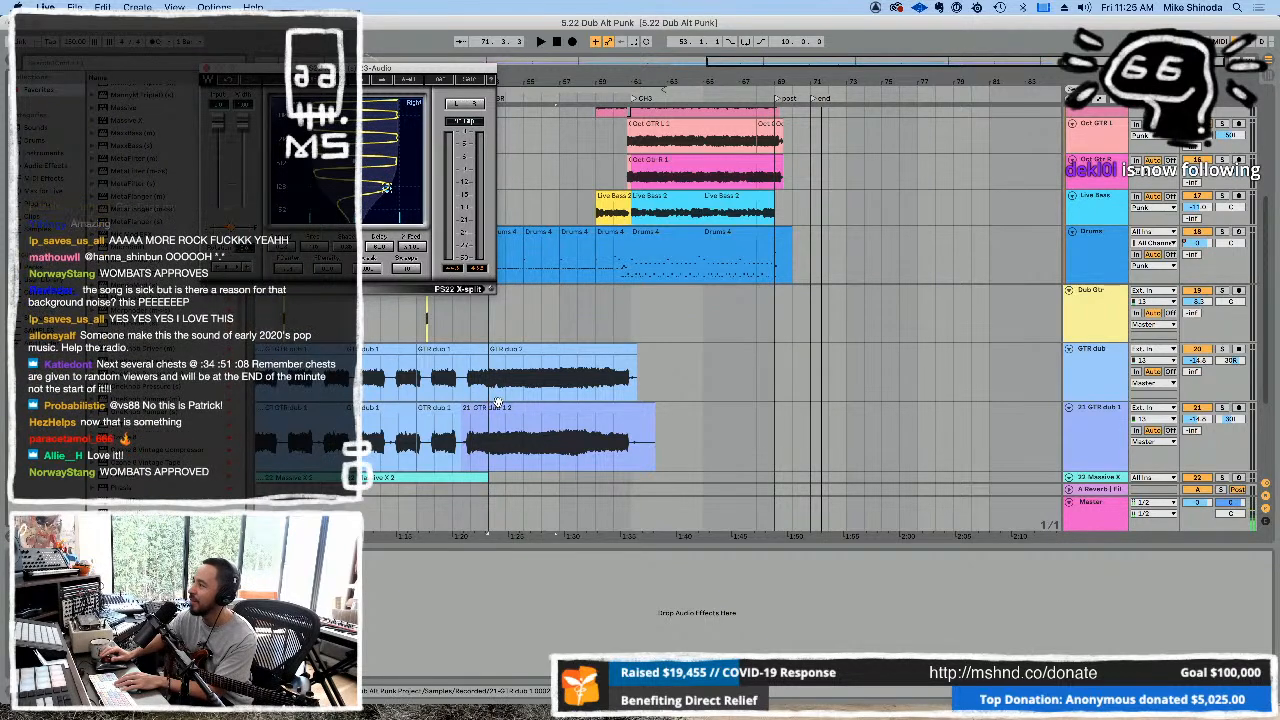
Play from the CH3 marker and briefly solo 23 Audio to check the stereo effect on the guitar.
left_click(490, 437)
scroll(489, 416, "down", 5)
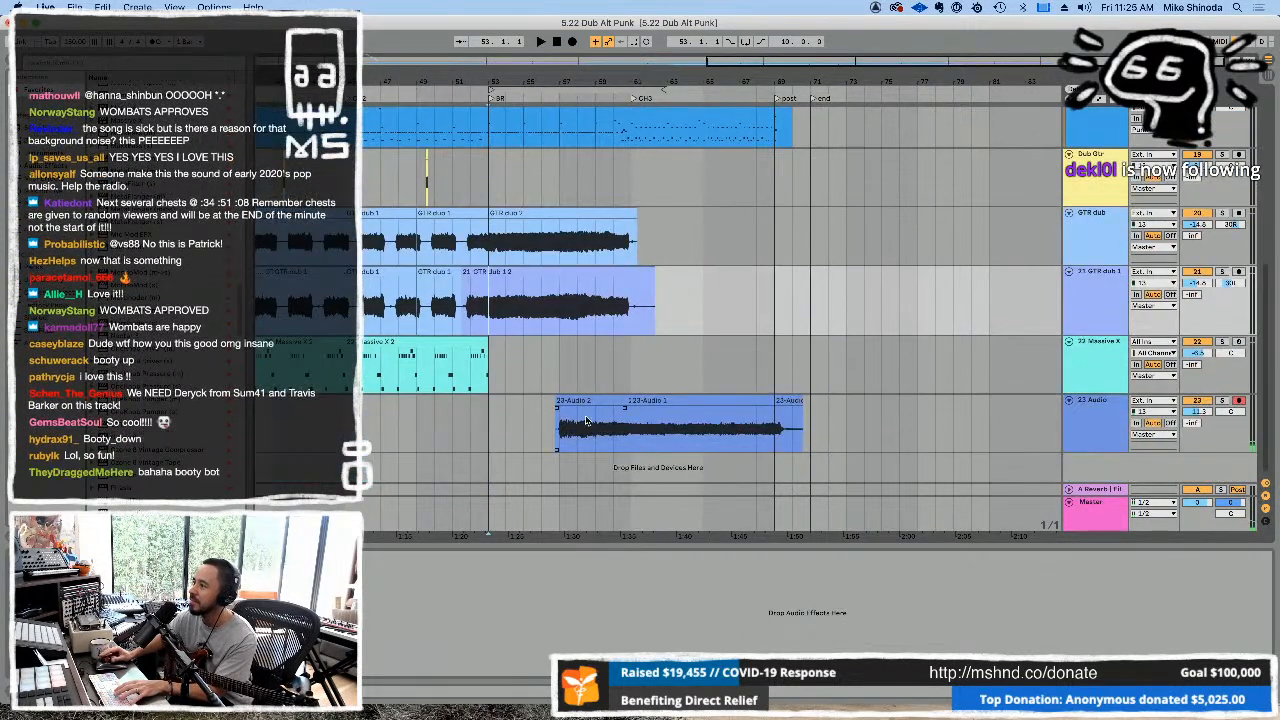
left_click(626, 380)
key("space")
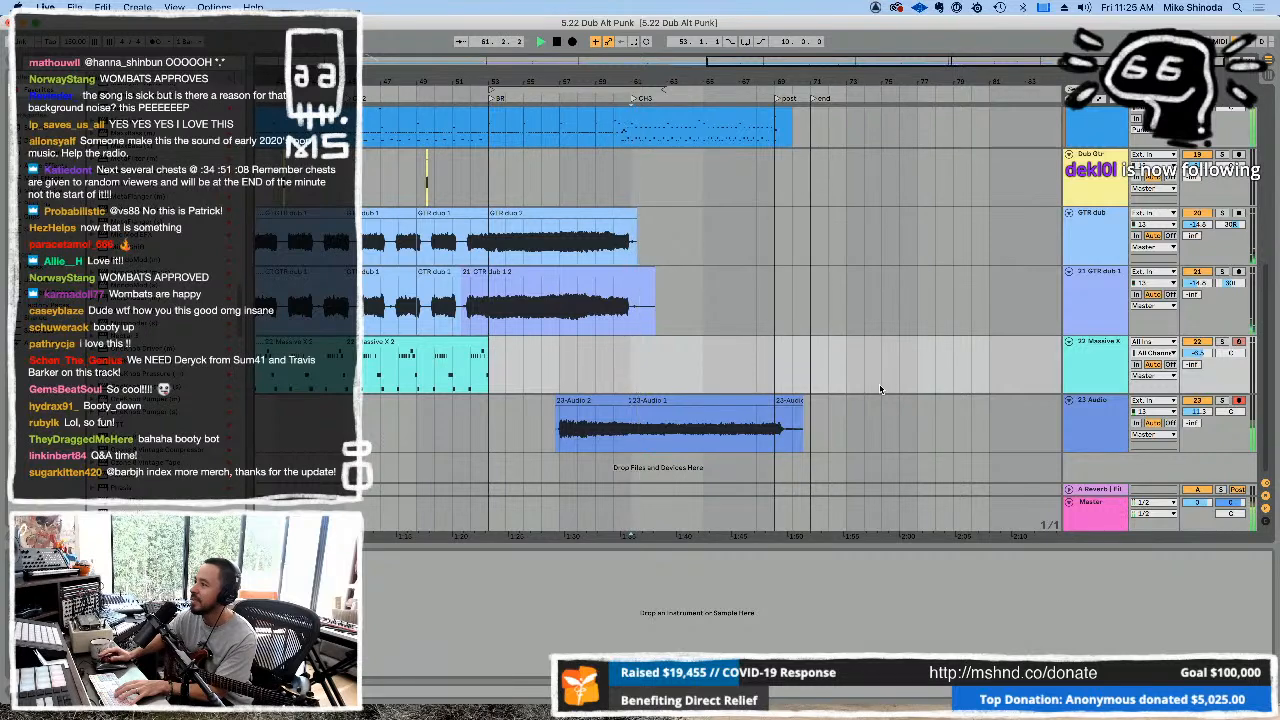
left_click(1222, 401)
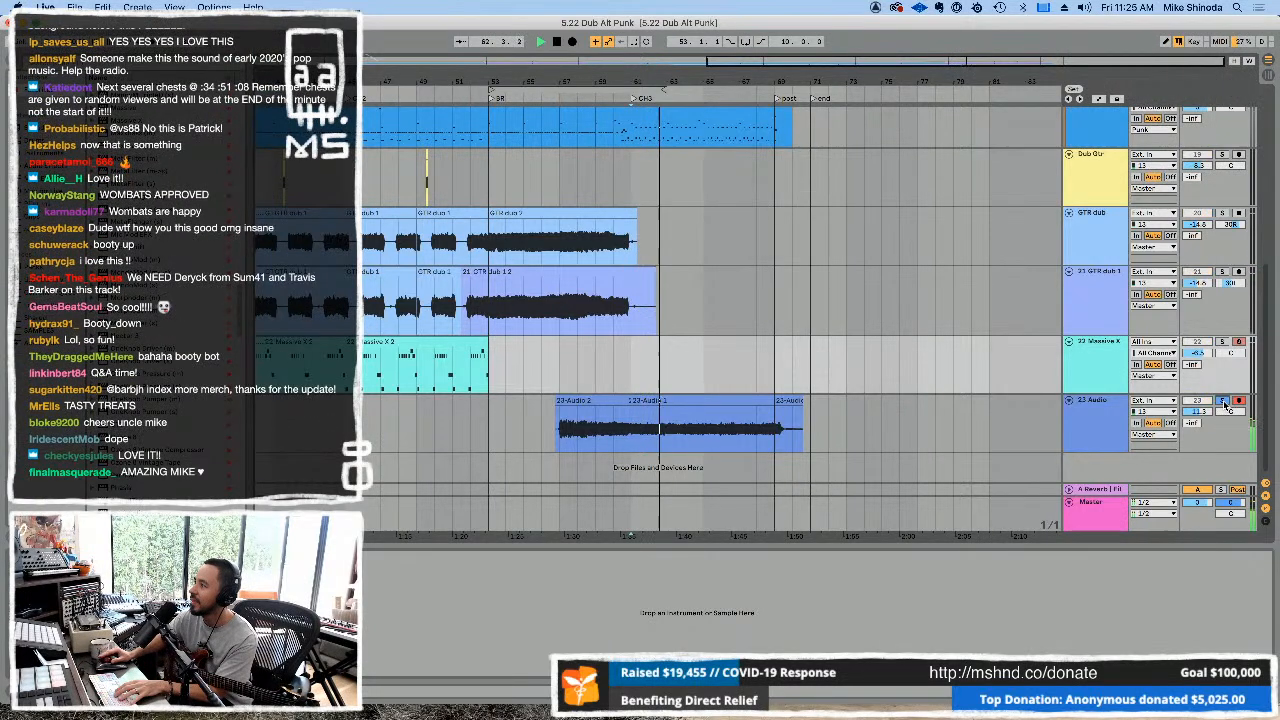
left_click(1223, 402)
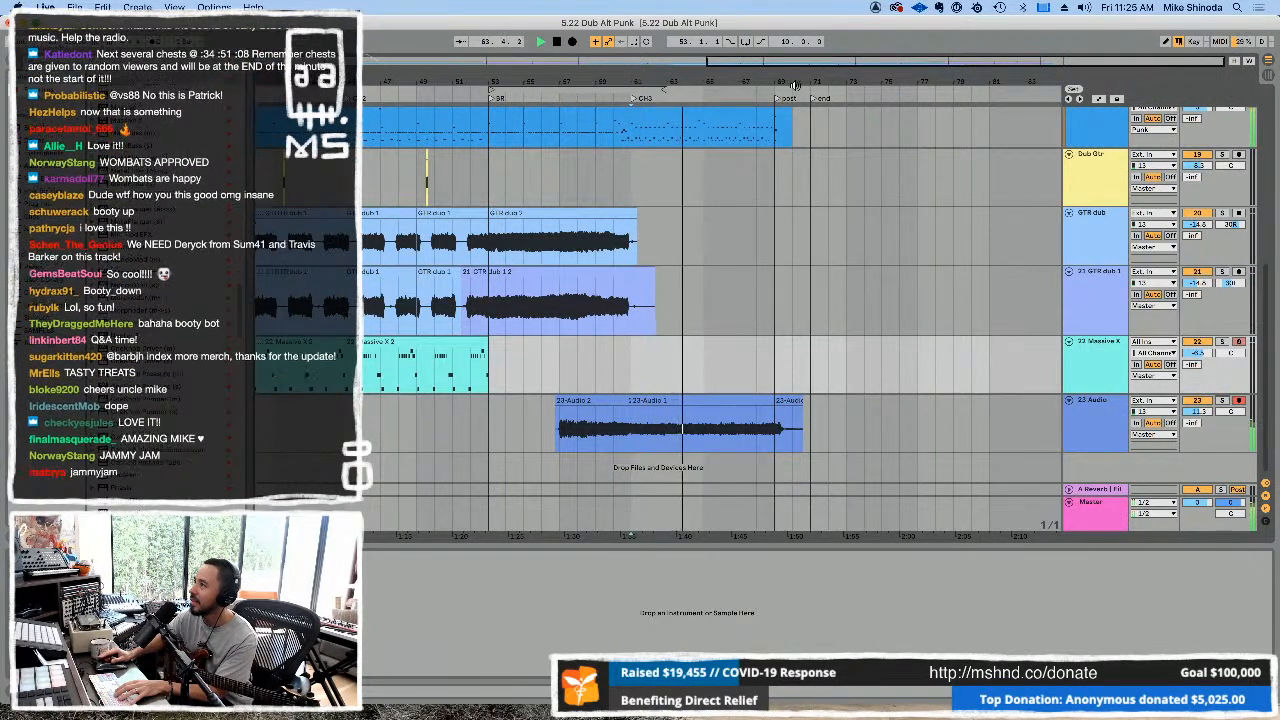
Trim the 23 Audio guitar tail at bar 70, move the "end" locator to just after bar 70, and play out the ending.
left_click_drag(799, 83, 835, 300)
left_click_drag(914, 440, 756, 440)
key("Delete")
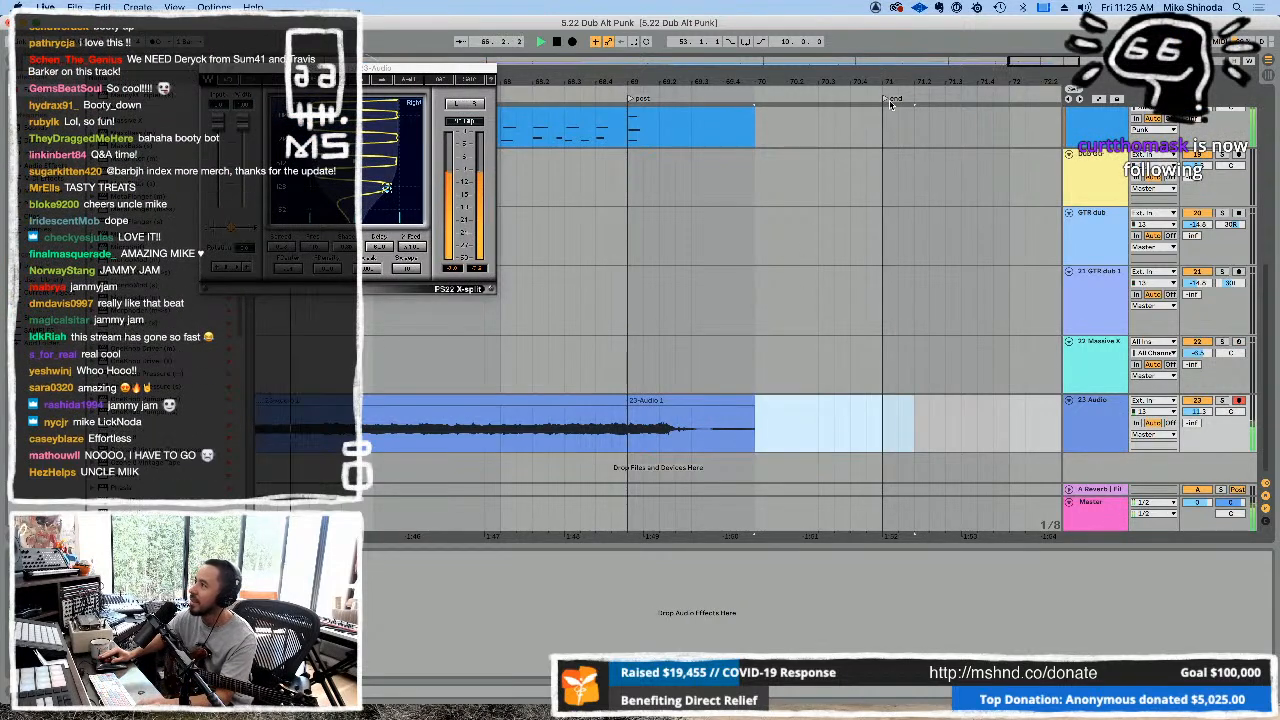
left_click_drag(885, 98, 779, 101)
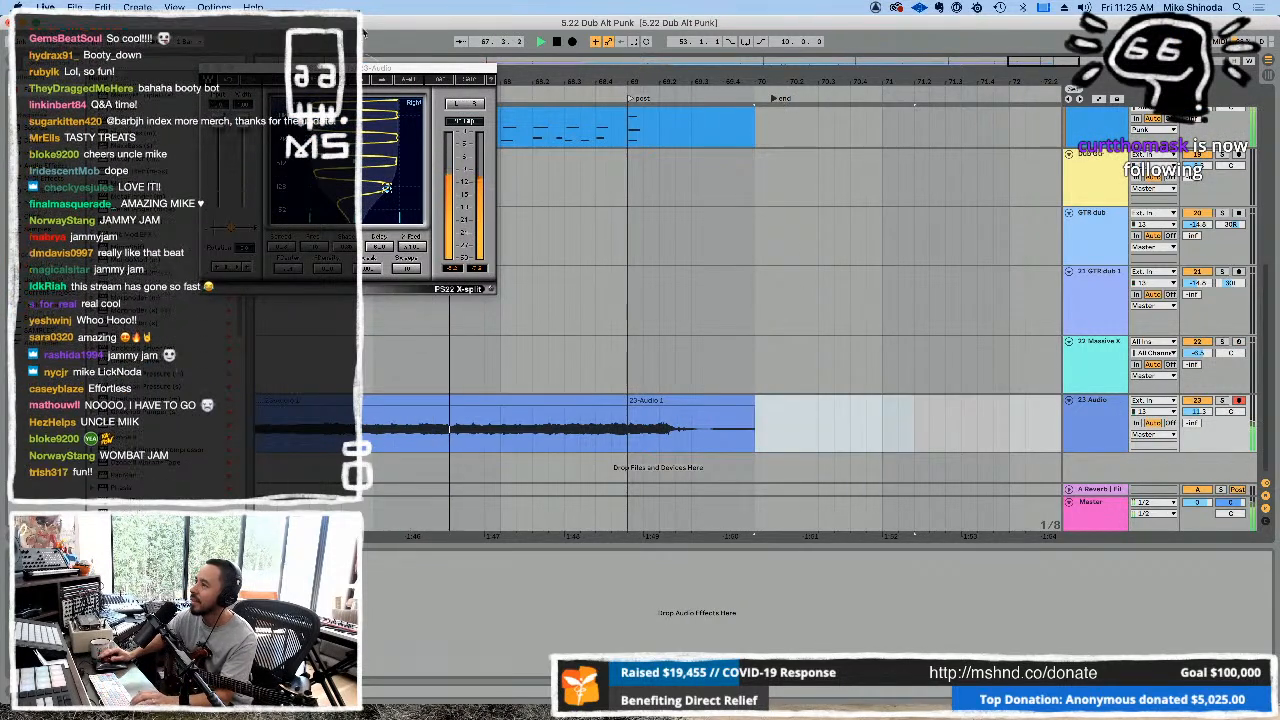
left_click(207, 68)
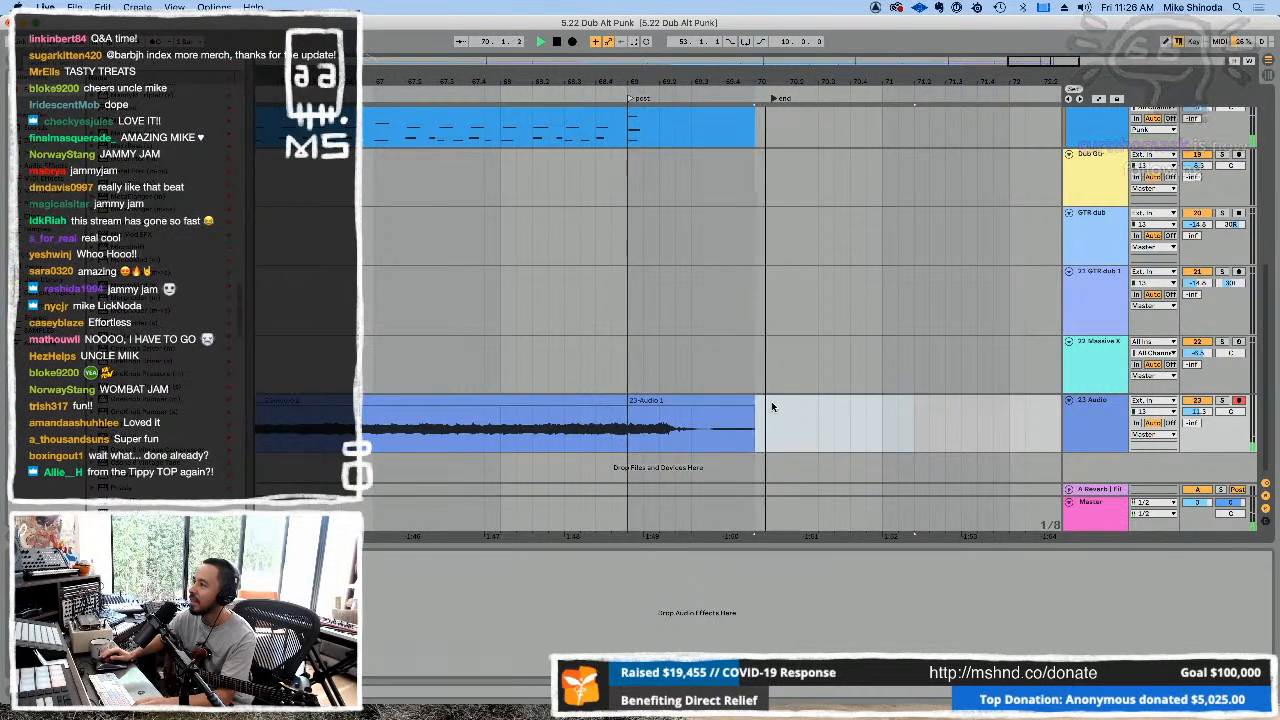
key("space")
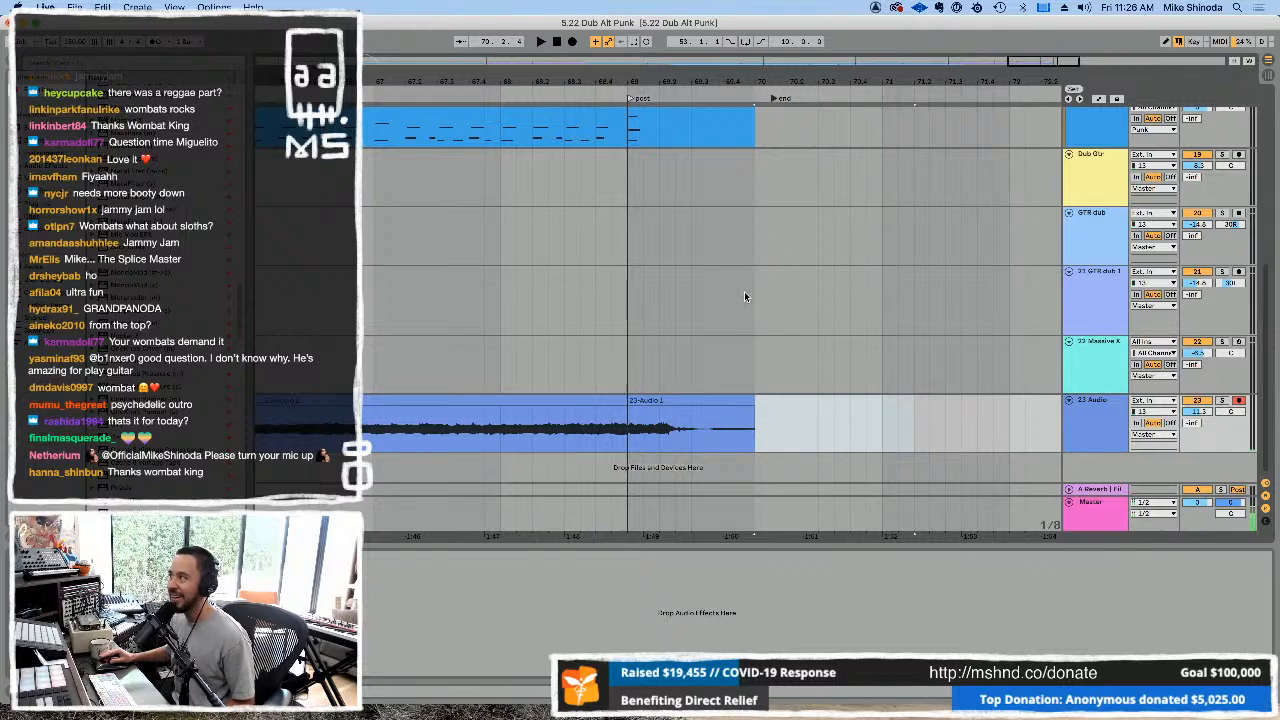
Set the arrangement loop to the four bars of 23 Audio starting at the CH3 marker.
left_click_drag(778, 79, 778, 15)
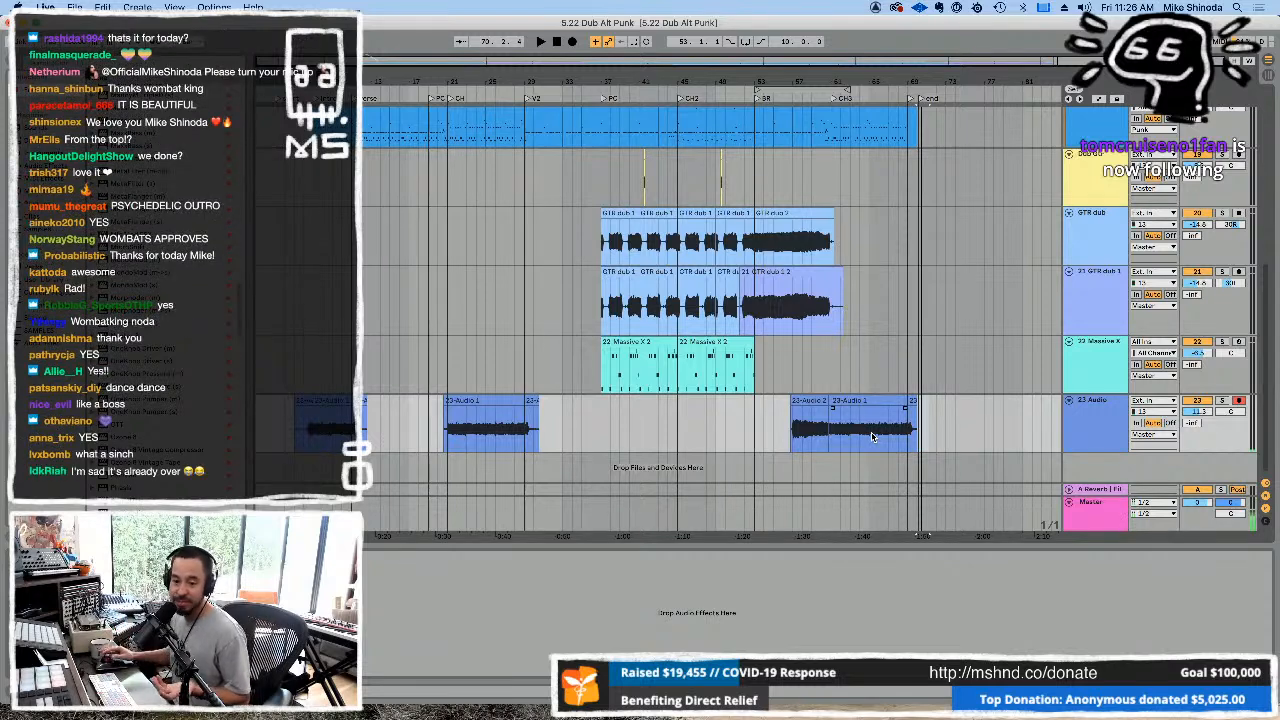
left_click_drag(830, 432, 872, 444)
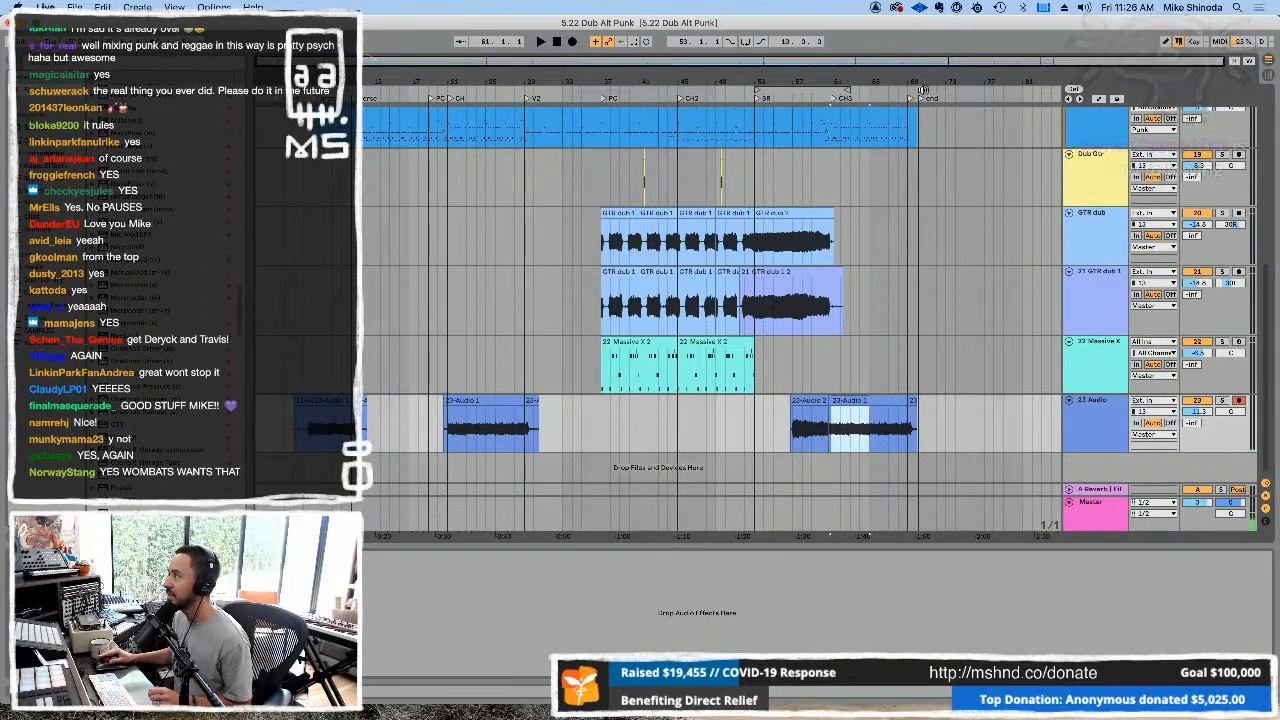
left_click_drag(925, 86, 921, 152)
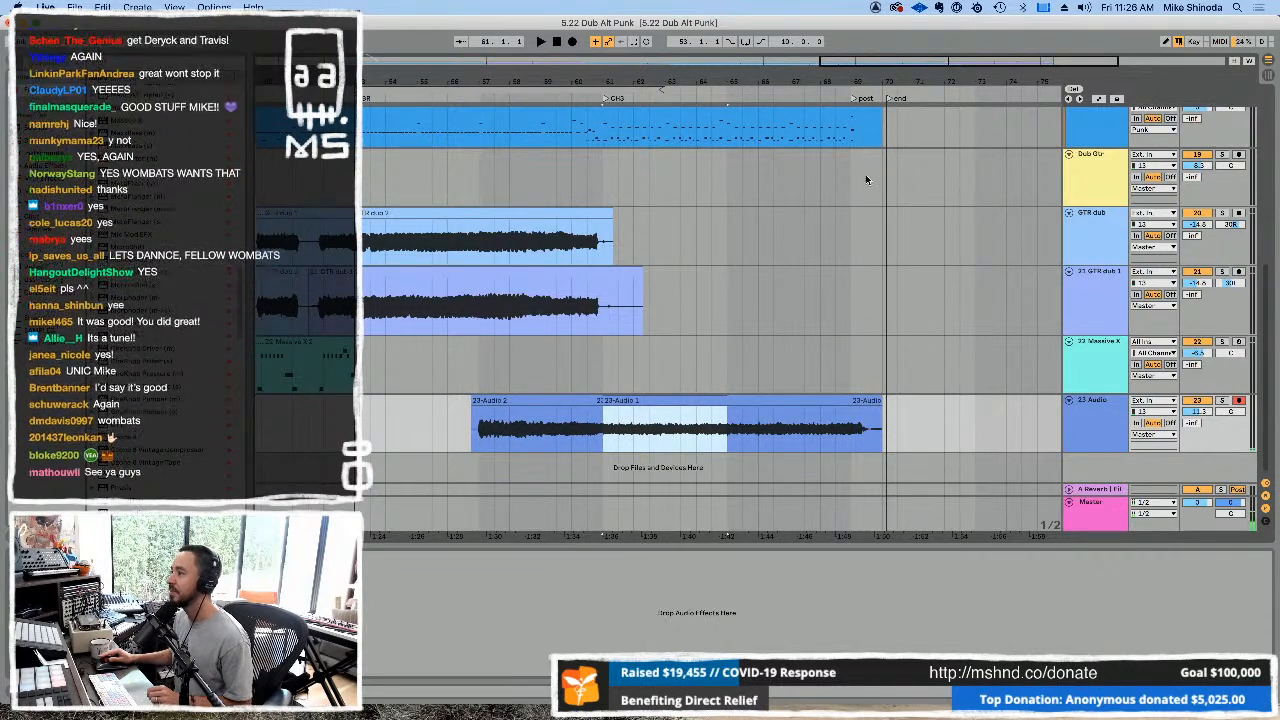
key("super+l")
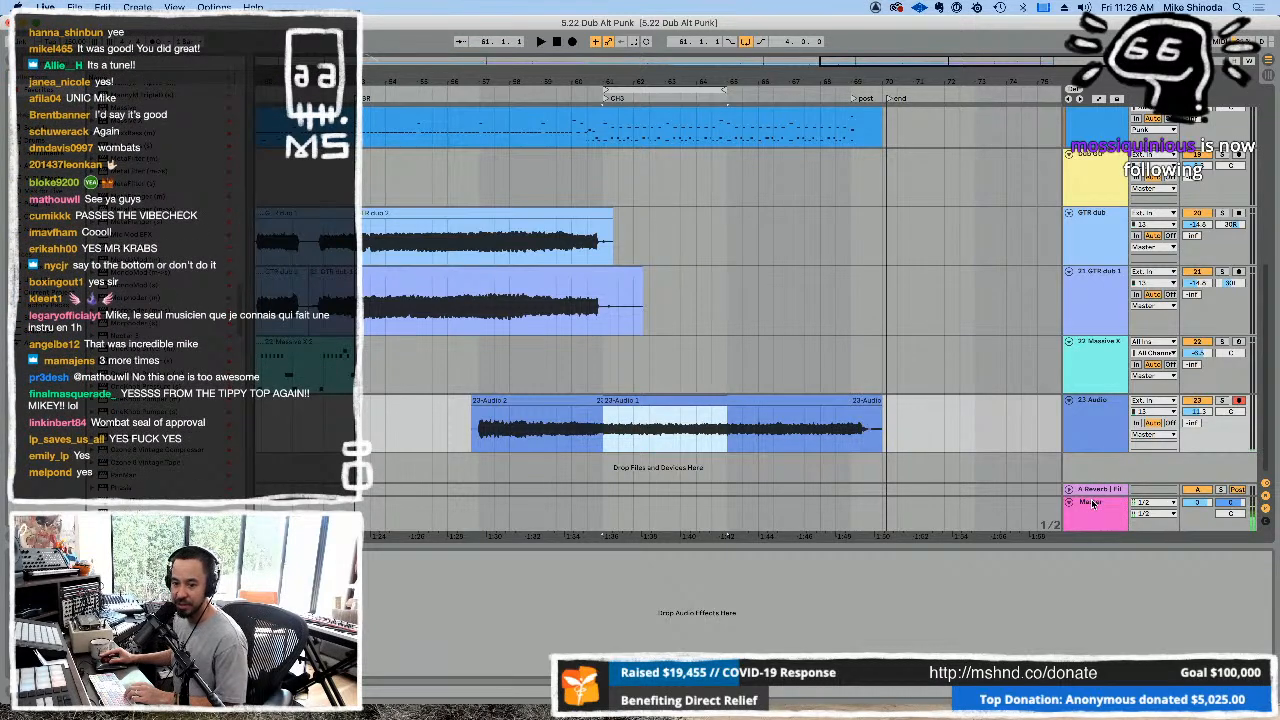
Play the CH3 loop and compare the device chains on the Punk group and the Master track, ending with playback stopped.
key("space")
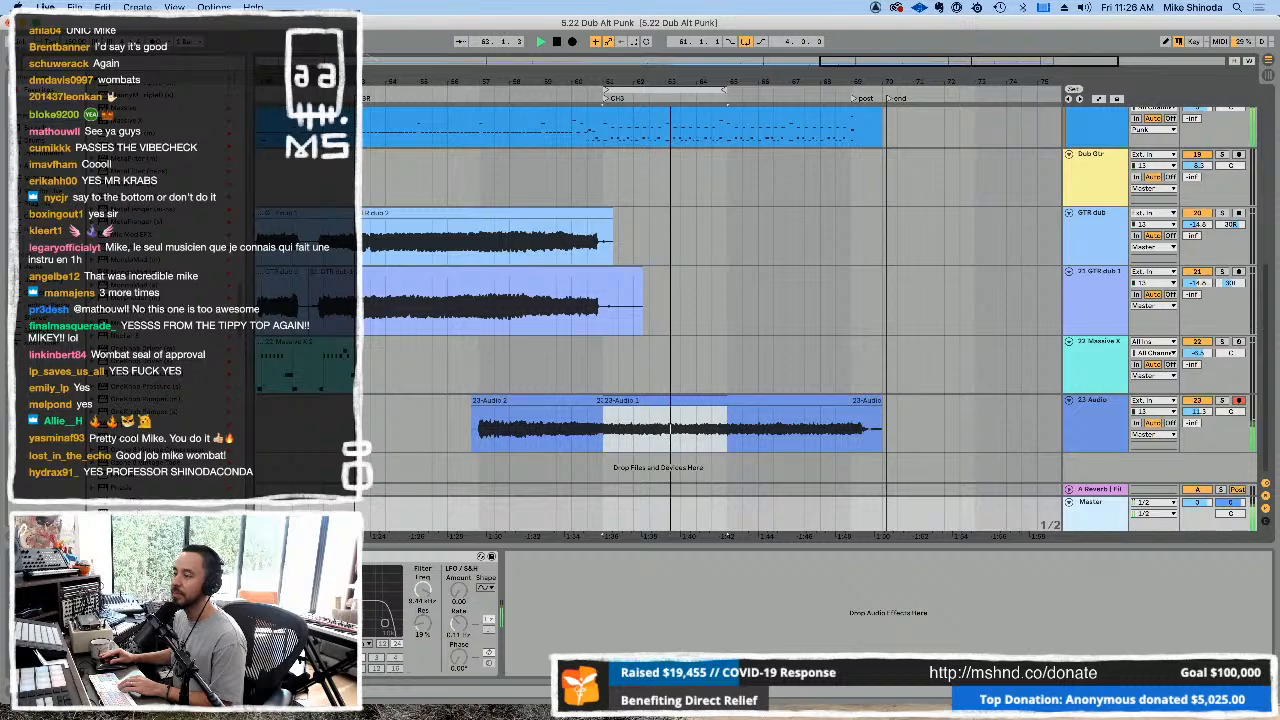
scroll(1020, 235, "up", 10)
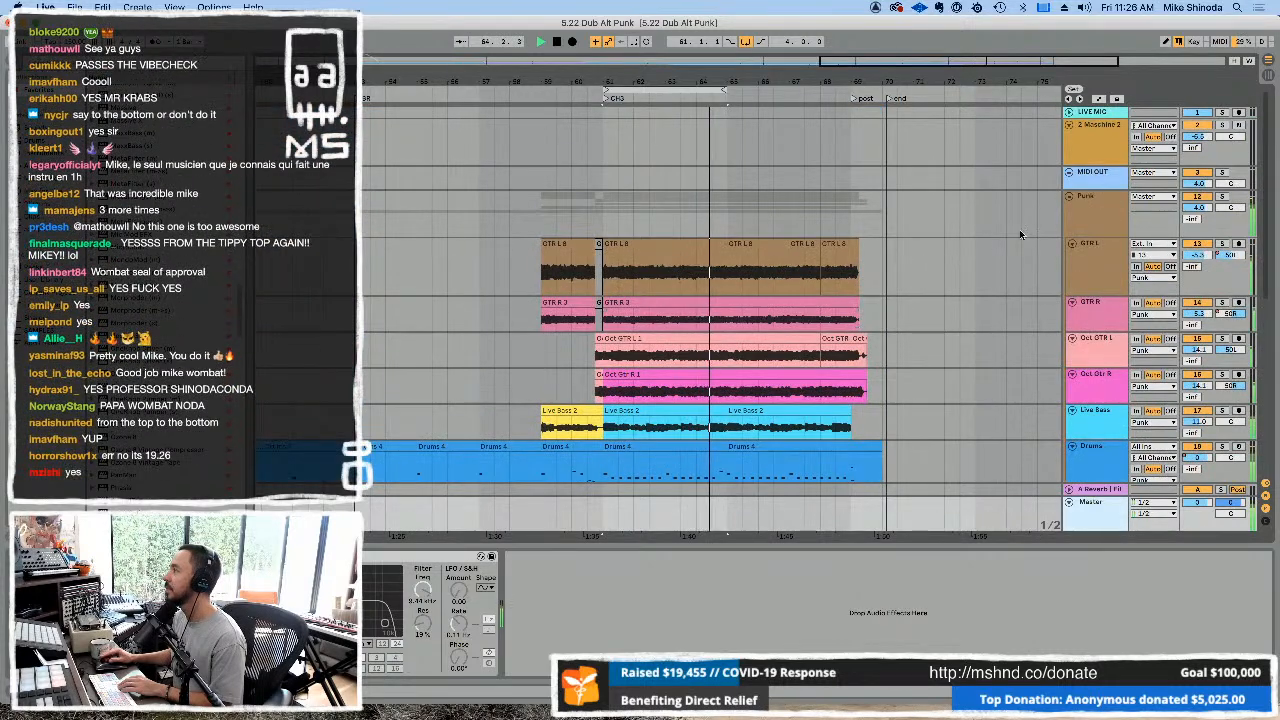
left_click(1100, 215)
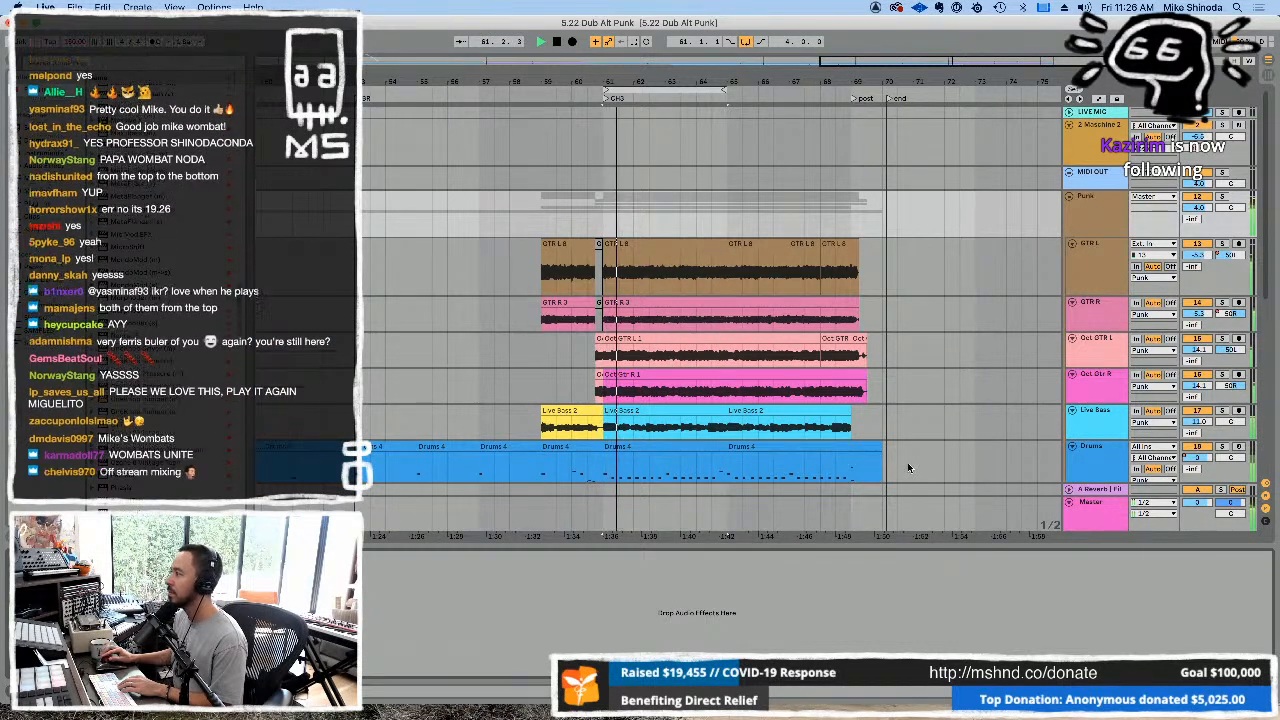
scroll(998, 495, "down", 5)
left_click(1102, 504)
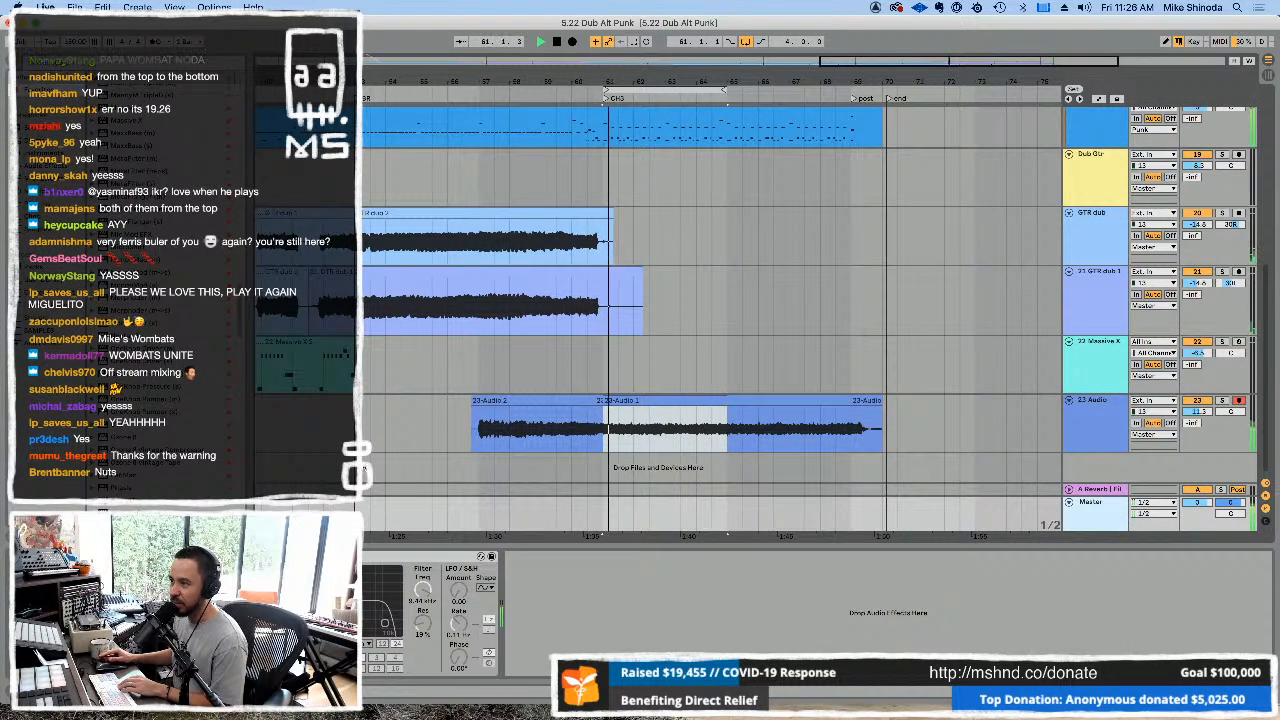
scroll(1045, 268, "up", 8)
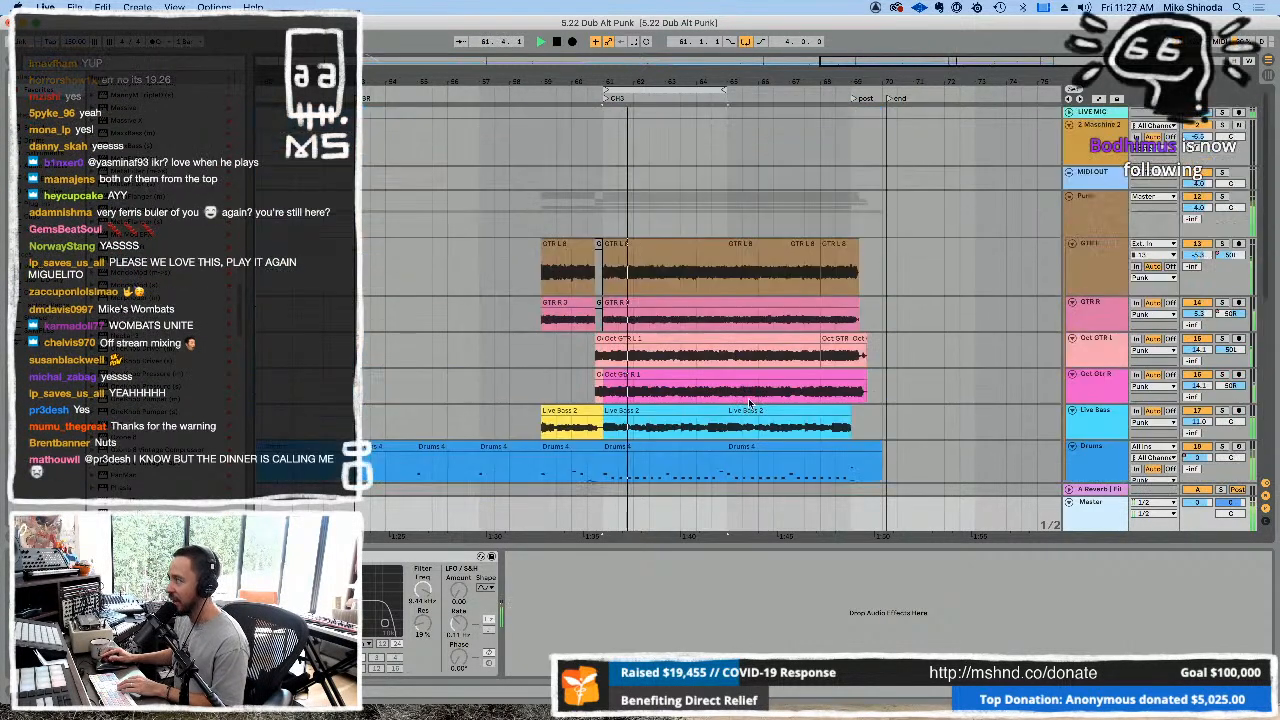
key("space")
Browse the Universal Audio plug-ins, widen the browser, and load the UAD SSL G Bus Compressor Legacy onto the Punk group.
left_click(1100, 206)
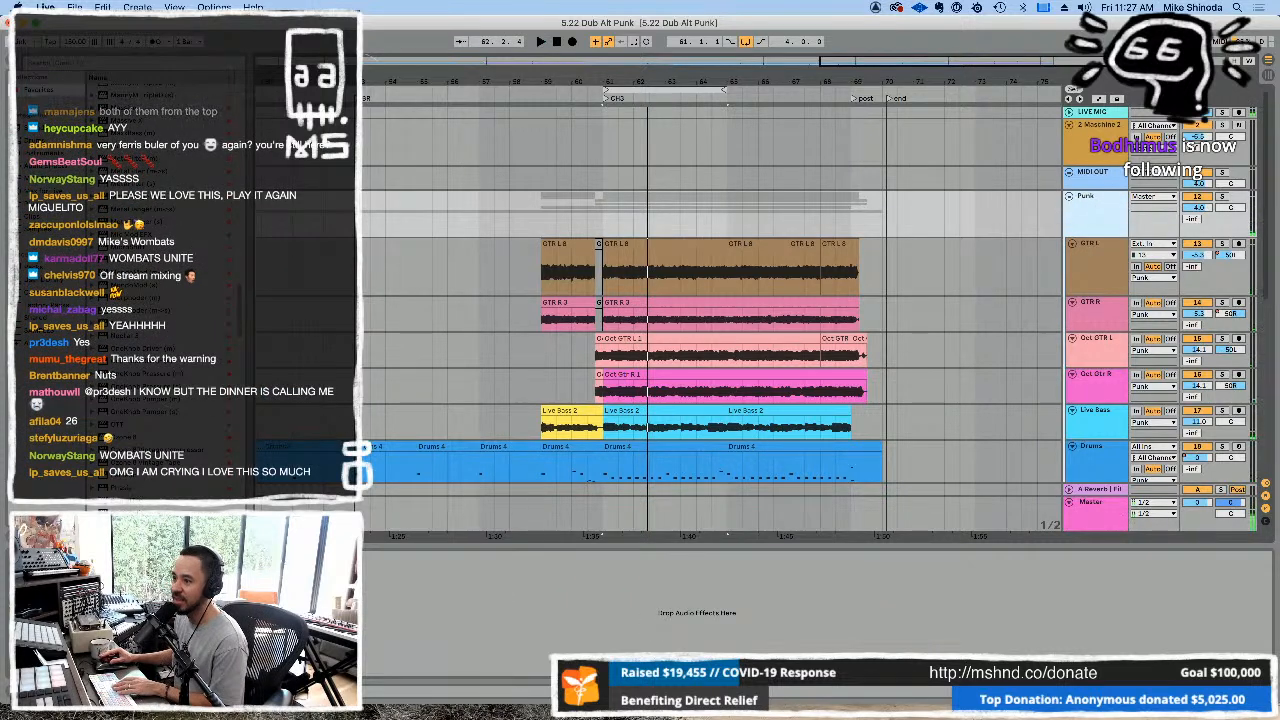
left_click(650, 82)
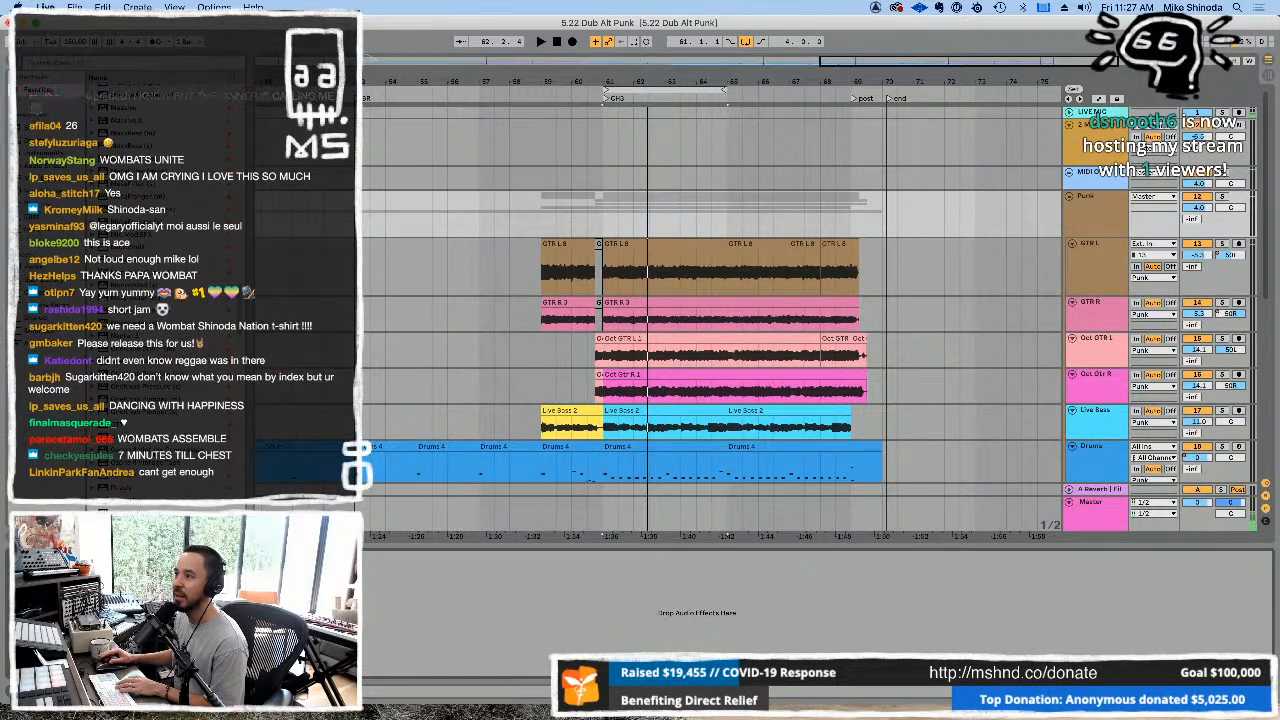
scroll(165, 300, "up", 2)
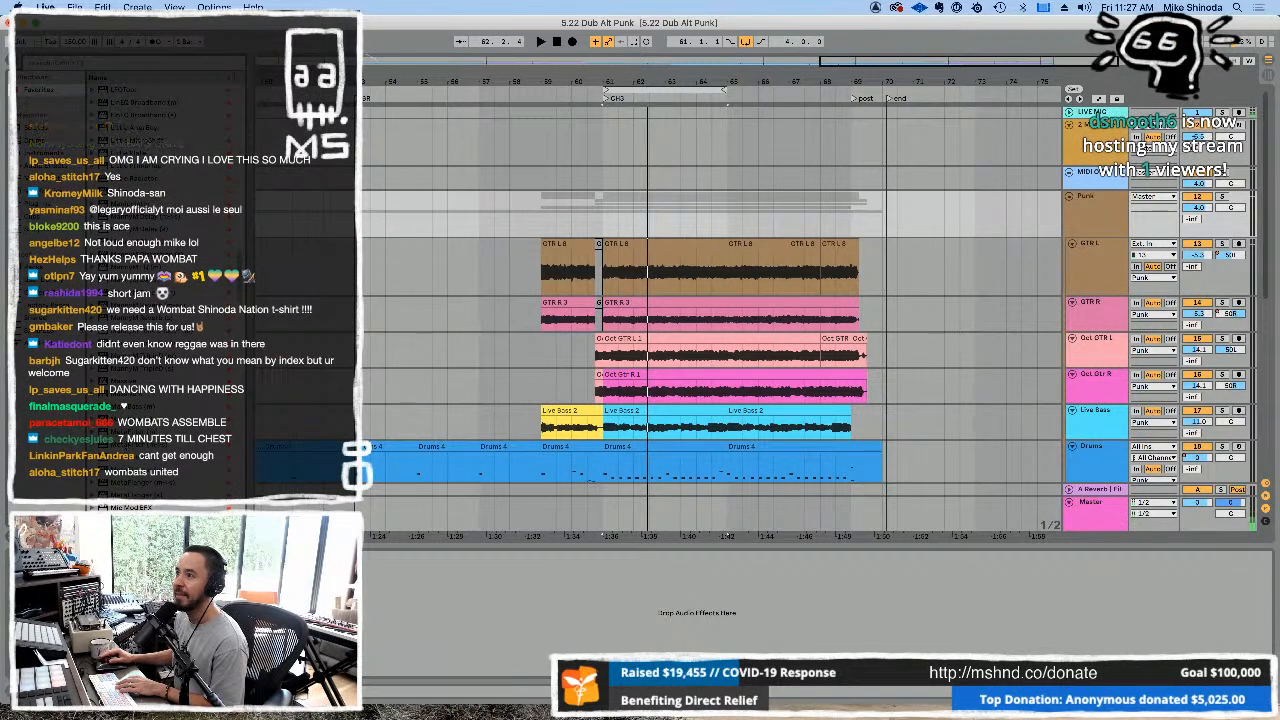
left_click(38, 204)
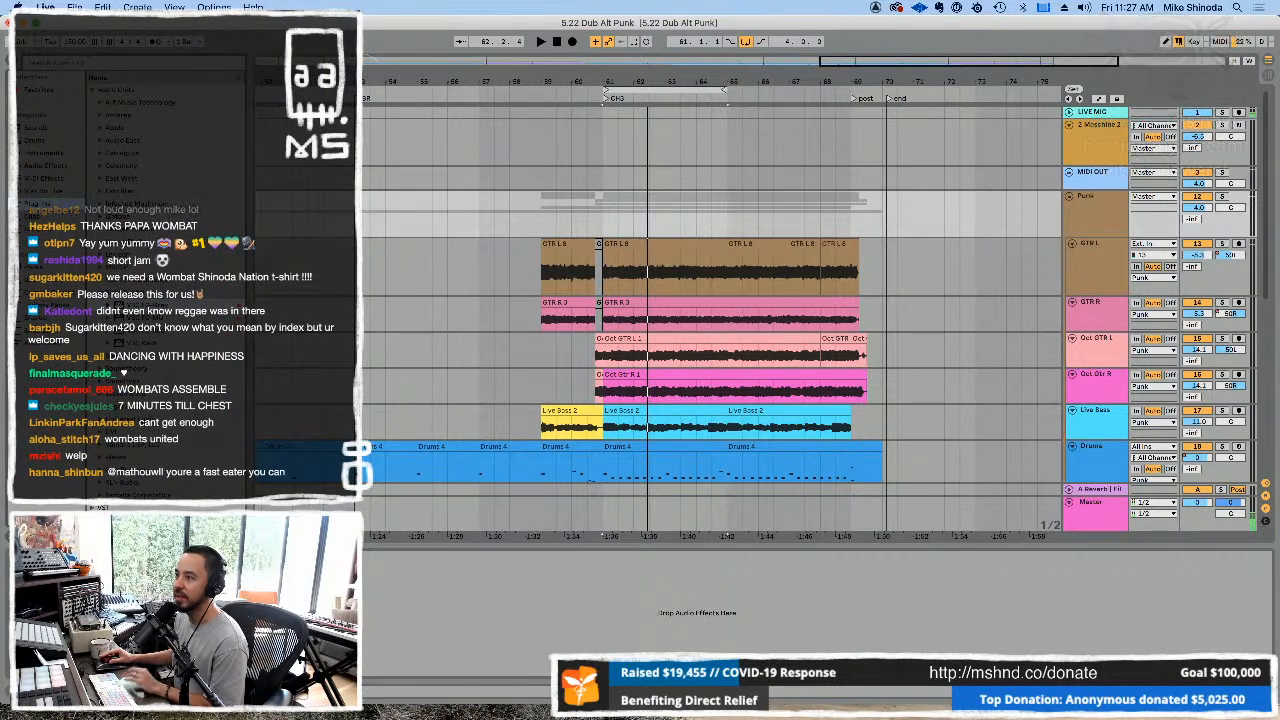
left_click(101, 419)
scroll(145, 426, "down", 5)
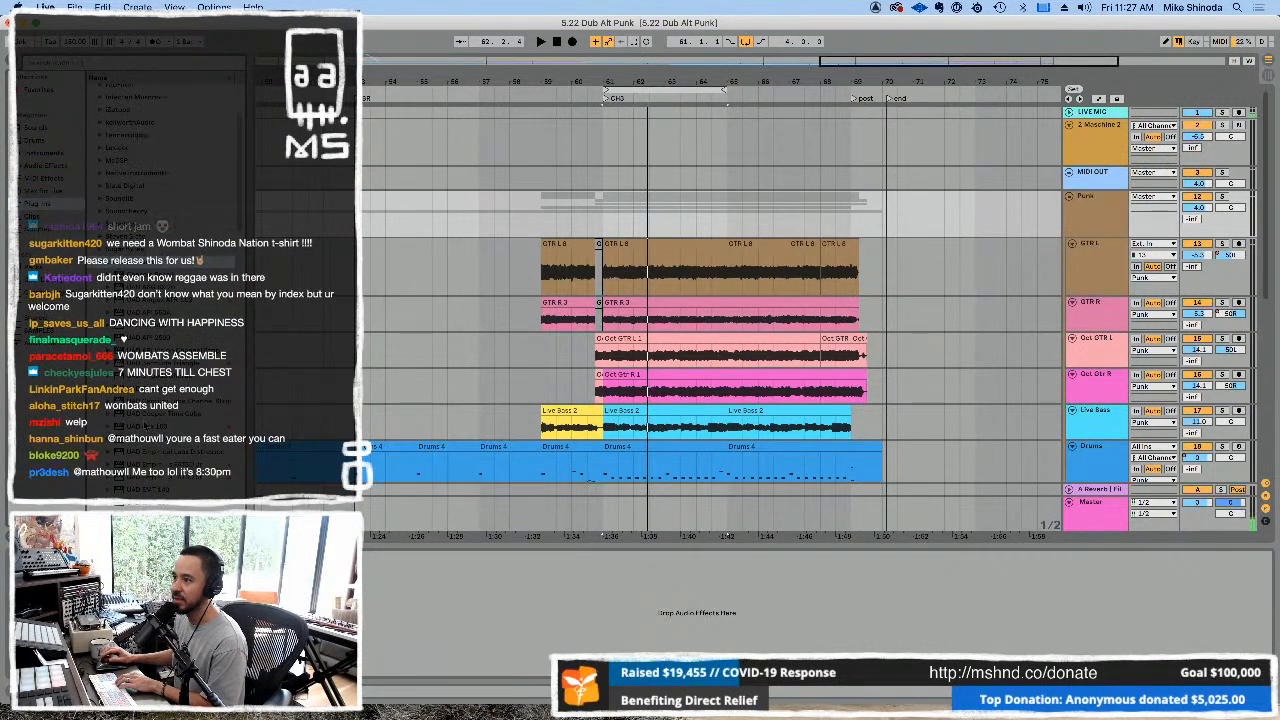
scroll(145, 425, "down", 3)
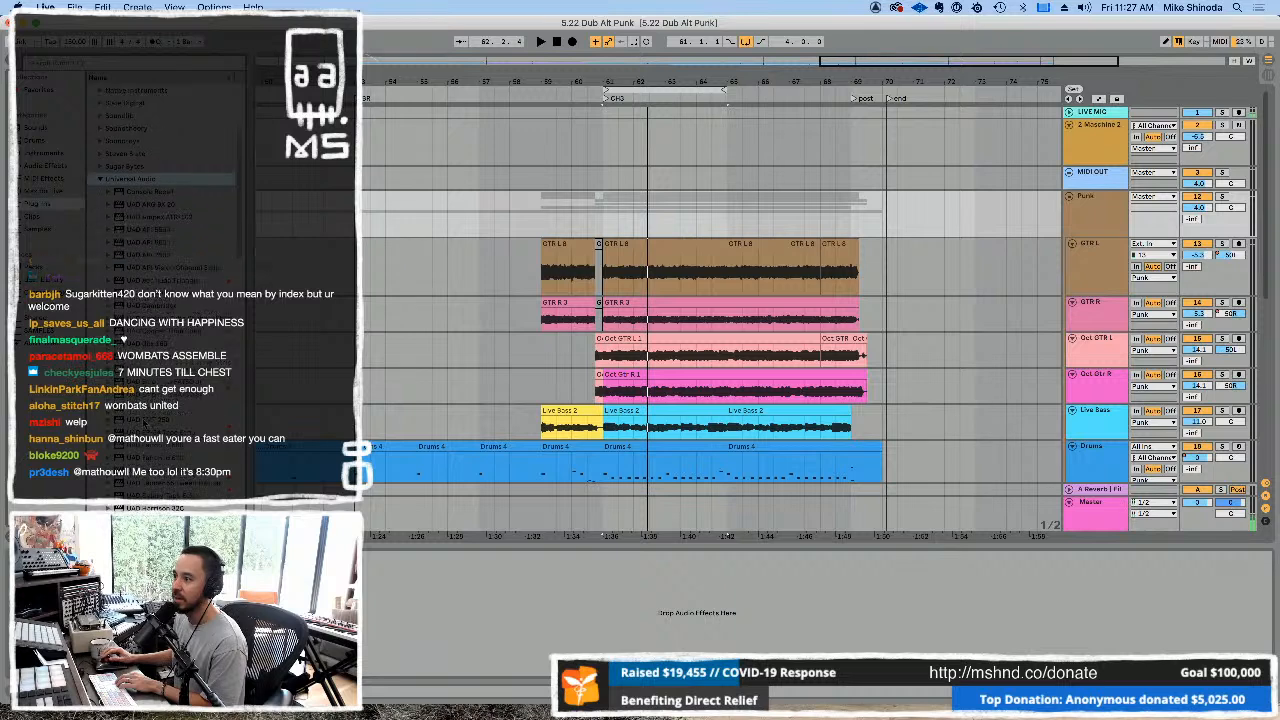
scroll(145, 425, "down", 5)
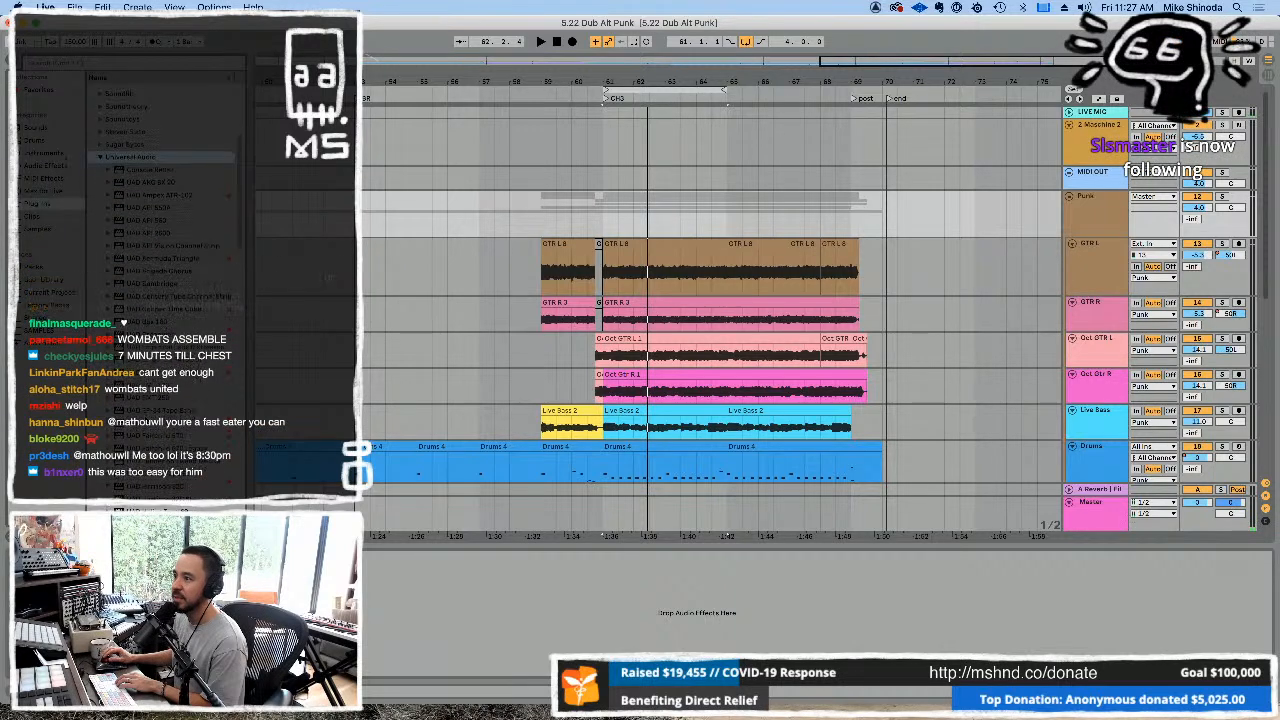
scroll(145, 425, "down", 5)
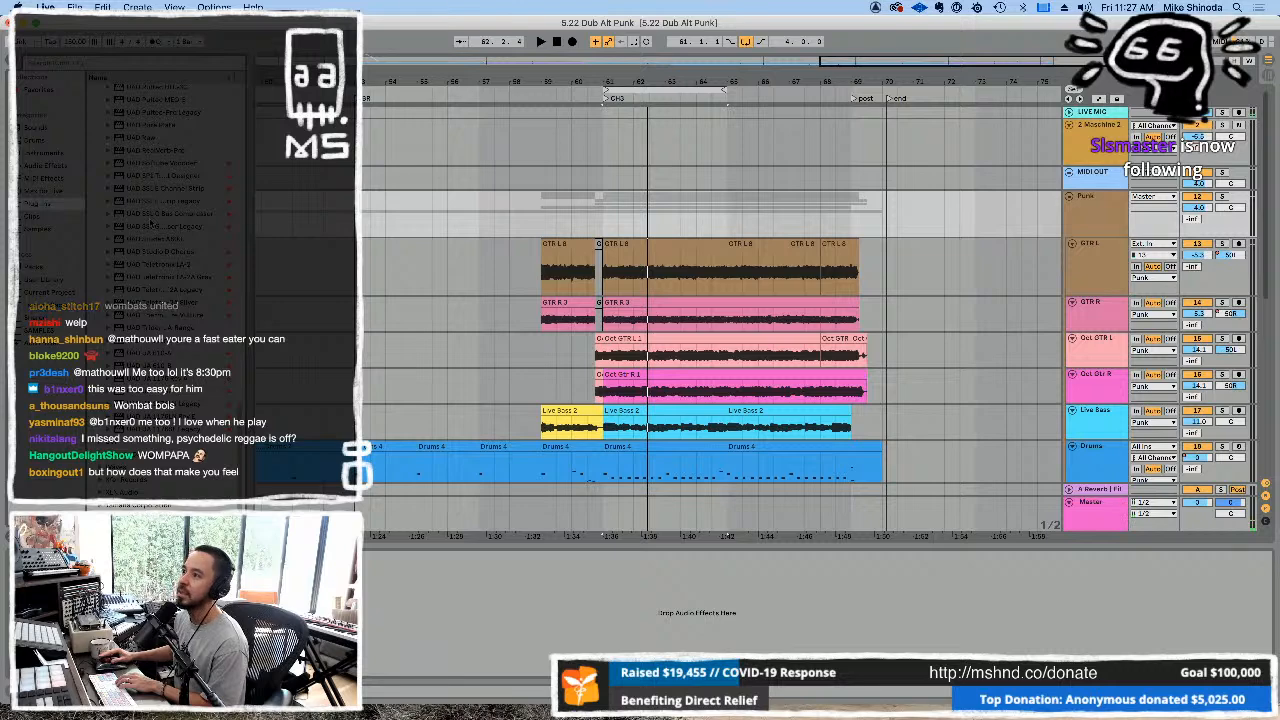
left_click_drag(248, 201, 318, 201)
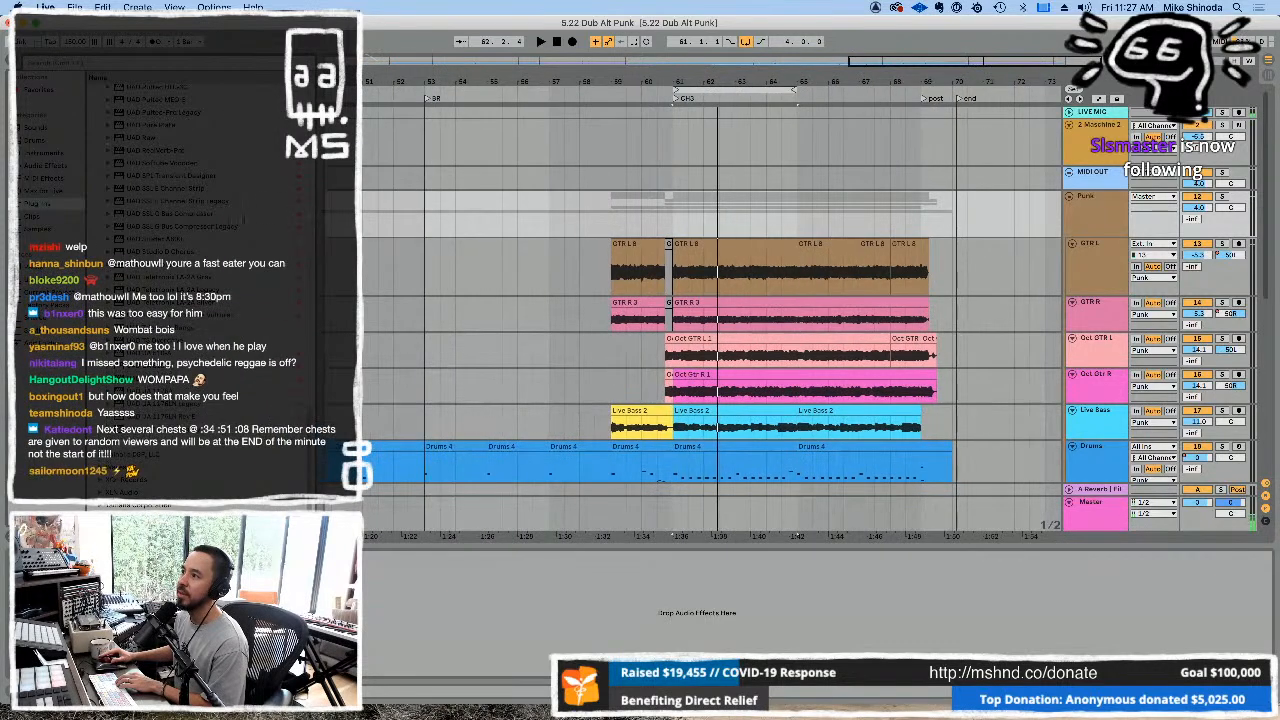
double_click(188, 228)
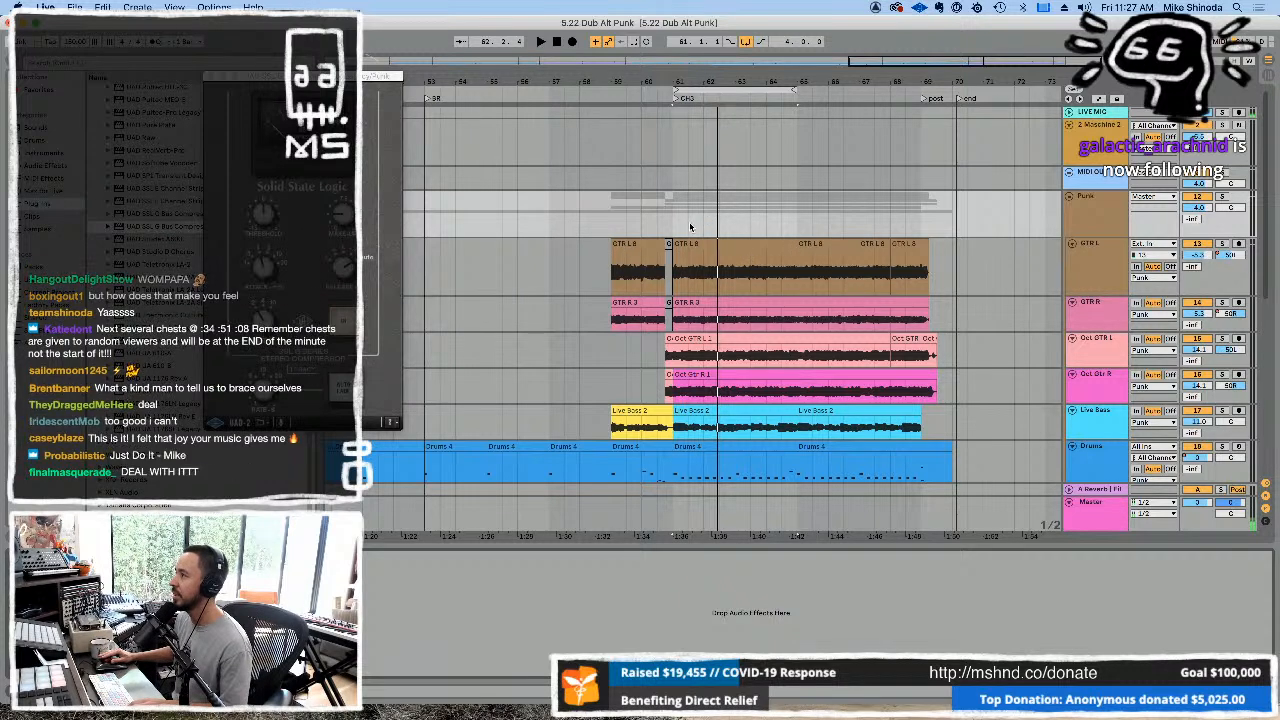
Audition the CH3 loop through the Punk group's SSL bus compressor and close the compressor's window.
key("space")
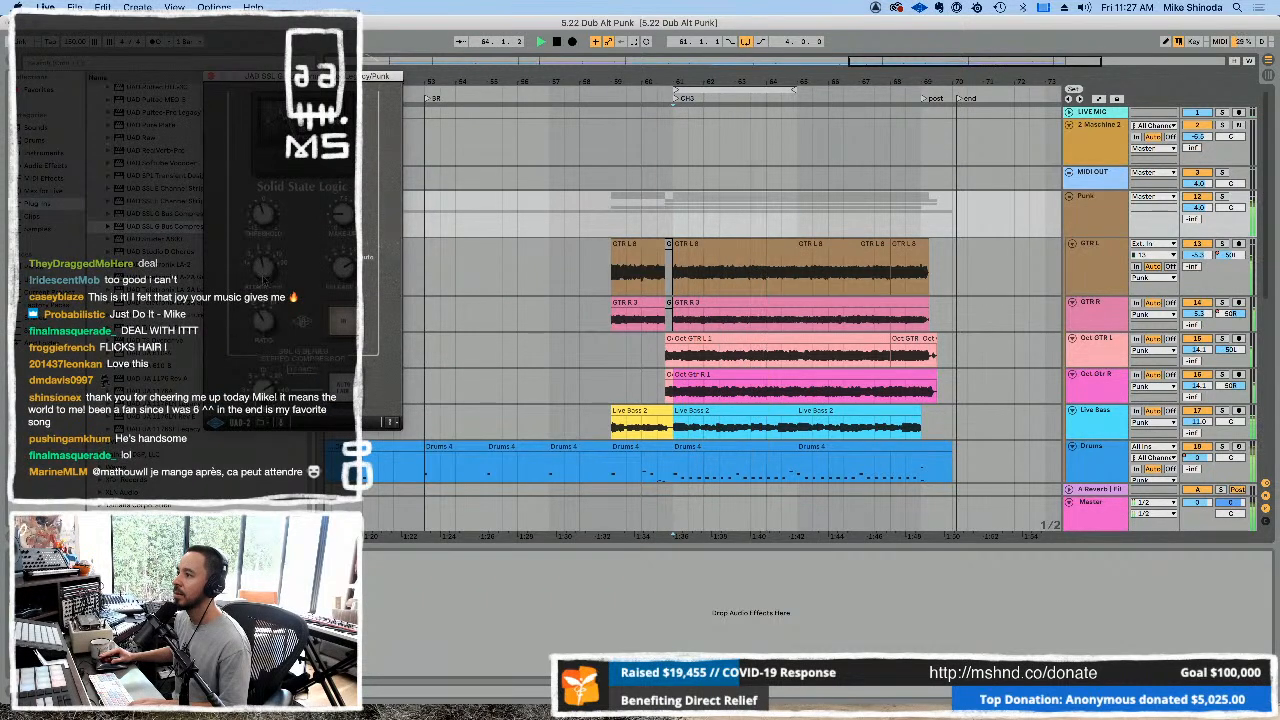
key("space")
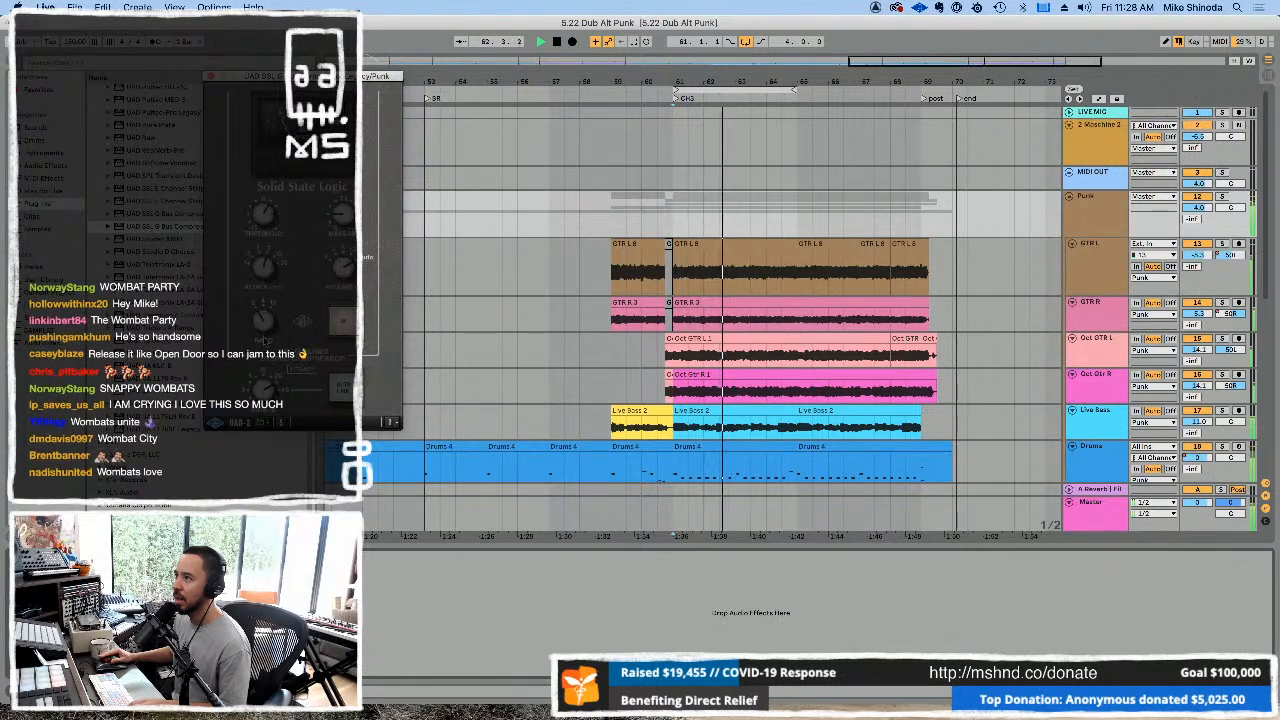
left_click(211, 77)
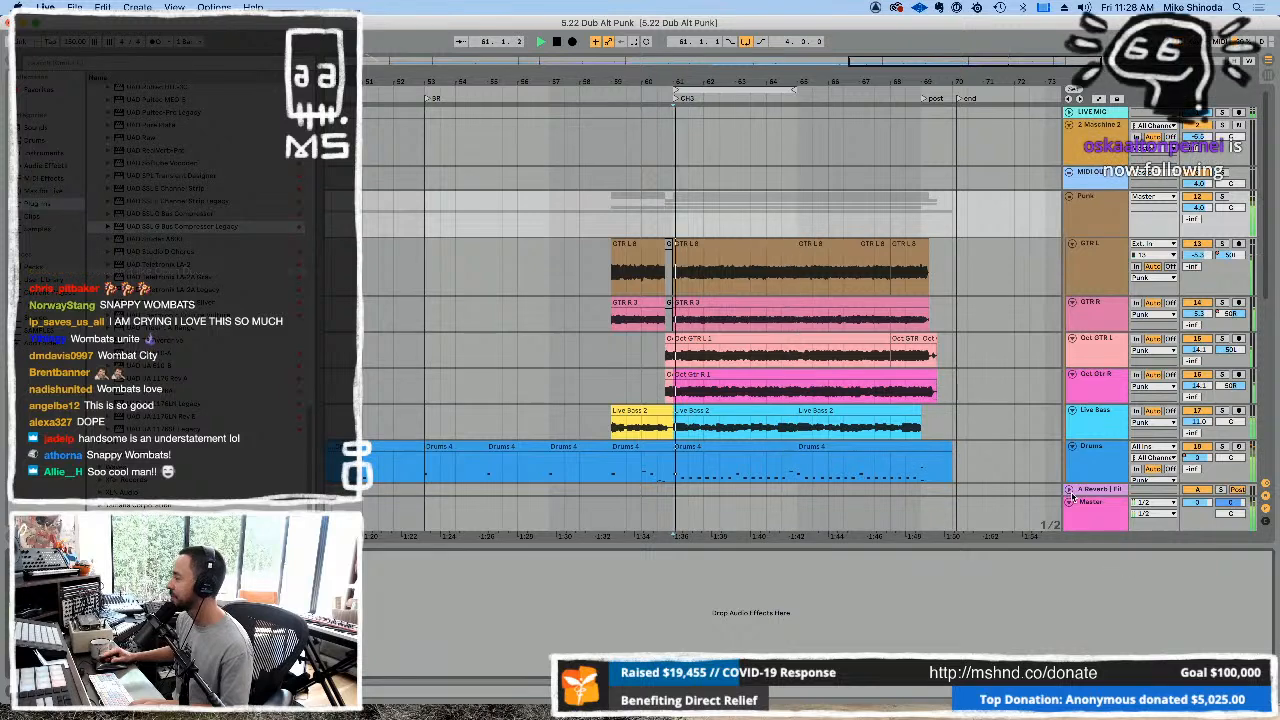
Inspect the Master track's Slate Digital compressor and FabFilter Pro-L limiter, stop playback, and close both plug-in windows.
left_click(960, 512)
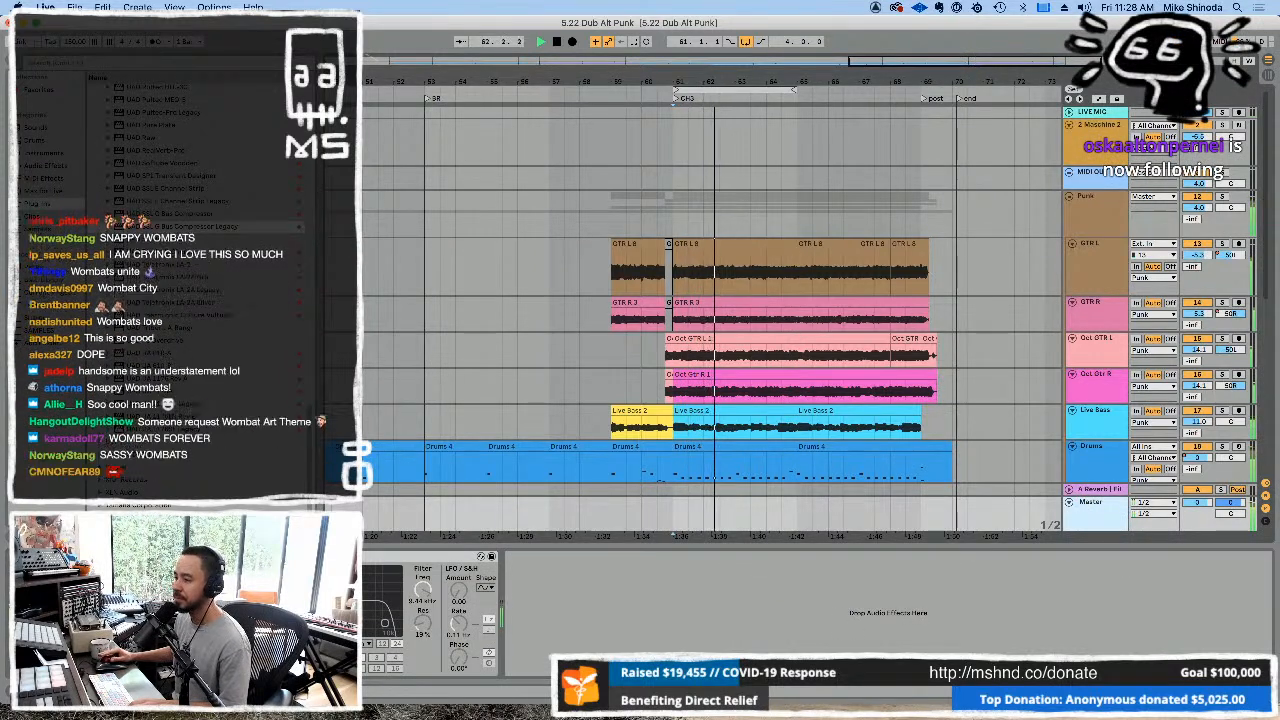
left_click(170, 557)
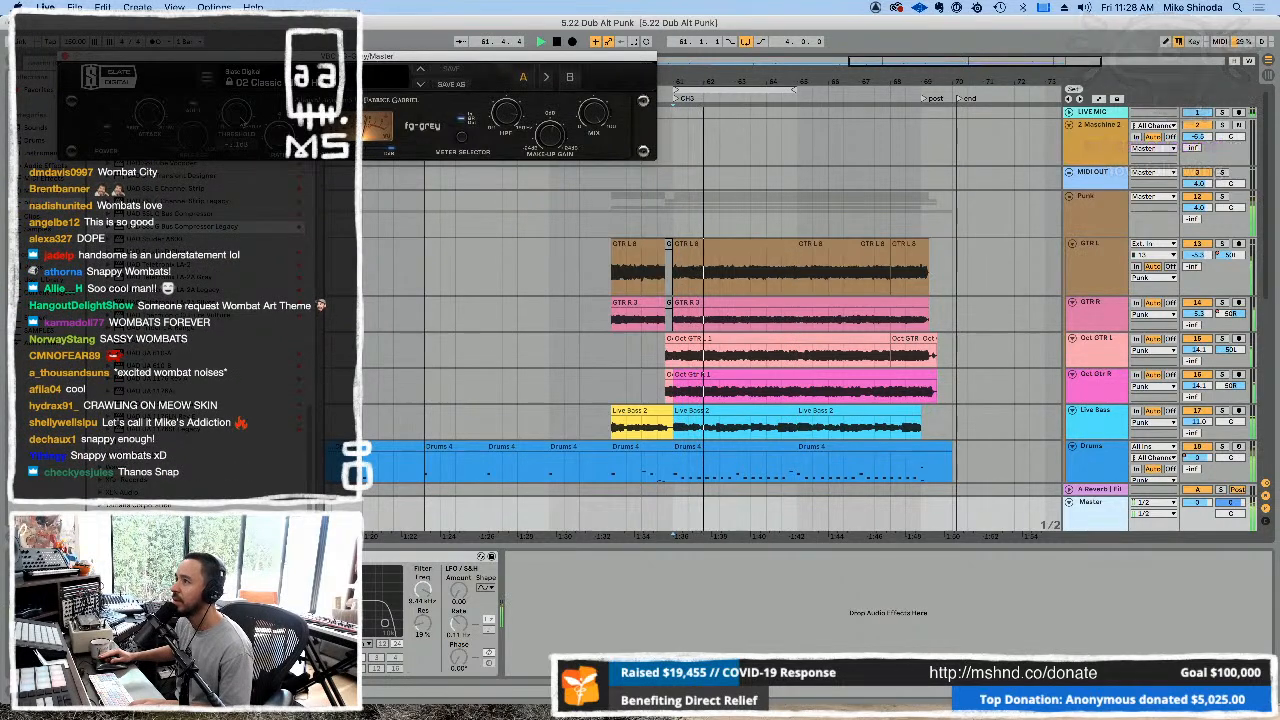
left_click(170, 556)
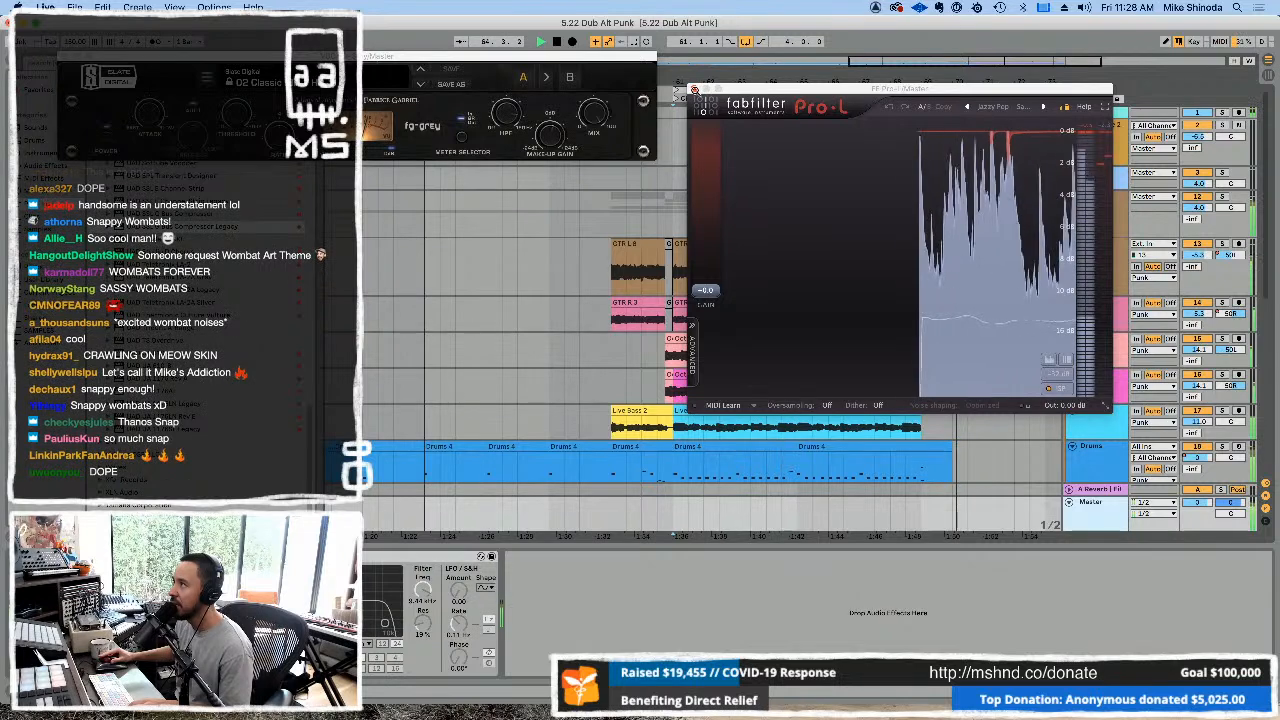
left_click(694, 89)
key("space")
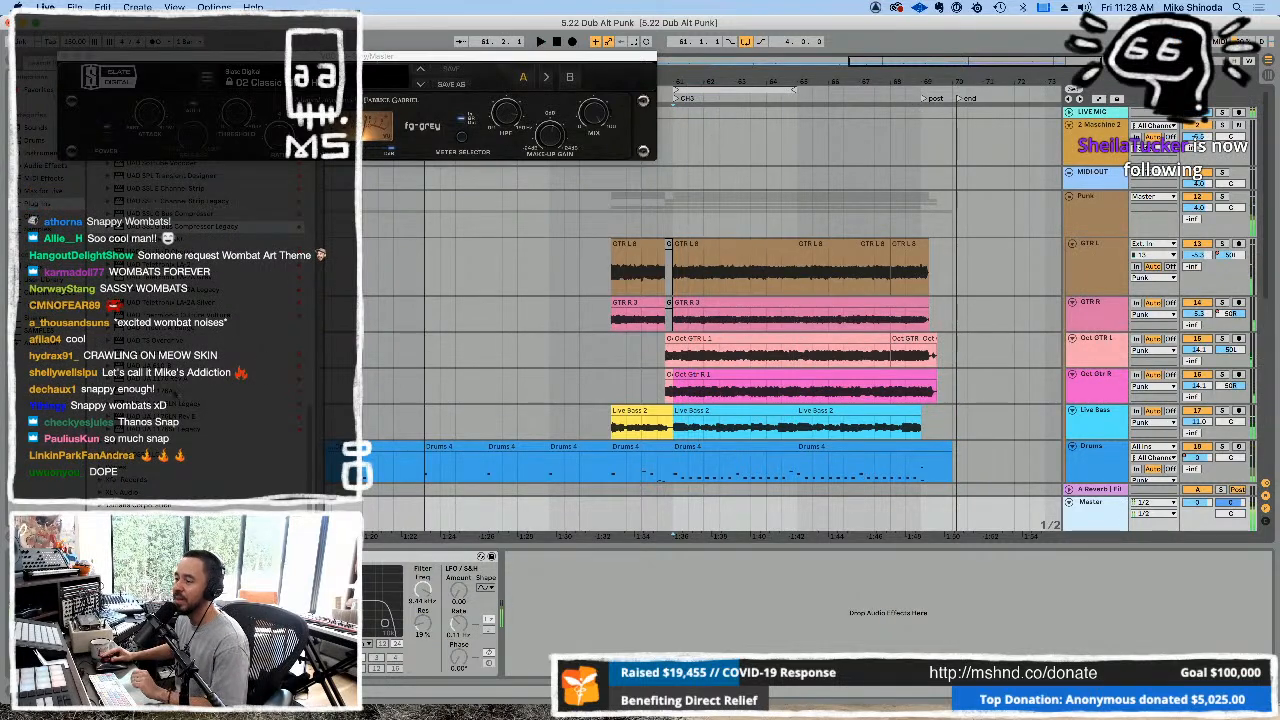
left_click(63, 58)
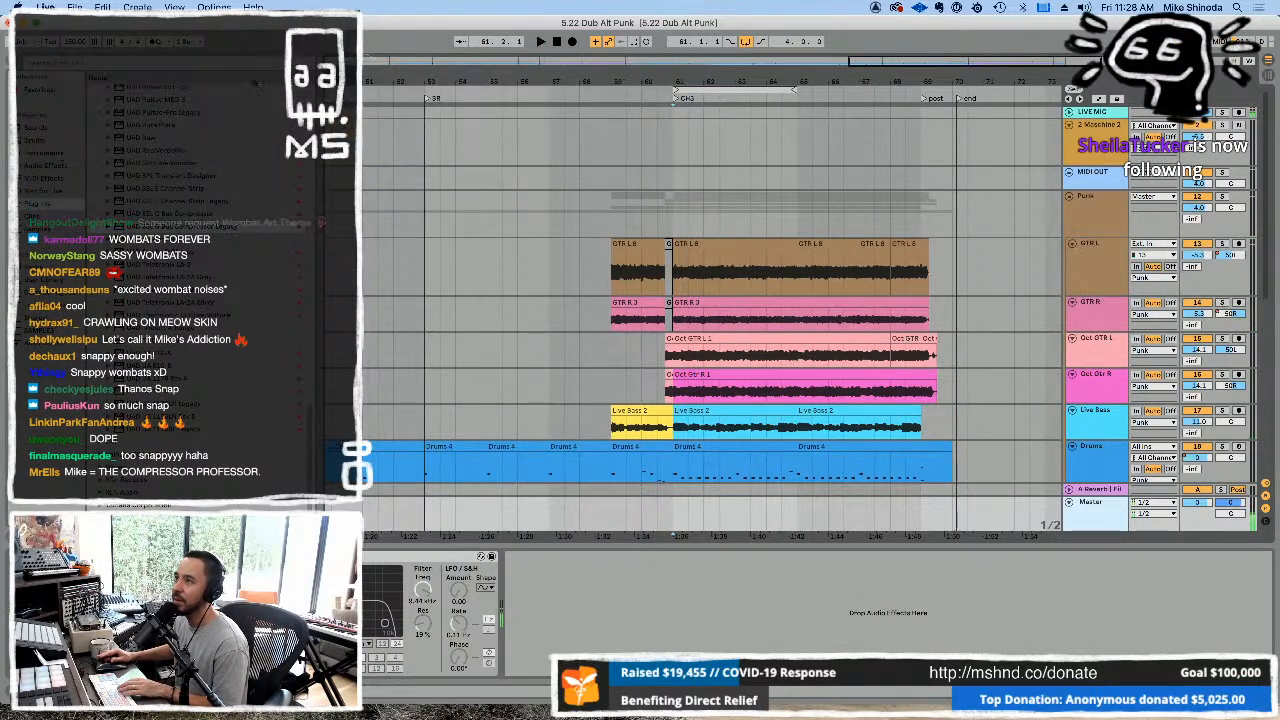
Browse the plug-in folders for a mastering limiter and load the L3-LL Multi maximizer onto the Master track.
left_click_drag(311, 416, 309, 394)
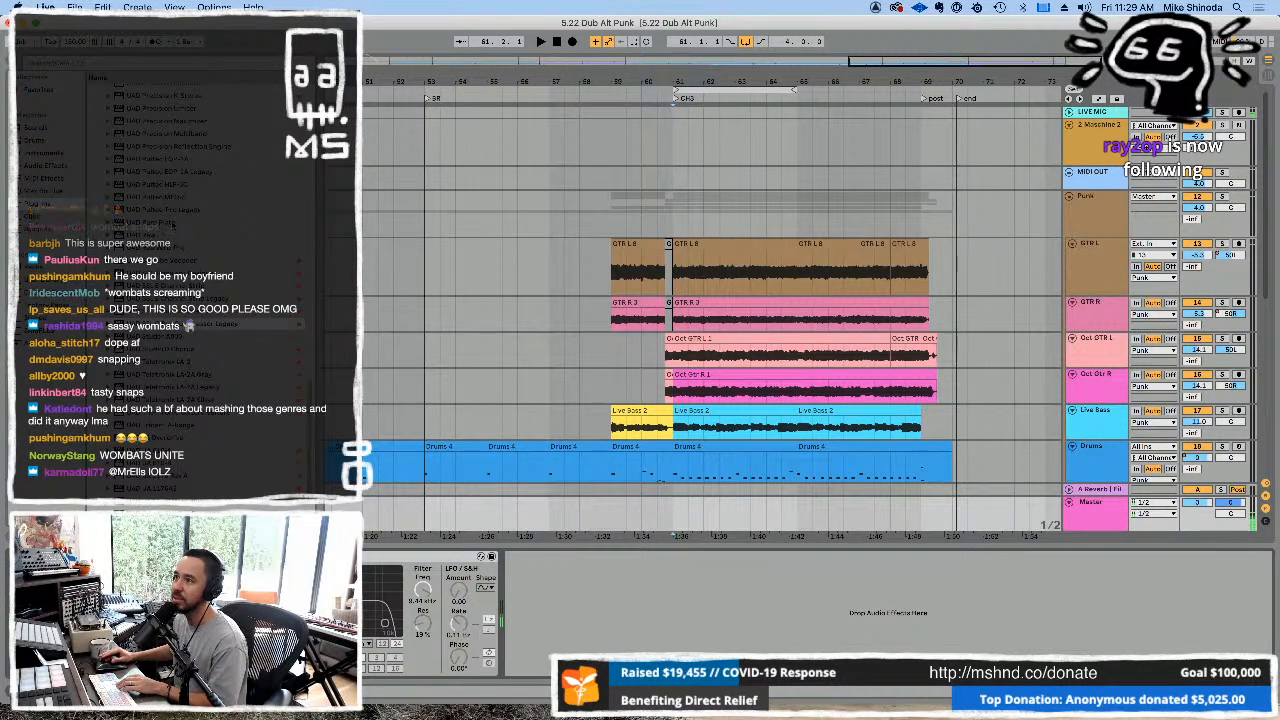
scroll(172, 224, "down", 5)
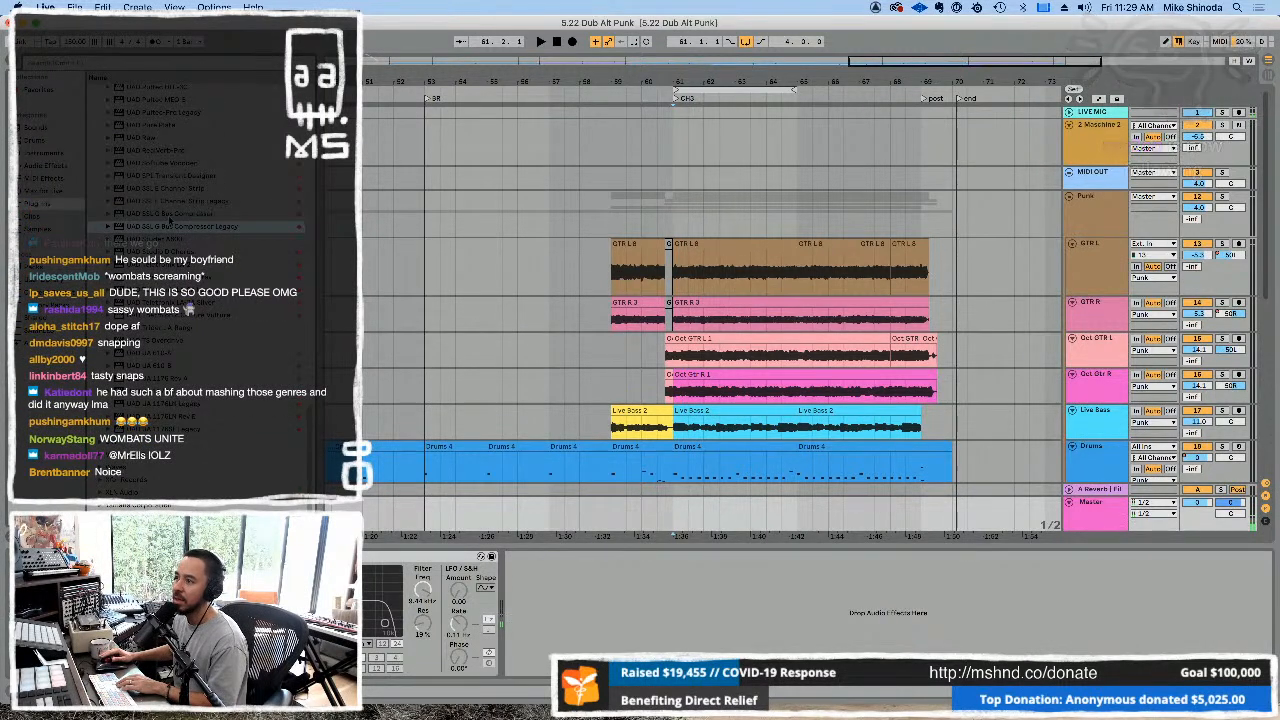
scroll(172, 224, "down", 10)
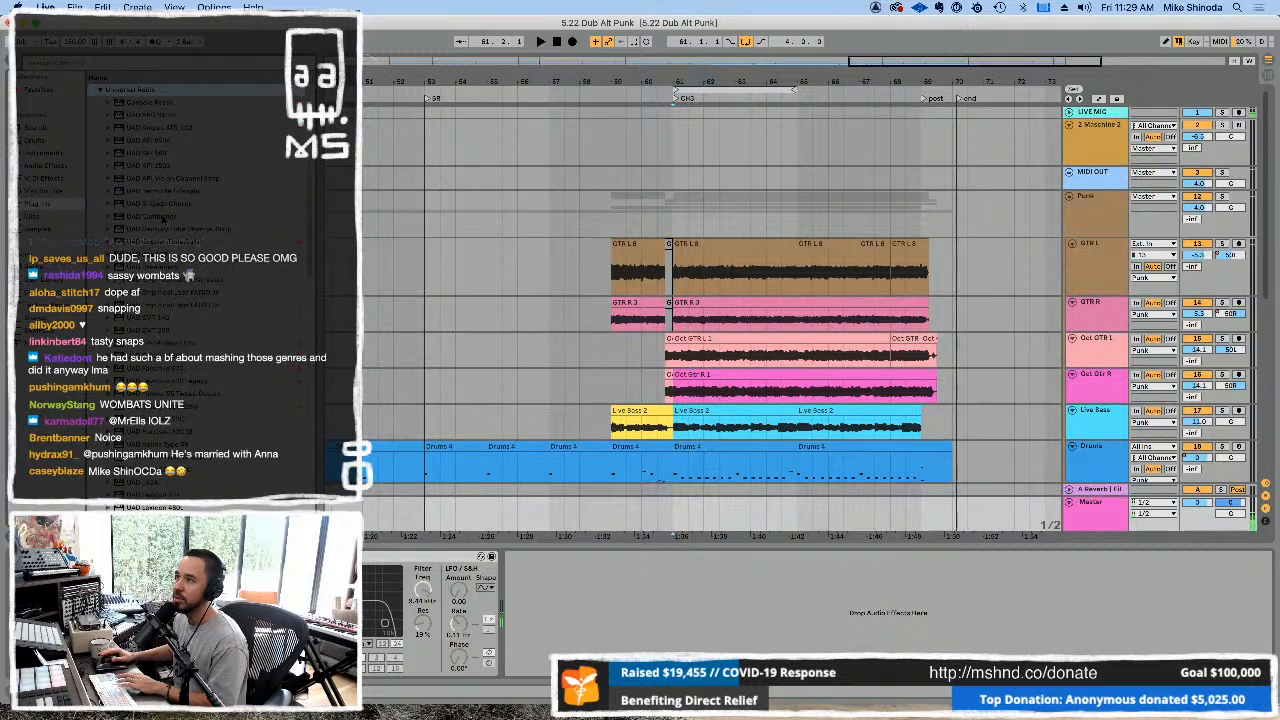
key("Left")
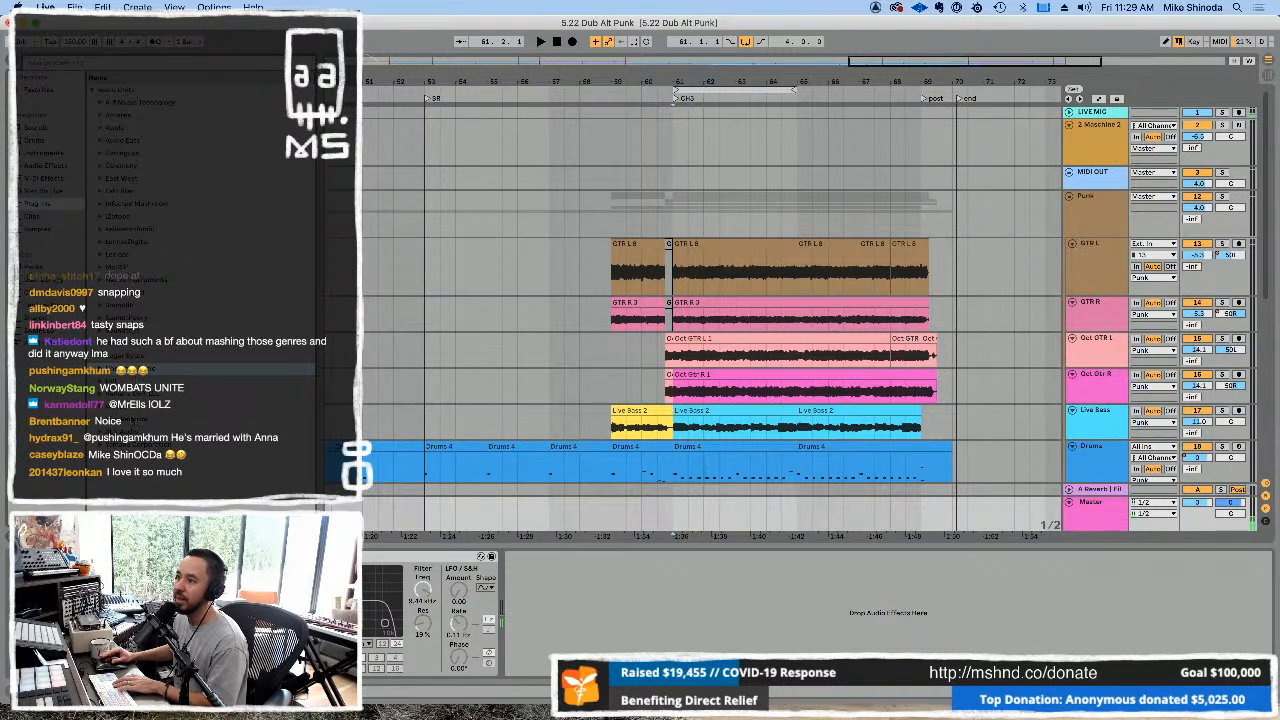
left_click(132, 409)
key("Right")
scroll(225, 361, "down", 10)
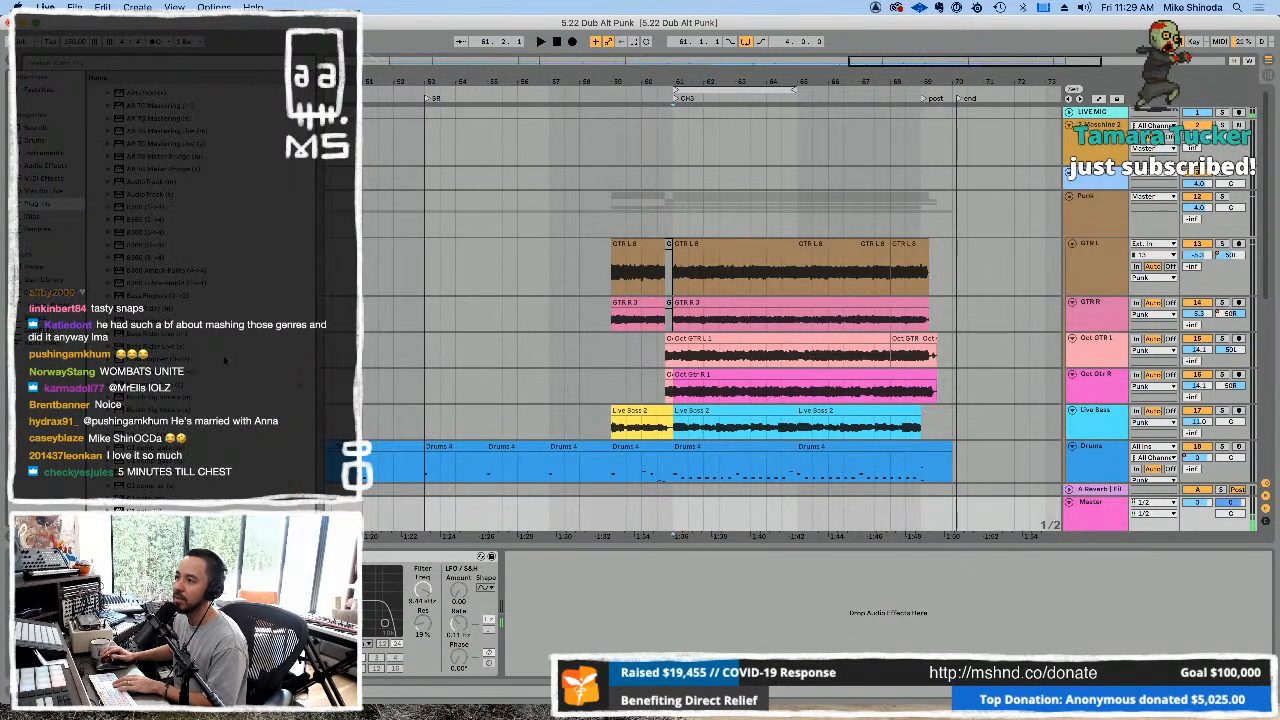
scroll(225, 361, "down", 20)
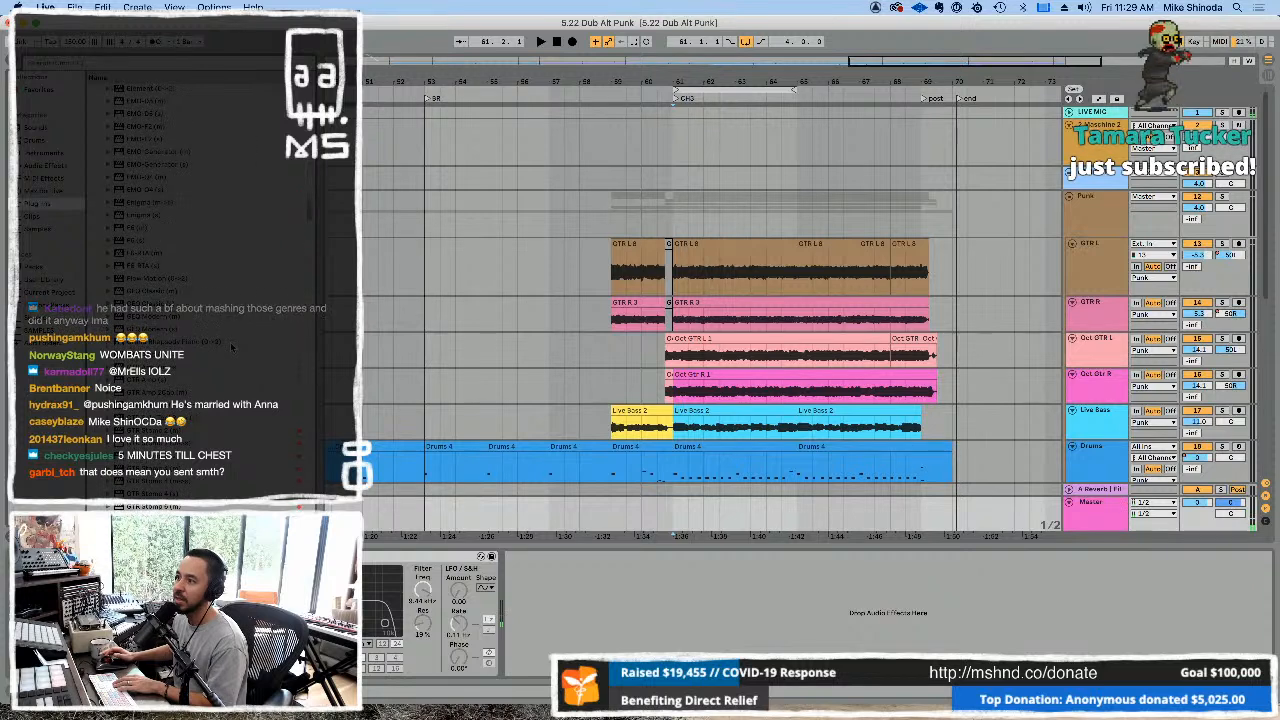
scroll(223, 329, "down", 10)
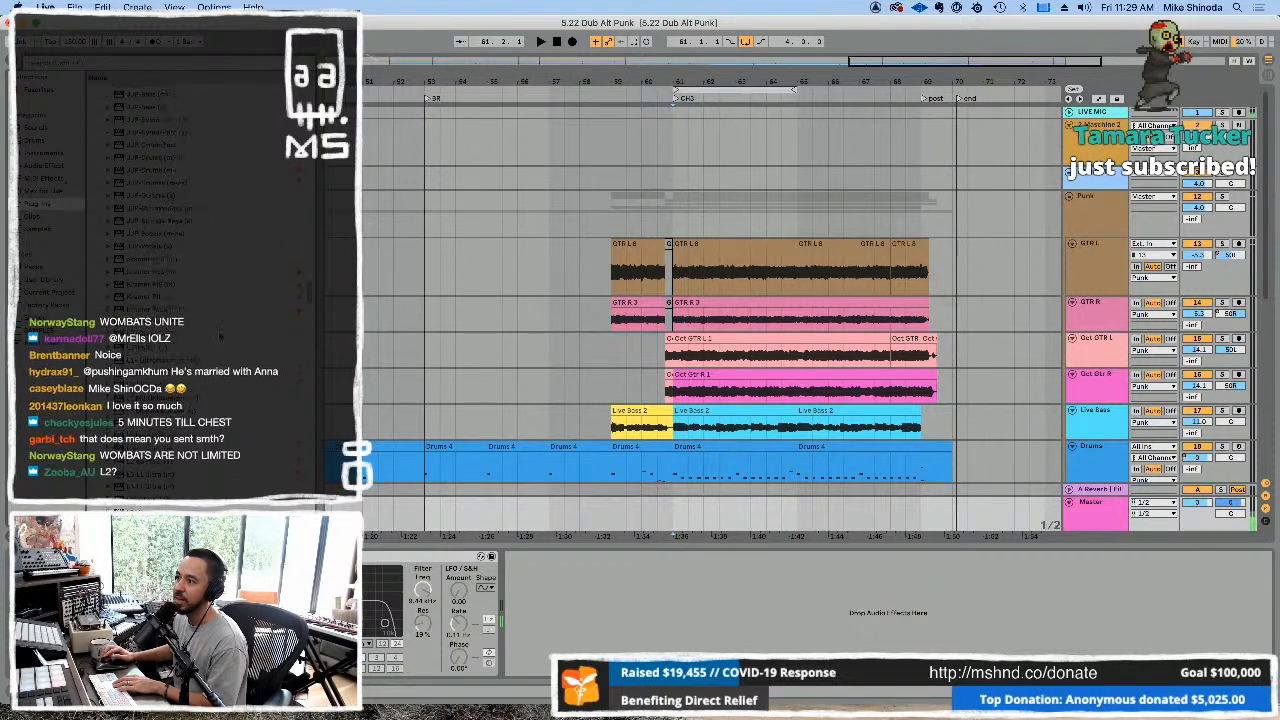
scroll(218, 333, "down", 10)
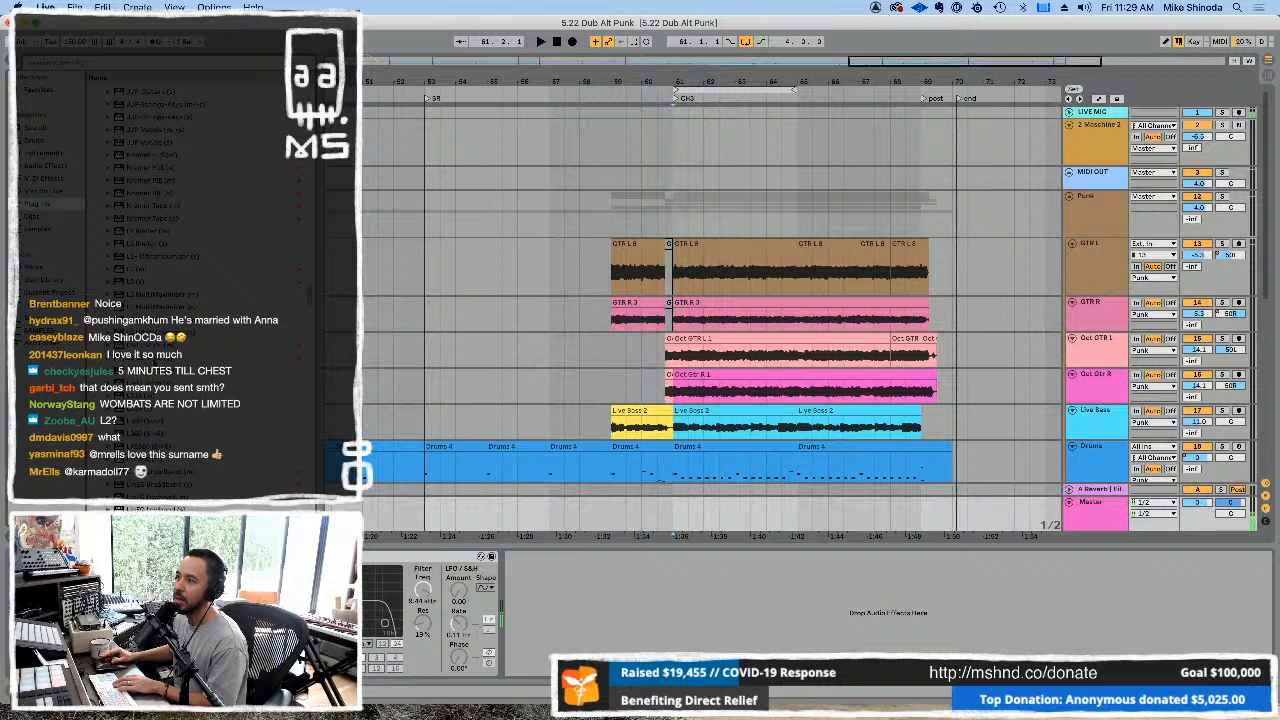
double_click(151, 358)
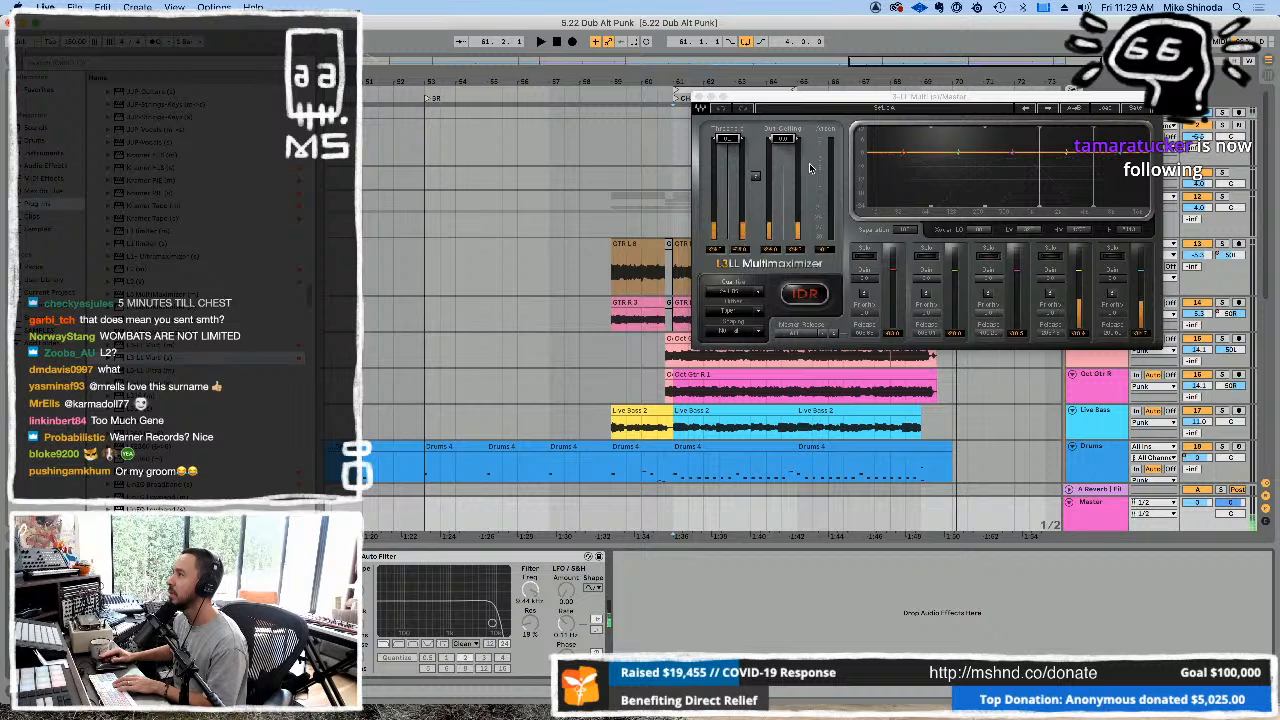
Play the CH3 loop and apply the "24bit Hot and Crunchy" factory preset to the L3-LL Multimaximizer on the Master.
key("space")
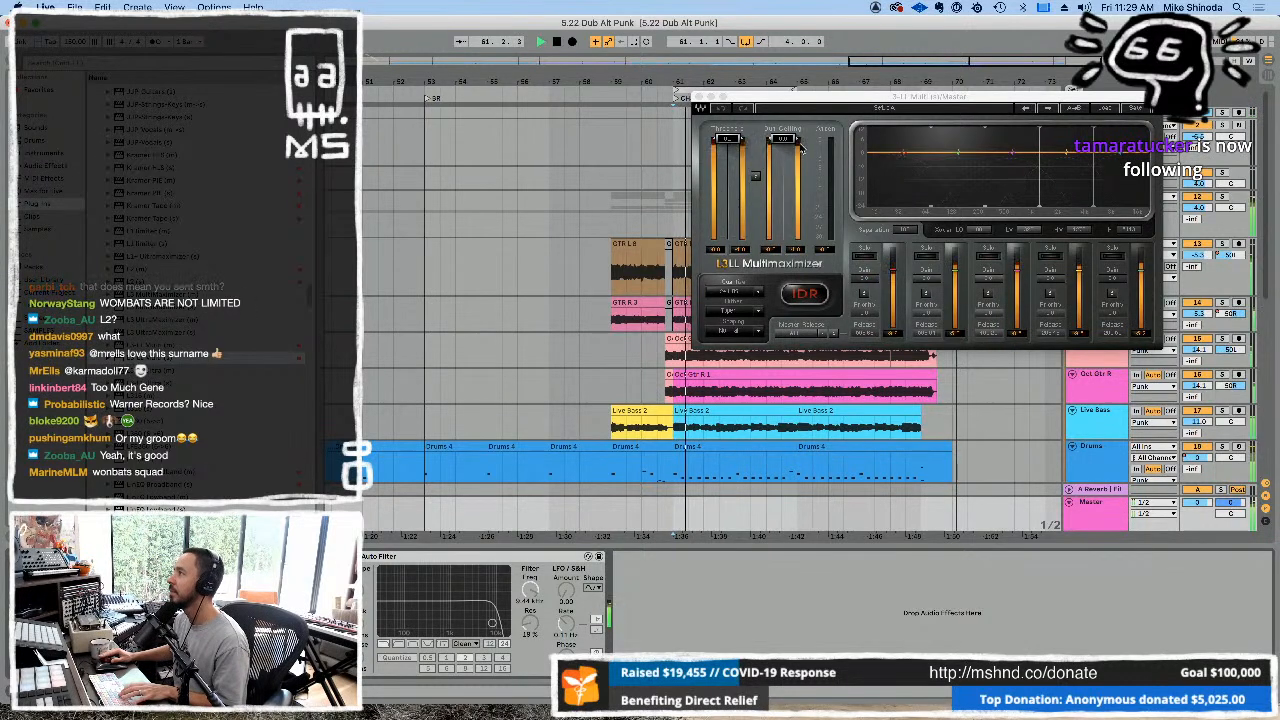
left_click(1100, 108)
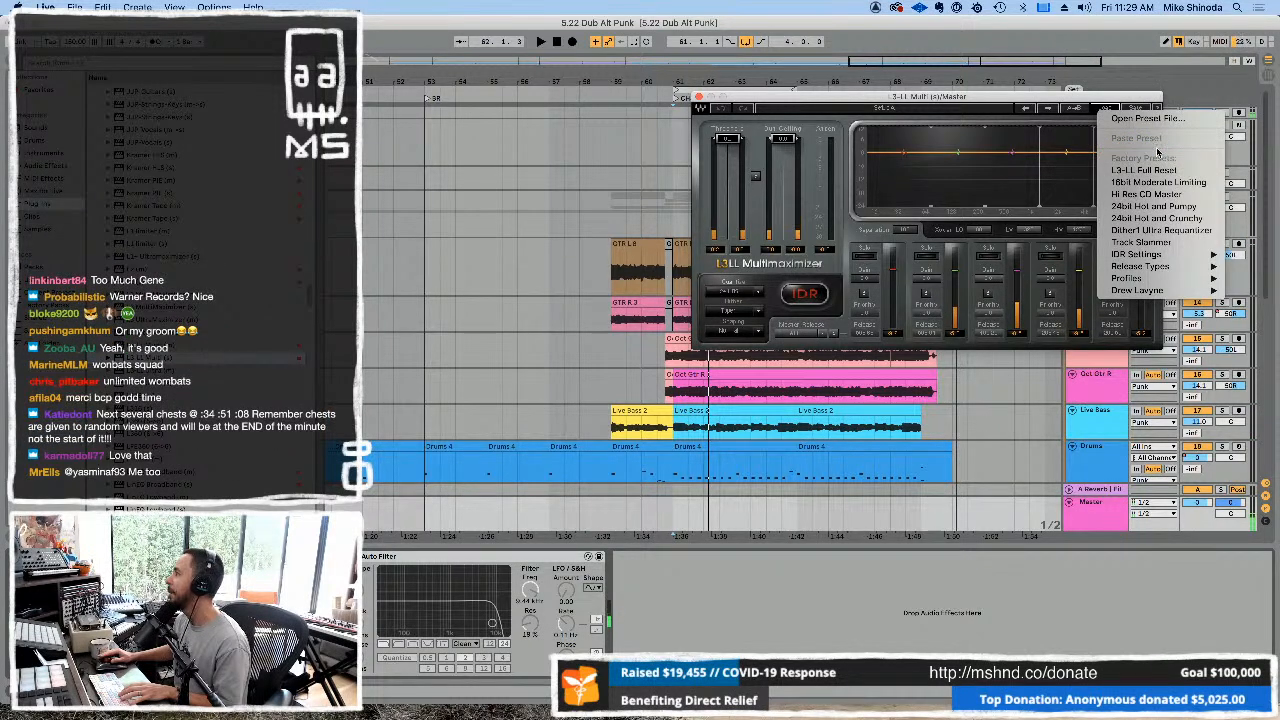
left_click(1158, 217)
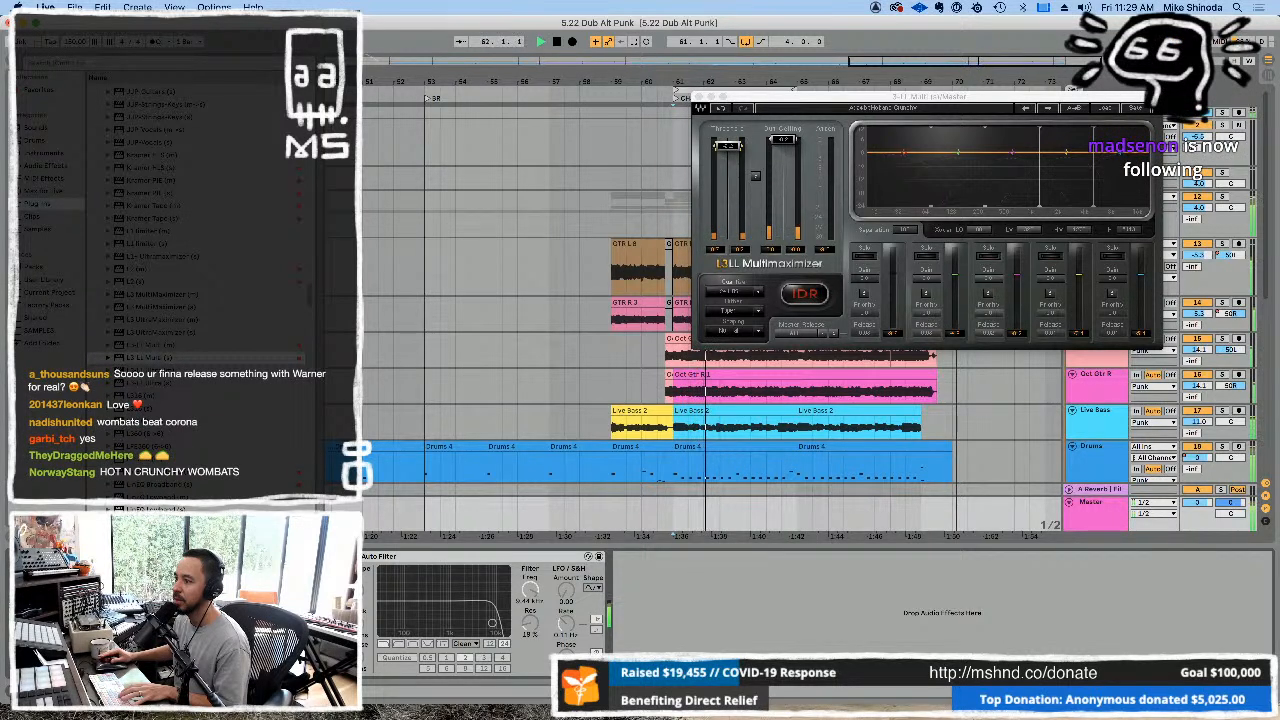
Set the gain of the Master's FabFilter Pro-L limiter to +5.2 and uncover the L3-LL Multimaximizer window for comparison.
left_click(255, 556)
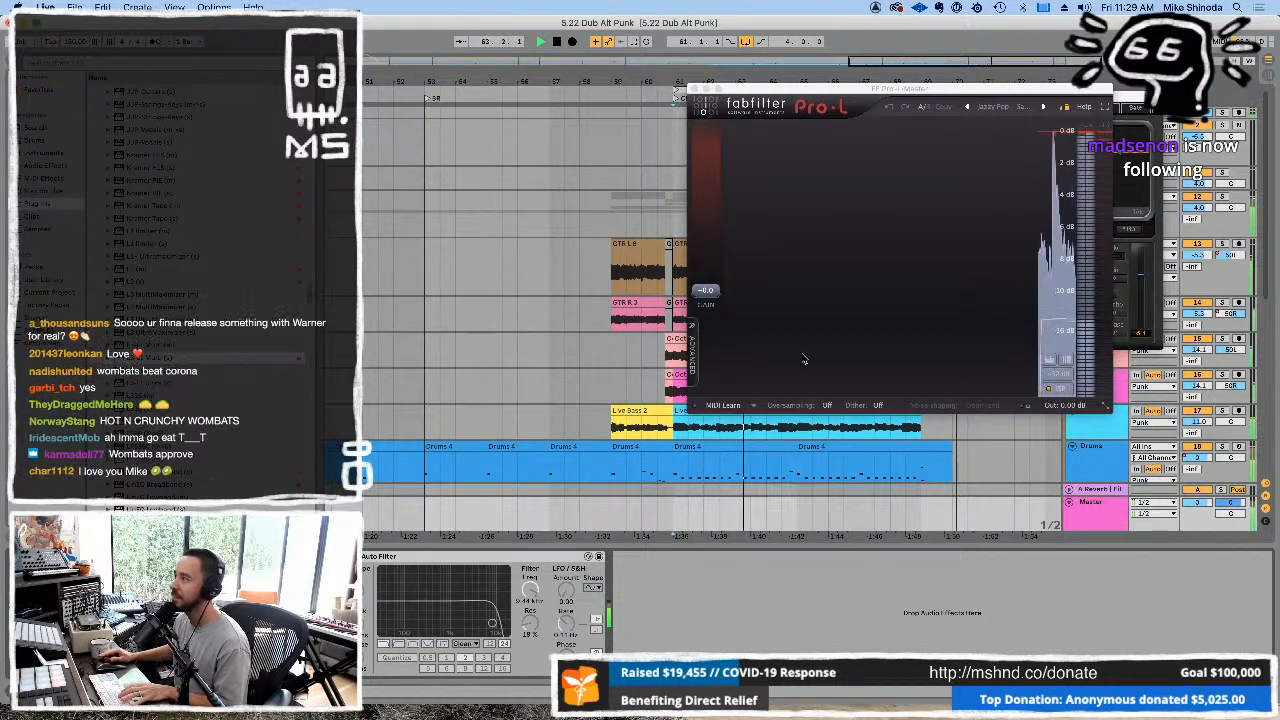
left_click_drag(714, 292, 716, 265)
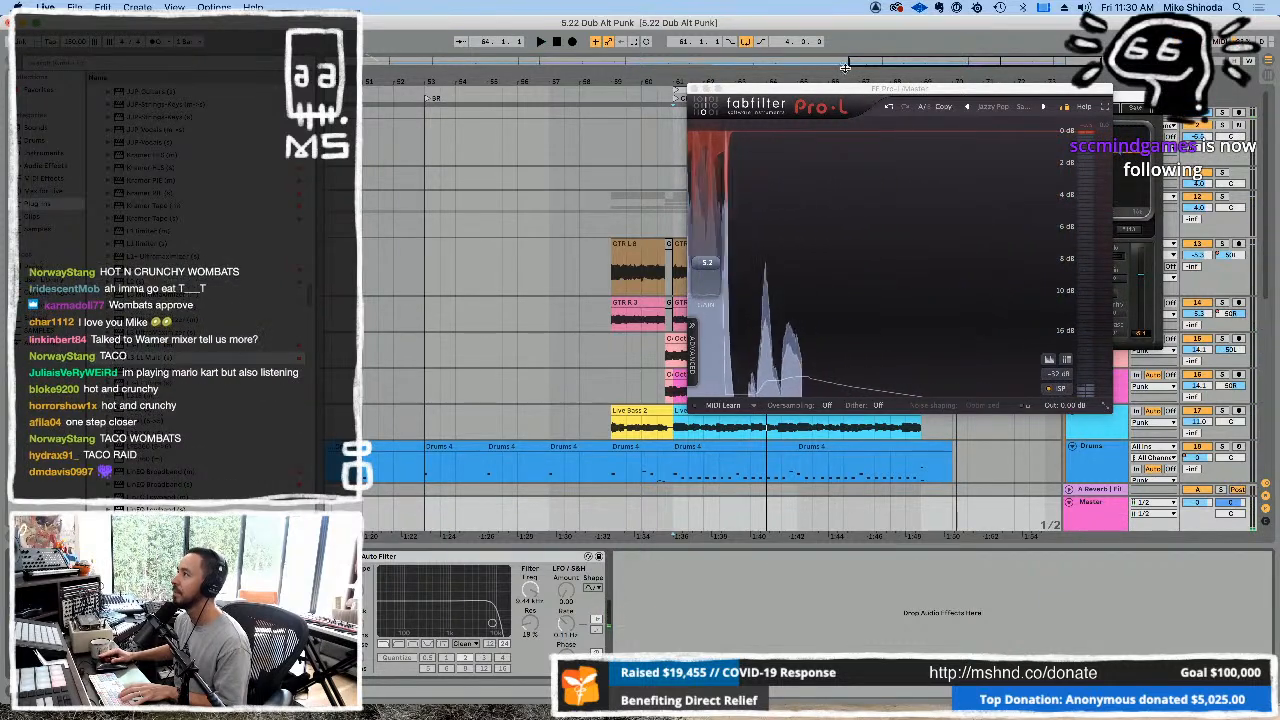
left_click_drag(841, 91, 907, 377)
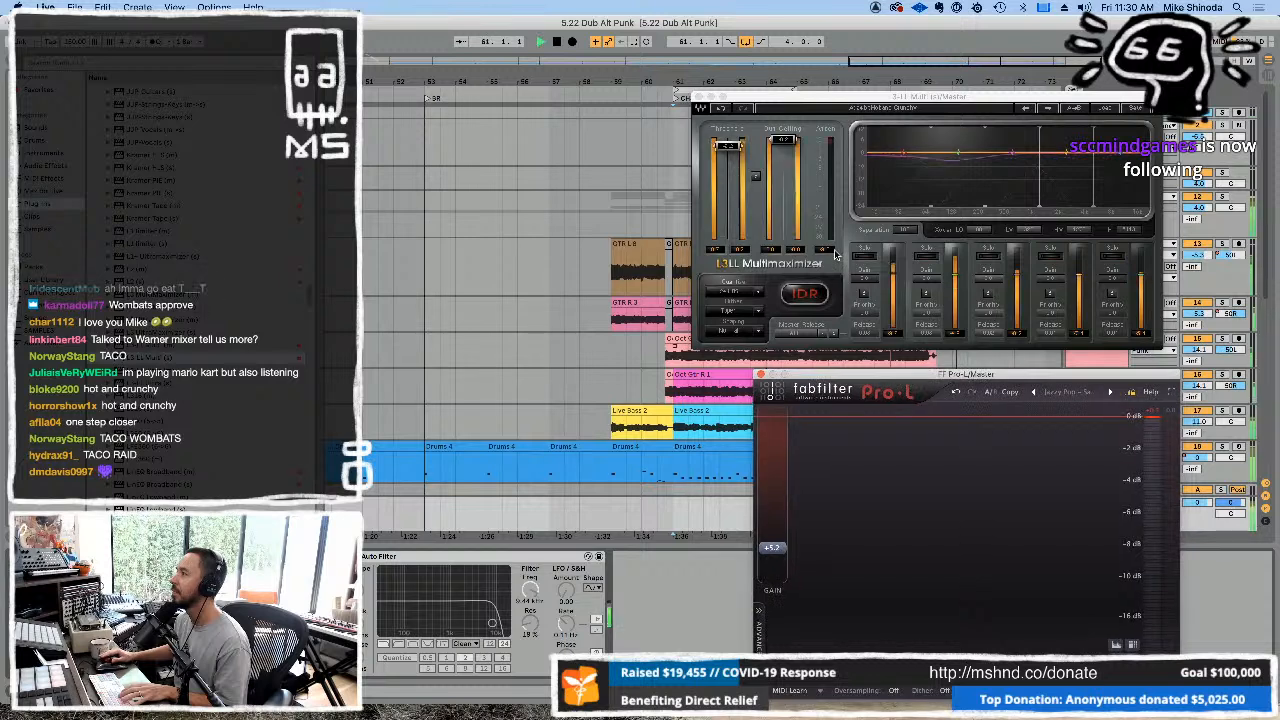
Lower the L3-LL Multimaximizer's threshold slightly on the Master and close both limiter windows.
left_click(730, 153)
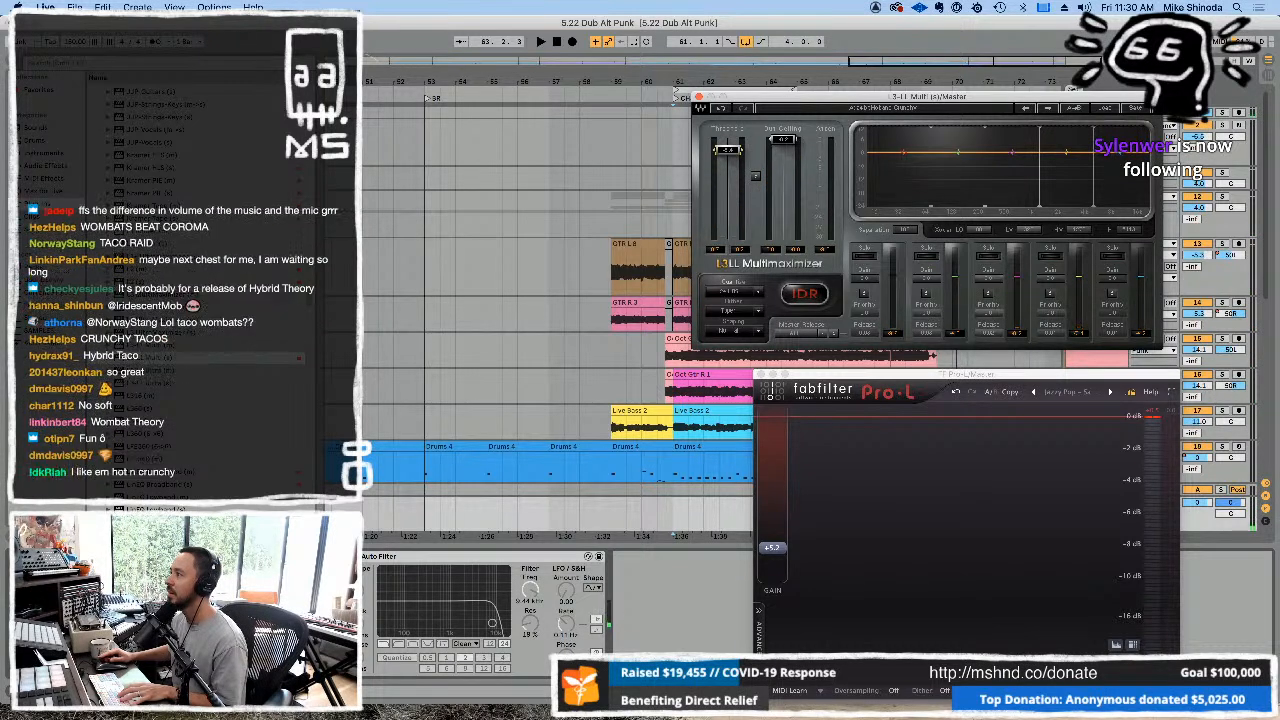
left_click(760, 375)
left_click(701, 97)
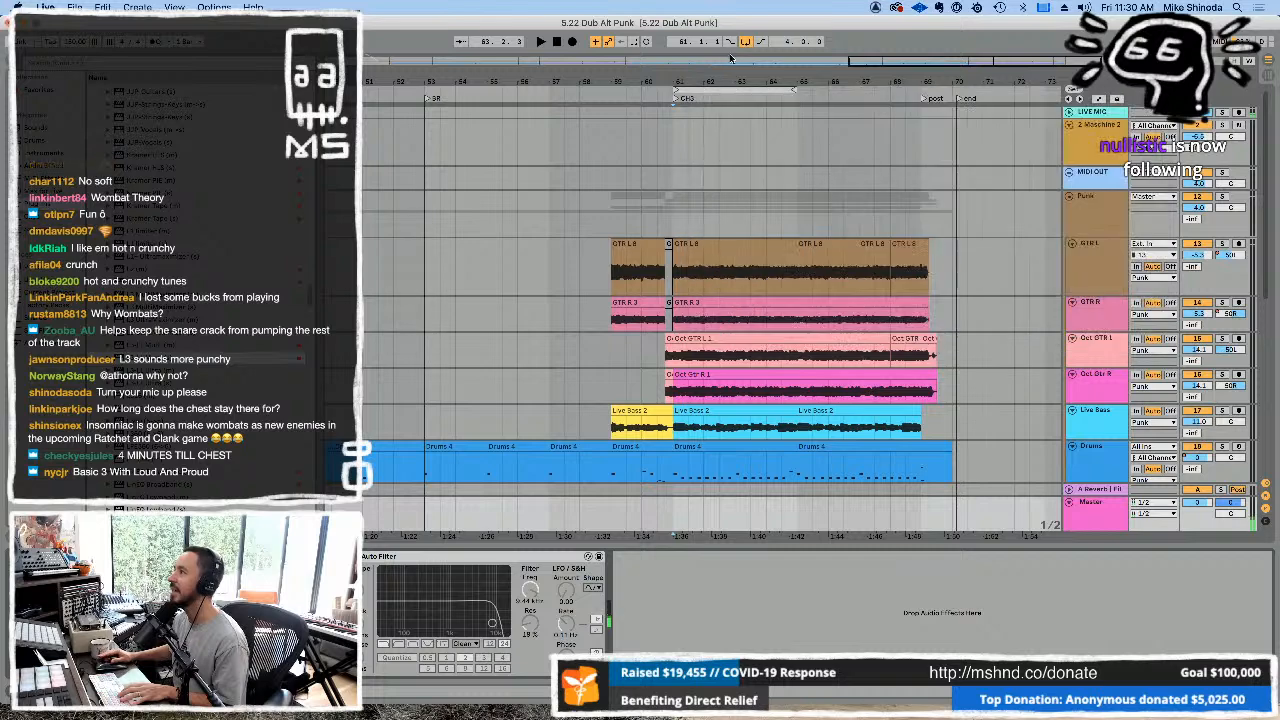
Turn off looping and play the whole arrangement from its beginning.
left_click_drag(736, 70, 736, 30)
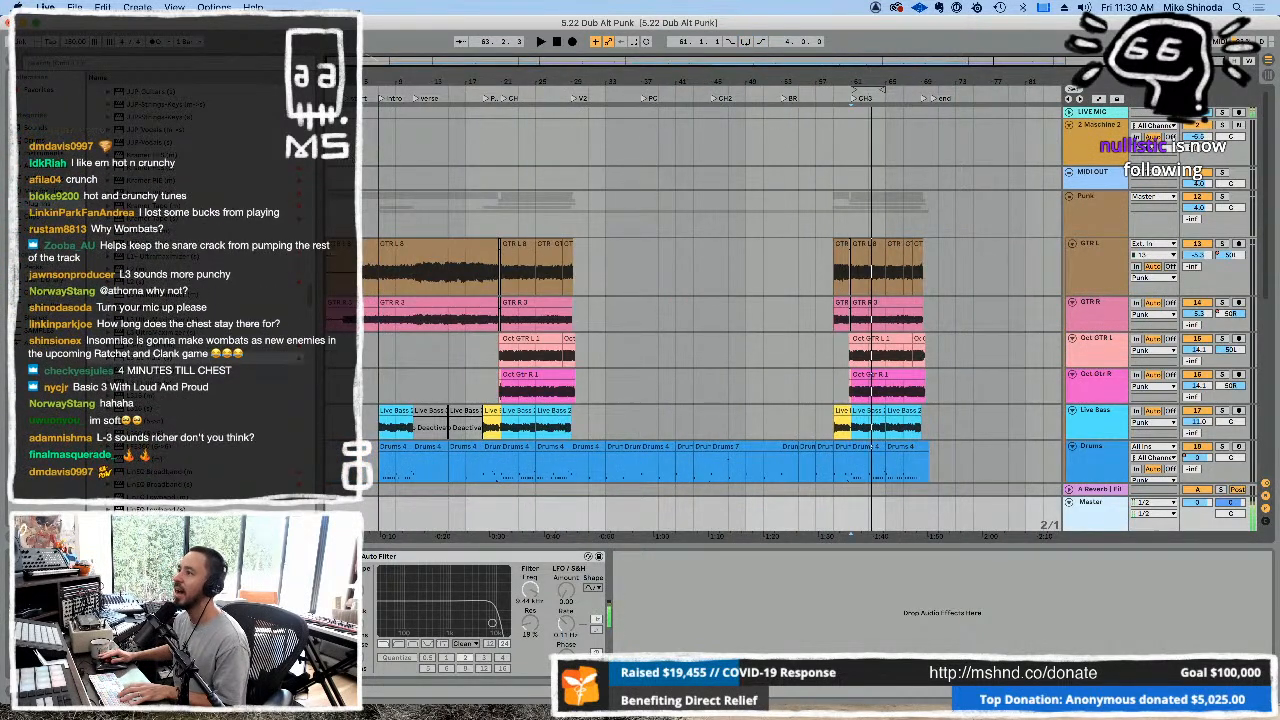
left_click(338, 148)
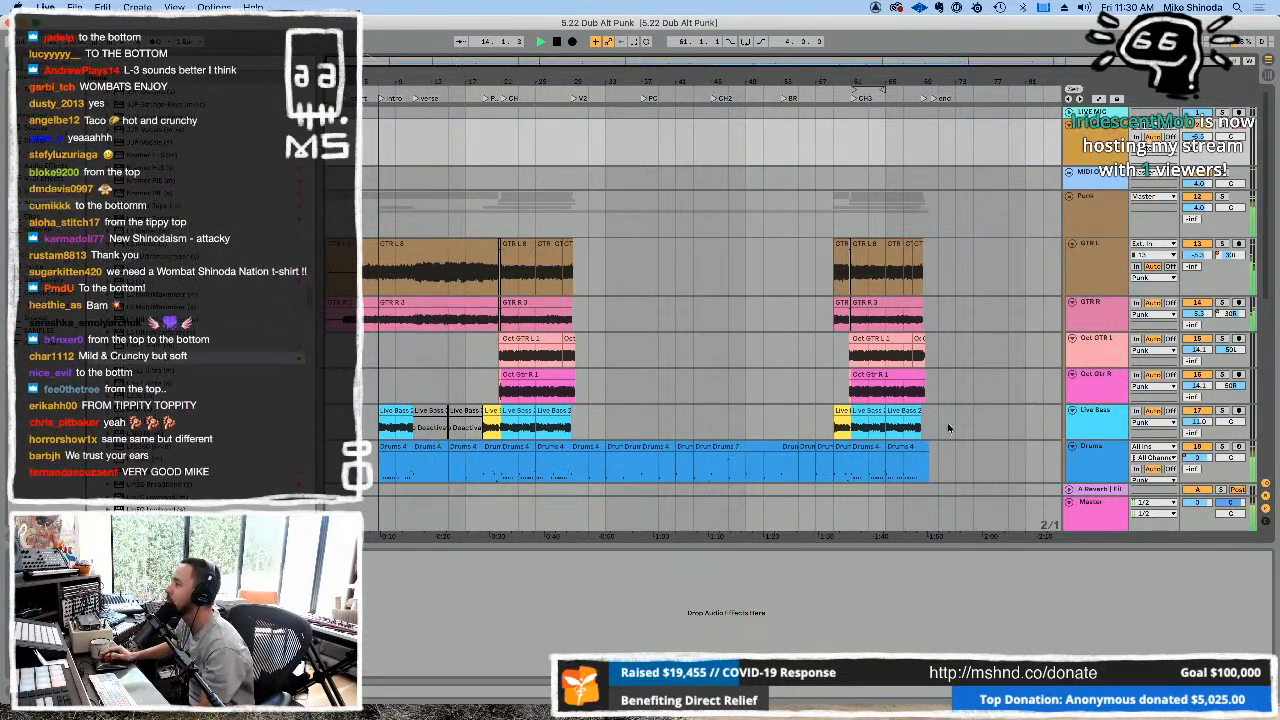
Open the Drums track's Kontakt kit and lower the snare's Room Close and Room Far faders slightly.
left_click(1094, 452)
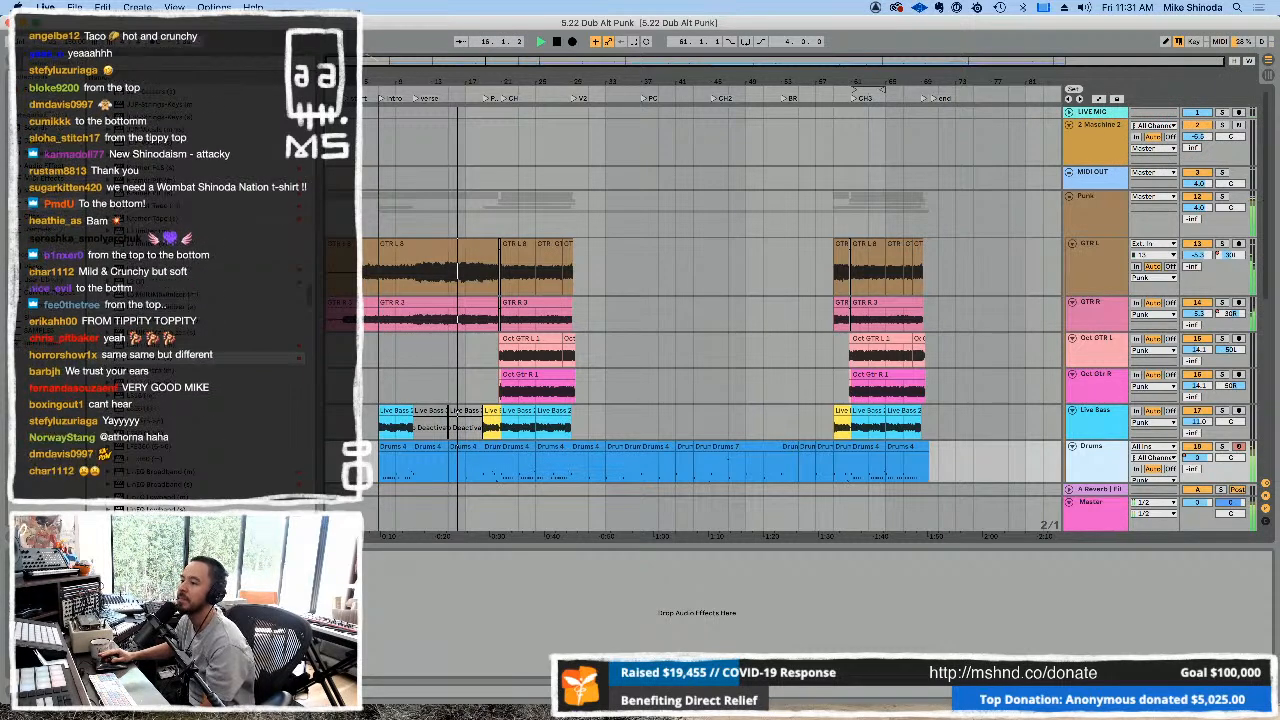
key("super+alt+p")
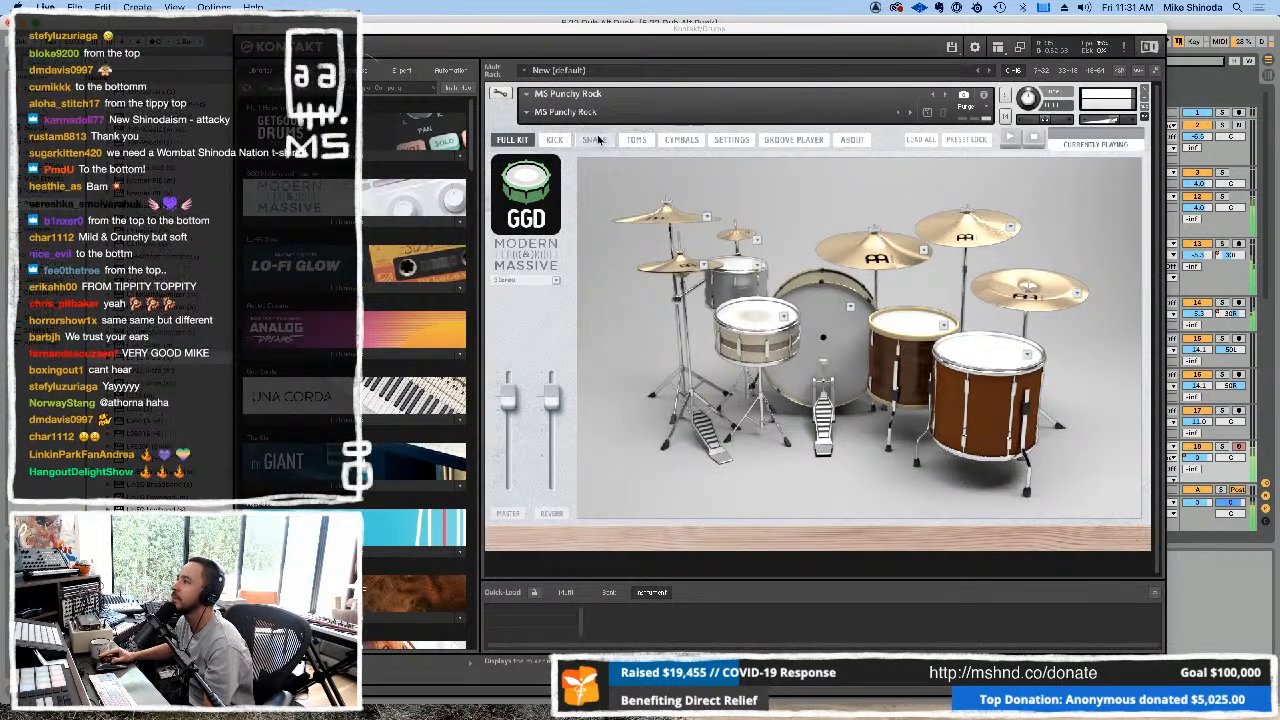
left_click(596, 139)
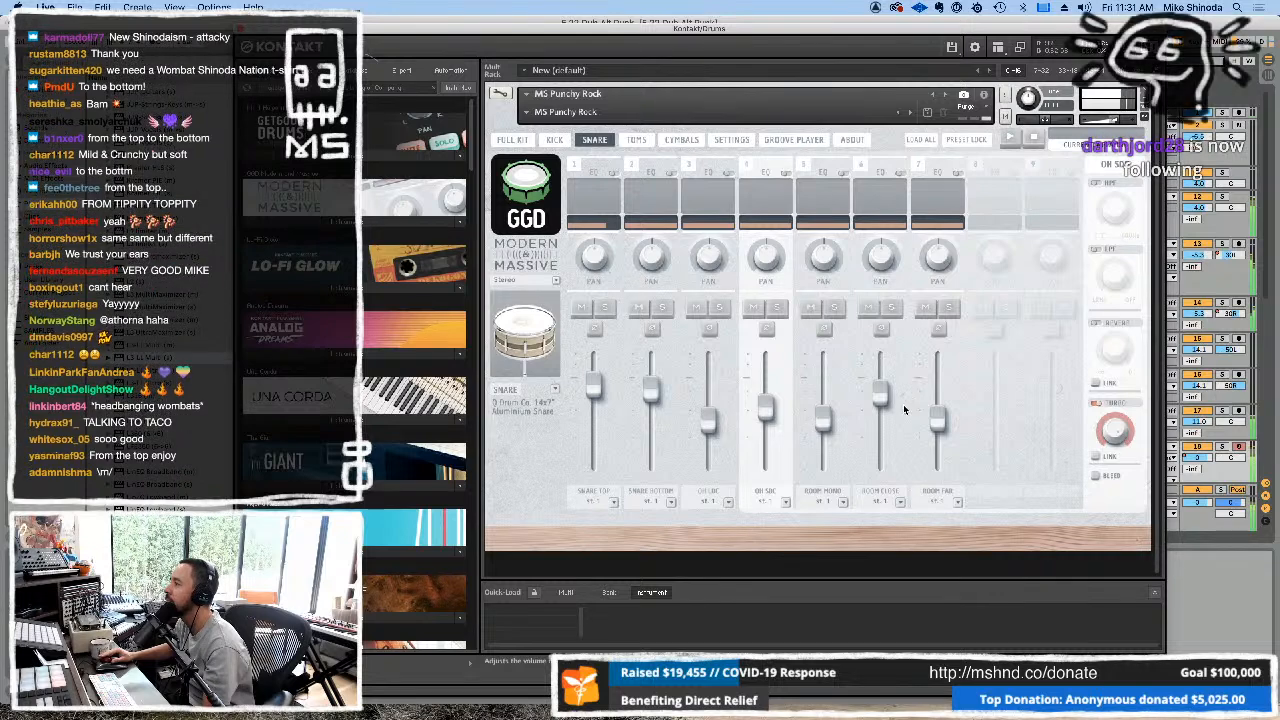
left_click_drag(883, 407, 882, 416)
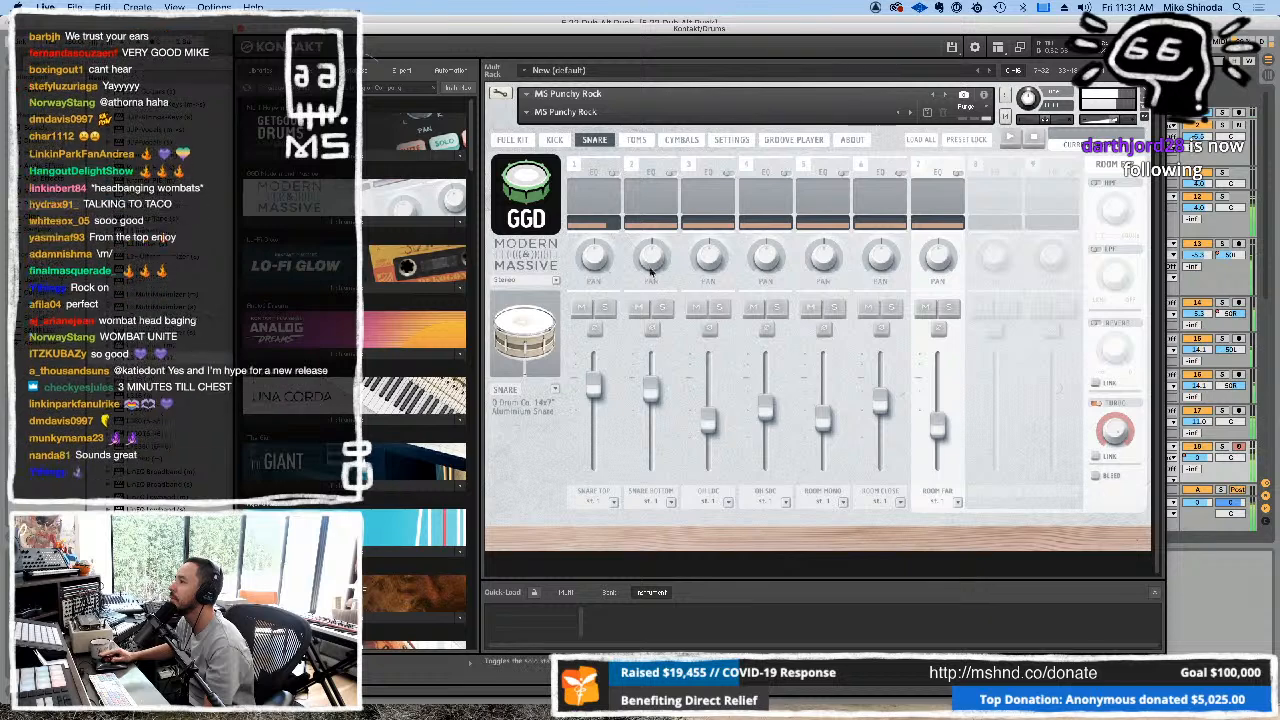
Lower the kick's Room Far fader slightly in the drum kit and close the Kontakt window.
left_click(554, 139)
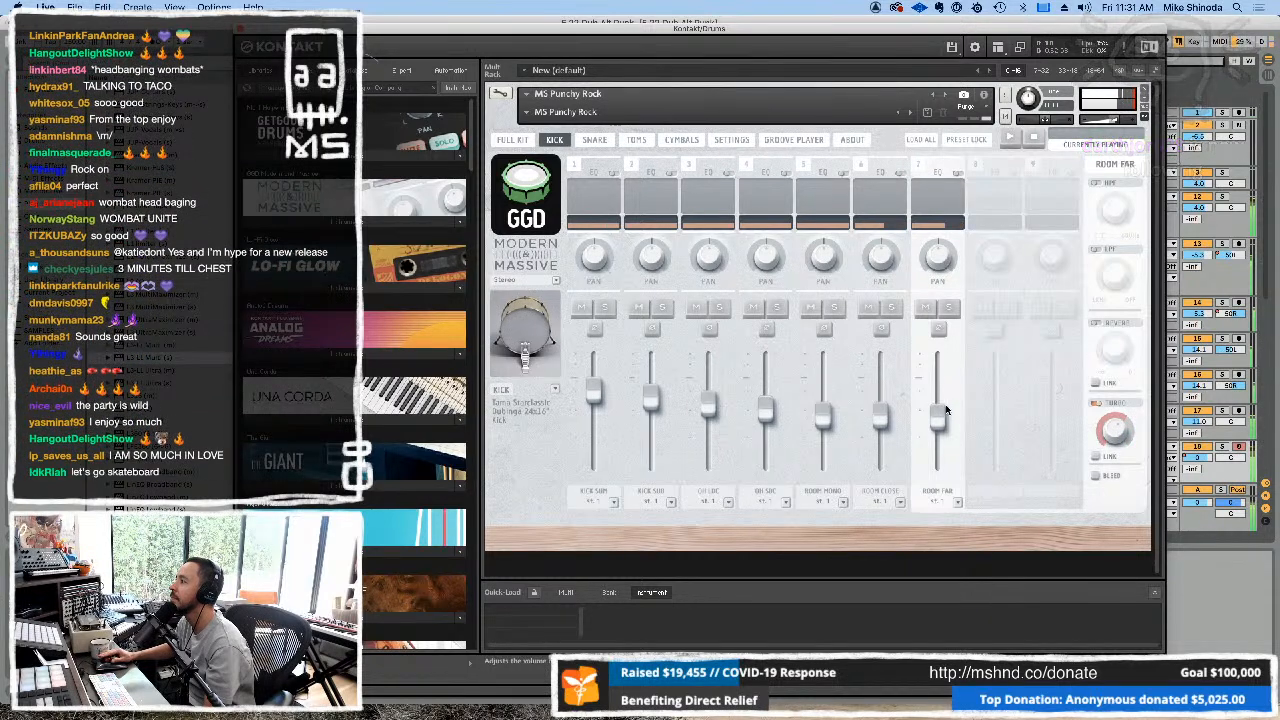
left_click_drag(943, 413, 943, 430)
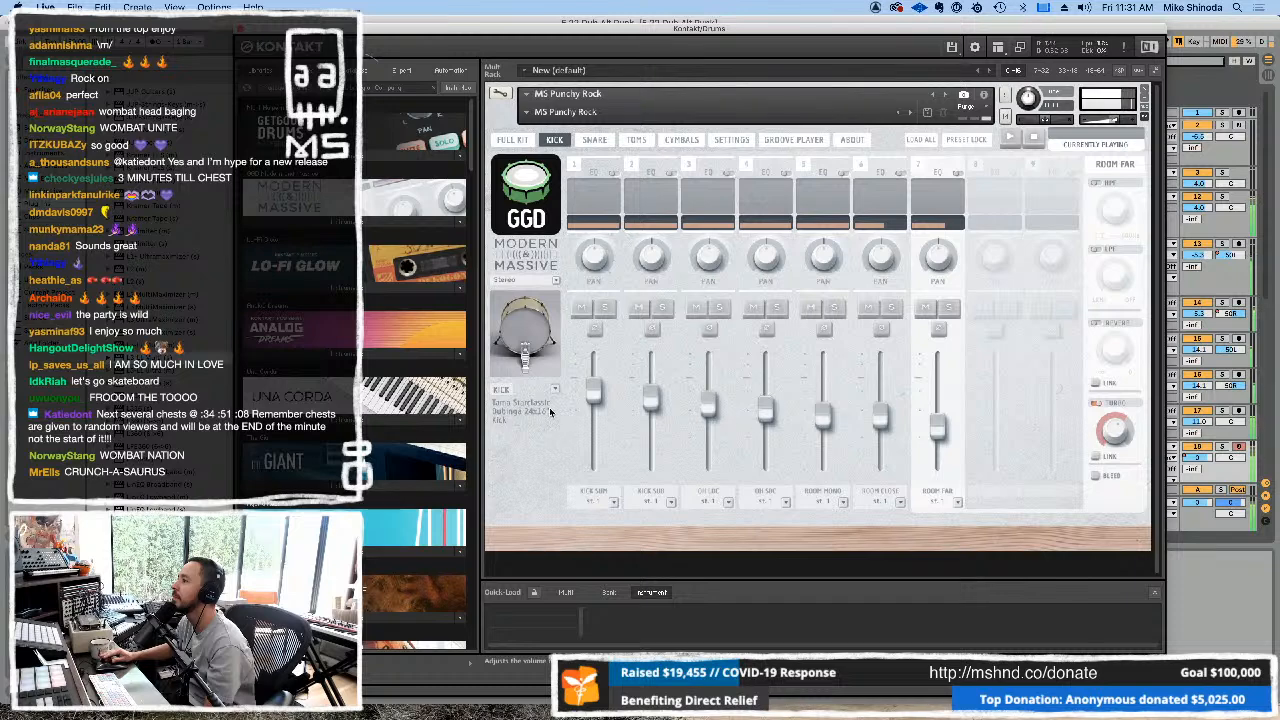
left_click(593, 400)
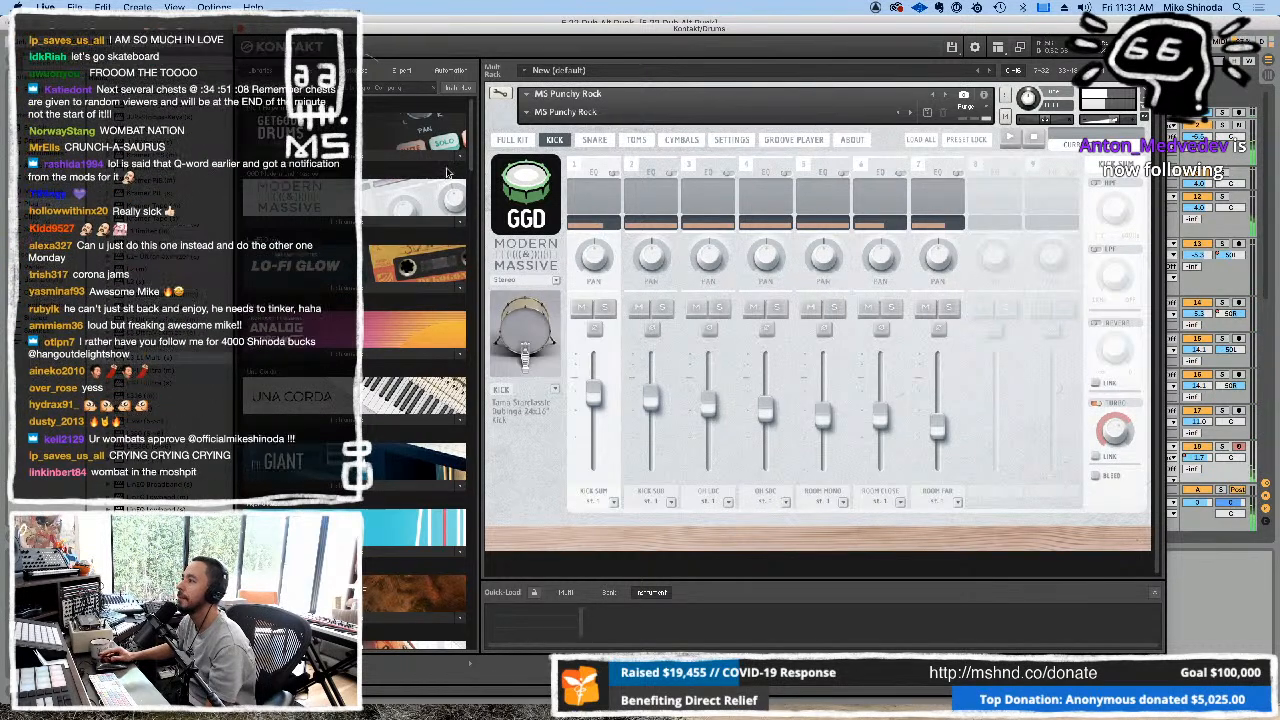
left_click(239, 30)
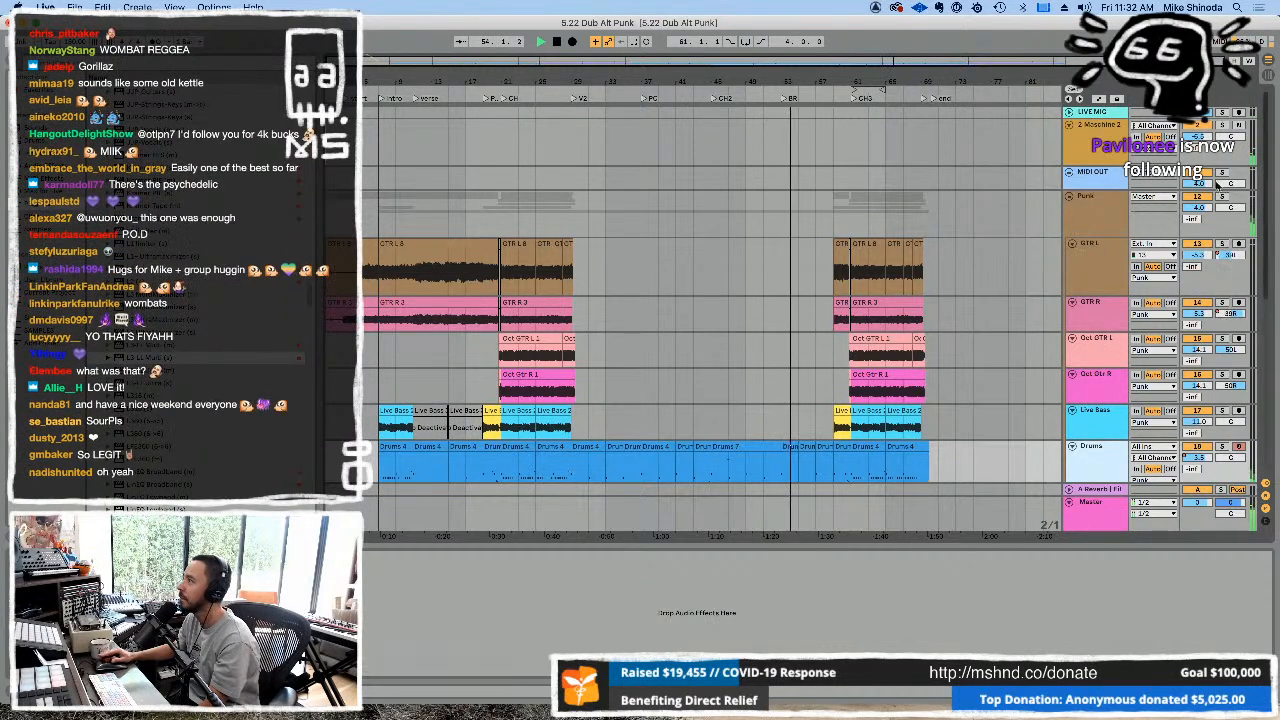
Listen to the final chorus through to the end while looking over the LIVE MIC, Drums and lower tracks.
left_click(1087, 114)
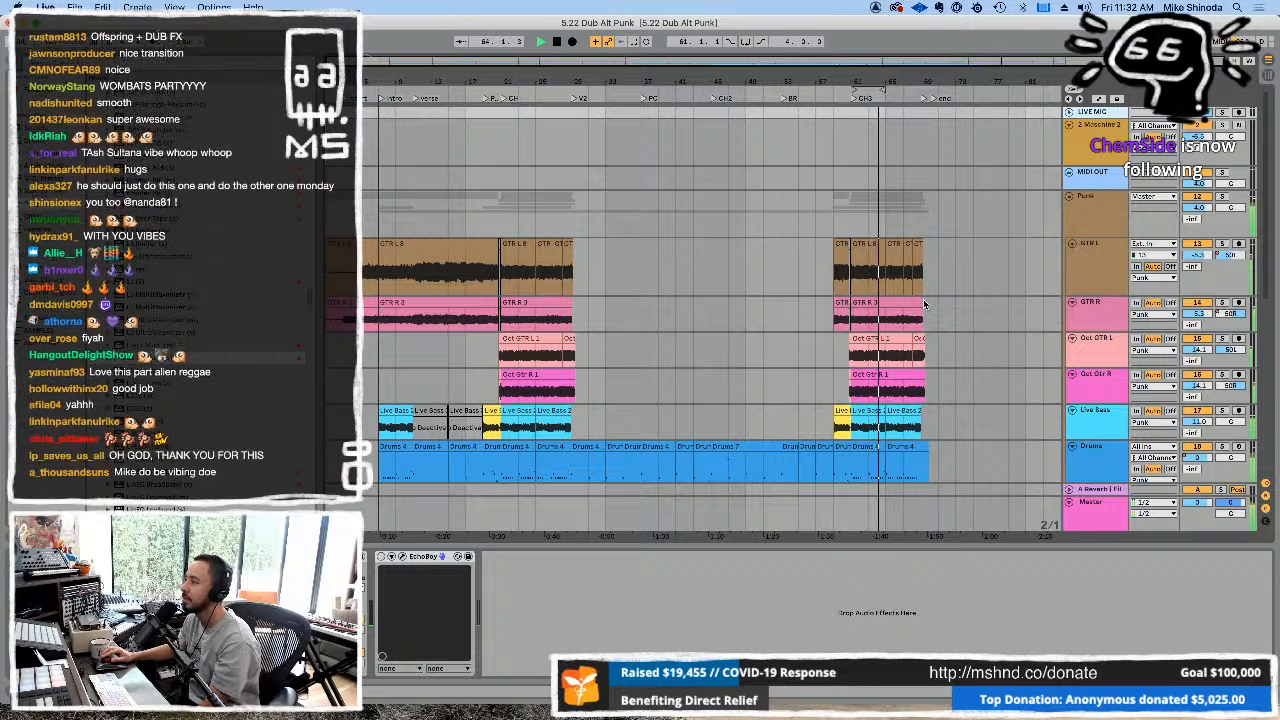
left_click(1100, 447)
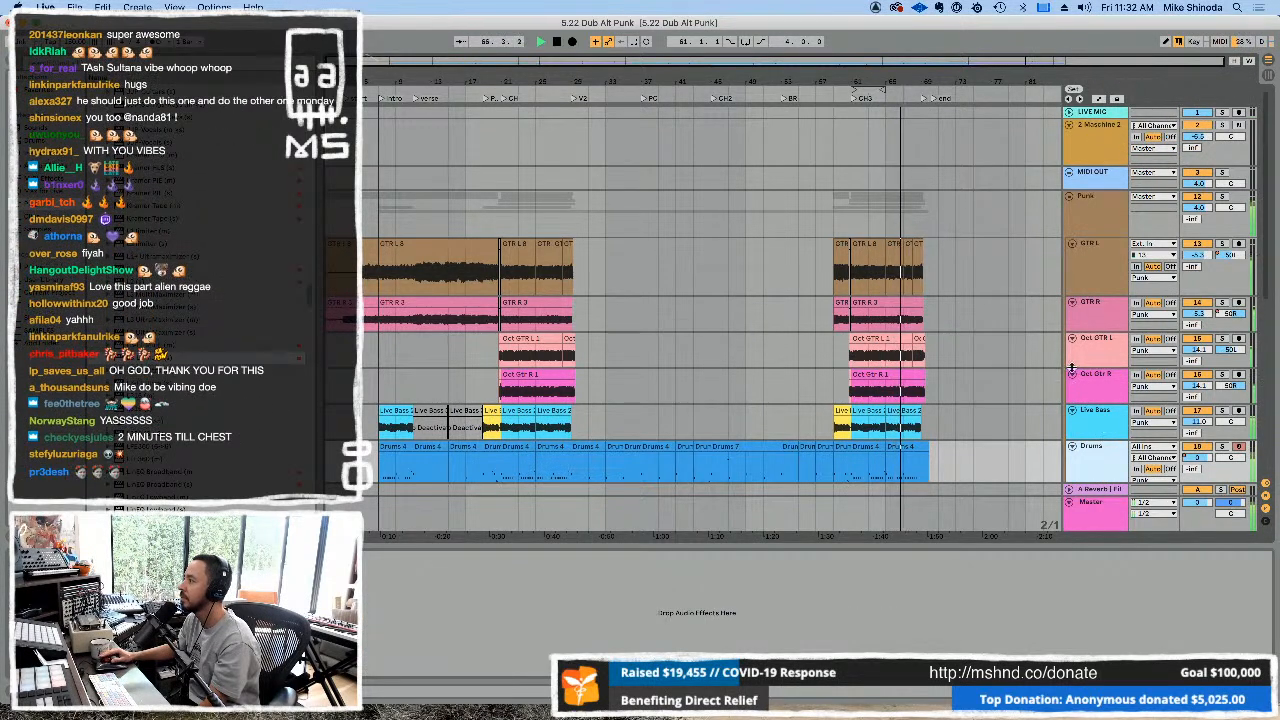
scroll(984, 311, "down", 10)
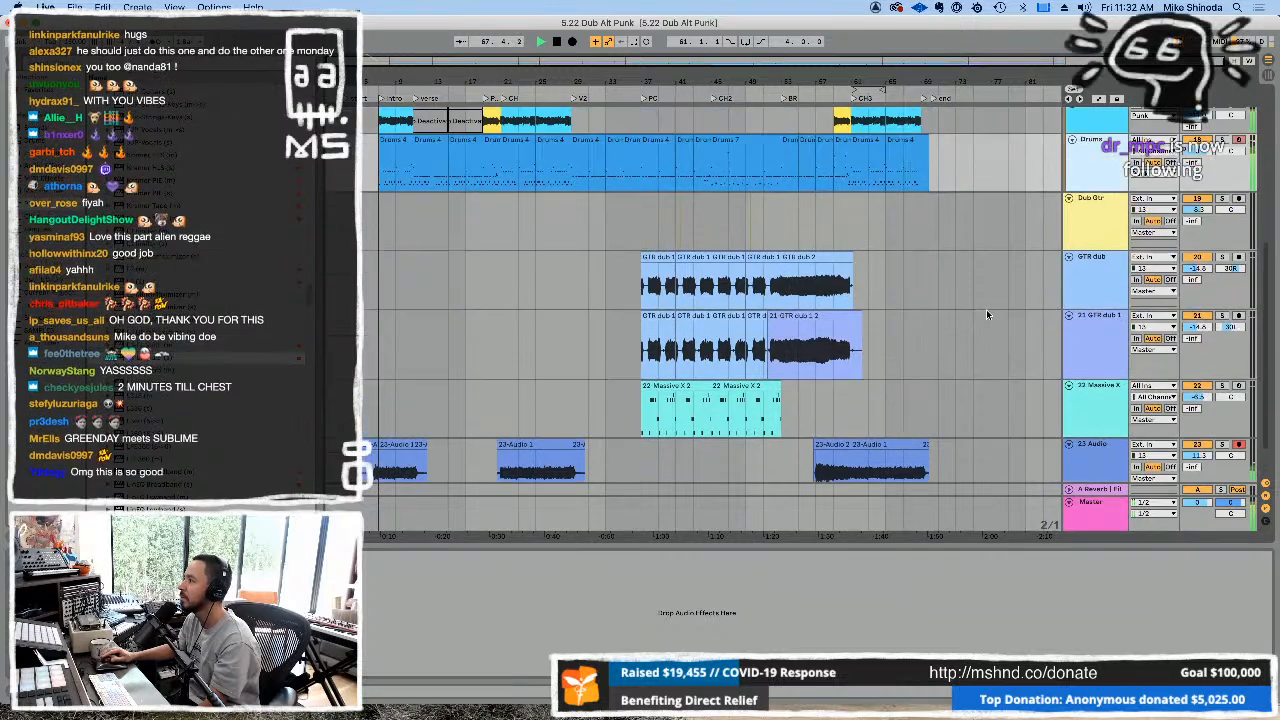
scroll(975, 358, "down", 2)
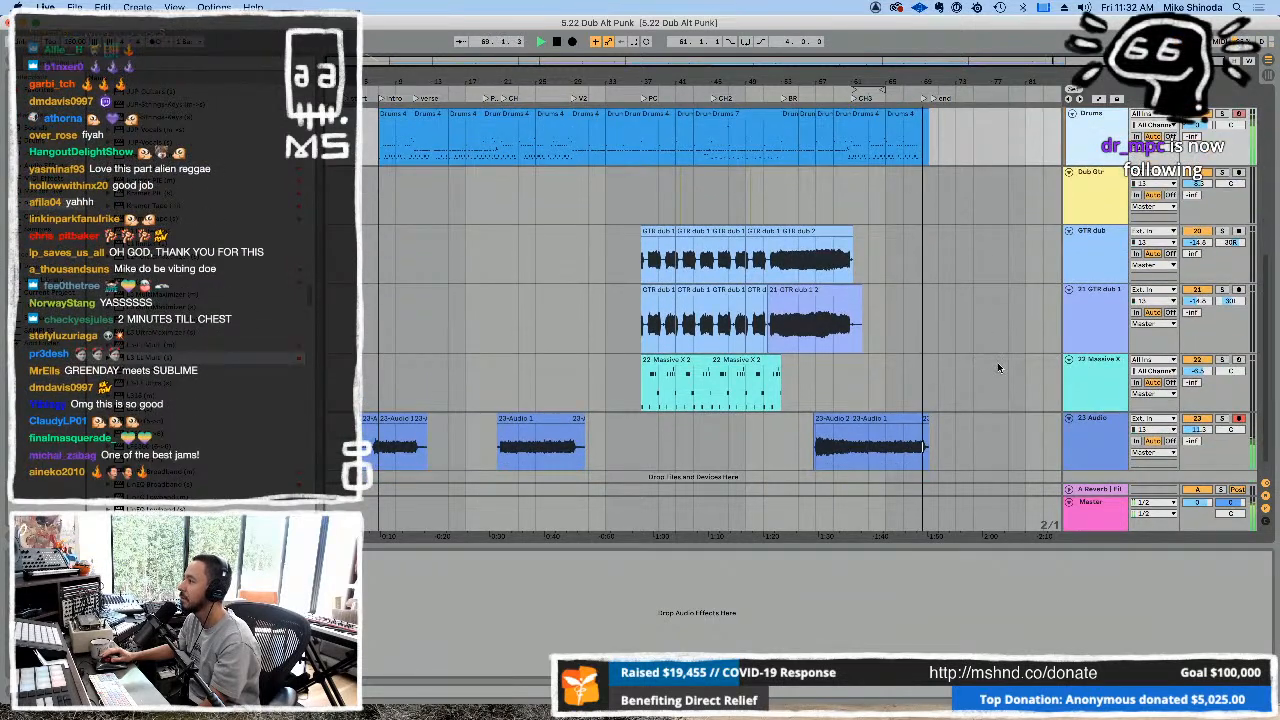
scroll(998, 367, "up", 10)
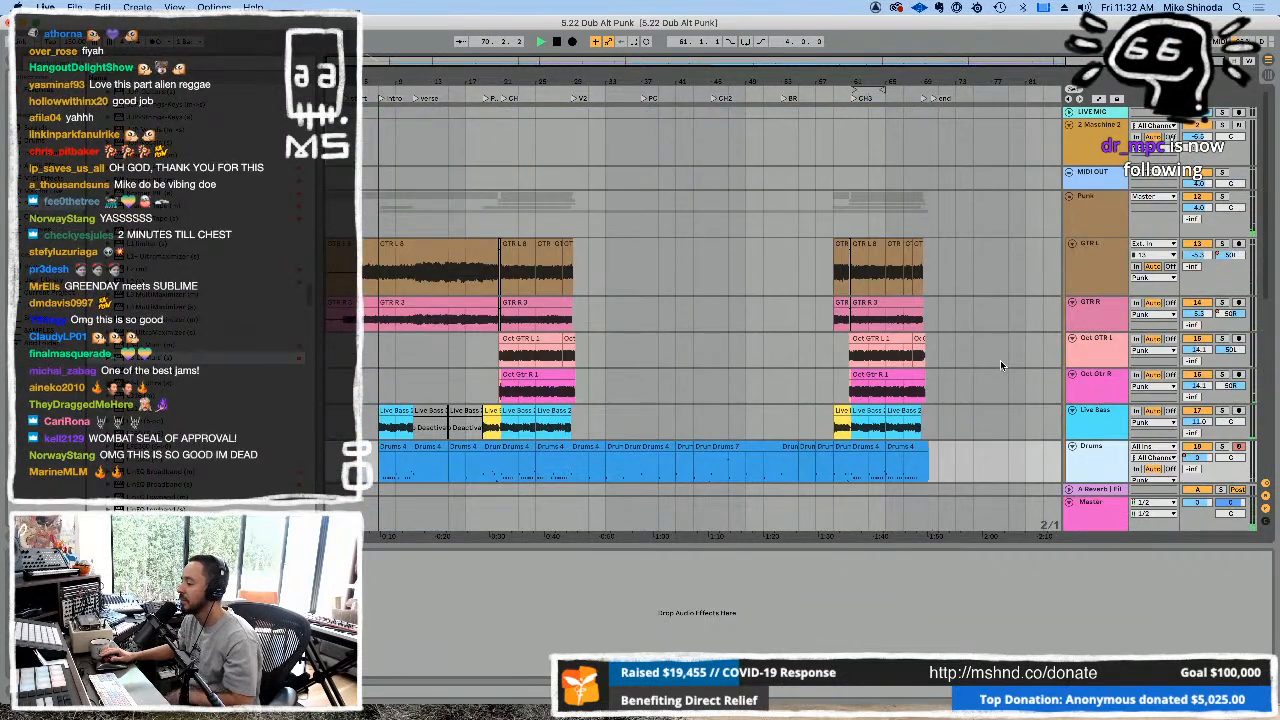
Enable the EchoBoy delay on the LIVE MIC track.
left_click(1097, 111)
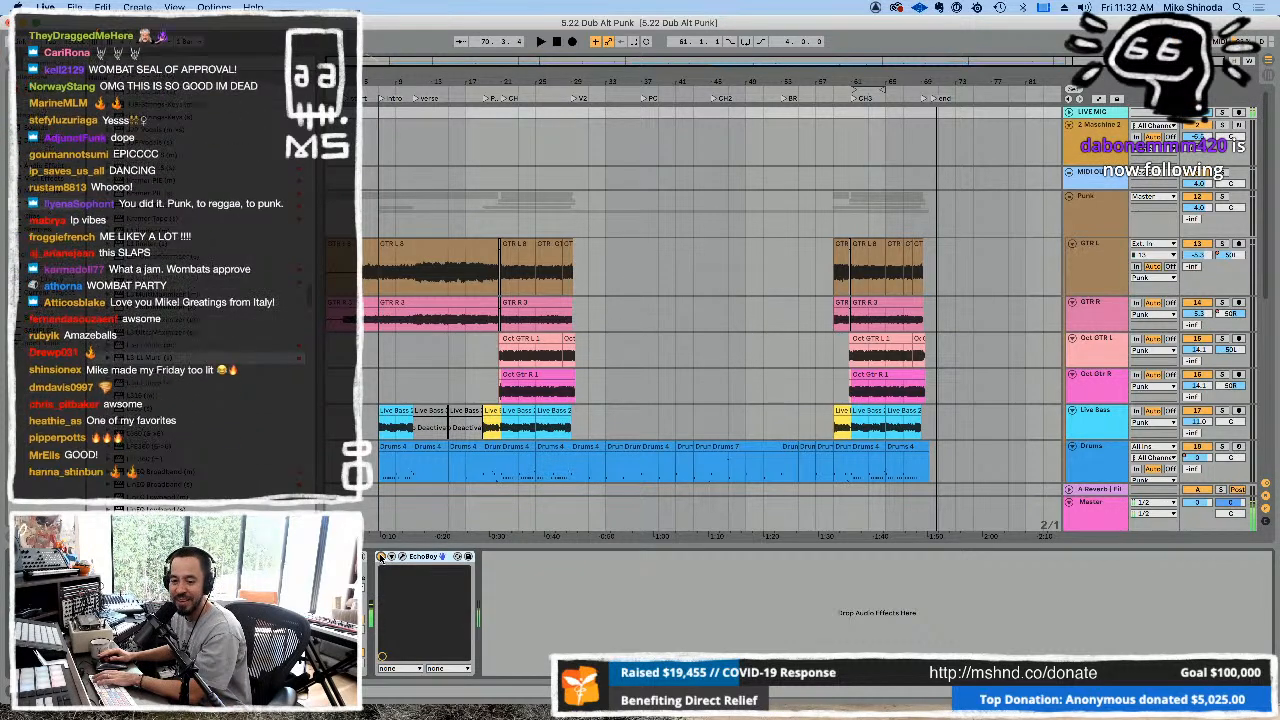
left_click(380, 557)
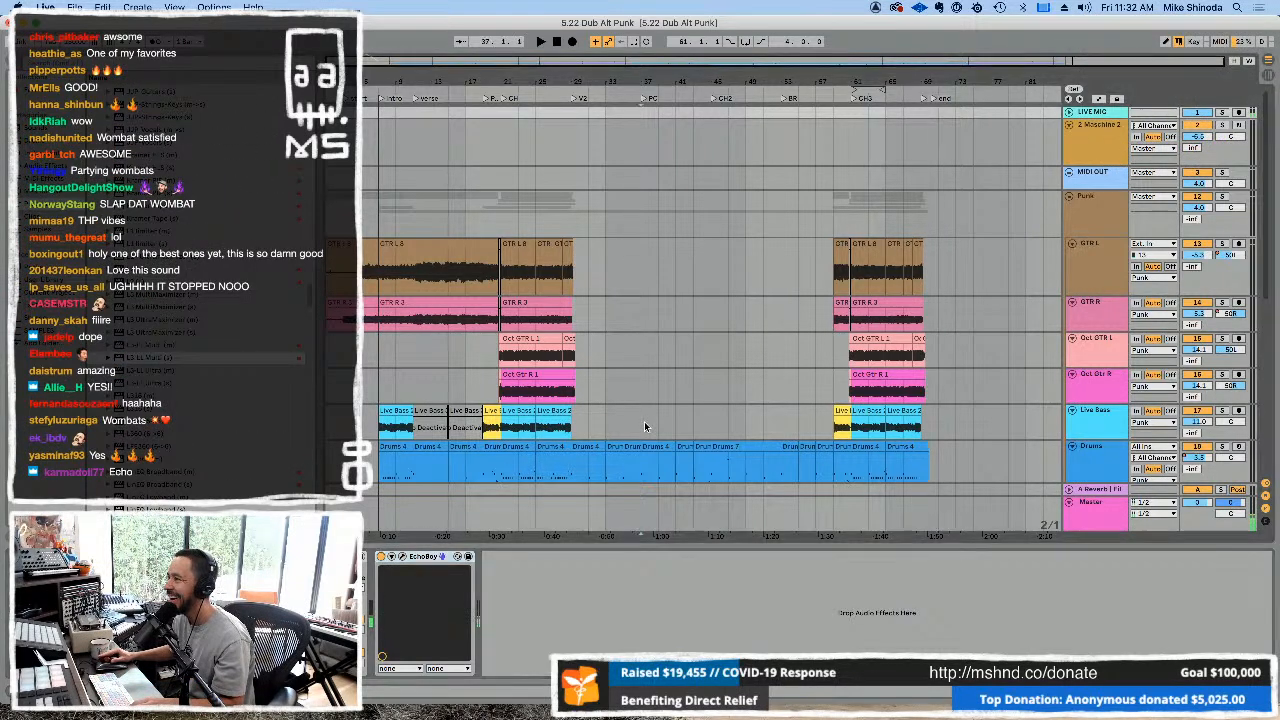
Play the eight bars of the PC section as a loop, and move the loop to the eight bars of CH2.
left_click_drag(643, 421, 710, 424)
key("super+l")
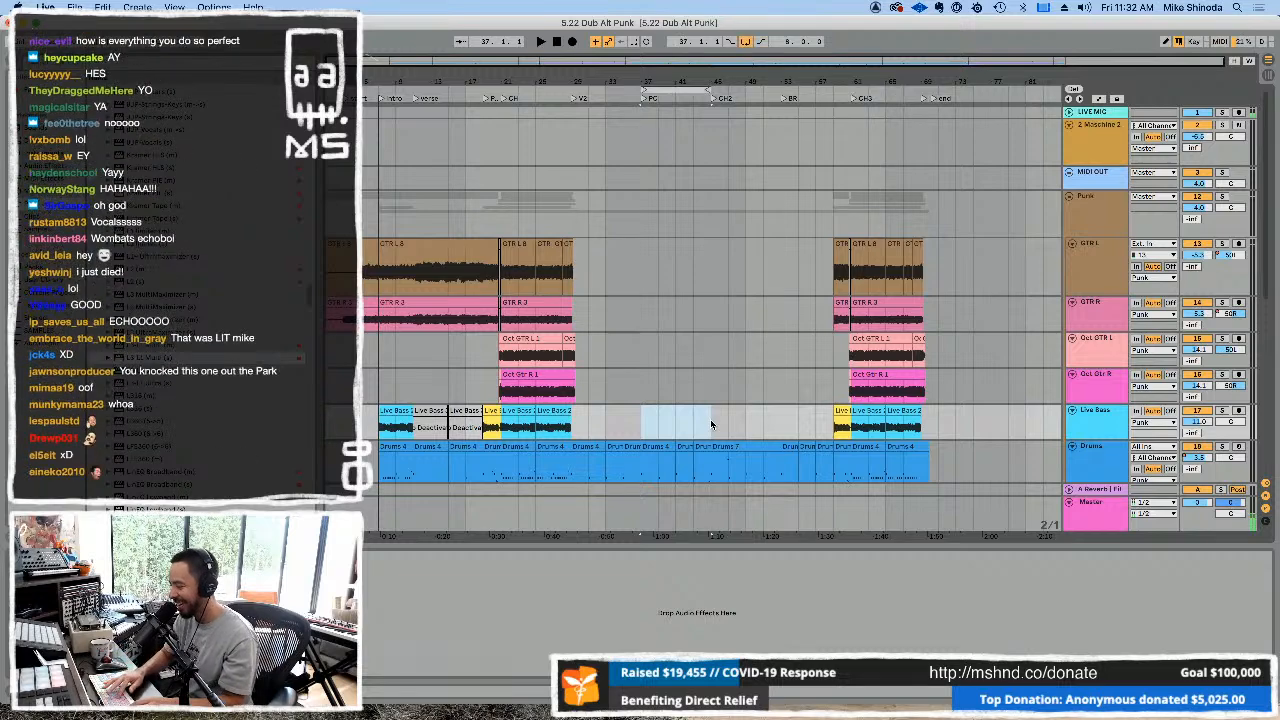
key("space")
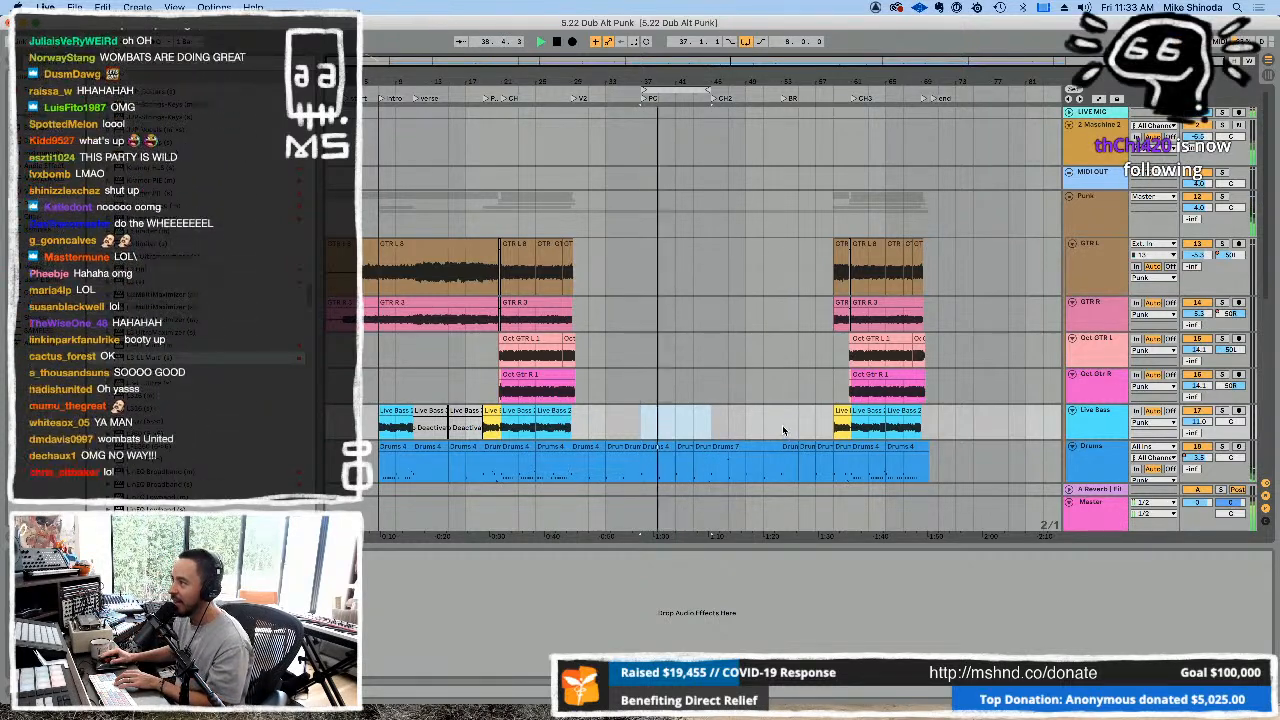
left_click_drag(783, 430, 742, 430)
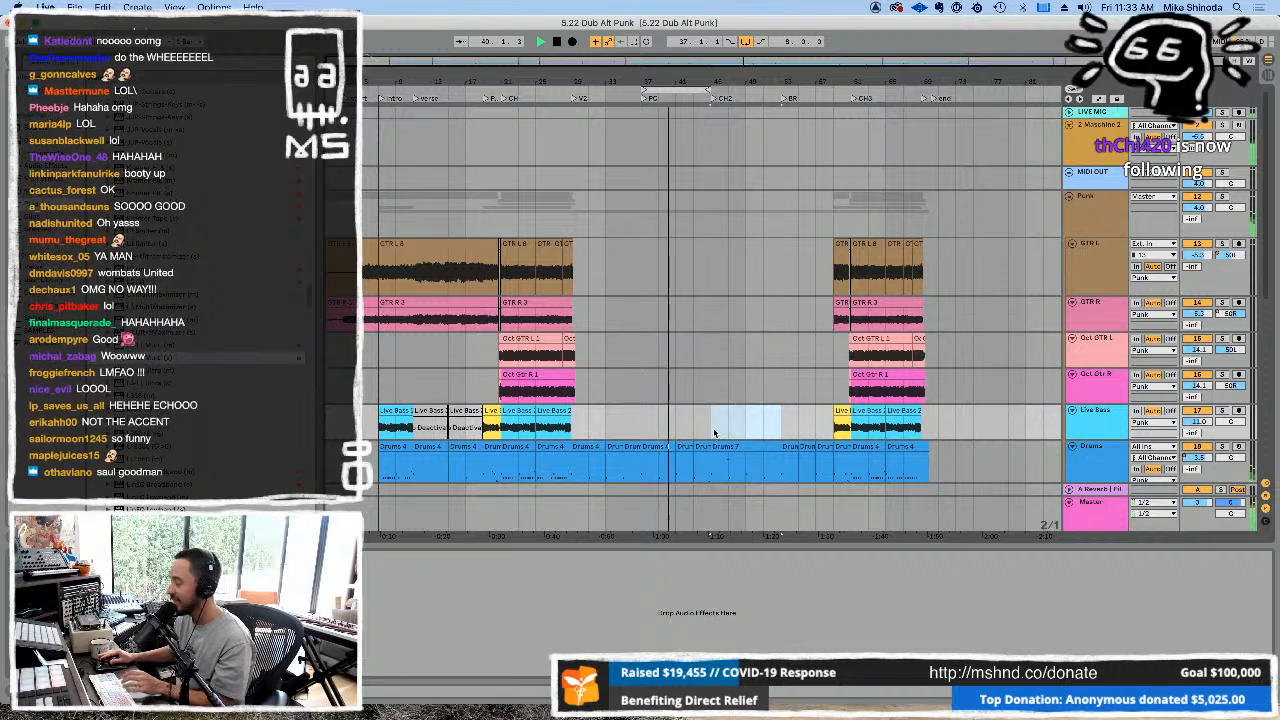
key("super+l")
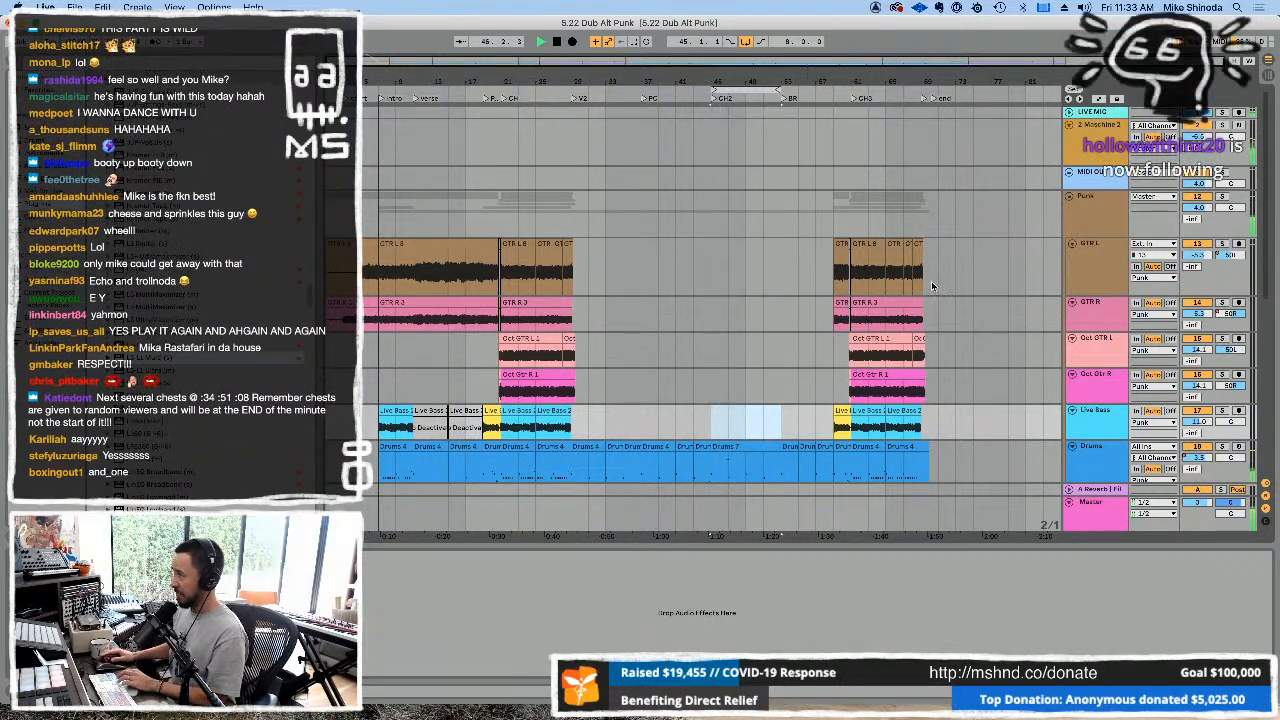
Enlarge the LIVE MIC track's height to reveal its input and mixer controls.
left_click(1105, 128)
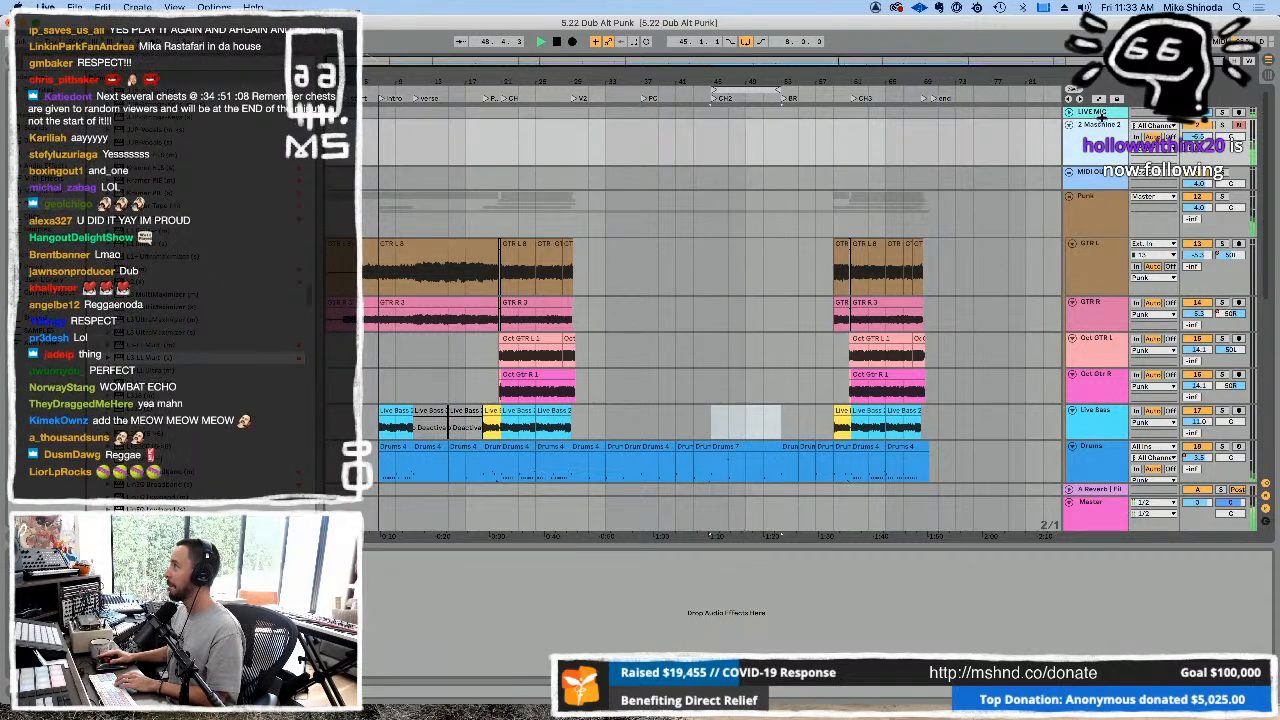
left_click_drag(1104, 119, 1100, 172)
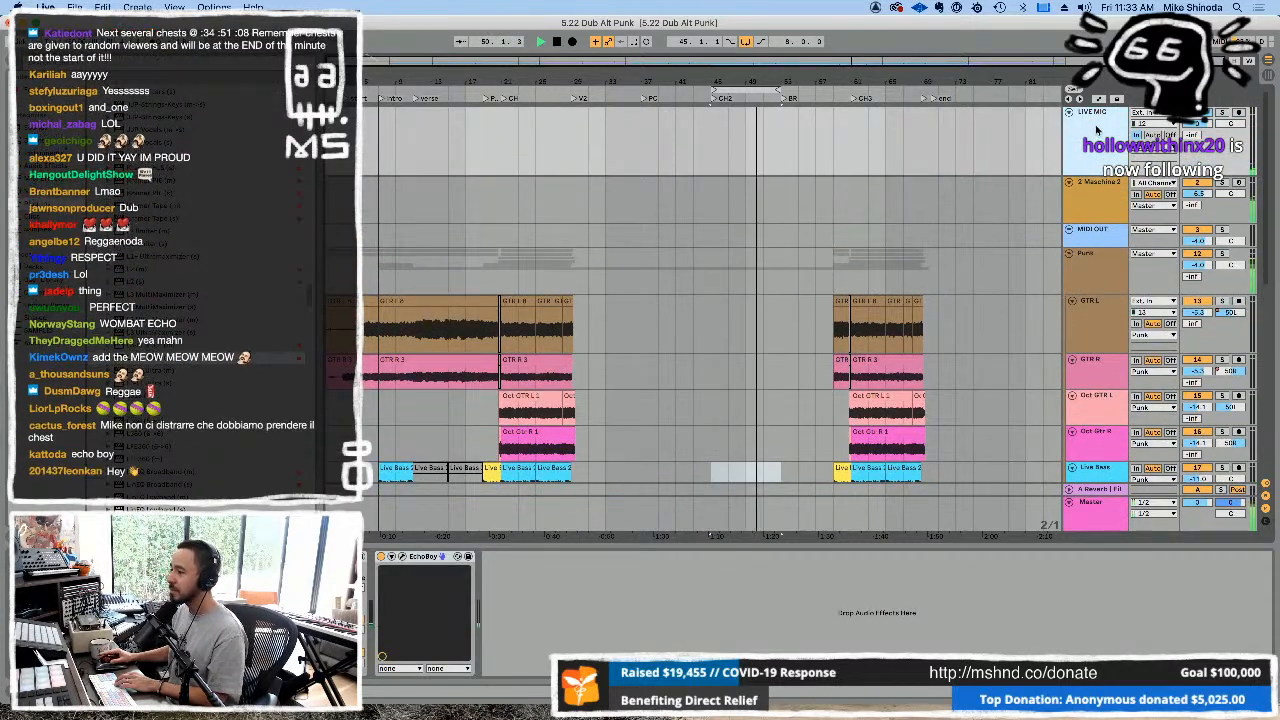